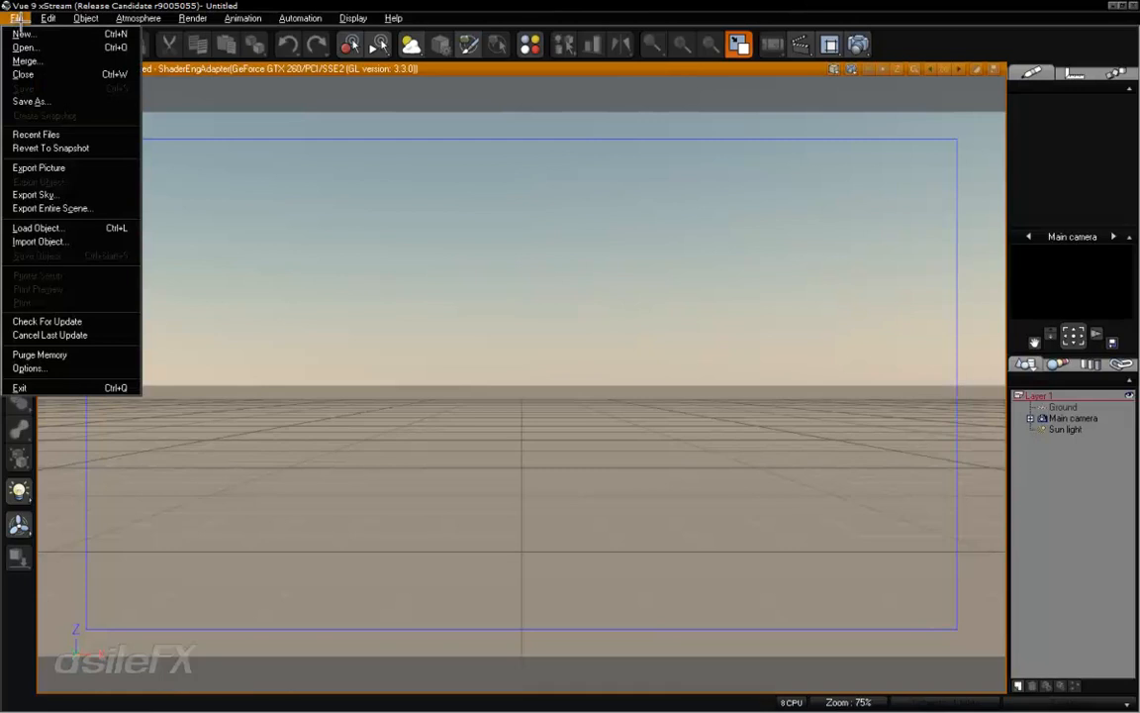
Set 1 Vue unit to 1.0 meters and apply the new unit settings to the current scene
click(50, 367)
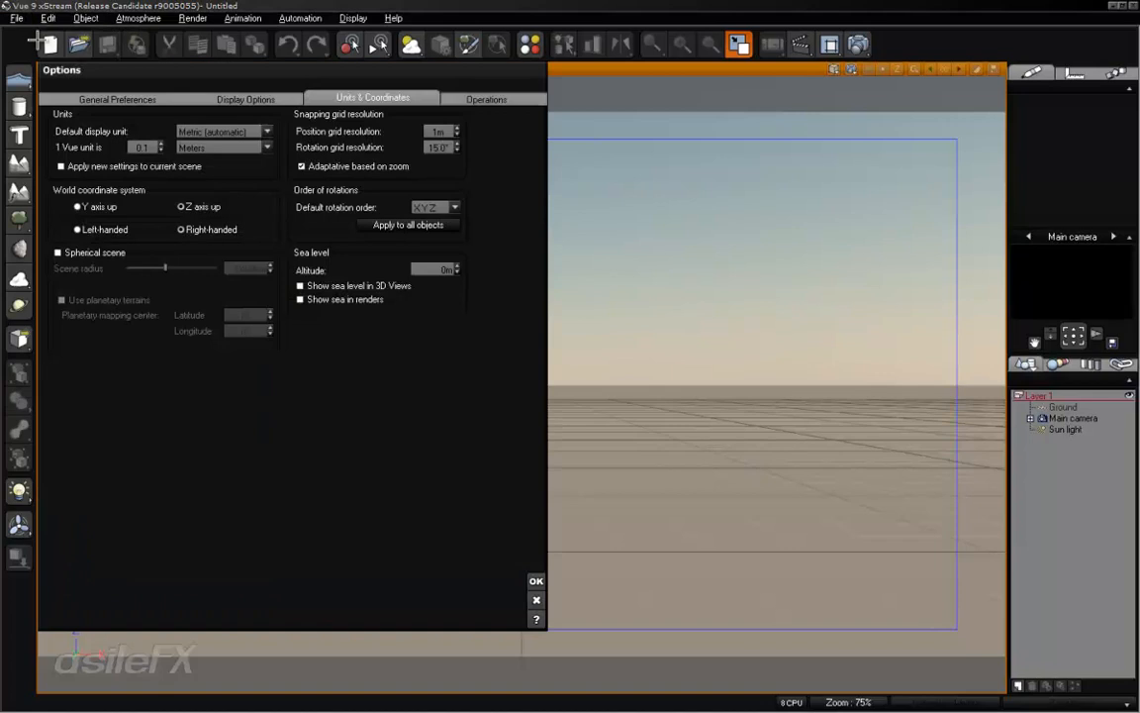
click(141, 153)
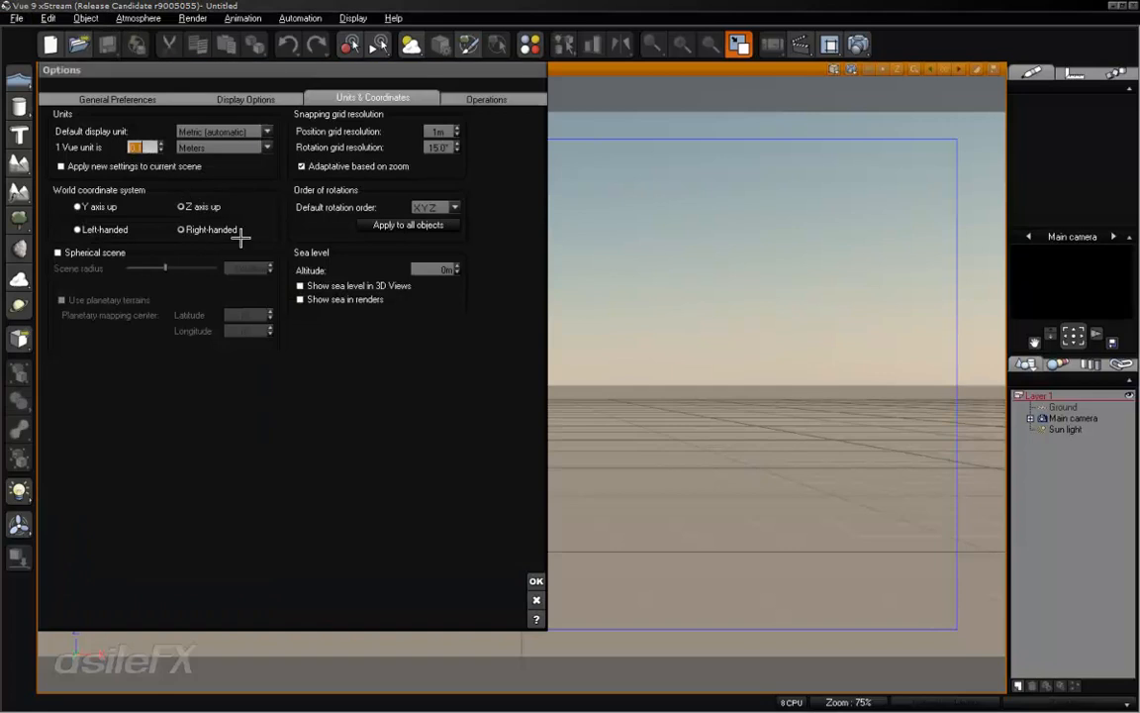
text(1)
key(Return)
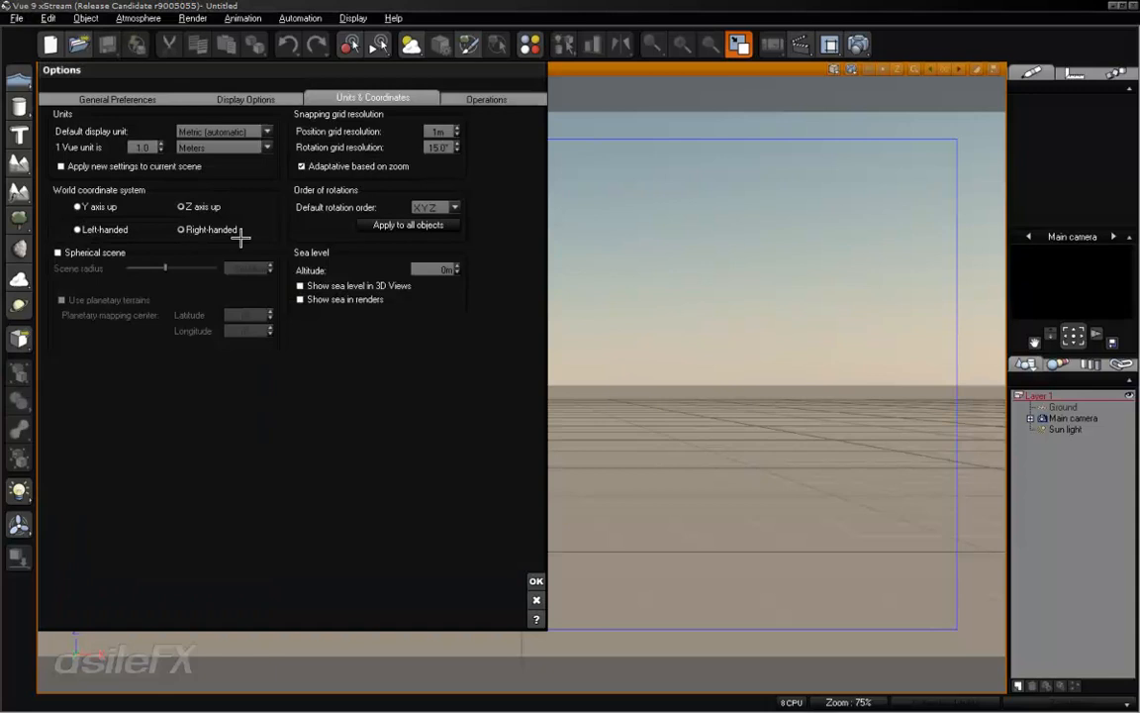
click(170, 166)
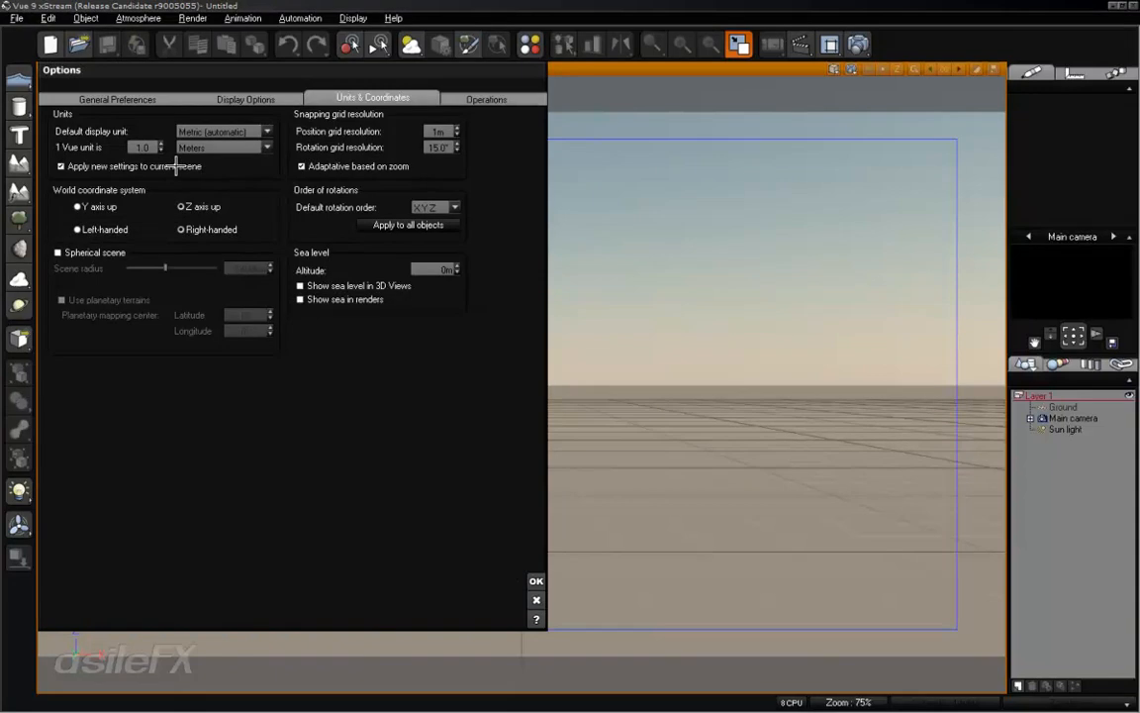
click(534, 580)
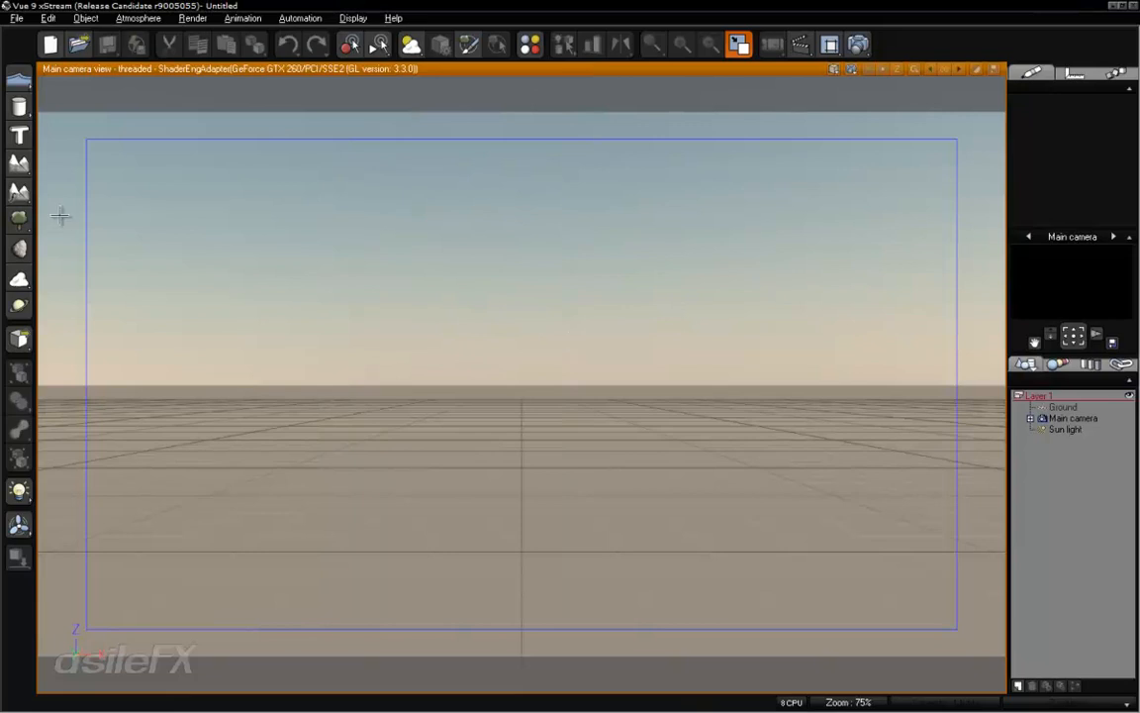
Add a standard terrain to the scene and show its numeric size settings
click(19, 163)
click(24, 163)
click(20, 162)
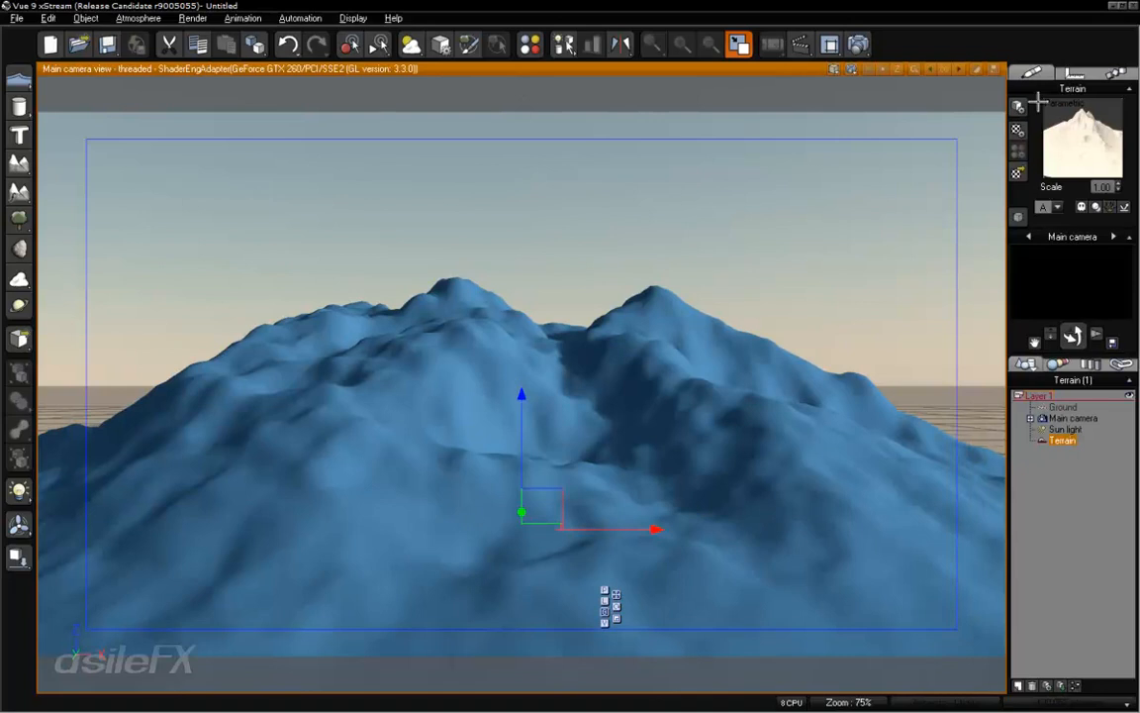
click(1066, 73)
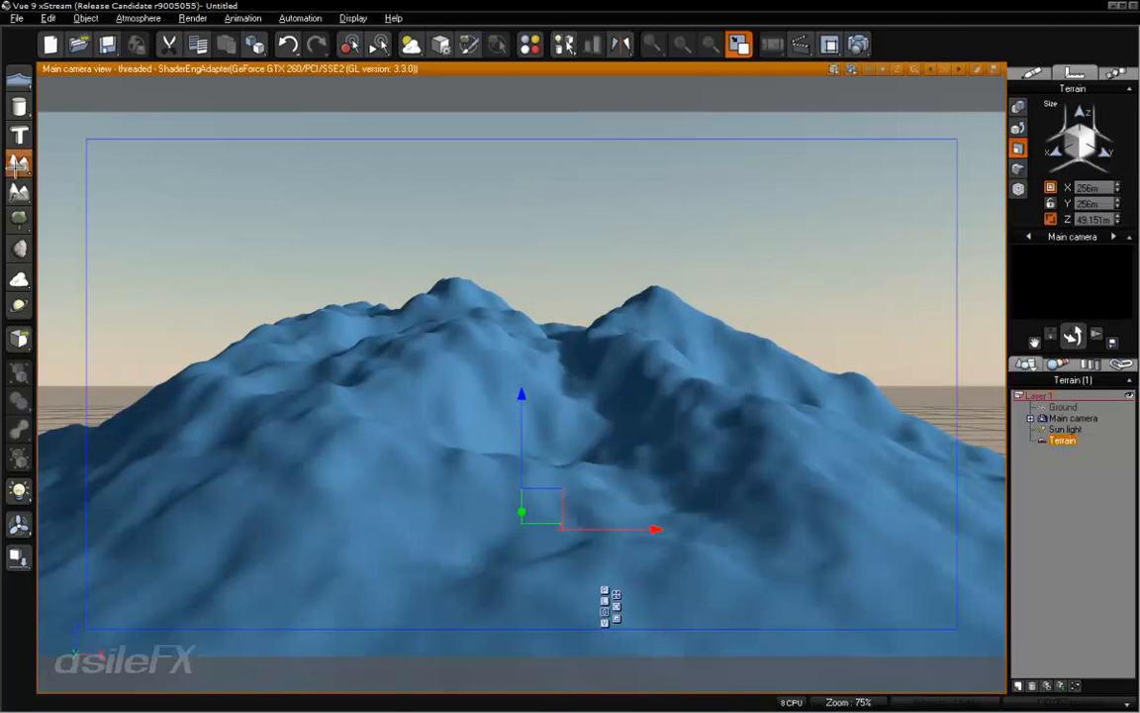
Add a procedural terrain on top of the existing terrain and delete it again
right_click(20, 192)
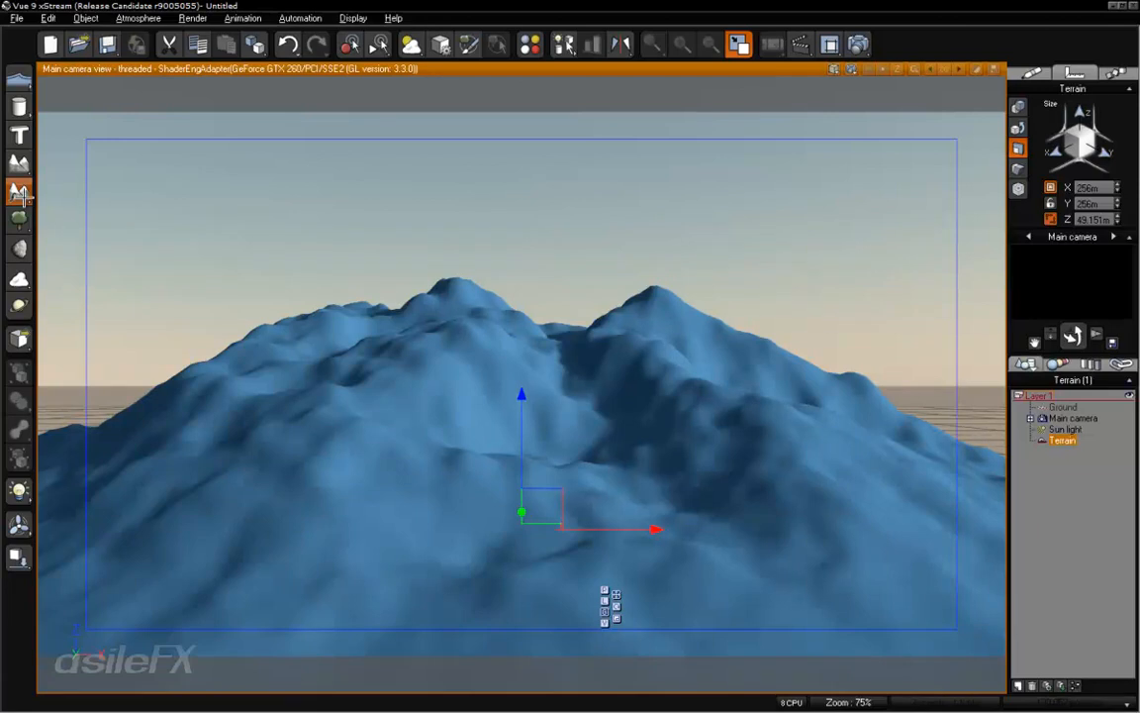
click(20, 193)
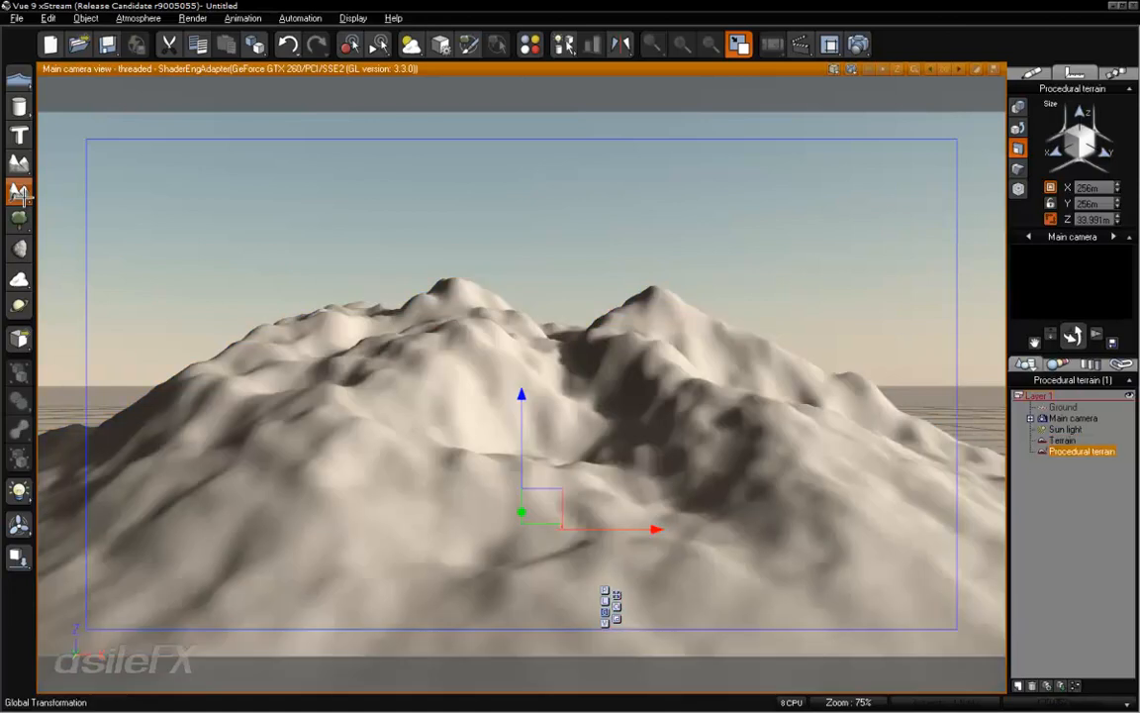
drag(524, 403, 528, 348)
key(Delete)
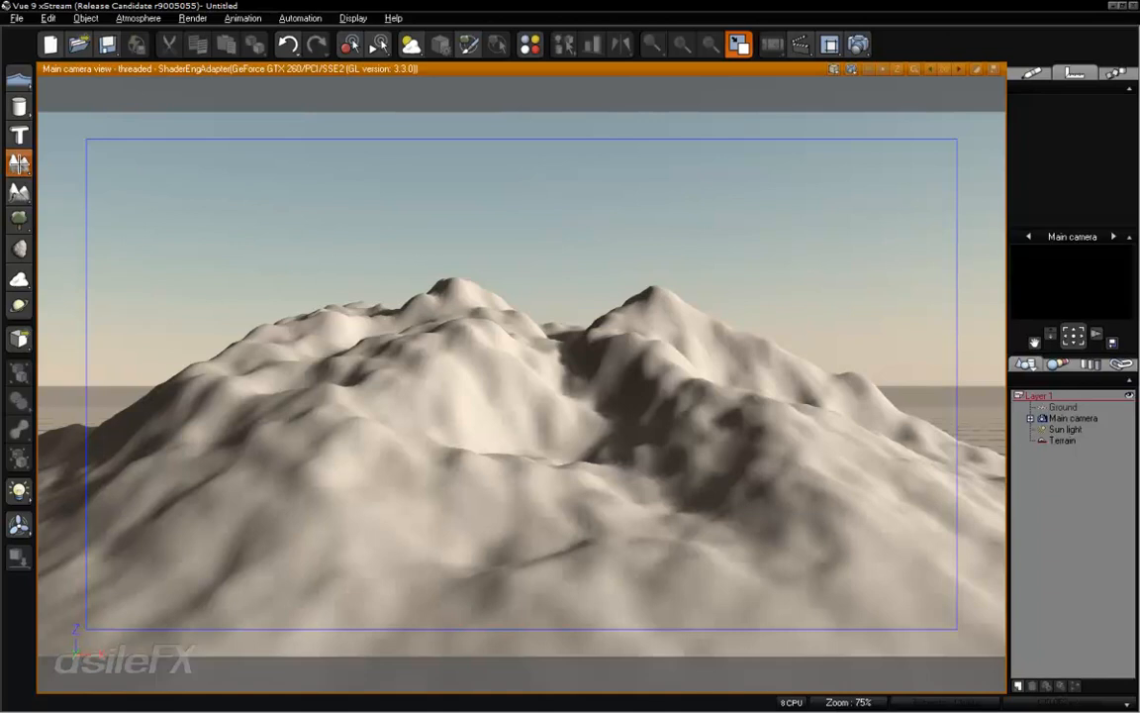
Open the size options for a new terrain and cancel them without creating one
click(20, 161)
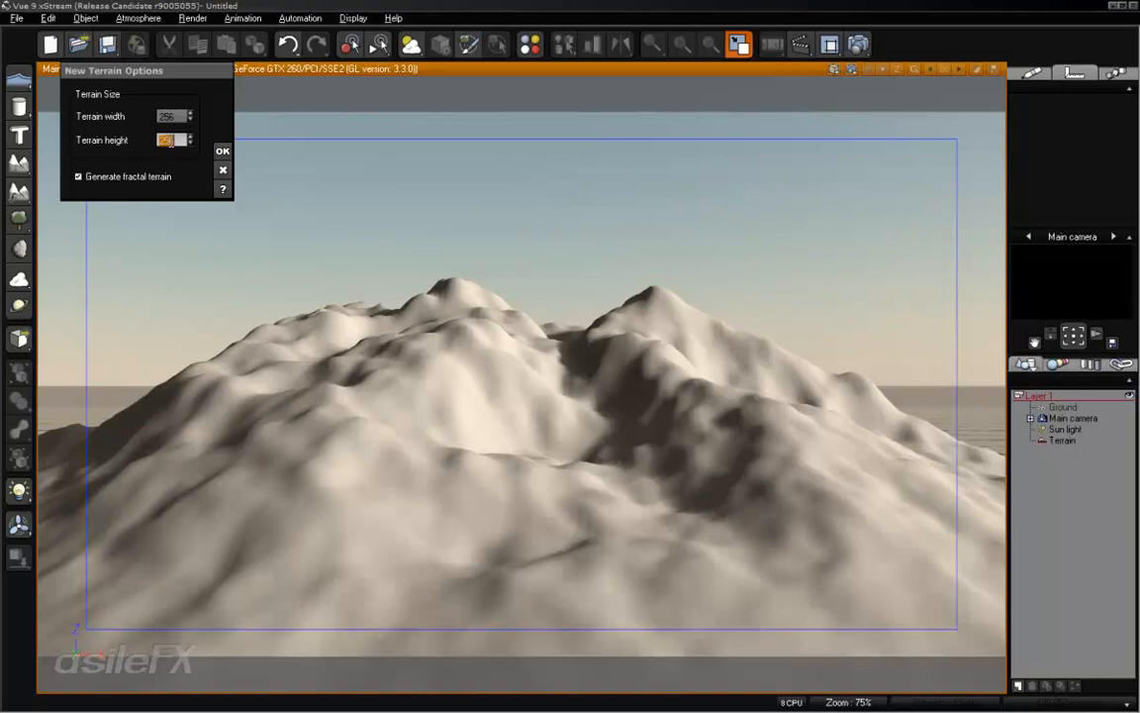
click(225, 169)
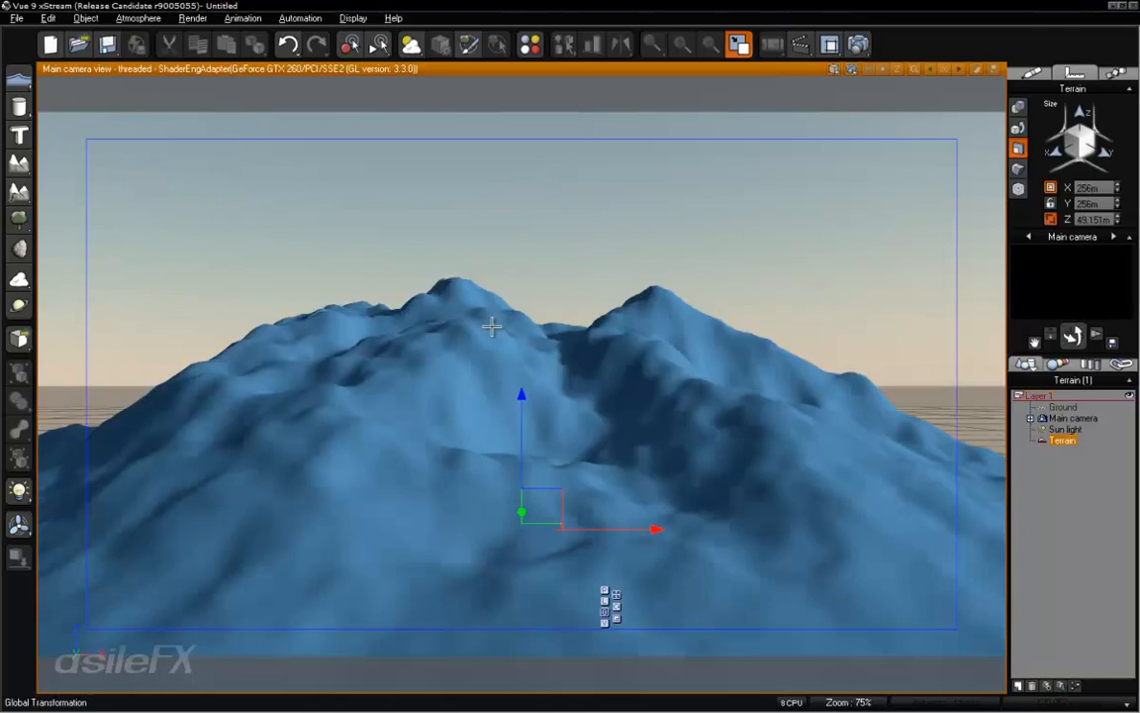
Select the terrain, view it in the Terrain Editor and close the editor
click(465, 366)
double_click(537, 338)
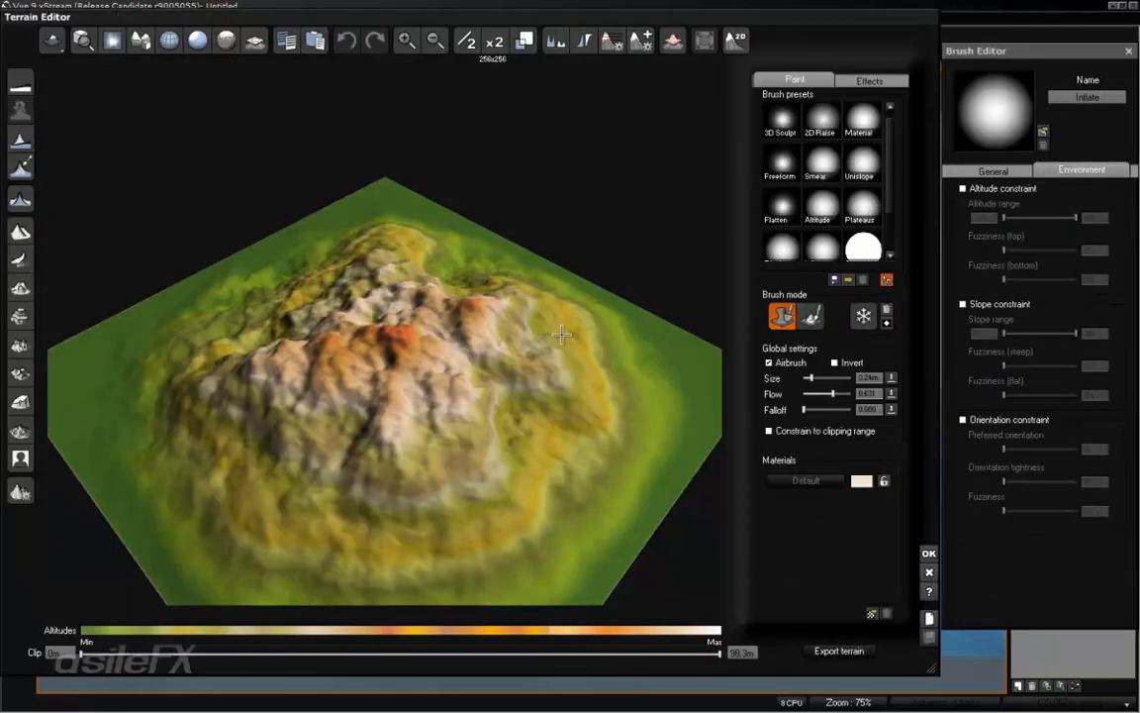
click(929, 552)
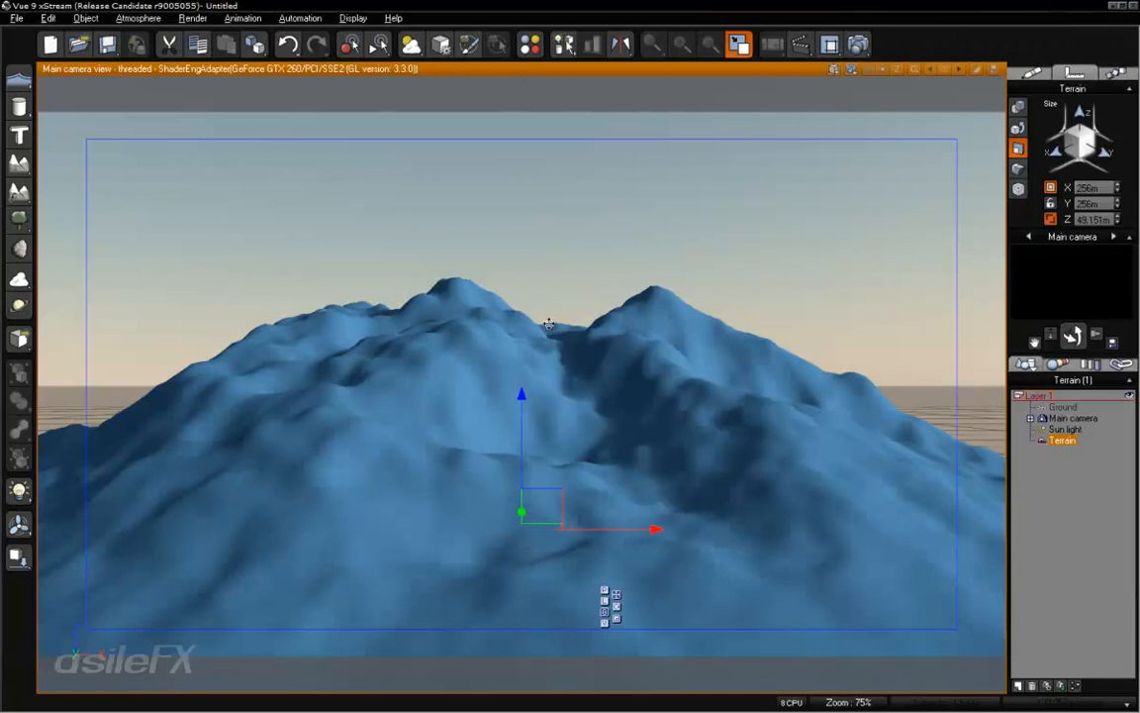
Reopen the terrain in the Terrain Editor, inspect its relief and double its resolution to 512x512
right_click(605, 387)
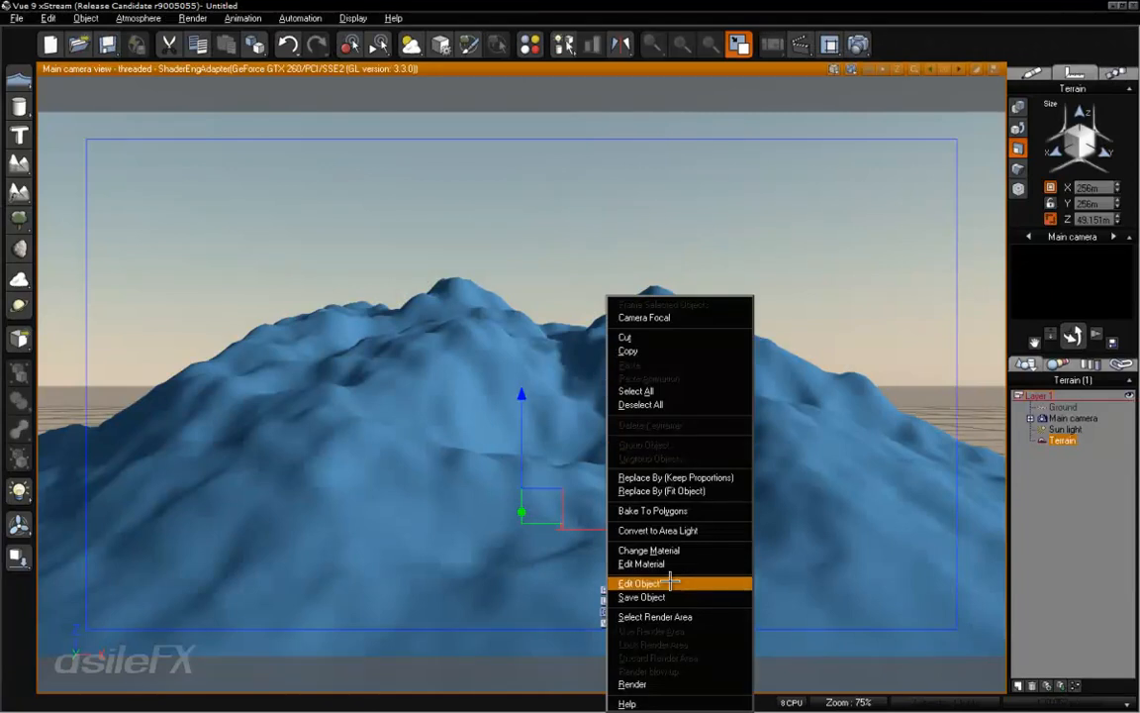
click(551, 445)
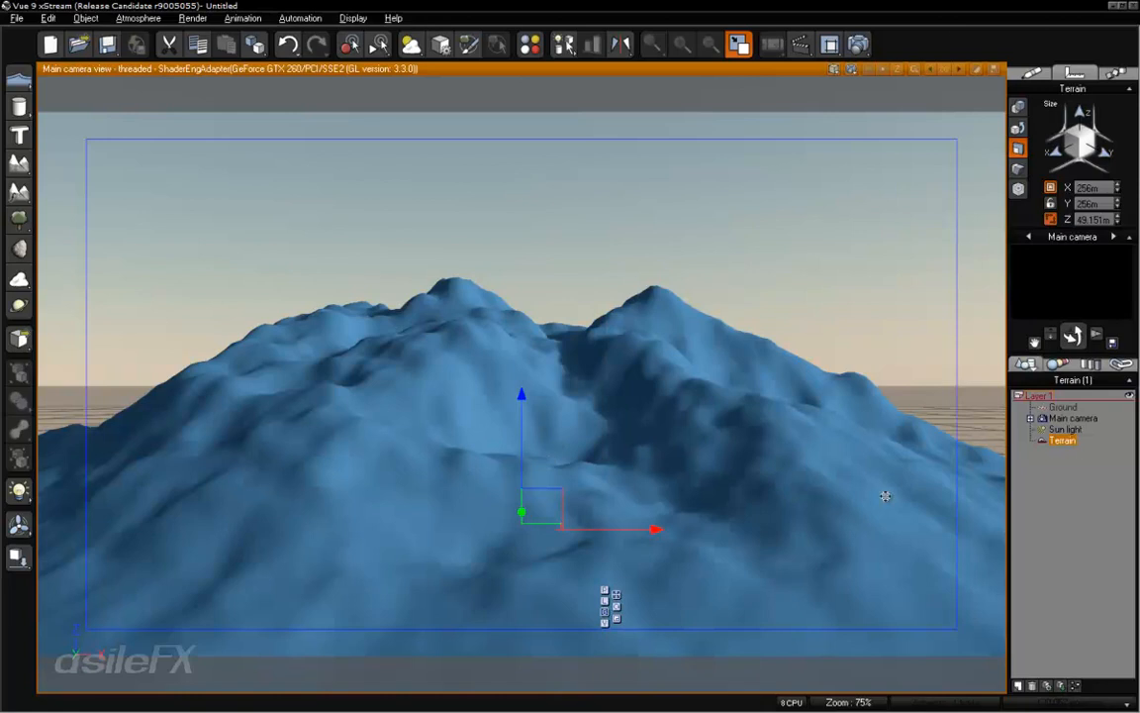
right_click(586, 442)
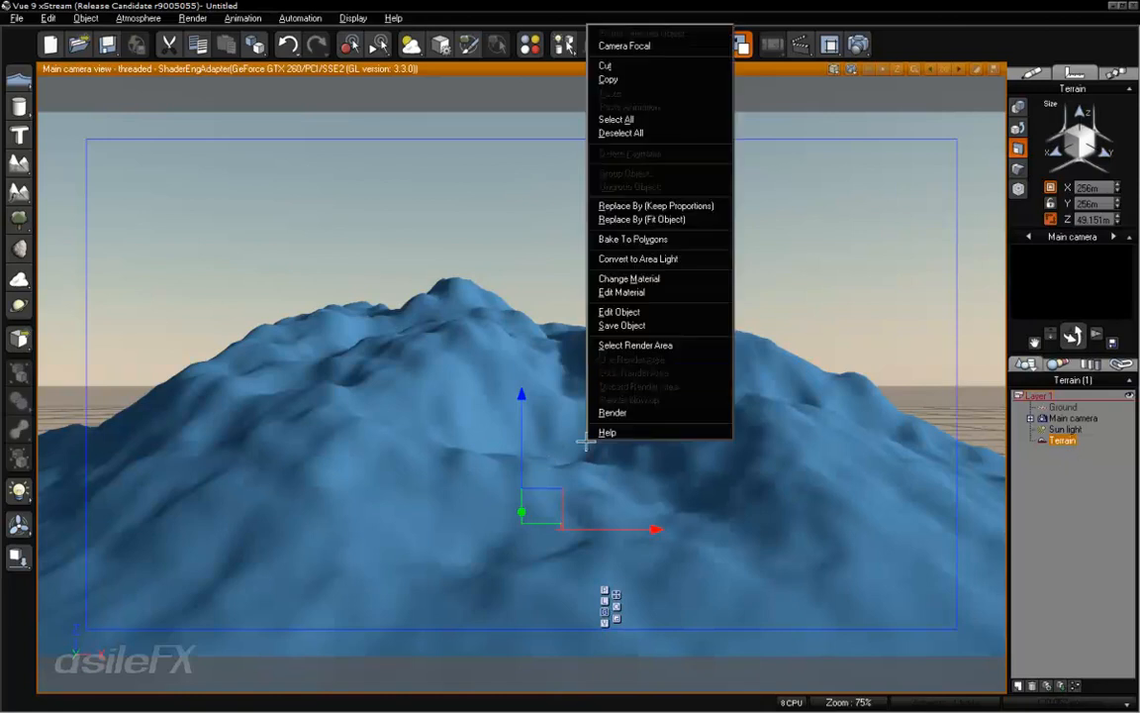
click(619, 311)
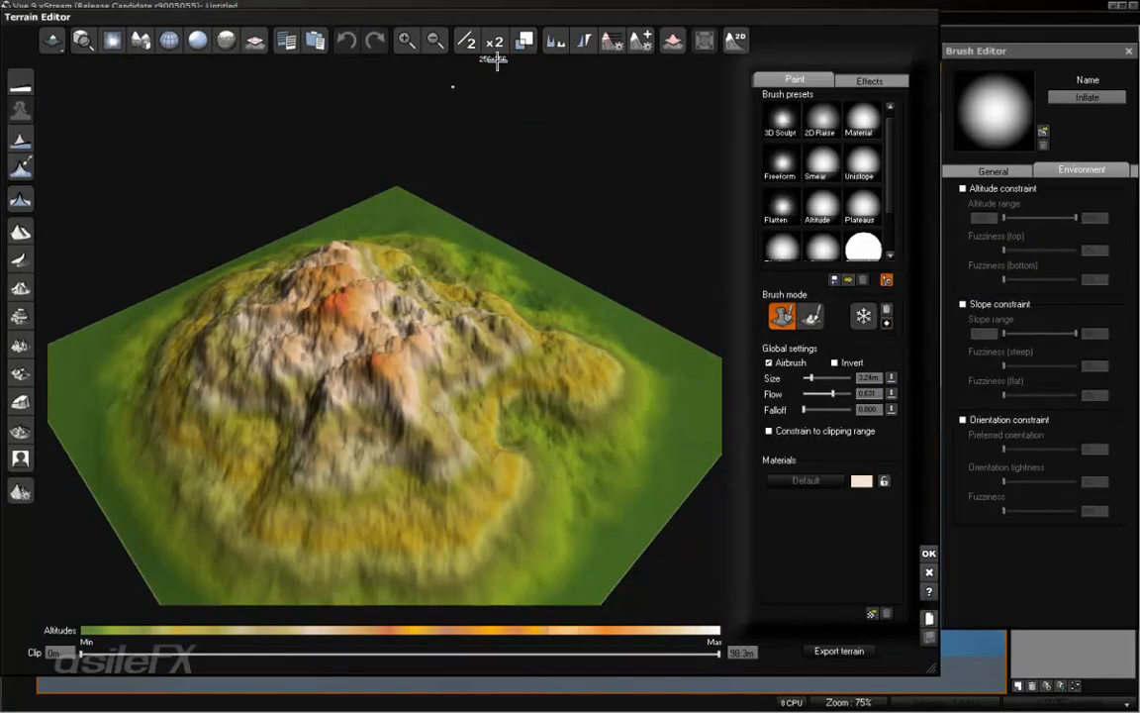
right_drag(452, 297, 397, 391)
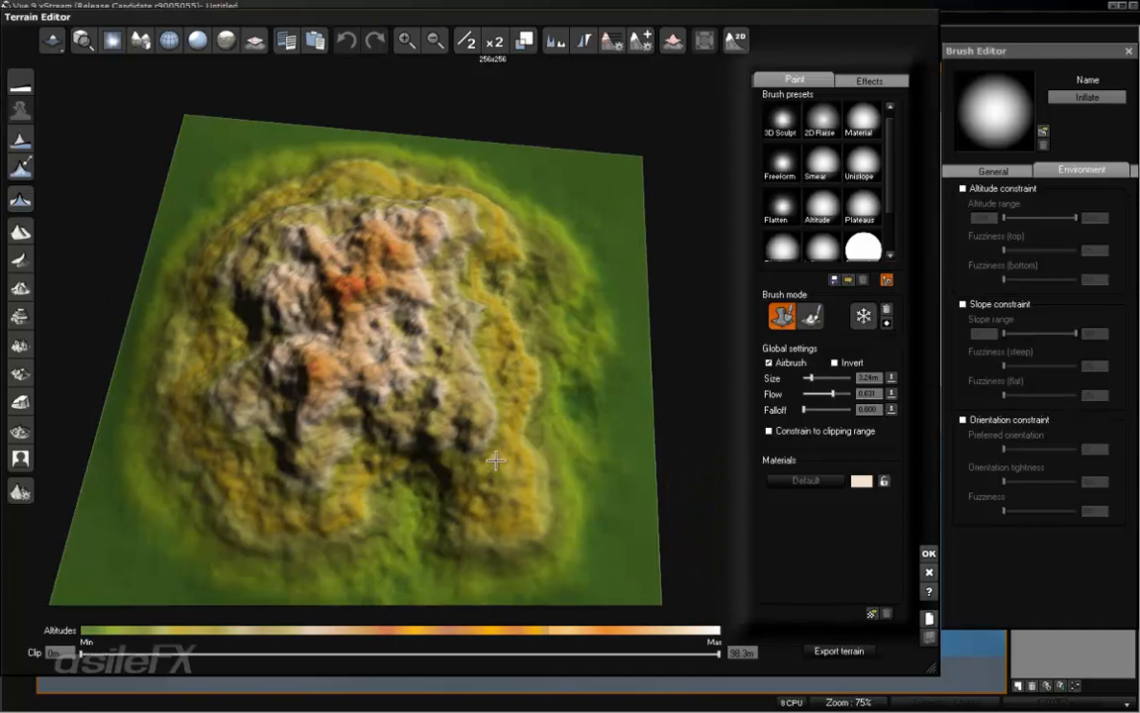
right_drag(496, 460, 582, 358)
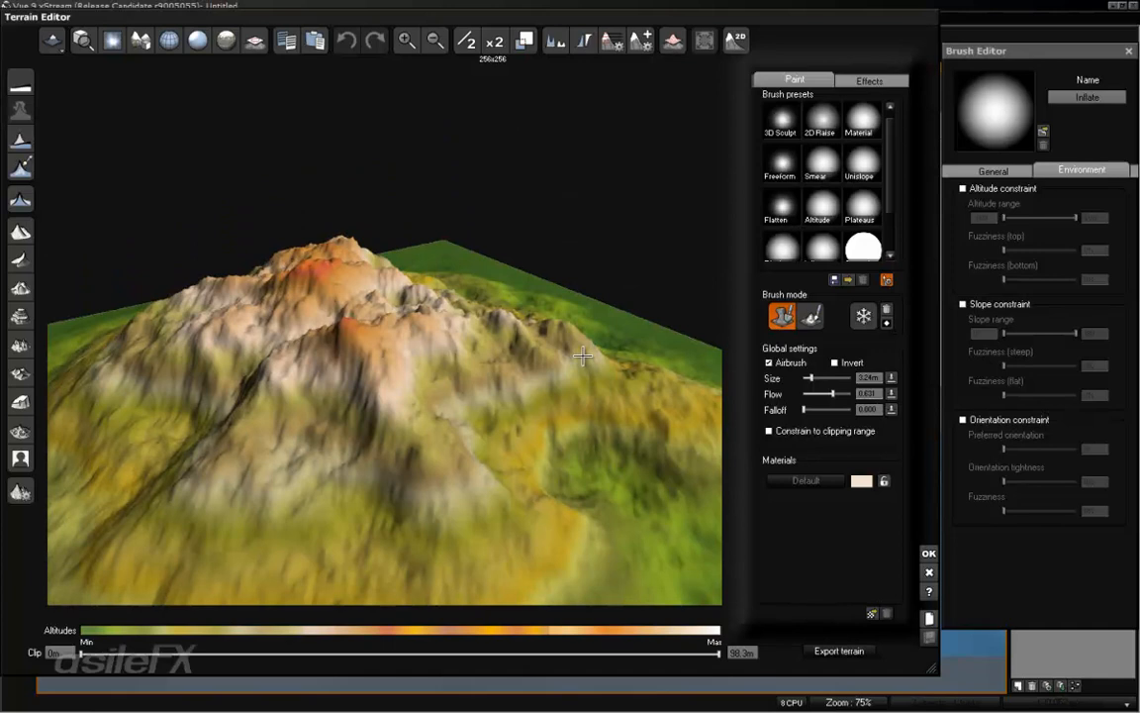
click(497, 40)
right_drag(589, 420, 440, 269)
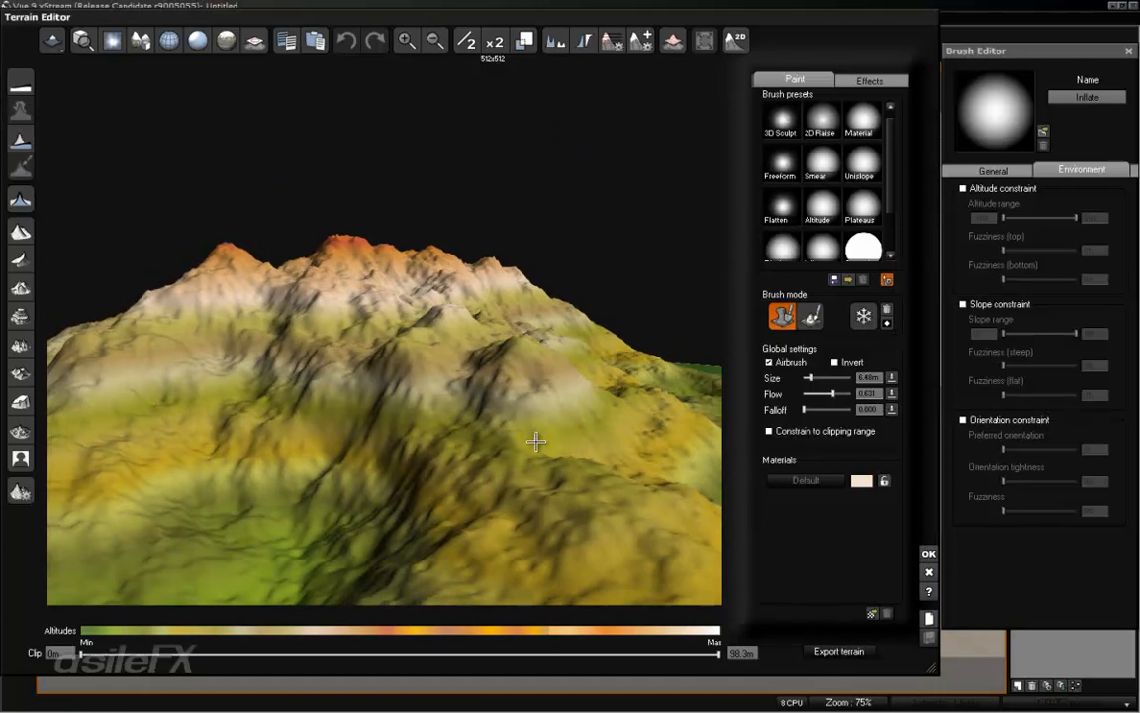
right_drag(542, 453, 480, 525)
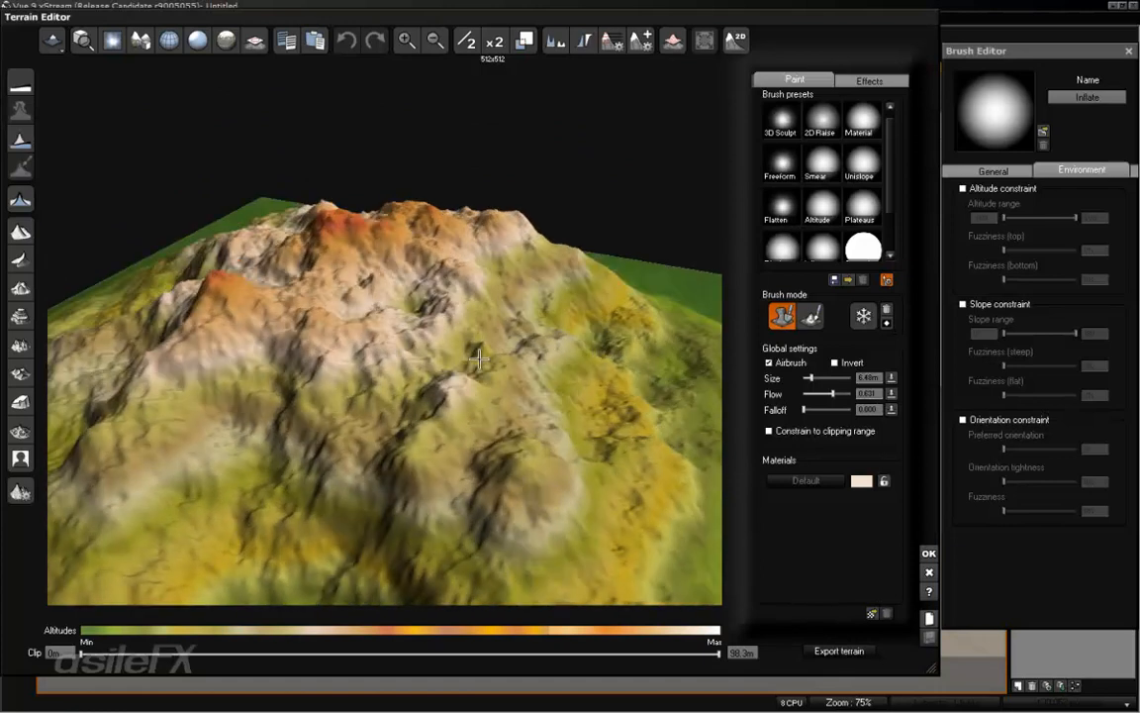
right_drag(455, 315, 529, 420)
scroll(531, 401, up, 5)
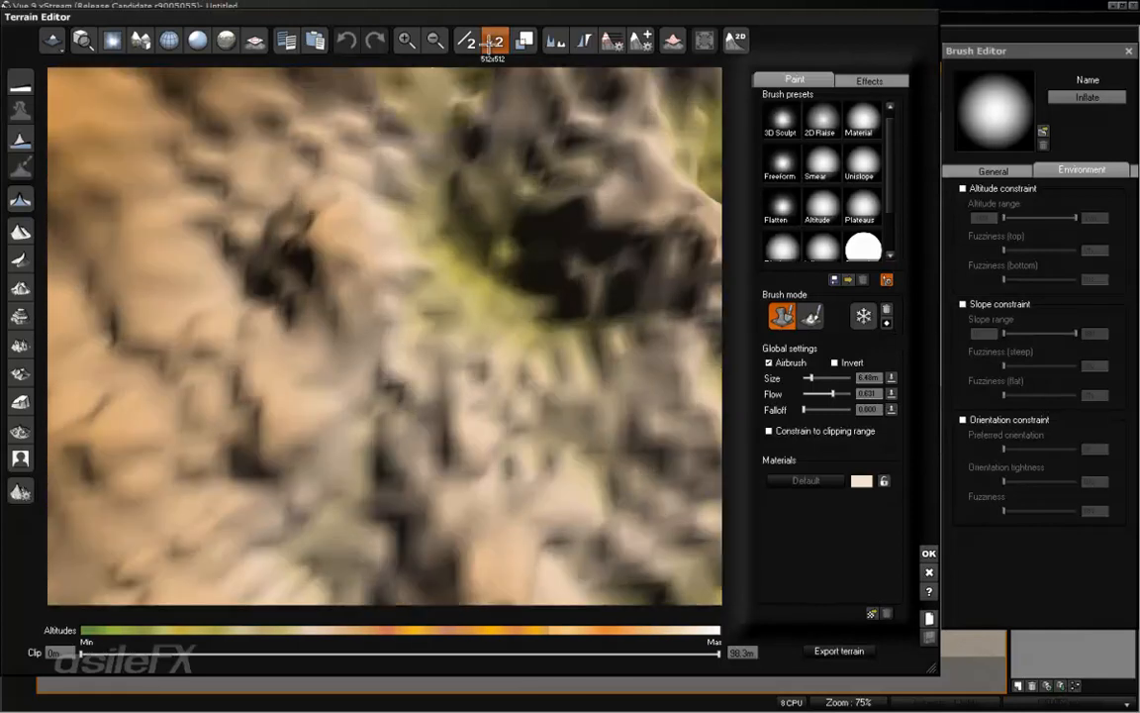
Double the terrain's resolution to 1024x1024, halve it back to 512x512 and accept the terrain edits
click(494, 41)
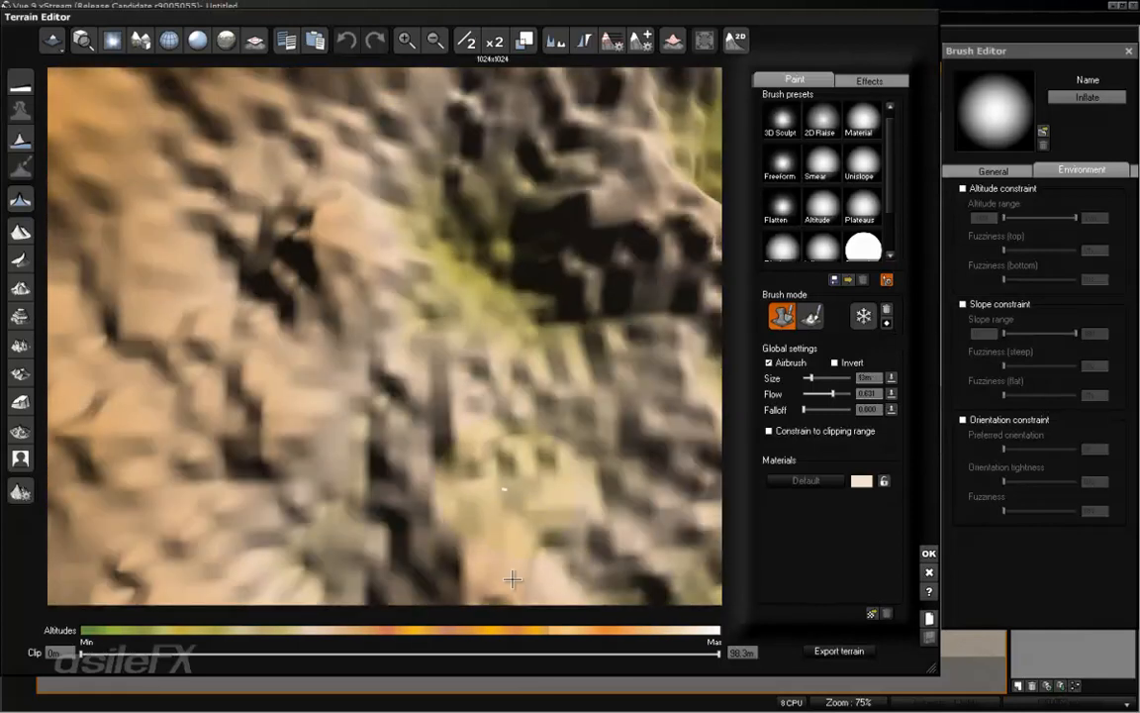
right_drag(588, 379, 471, 330)
scroll(395, 230, down, 5)
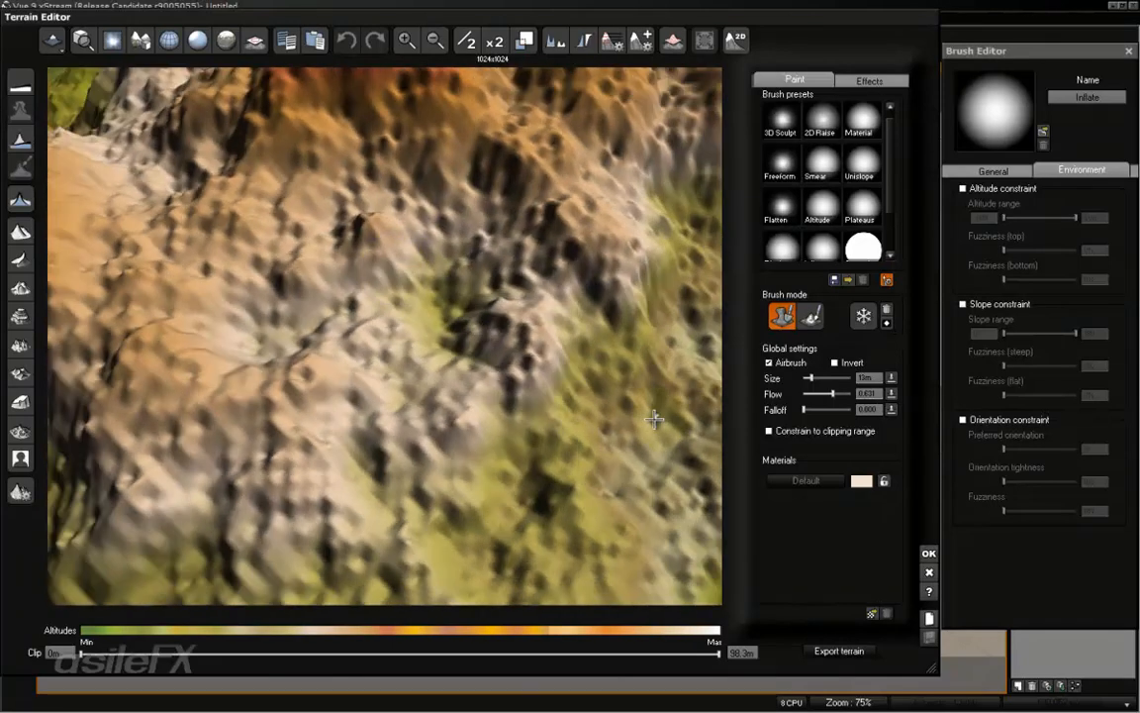
click(471, 32)
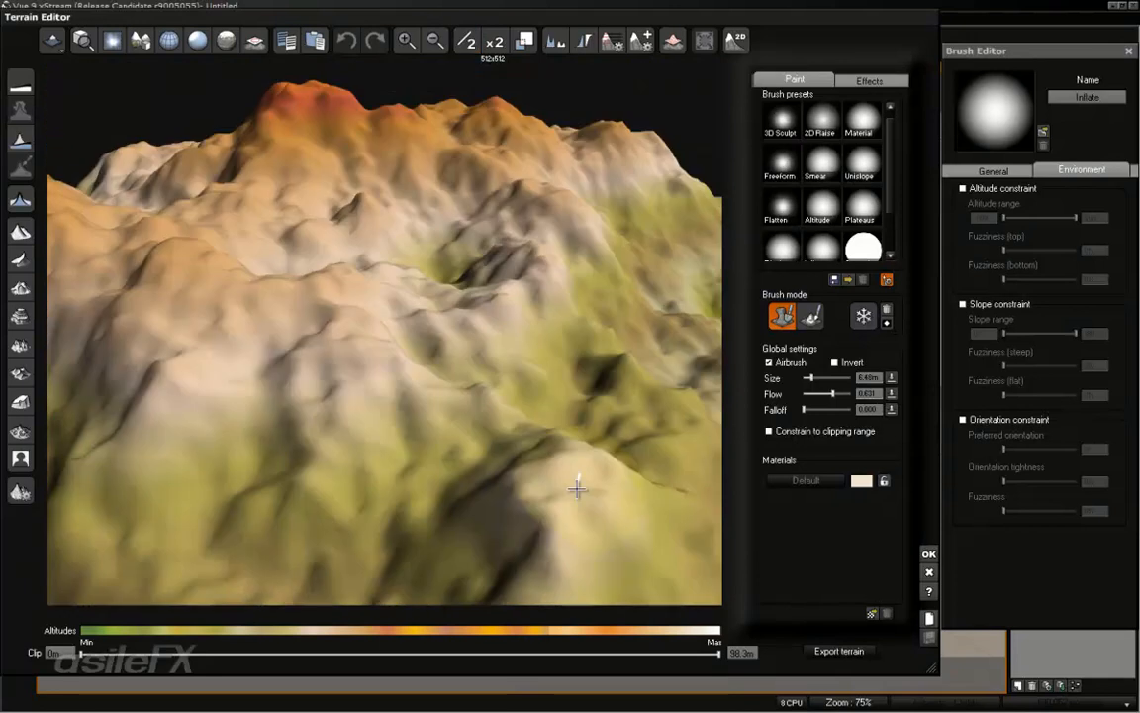
click(929, 552)
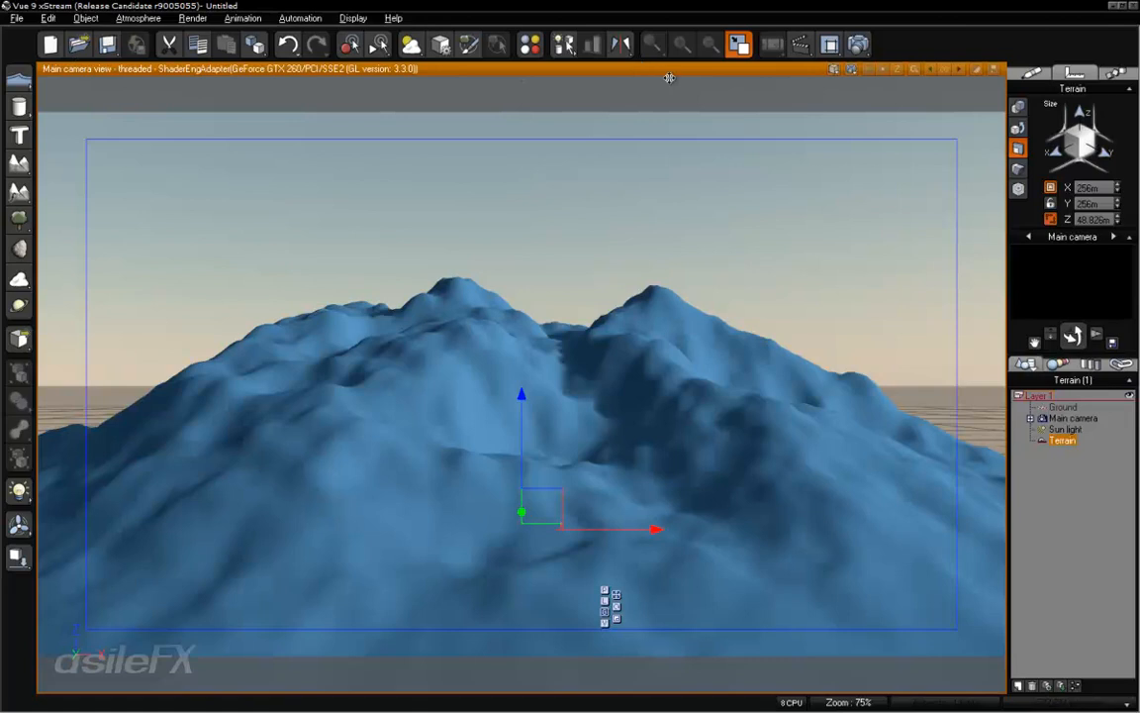
Examine the interface color settings in the general preferences and close them without changing anything
click(17, 18)
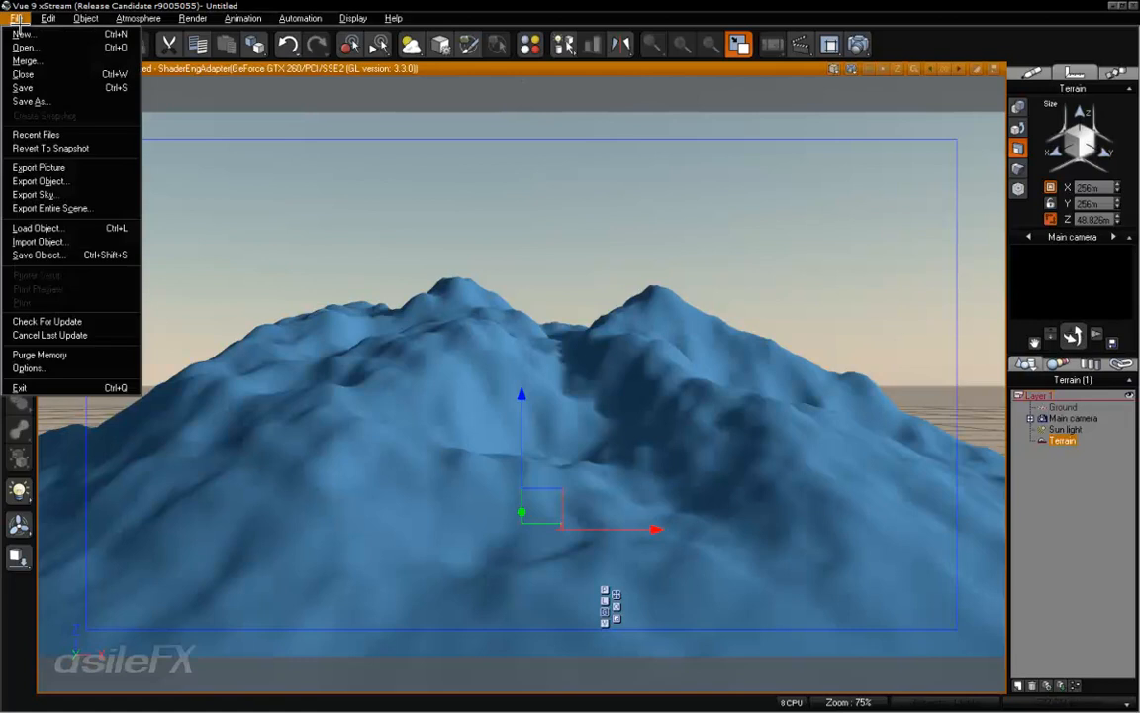
click(26, 369)
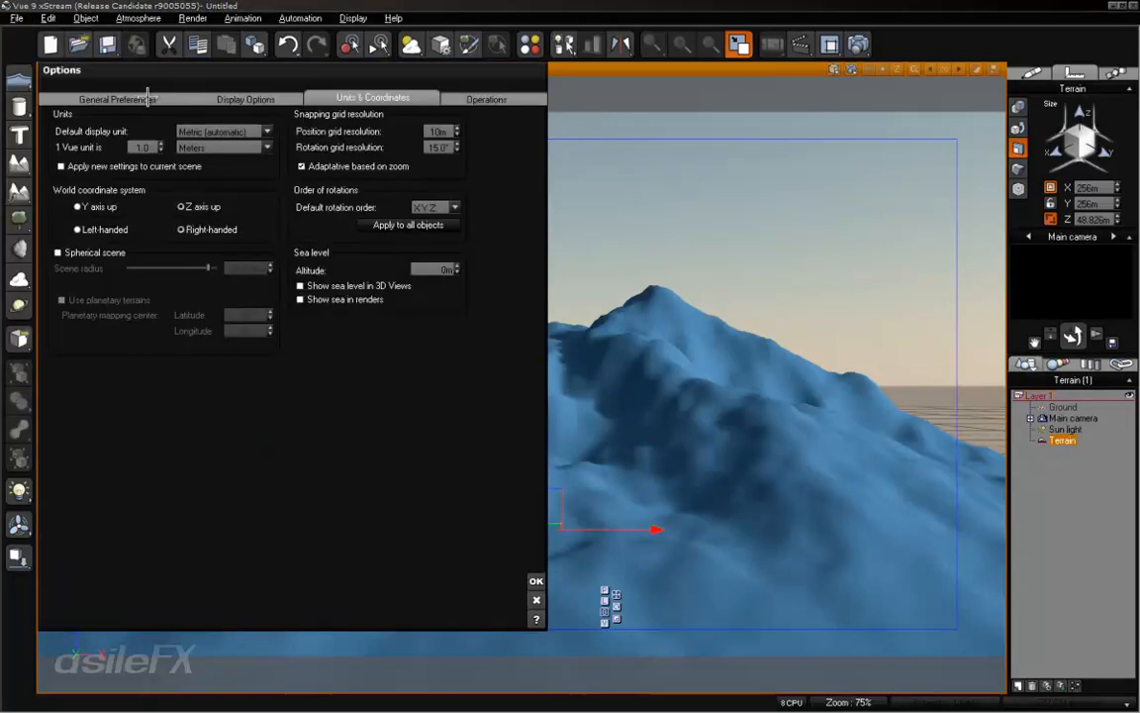
click(218, 97)
click(149, 96)
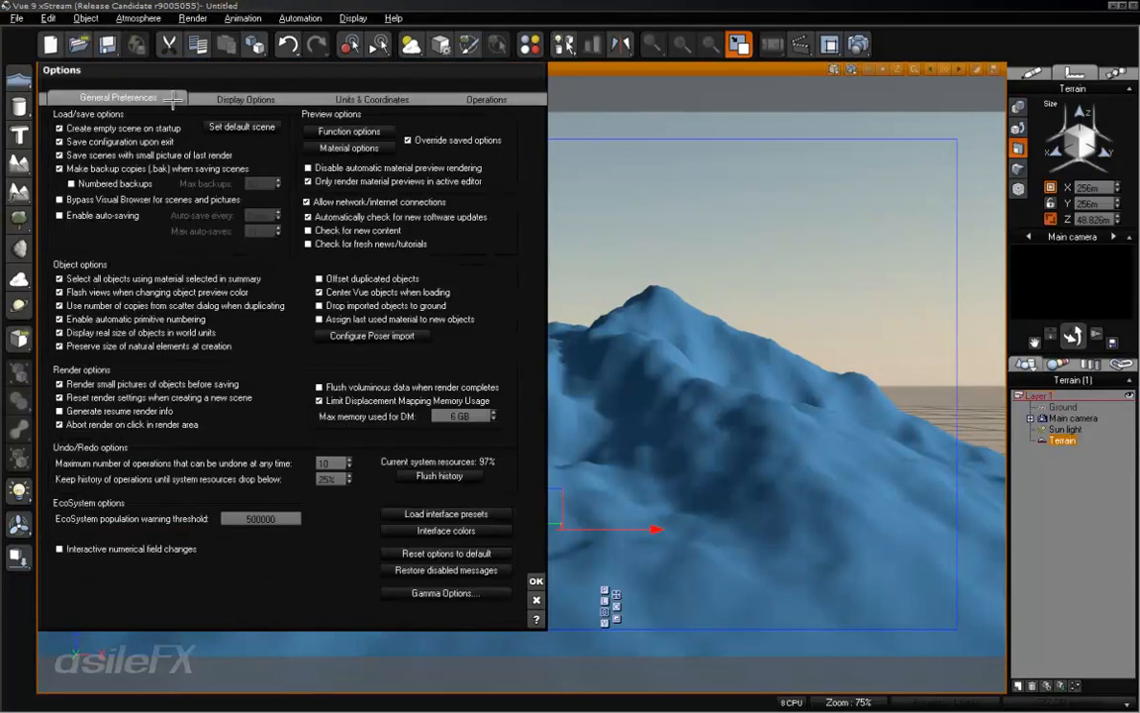
click(493, 530)
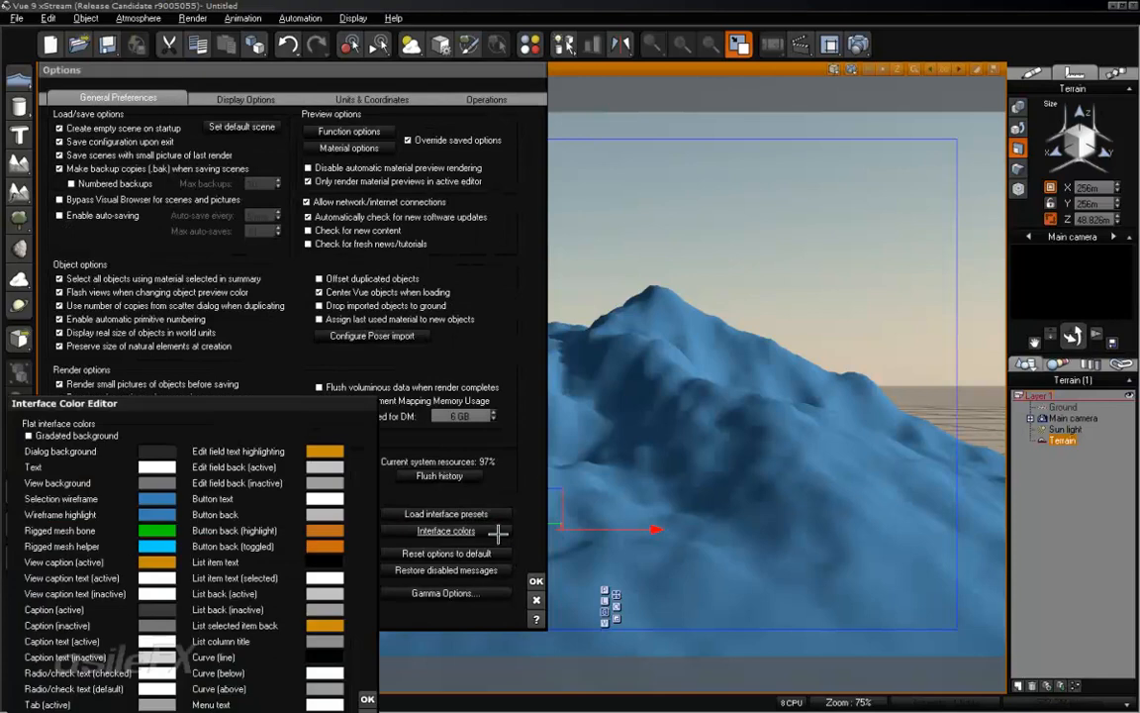
drag(312, 413, 317, 298)
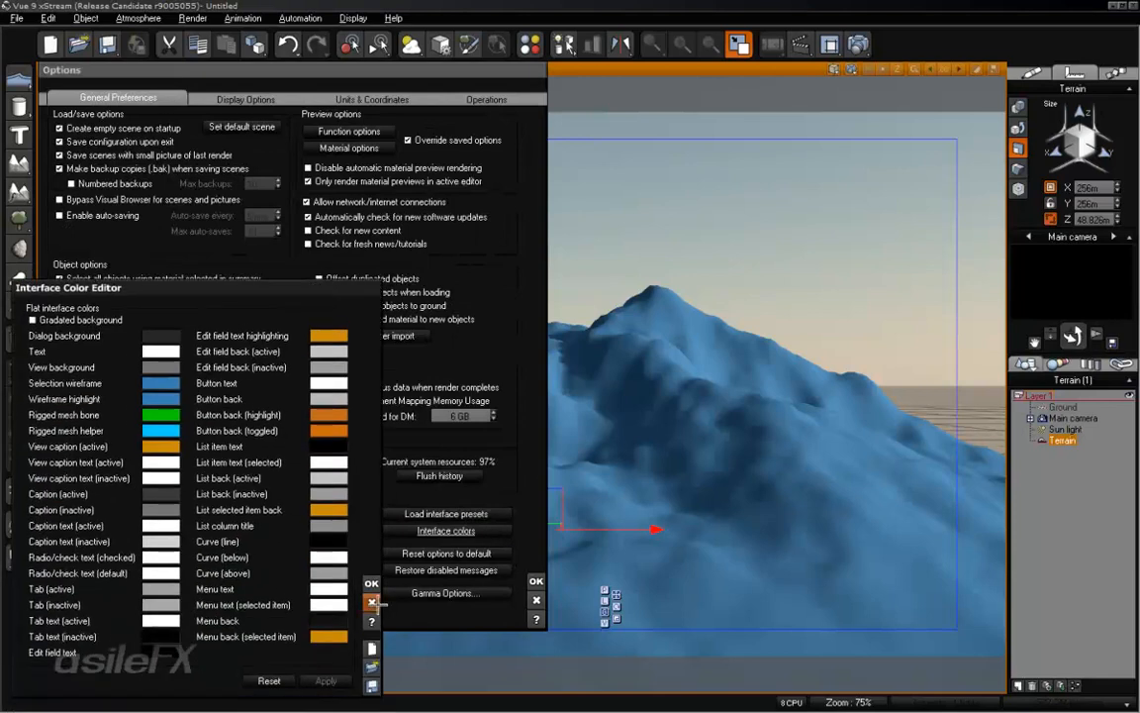
click(372, 601)
click(537, 600)
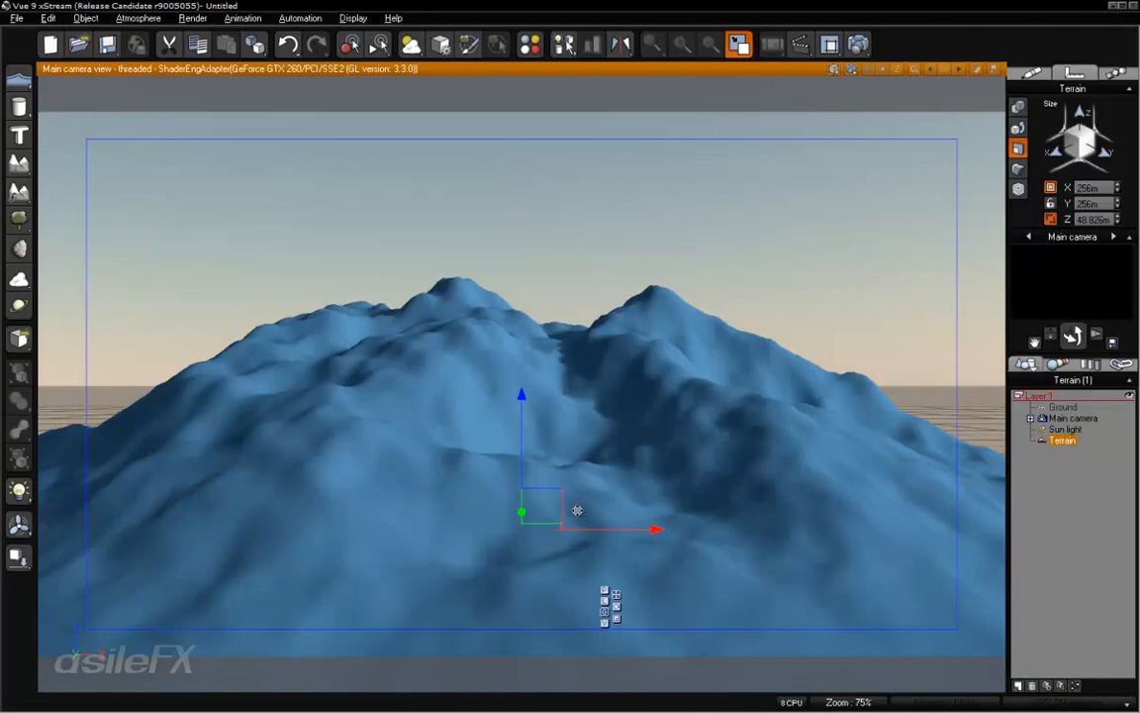
Change the single camera view to the four-view layout and center the terrain lower in the front view
double_click(622, 67)
click(217, 120)
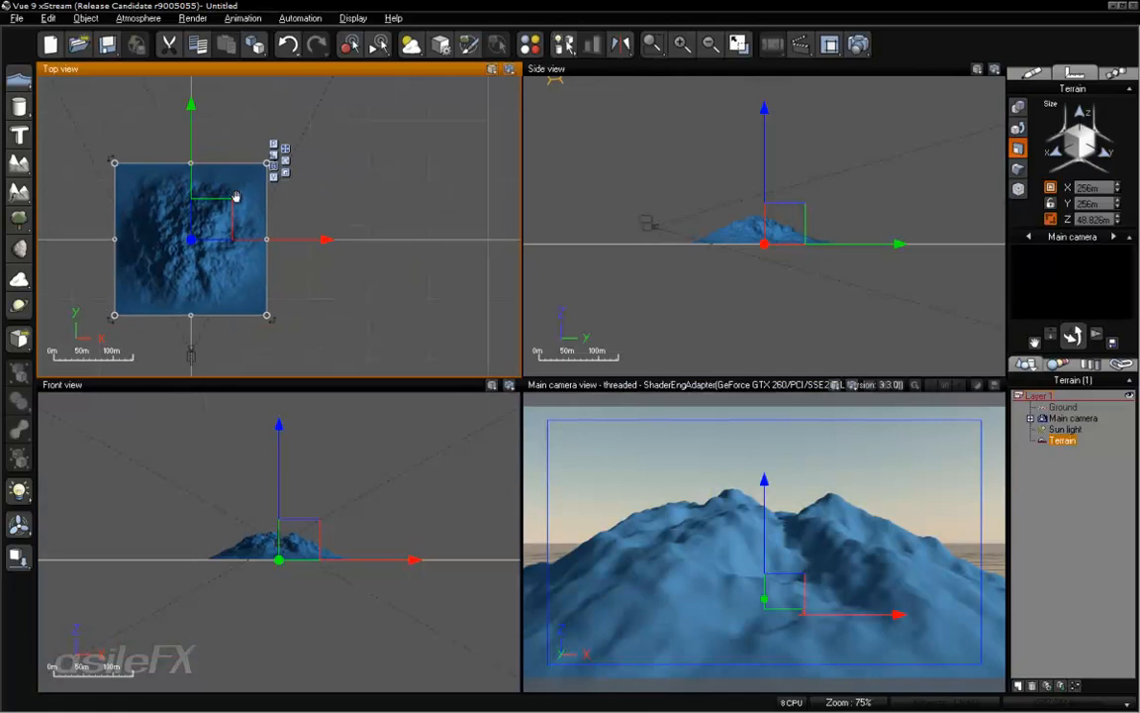
right_drag(330, 435, 275, 503)
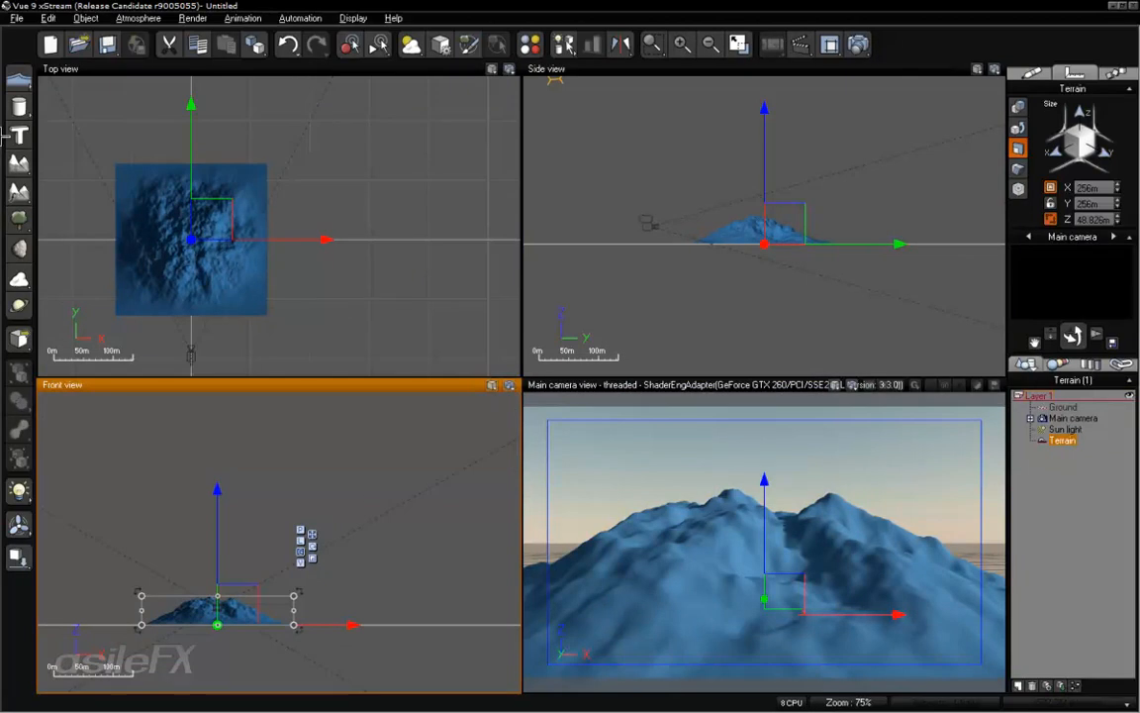
Review the view settings in the program's display options and accept them without changing anything
click(15, 17)
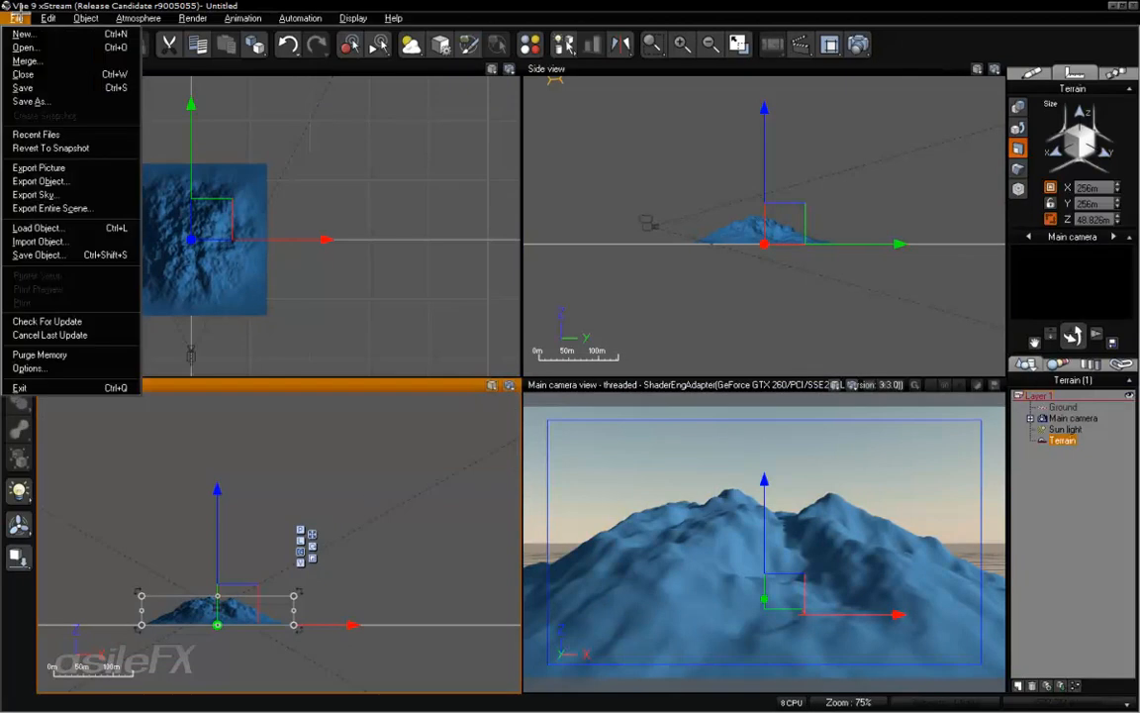
click(98, 367)
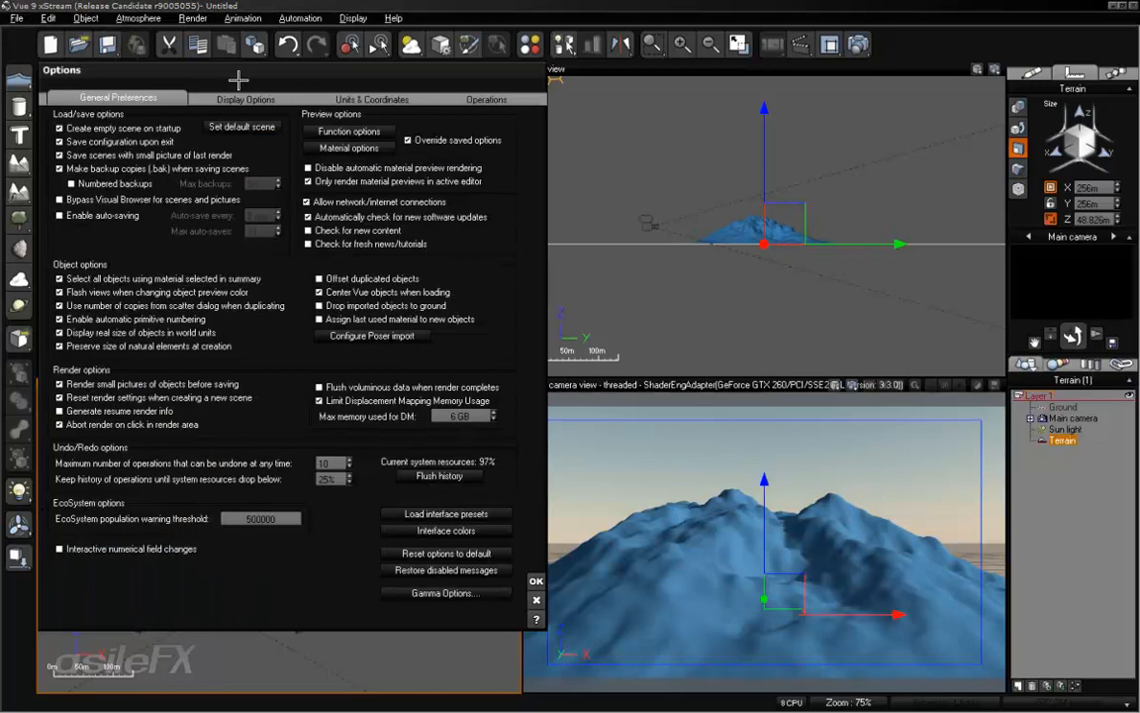
click(213, 99)
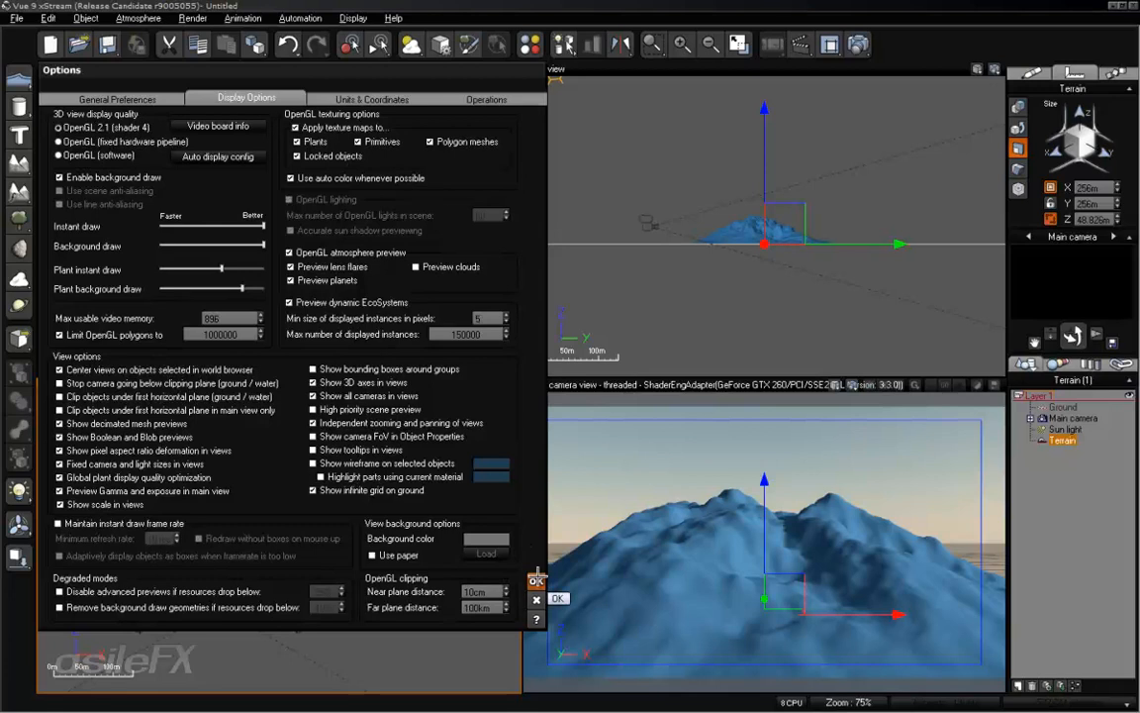
click(535, 580)
Examine the terrain's slopes and peaks in the front view at several zoom levels and positions
scroll(412, 437, up, 10)
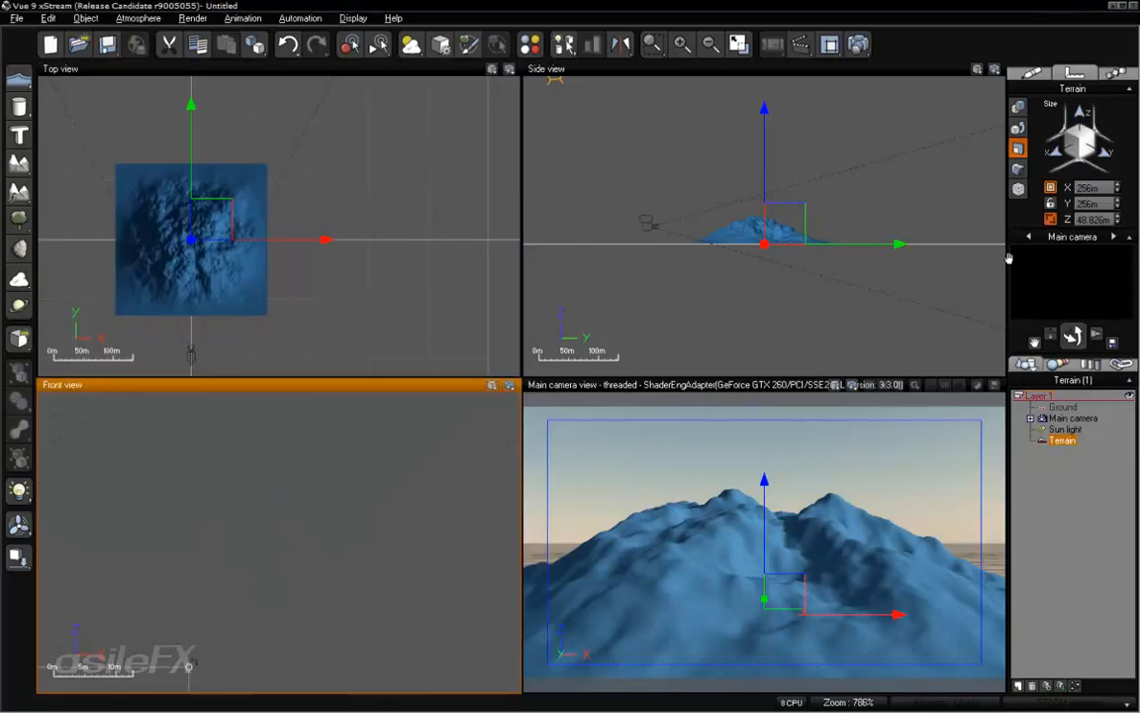
right_drag(1008, 258, 1132, 231)
right_drag(277, 514, 380, 488)
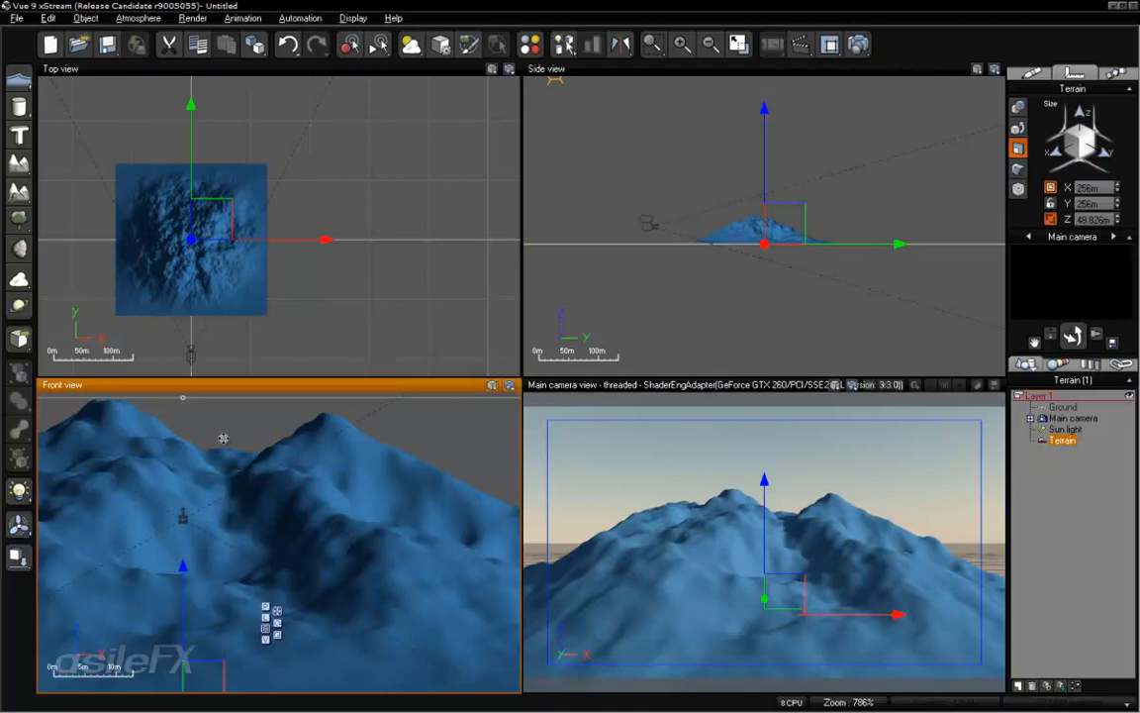
scroll(404, 550, down, 5)
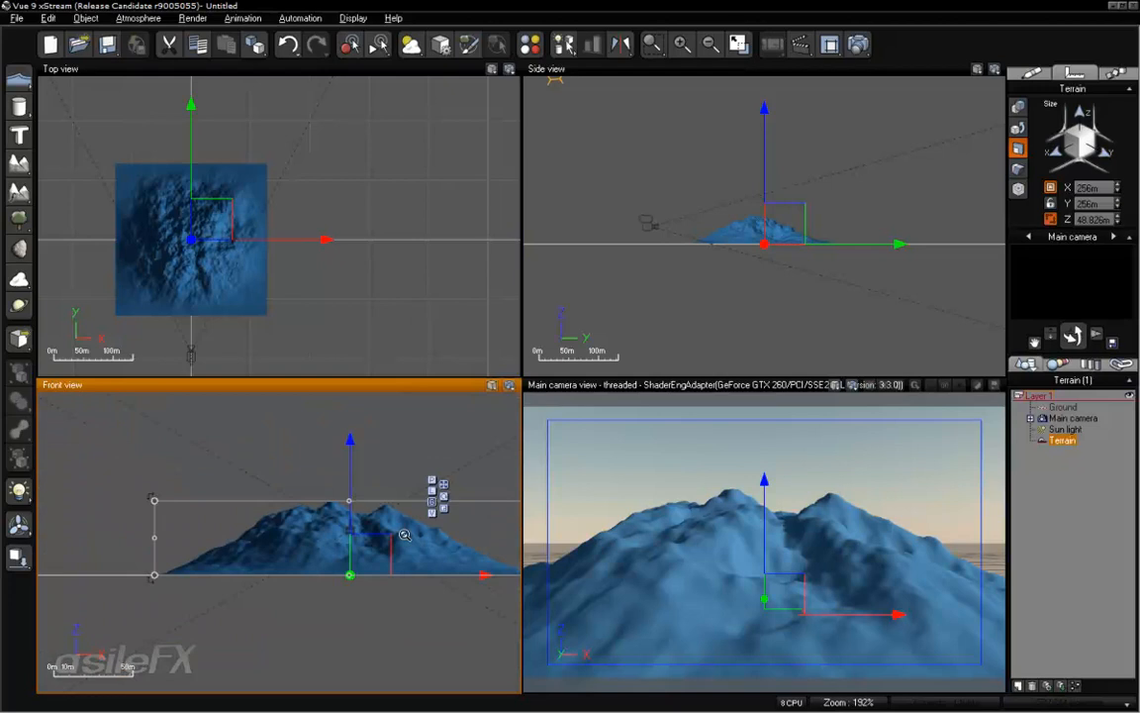
scroll(345, 526, up, 3)
scroll(345, 526, down, 3)
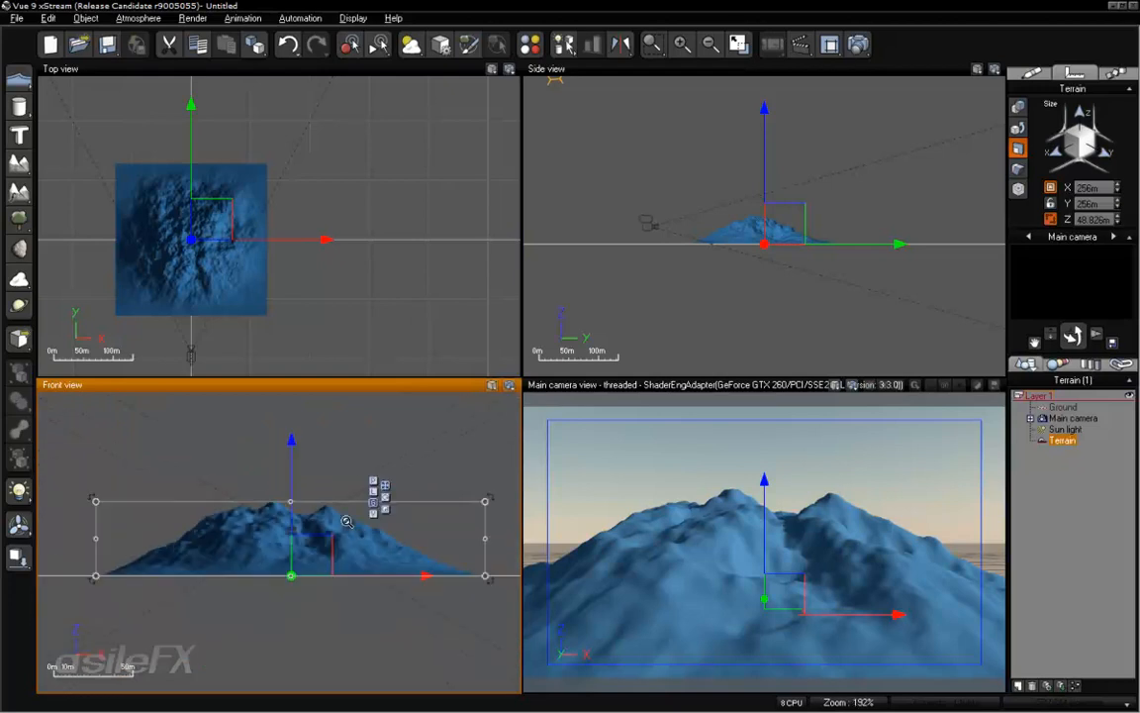
mouse_move(400, 575)
right_down()
mouse_move(352, 613)
mouse_move(423, 574)
right_up()
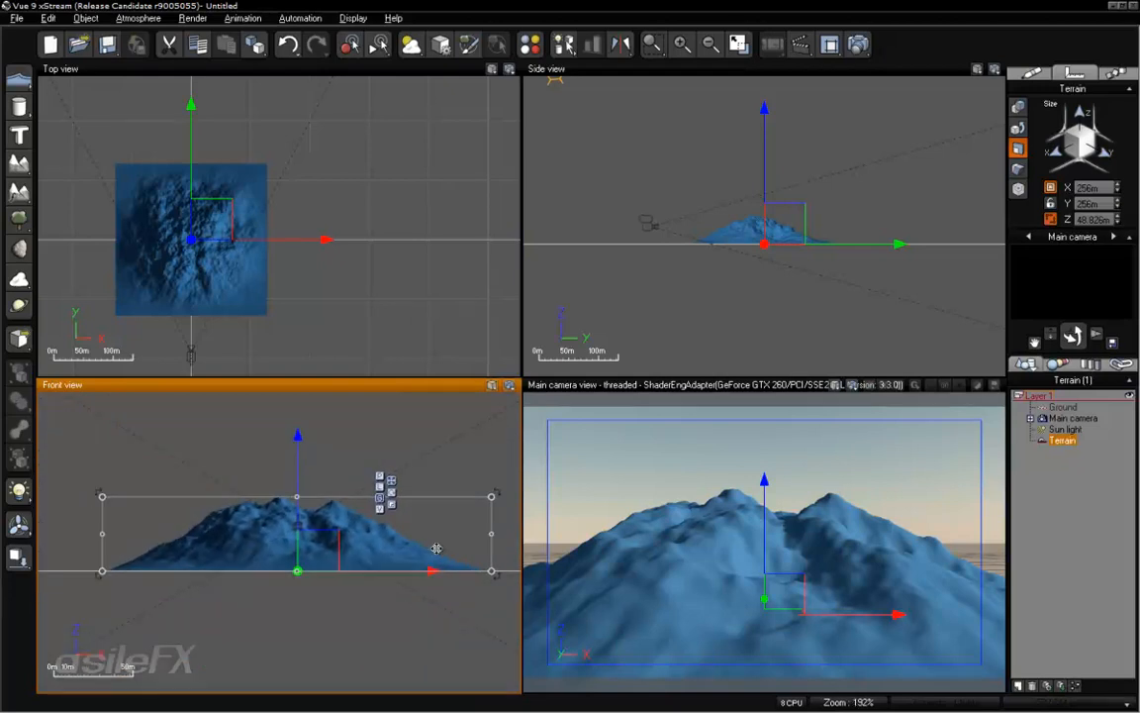
scroll(435, 547, up, 1)
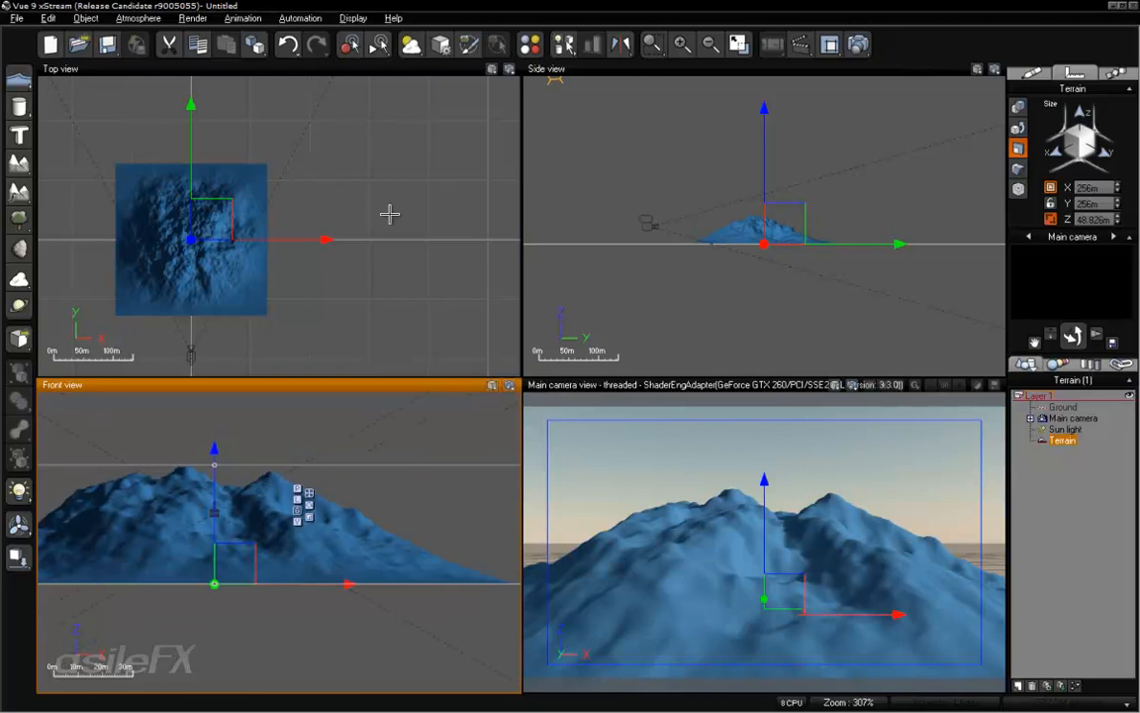
Examine the terrain's surface and edges in the top view, from close-up detail to its full outline
click(411, 320)
scroll(411, 322, up, 1)
right_drag(300, 223, 574, 279)
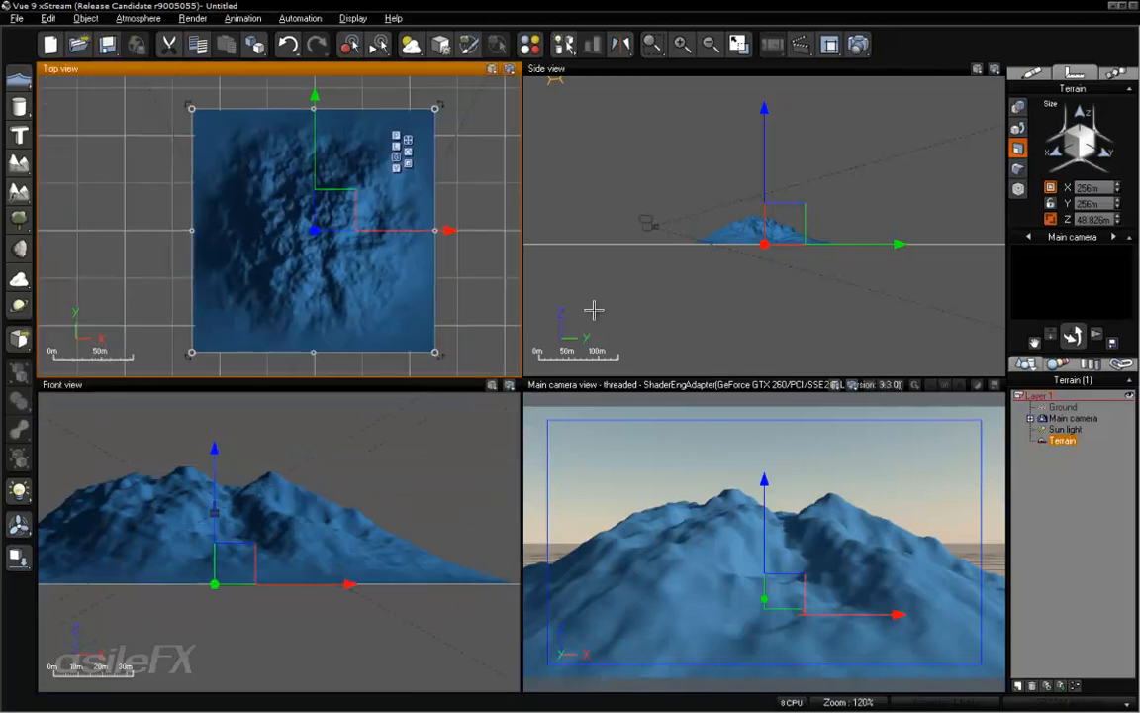
click(683, 46)
click(708, 46)
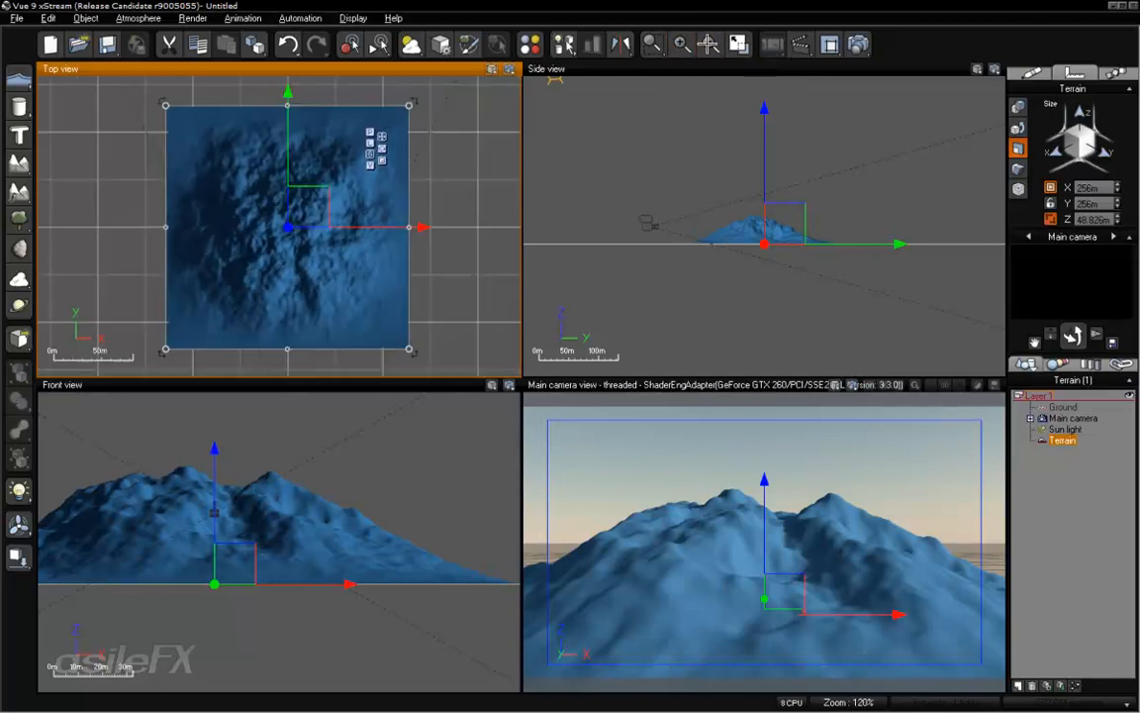
scroll(380, 227, down, 2)
scroll(380, 227, up, 4)
scroll(380, 227, down, 3)
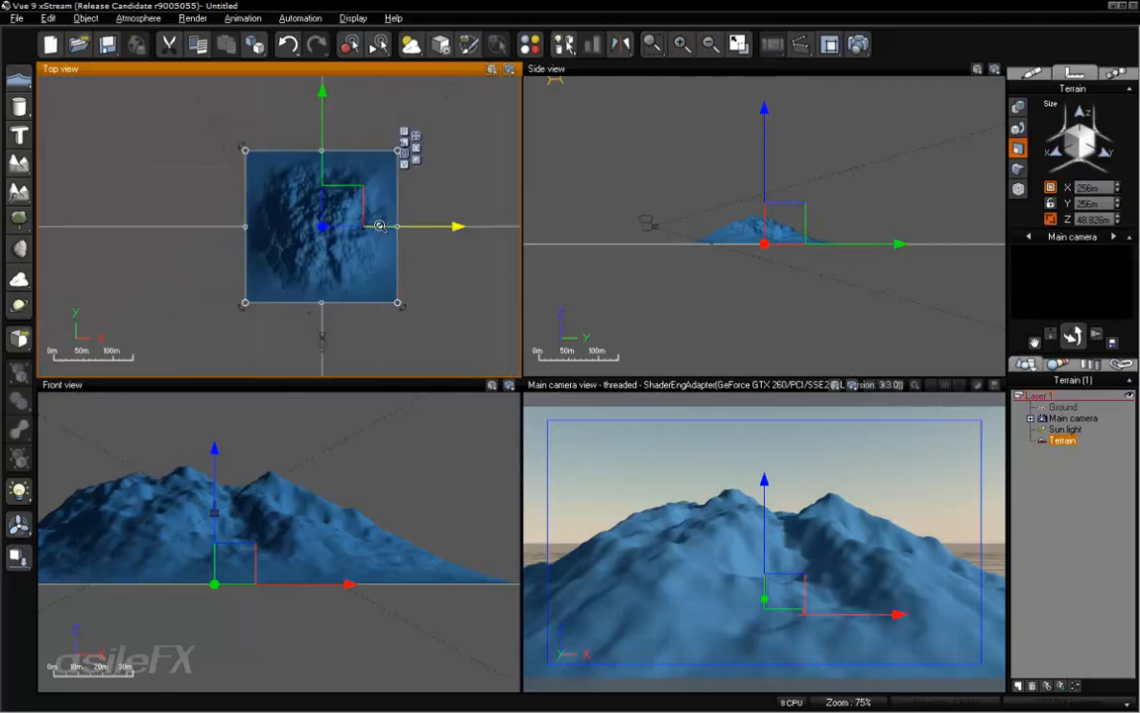
scroll(380, 227, up, 2)
scroll(96, 122, up, 2)
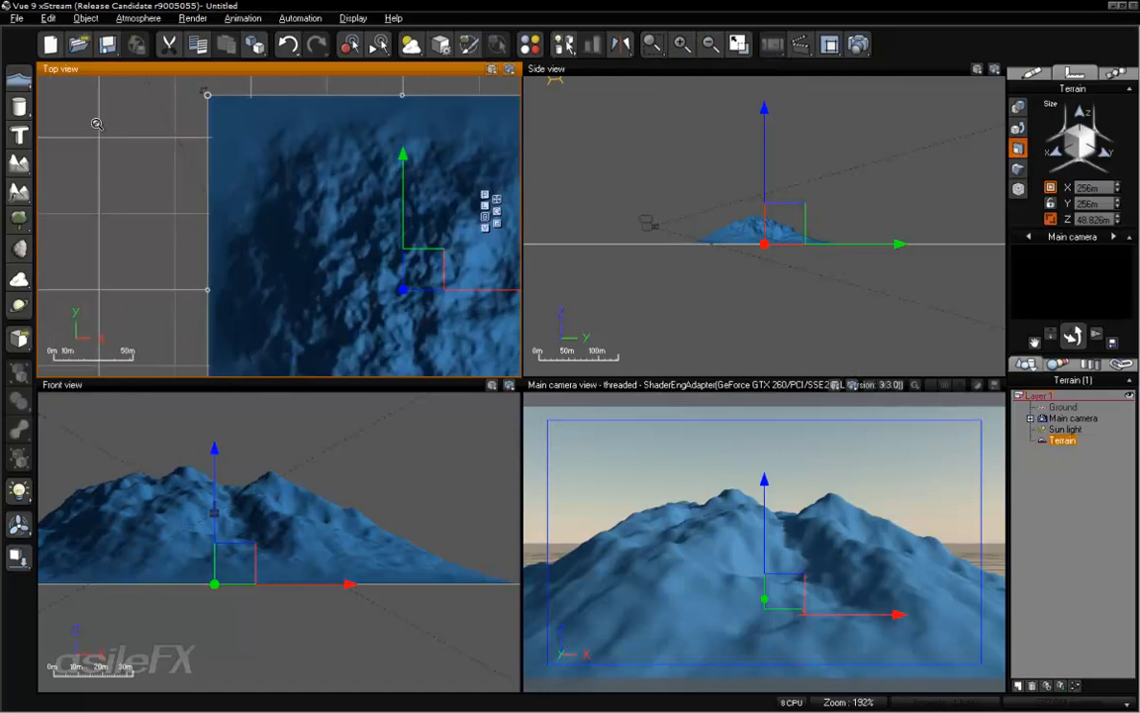
scroll(96, 123, up, 2)
scroll(178, 168, down, 3)
scroll(502, 95, up, 3)
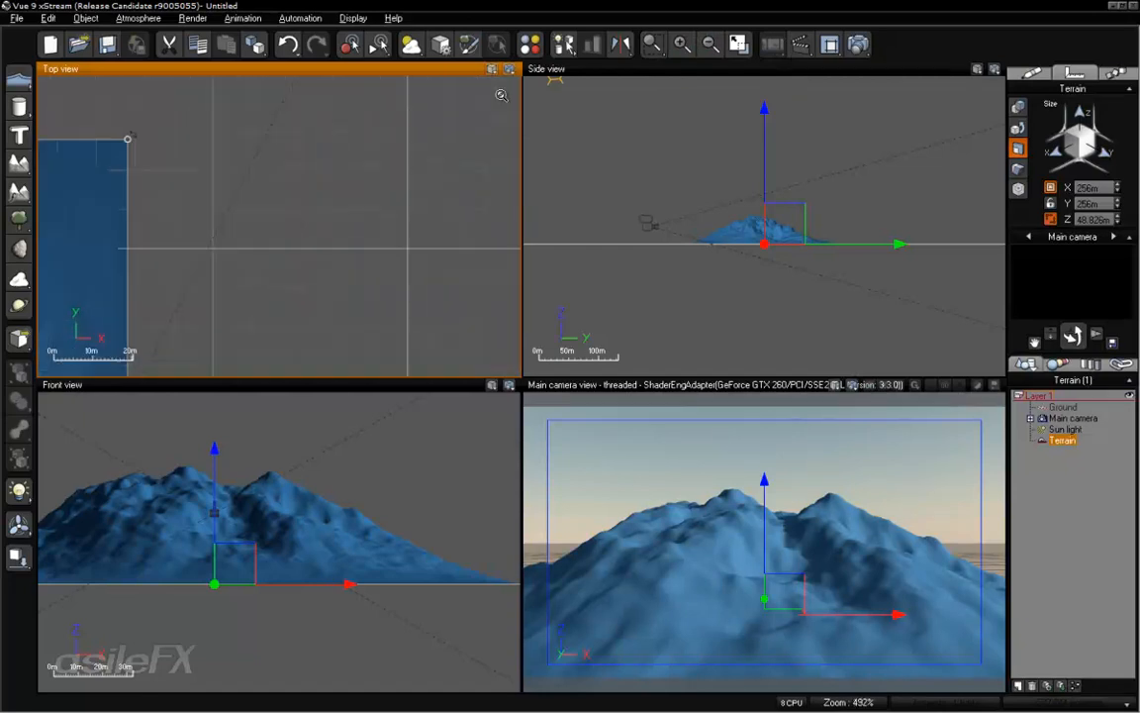
scroll(502, 95, down, 4)
scroll(314, 253, up, 5)
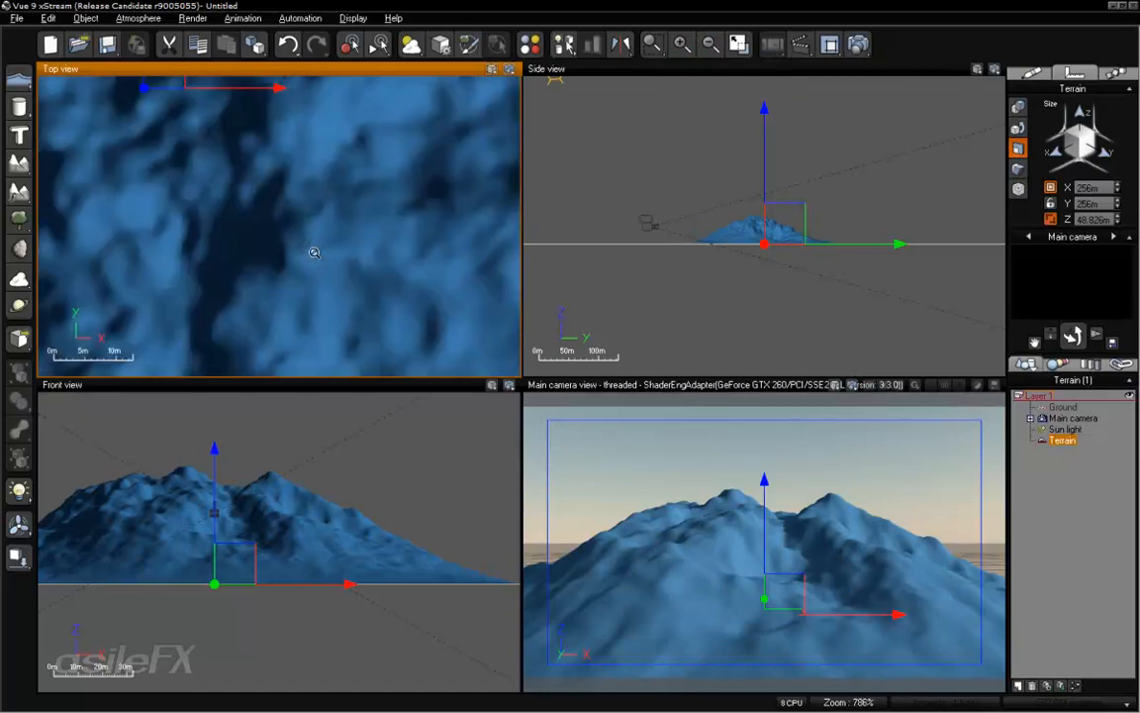
scroll(314, 252, down, 3)
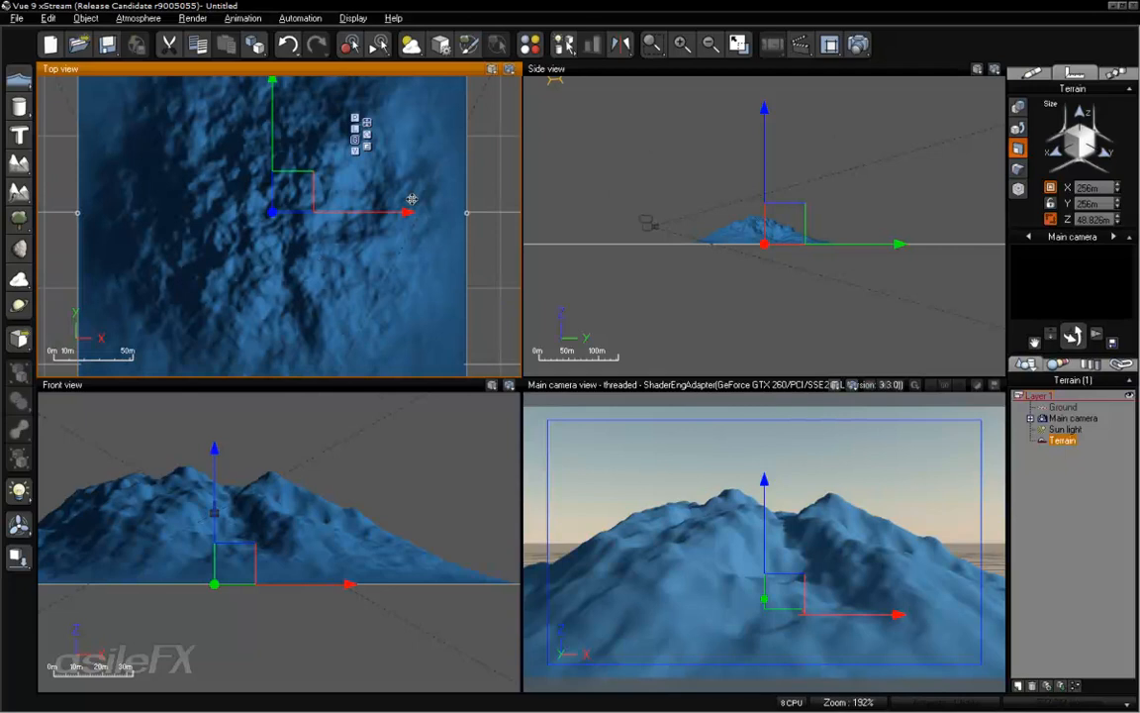
scroll(359, 219, down, 1)
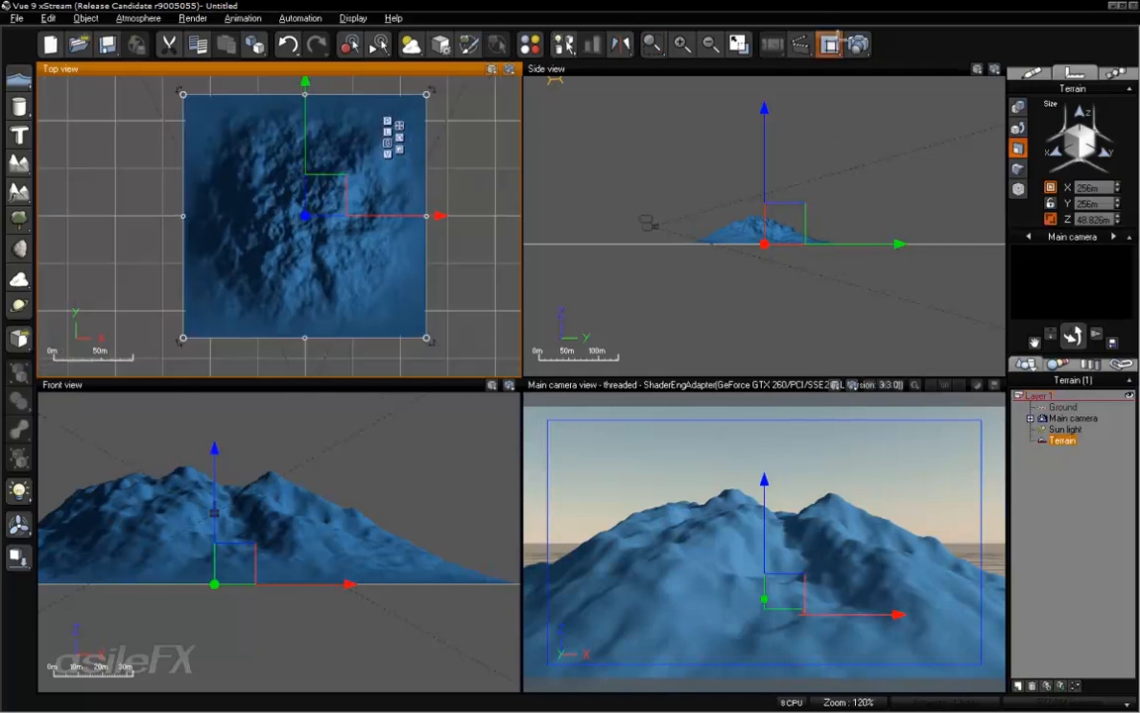
Zoom the top view to marked areas around and within the terrain, and frame the terrain in all orthogonal views
click(653, 45)
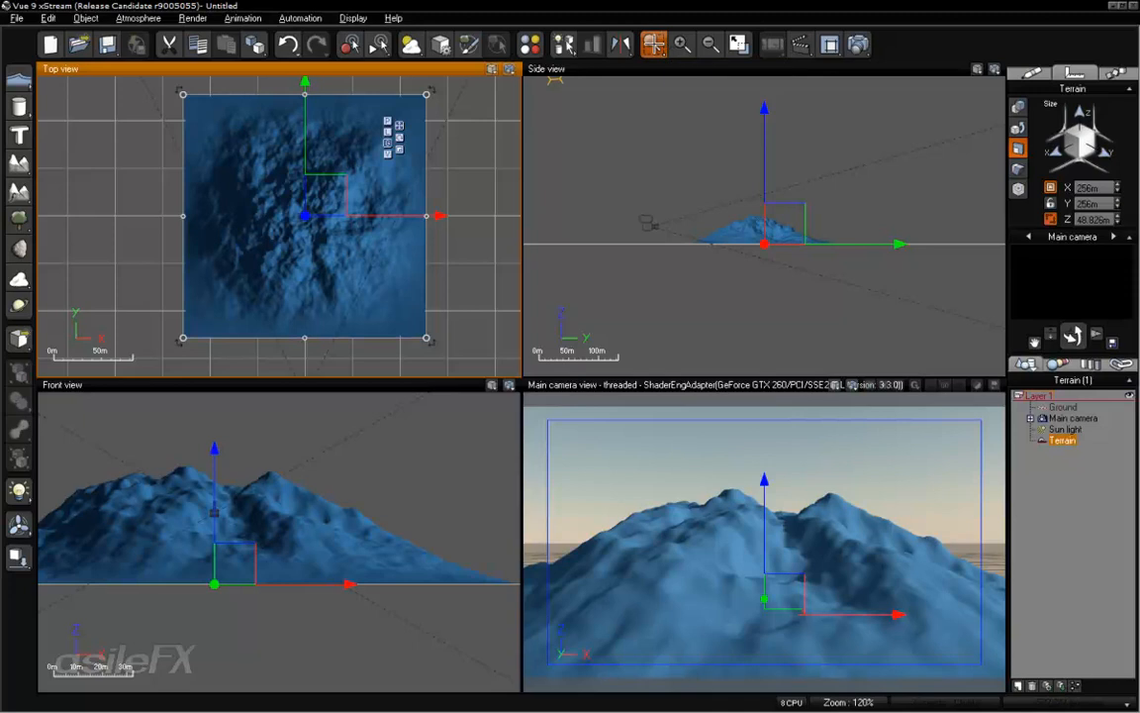
drag(96, 94, 480, 319)
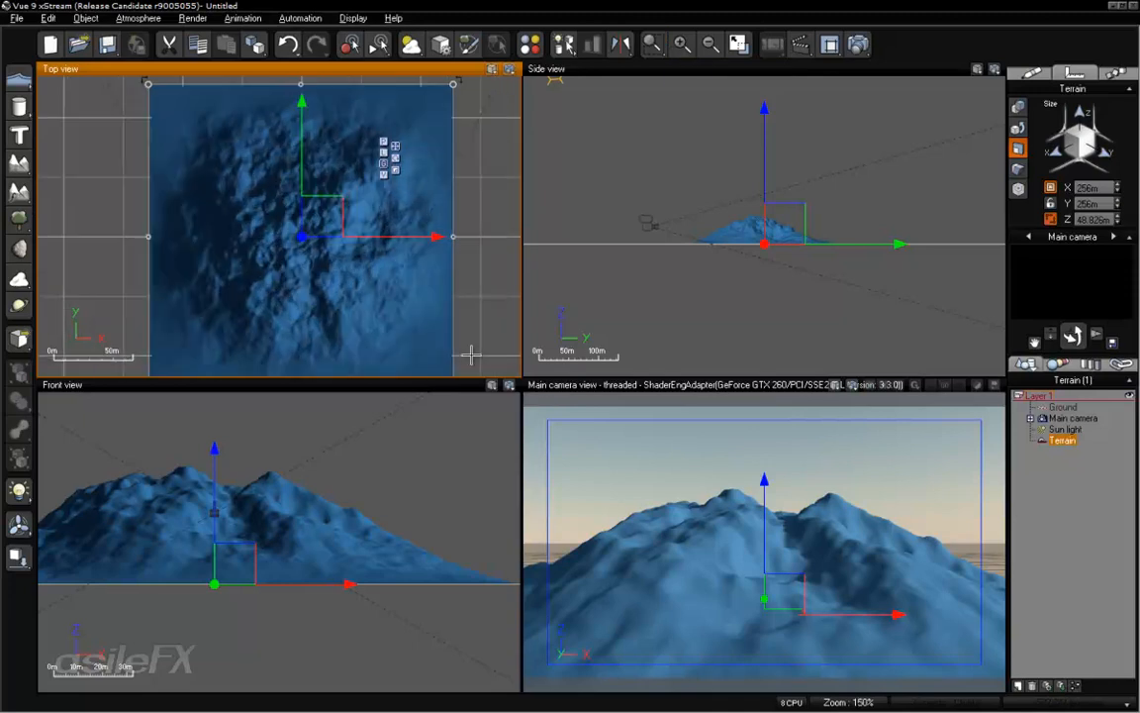
click(653, 45)
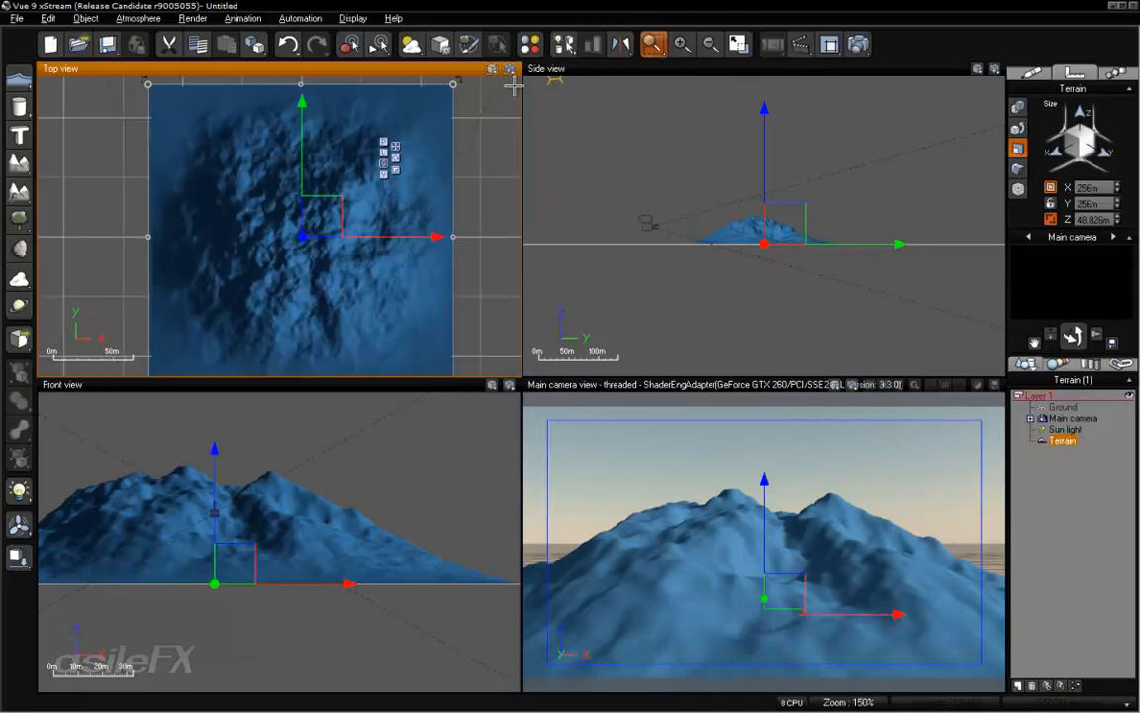
drag(296, 133, 440, 242)
click(653, 45)
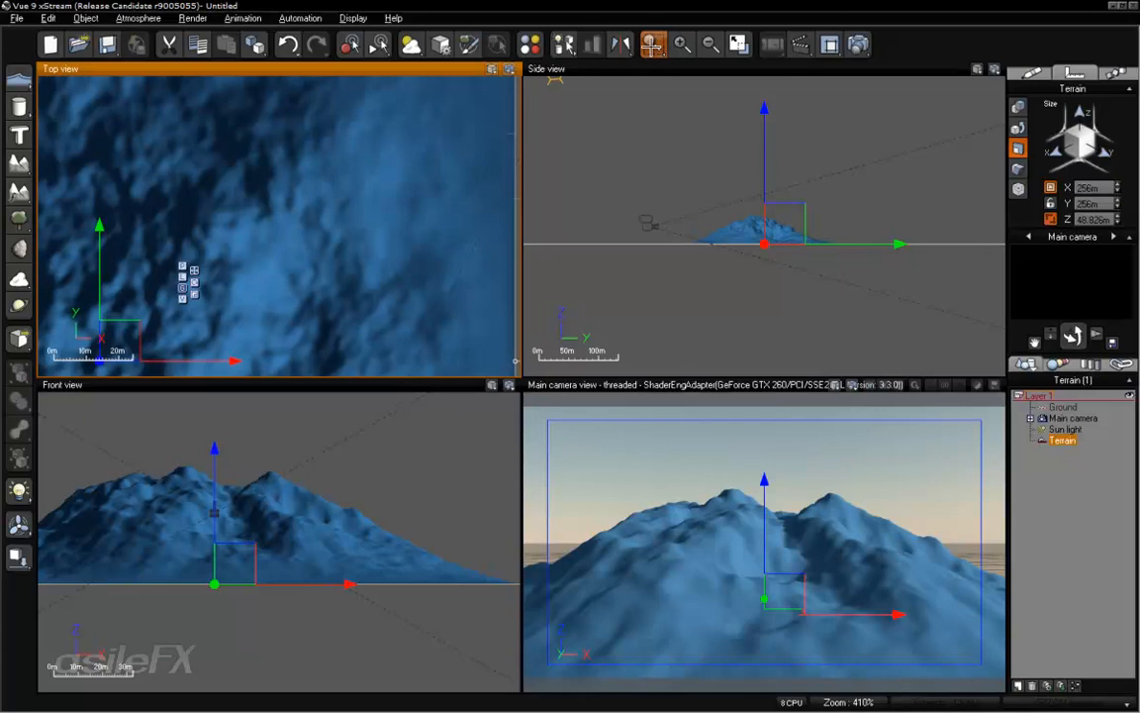
click(592, 44)
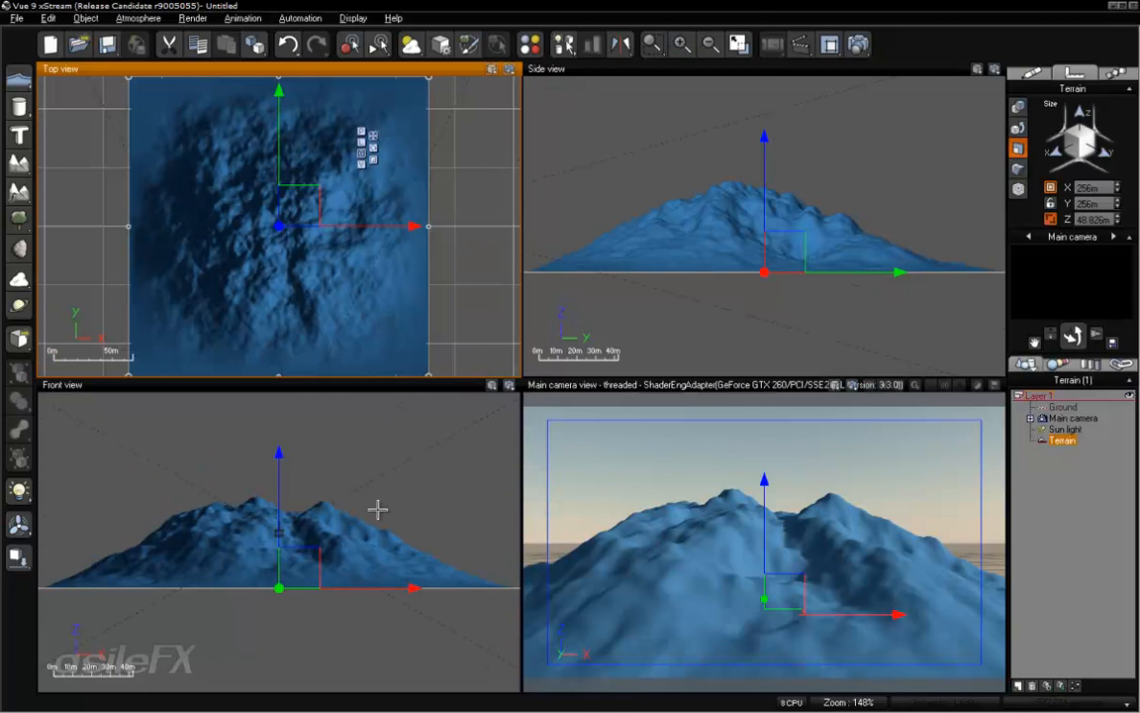
Check the option for centering views on objects selected in the world browser, and recenter the panned-away terrain by selecting it there
key(F2)
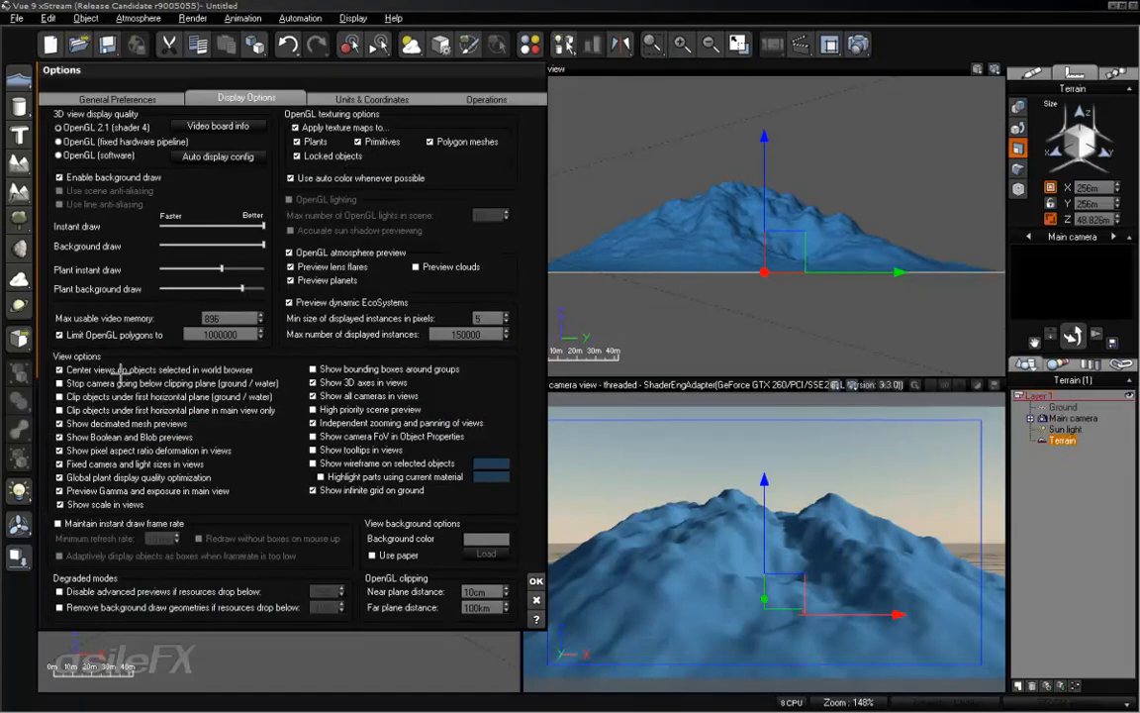
click(536, 581)
right_drag(404, 259, 61, 256)
click(431, 164)
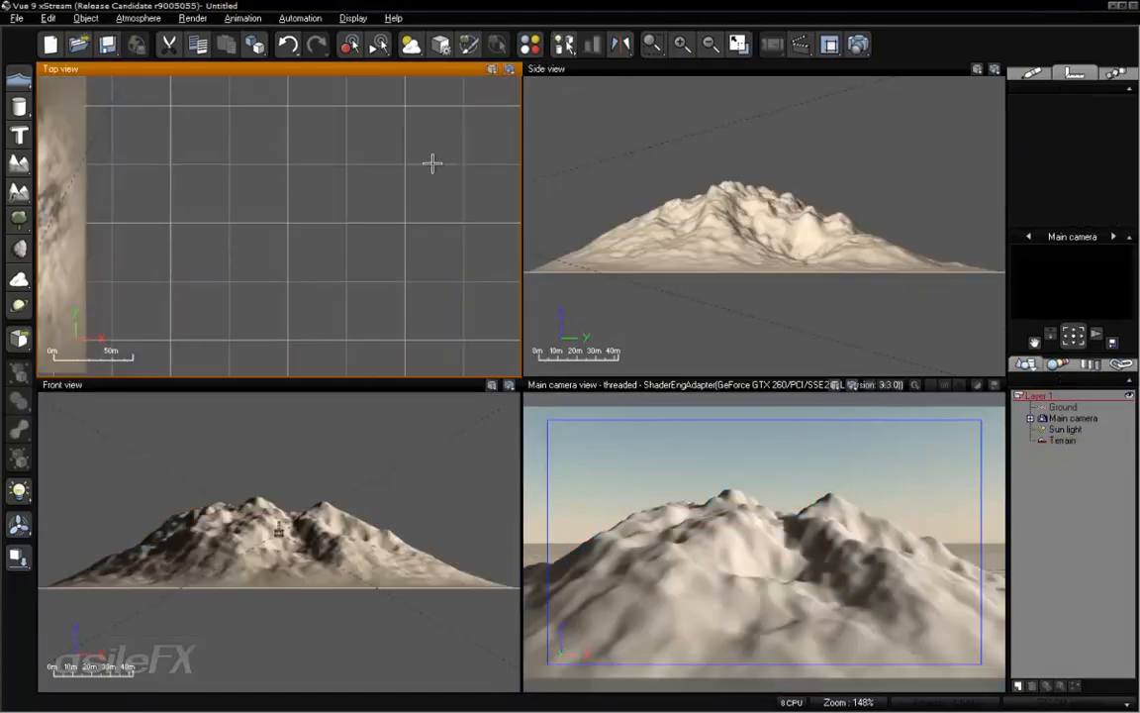
click(1062, 440)
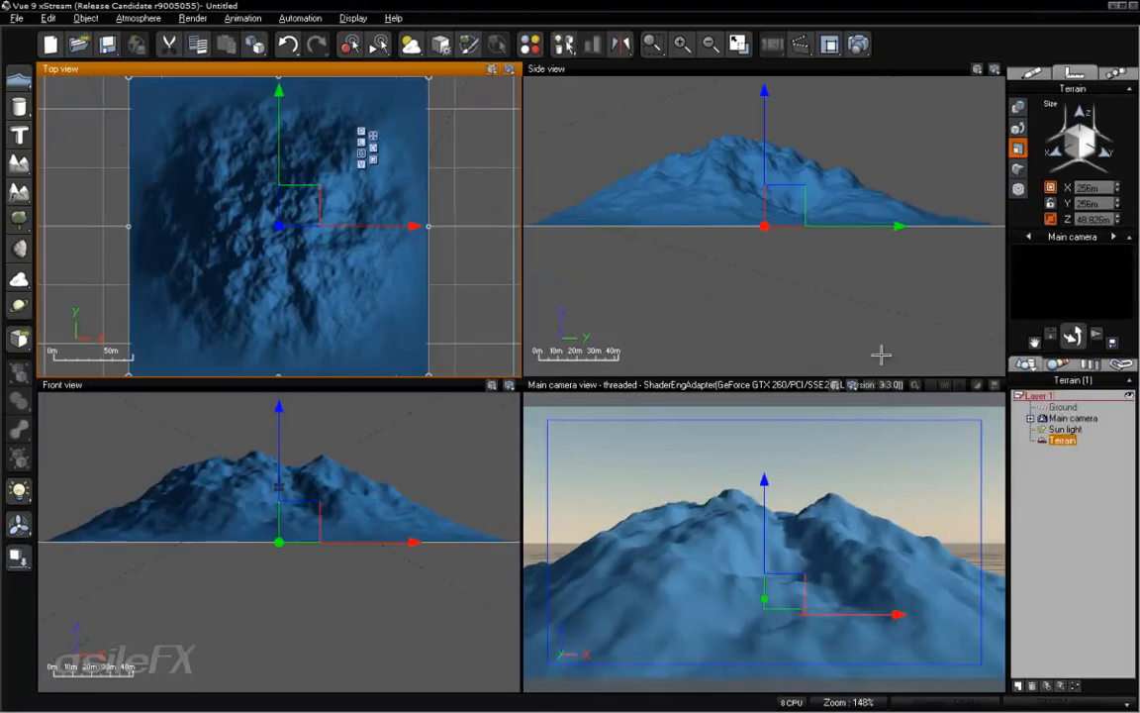
Pan the terrain off-center in the top view and compare selecting it in the camera view with selecting it in the world browser
click(468, 238)
right_drag(475, 136, 288, 369)
click(771, 559)
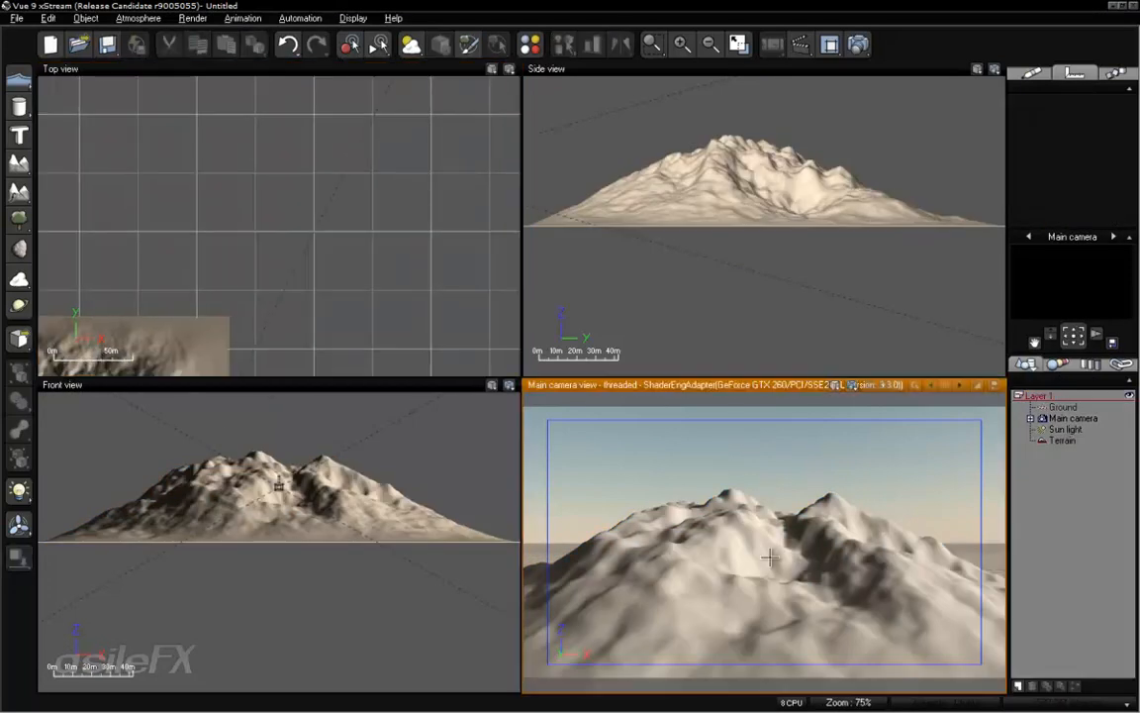
click(701, 524)
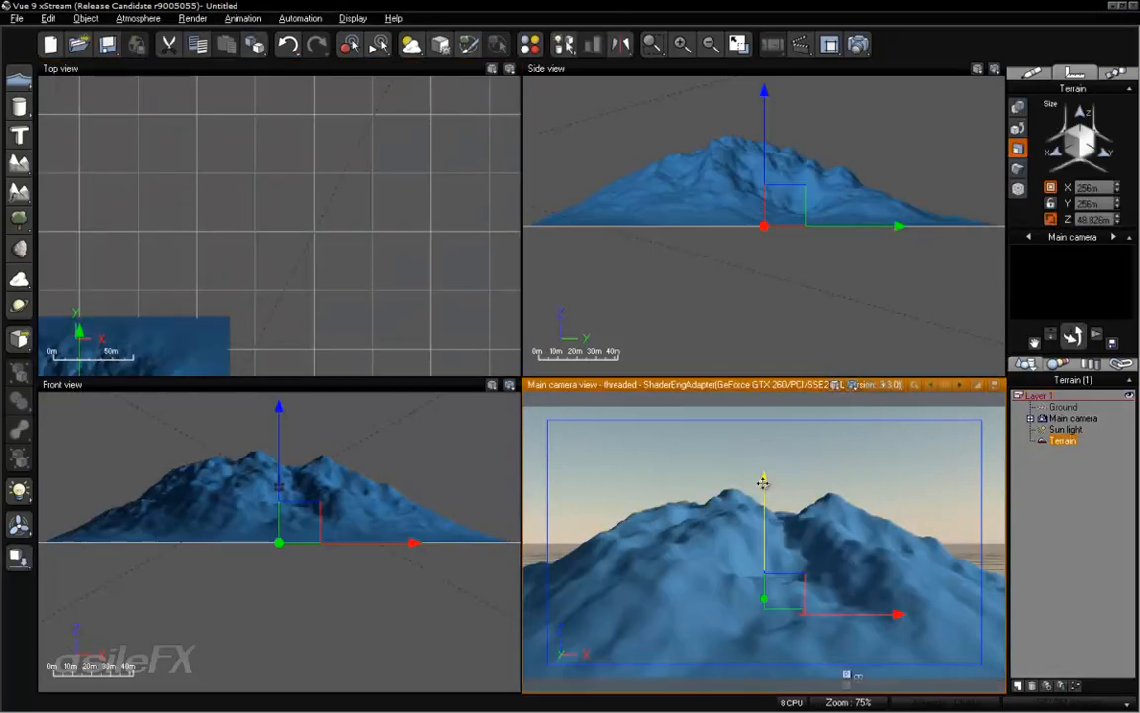
click(401, 240)
click(1056, 473)
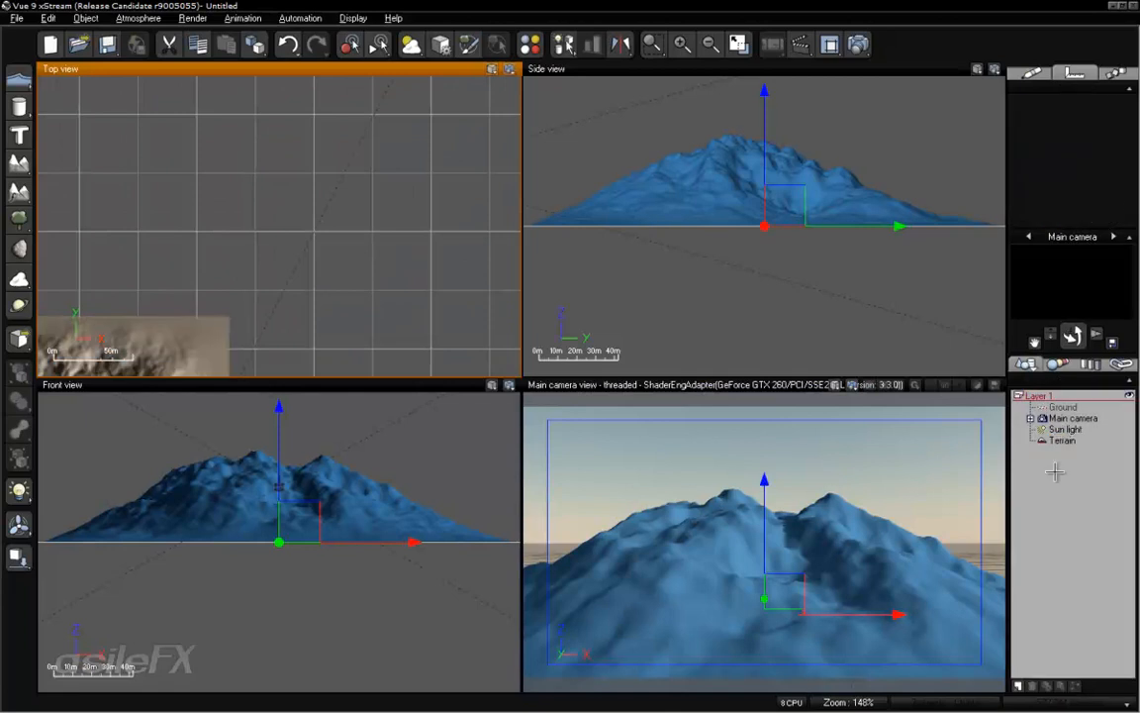
click(1063, 441)
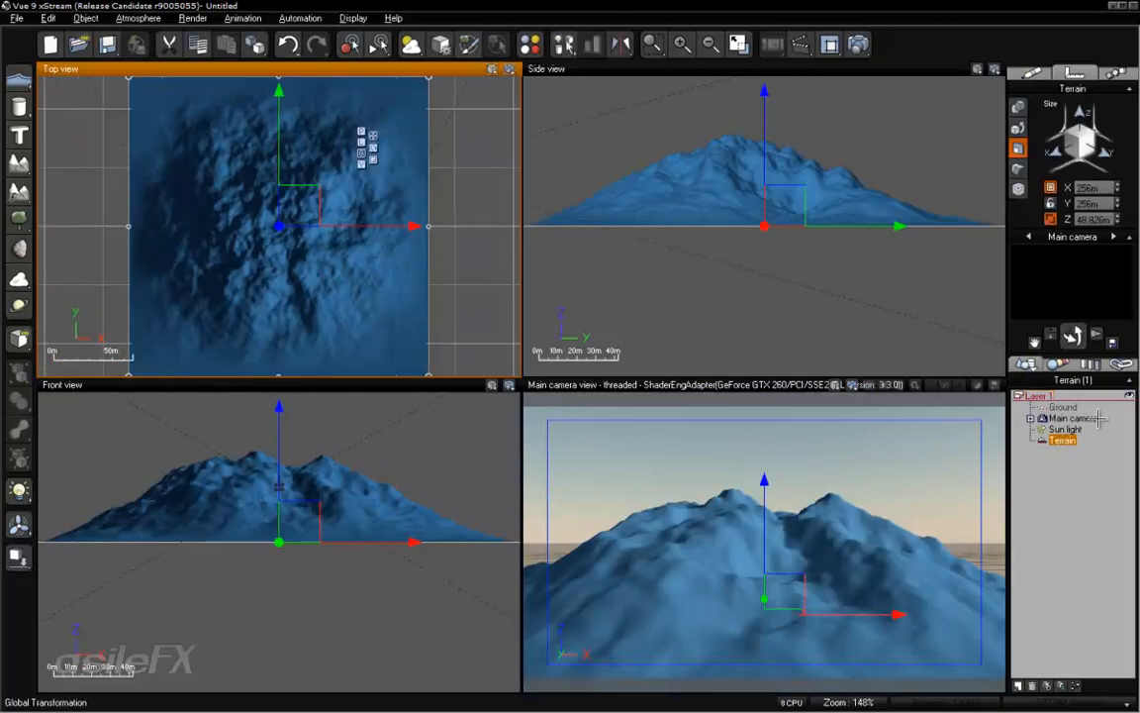
Deselect the terrain and shift the front and side views so it sits lower in both
click(962, 463)
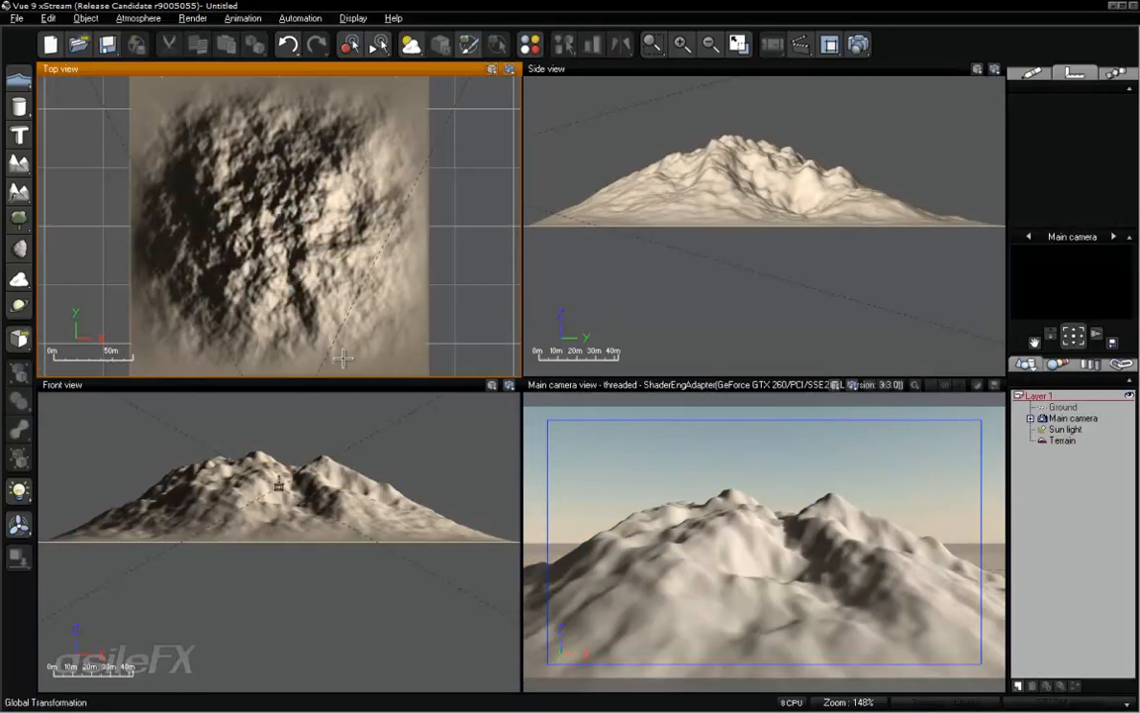
right_drag(425, 464, 401, 568)
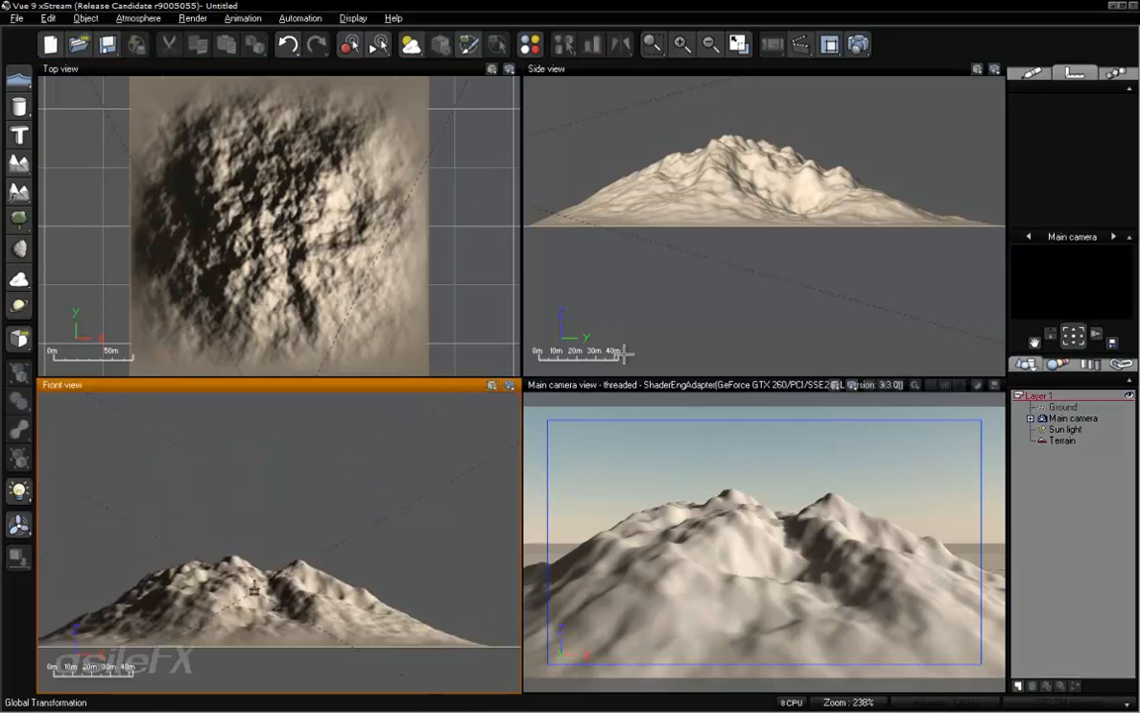
right_drag(696, 166, 733, 251)
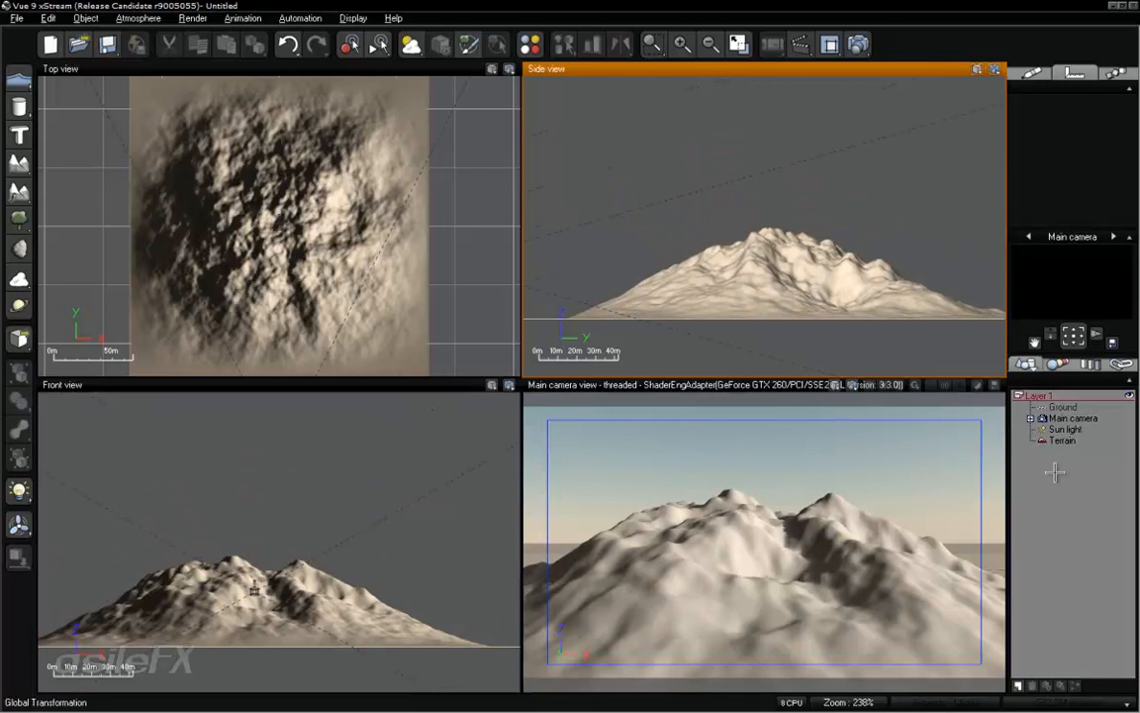
Select the terrain in the front view and inspect its size properties, including the Z size
click(397, 606)
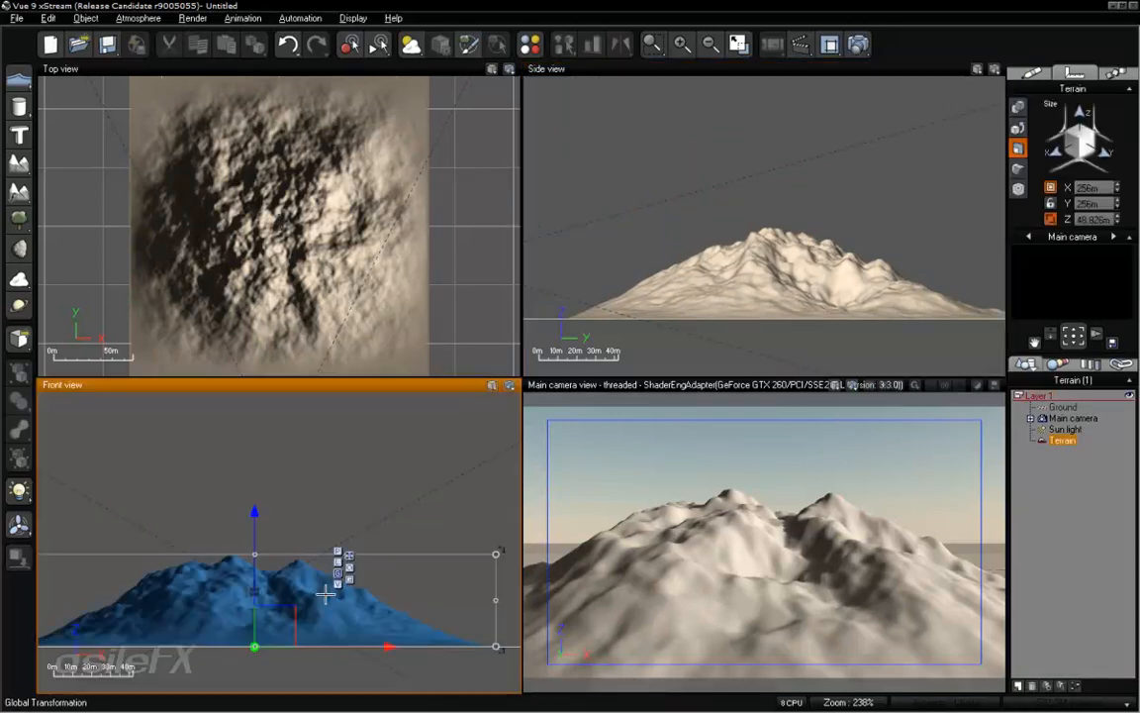
click(1094, 219)
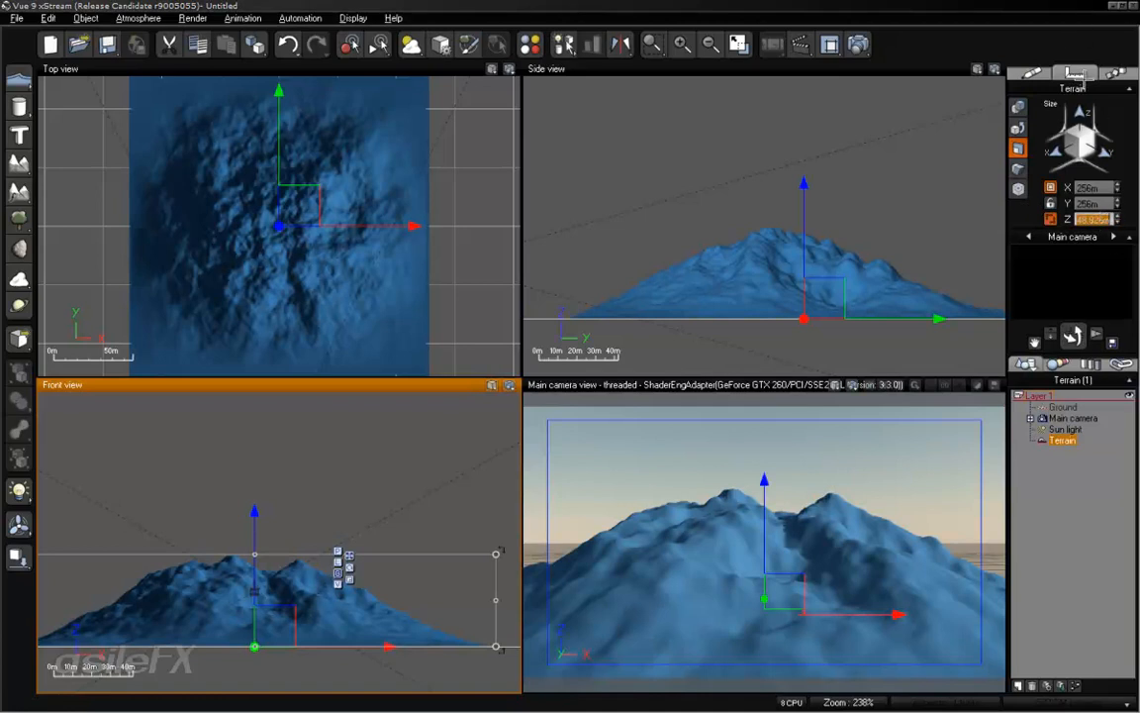
click(1019, 145)
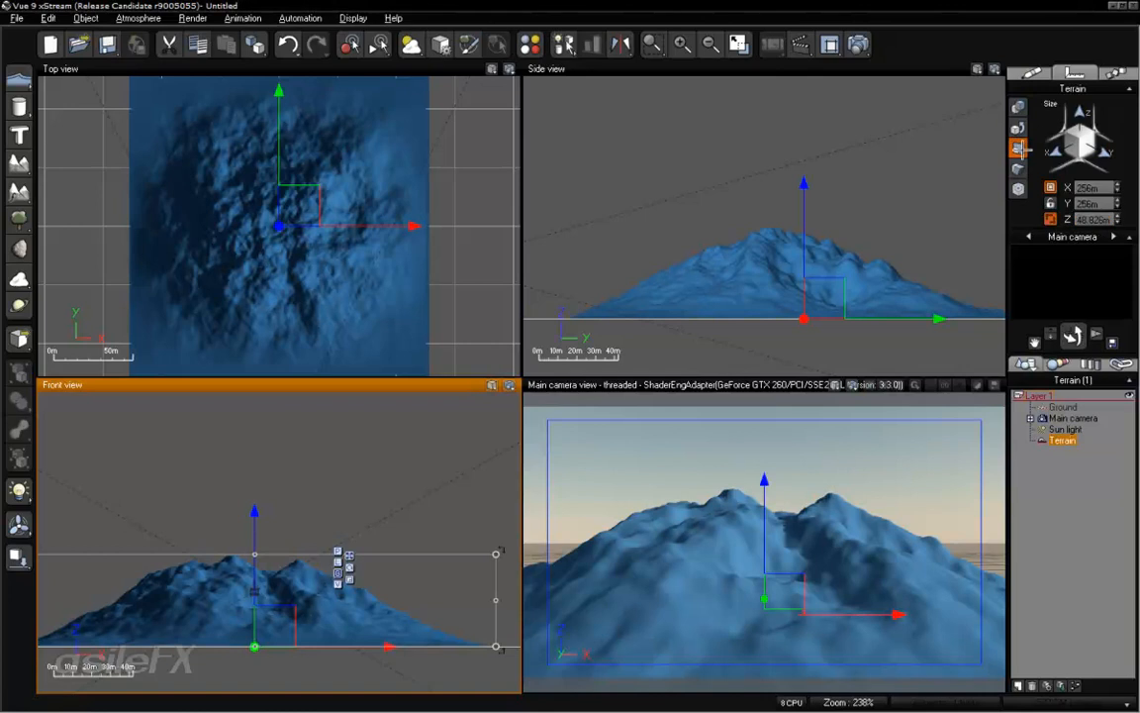
Set the terrain's Z size to 30 m
drag(1110, 220, 1075, 219)
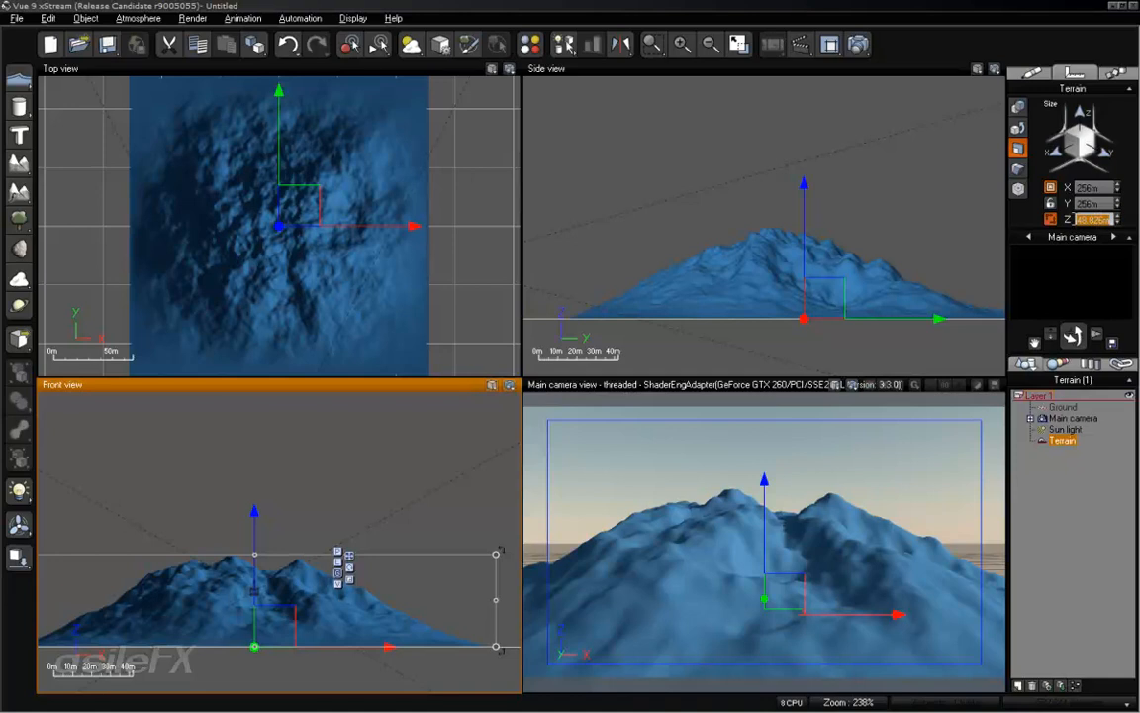
text(30)
key(Return)
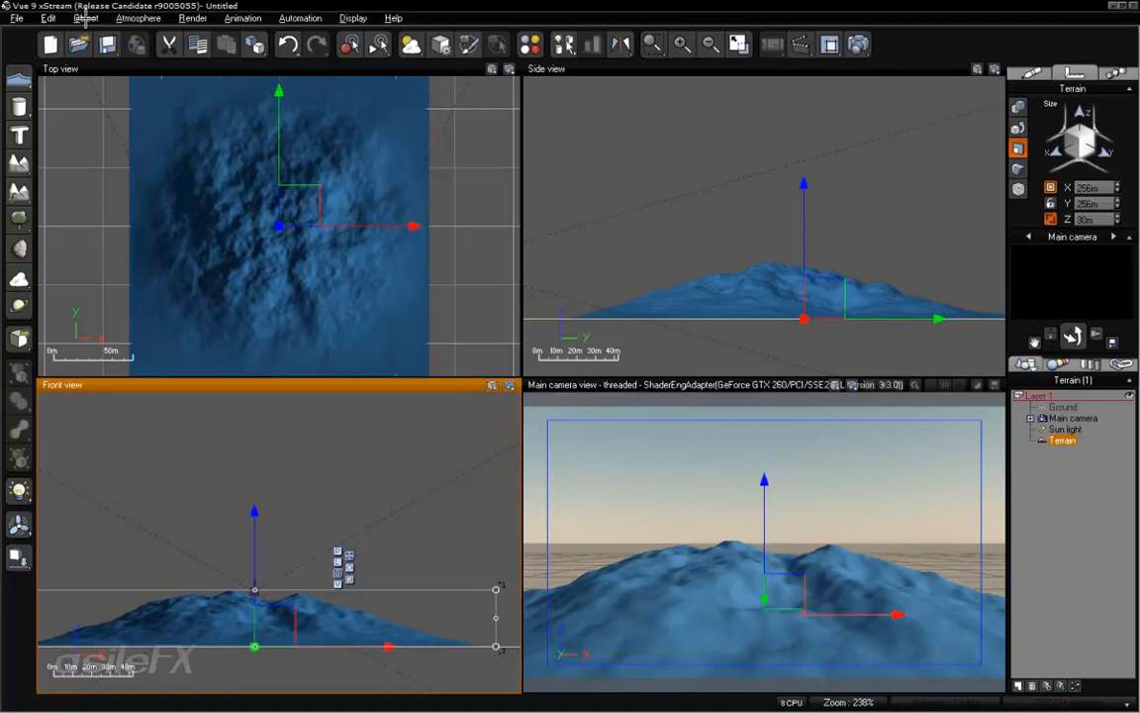
Review the units and coordinates options, including the default display unit, and close the options without changing anything
click(16, 17)
click(29, 368)
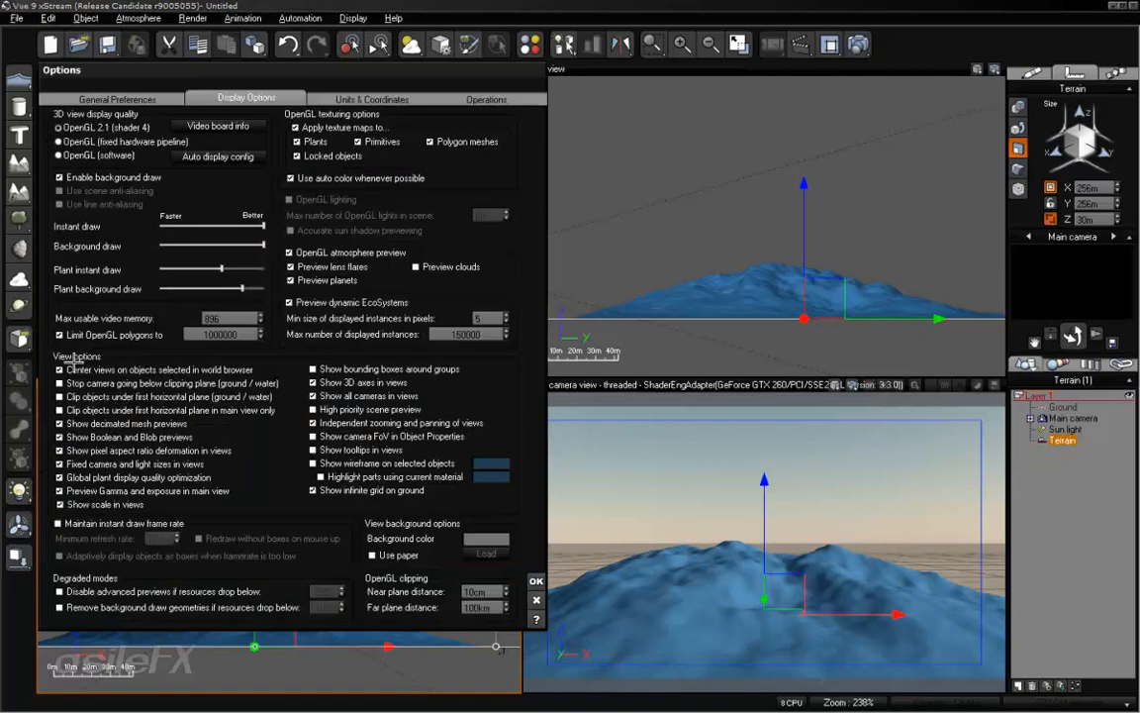
click(381, 97)
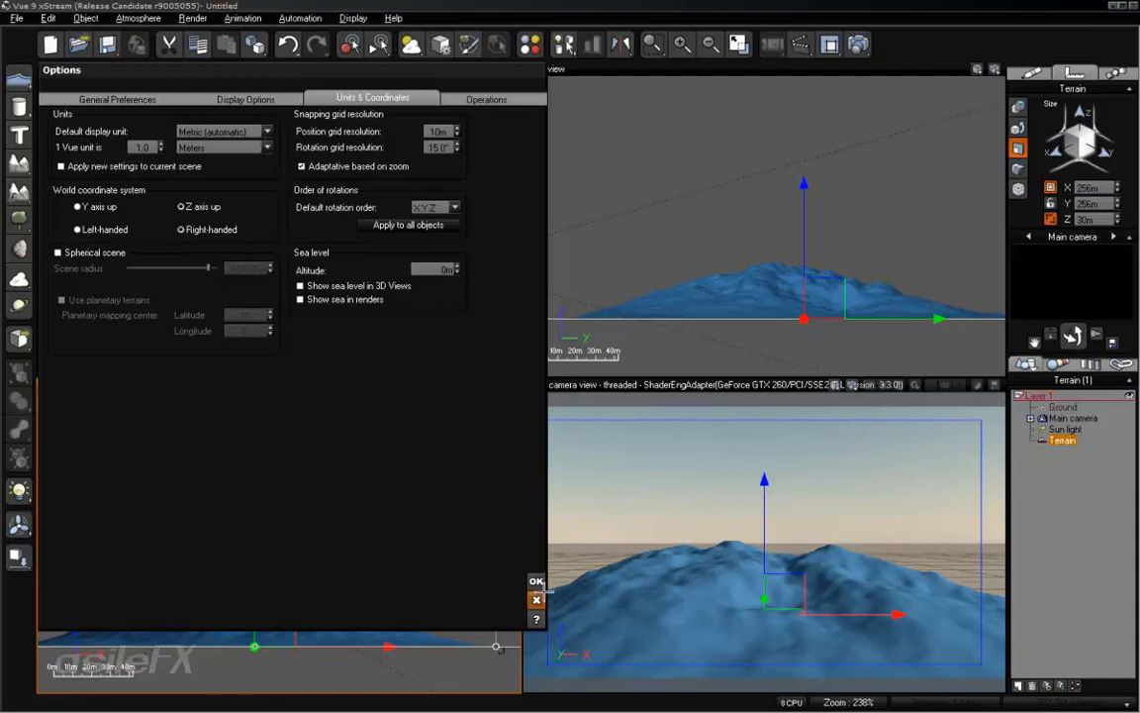
click(536, 599)
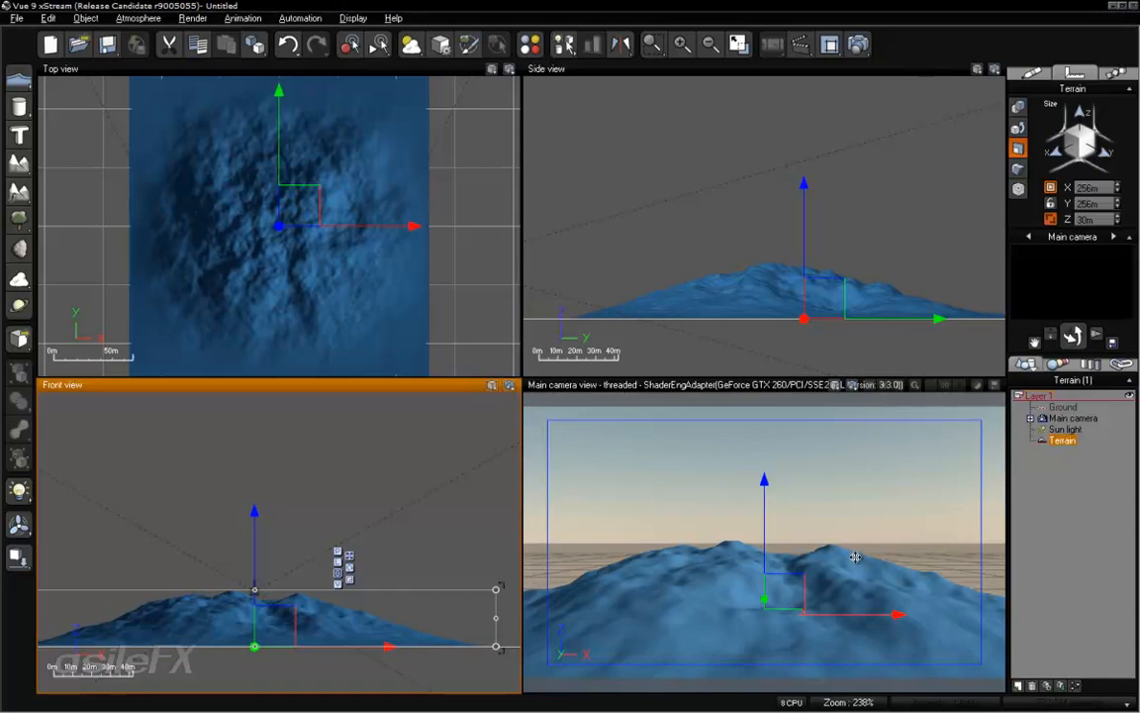
Select the main camera and switch its gizmo between move, rotate and scale, ending on the move gizmo
click(1067, 418)
right_drag(391, 239, 257, 309)
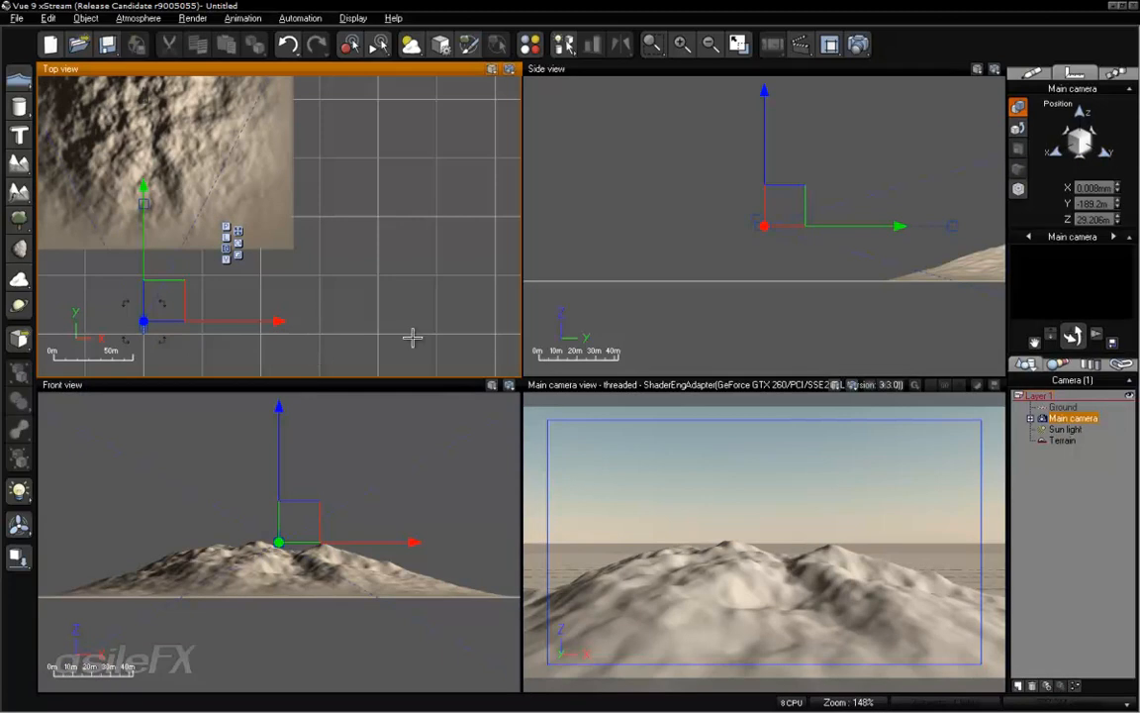
key(r)
key(t)
key(e)
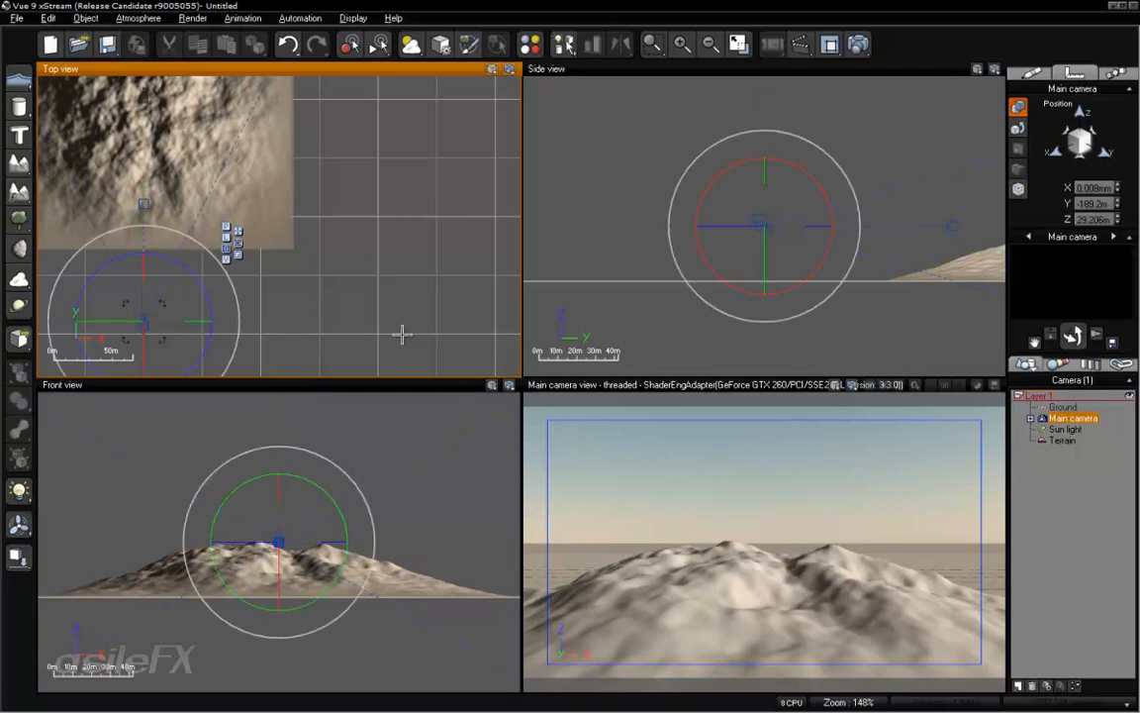
key(t)
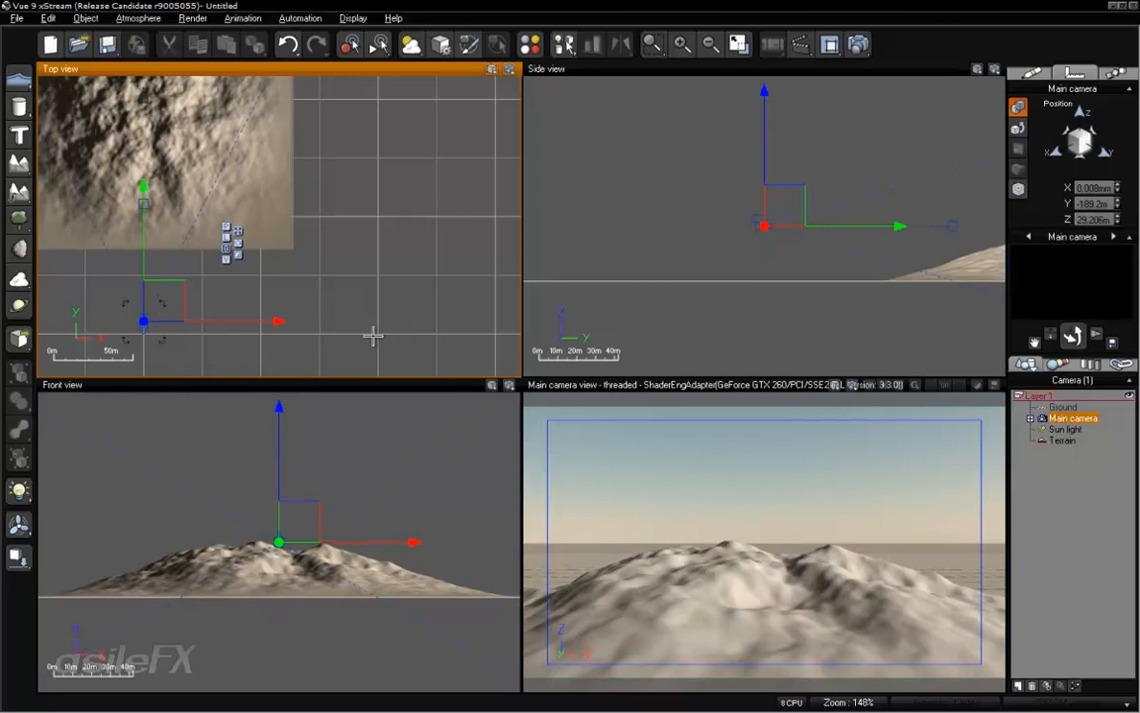
key(r)
key(t)
key(e)
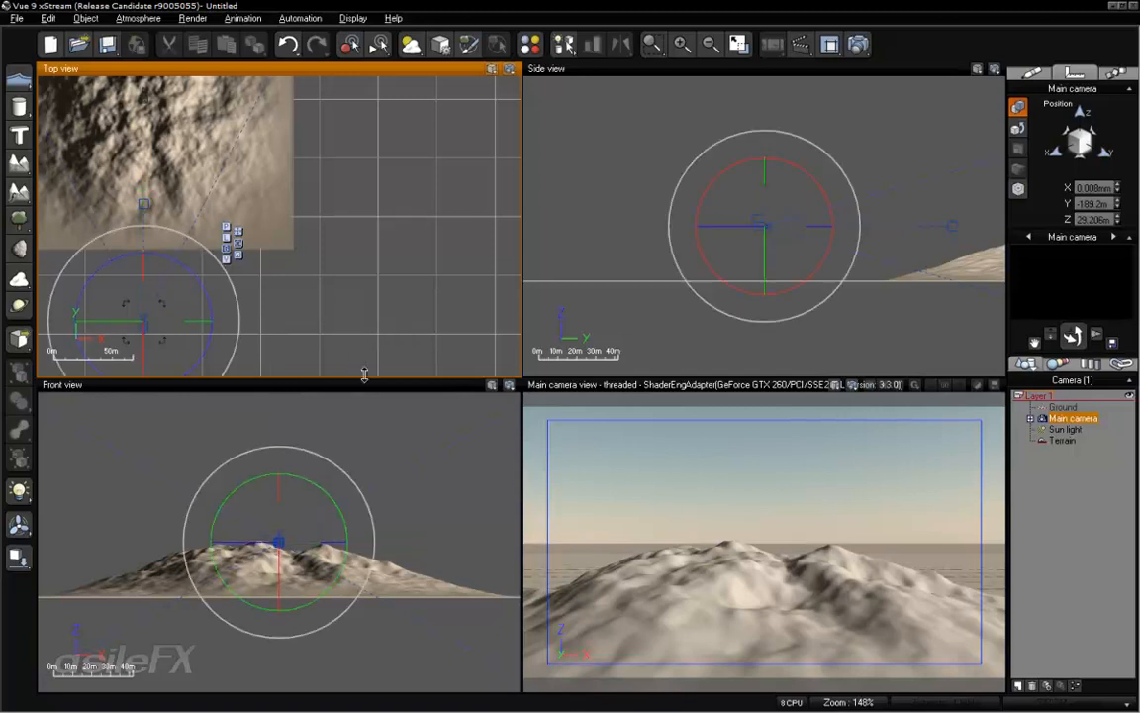
key(t)
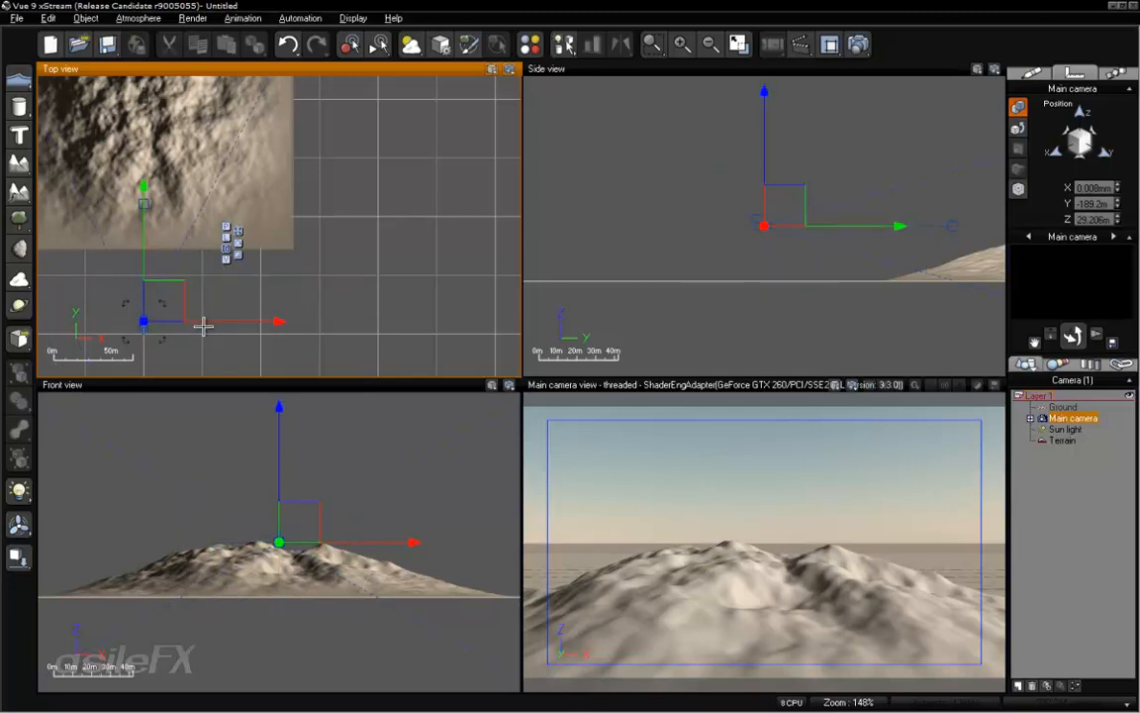
key(r)
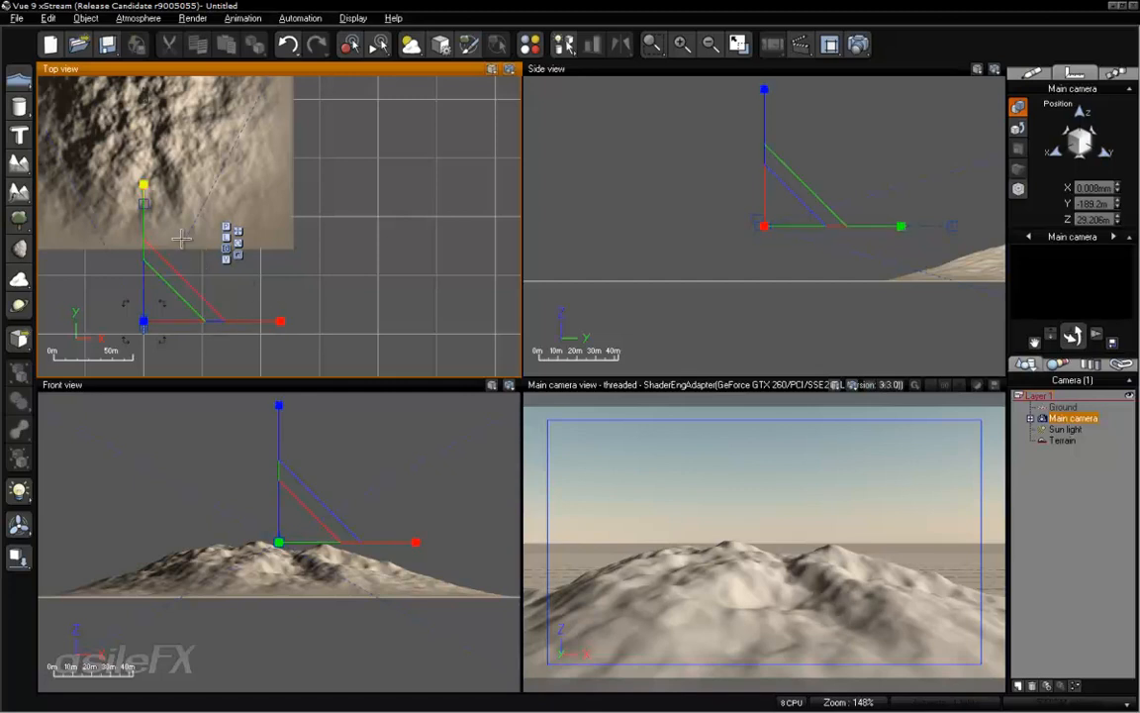
key(r)
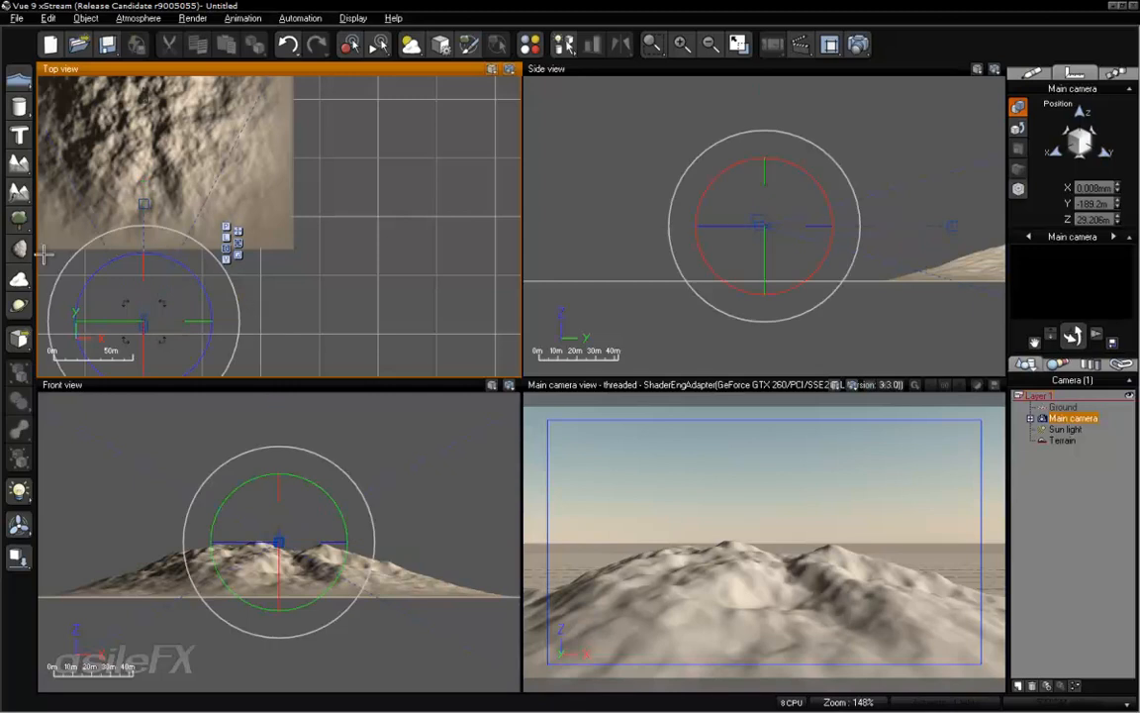
key(w)
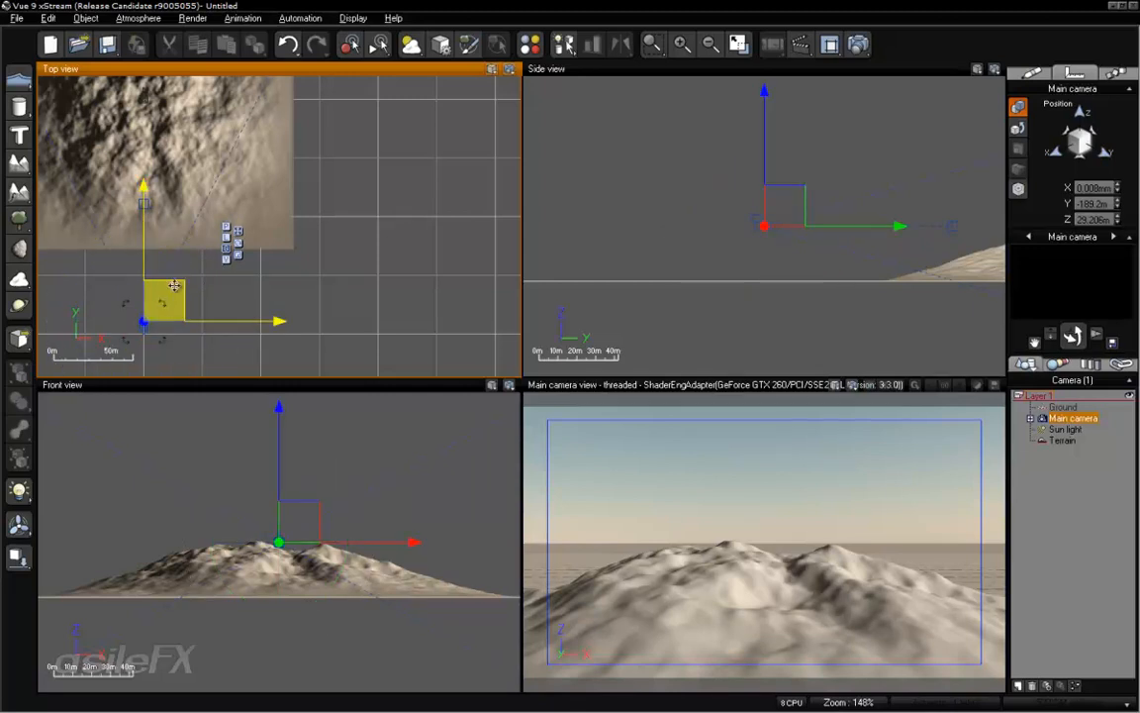
Move the main camera onto the terrain's lower slope, to about X 71 m, Y -28 m and Z 17 m
drag(174, 287, 238, 140)
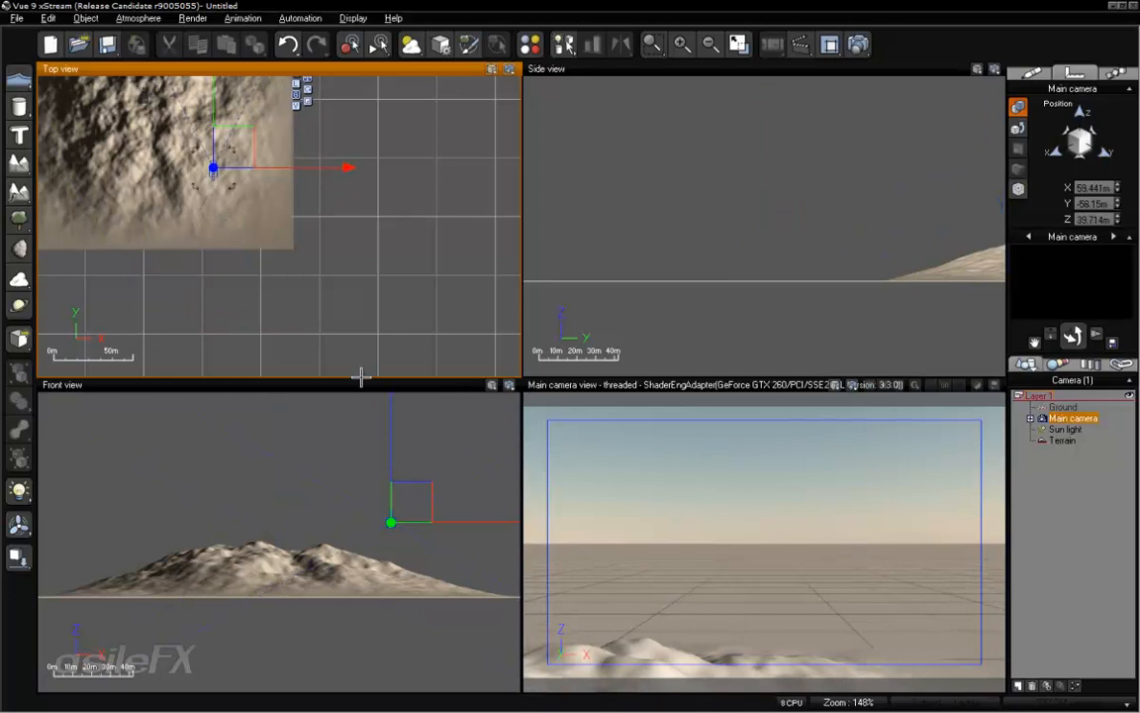
drag(420, 491, 448, 540)
right_drag(434, 259, 445, 335)
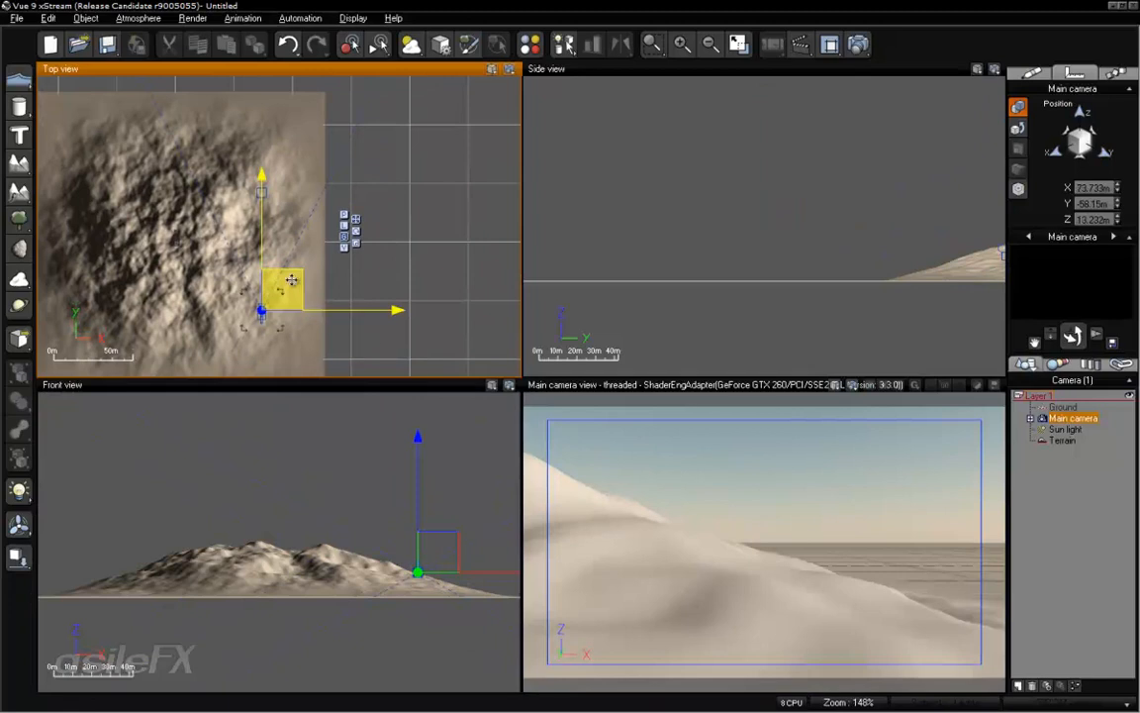
drag(291, 280, 288, 244)
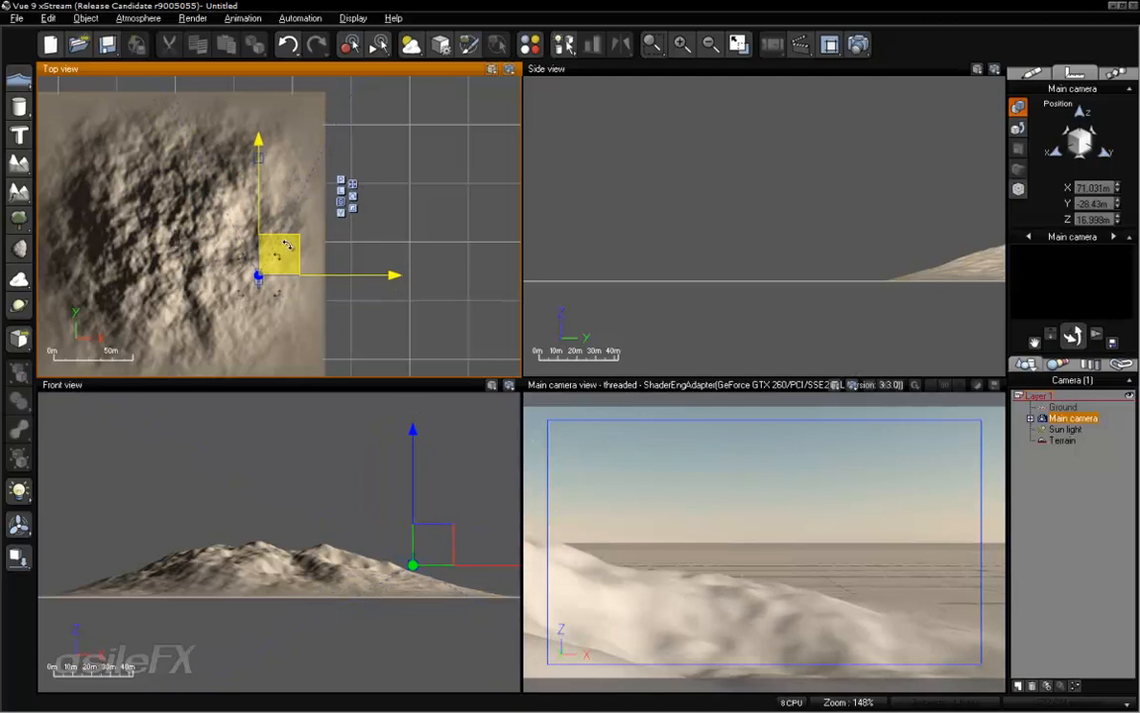
Set the main camera's height to 1.6 m
click(1032, 74)
double_click(1093, 184)
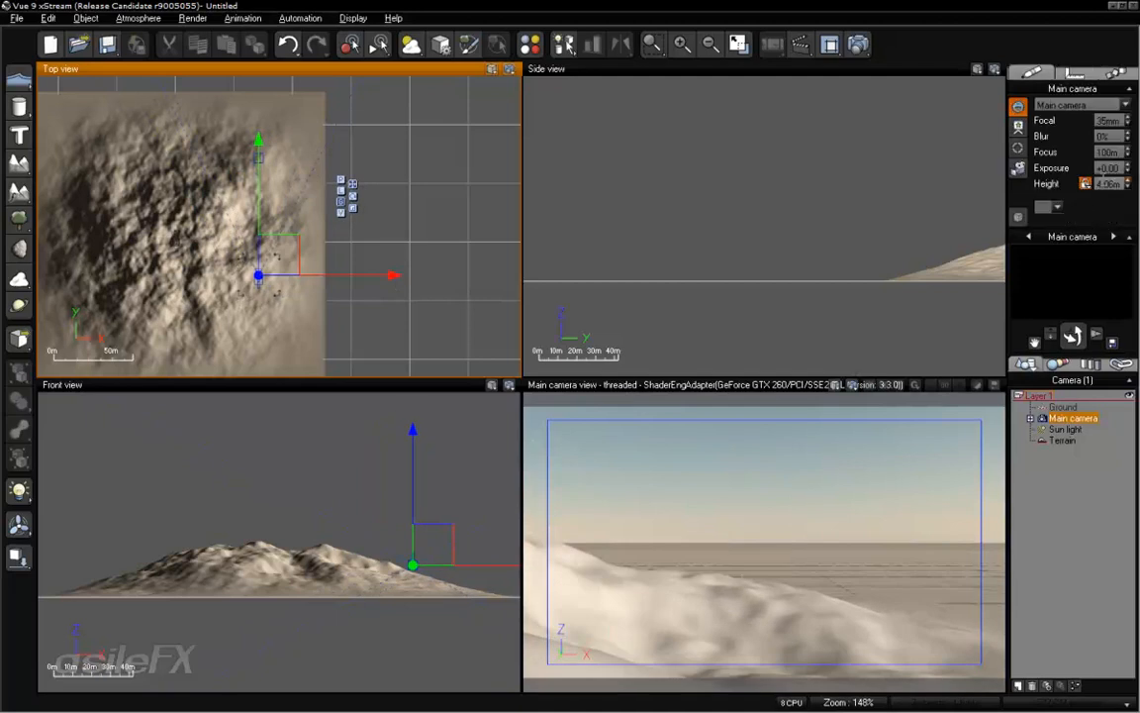
text(1.6)
key(Return)
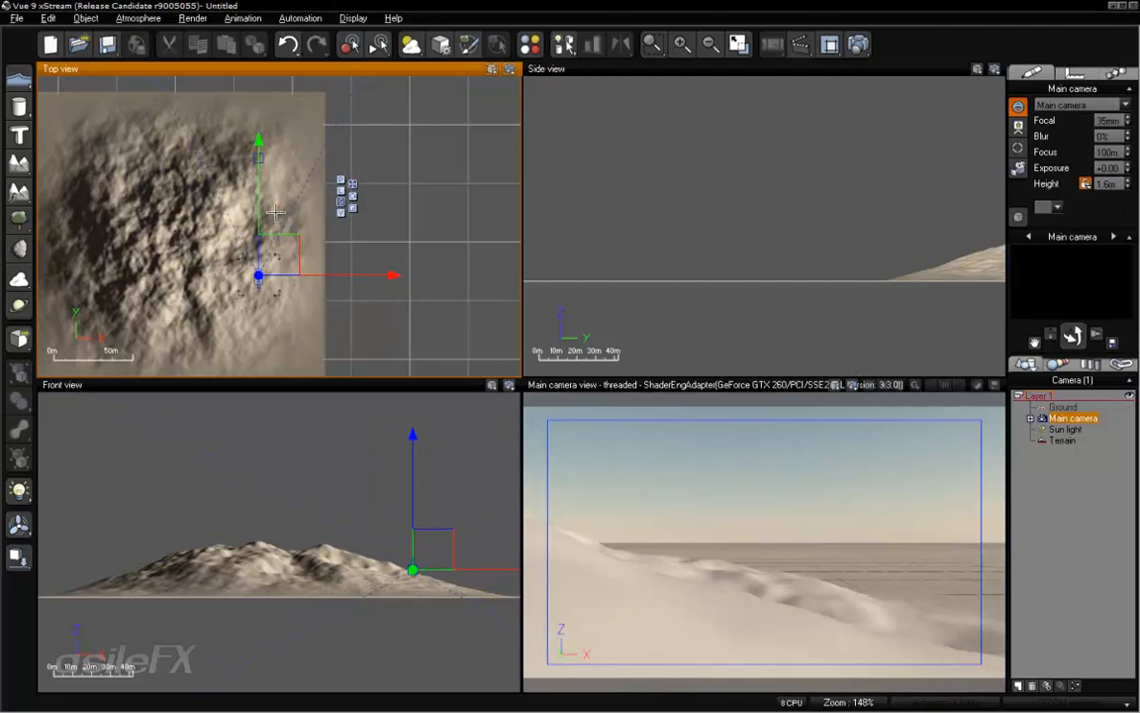
Maximize the main camera view, deselect the camera and turn the view over the terrain's slope
double_click(734, 384)
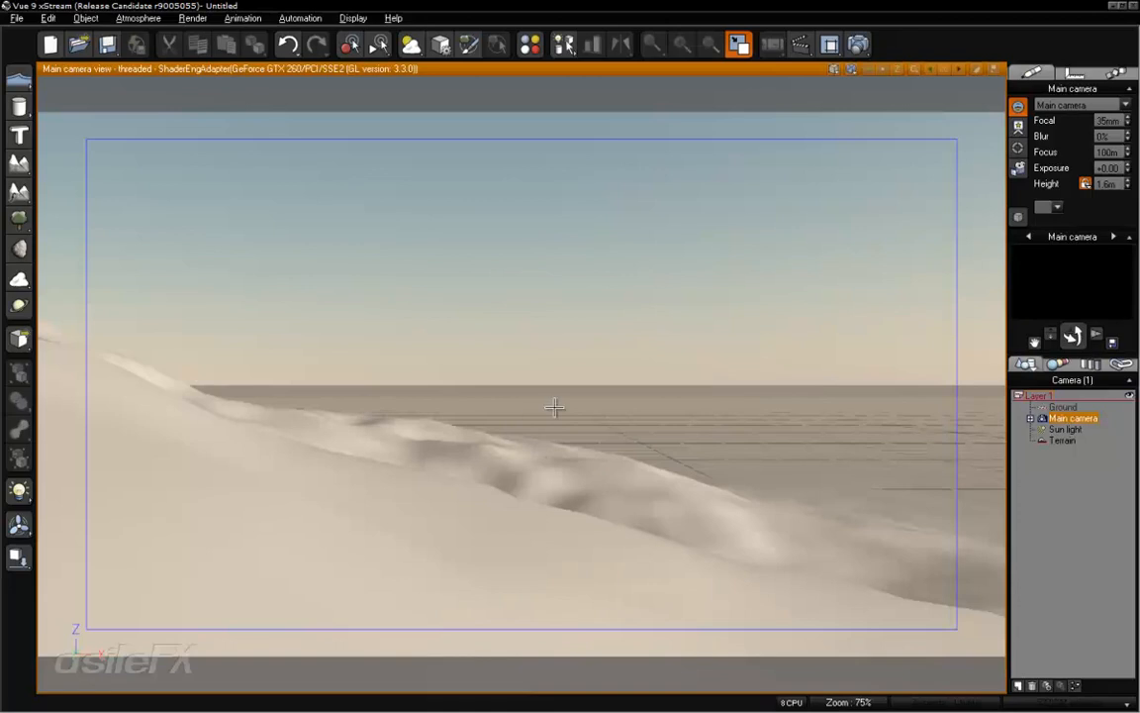
click(740, 415)
right_drag(551, 386, 558, 360)
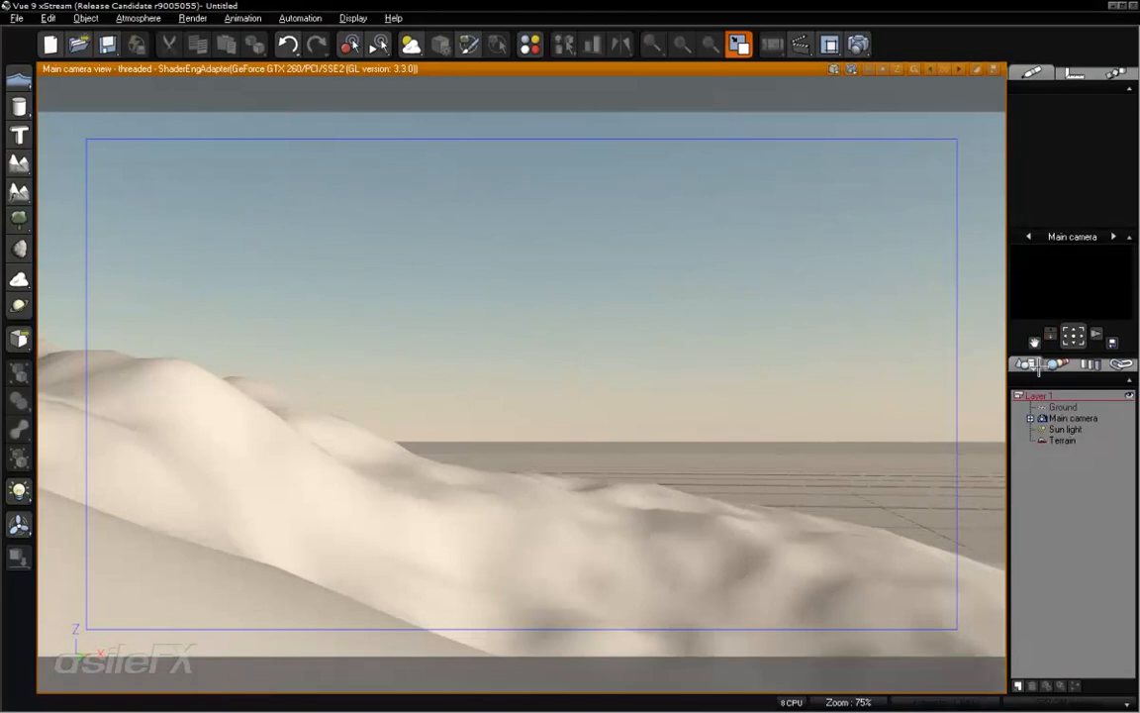
Set the main camera's height back to 1.6 m, deselect it and turn the camera toward the terrain's hills
click(1061, 441)
click(1073, 418)
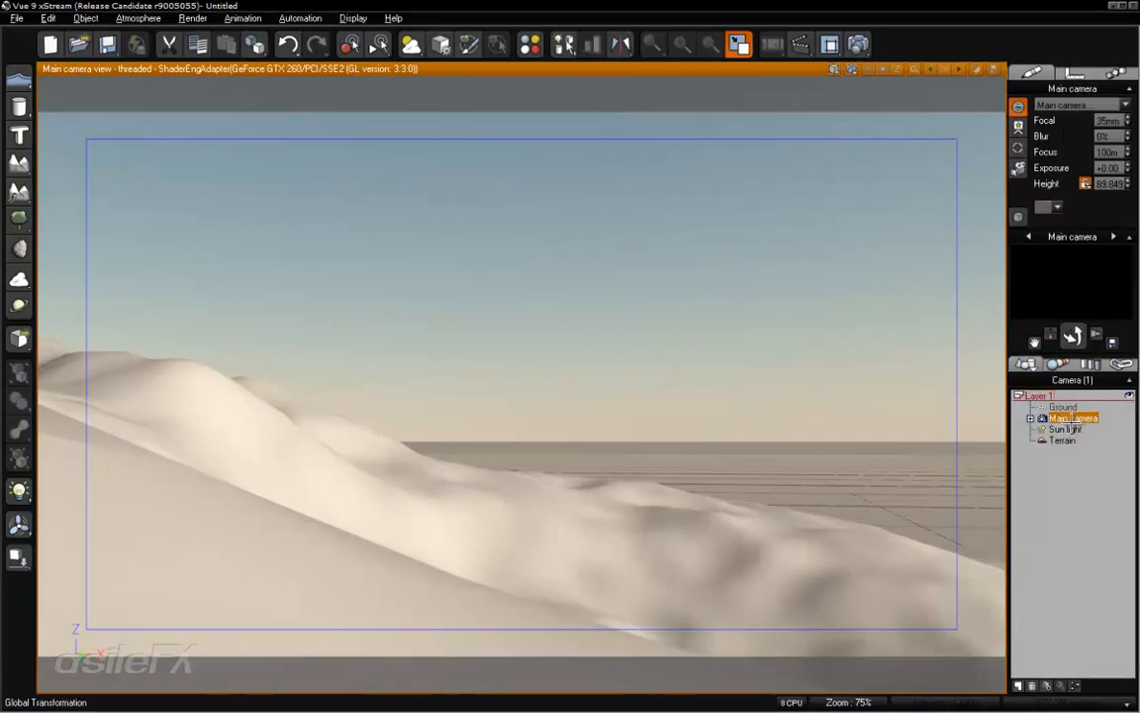
click(1100, 185)
text(1.6)
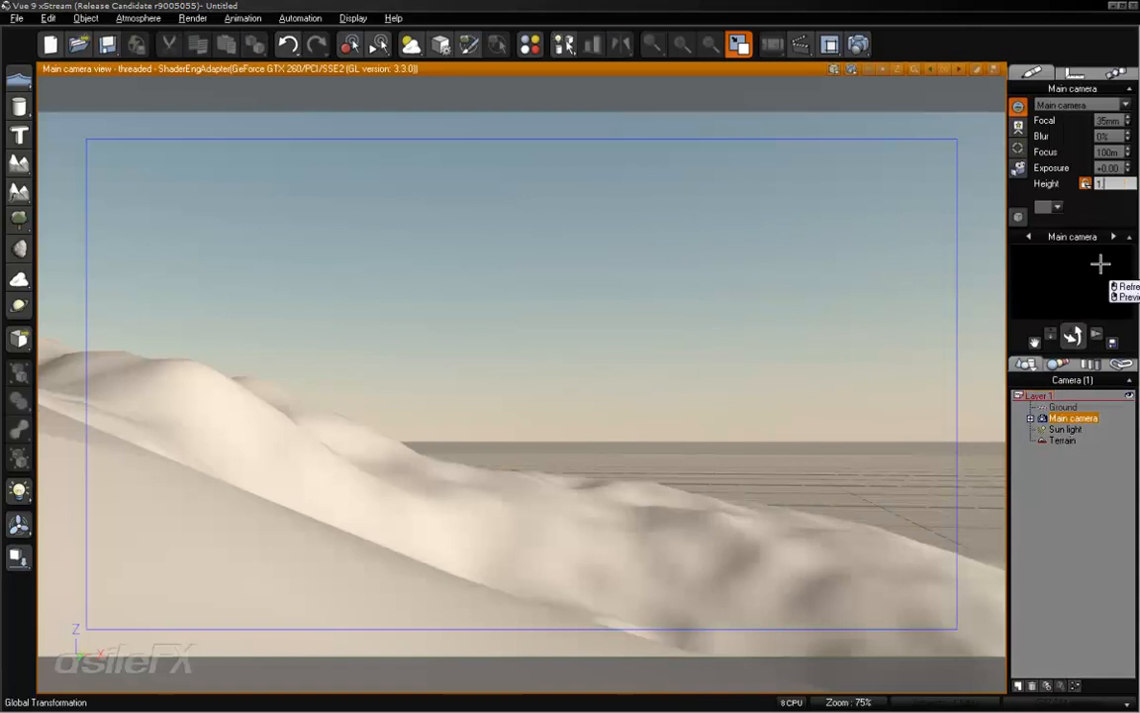
key(Return)
click(1102, 524)
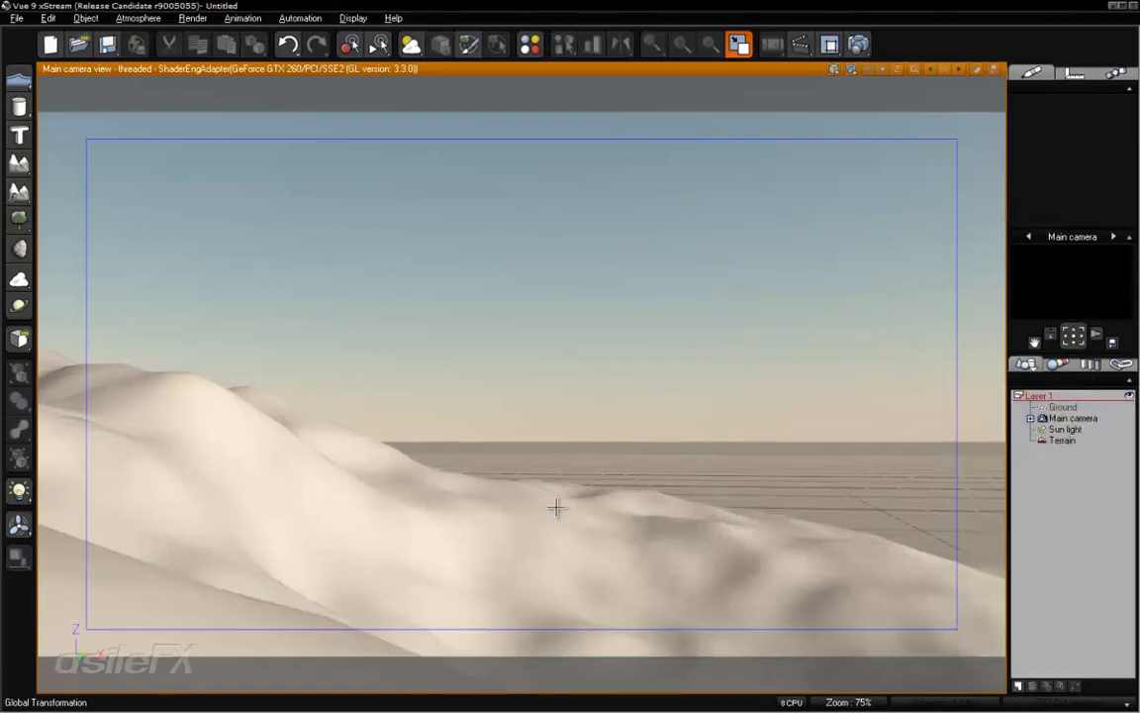
right_drag(537, 491, 643, 476)
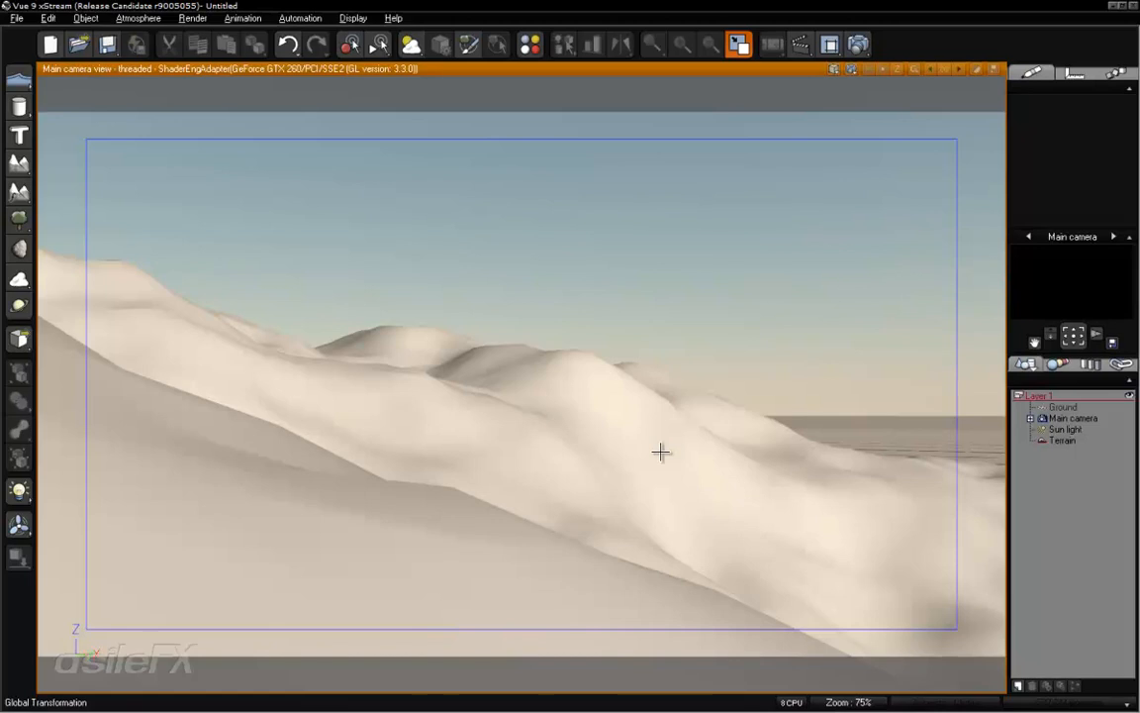
Open the terrain in the Terrain Editor and view its slopes up close from a low angle
click(549, 415)
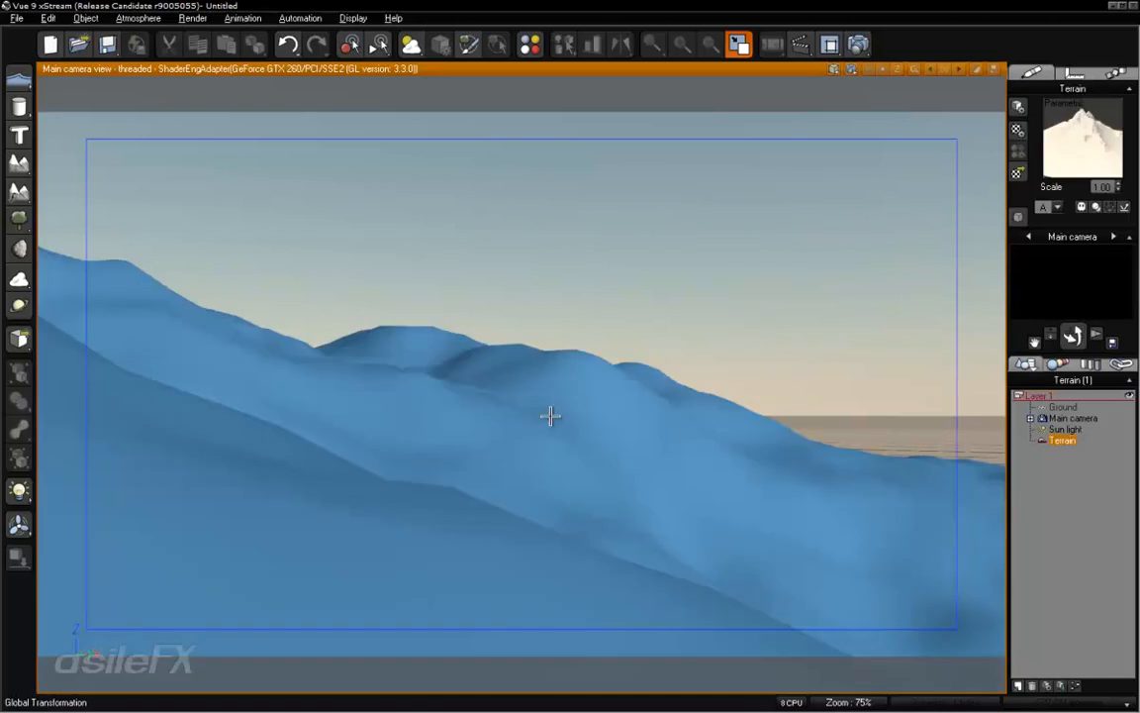
double_click(565, 409)
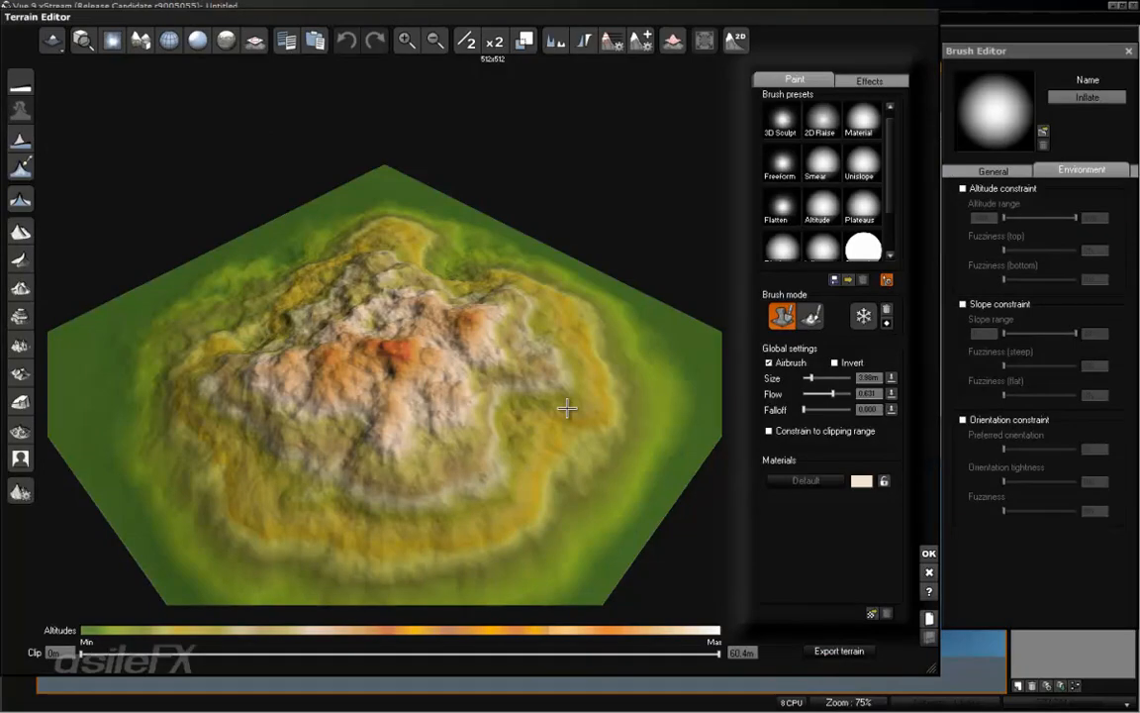
scroll(458, 379, up, 3)
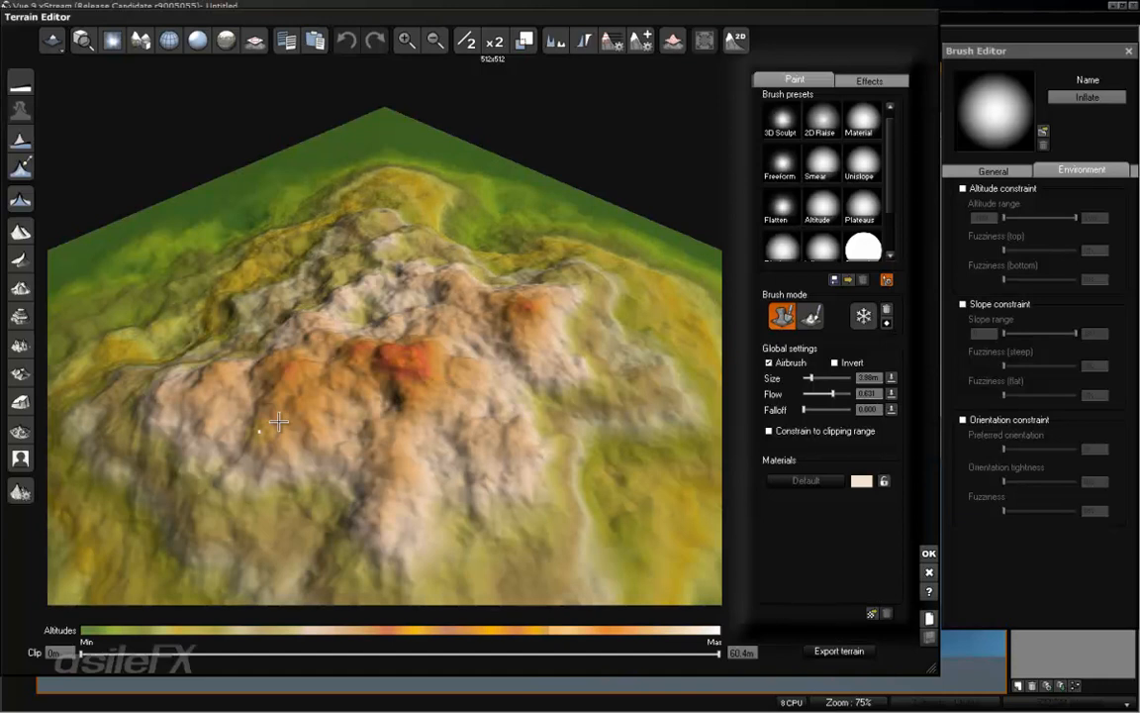
right_drag(267, 428, 481, 357)
scroll(614, 439, up, 3)
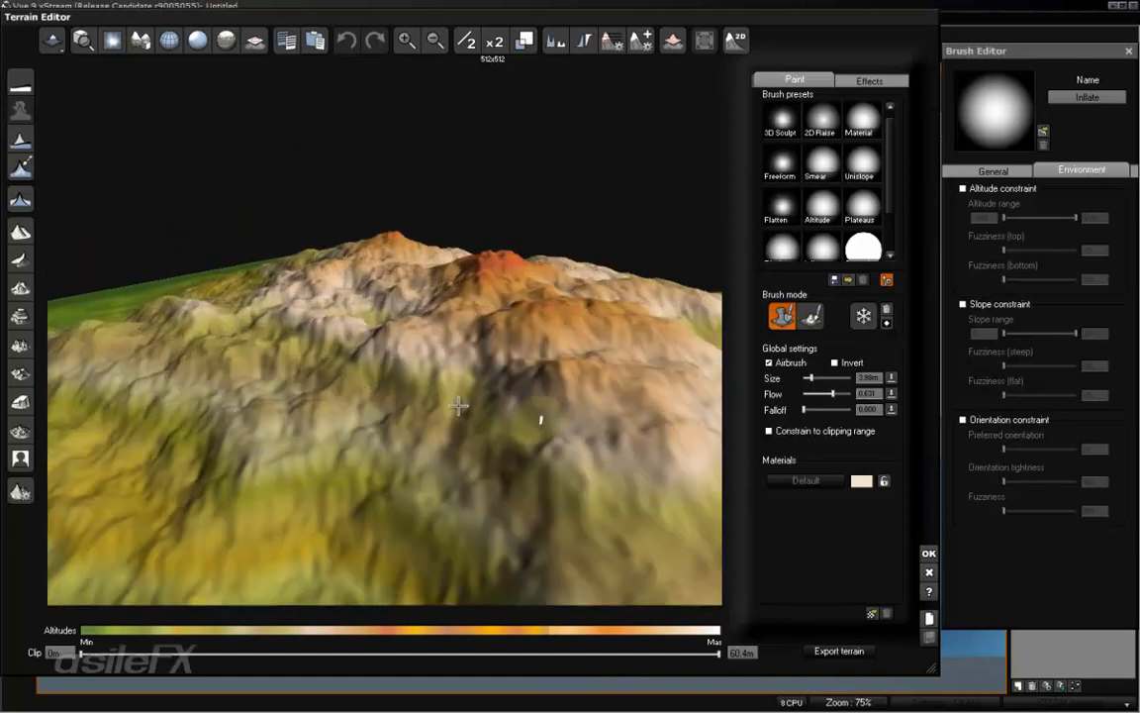
Look over the terrain style presets, then open the Fractal Terrain Options and accept the existing settings
click(20, 230)
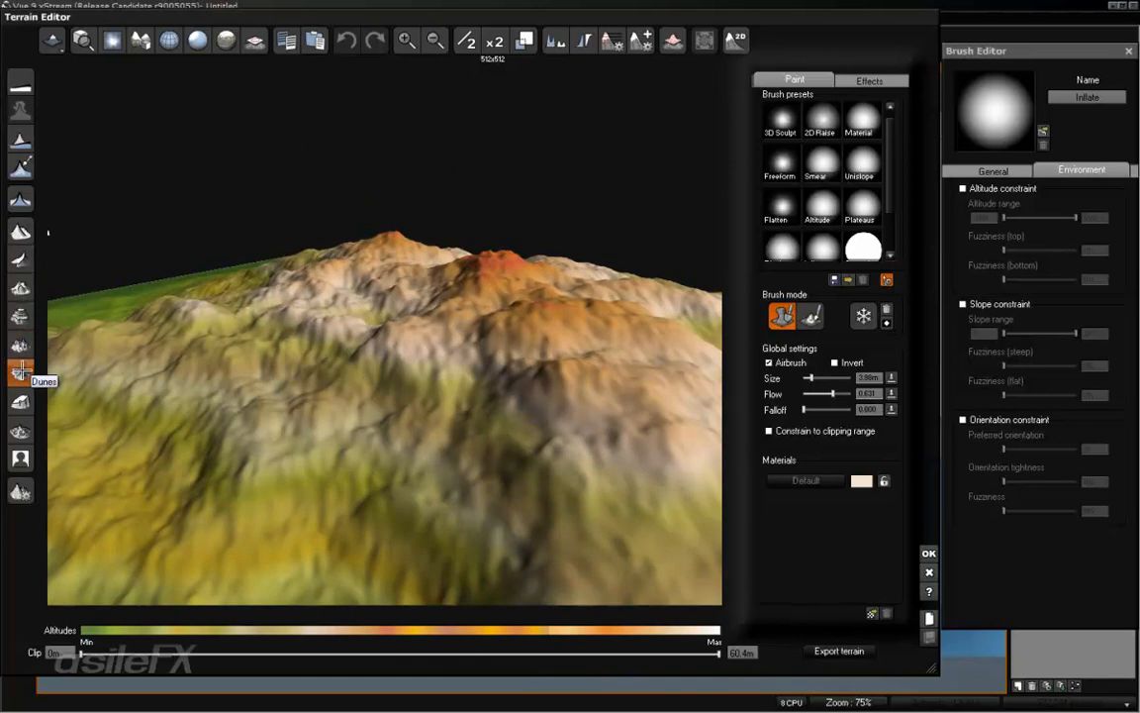
click(19, 491)
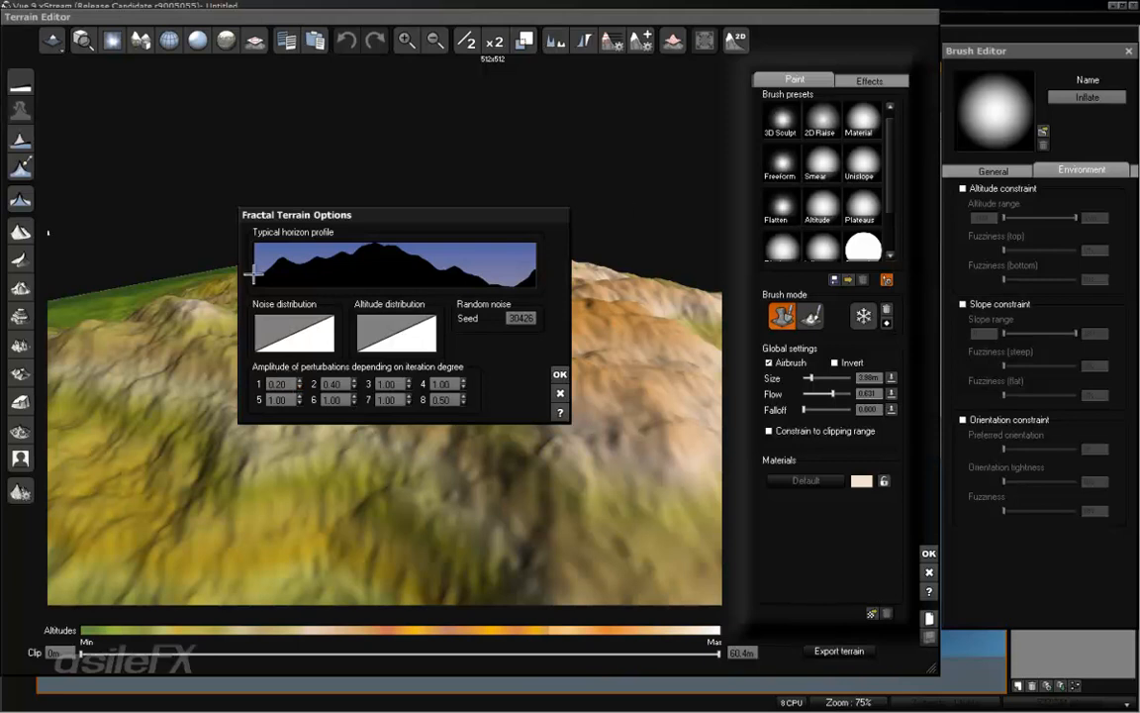
click(559, 374)
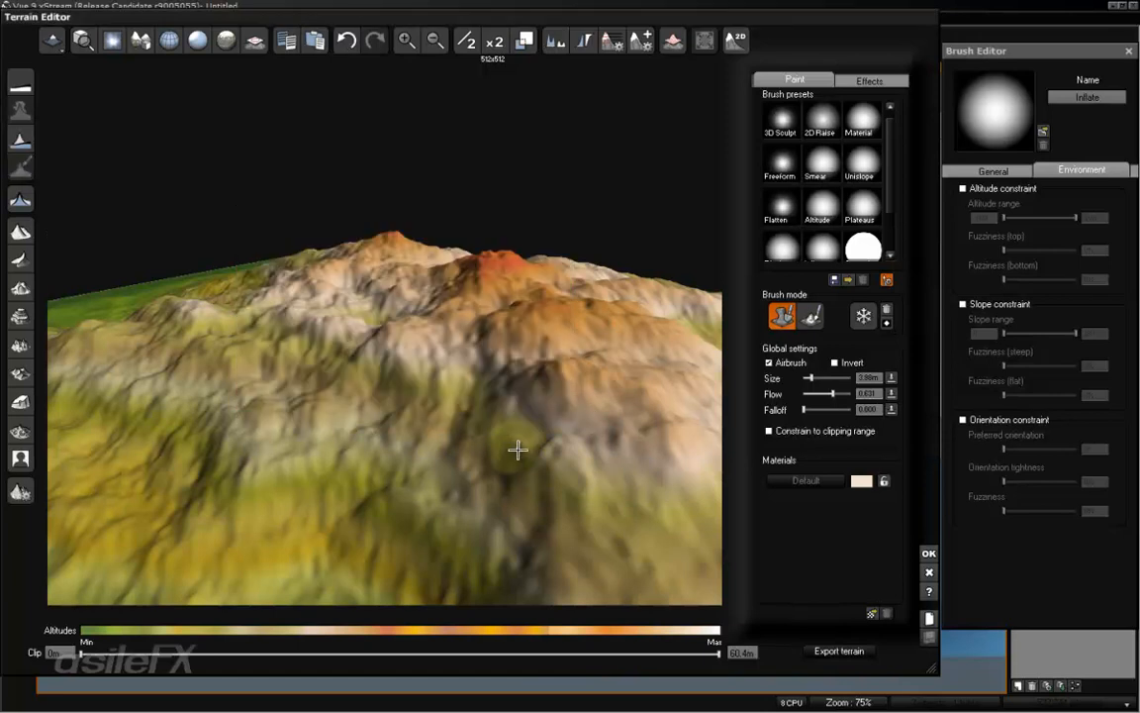
Try flattening the terrain toward its outer edges, inspect it from farther out, and undo that change
click(19, 198)
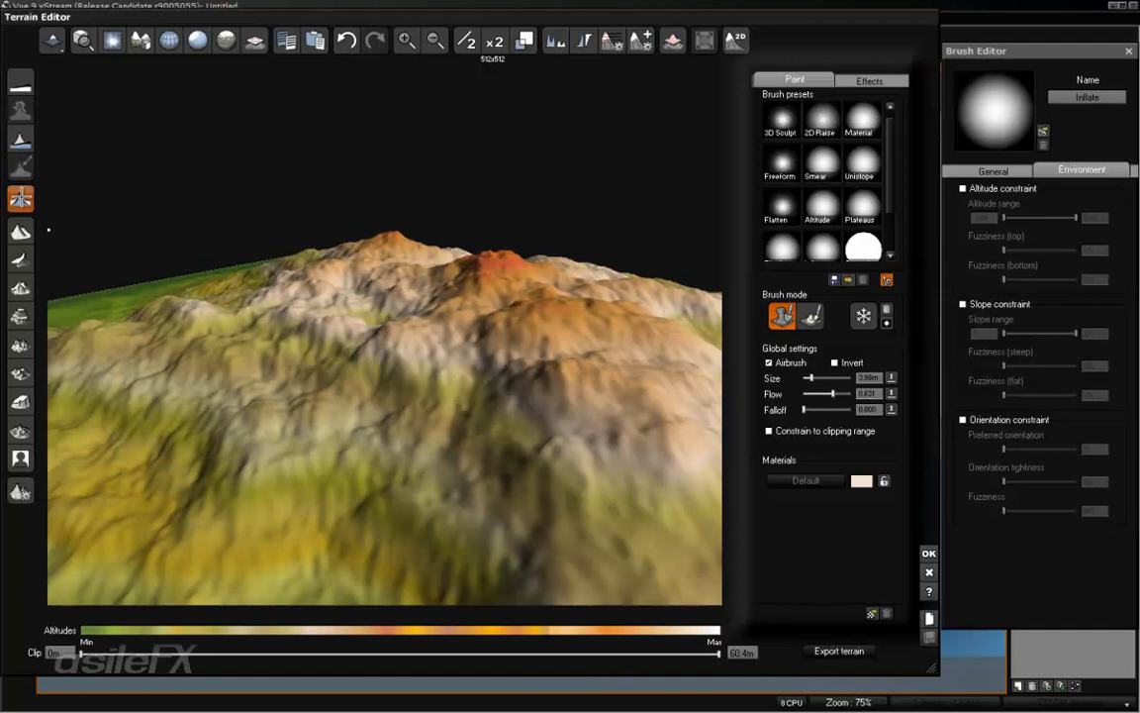
right_drag(409, 221, 339, 311)
scroll(340, 312, down, 3)
scroll(339, 312, up, 1)
click(19, 198)
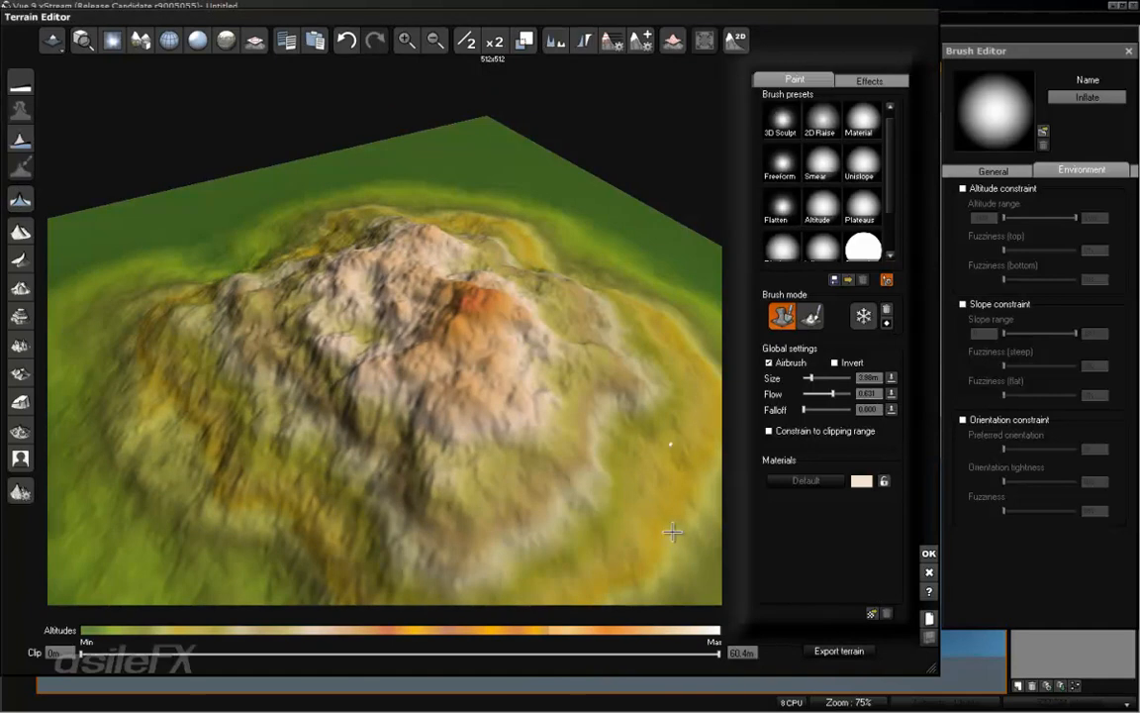
click(349, 41)
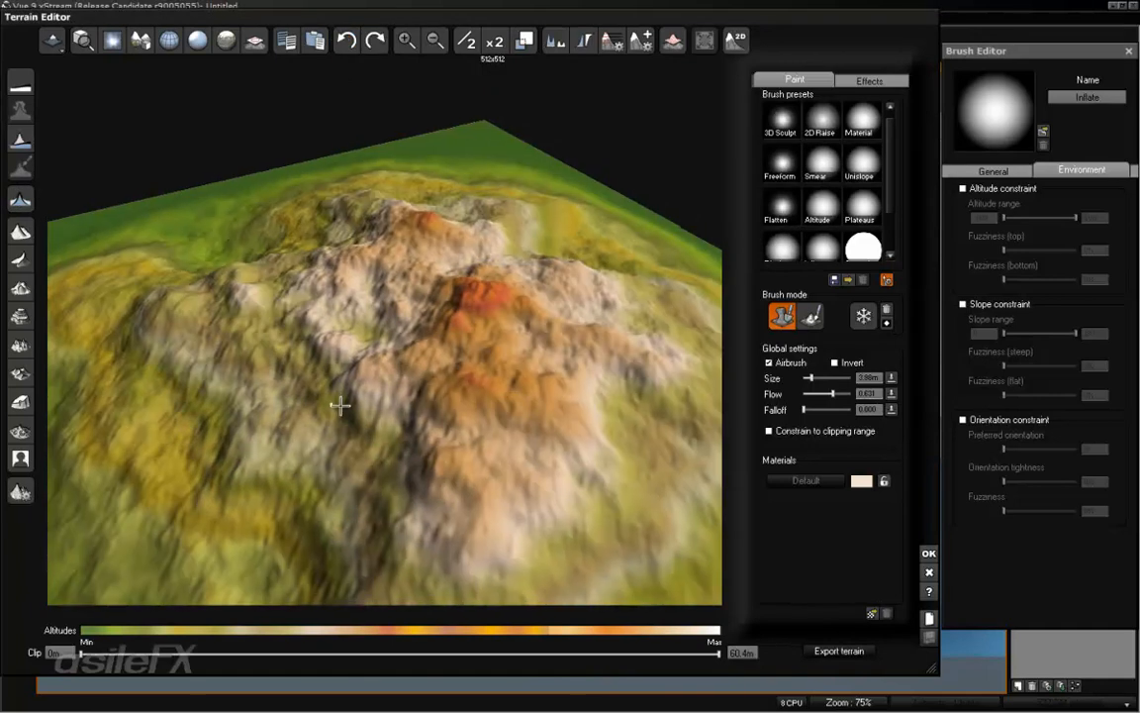
right_drag(338, 405, 660, 302)
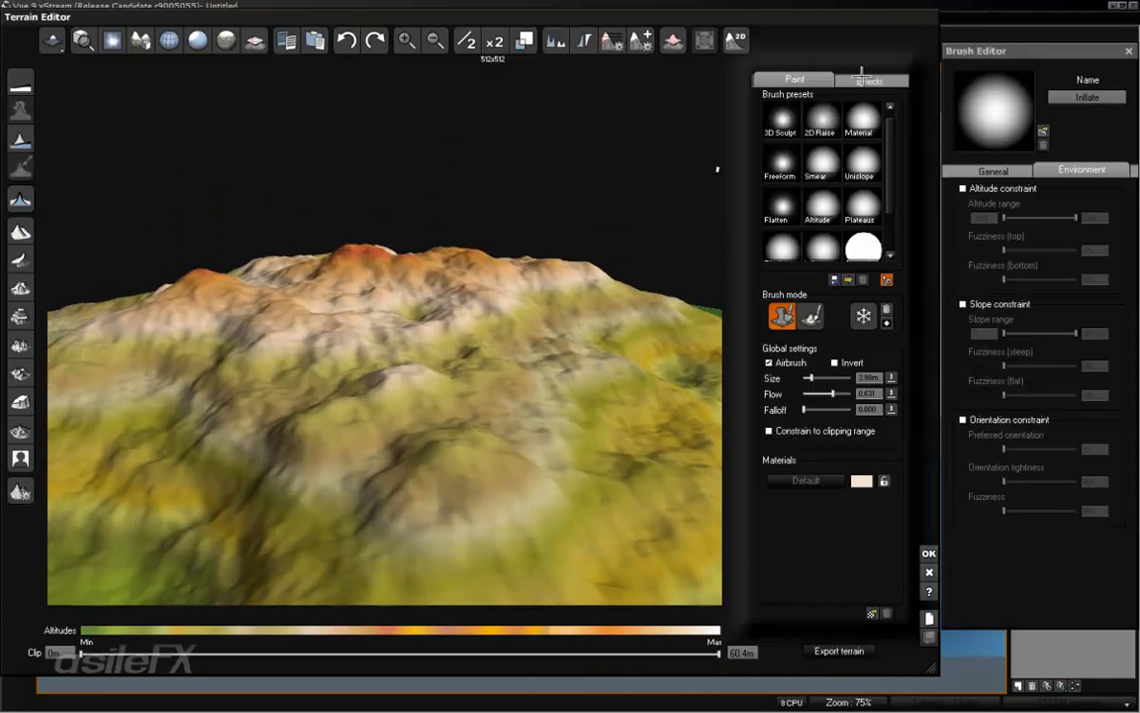
Apply the Stones global effect to the terrain and examine the roughened slopes up close
click(875, 79)
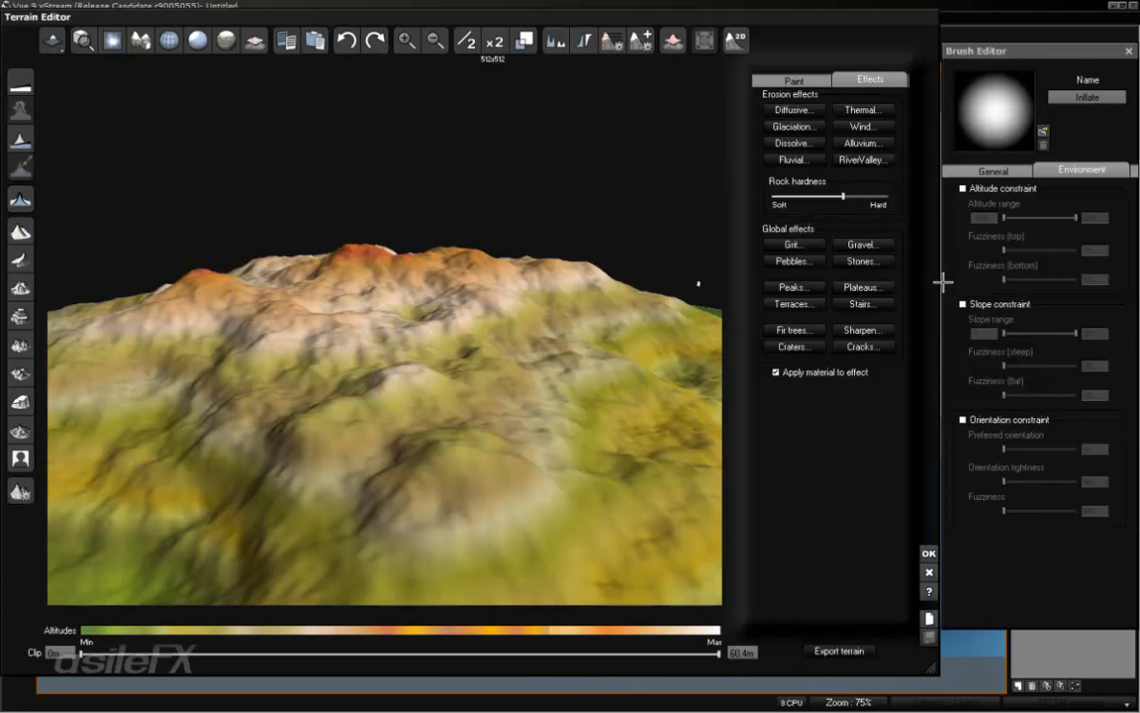
click(873, 260)
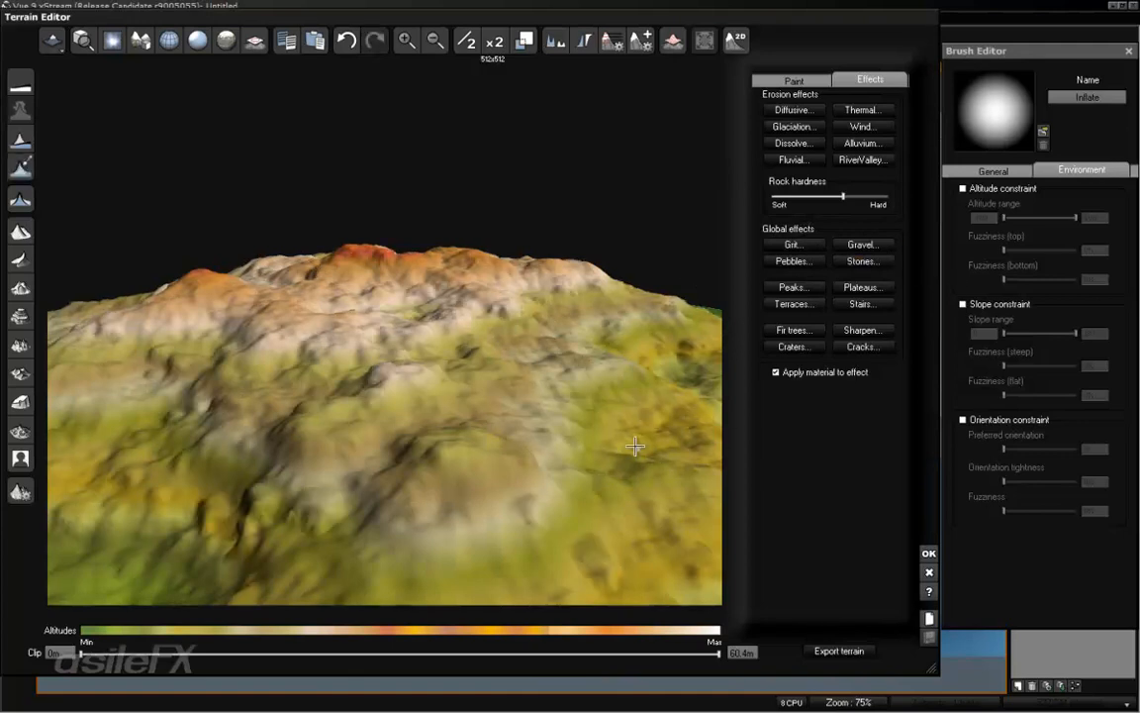
right_drag(630, 339, 449, 308)
scroll(611, 389, up, 8)
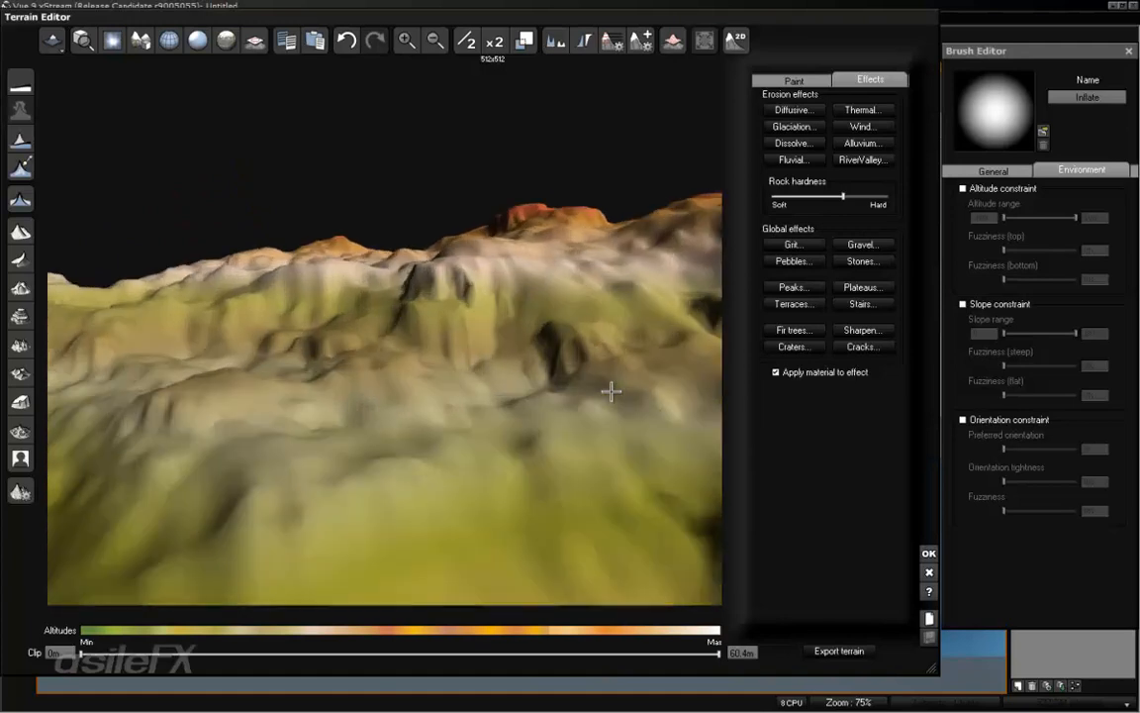
right_drag(584, 372, 611, 254)
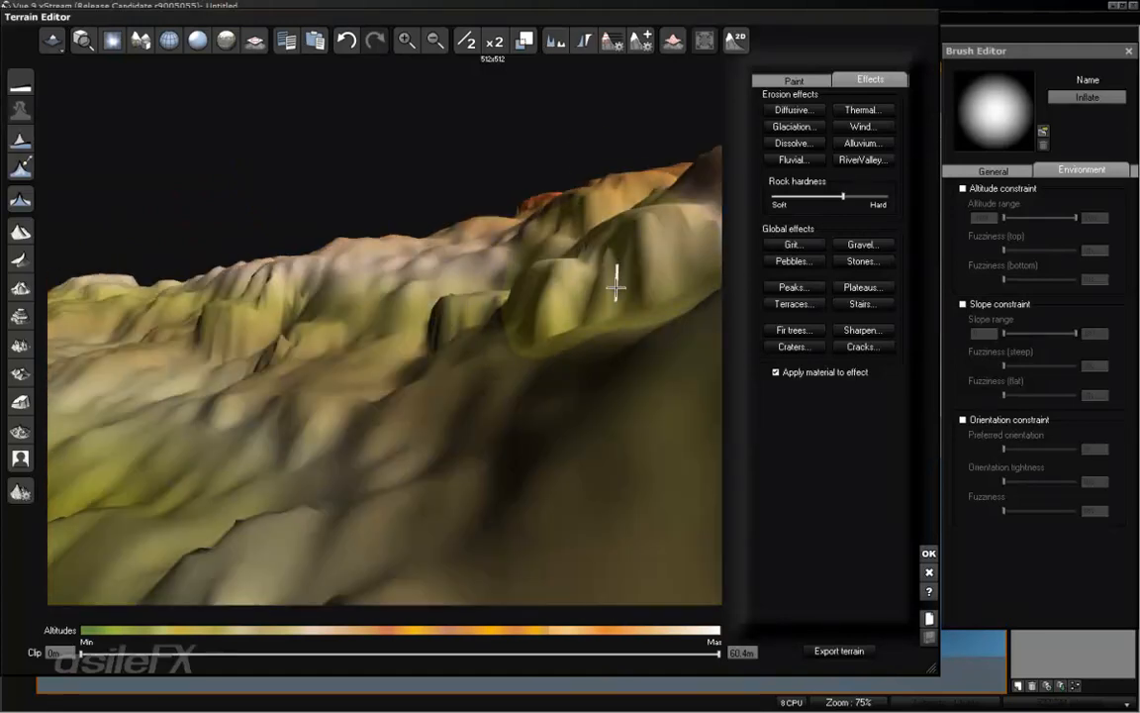
Inspect the terrain's mesh density in wireframe display, then return to the shaded display
click(169, 40)
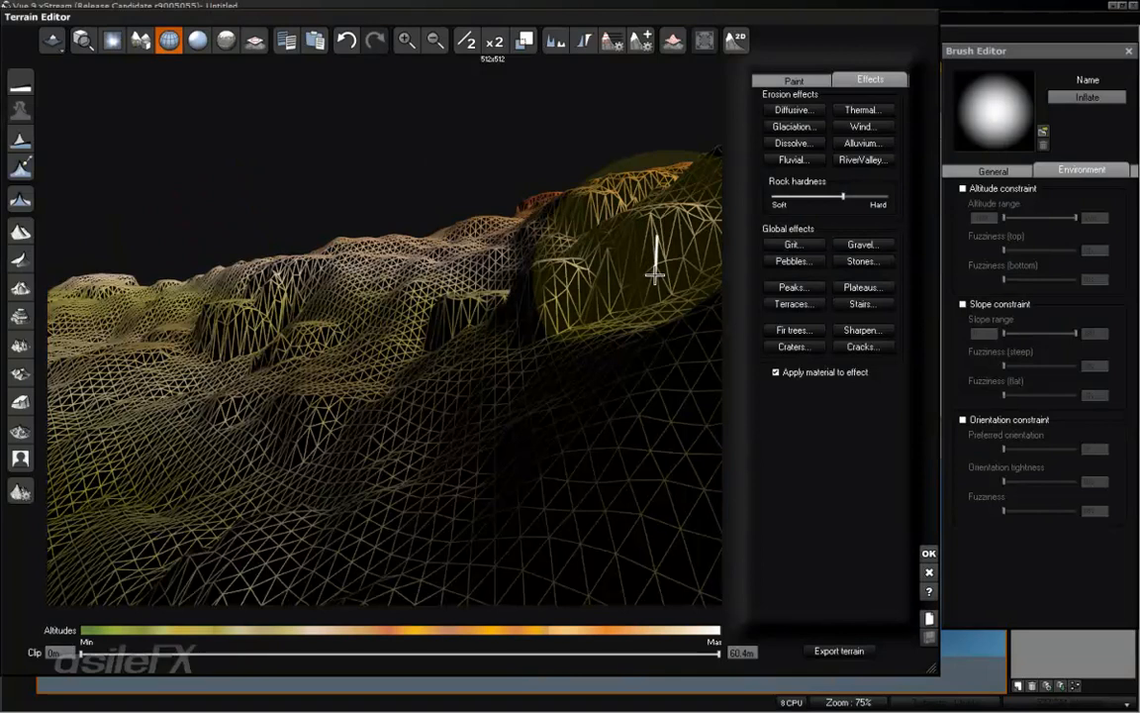
mouse_move(585, 425)
right_down()
mouse_move(578, 448)
mouse_move(579, 436)
right_up()
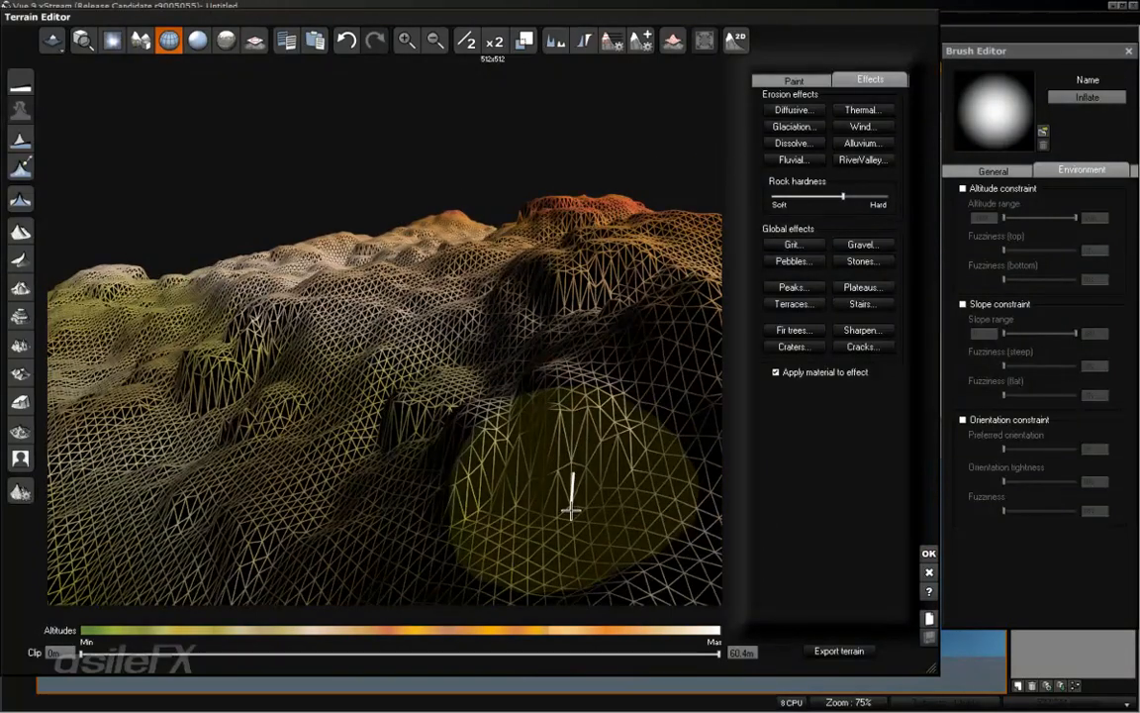
click(169, 40)
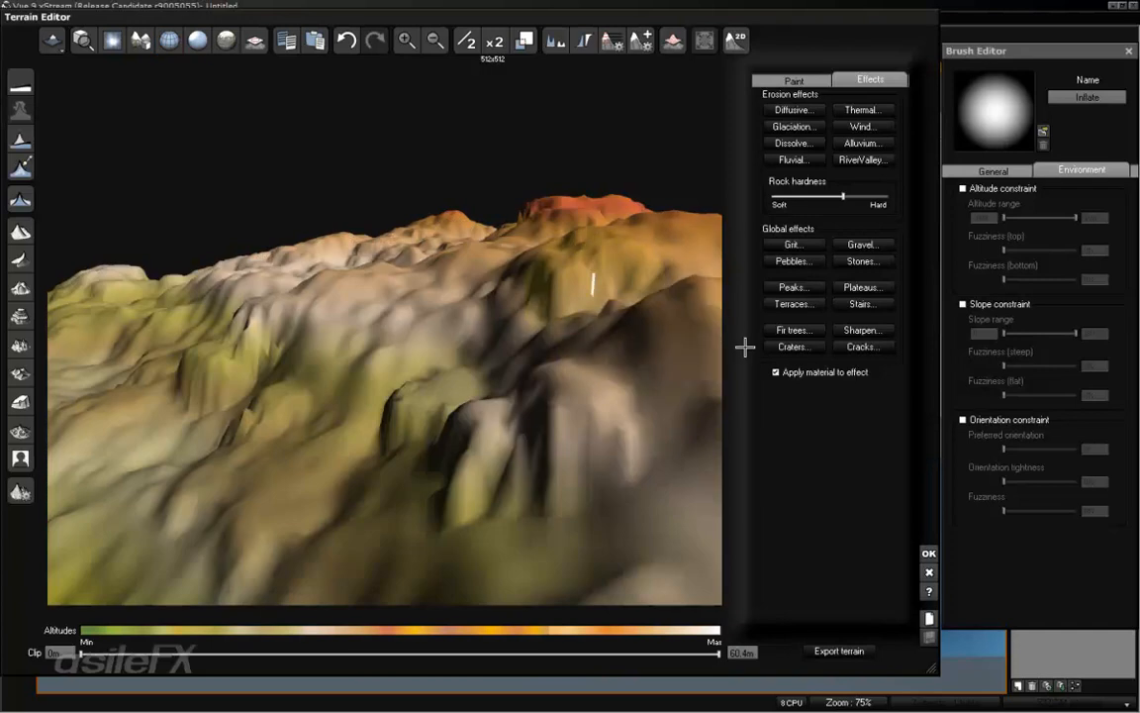
Apply the Terraces effect to the terrain and inspect the slopes from both low and high angles
click(806, 306)
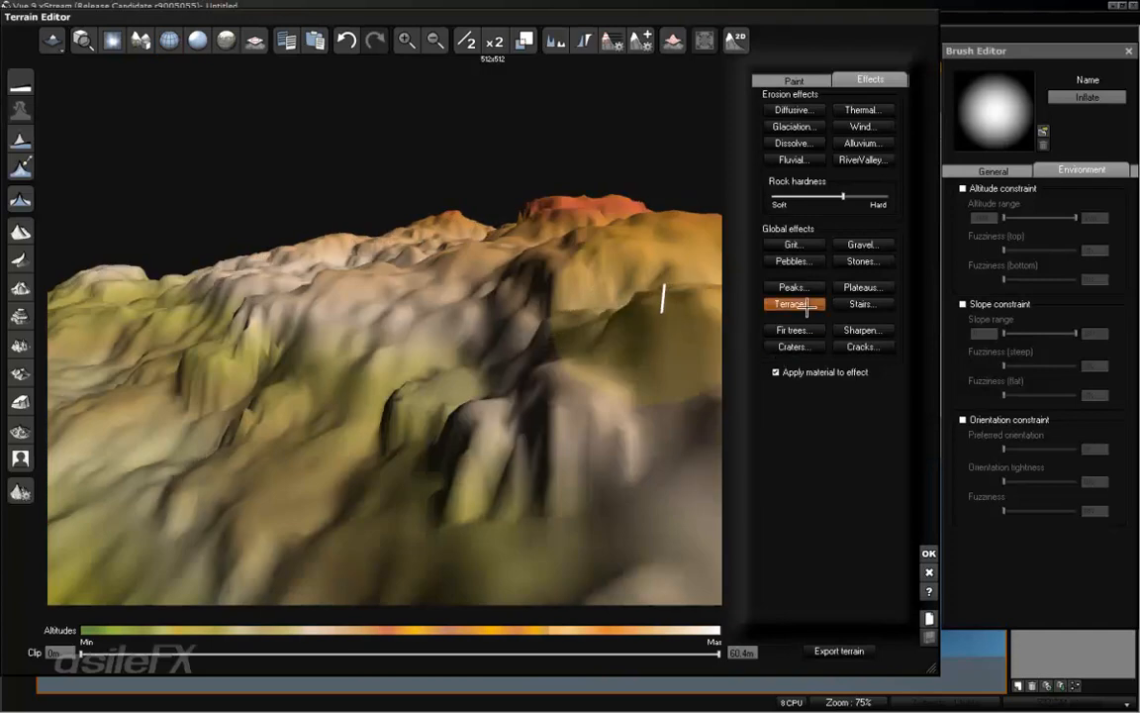
drag(351, 413, 500, 380)
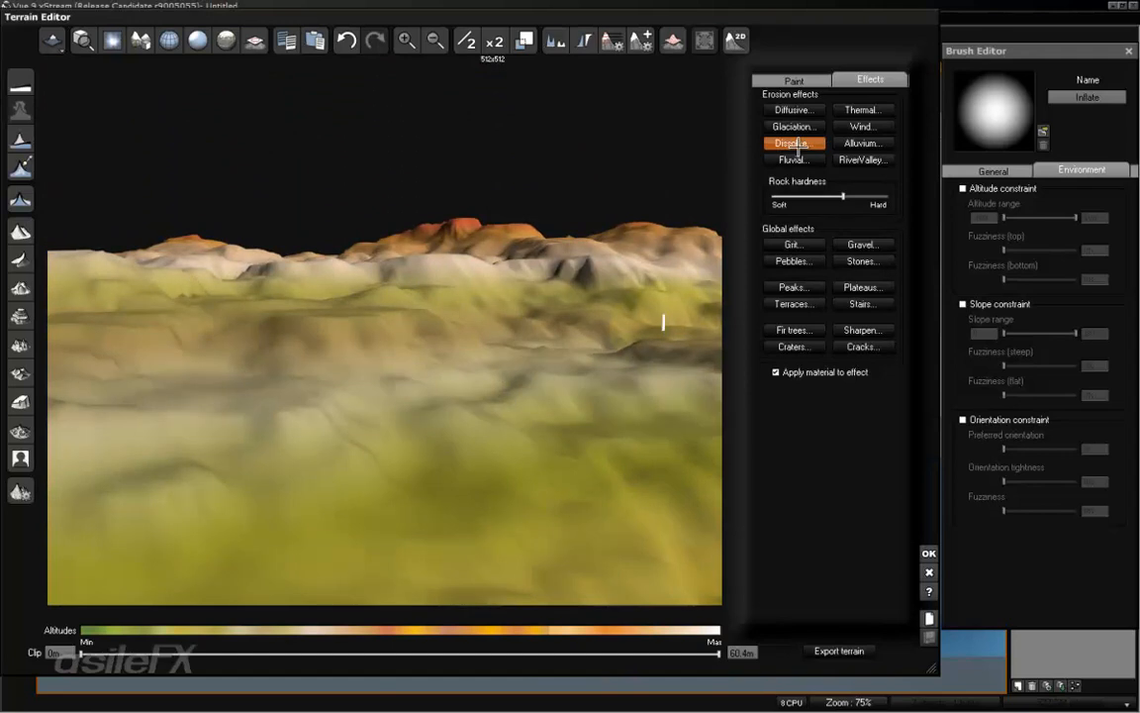
right_drag(626, 203, 706, 284)
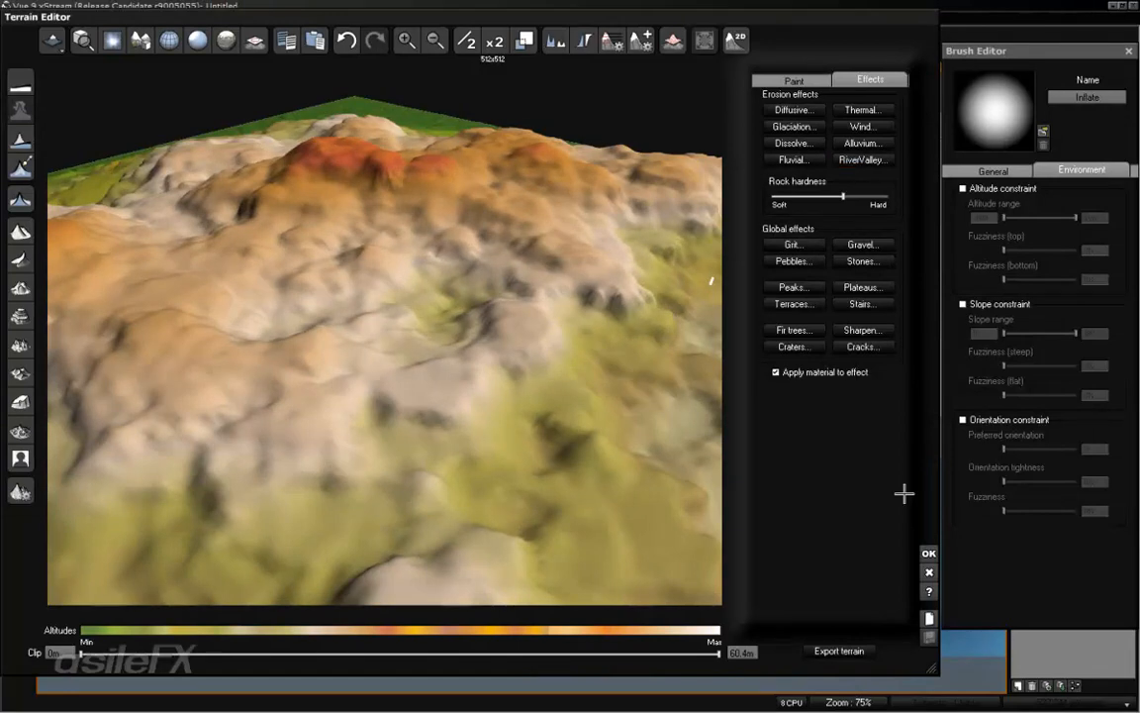
right_drag(674, 471, 663, 393)
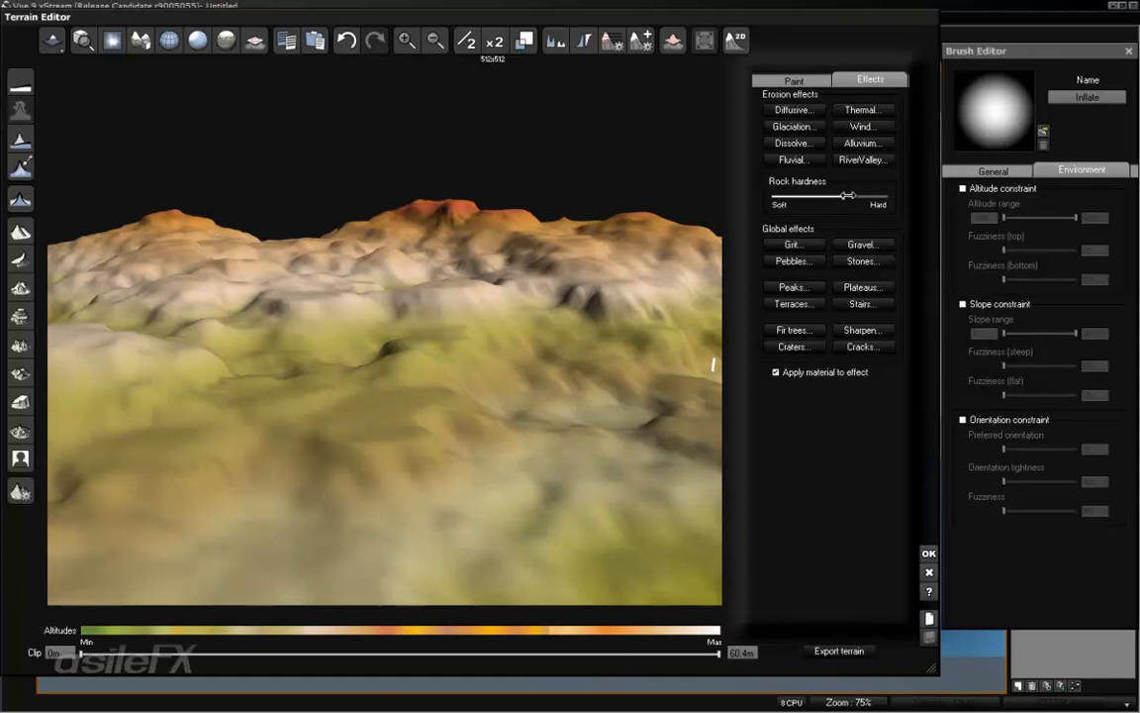
Set the rock hardness close to the hard end and erode the terrain with Dissolve and Alluvium
drag(848, 195, 773, 193)
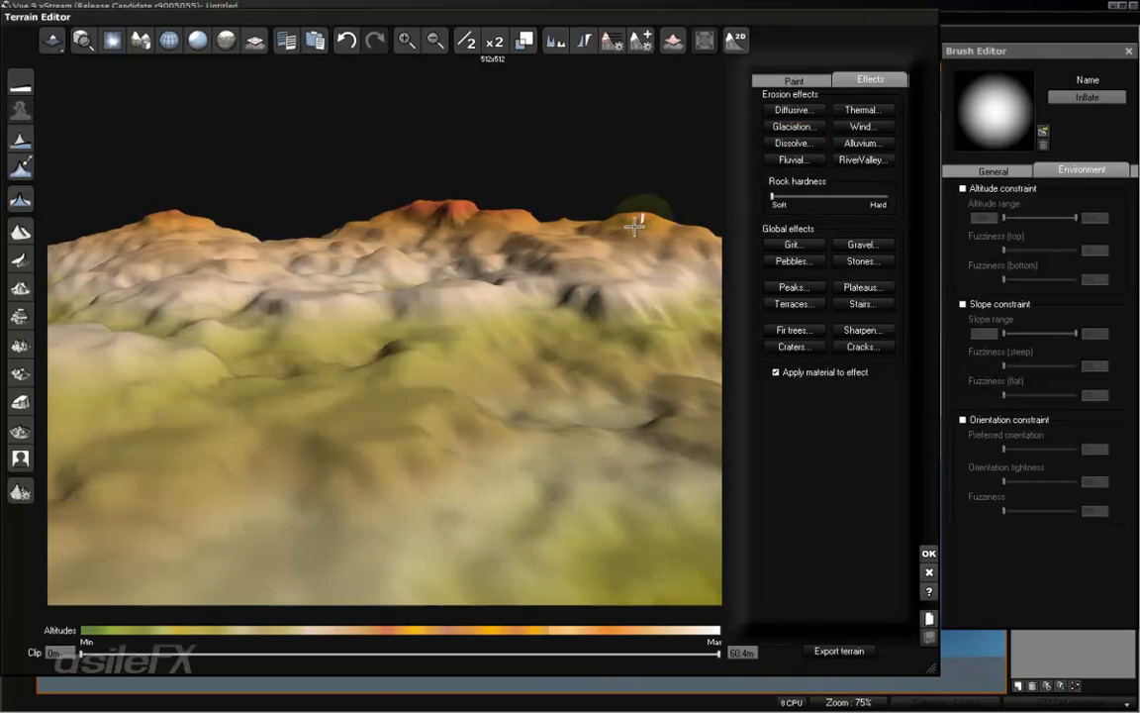
drag(773, 197, 868, 197)
click(792, 143)
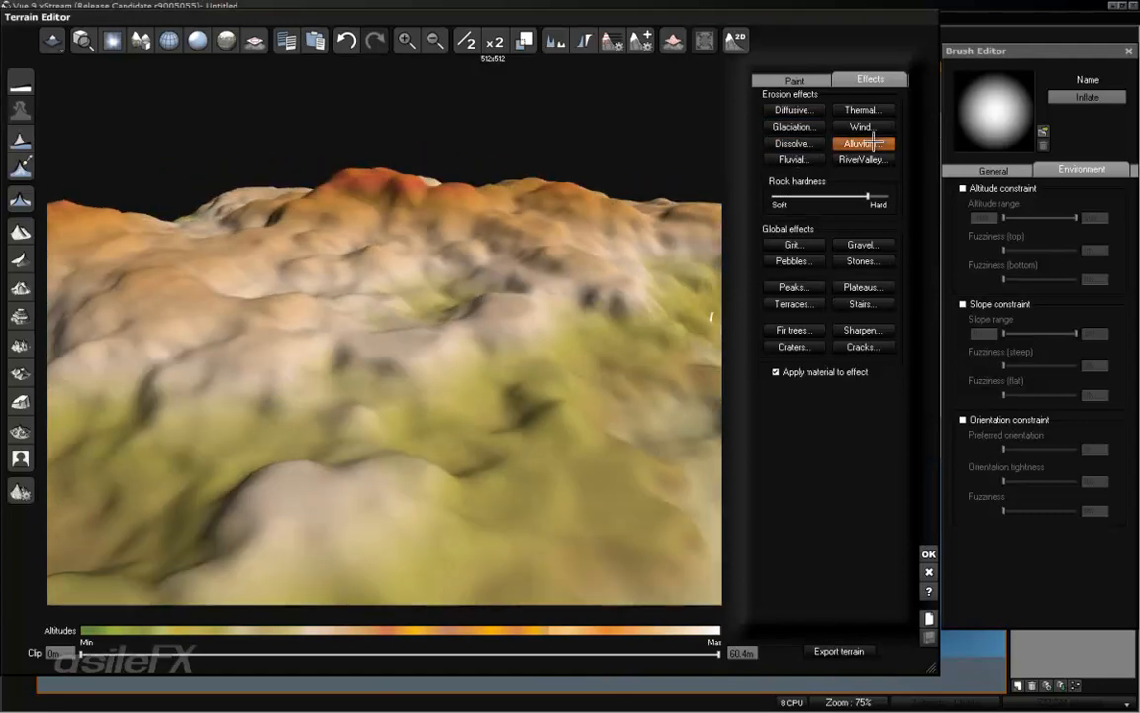
click(871, 143)
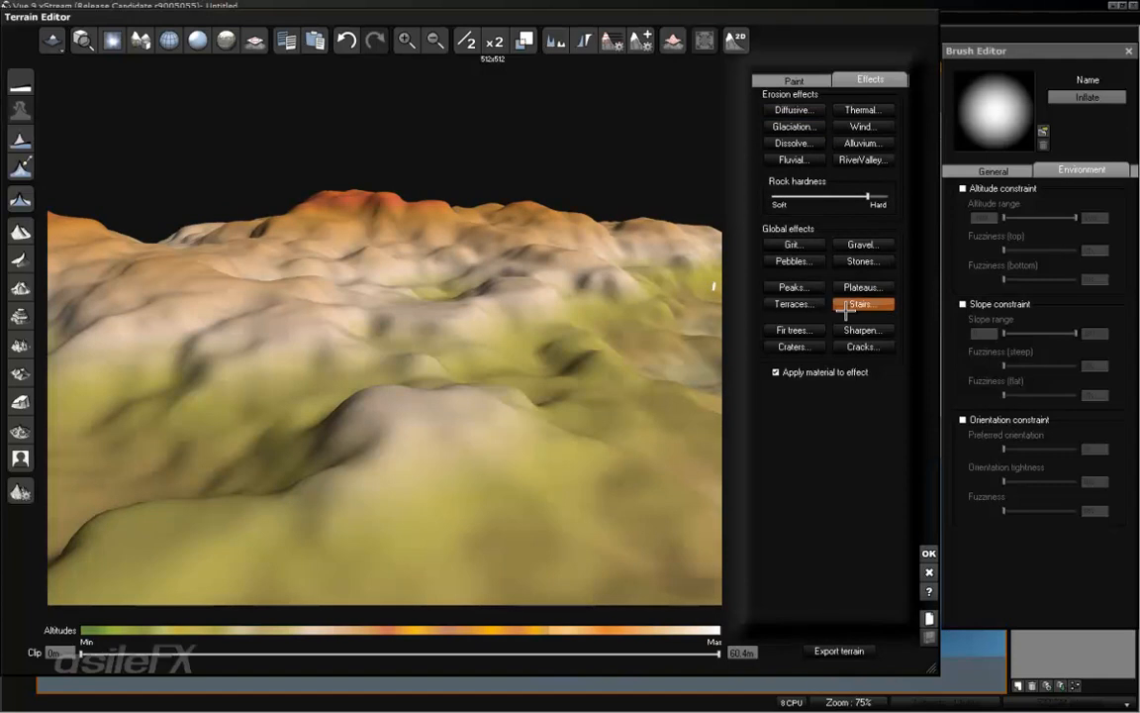
Apply the Stones effect again and look over the whole terrain from farther out
click(863, 261)
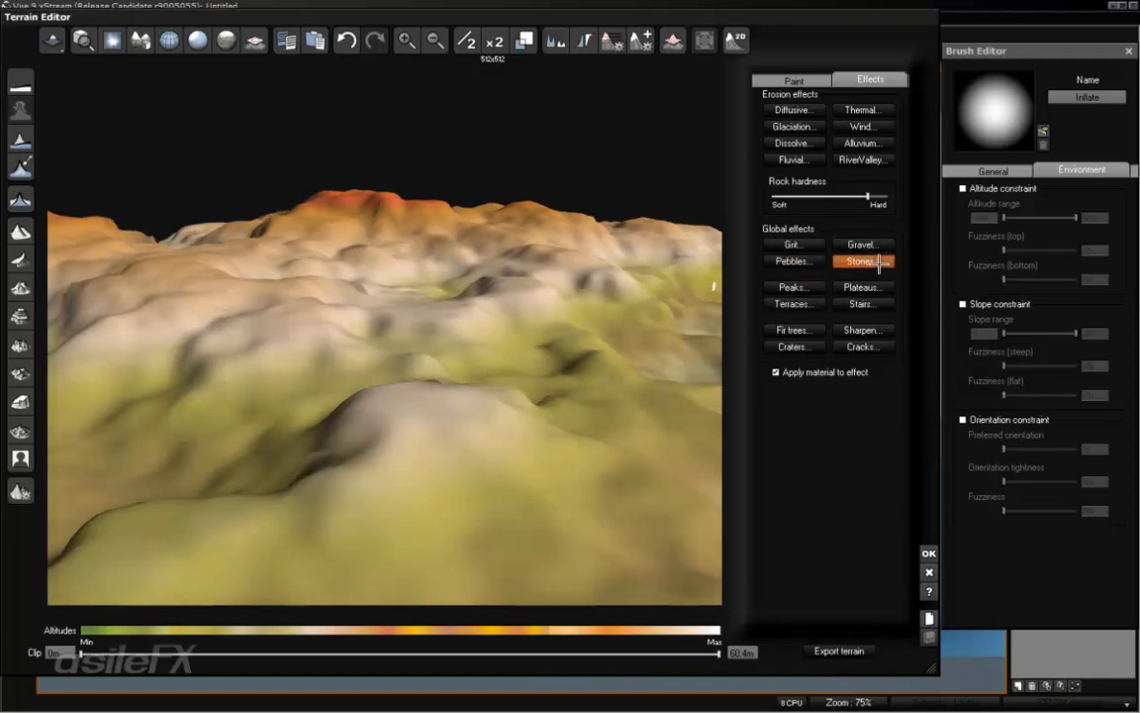
right_drag(610, 368, 601, 412)
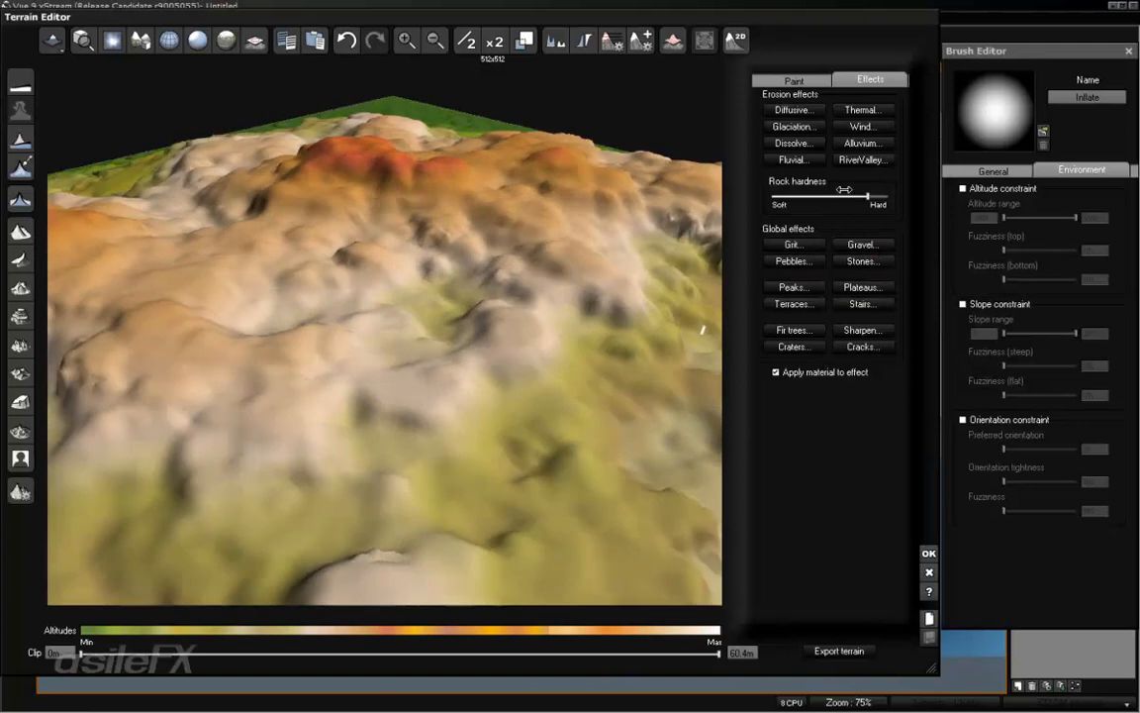
right_drag(395, 374, 490, 423)
scroll(490, 422, down, 3)
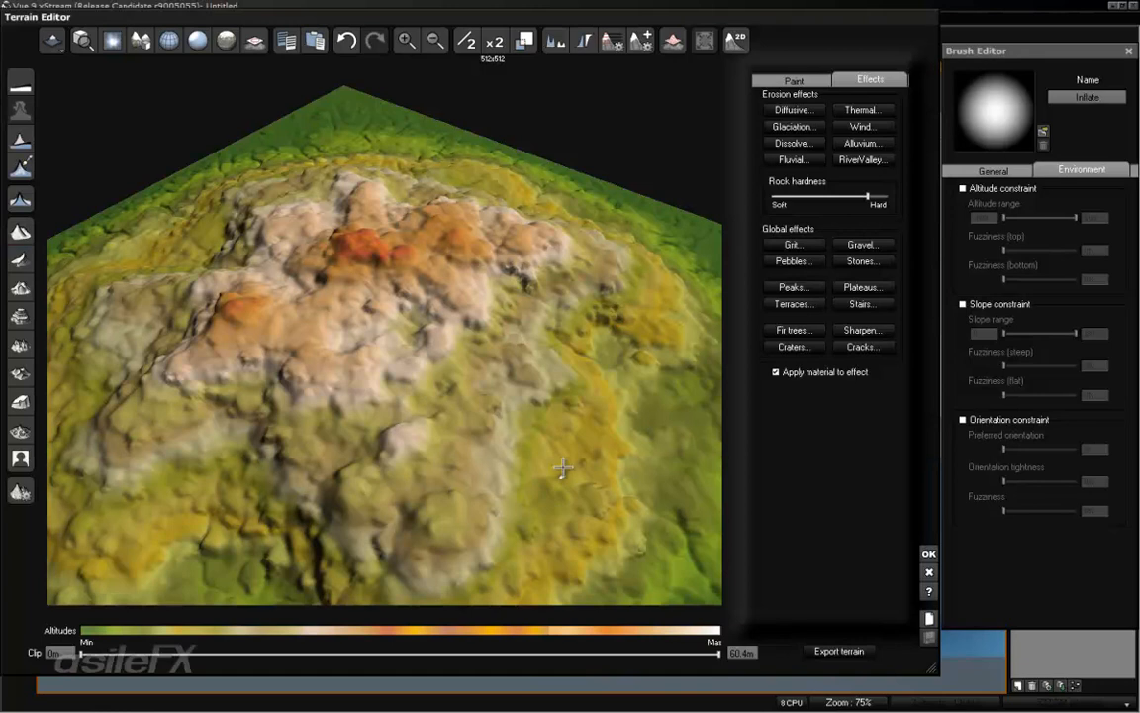
right_drag(506, 416, 446, 457)
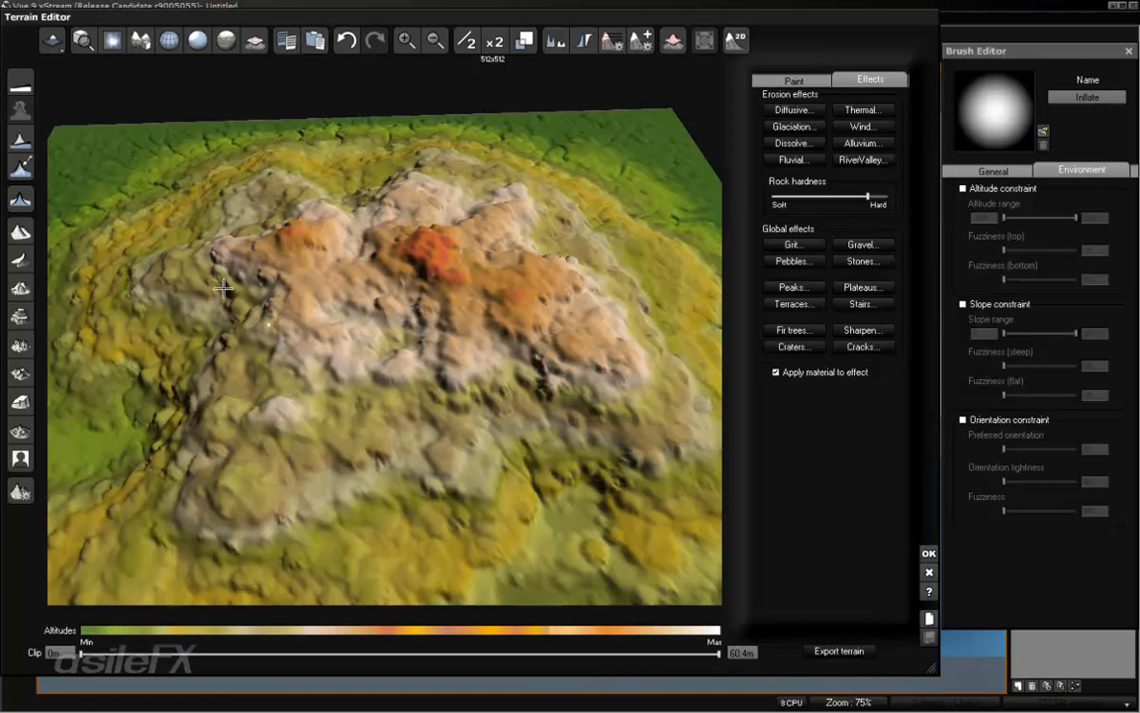
Try the mountain style preset on the 512x512 terrain, inspect it and undo it
click(21, 229)
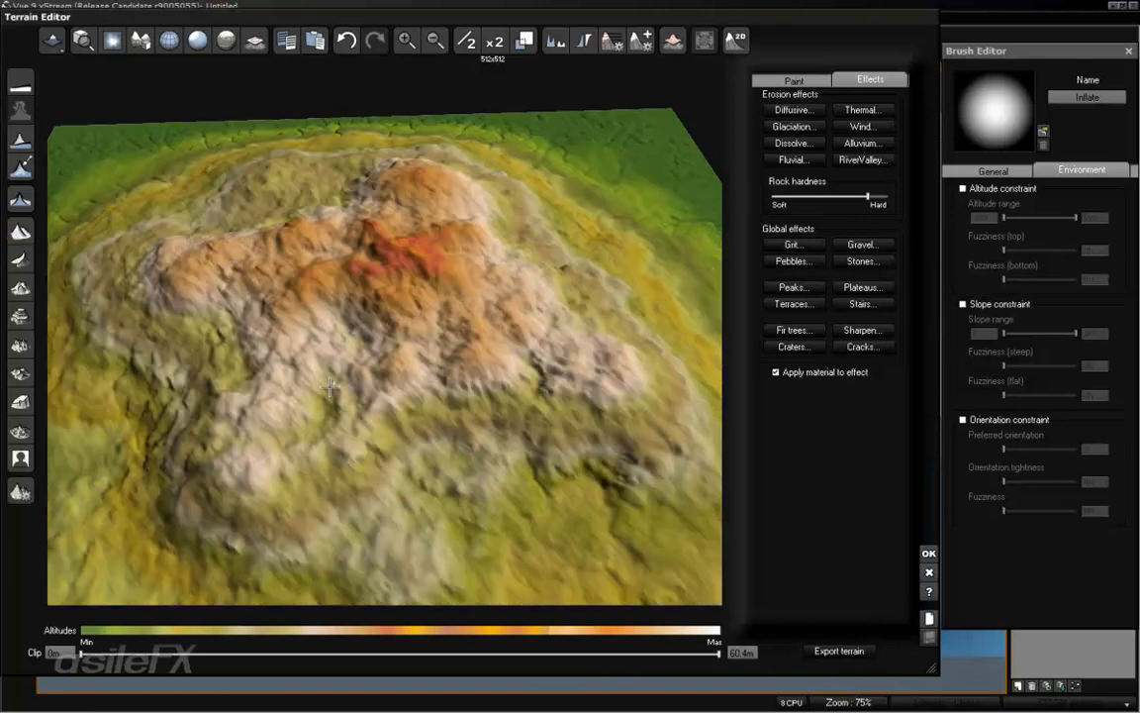
right_drag(347, 384, 582, 382)
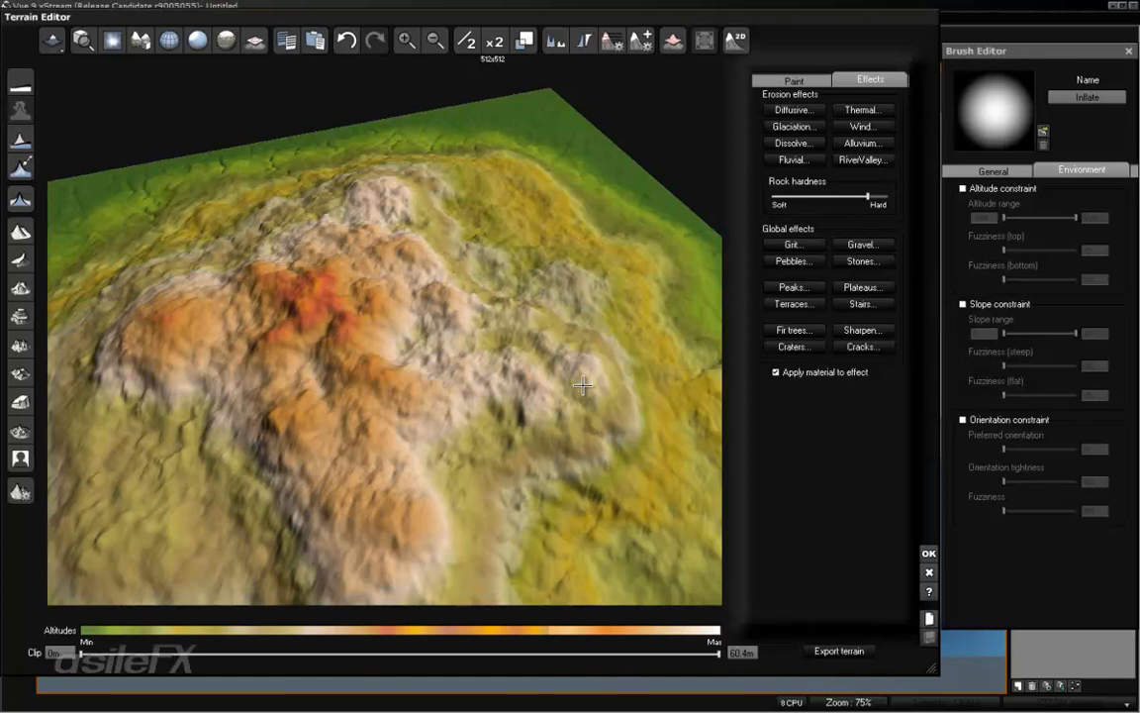
click(346, 40)
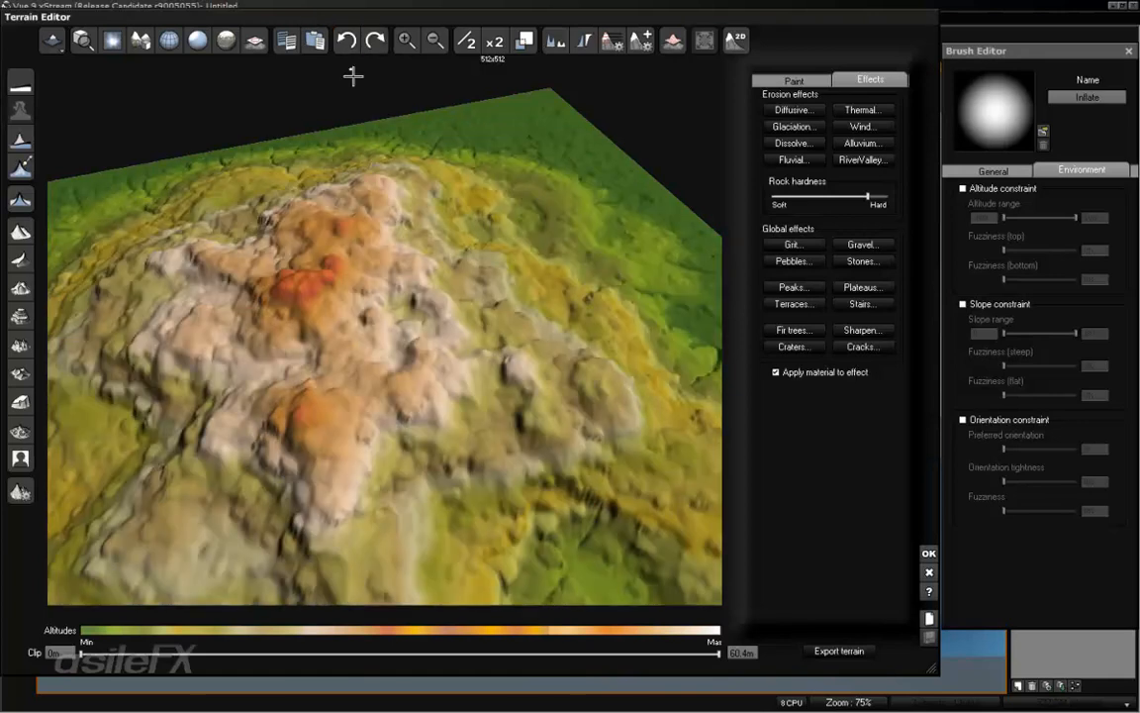
Raise the terrain resolution to 2048x2048, apply the mountain style preset and inspect the finer detail
click(495, 42)
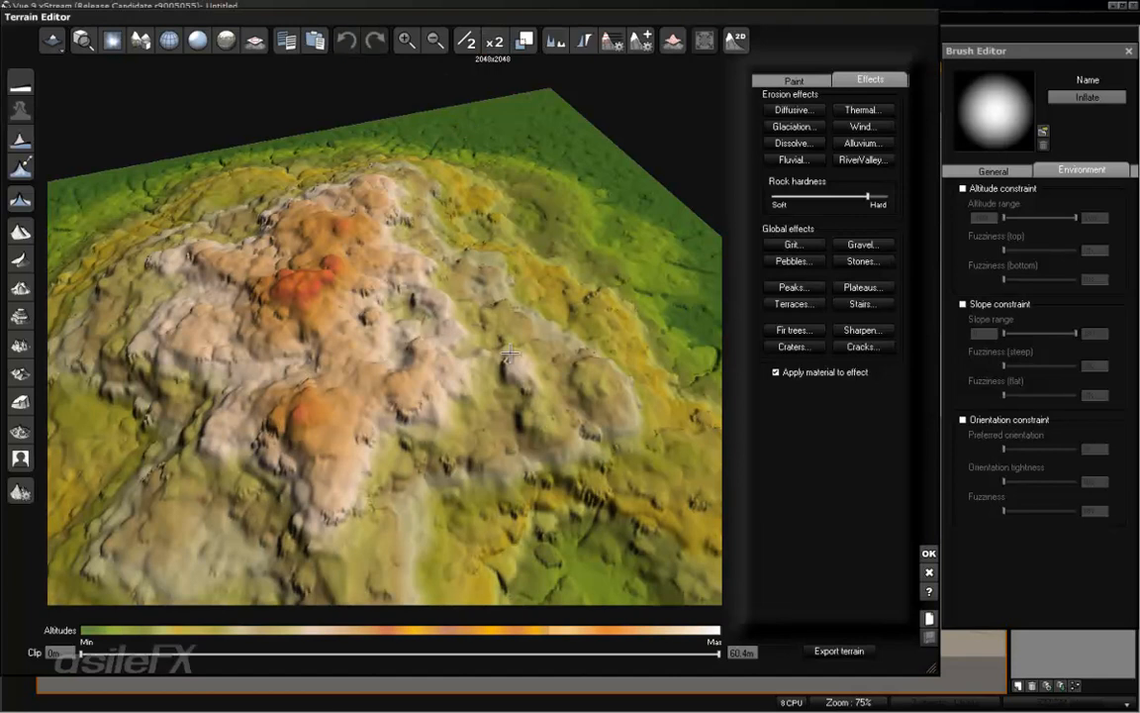
right_drag(543, 331, 505, 344)
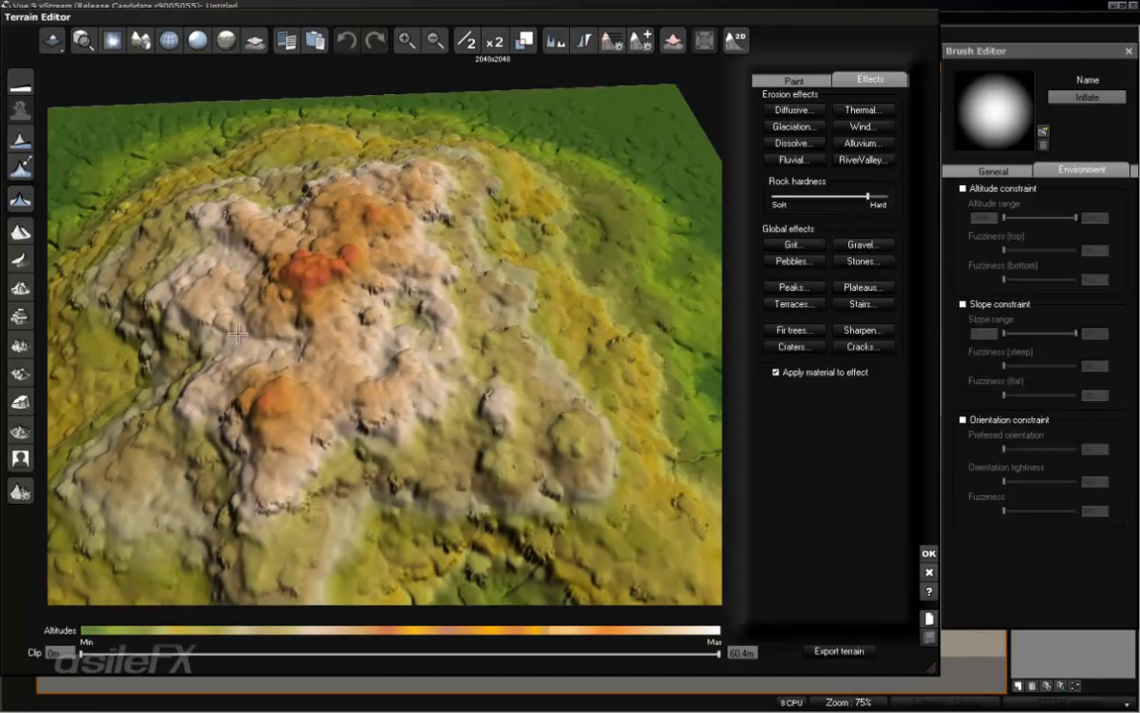
click(20, 228)
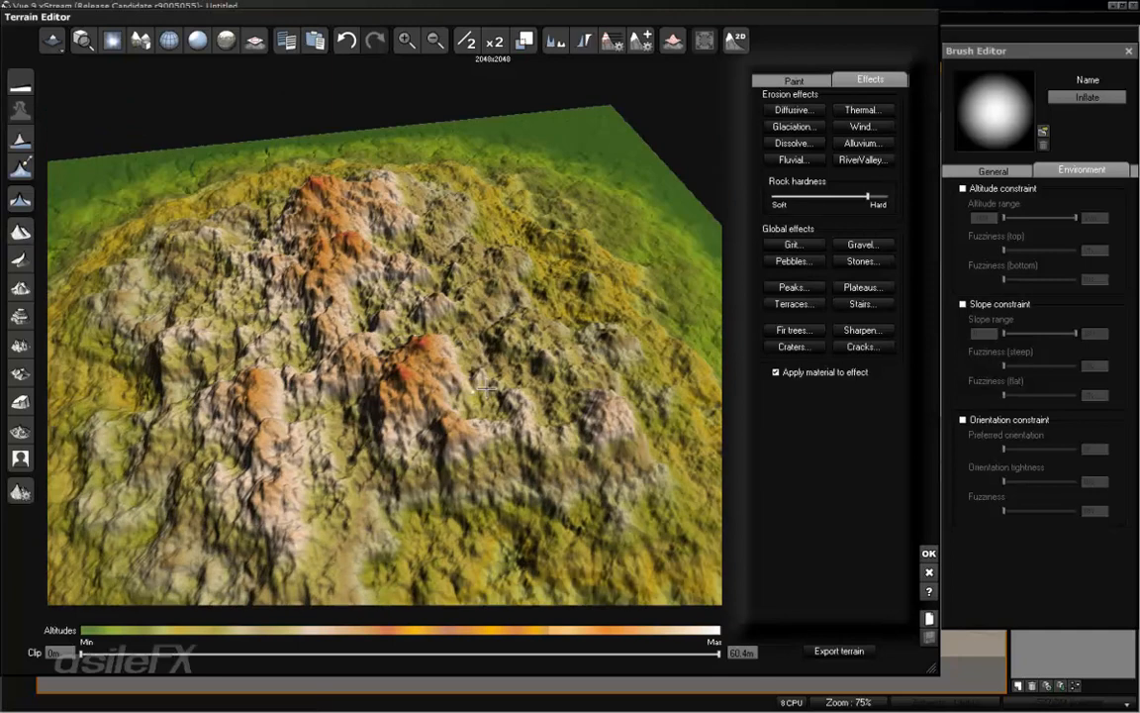
right_drag(484, 389, 461, 366)
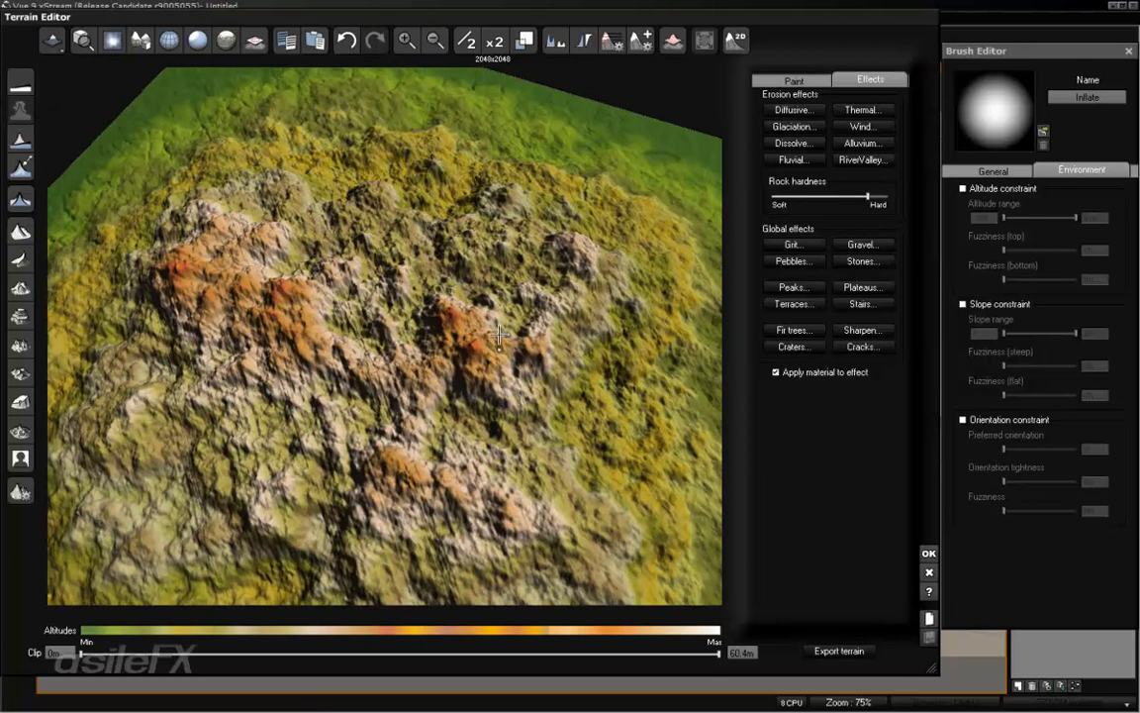
right_drag(507, 391, 368, 386)
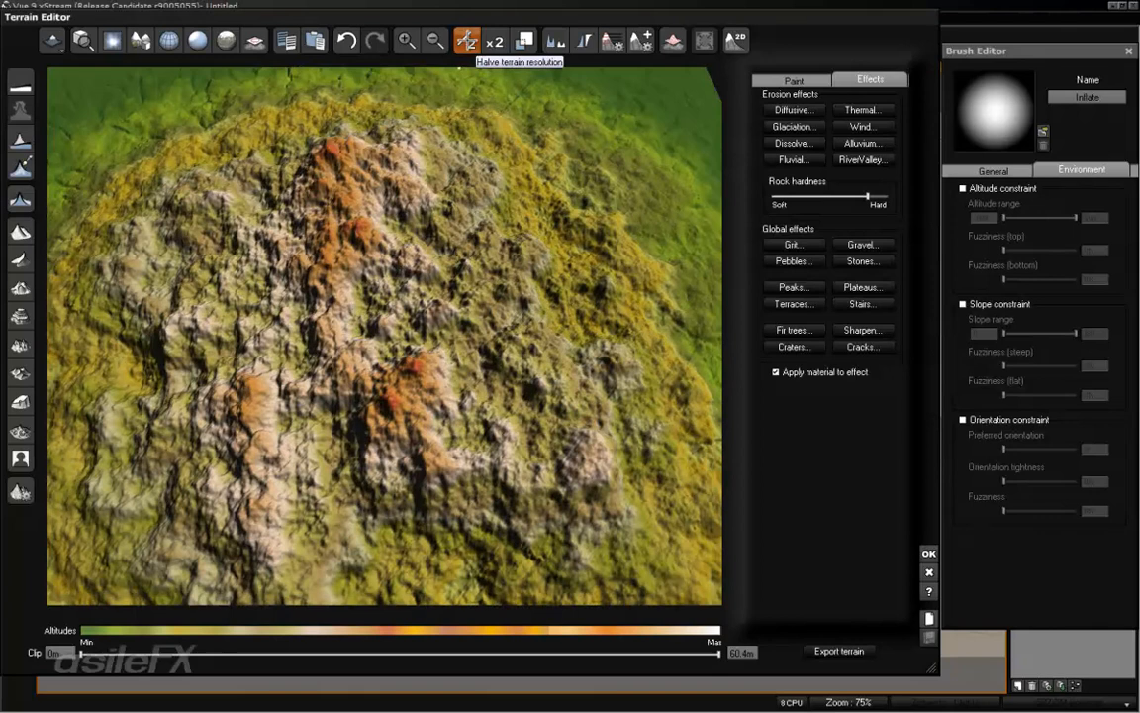
Undo the mountain preset and reduce the terrain resolution to 512x512
click(347, 39)
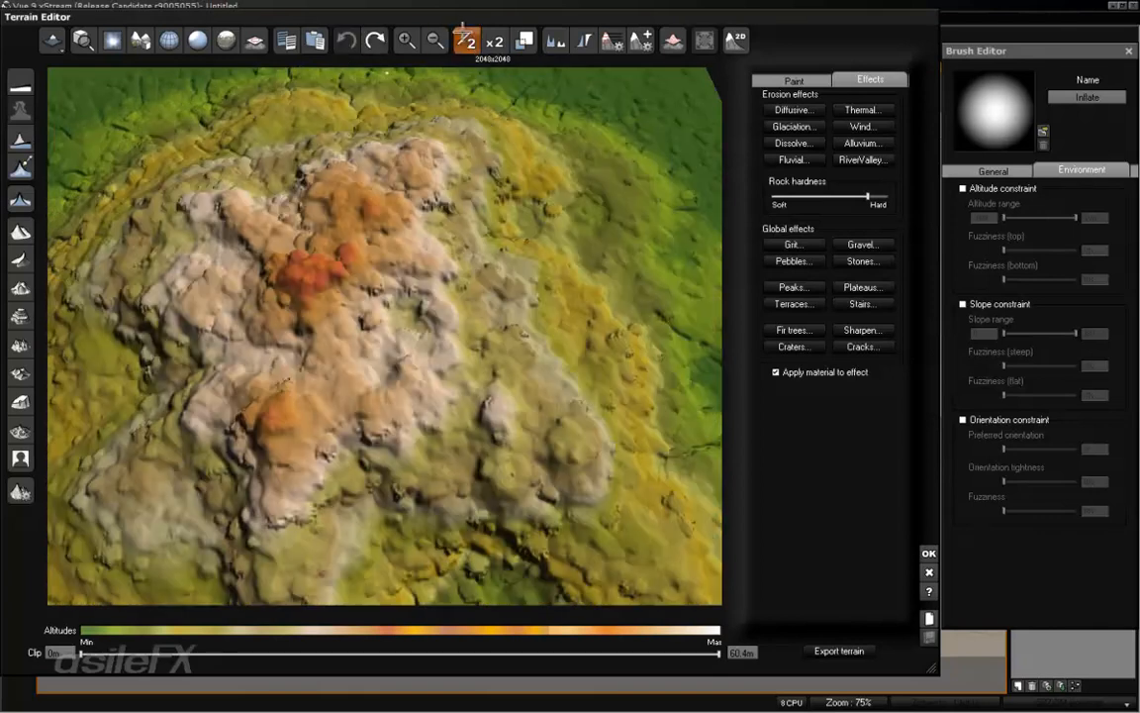
click(466, 38)
click(470, 43)
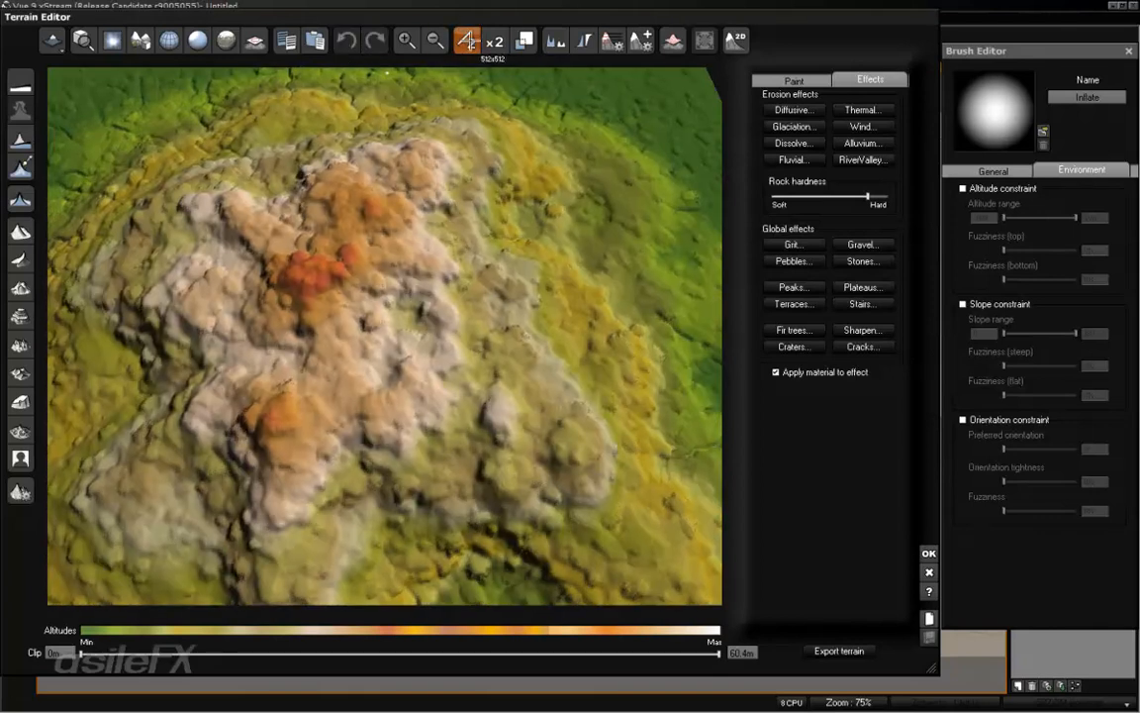
Check the terrain from several angles and accept the Terrain Editor changes to return to the scene
right_drag(427, 334, 469, 354)
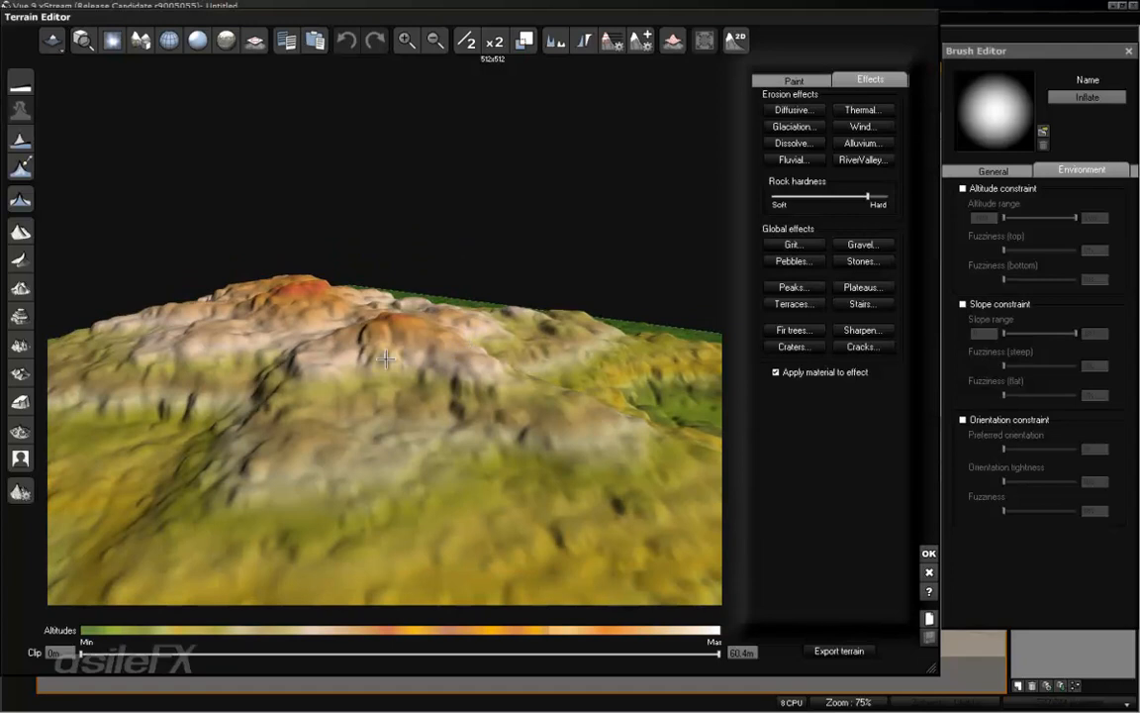
right_drag(675, 455, 548, 479)
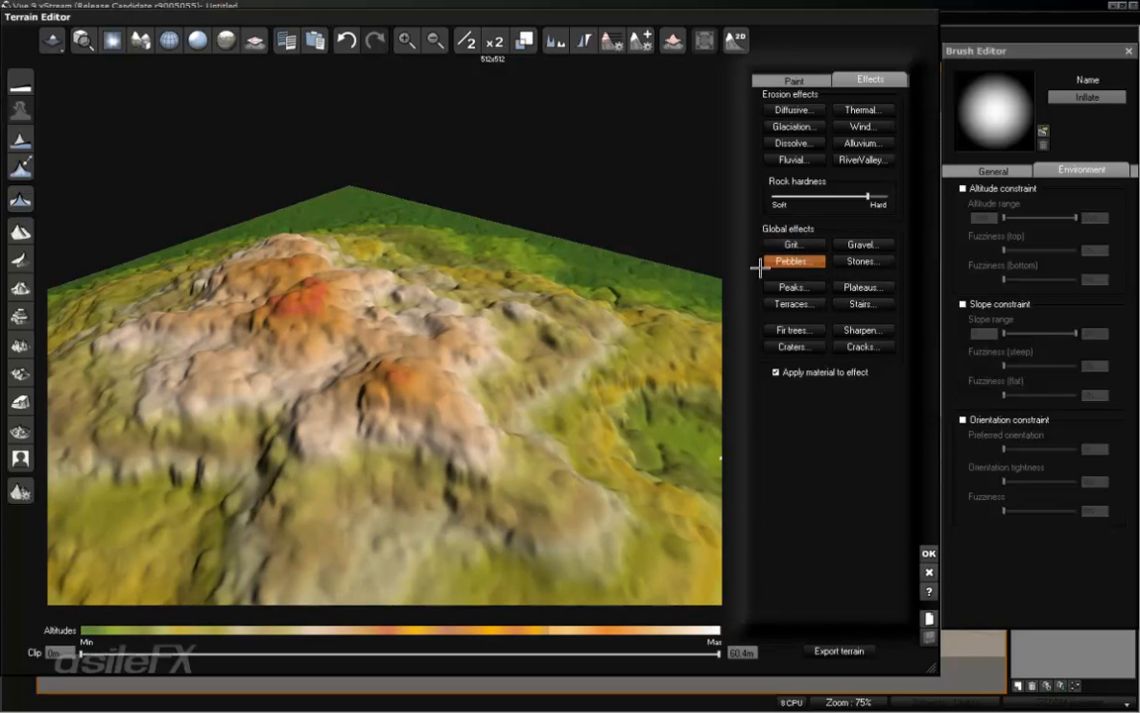
right_drag(473, 447, 509, 407)
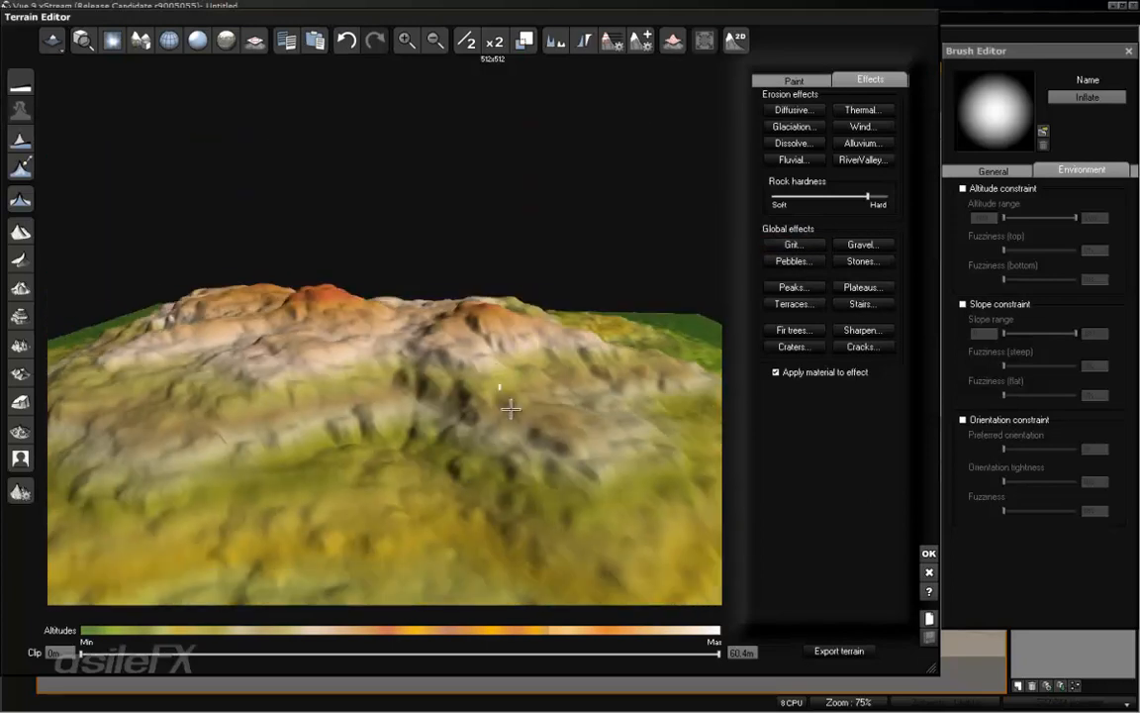
click(929, 552)
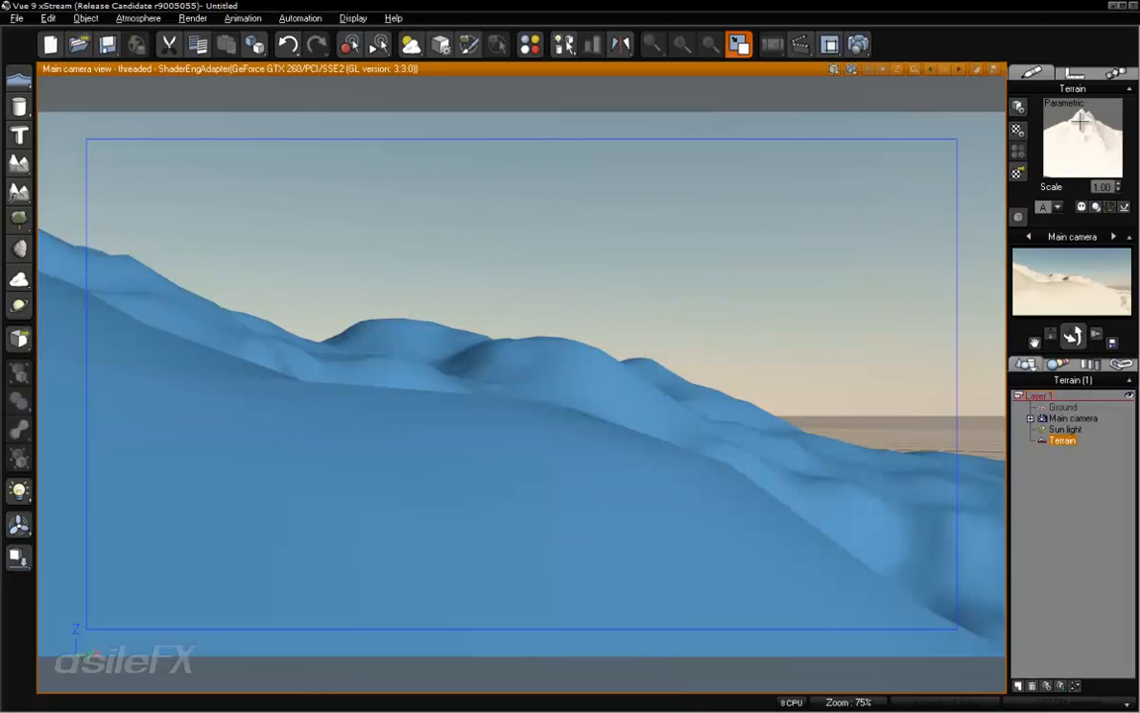
View and close the summary of scene materials, and open the terrain's Default material in the Advanced Material Editor
click(471, 42)
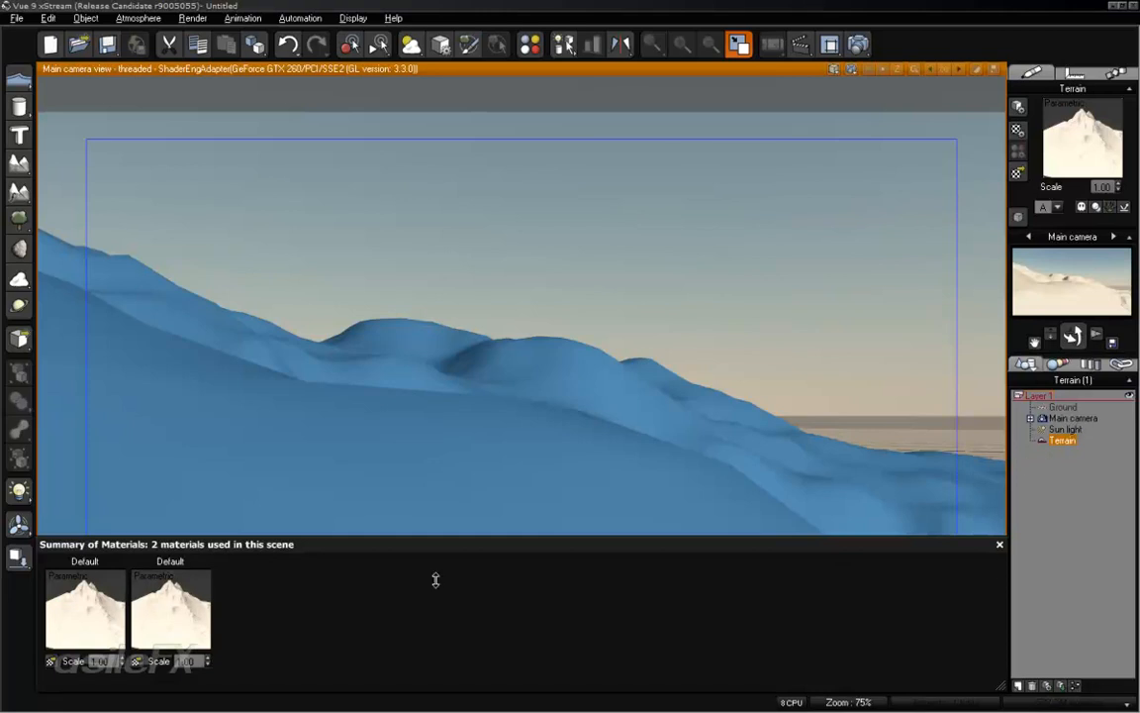
click(1000, 543)
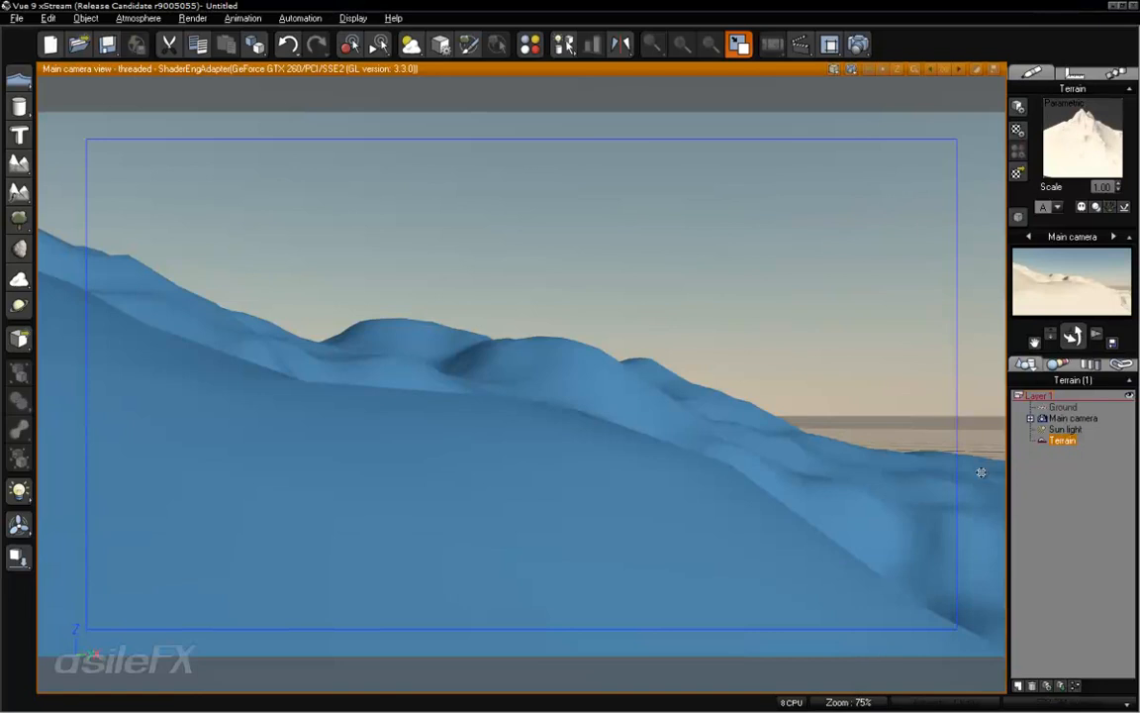
double_click(1080, 132)
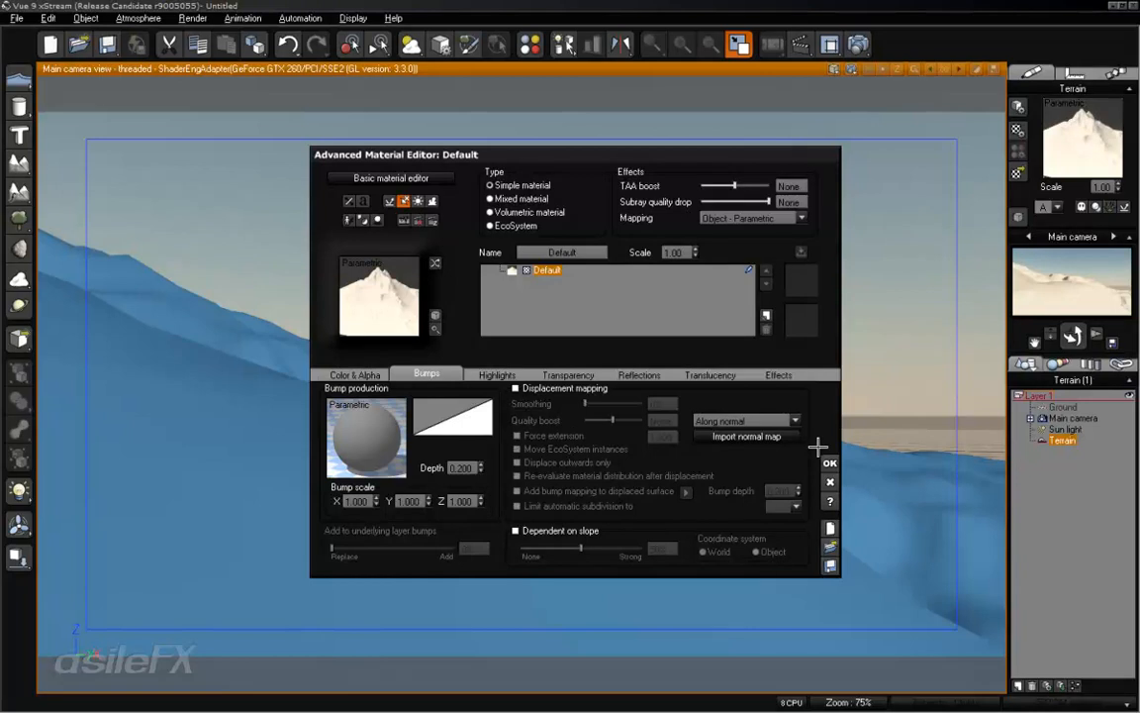
Close the Default material's editor and load the Dark Grass Procedural material from the Material Layers collection onto the terrain
click(830, 462)
double_click(1095, 125)
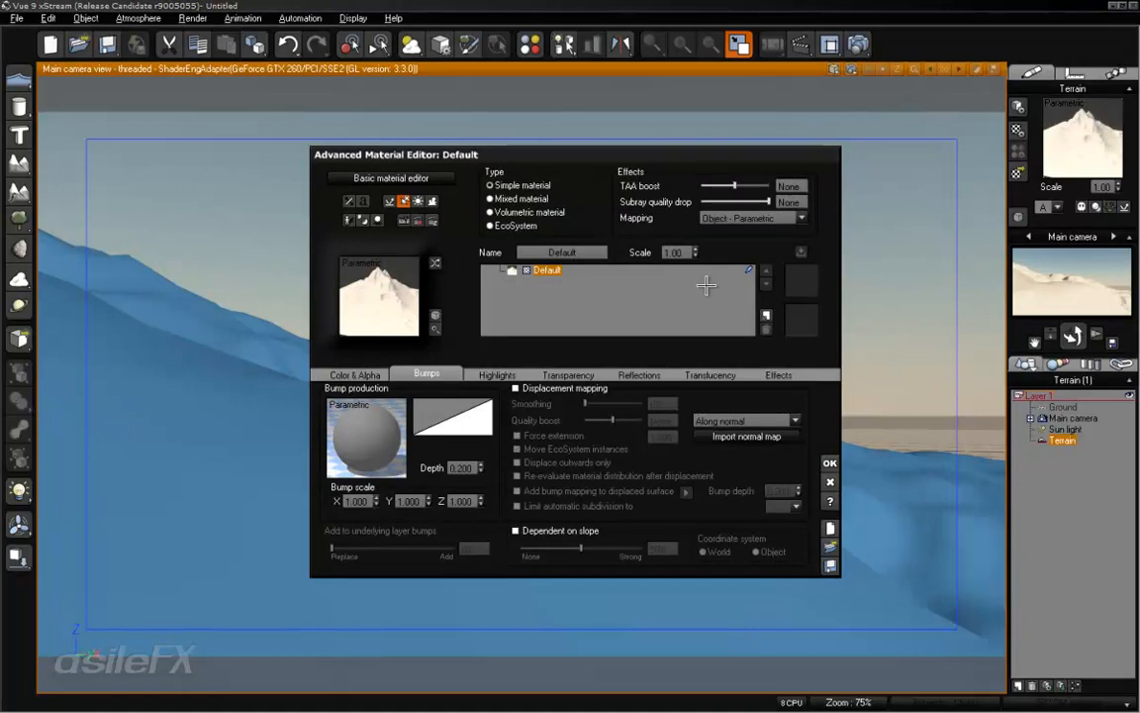
drag(794, 151, 960, 65)
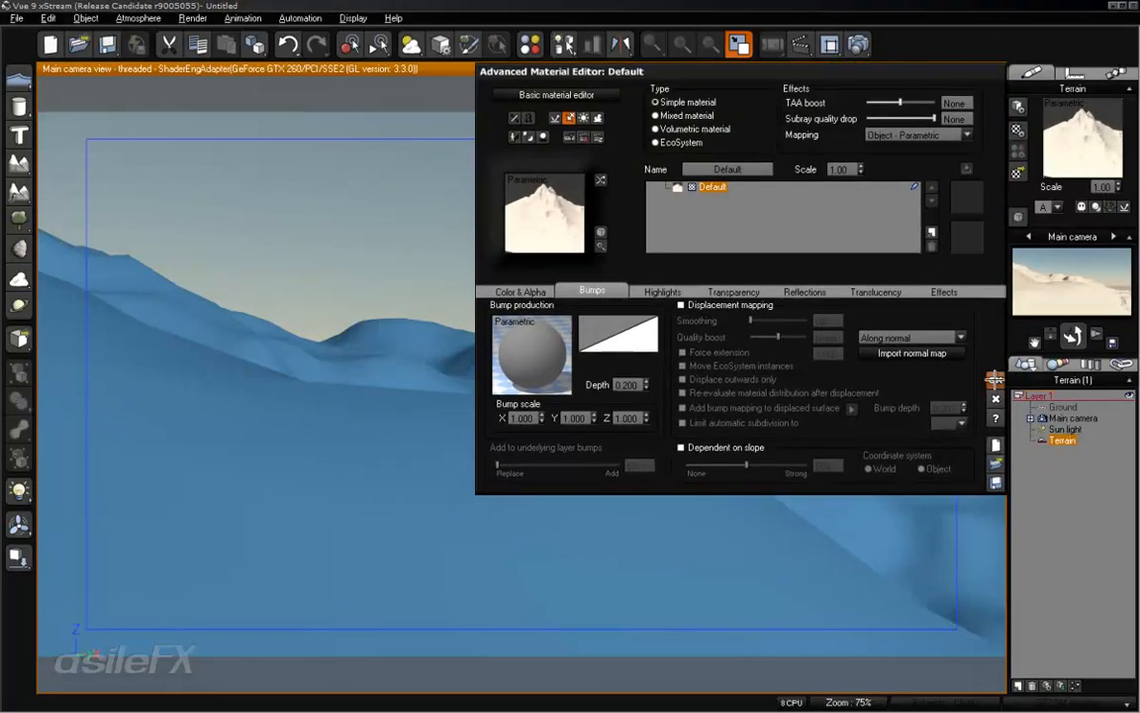
click(995, 382)
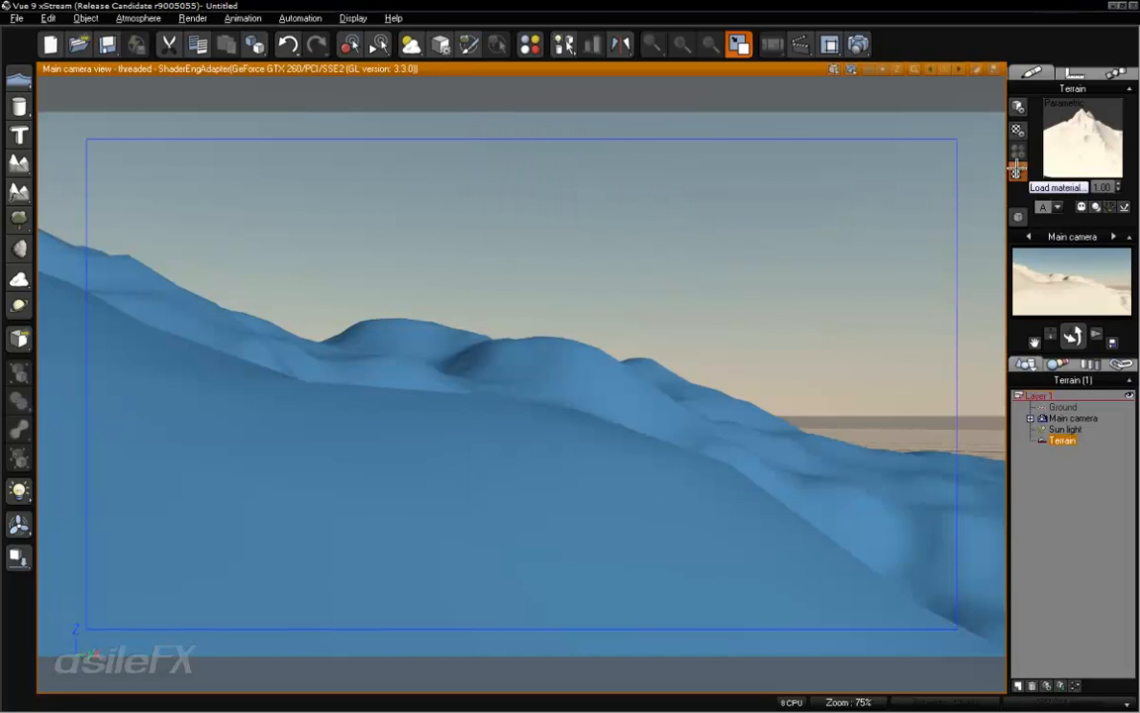
click(1017, 172)
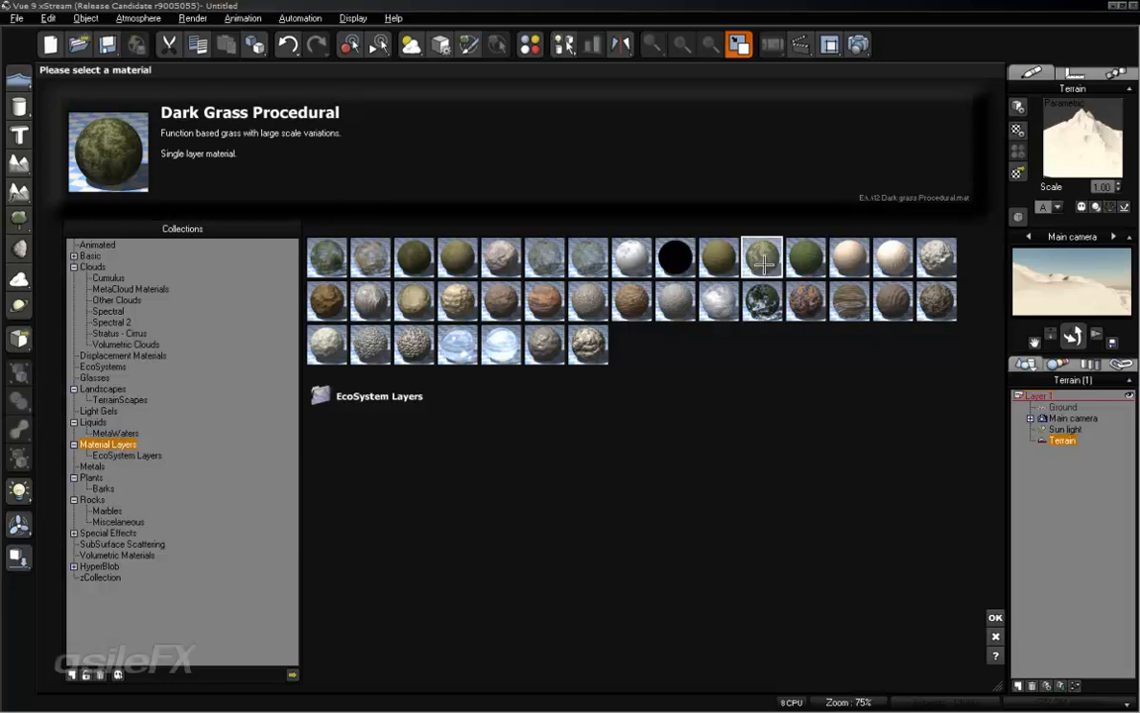
click(995, 615)
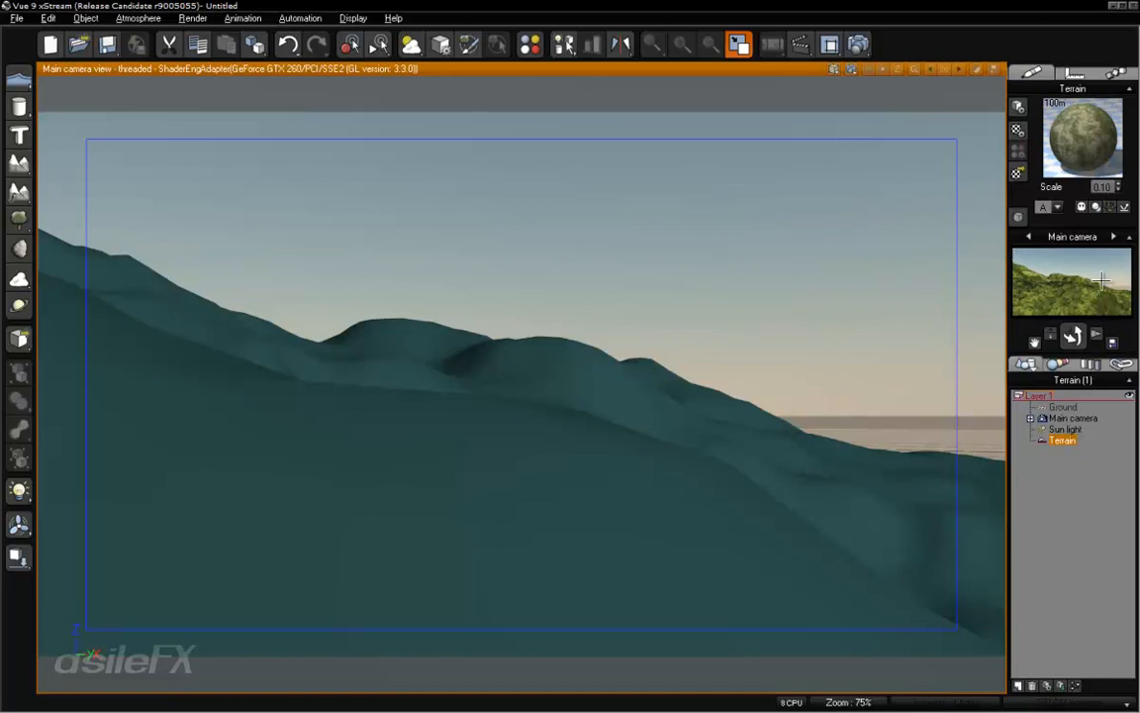
Edit the terrain's Dark Grass Procedural material and open its color production function in the Function Editor
right_click(1079, 128)
click(1033, 131)
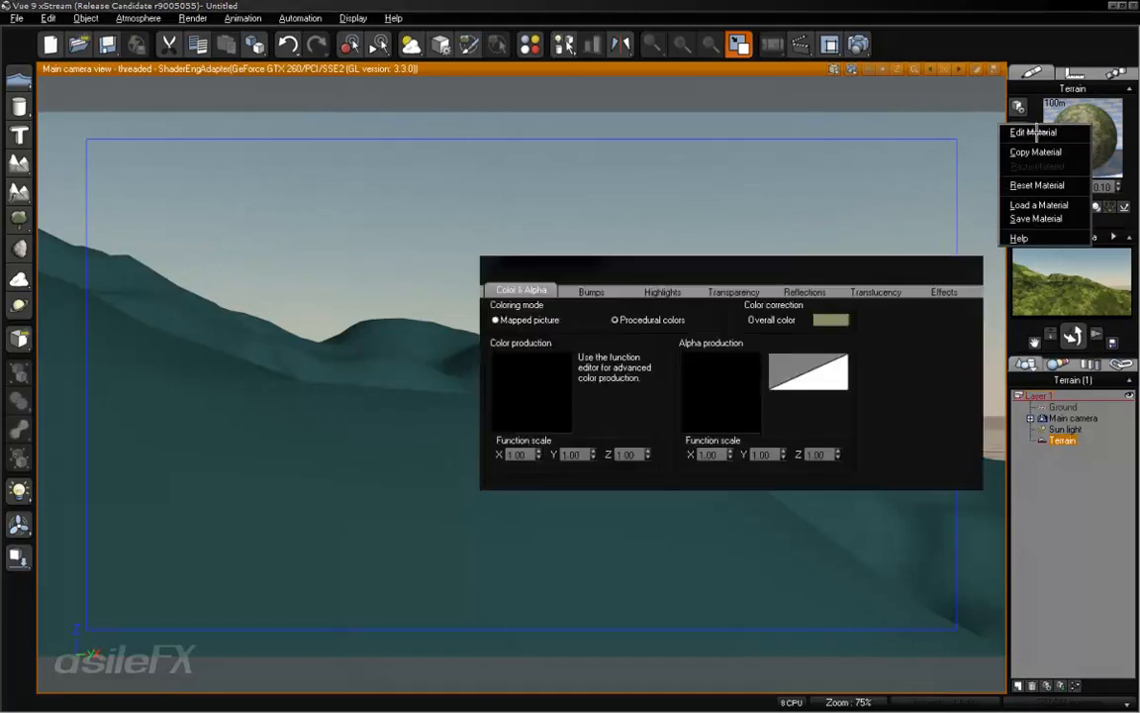
click(521, 291)
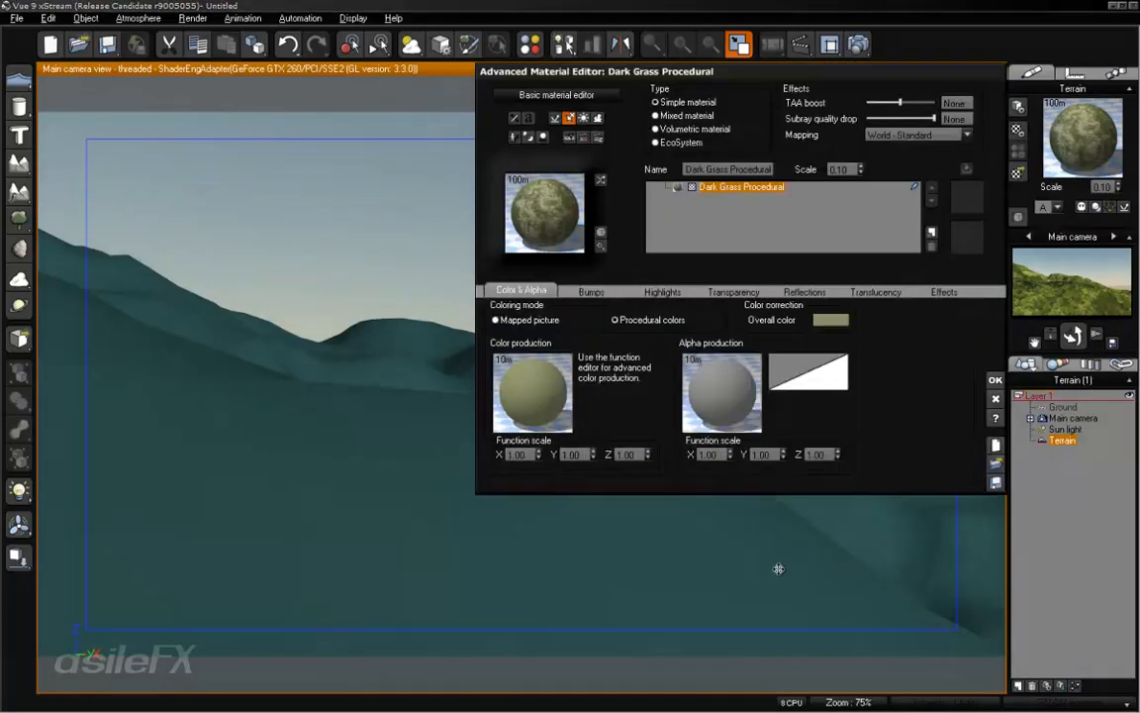
right_click(550, 392)
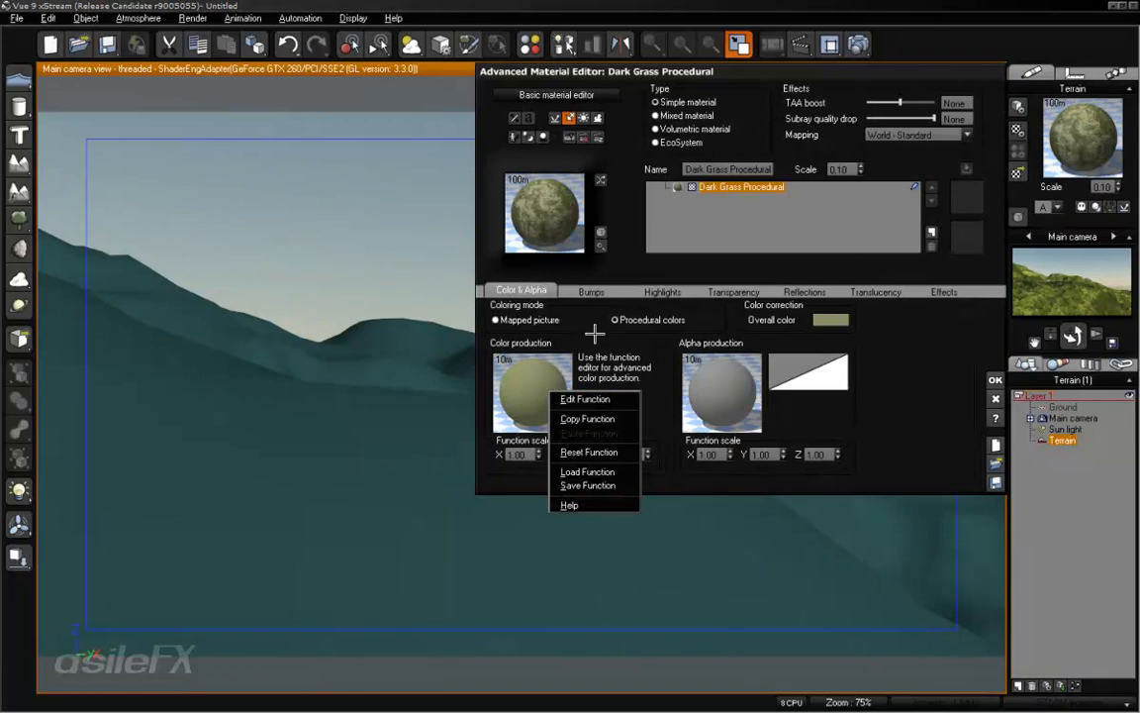
click(935, 363)
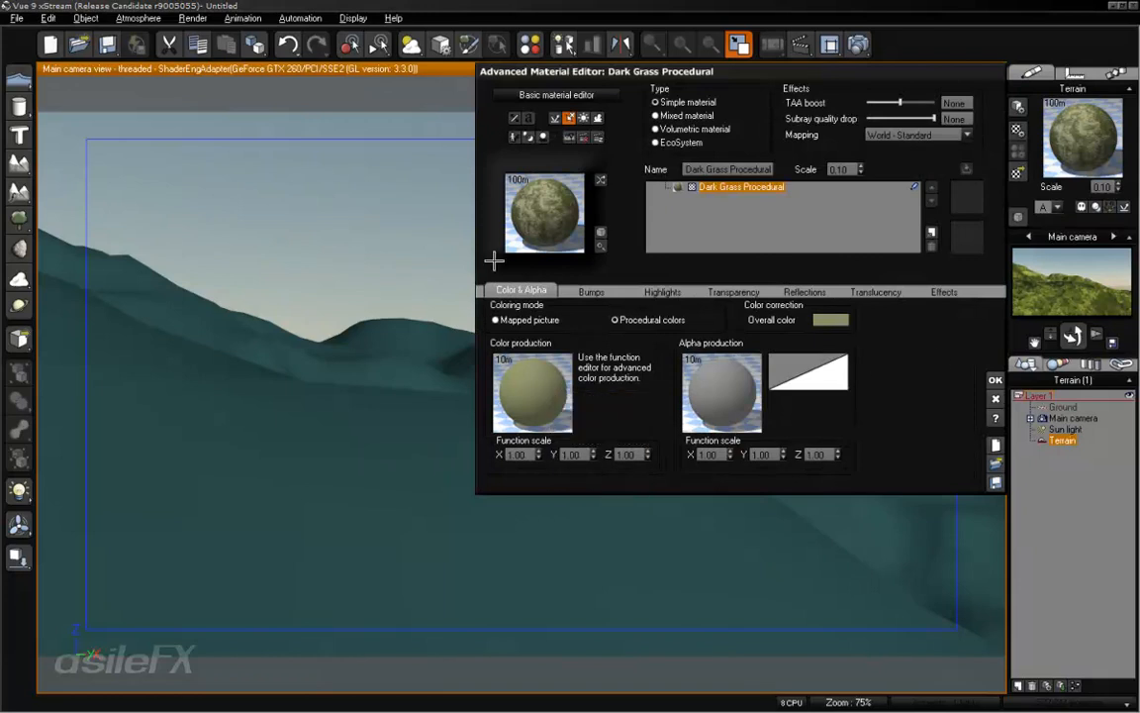
right_click(537, 376)
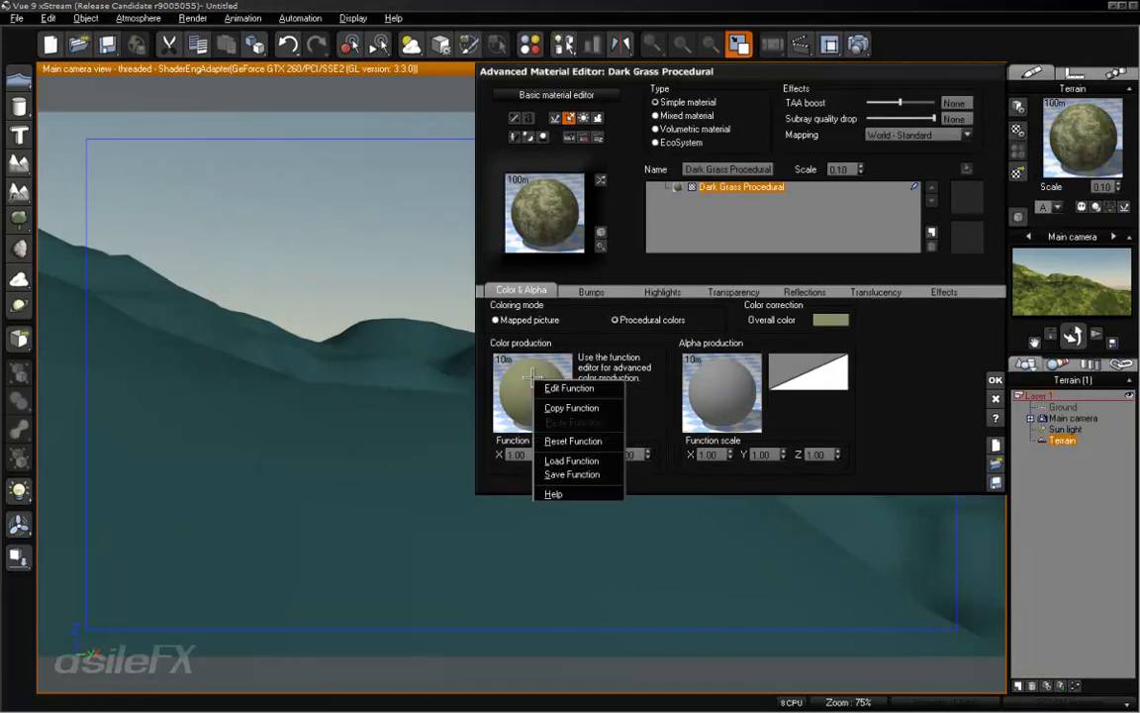
click(554, 388)
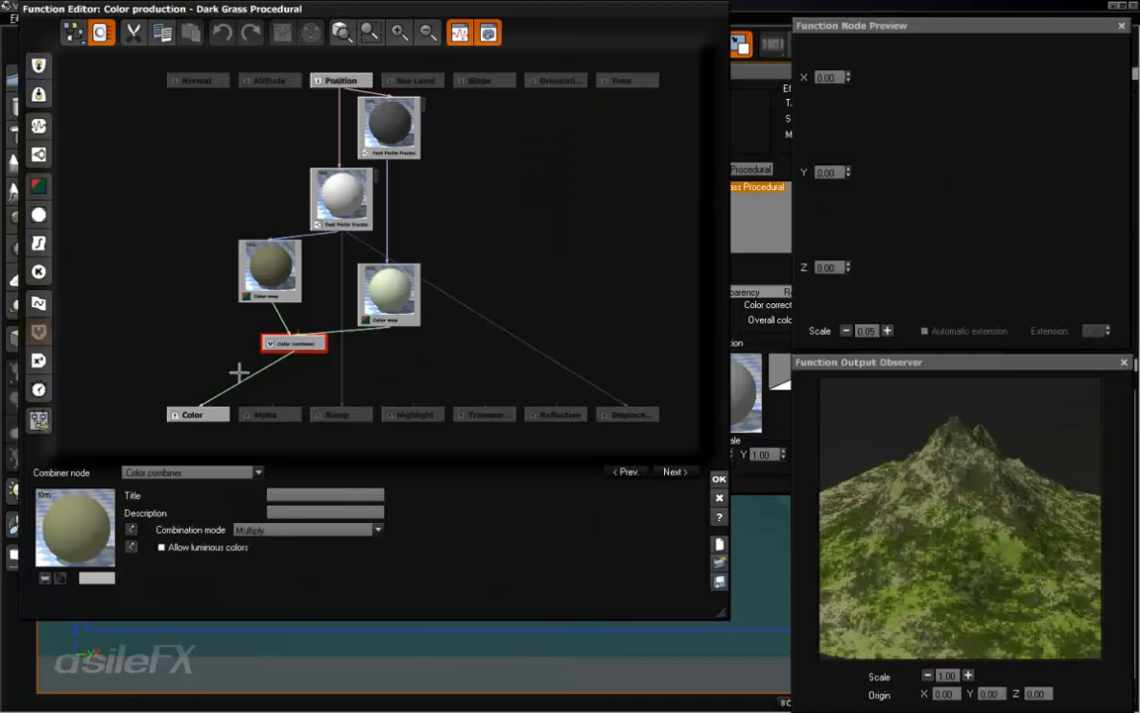
Examine the connection from Color combiner to Color in the node preview, shifting the preview's Z position to about 29.26
click(252, 373)
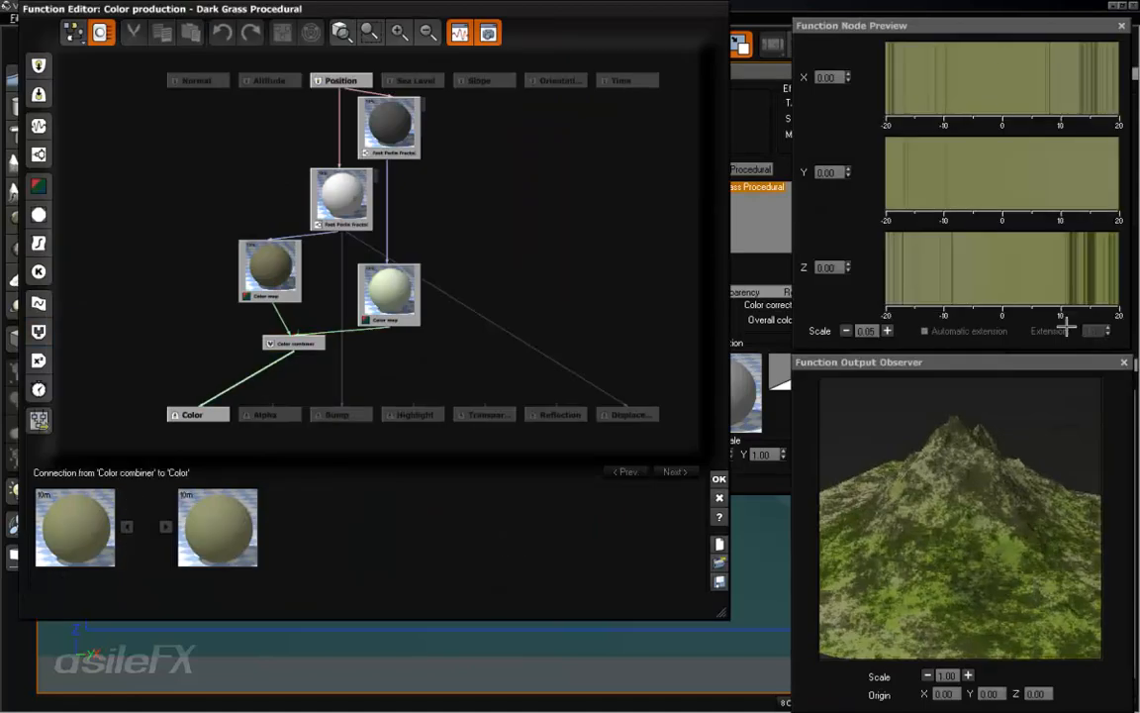
drag(1085, 279, 958, 284)
drag(911, 271, 917, 267)
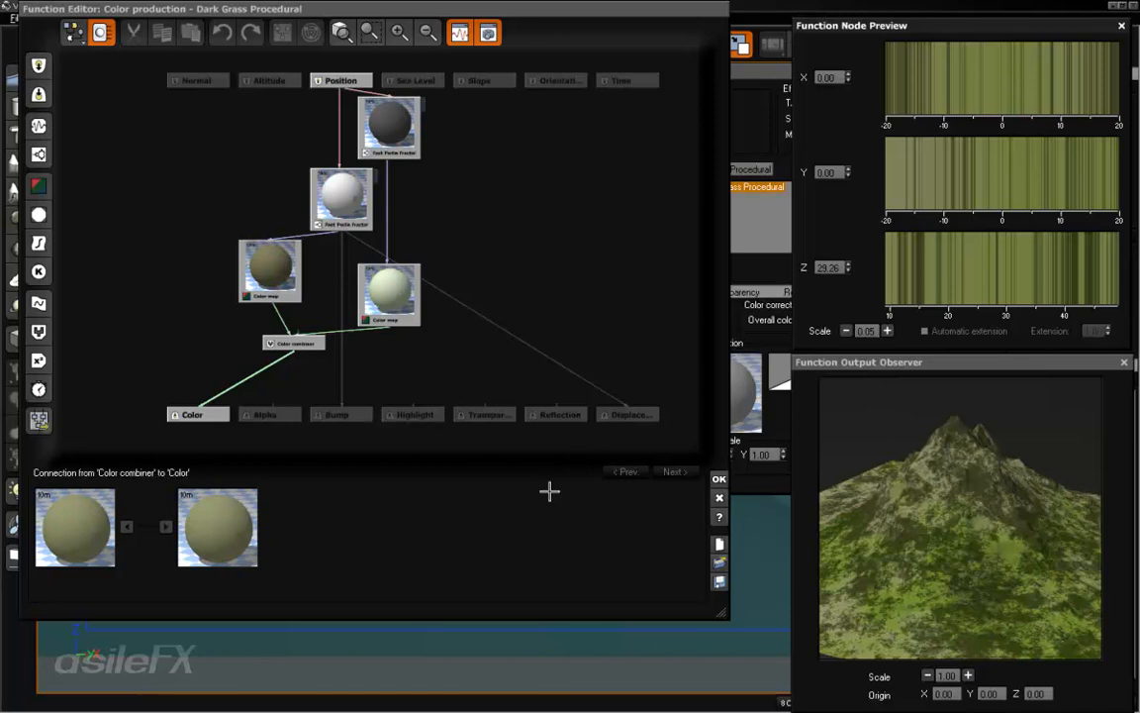
Move the Color combiner node directly above the Color output in the function graph
click(397, 33)
middle_drag(314, 418, 425, 259)
drag(346, 283, 166, 283)
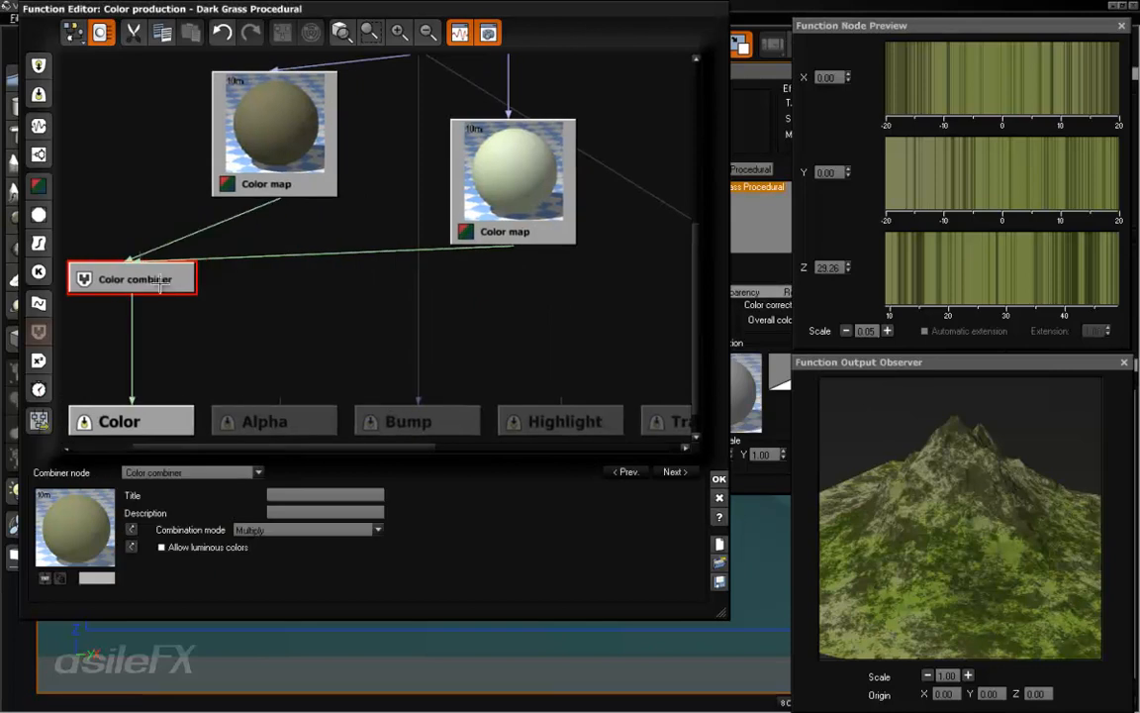
Shift the node preview's Z position to about 43.22 and examine the curves of the white Fast Perlin Fractal node
middle_drag(428, 267, 448, 485)
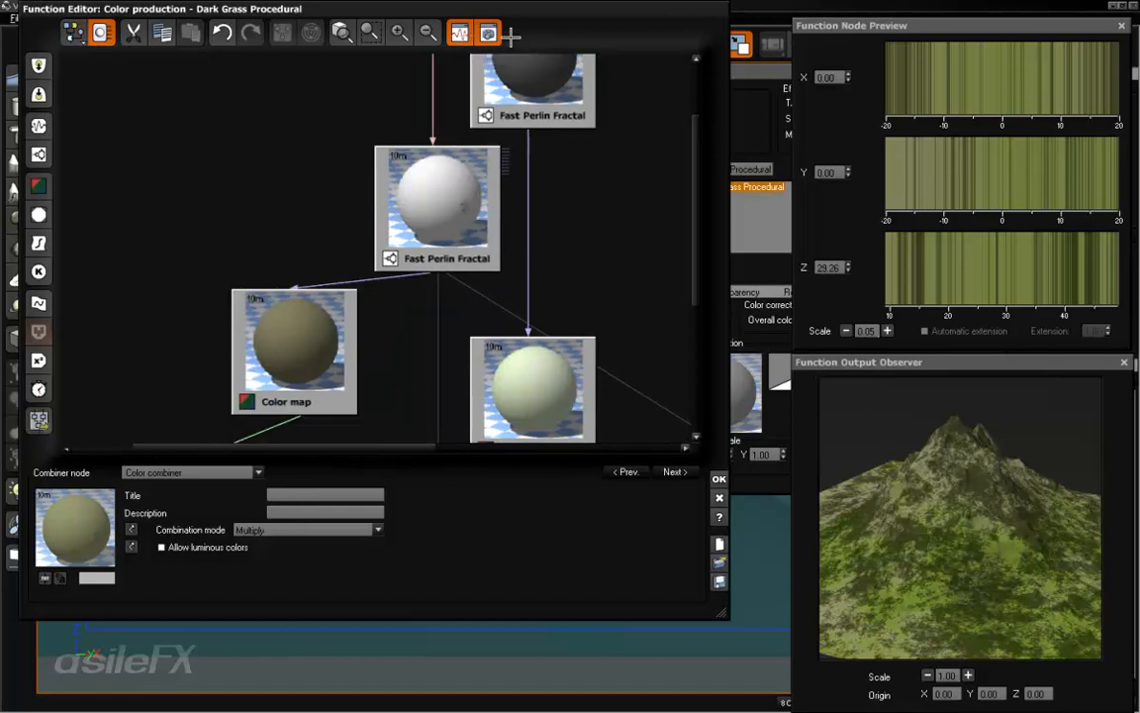
drag(1079, 282, 1017, 262)
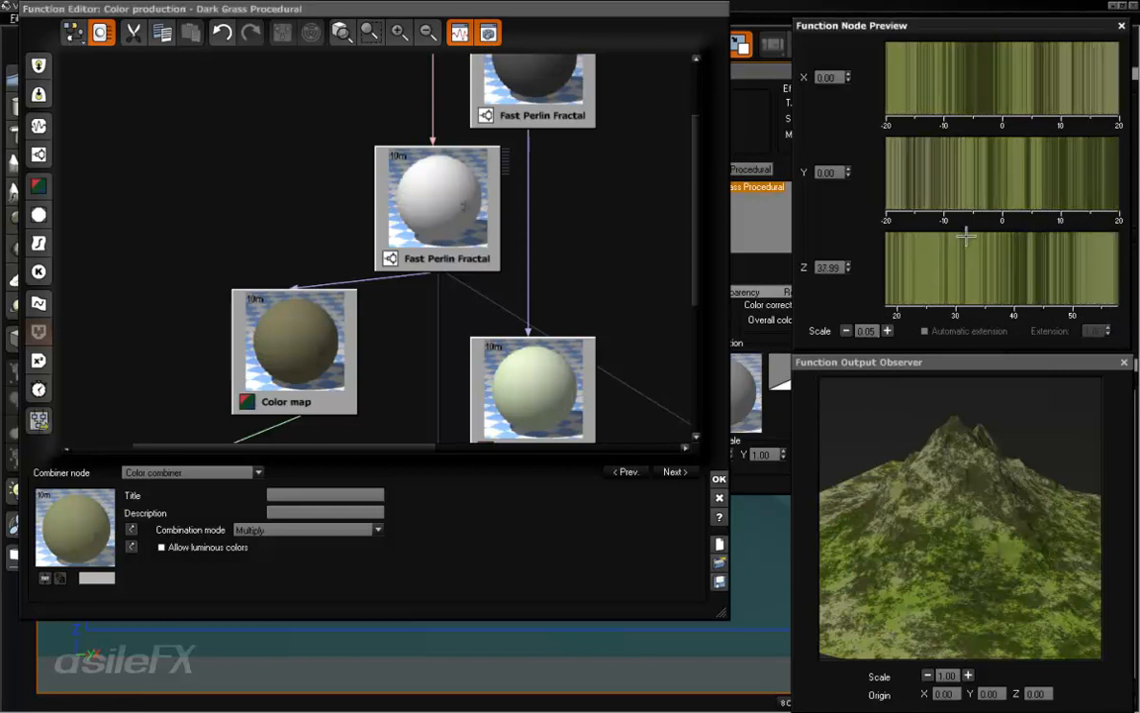
drag(934, 247, 969, 252)
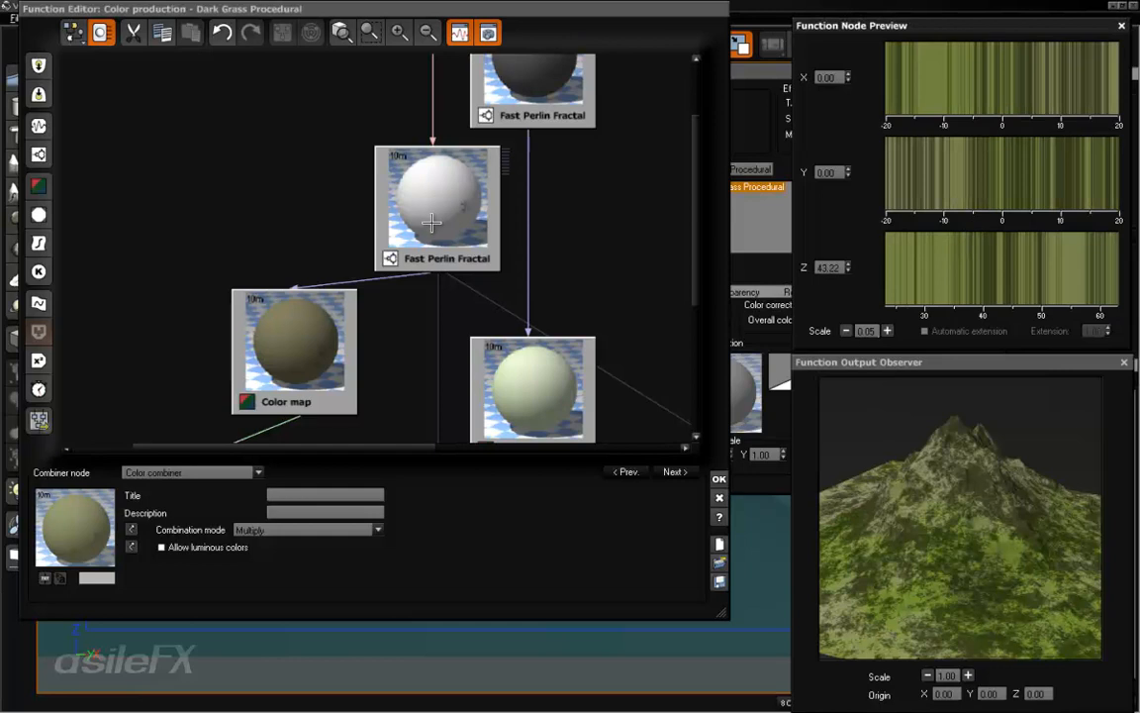
click(461, 183)
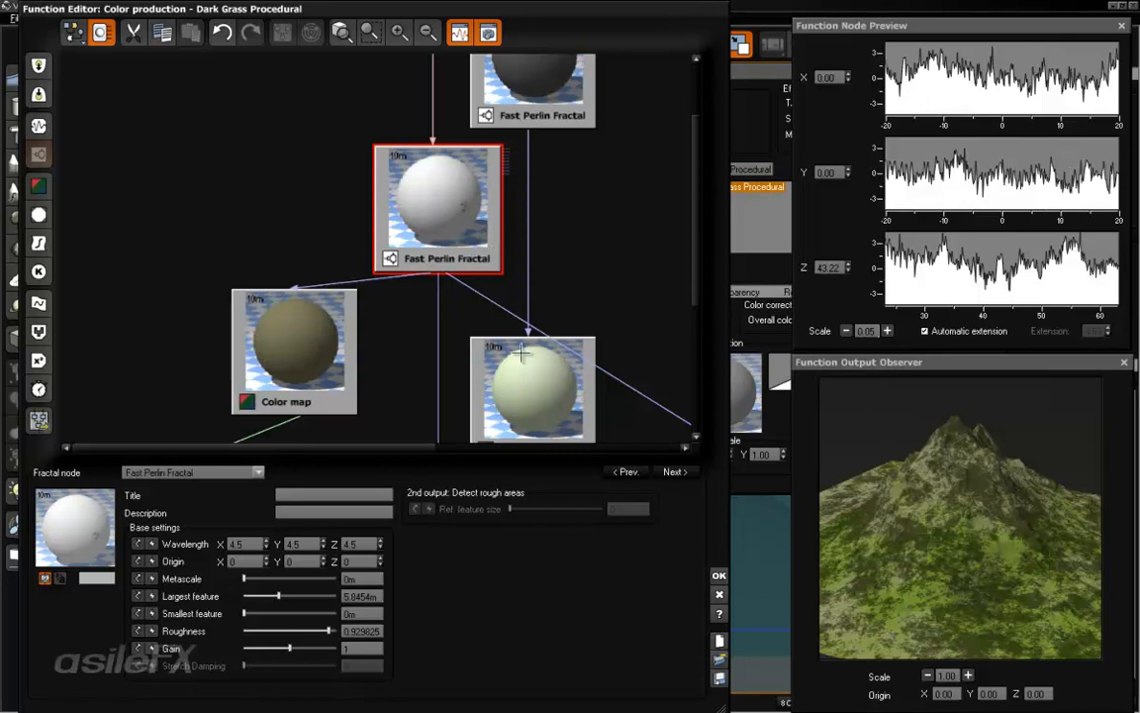
Inspect the brown Color map's gradient in the Color Map Editor, close it, and select the Fast Perlin Fractal feeding that node
drag(436, 360, 553, 259)
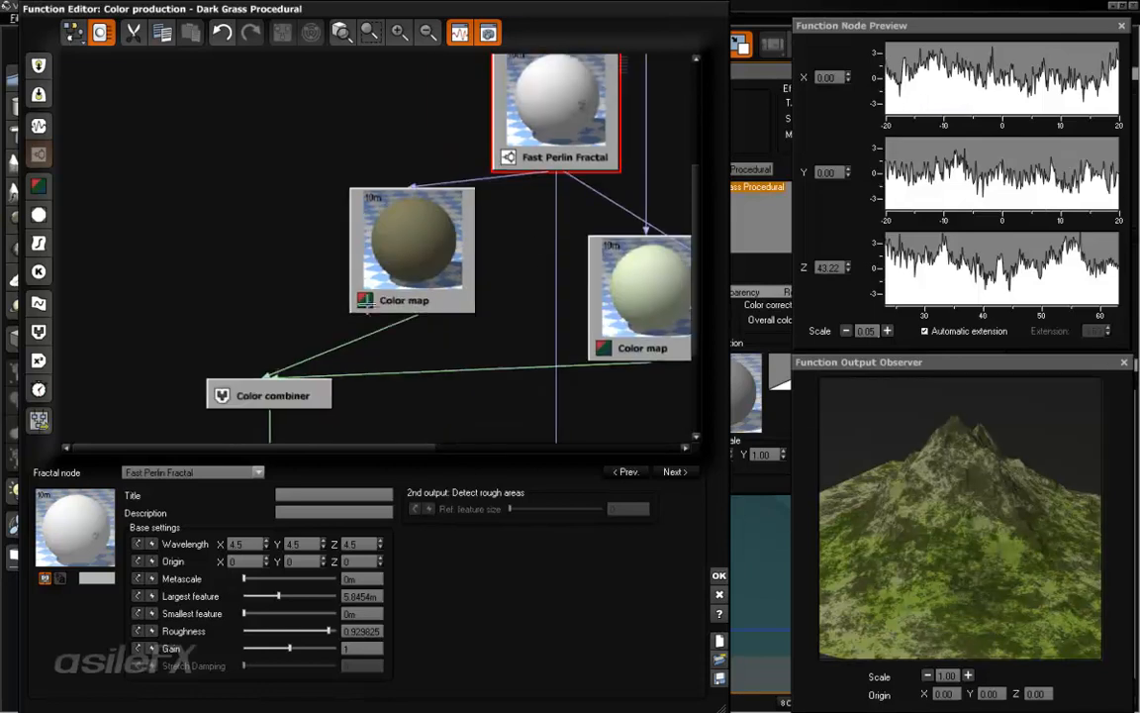
click(360, 245)
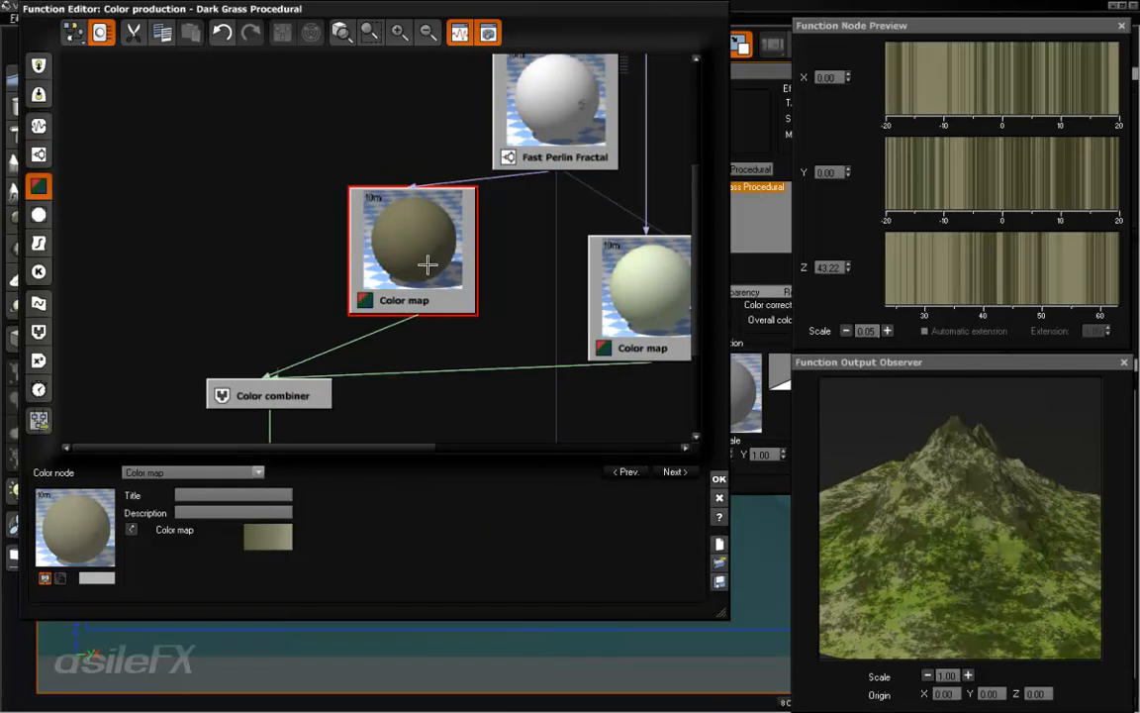
right_click(265, 536)
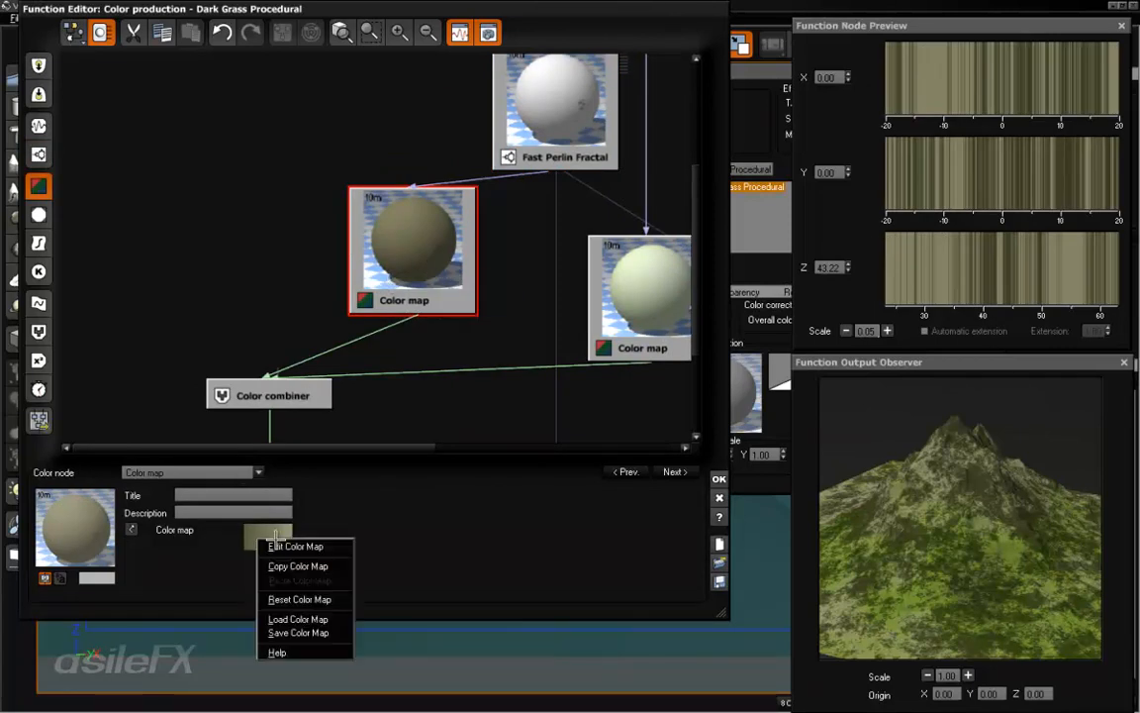
click(296, 546)
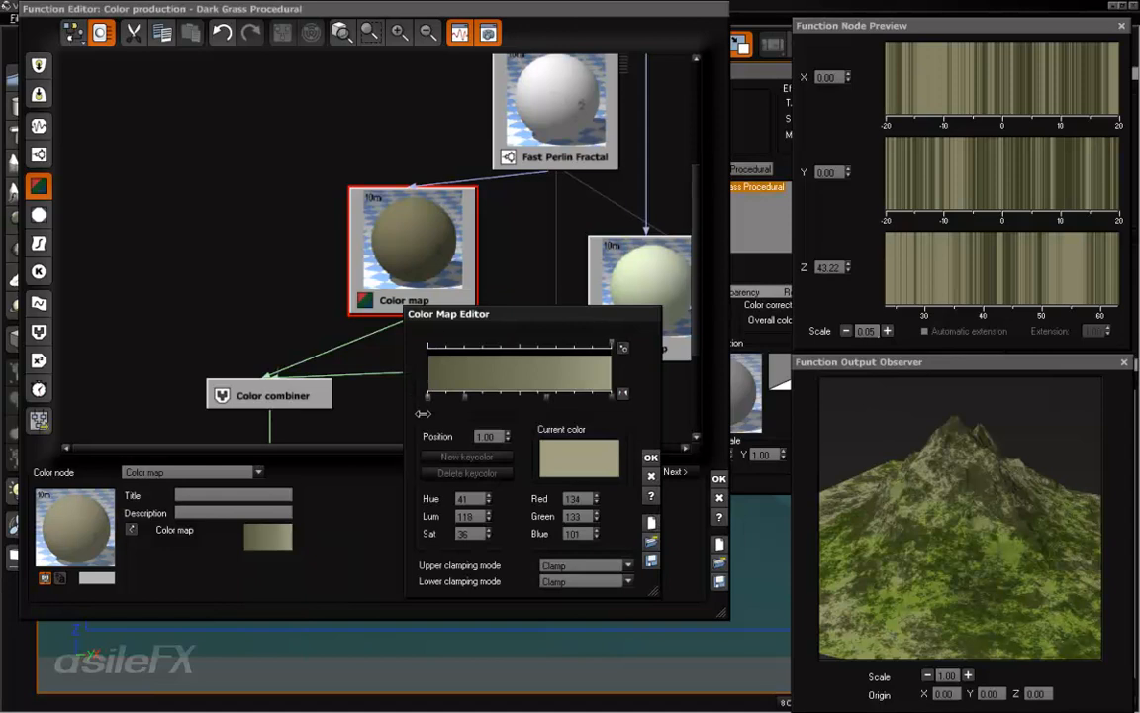
click(650, 475)
click(515, 99)
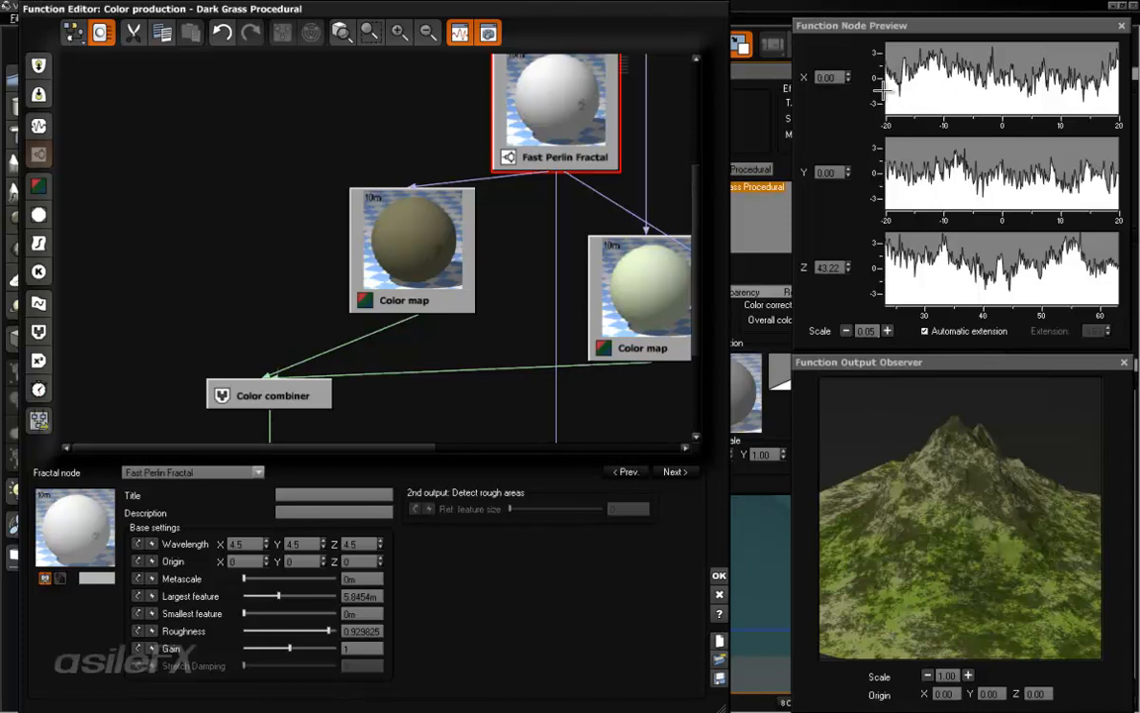
middle_drag(515, 229, 441, 178)
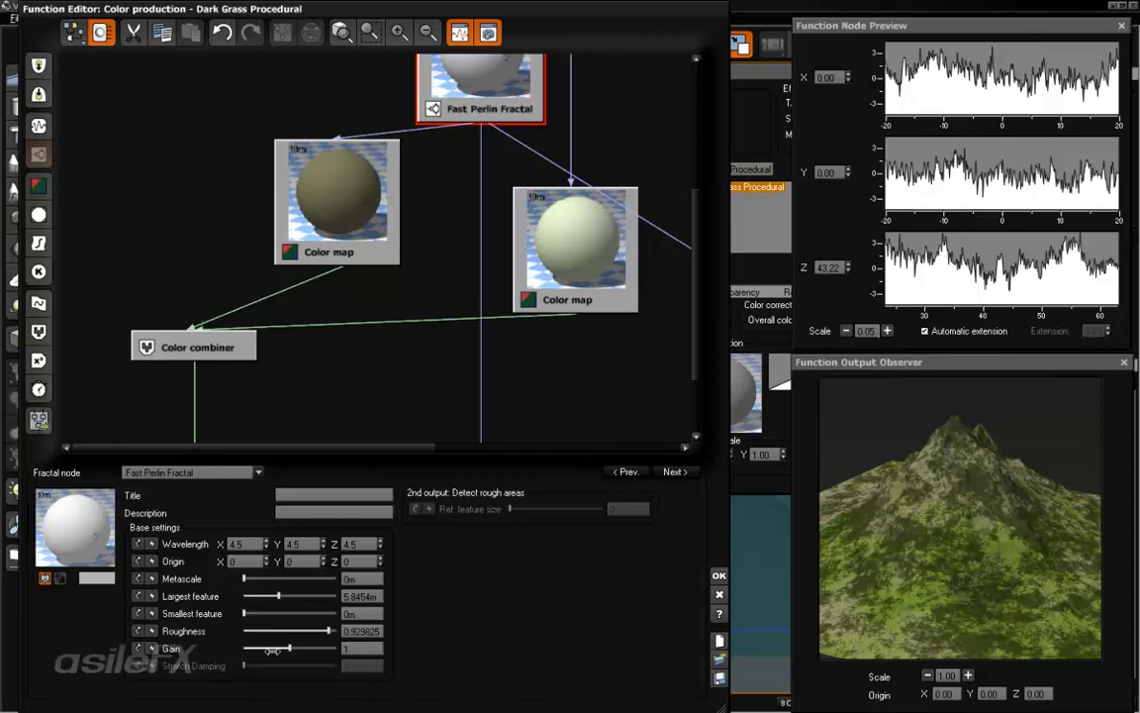
Try Gain values of about 0.33, 0.73 and 10 on the white Fast Perlin Fractal and compare the terrain previews
mouse_move(272, 649)
mouse_down()
mouse_move(315, 648)
mouse_move(268, 647)
mouse_up()
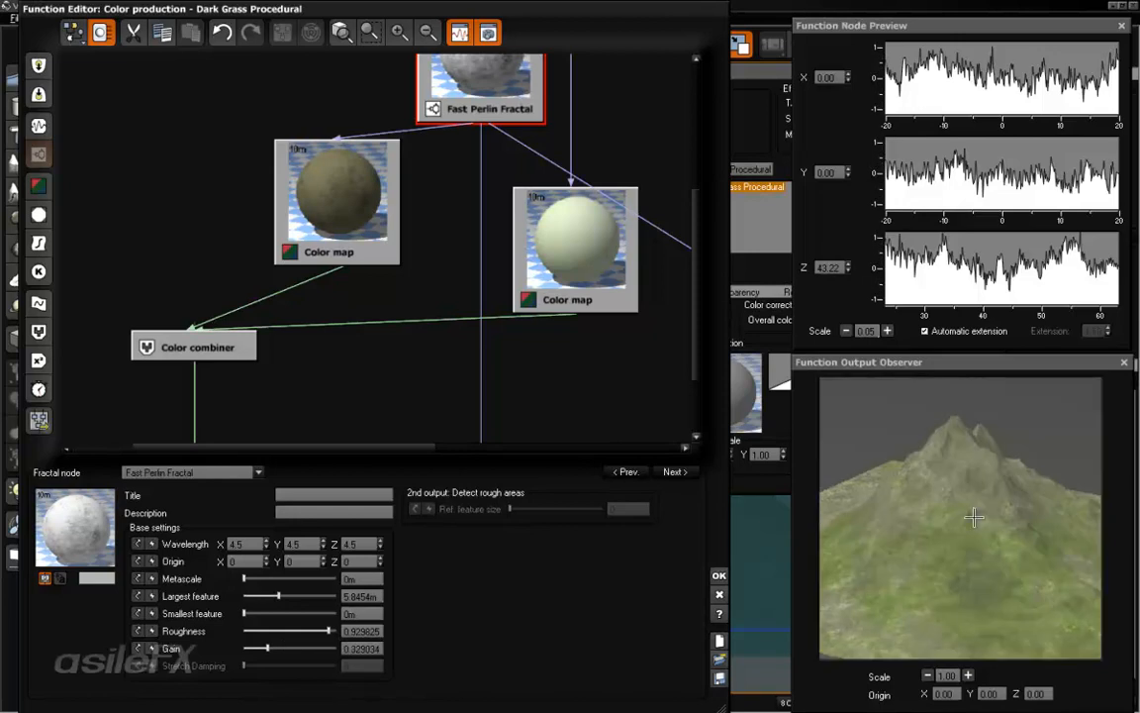
drag(286, 651, 301, 648)
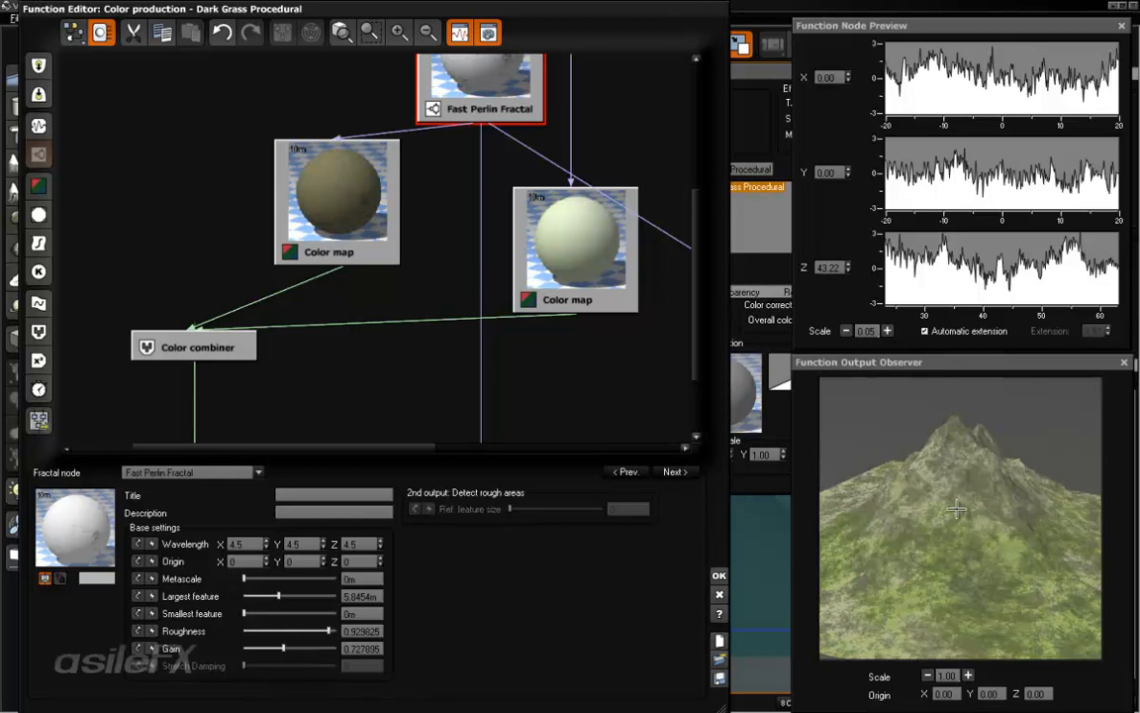
drag(287, 648, 336, 648)
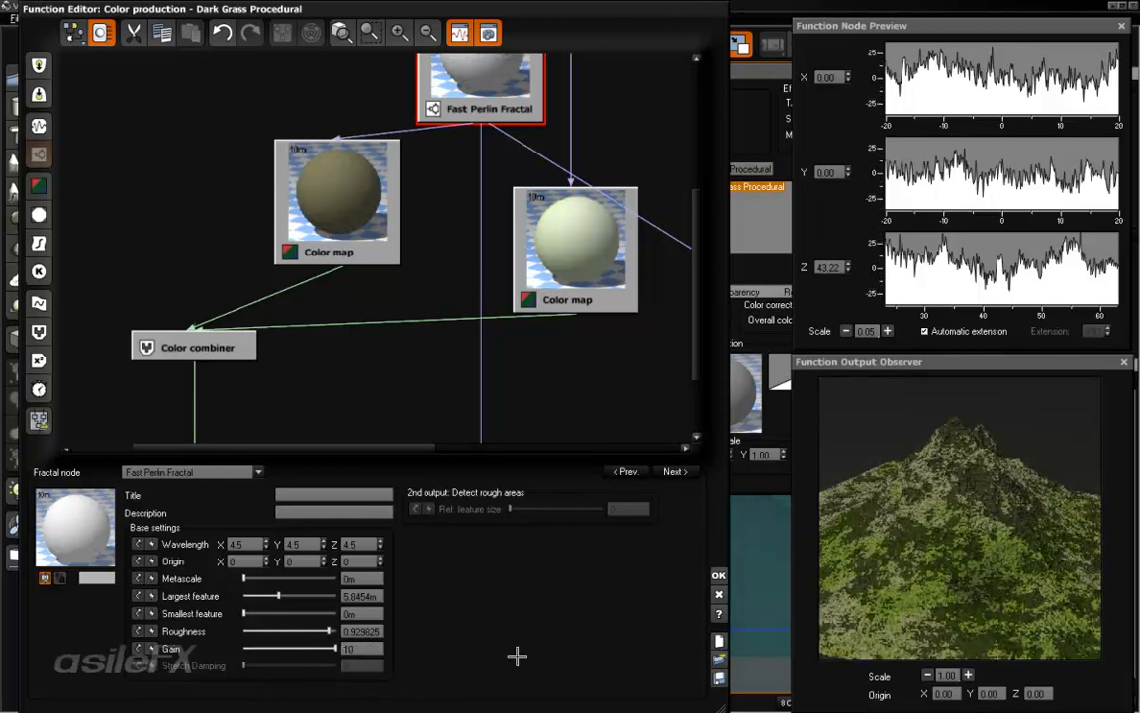
drag(332, 645, 283, 648)
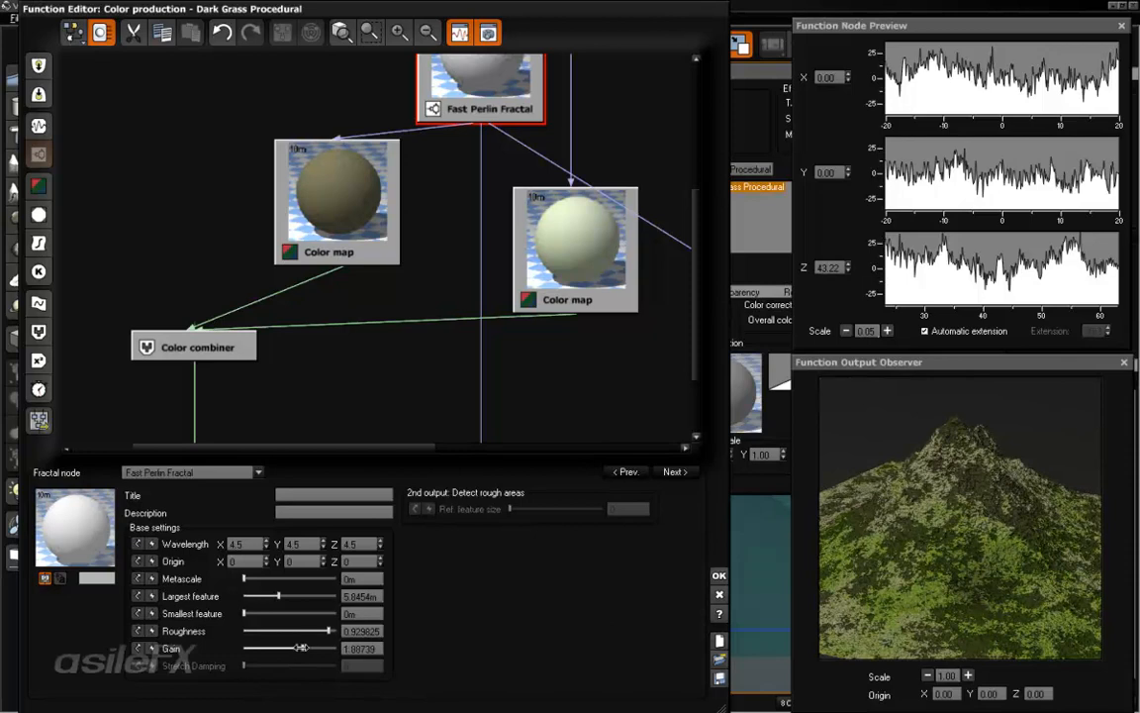
Set the white Fast Perlin Fractal's Gain to 0.65
click(360, 649)
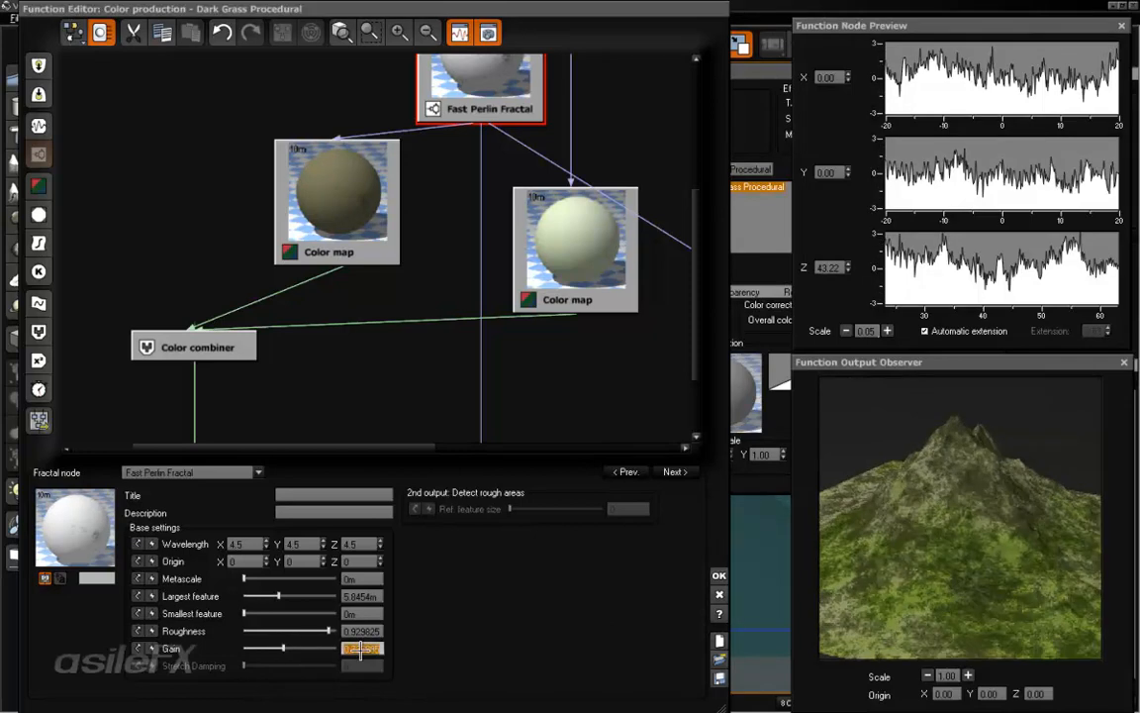
text(0.65)
key(Return)
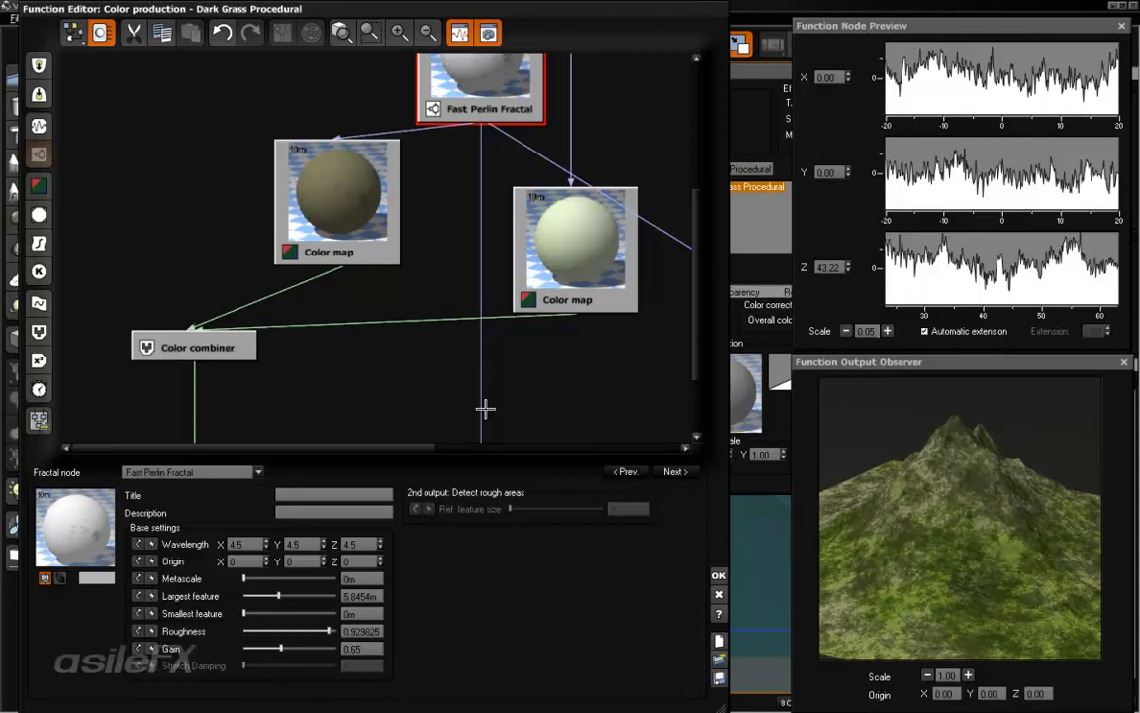
Reduce the dark Fast Perlin Fractal's smallest feature to about 4.63 mm and accept the function and material changes
click(517, 220)
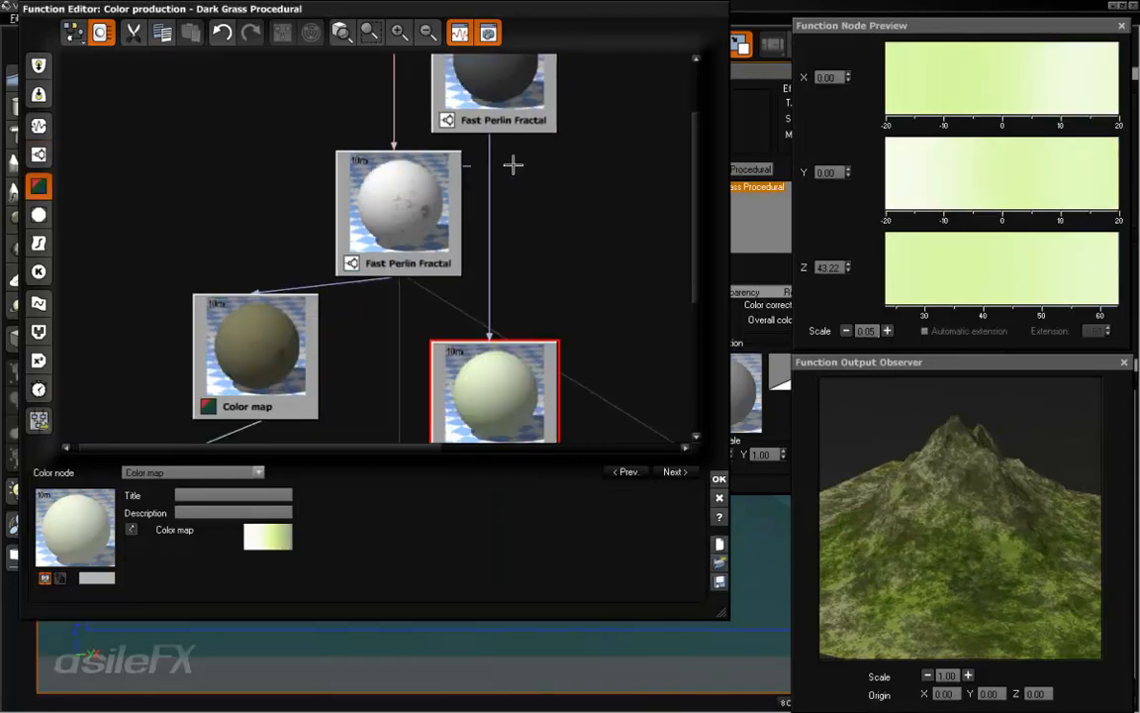
scroll(467, 114, up, 1)
click(514, 146)
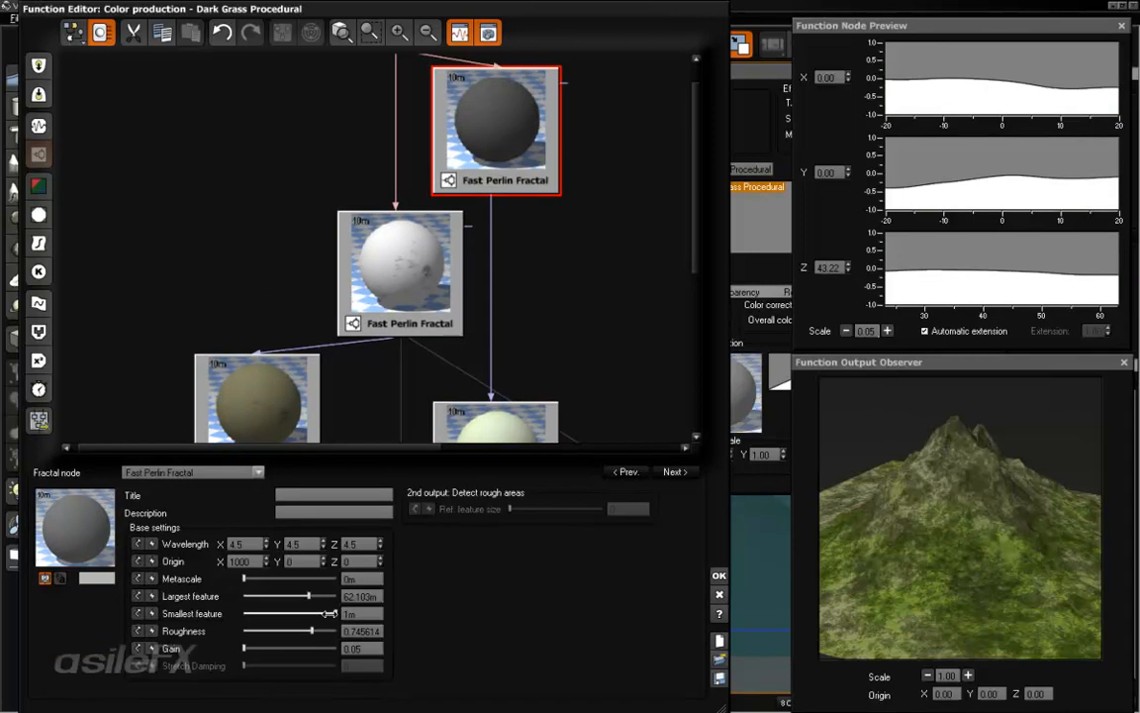
drag(330, 614, 338, 614)
drag(331, 613, 278, 605)
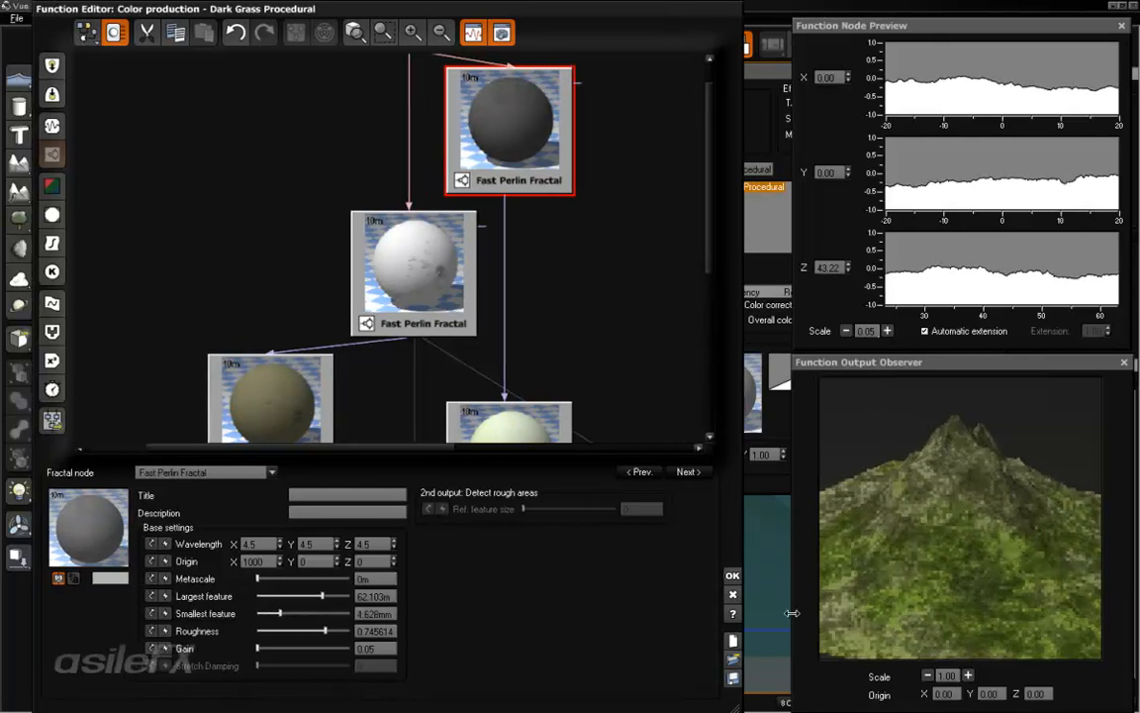
click(732, 575)
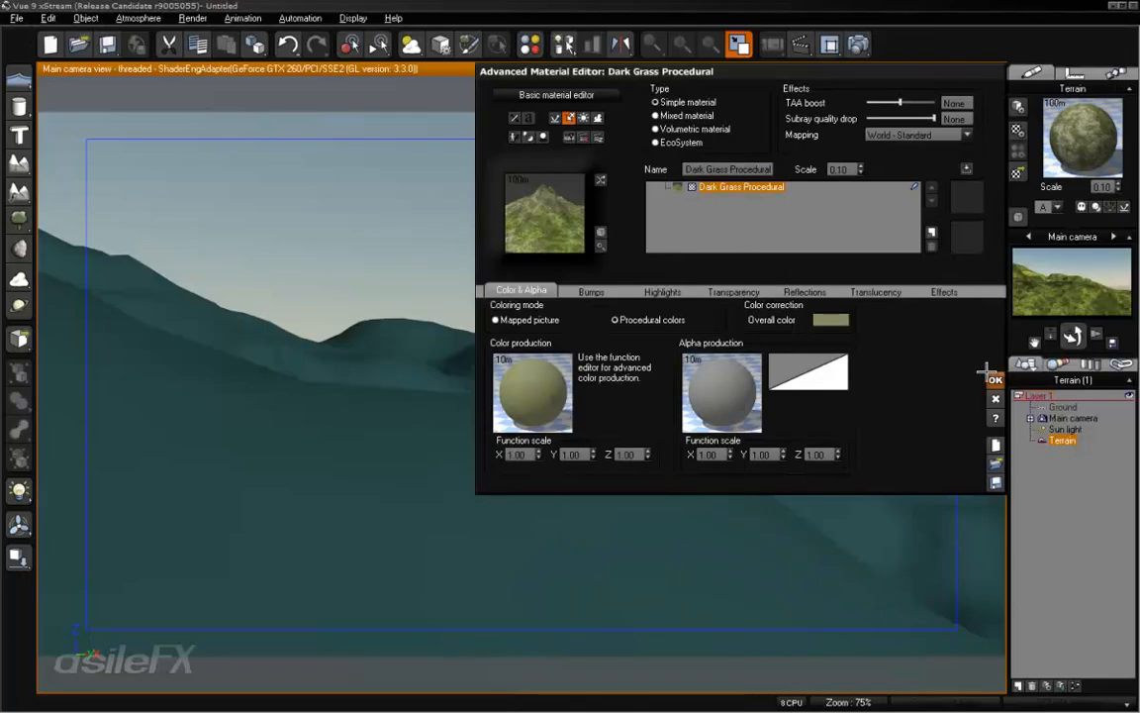
click(996, 380)
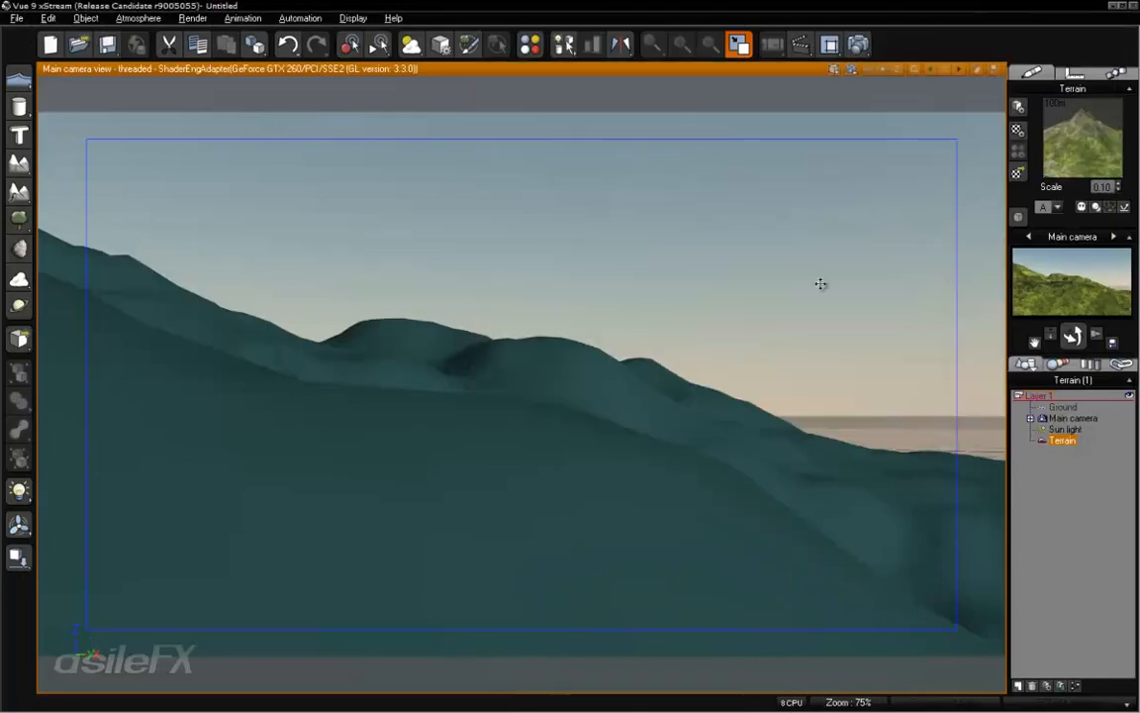
Render the camera view to screen at Final quality and 800x450, and close the render after checking it
click(773, 43)
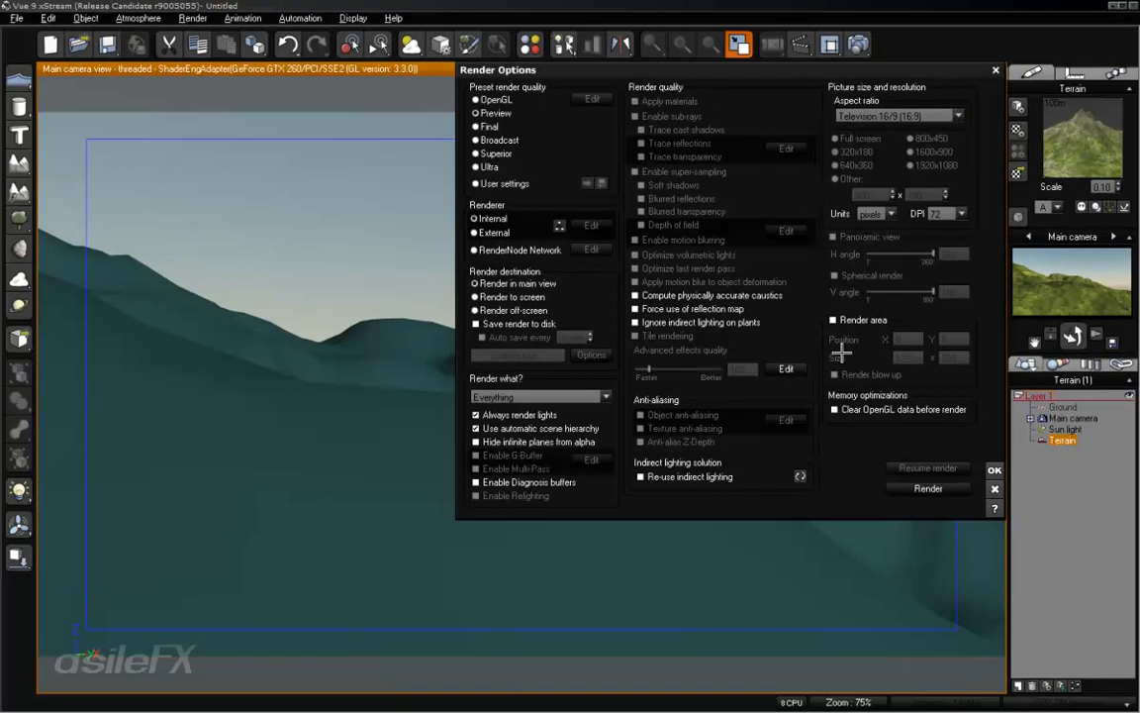
click(488, 127)
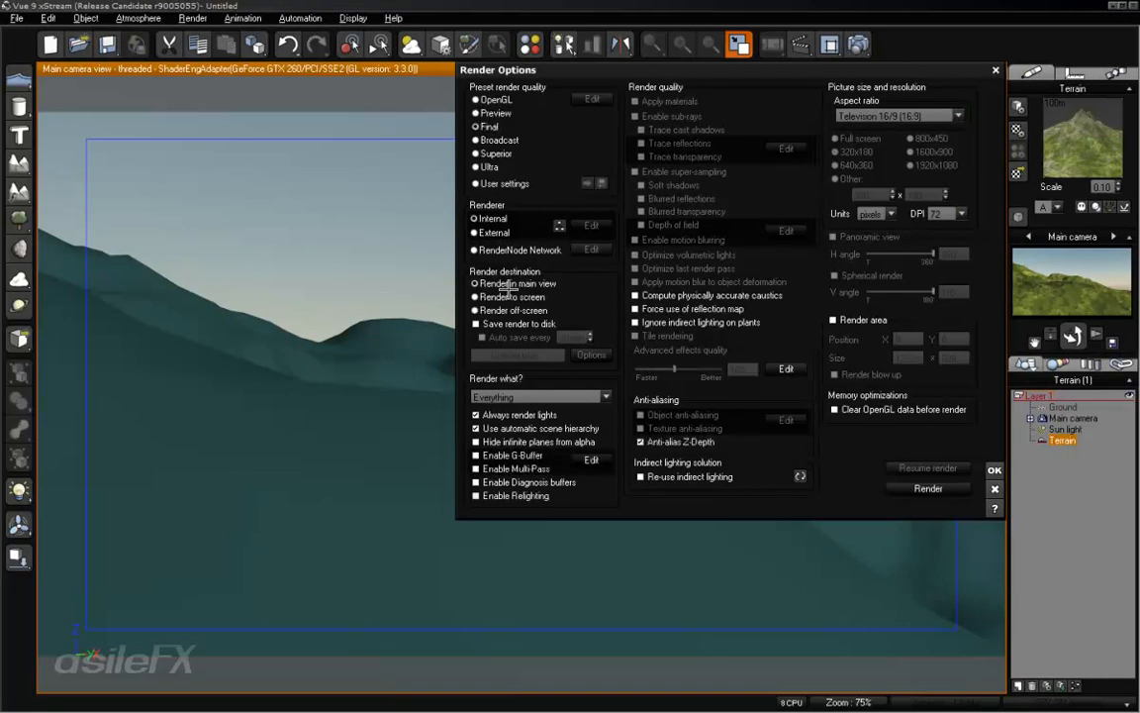
click(484, 296)
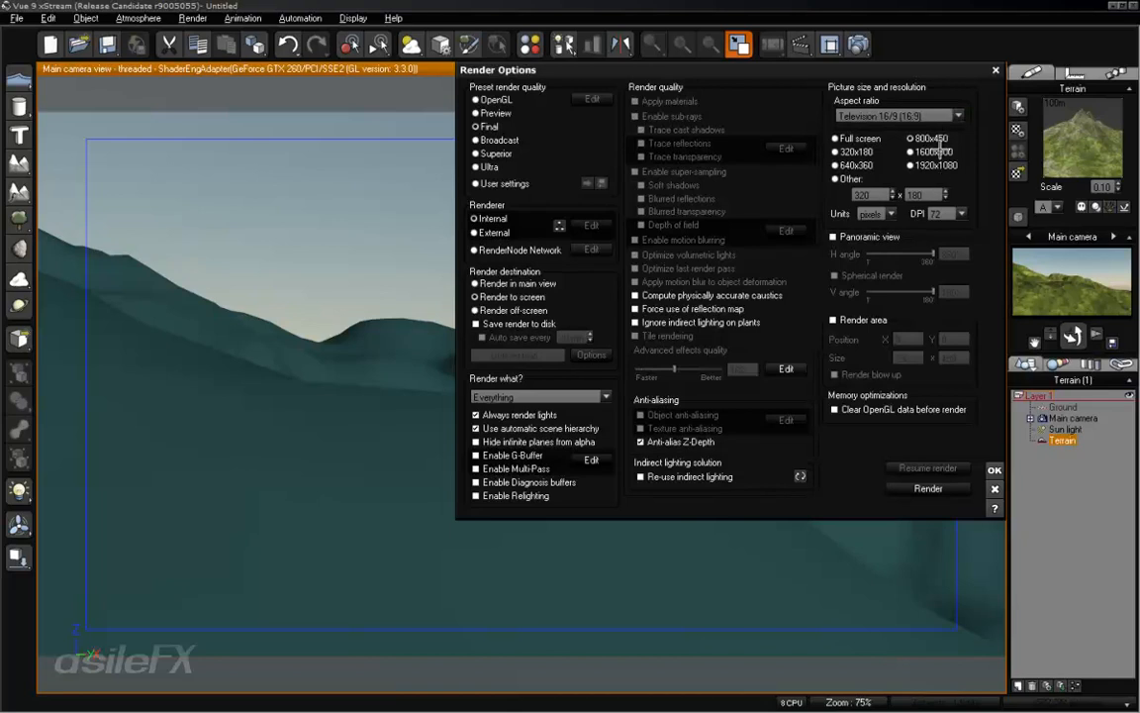
click(927, 488)
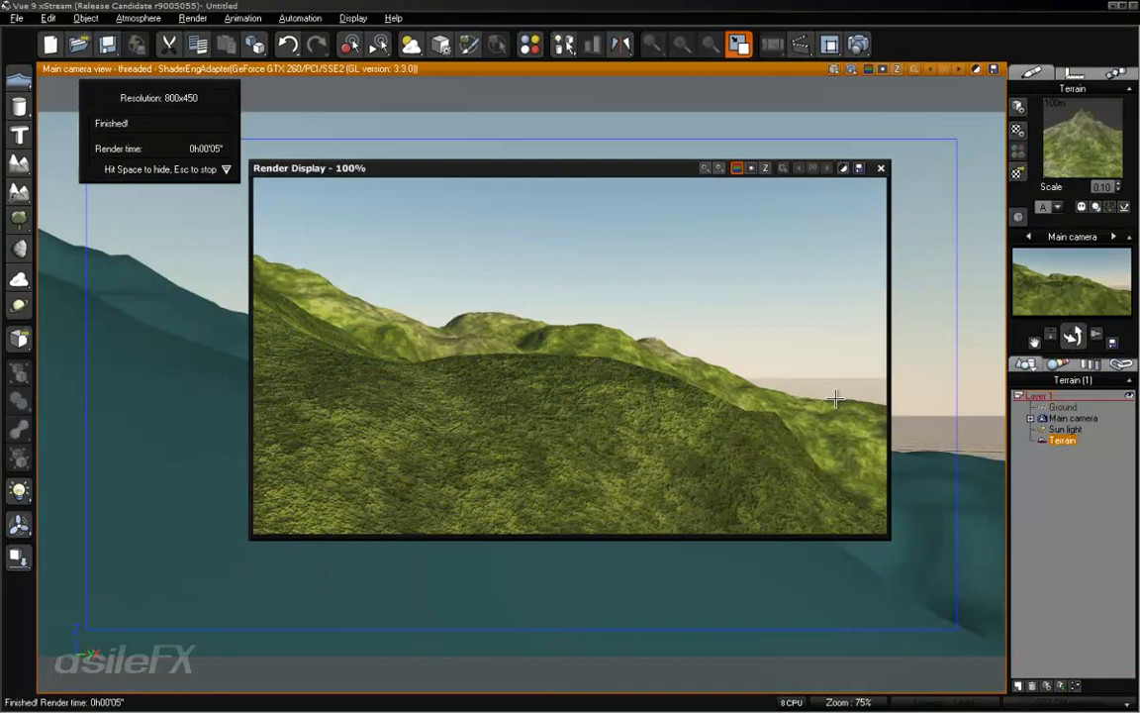
click(881, 167)
In the terrain material's color function, raise the white Fast Perlin Fractal's smallest feature to about 1.985 cm and accept the changes
double_click(1074, 156)
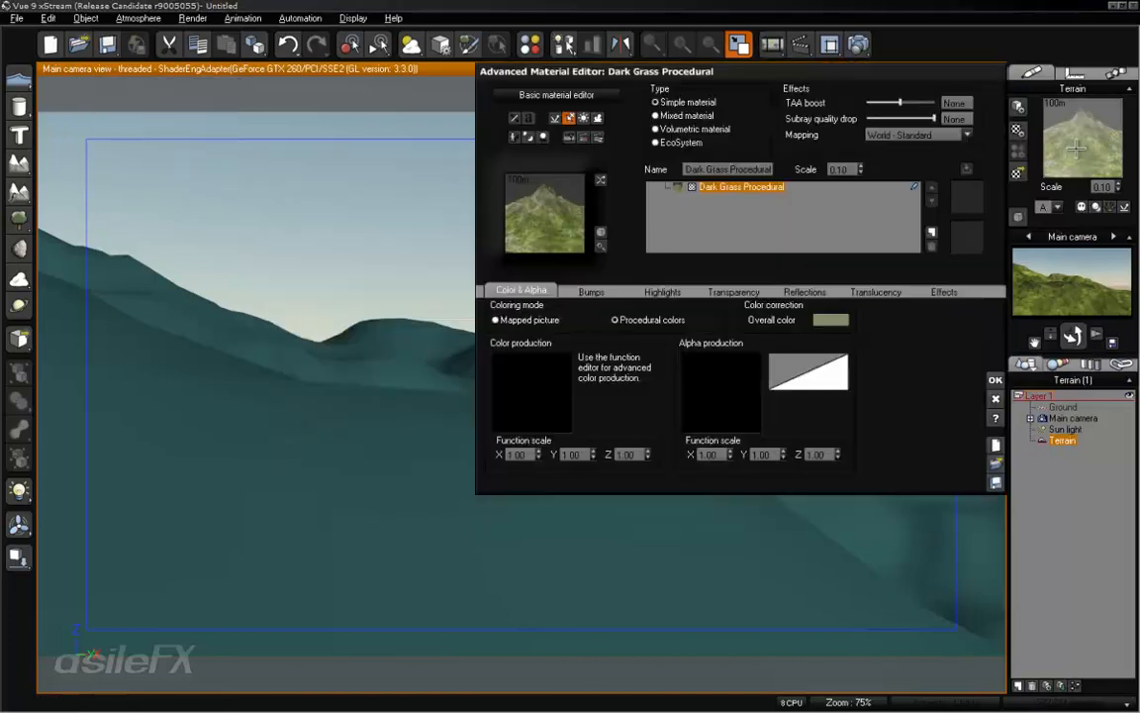
right_click(525, 396)
click(559, 404)
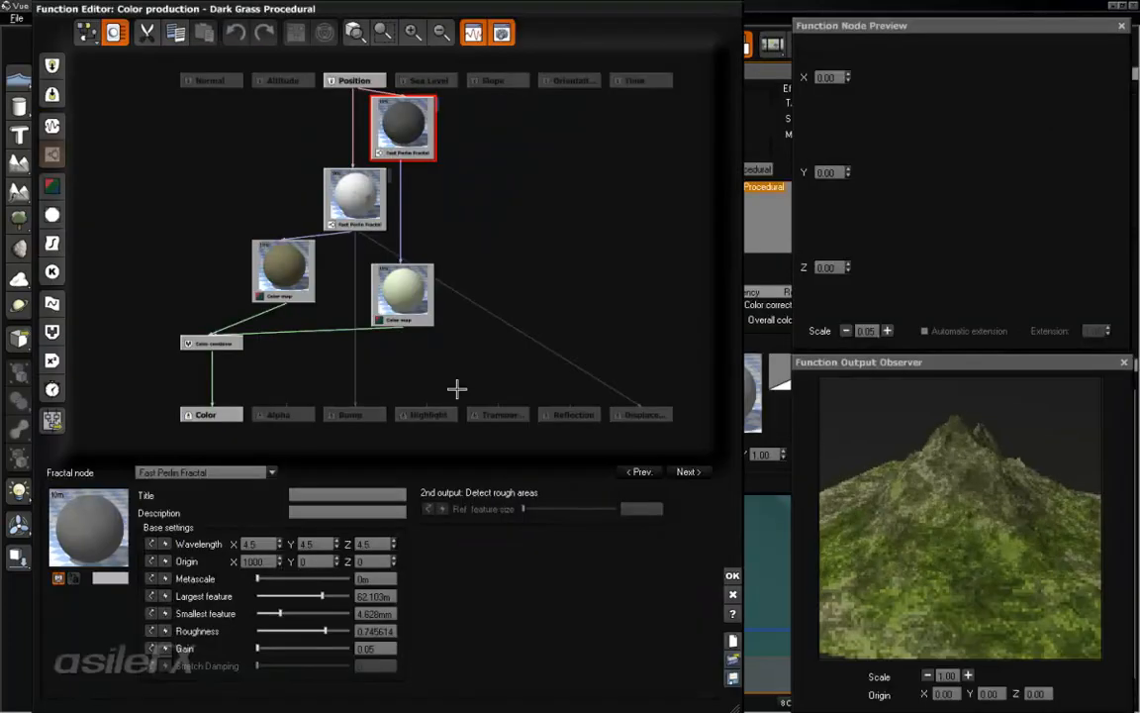
click(360, 208)
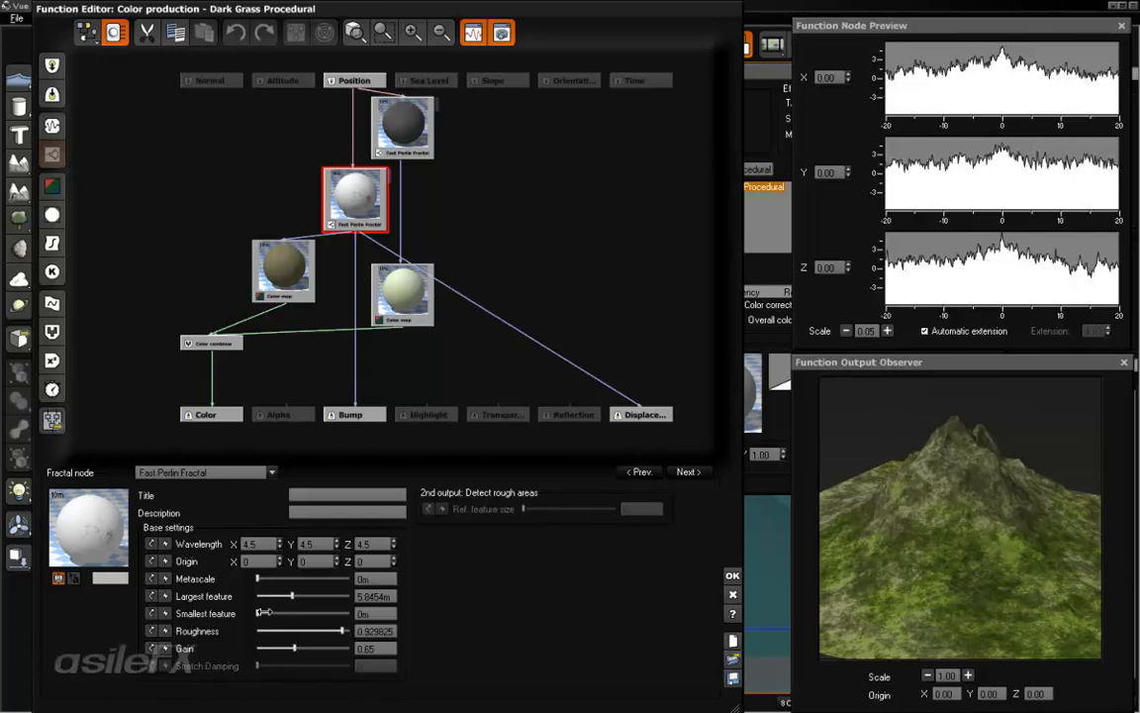
drag(262, 613, 297, 613)
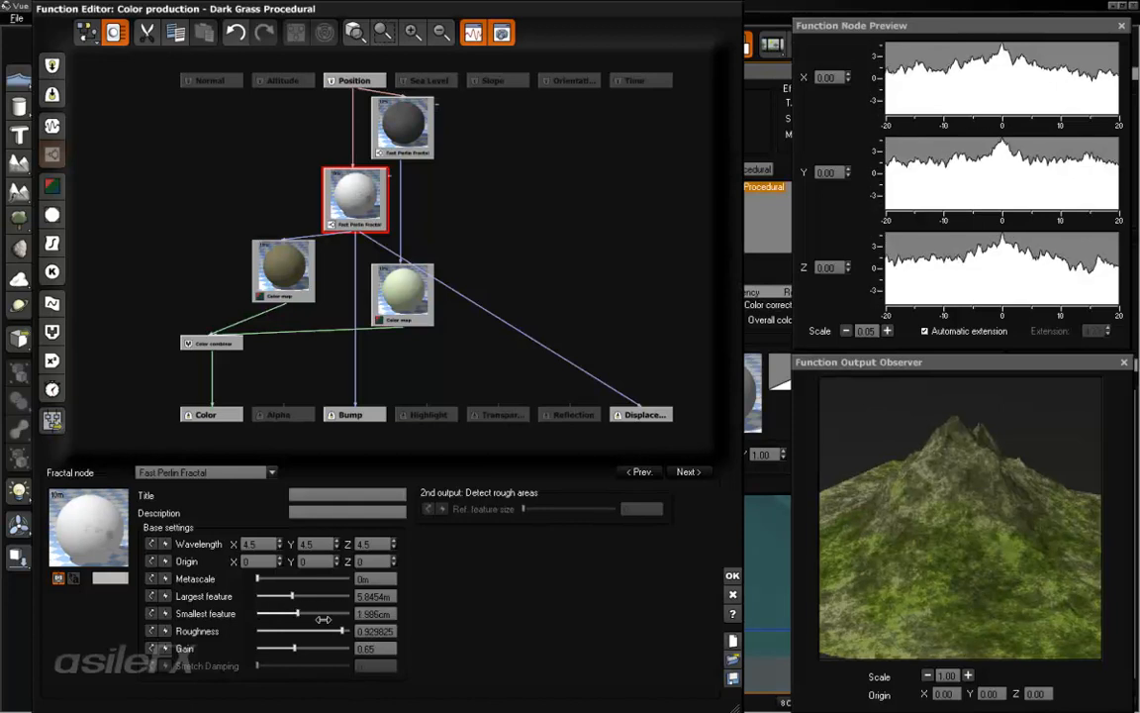
click(734, 574)
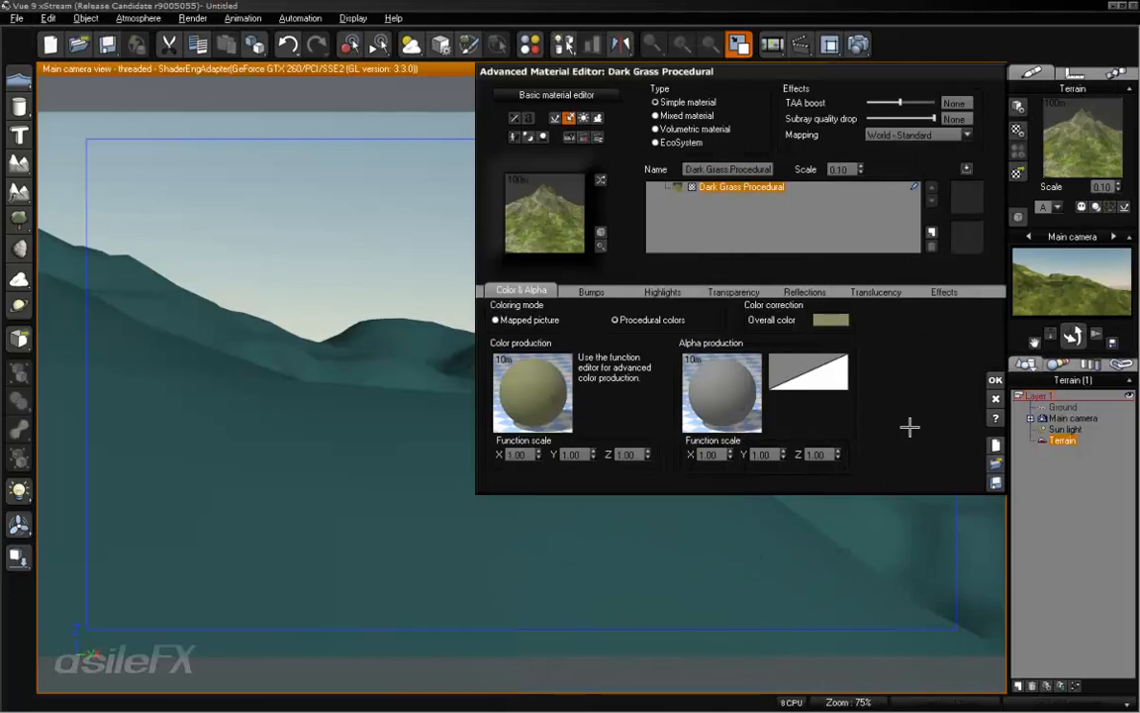
click(996, 379)
Re-render the camera view with the same render settings to check the revised grass material, and close the result
click(773, 43)
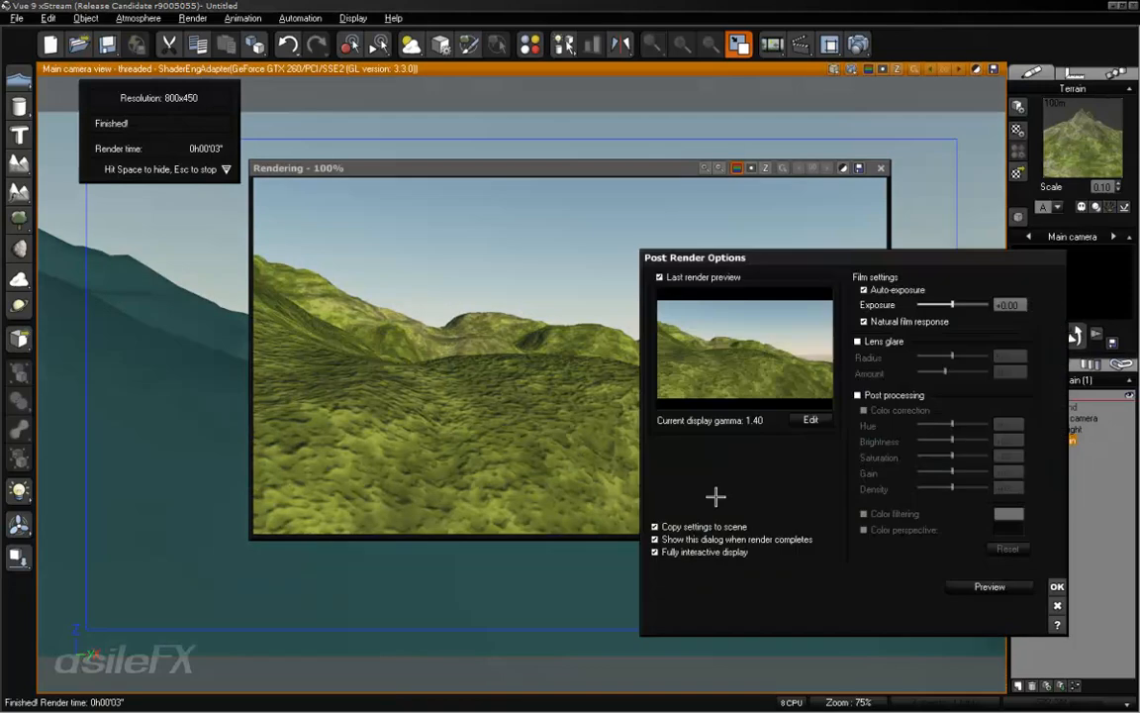
click(1055, 586)
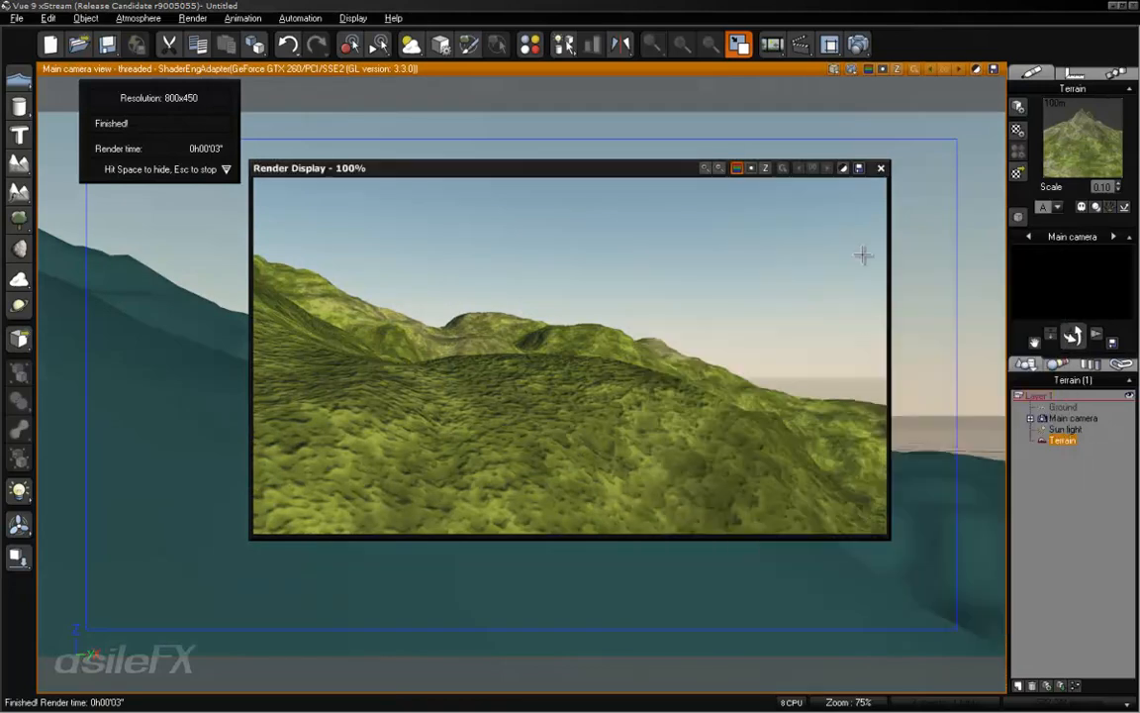
click(880, 168)
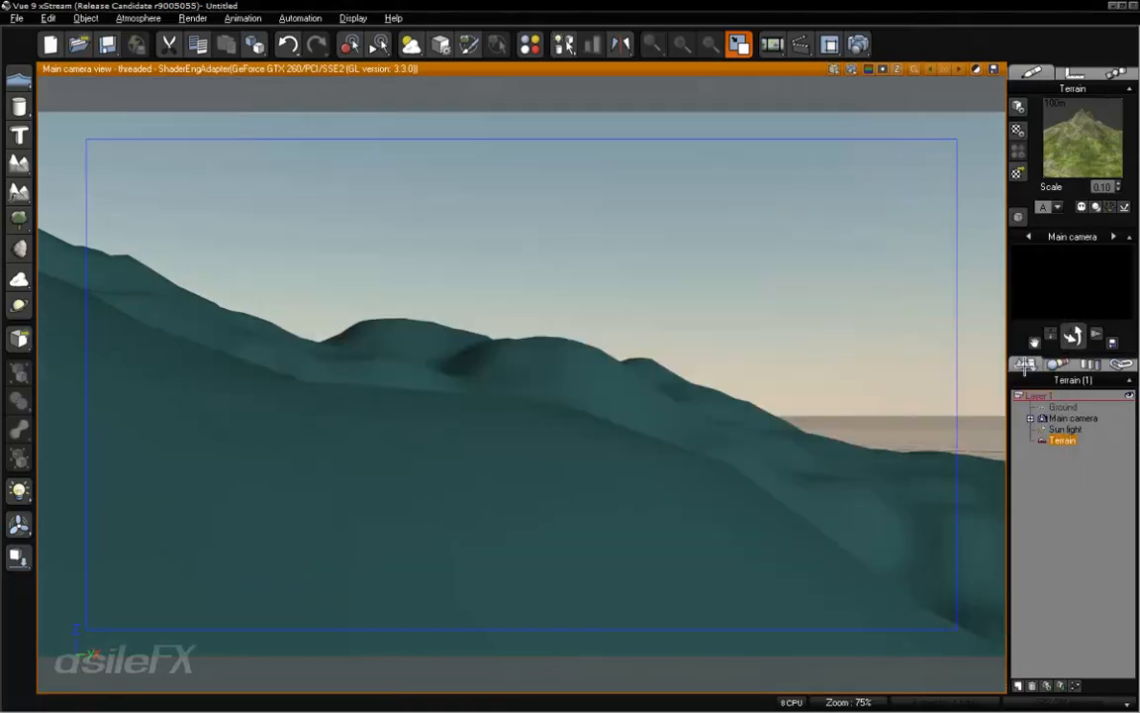
Deselect the terrain and move and turn the main camera so the hillside slopes fill more of the frame
click(1089, 484)
drag(1050, 333, 1050, 305)
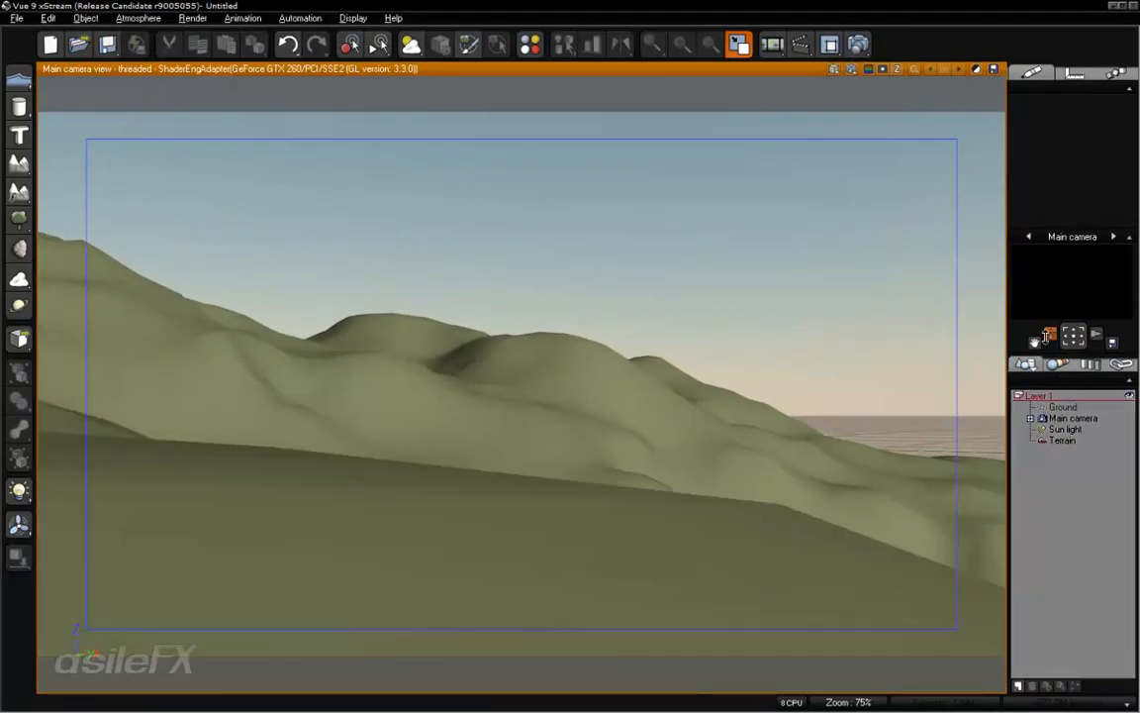
right_drag(931, 304, 628, 433)
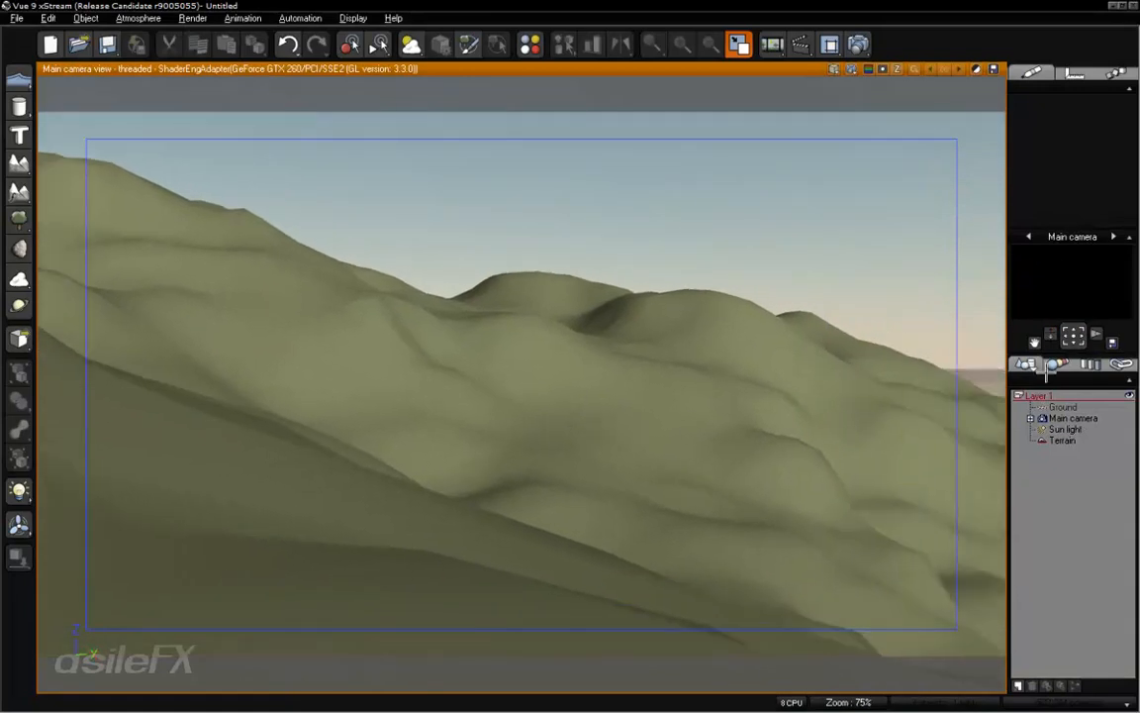
mouse_move(1034, 343)
mouse_down()
mouse_move(999, 322)
mouse_move(1031, 340)
mouse_up()
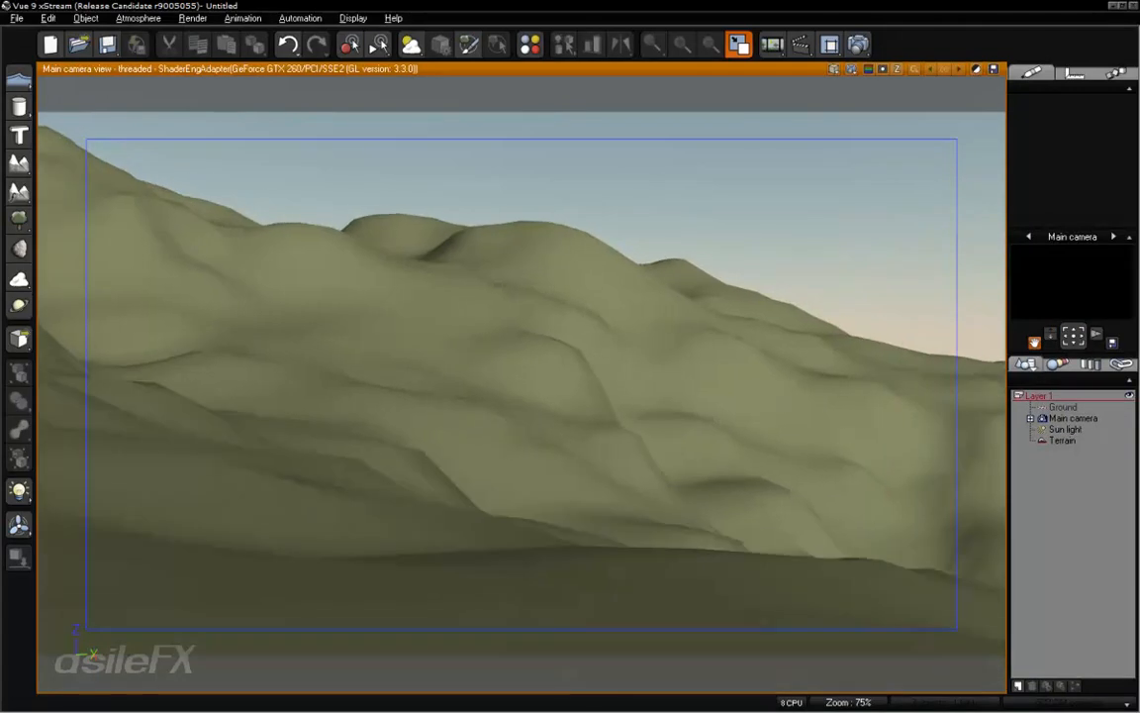
right_drag(592, 466, 560, 478)
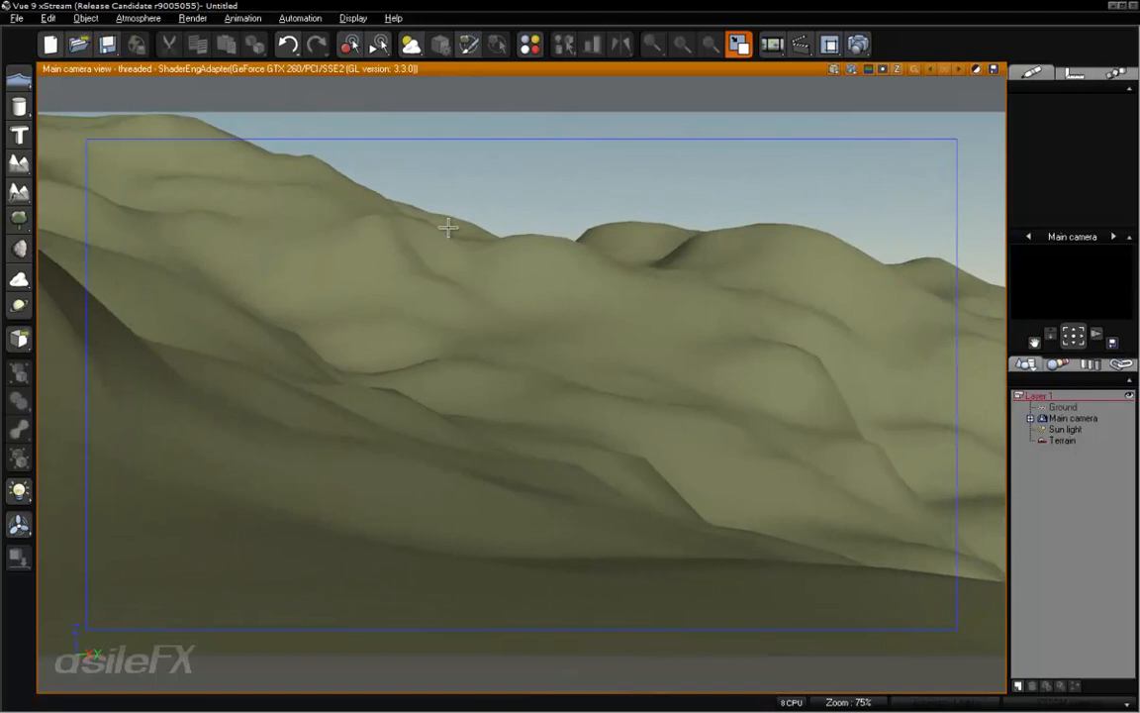
mouse_move(580, 473)
right_down()
mouse_move(611, 489)
mouse_move(598, 485)
right_up()
click(1057, 264)
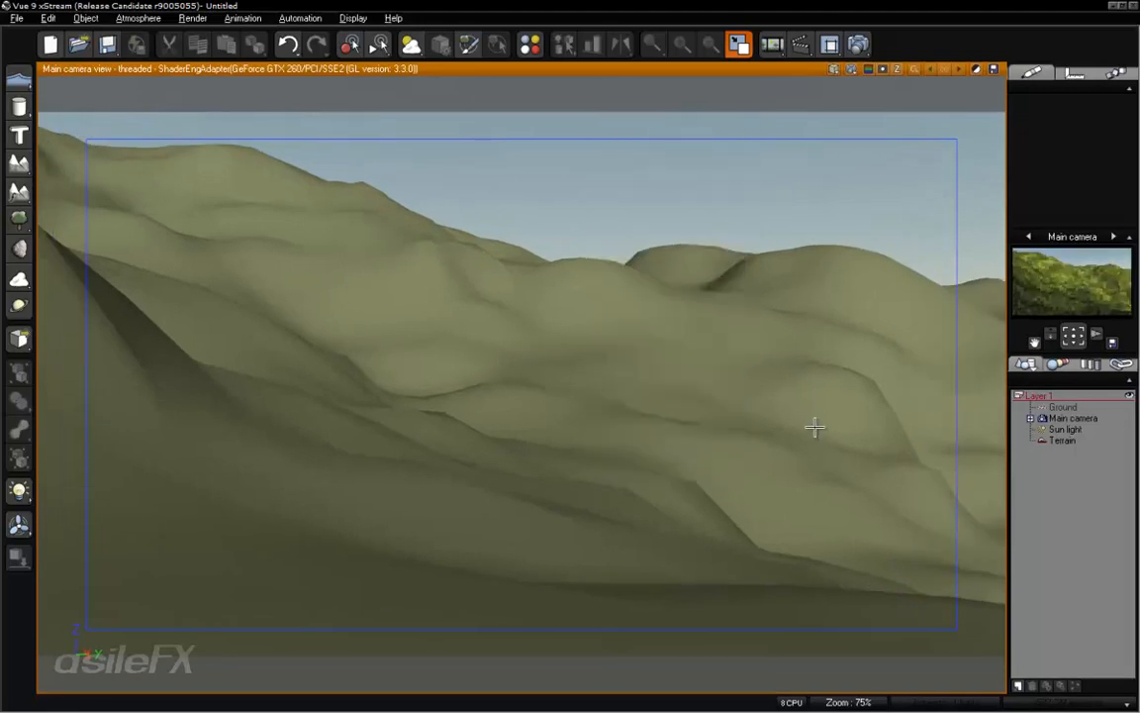
Set the main camera's height to 1.6 m and re-aim it at the hills
click(1070, 417)
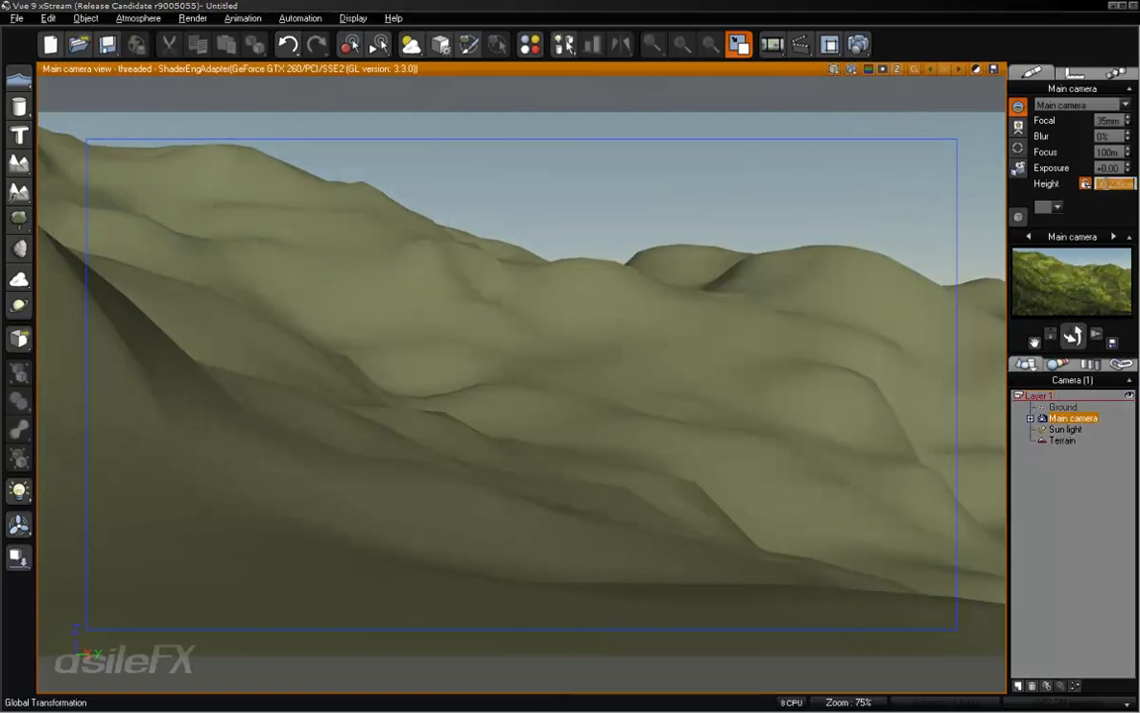
text(1.6)
key(Return)
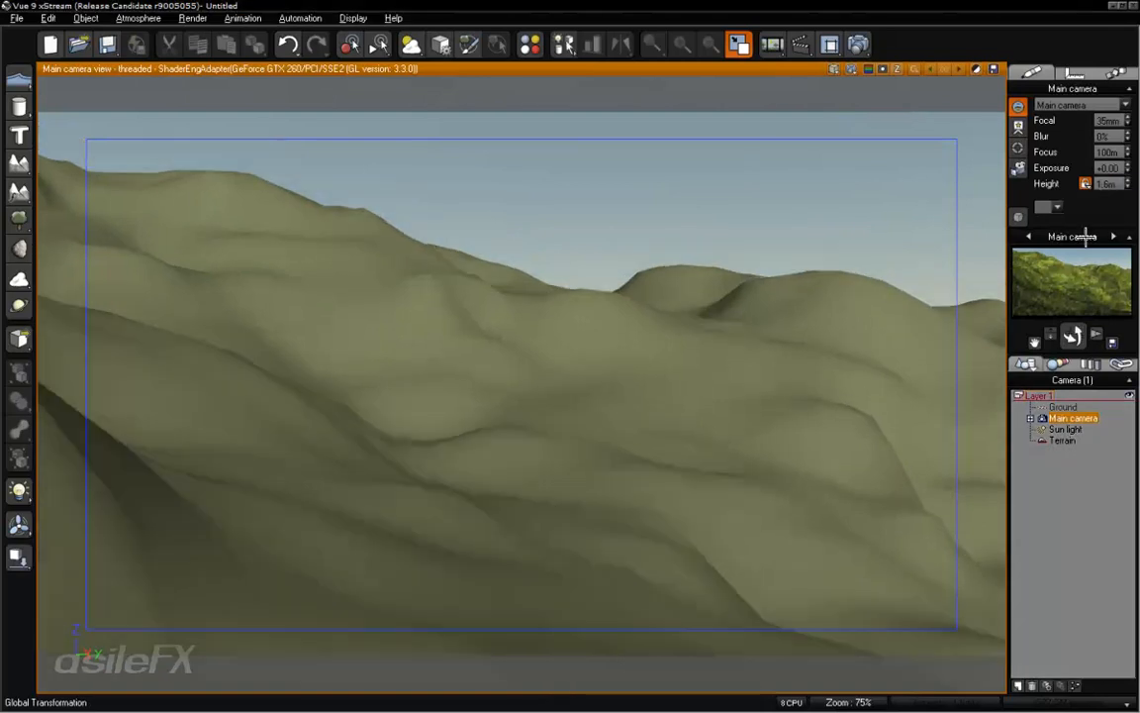
click(1087, 486)
right_drag(405, 438, 369, 425)
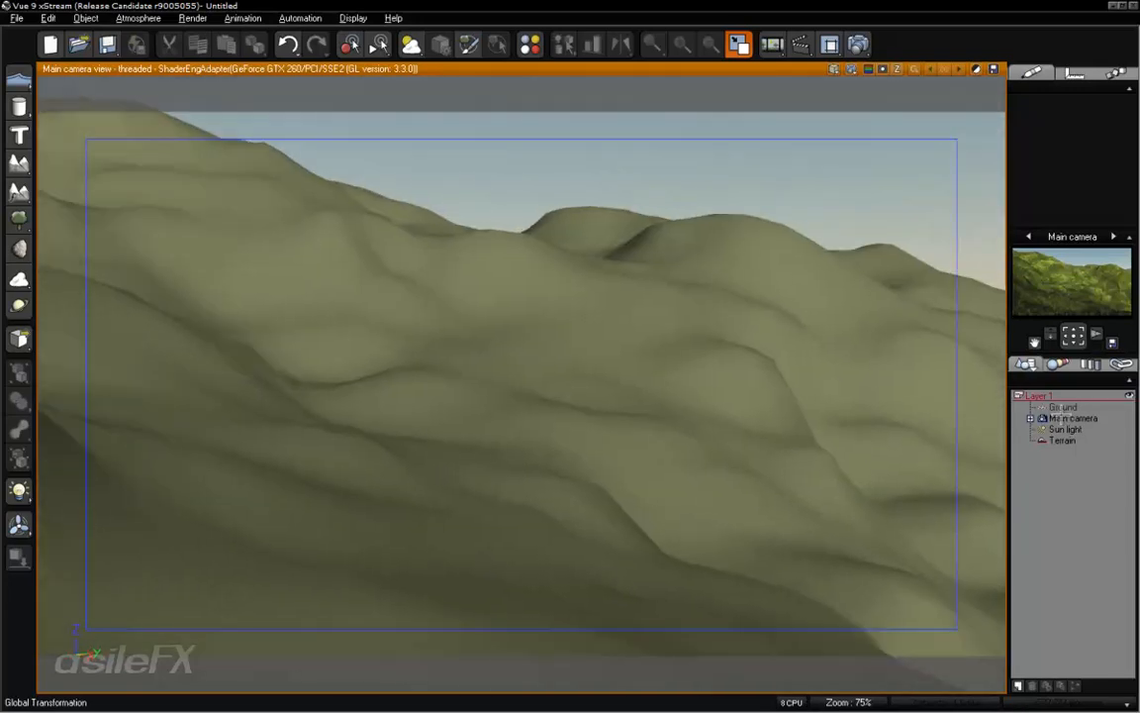
Set the main camera's focal length to 23 mm and turn the camera to reframe the slope
click(1068, 417)
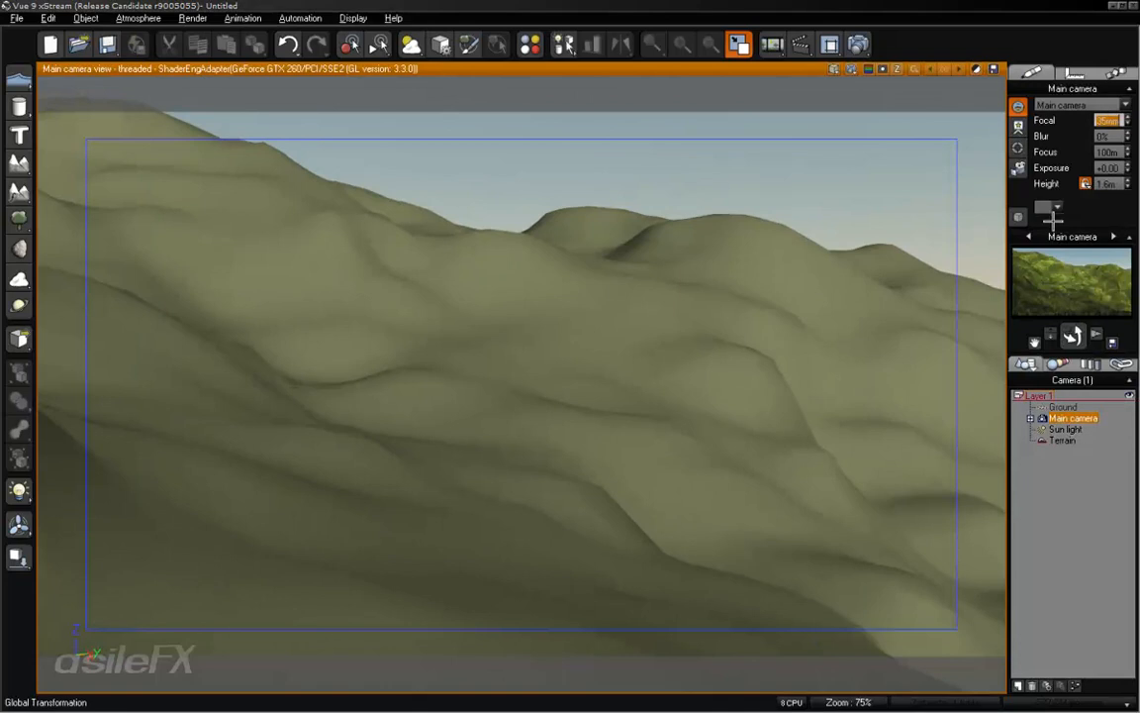
text(23)
key(Return)
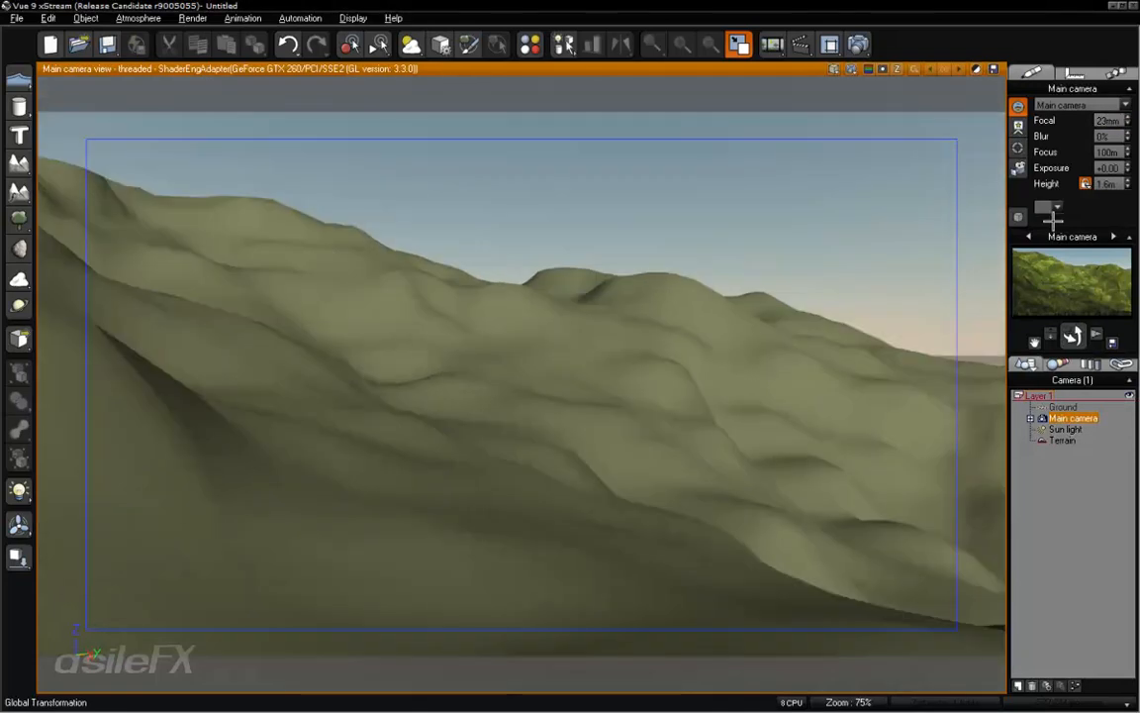
click(1061, 500)
right_drag(534, 371, 570, 371)
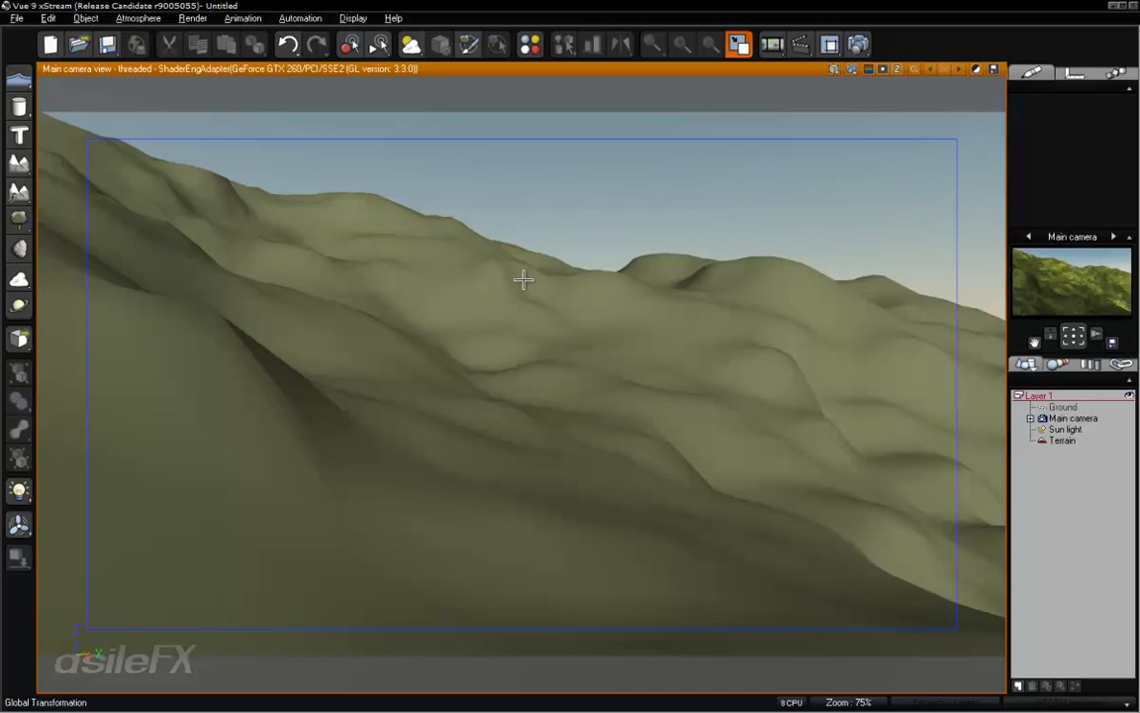
Save the scene as Forest_a_01 in Forest_Captured without incorporating texture maps, and check the scene's lists of linked texture maps and objects
key(ctrl+s)
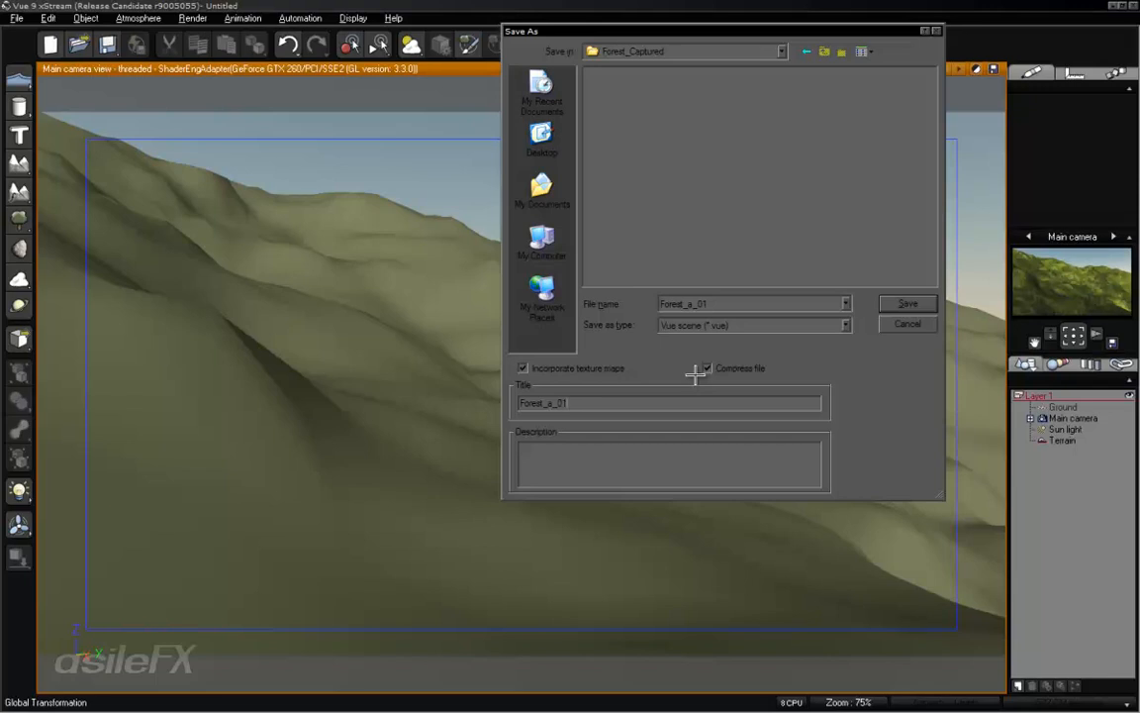
click(606, 367)
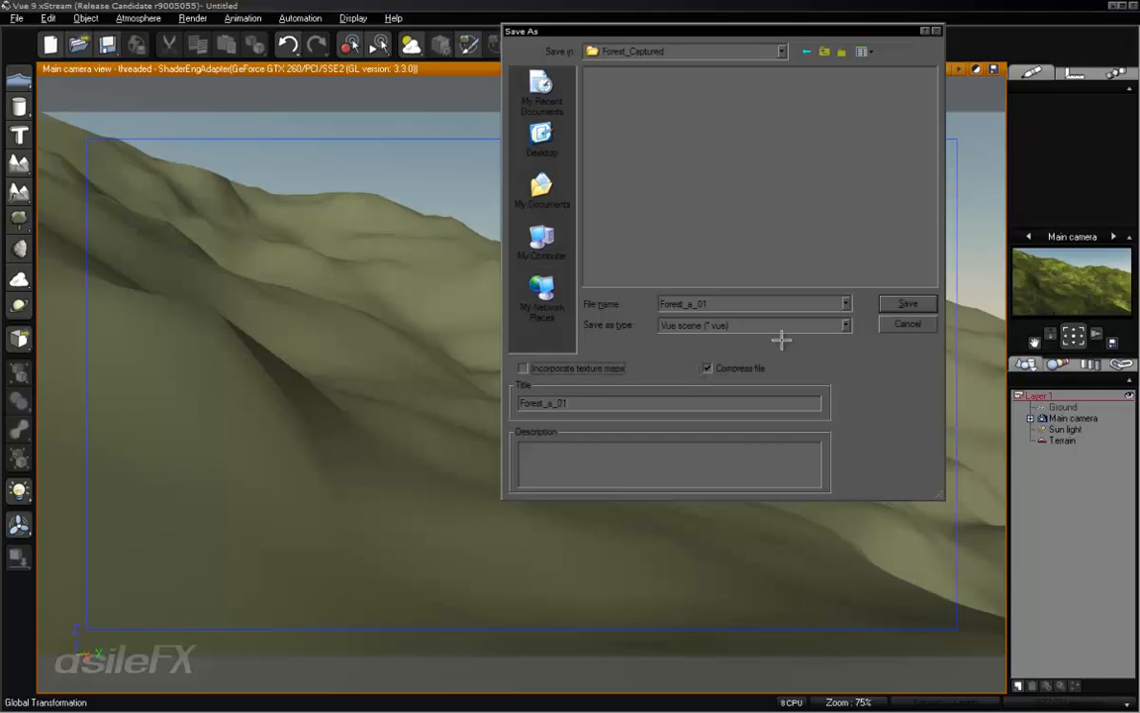
click(893, 303)
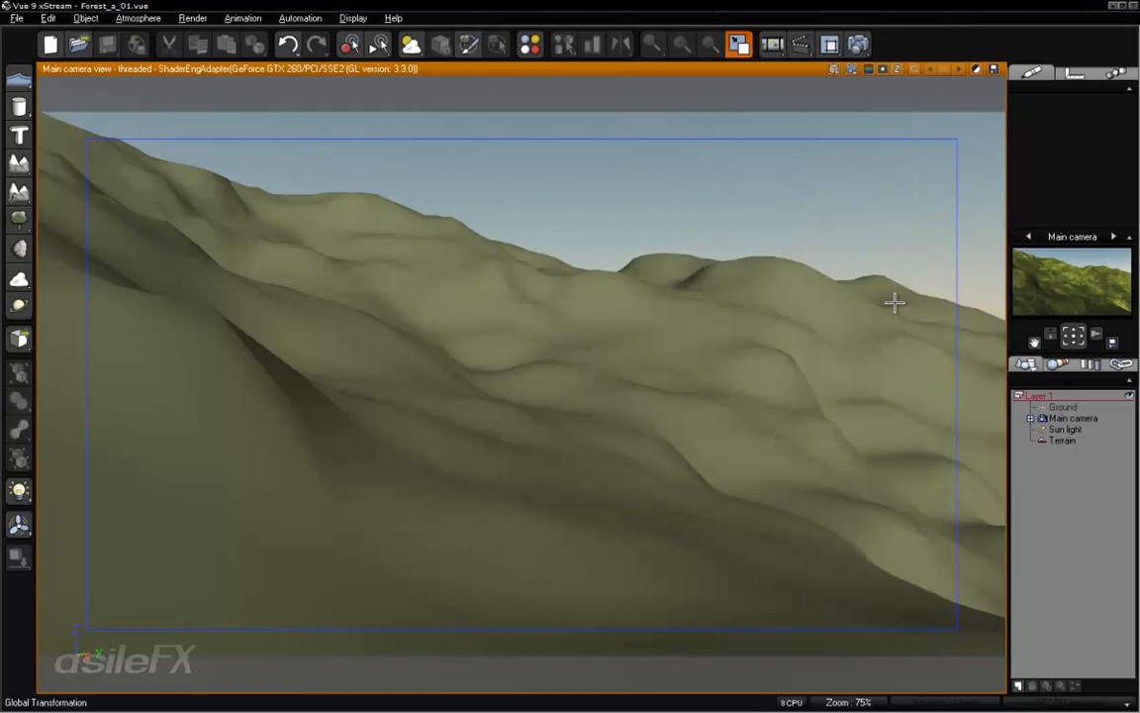
click(1118, 366)
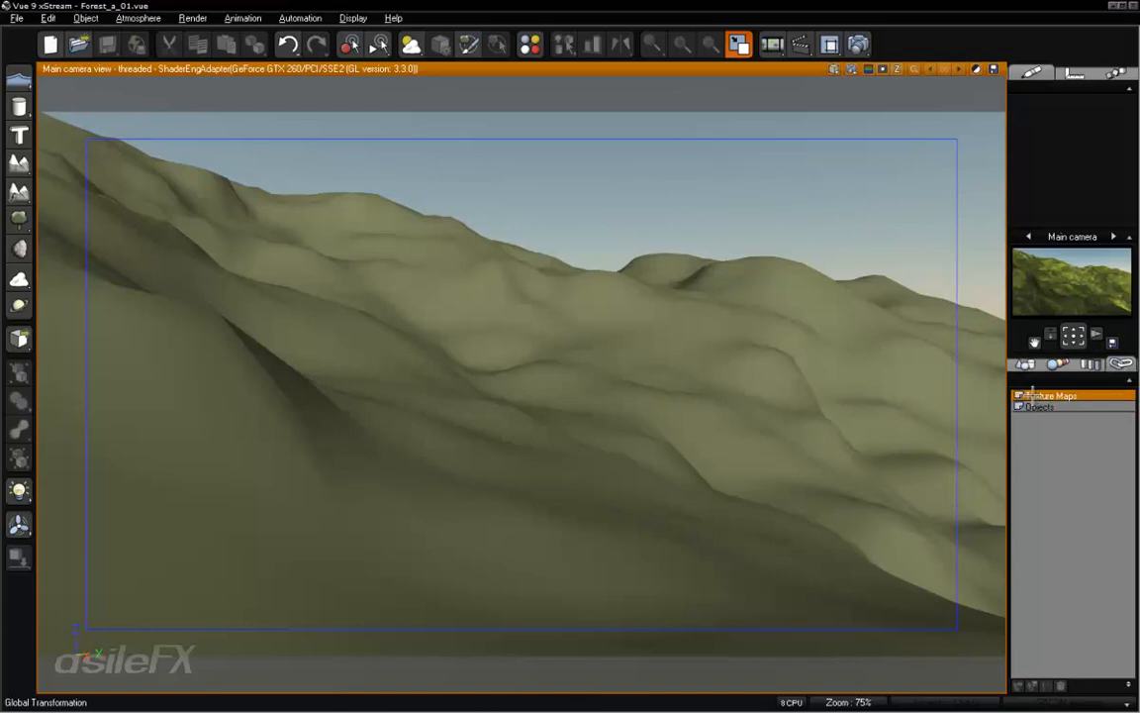
click(1022, 367)
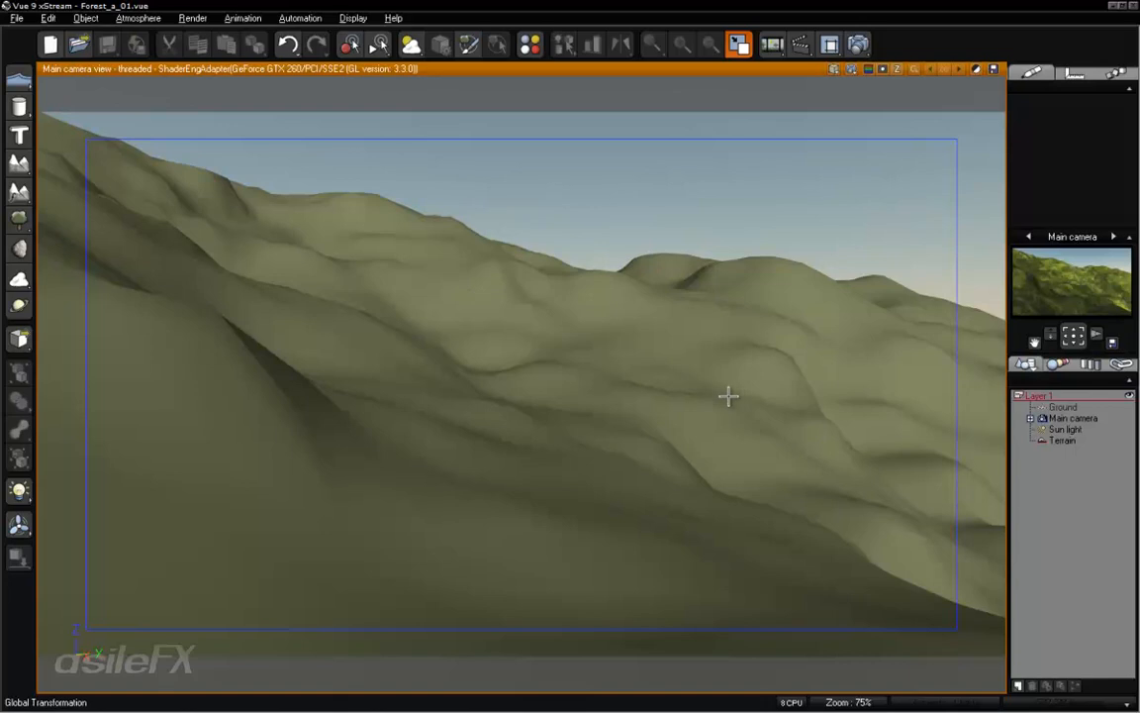
Examine the terrain from several angles in the Terrain Editor and close the editor
double_click(650, 342)
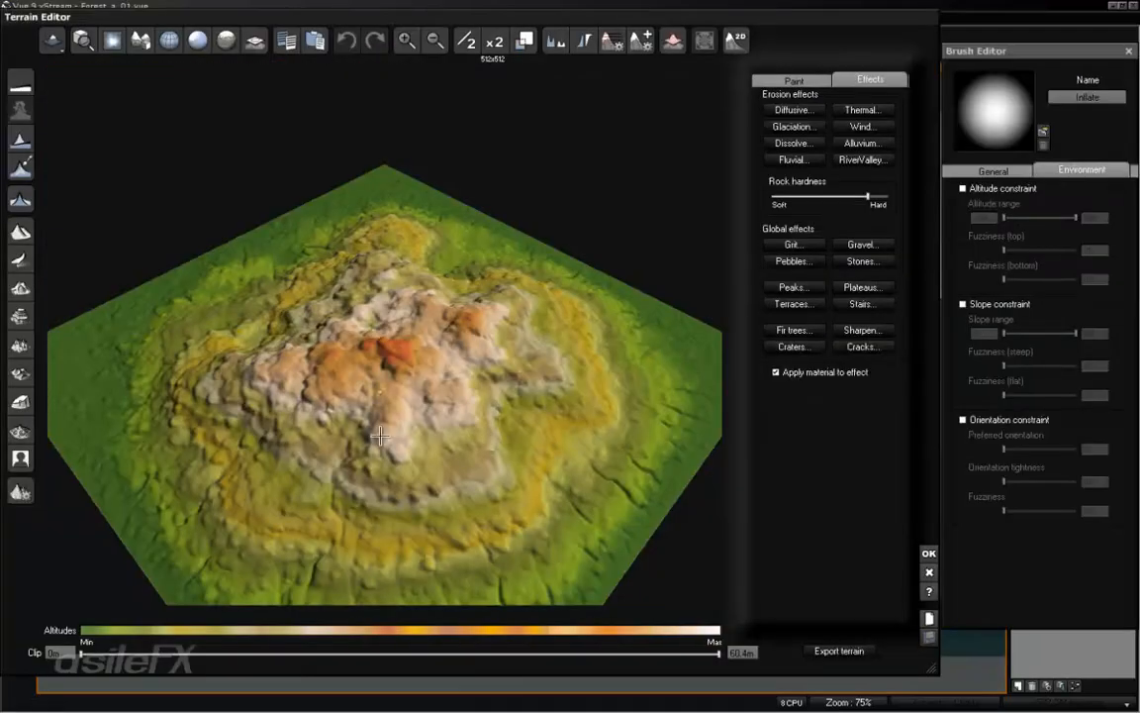
right_drag(381, 435, 582, 391)
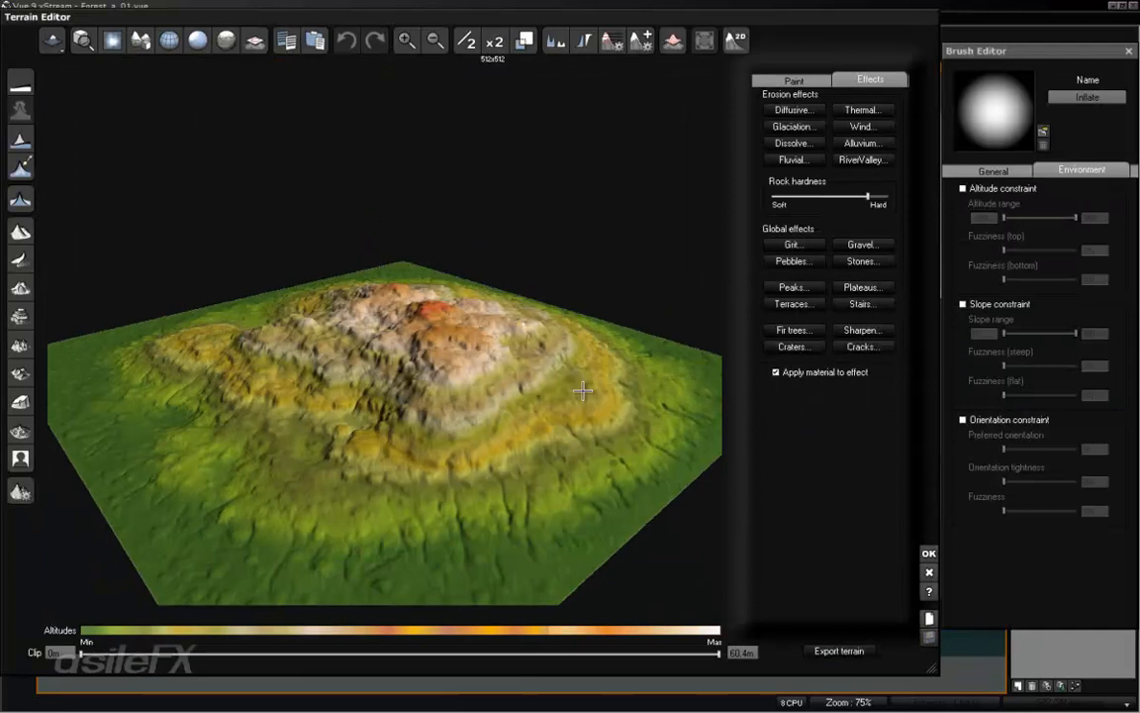
scroll(573, 443, up, 4)
right_drag(409, 419, 473, 422)
click(929, 553)
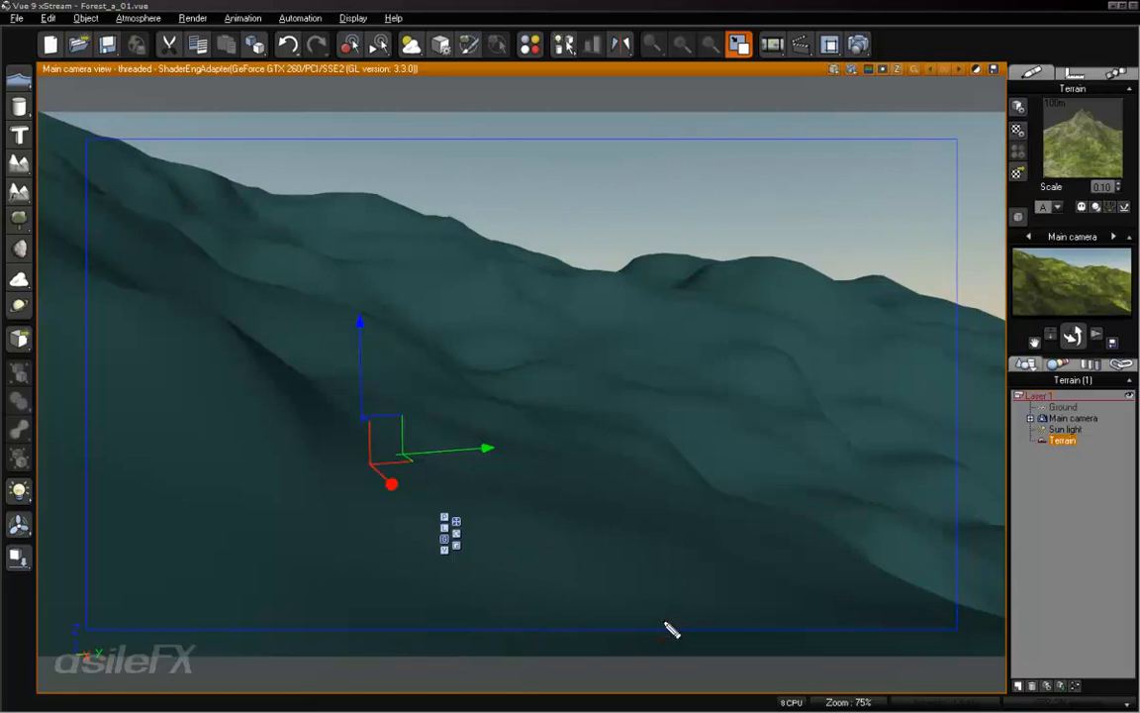
mouse_move(604, 601)
mouse_down()
mouse_move(623, 594)
mouse_move(623, 485)
mouse_move(572, 482)
mouse_move(574, 425)
mouse_move(453, 386)
mouse_move(495, 362)
mouse_move(386, 259)
mouse_move(282, 232)
mouse_move(222, 170)
mouse_up()
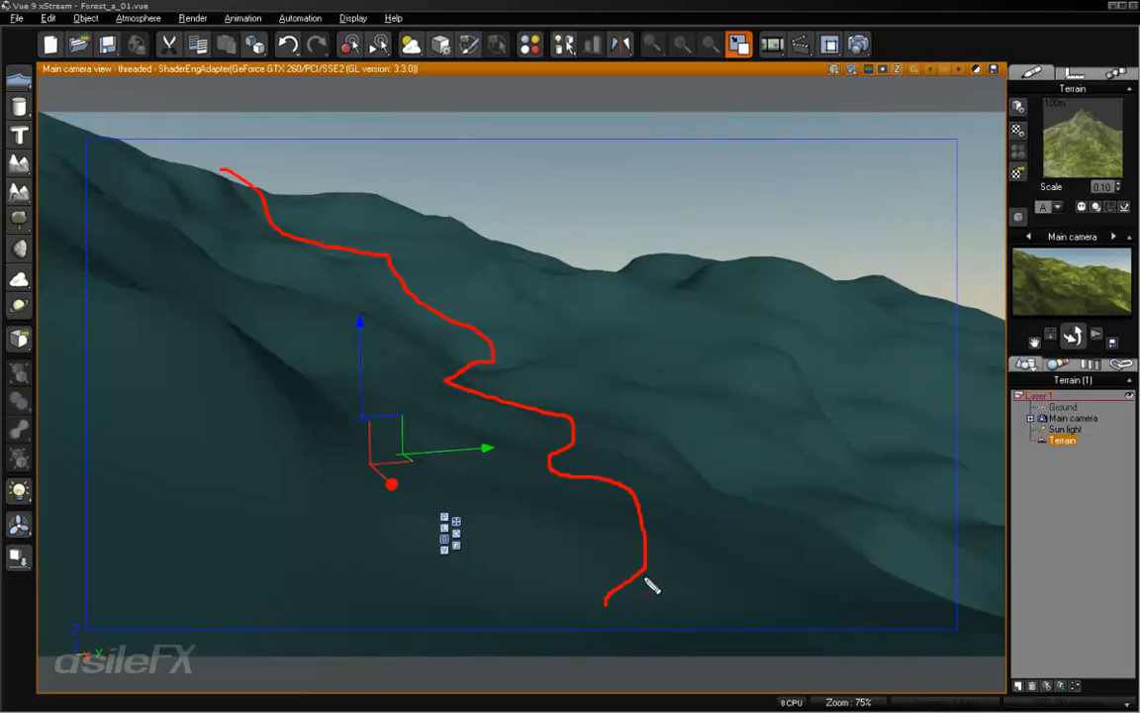
Open the selected terrain in the Terrain Editor and show the entire scene around it
right_click(485, 297)
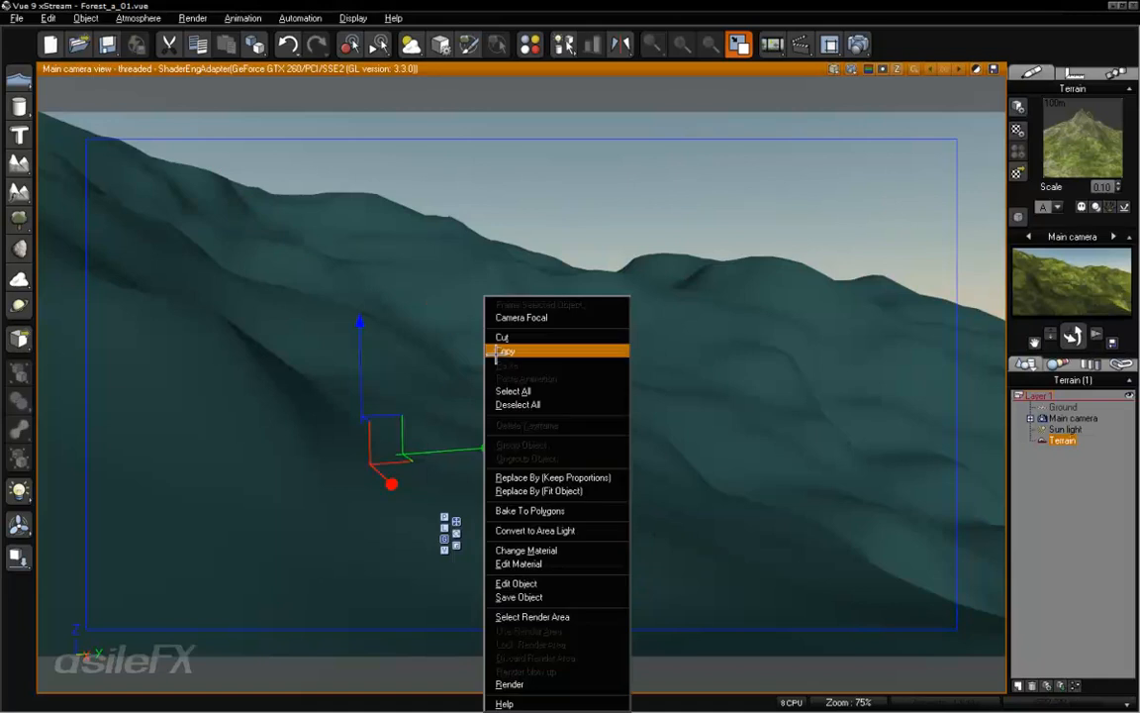
click(542, 584)
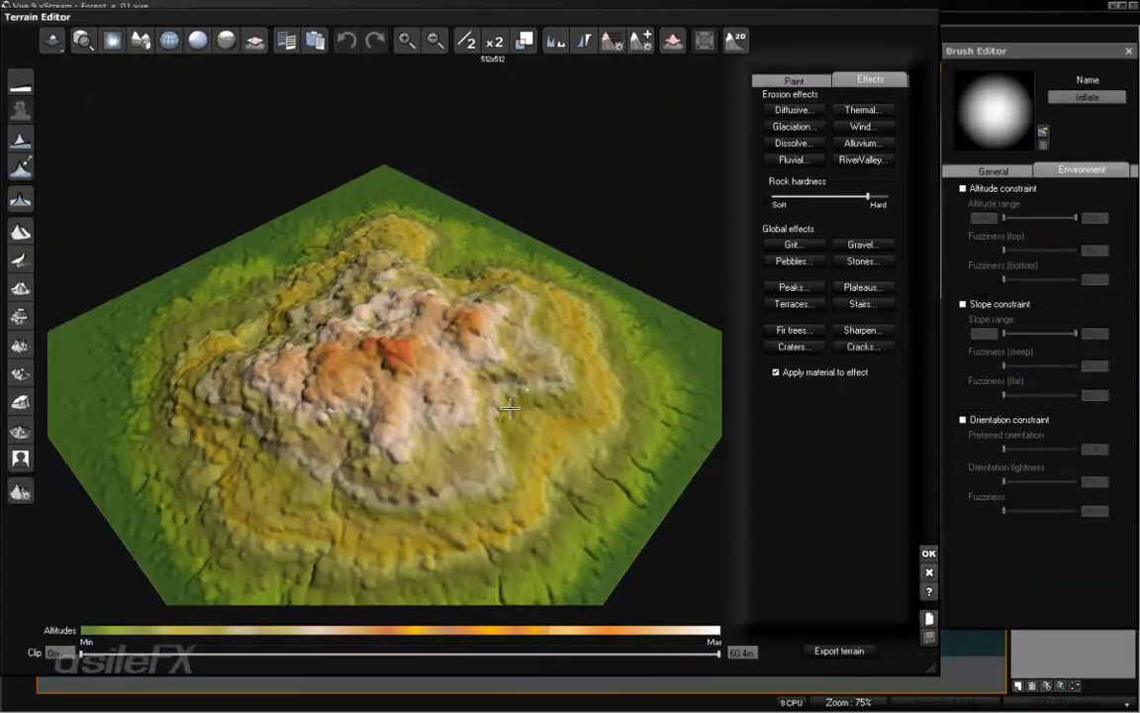
right_drag(422, 360, 633, 377)
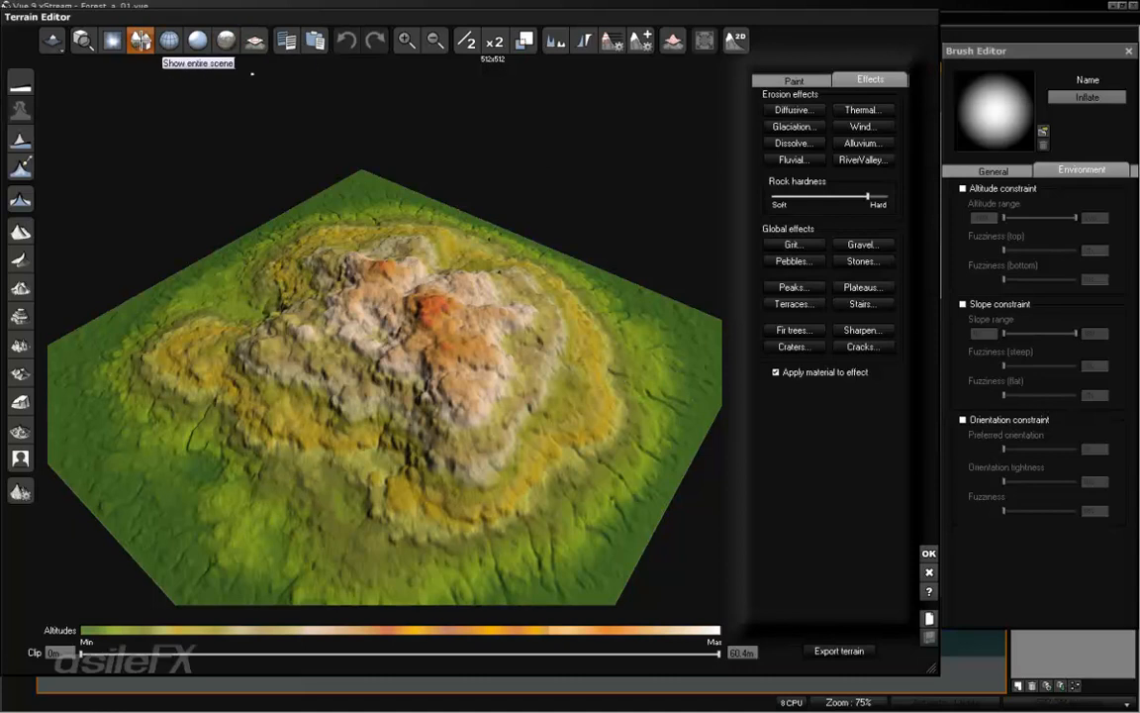
click(142, 32)
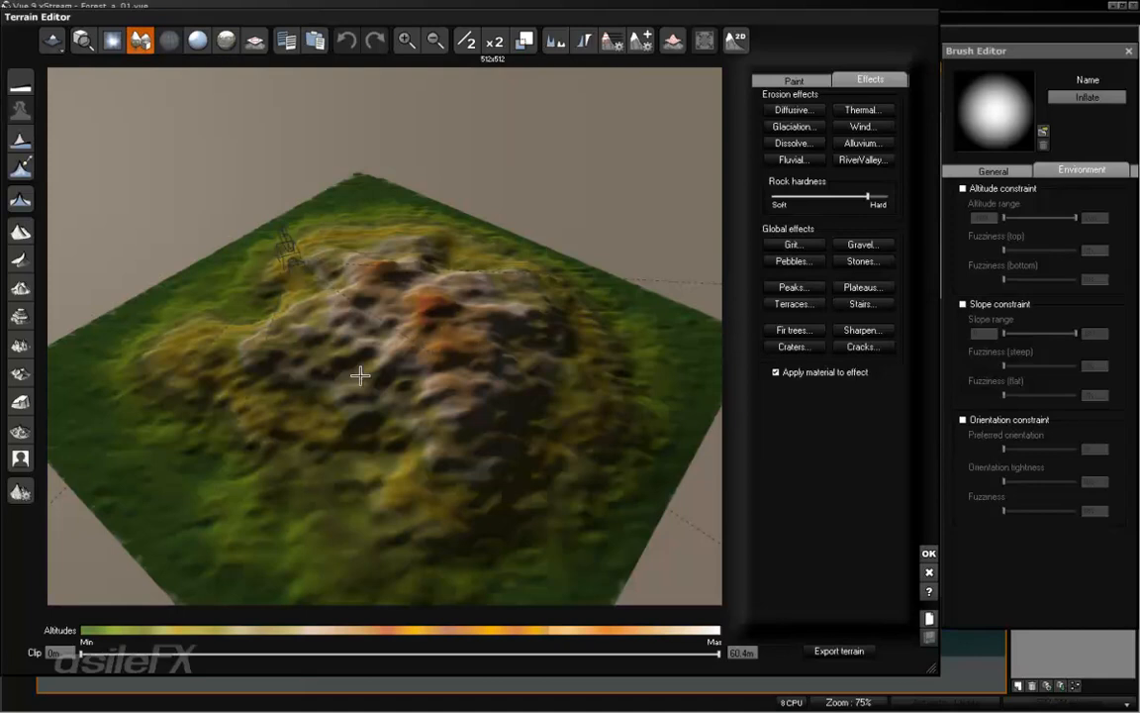
Examine the slope around the main camera from low angles and from above to locate the area in its view
right_drag(360, 375, 690, 293)
scroll(512, 404, up, 3)
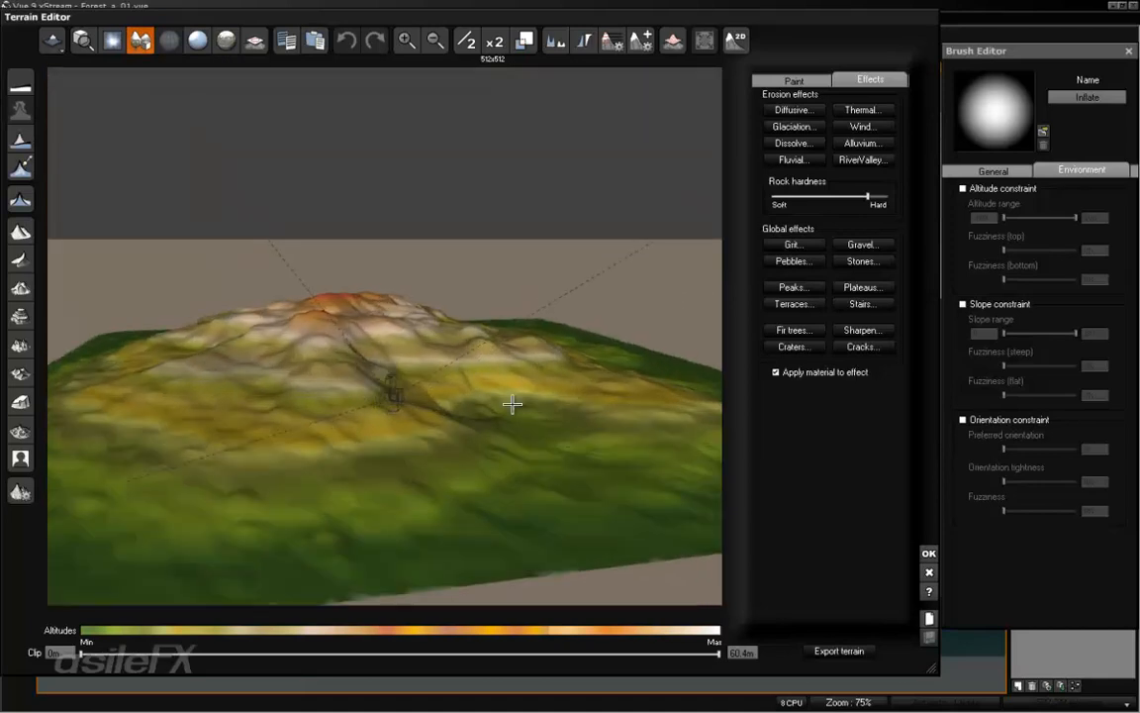
scroll(511, 404, up, 6)
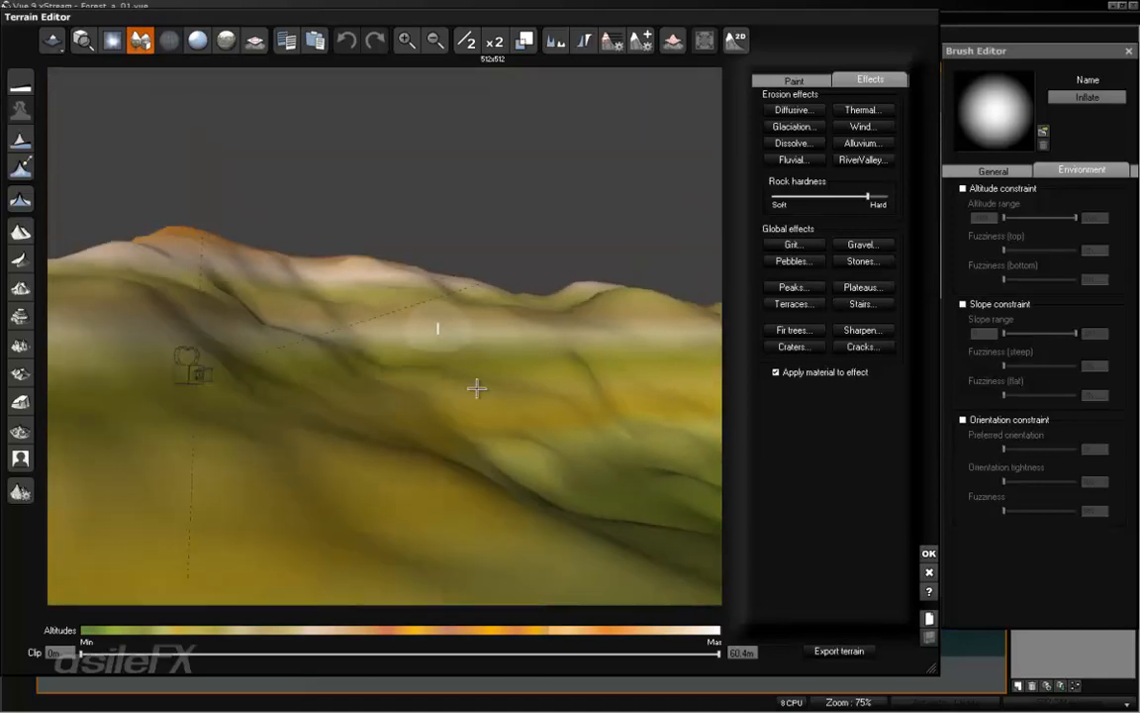
right_drag(476, 388, 491, 394)
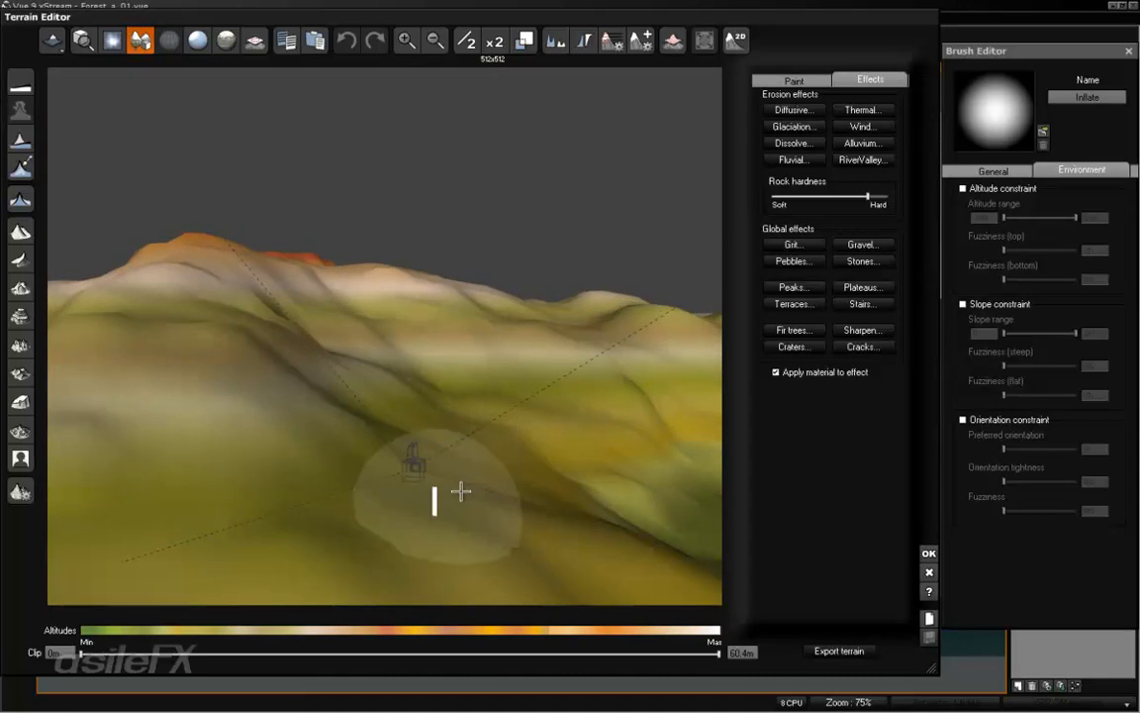
right_drag(460, 490, 460, 463)
scroll(487, 473, up, 2)
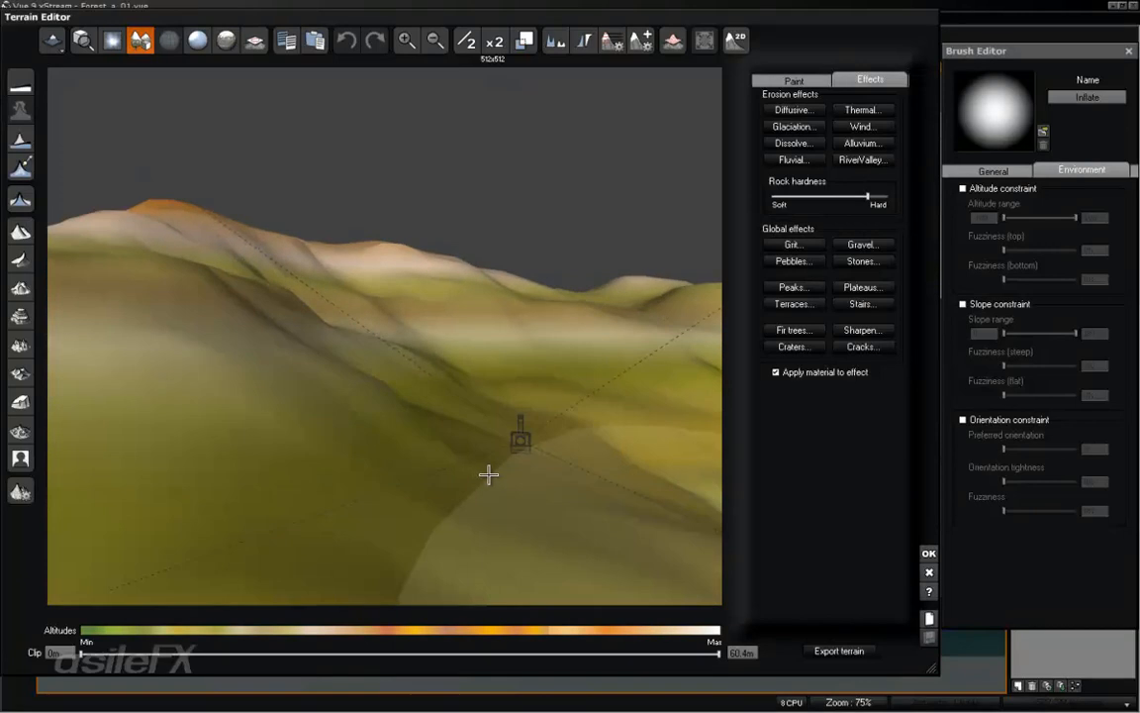
scroll(490, 473, up, 2)
scroll(501, 449, down, 2)
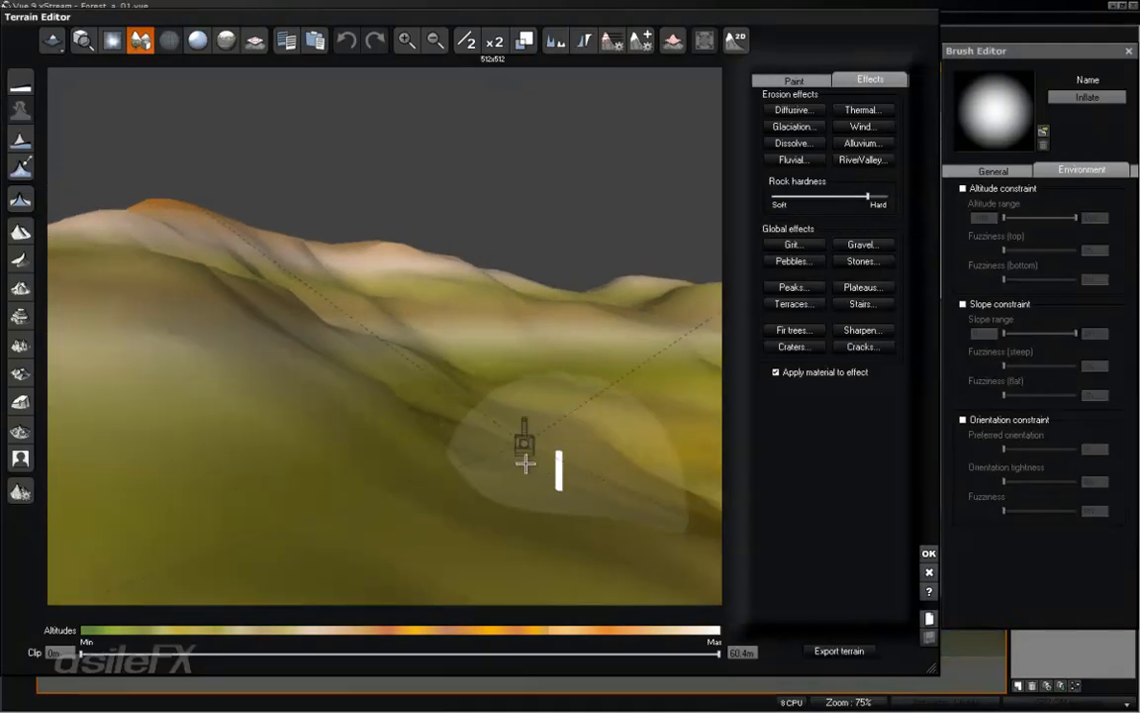
scroll(527, 463, down, 3)
scroll(451, 314, up, 3)
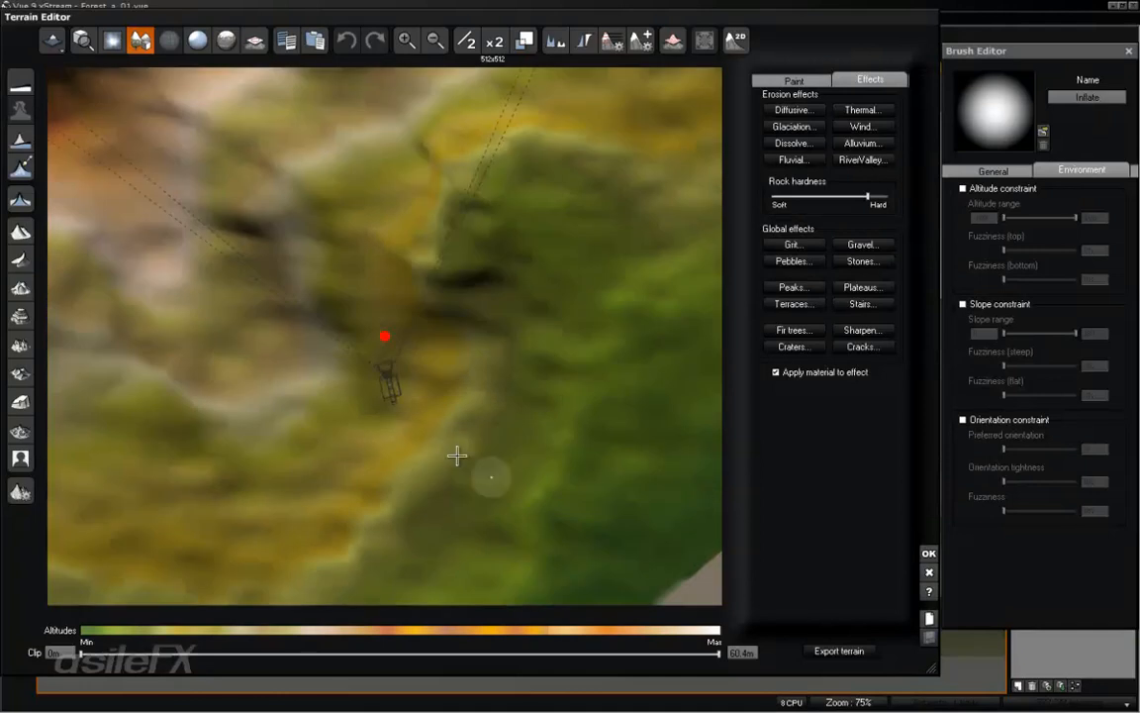
middle_drag(445, 444, 384, 376)
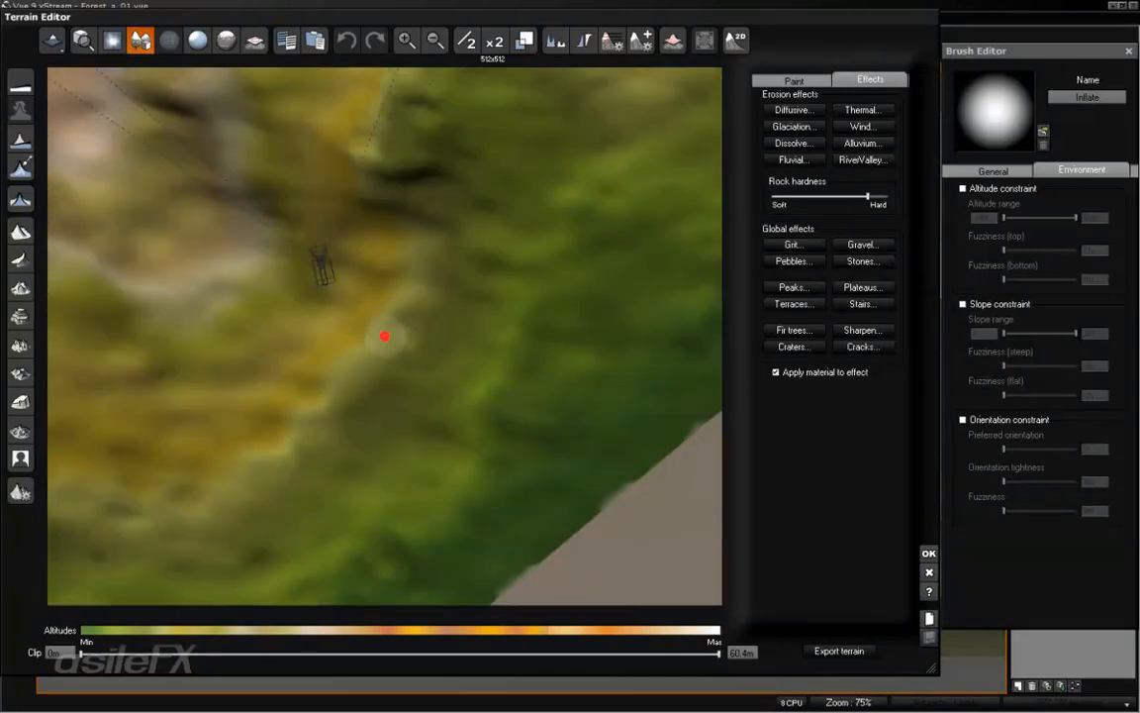
scroll(387, 331, up, 2)
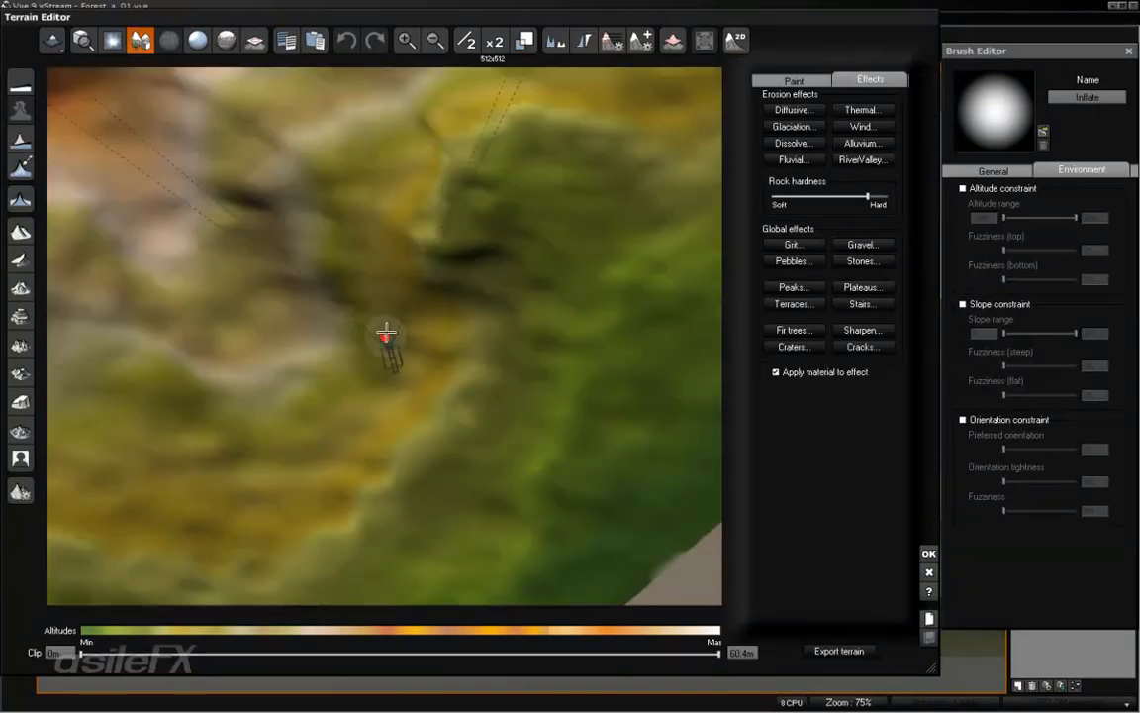
scroll(408, 315, up, 2)
middle_drag(407, 315, 400, 228)
scroll(434, 287, down, 3)
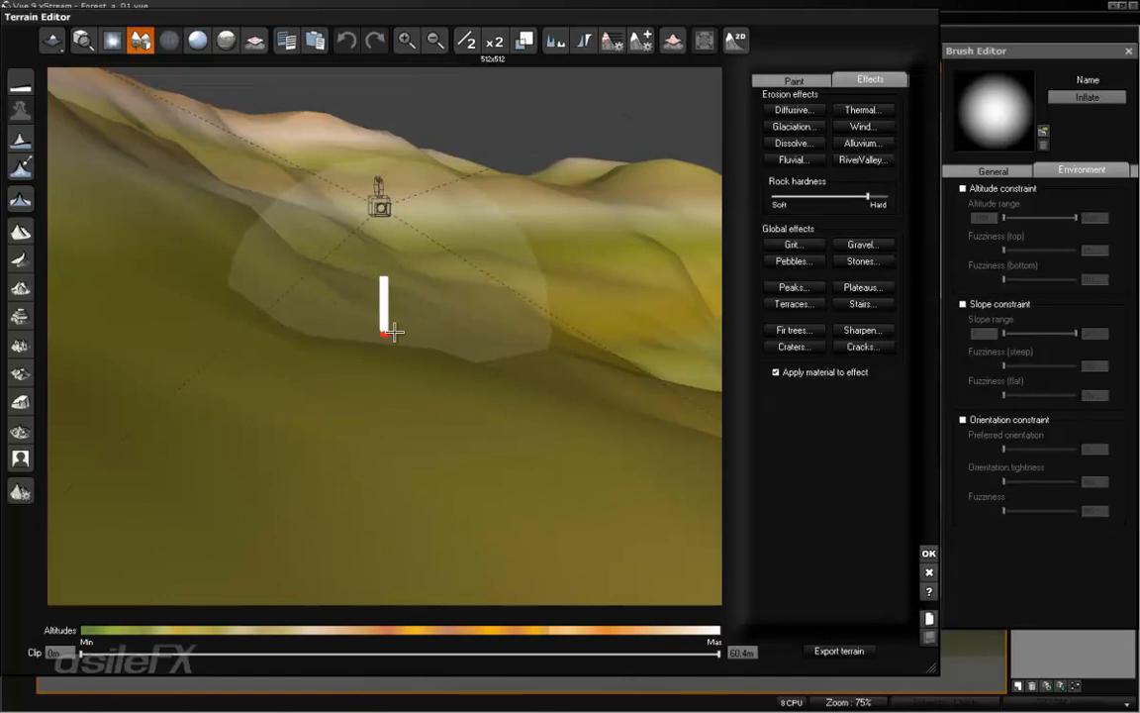
scroll(448, 331, down, 5)
scroll(451, 331, up, 5)
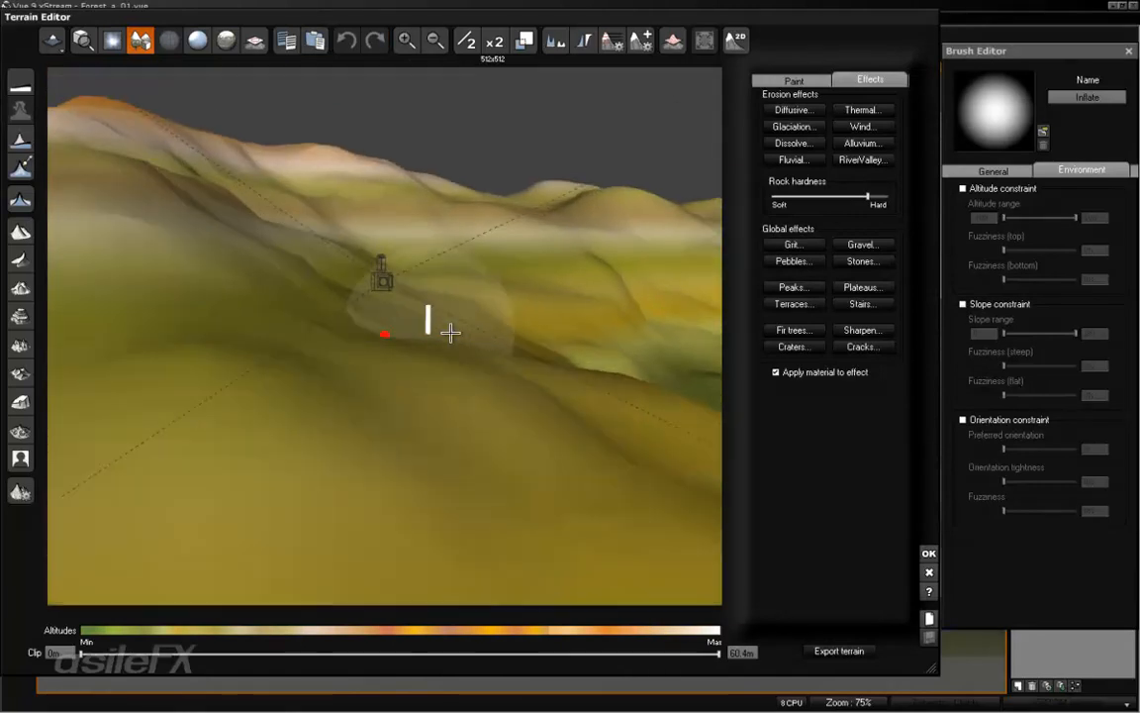
scroll(451, 332, up, 3)
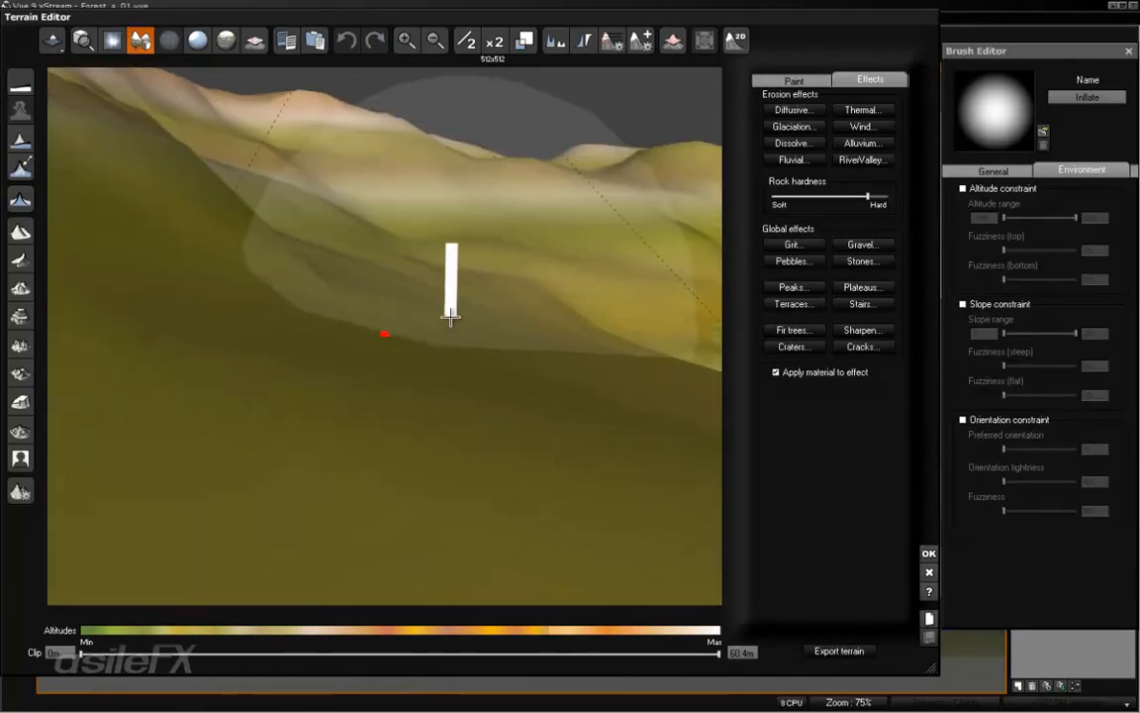
right_drag(450, 316, 468, 292)
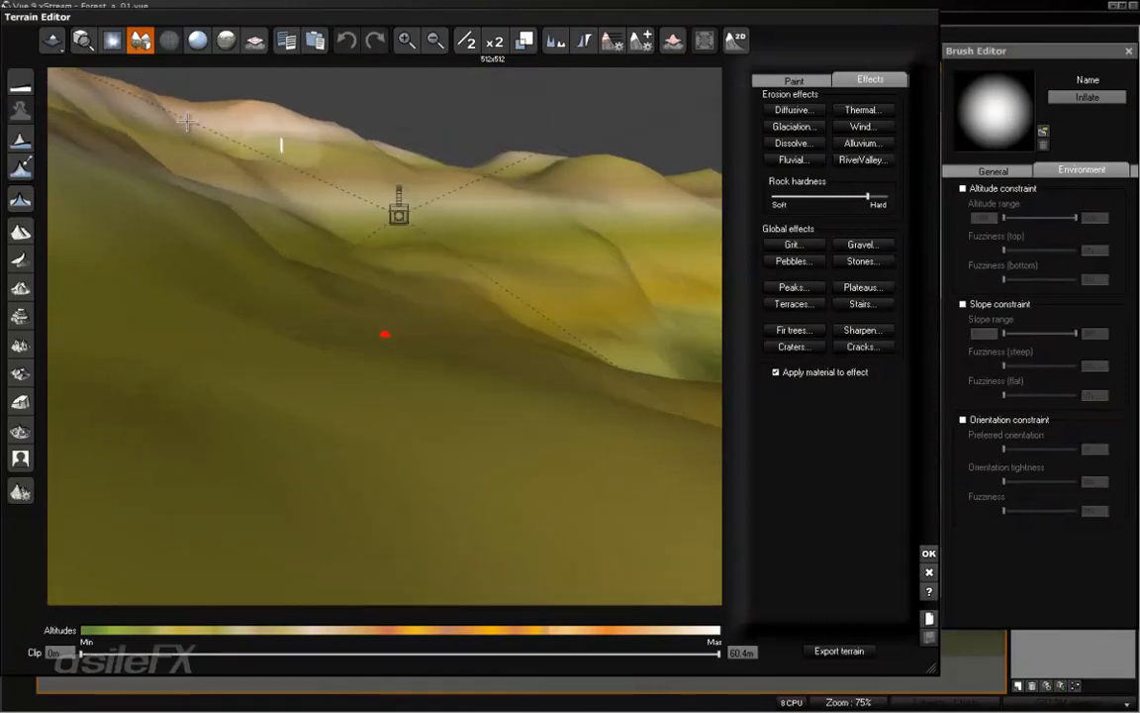
mouse_move(543, 276)
right_down()
mouse_move(537, 300)
mouse_move(544, 285)
right_up()
scroll(538, 298, down, 3)
scroll(543, 283, up, 2)
scroll(544, 287, up, 3)
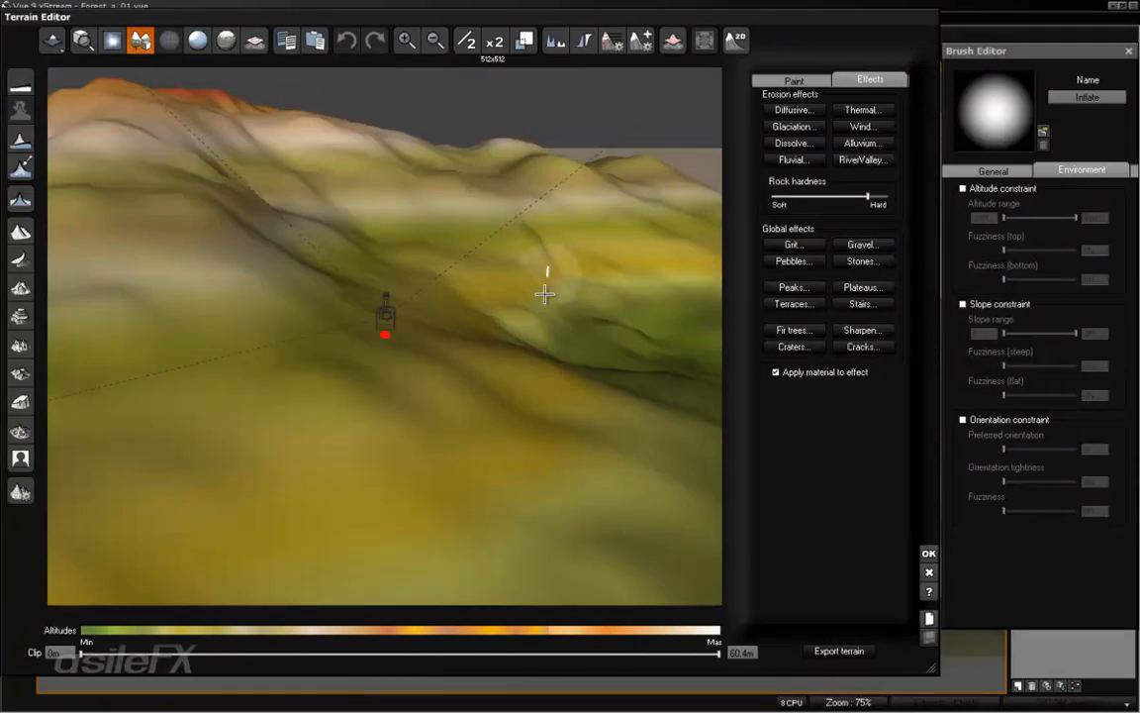
scroll(541, 286, down, 1)
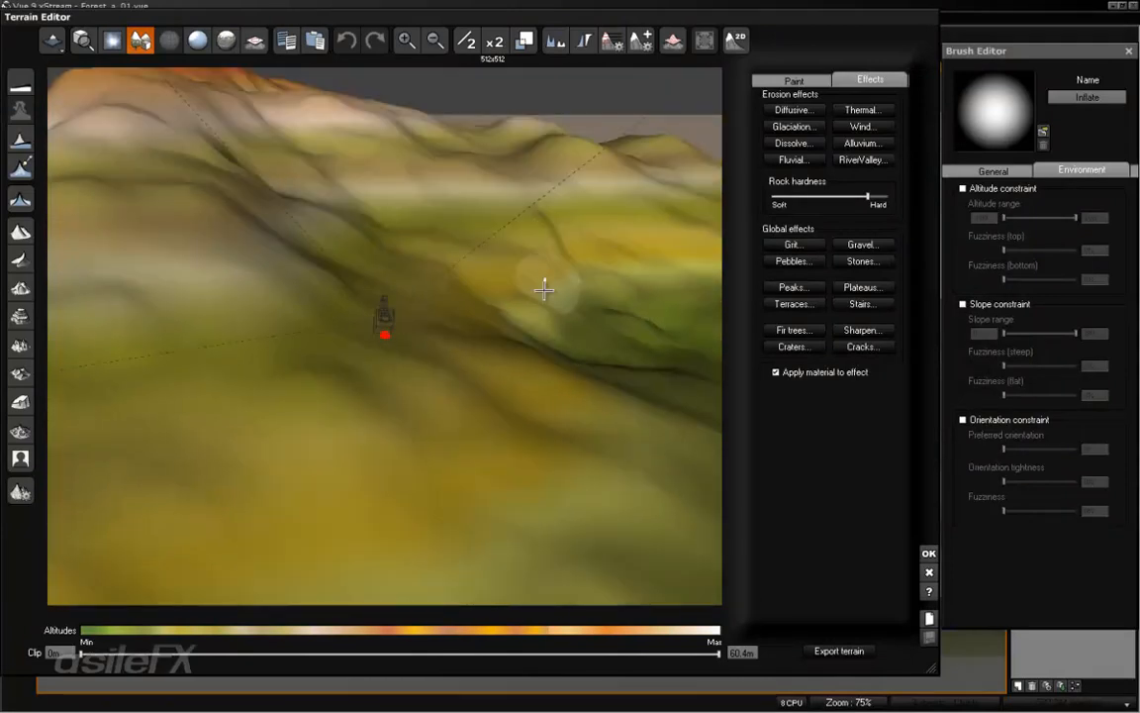
Hide the rest of the scene in the terrain preview and turn on the 2D restriction for brush sculpting
click(142, 39)
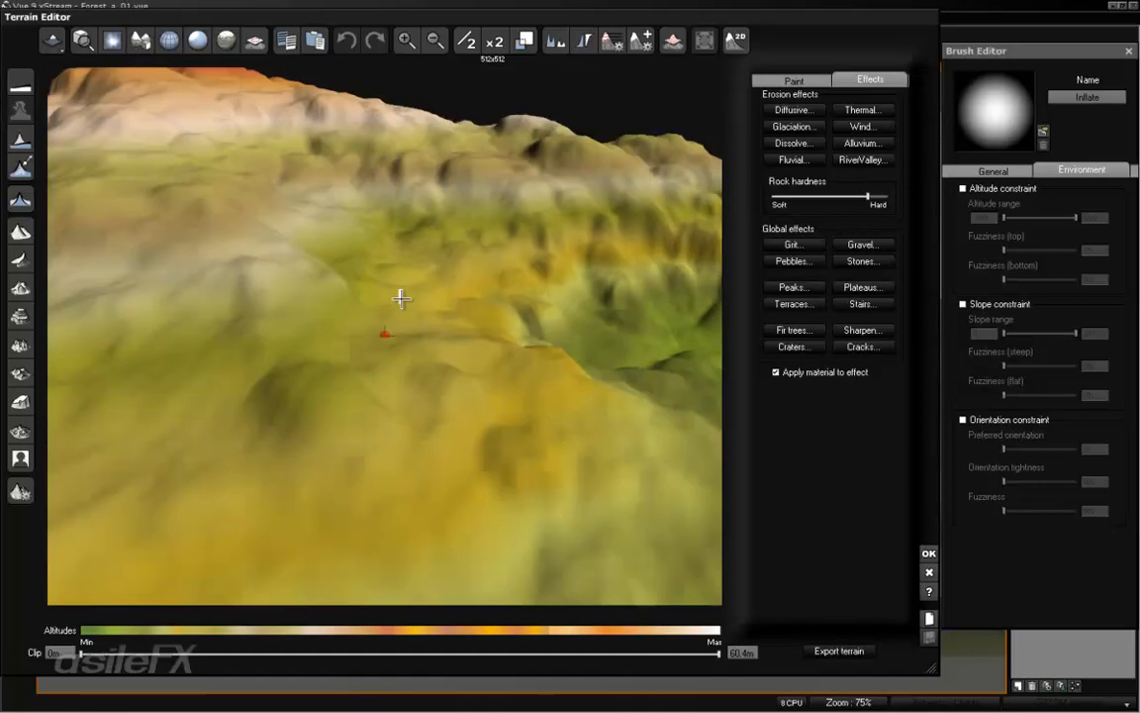
right_drag(354, 187, 478, 257)
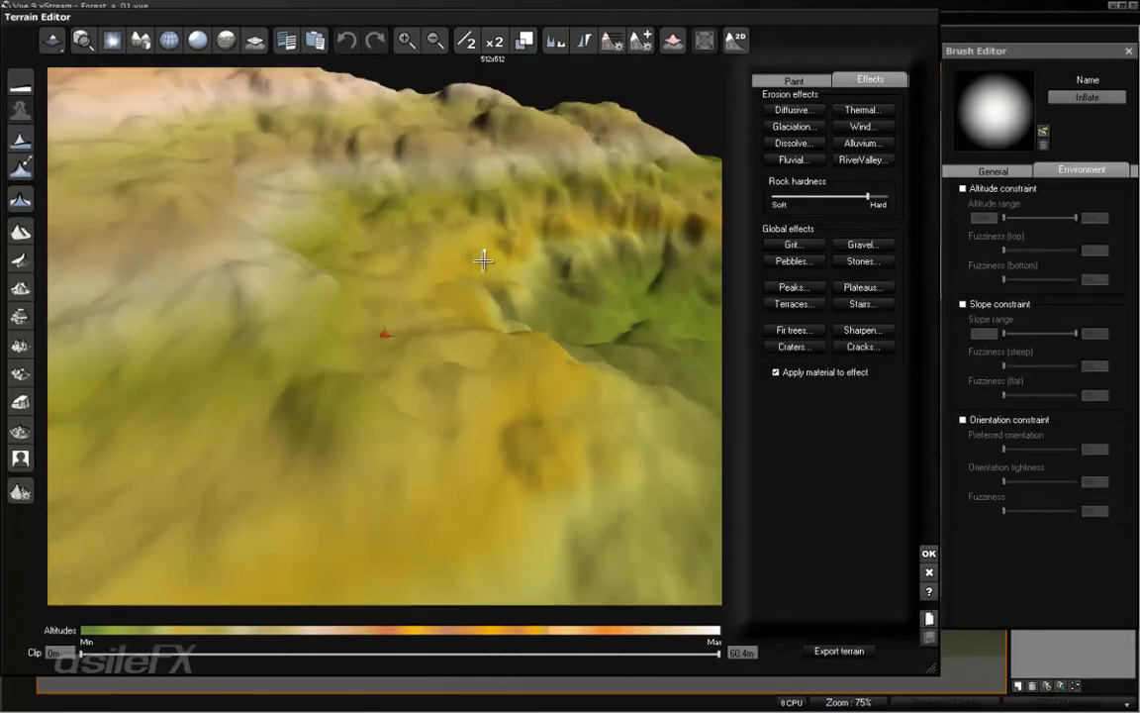
click(792, 81)
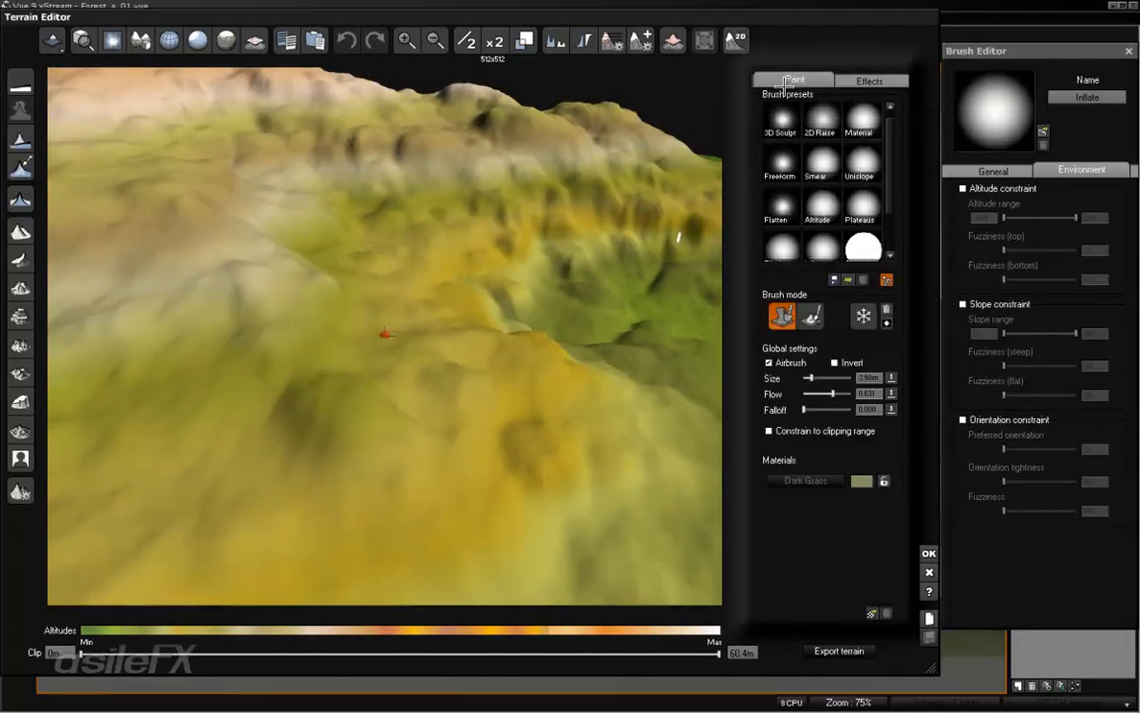
click(735, 44)
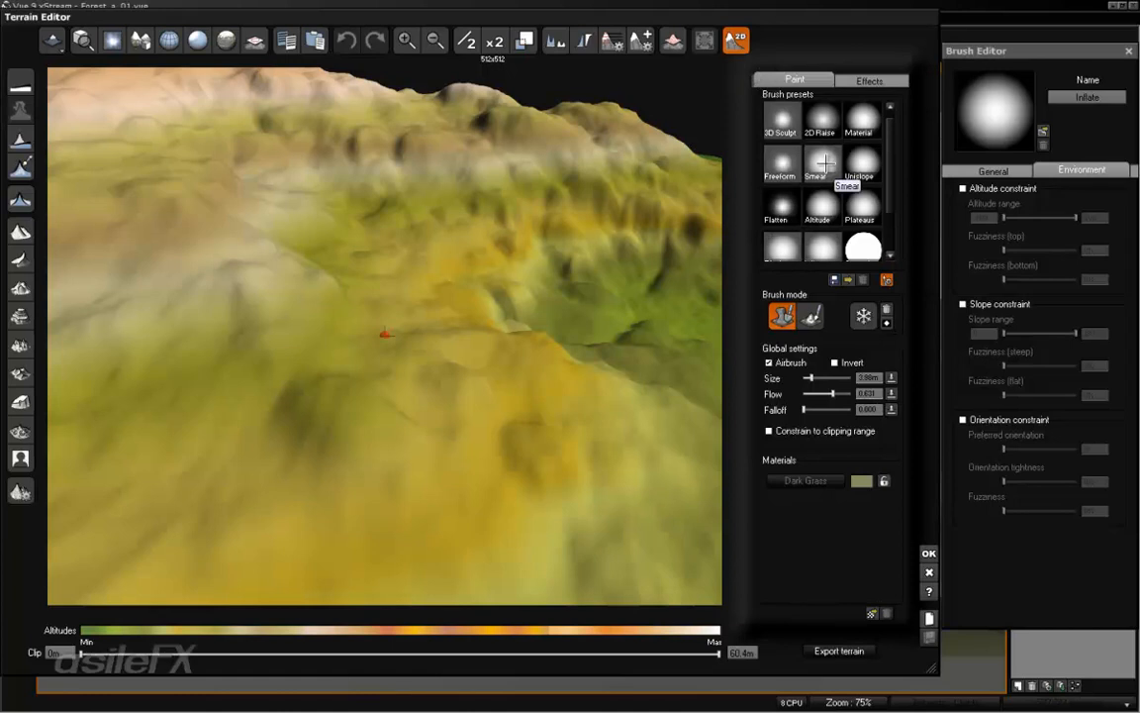
Choose the Plateaus brush preset, turn Airbrush off, and set the brush's flow to 0.094 and size to 2.06 m
mouse_move(580, 192)
right_down()
mouse_move(536, 235)
mouse_move(502, 225)
mouse_move(509, 213)
mouse_move(559, 210)
mouse_move(465, 186)
right_up()
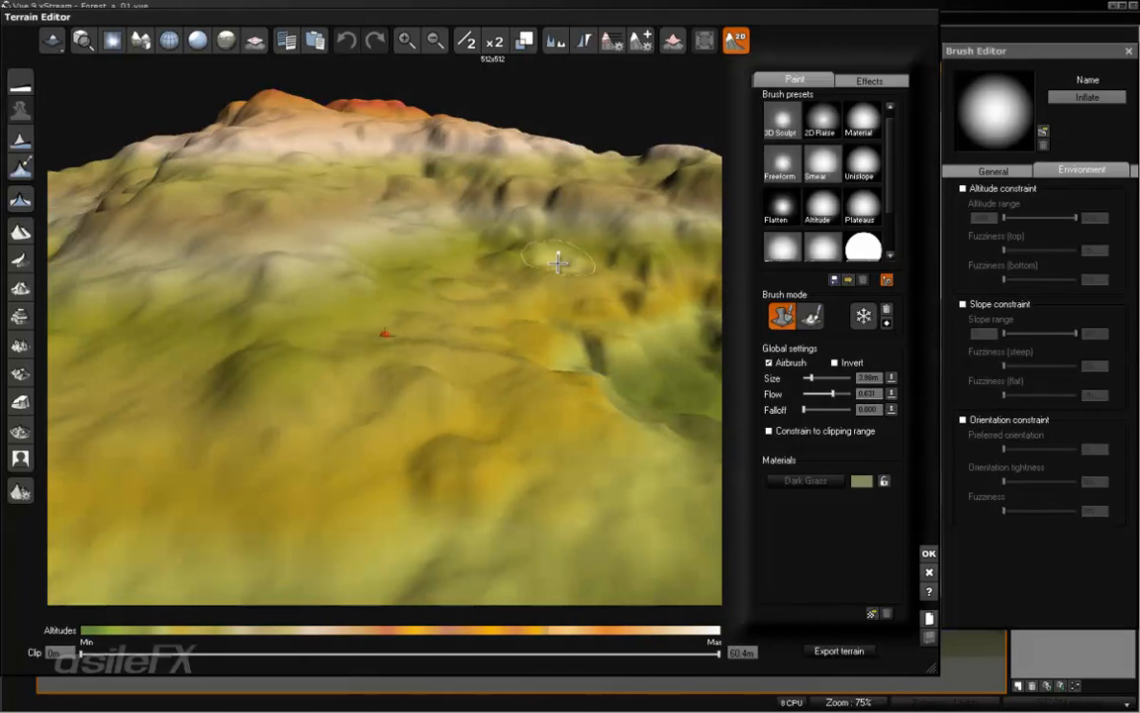
mouse_move(558, 261)
right_down()
mouse_move(539, 275)
mouse_move(595, 298)
mouse_move(682, 396)
right_up()
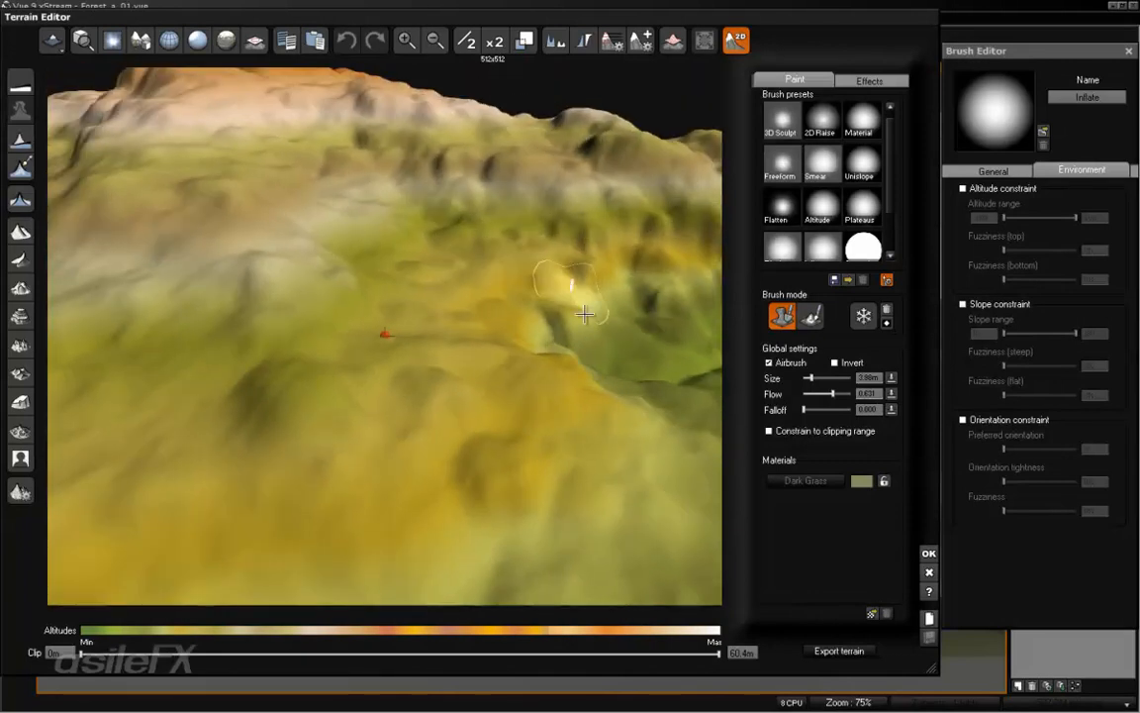
mouse_move(890, 158)
mouse_down()
mouse_move(891, 188)
mouse_move(890, 175)
mouse_up()
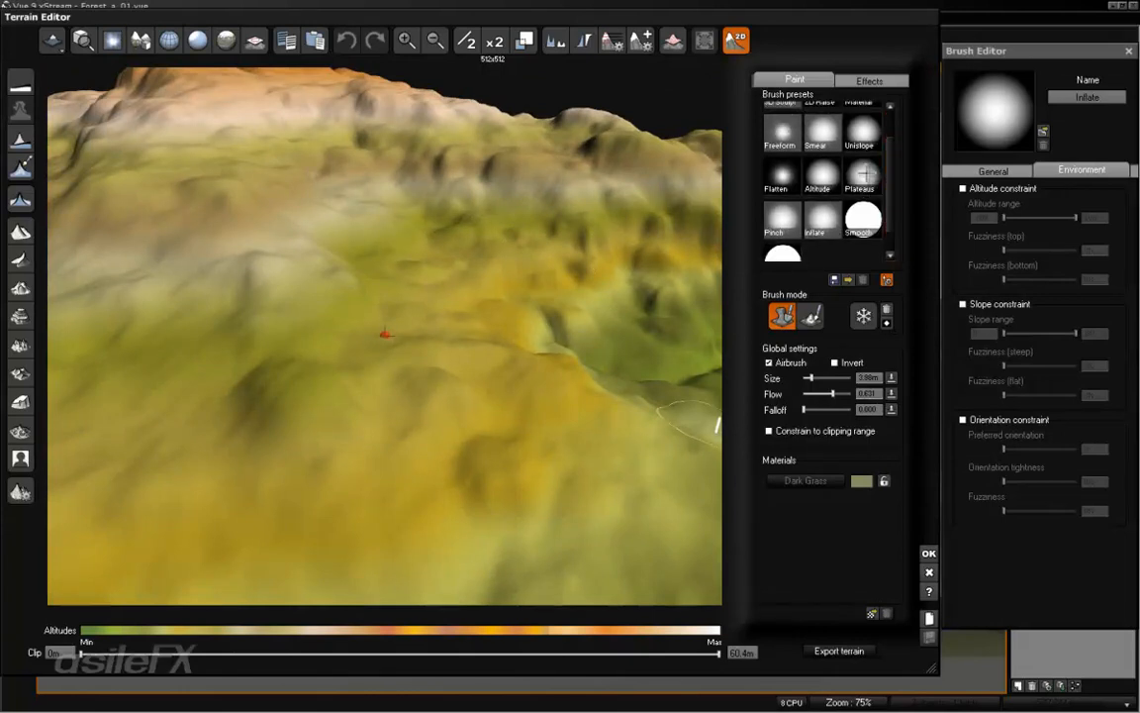
click(864, 174)
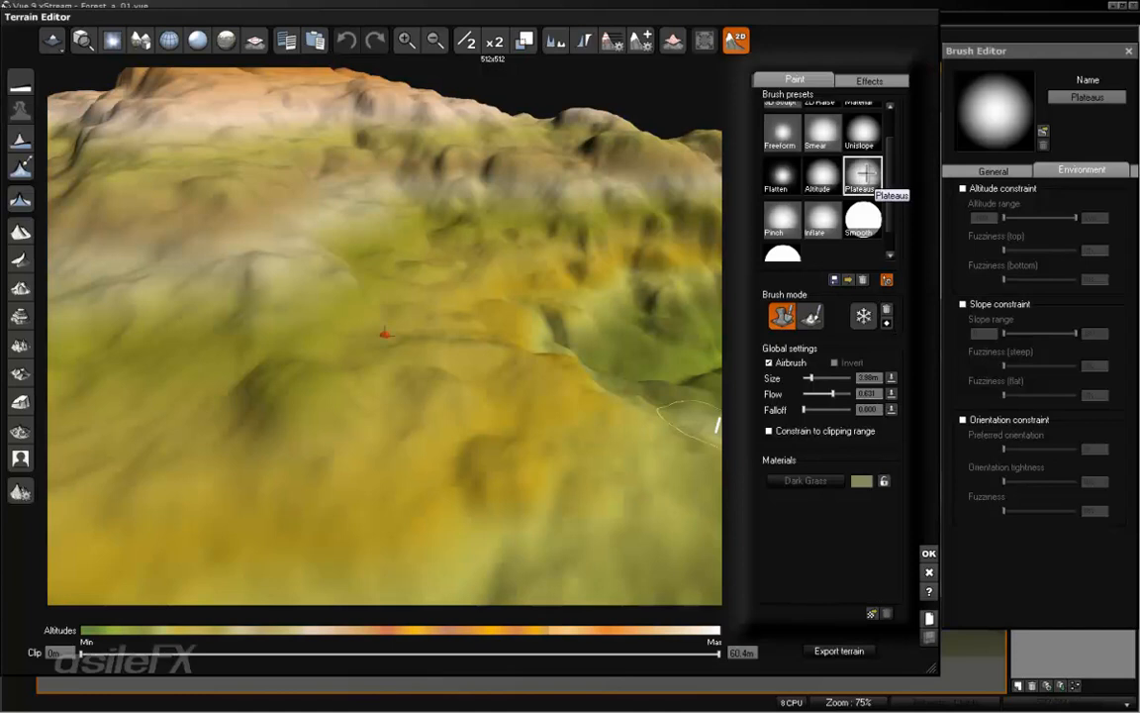
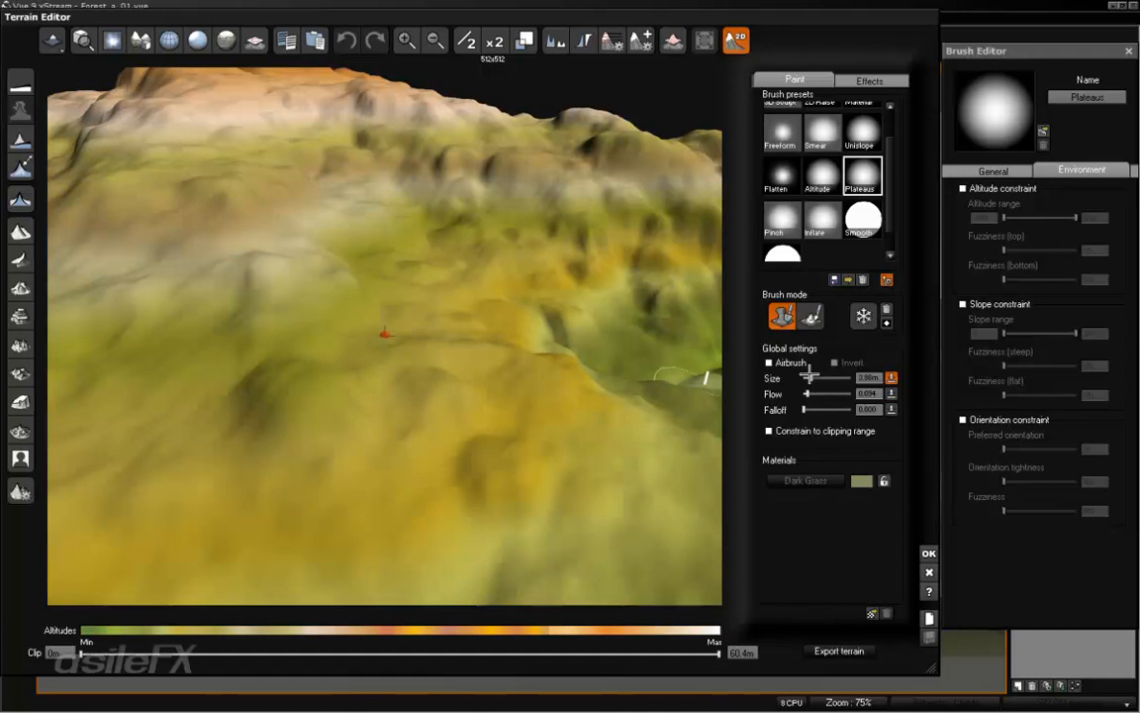
drag(815, 375, 812, 374)
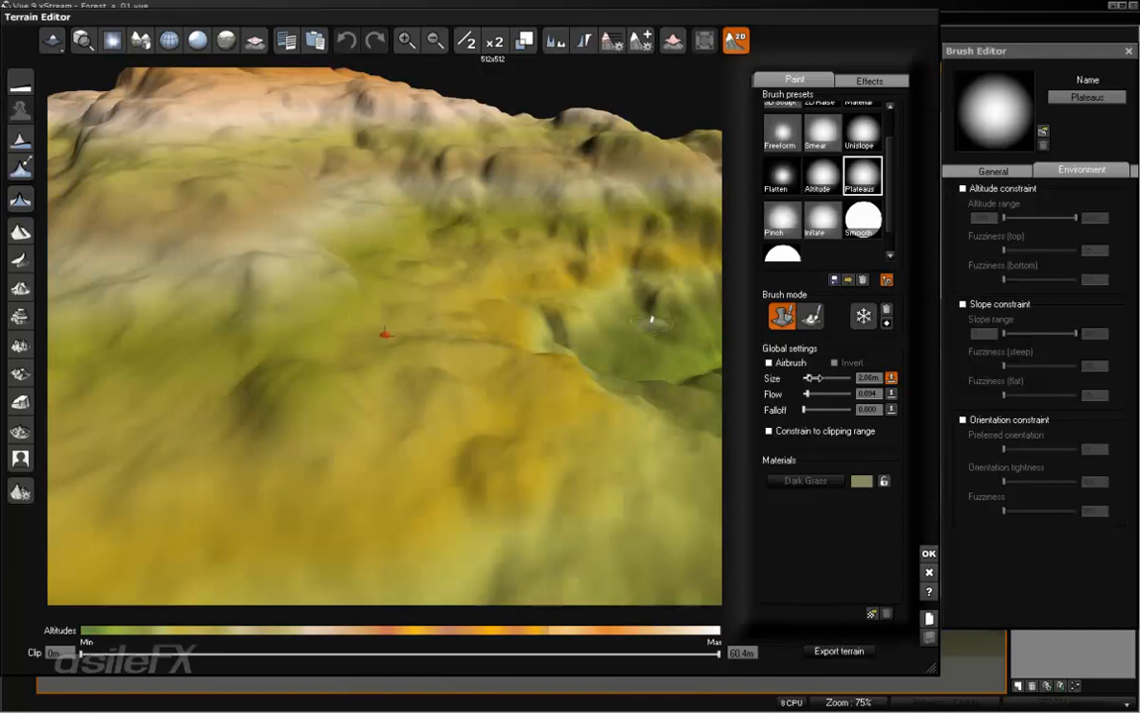
drag(812, 378, 811, 378)
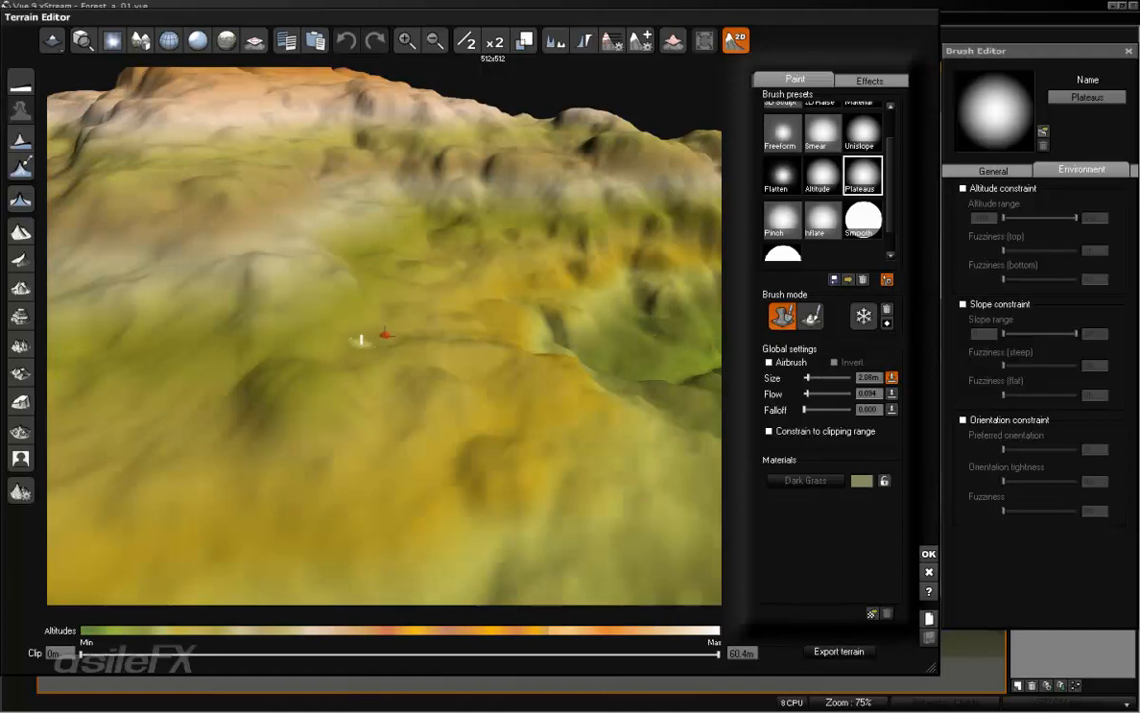
Level a continuous path along the slope near the main camera with the Plateaus brush, using flow 0.715 and size 3.44 m
mouse_move(361, 340)
mouse_down()
mouse_move(420, 312)
mouse_move(327, 367)
mouse_move(426, 316)
mouse_up()
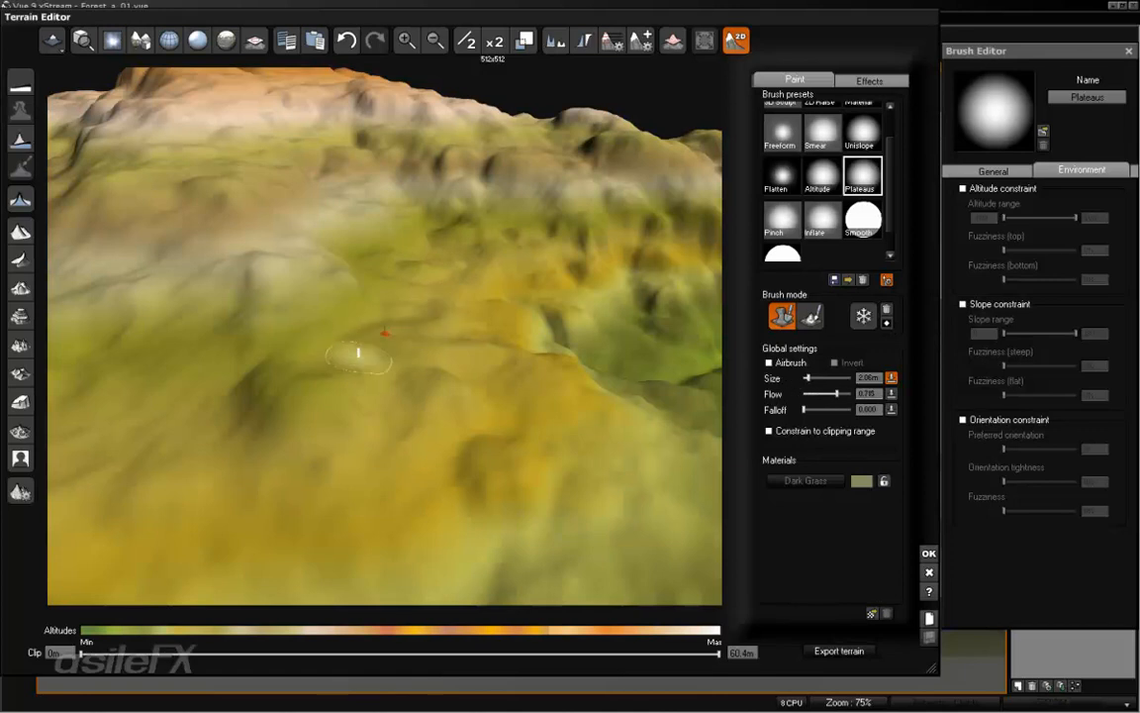
mouse_move(447, 373)
right_down()
mouse_move(458, 389)
mouse_move(436, 362)
right_up()
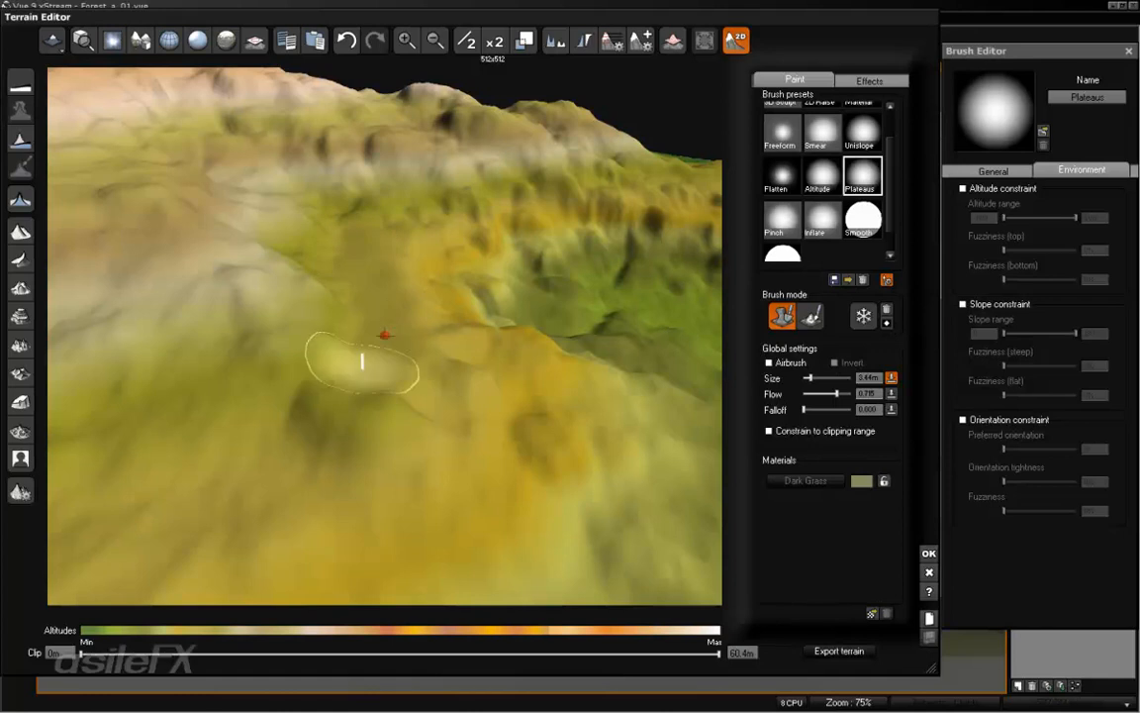
mouse_move(374, 292)
right_down()
mouse_move(420, 264)
mouse_move(435, 185)
right_up()
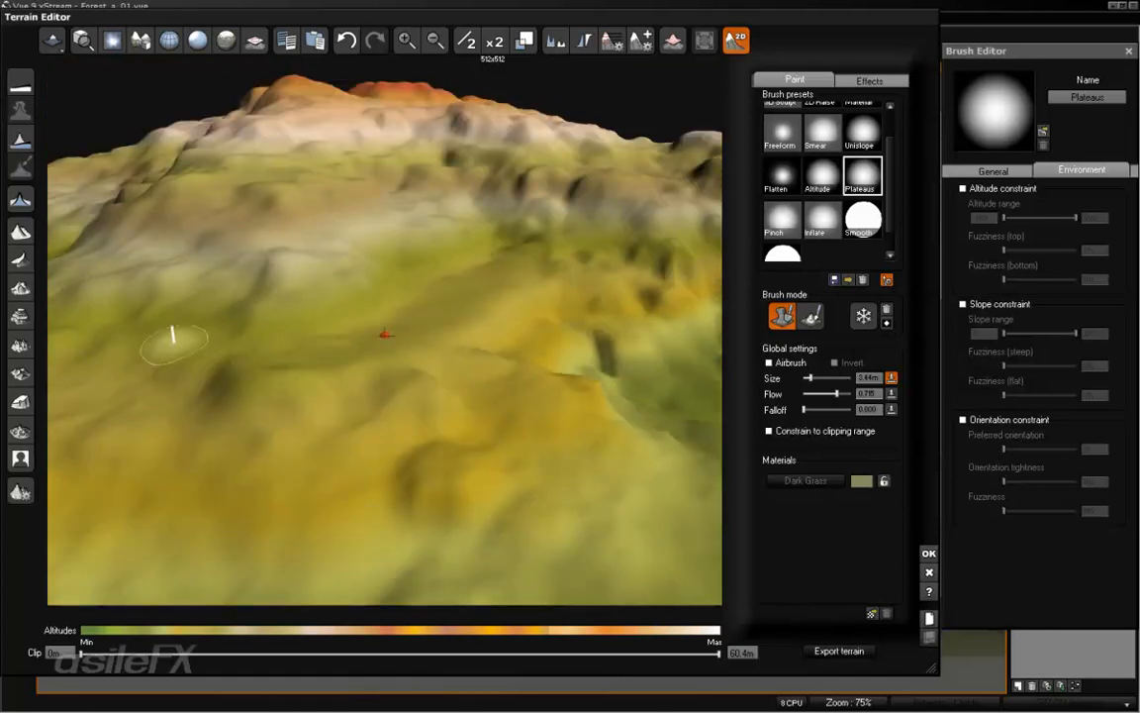
mouse_move(298, 348)
right_down()
mouse_move(439, 385)
mouse_move(427, 374)
right_up()
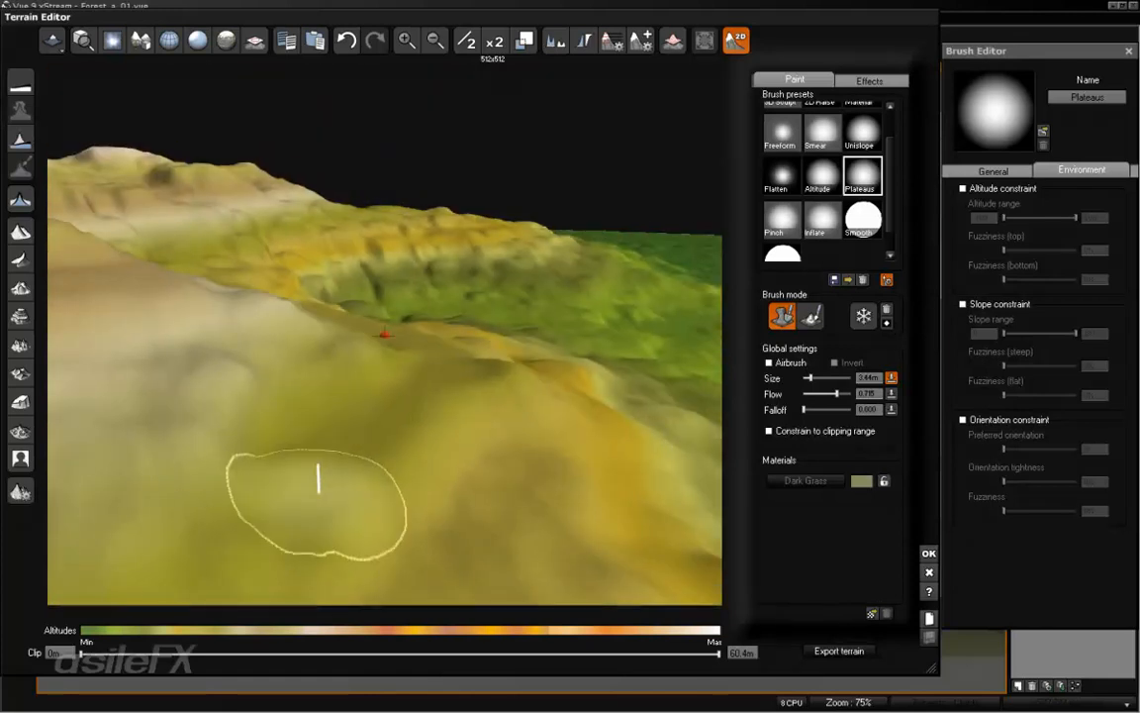
mouse_move(580, 344)
right_down()
mouse_move(360, 435)
mouse_move(329, 336)
right_up()
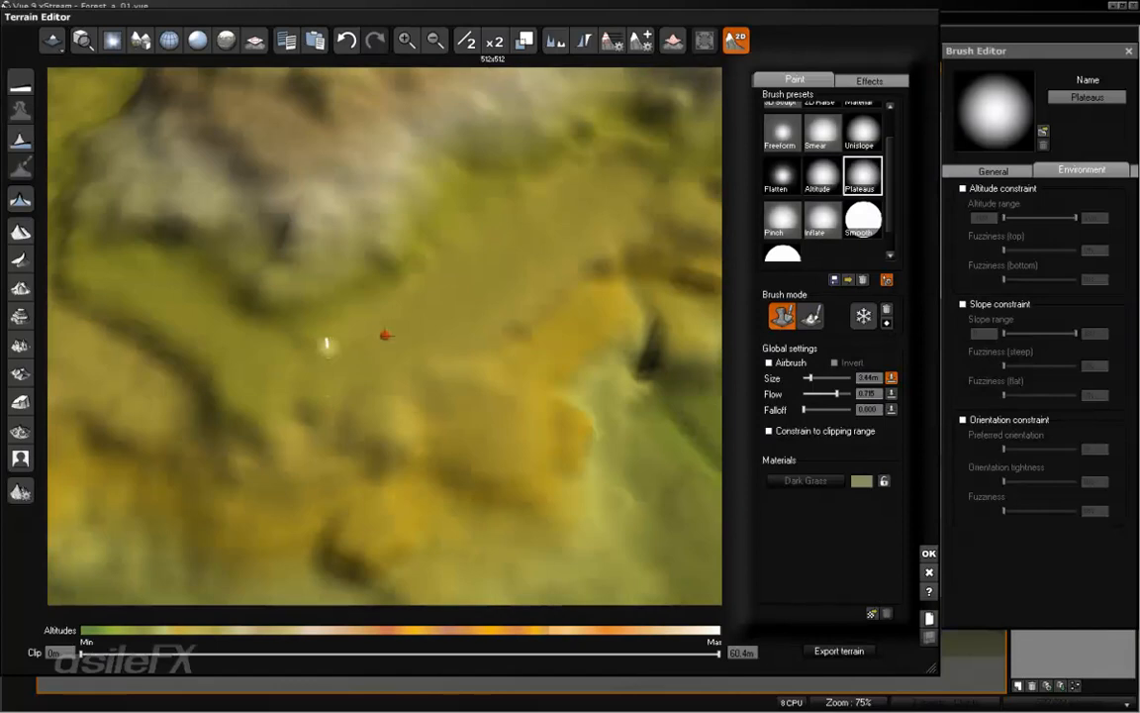
mouse_move(629, 160)
right_down()
mouse_move(573, 250)
mouse_move(623, 264)
mouse_move(461, 289)
right_up()
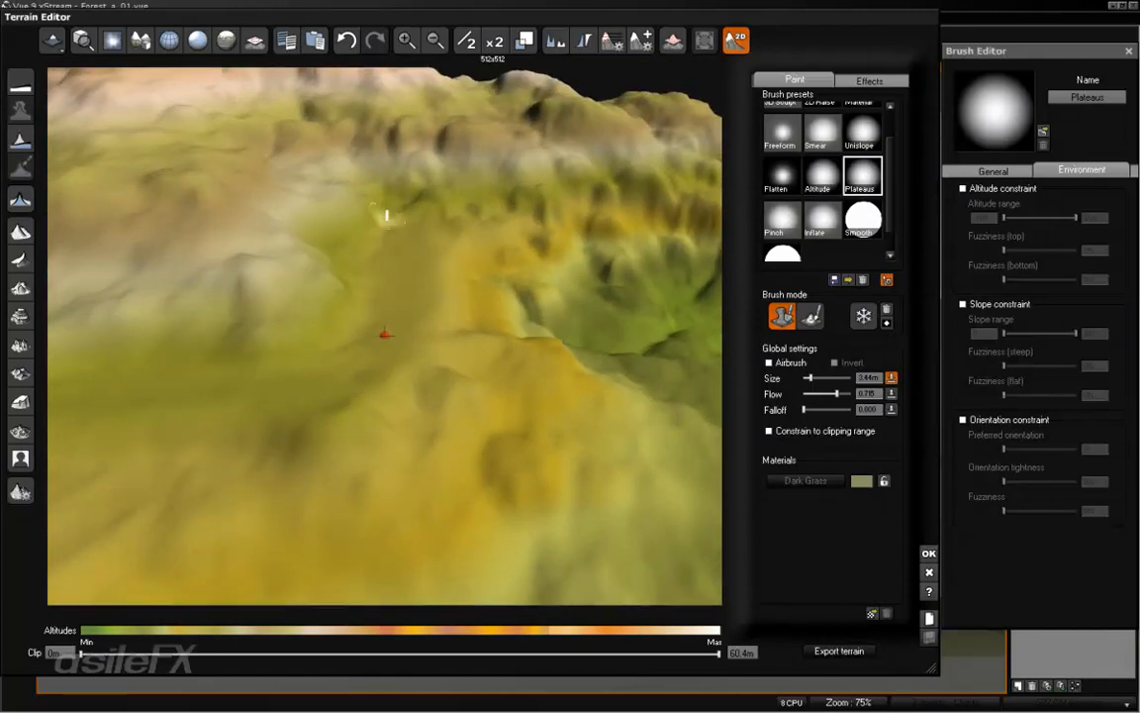
mouse_move(343, 186)
right_down()
mouse_move(419, 259)
mouse_move(386, 231)
mouse_move(662, 216)
right_up()
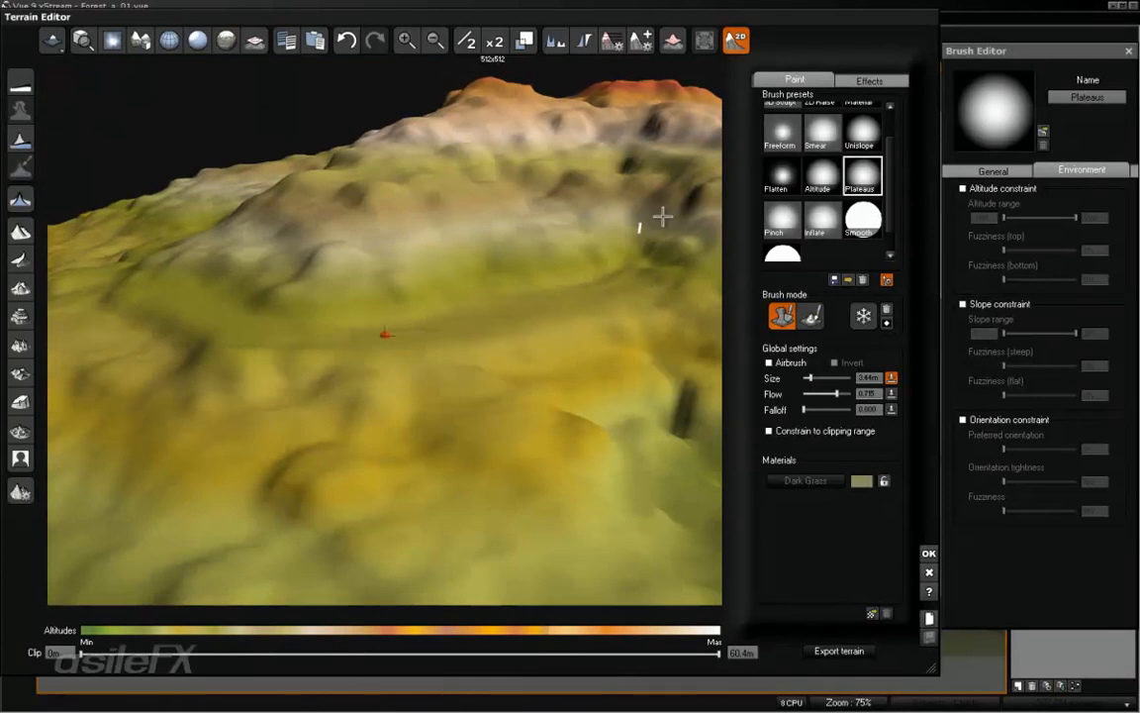
right_drag(608, 270, 645, 233)
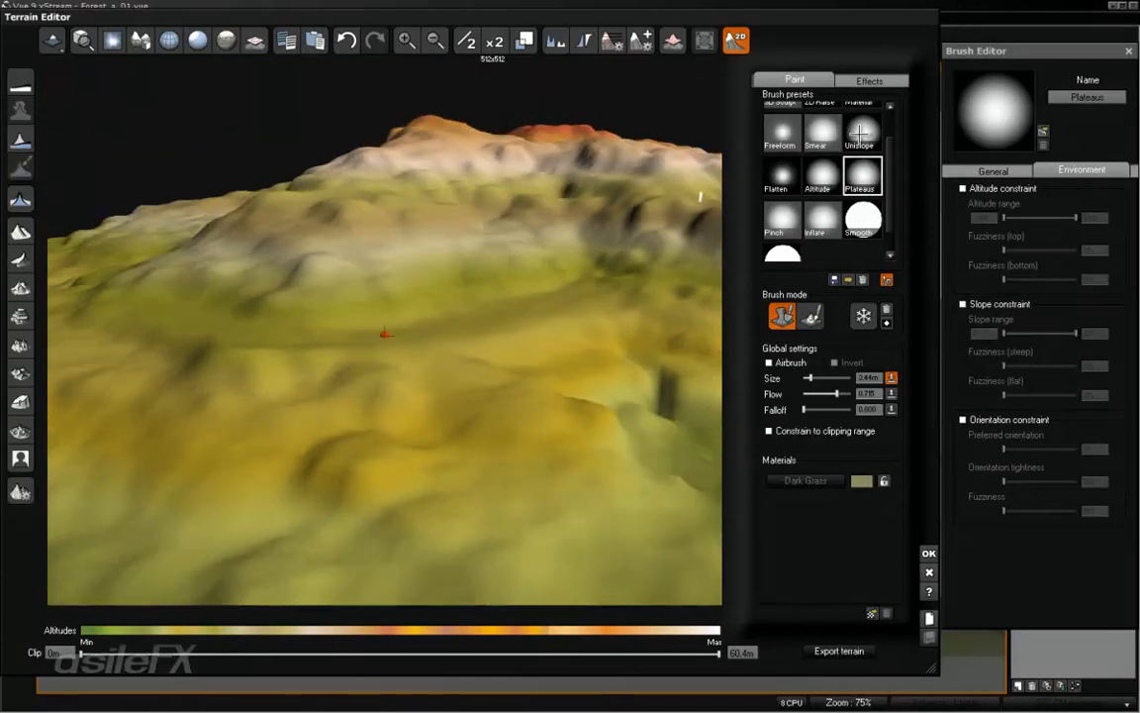
Choose the Unislope brush preset, set its size to 1.67 m and flow to 0.329, and undo the last brush stroke
click(859, 131)
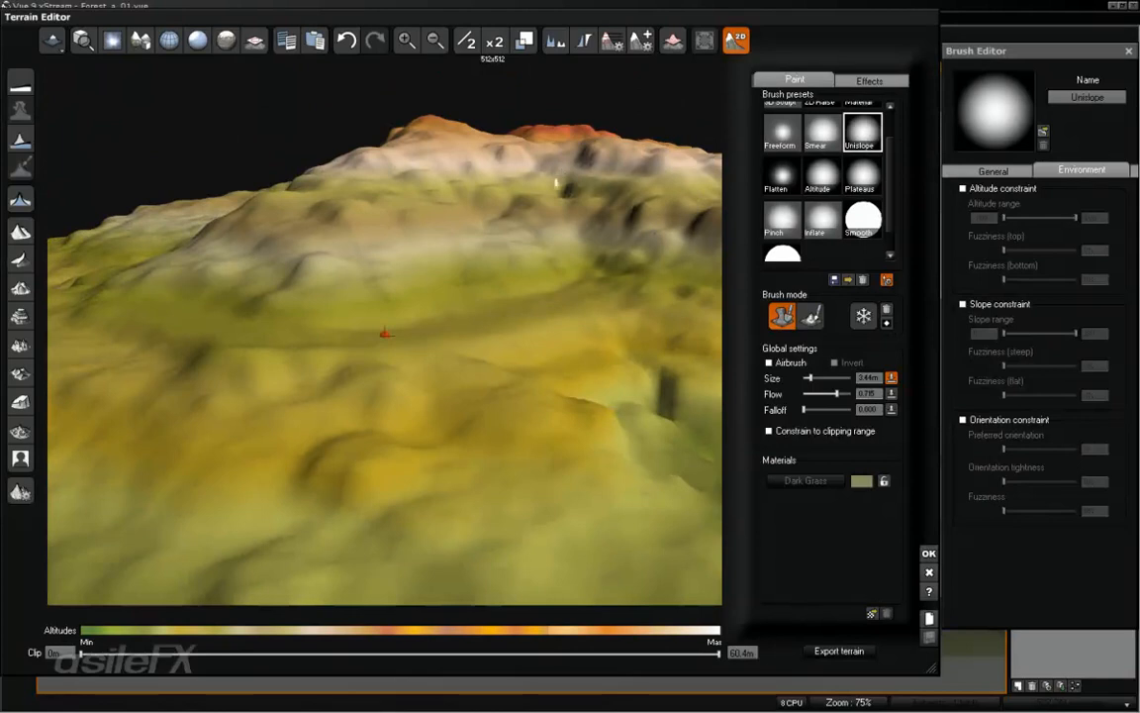
drag(836, 394, 825, 394)
right_drag(597, 210, 612, 243)
drag(811, 394, 814, 394)
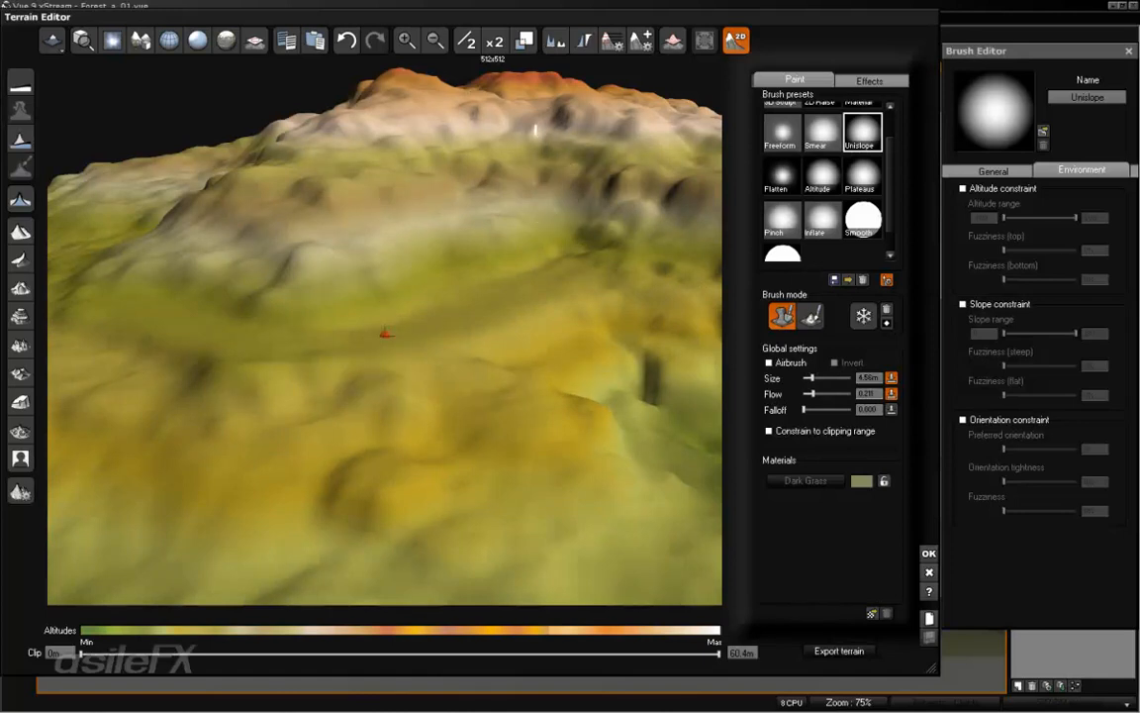
right_drag(553, 238, 718, 273)
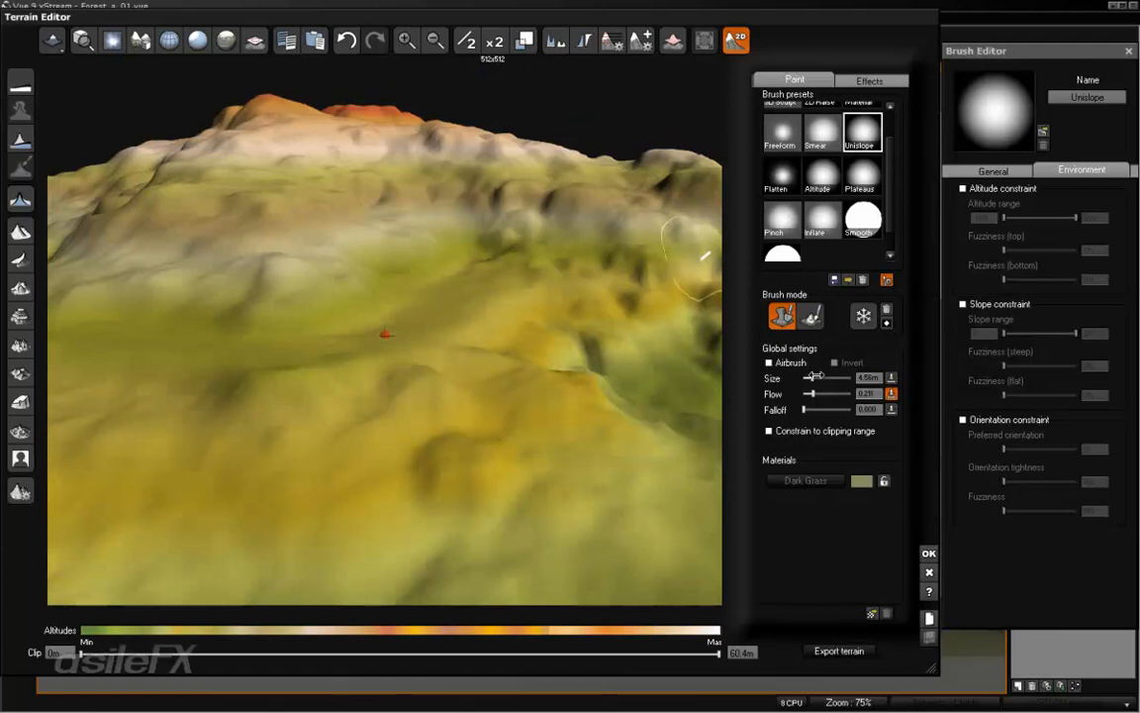
drag(813, 374, 808, 376)
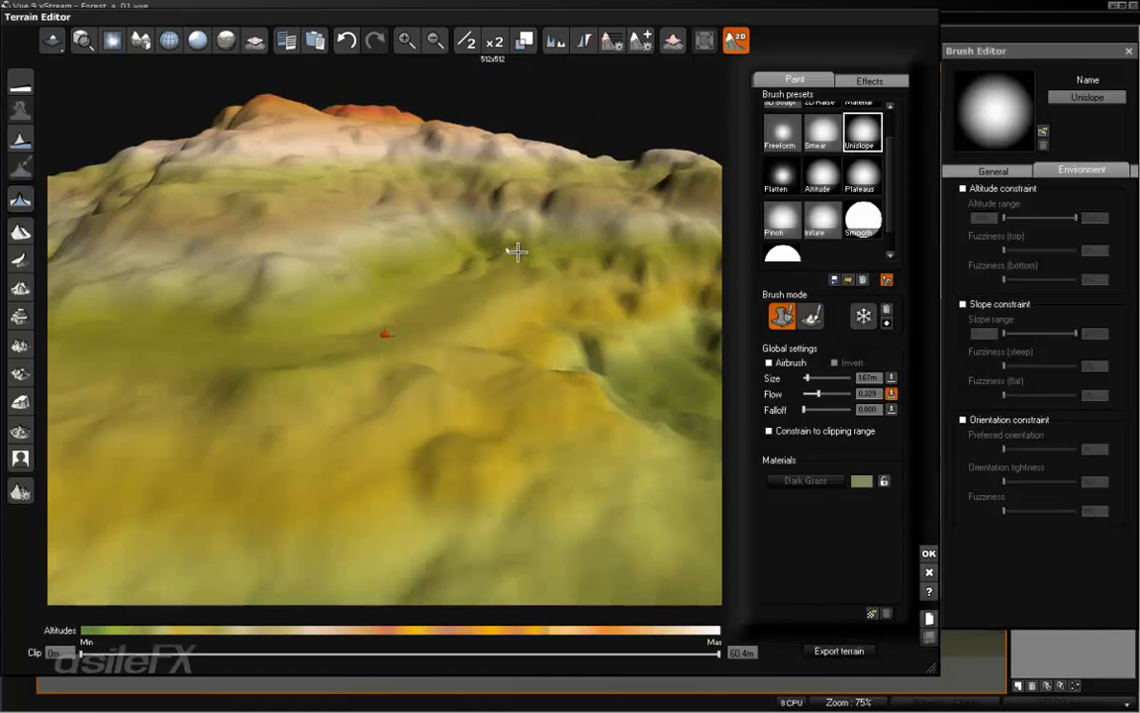
right_drag(547, 289, 586, 272)
click(346, 40)
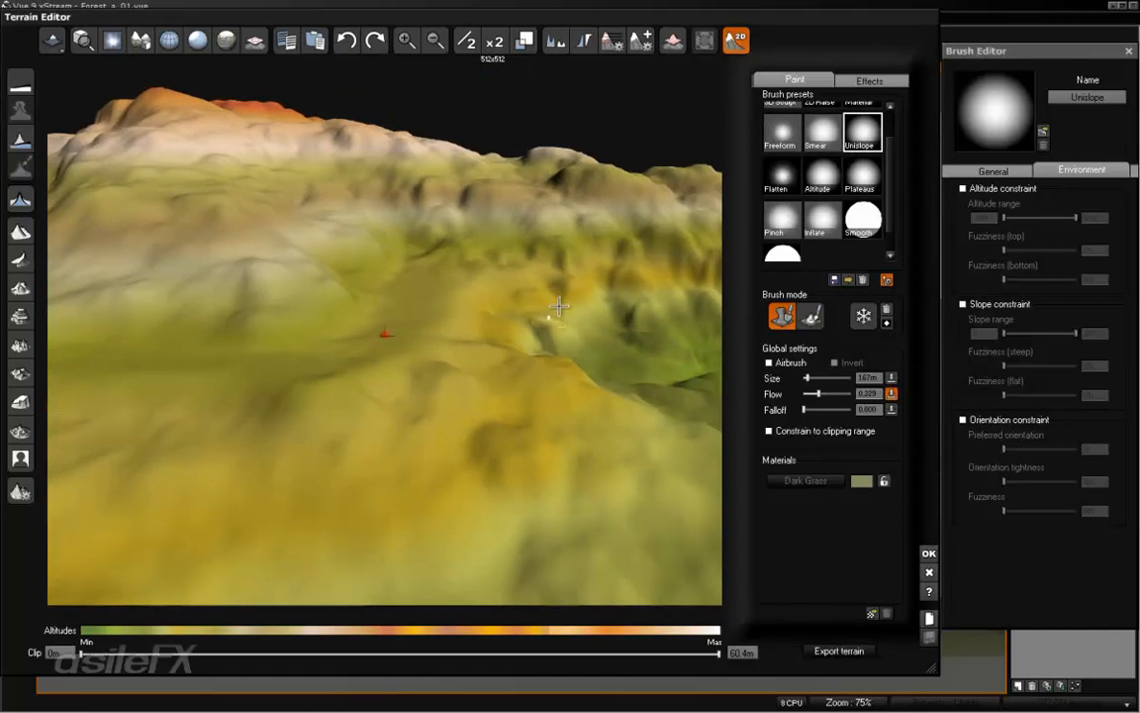
Choose the Flatten brush preset and carve the far end of the path into the slope with it
scroll(560, 297, up, 5)
scroll(567, 340, down, 5)
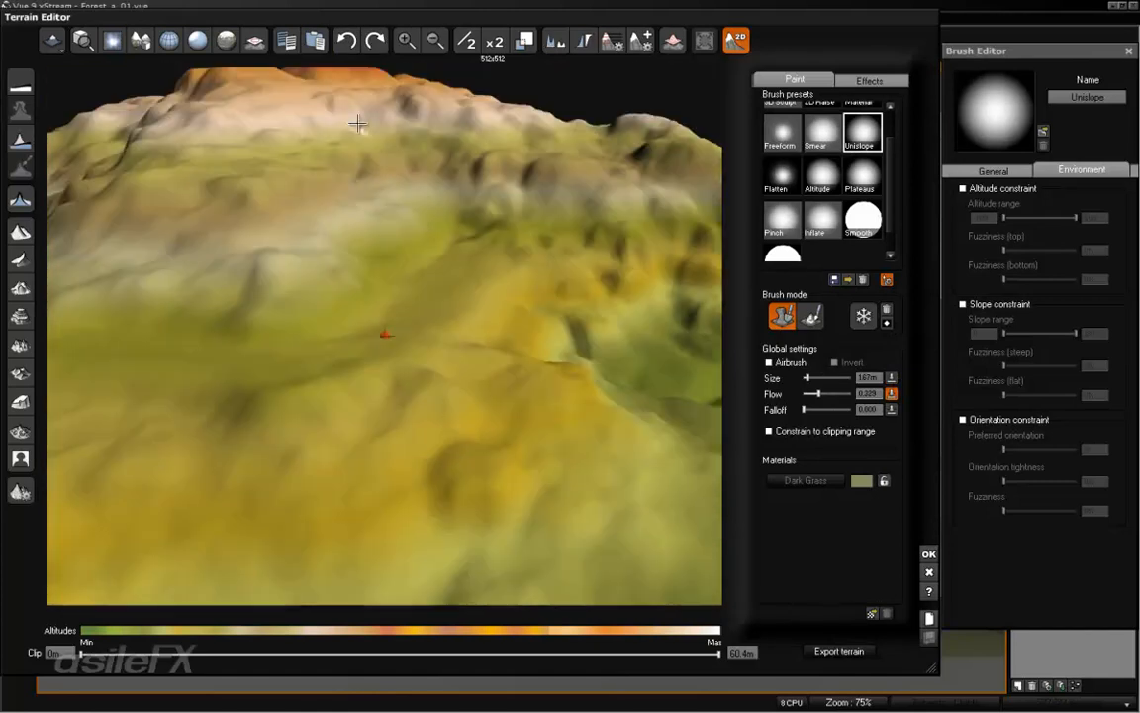
scroll(774, 214, up, 1)
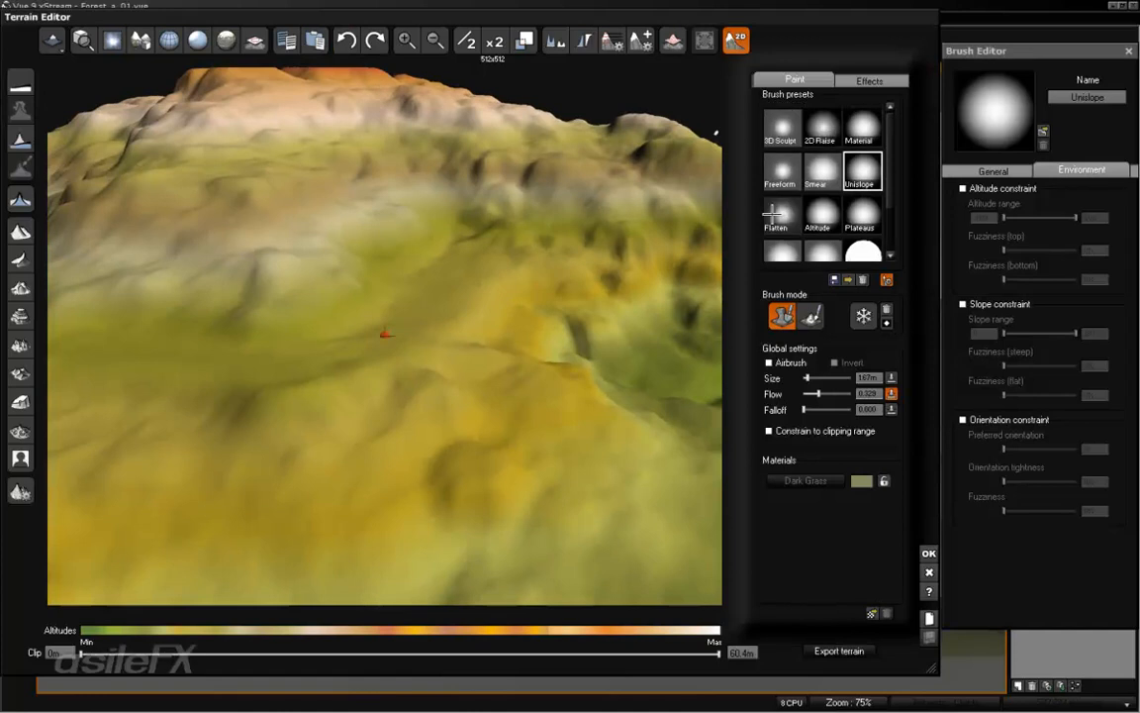
click(774, 215)
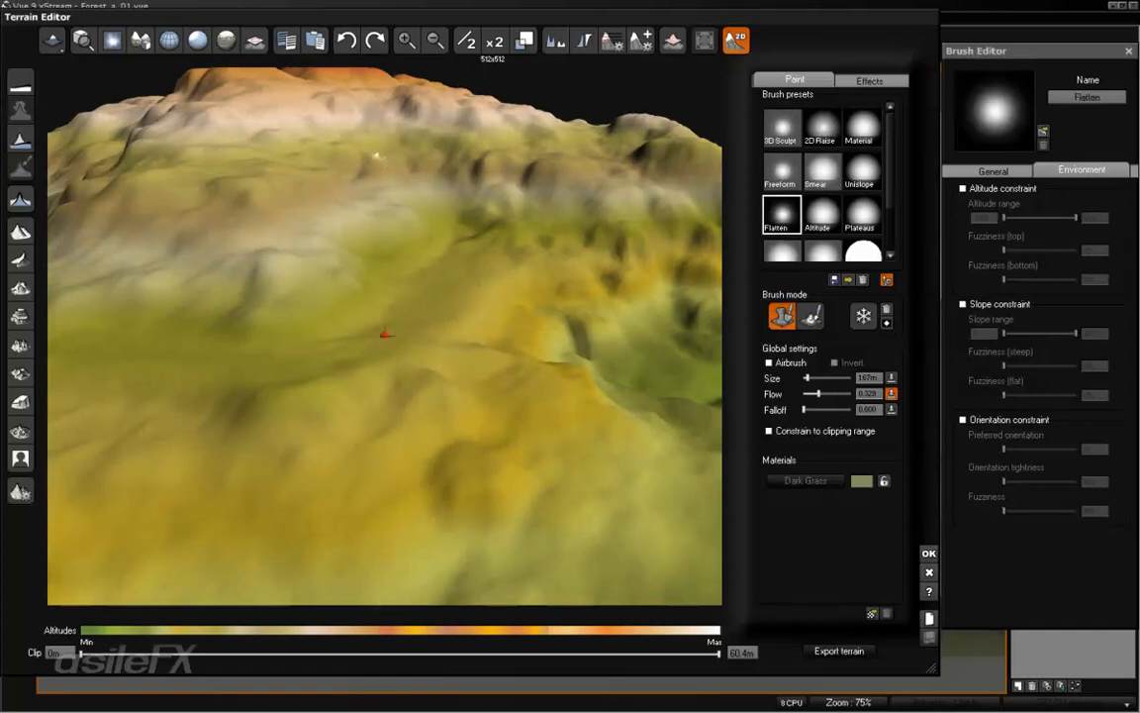
drag(453, 222, 442, 190)
mouse_move(427, 141)
right_down()
mouse_move(484, 324)
mouse_move(453, 285)
right_up()
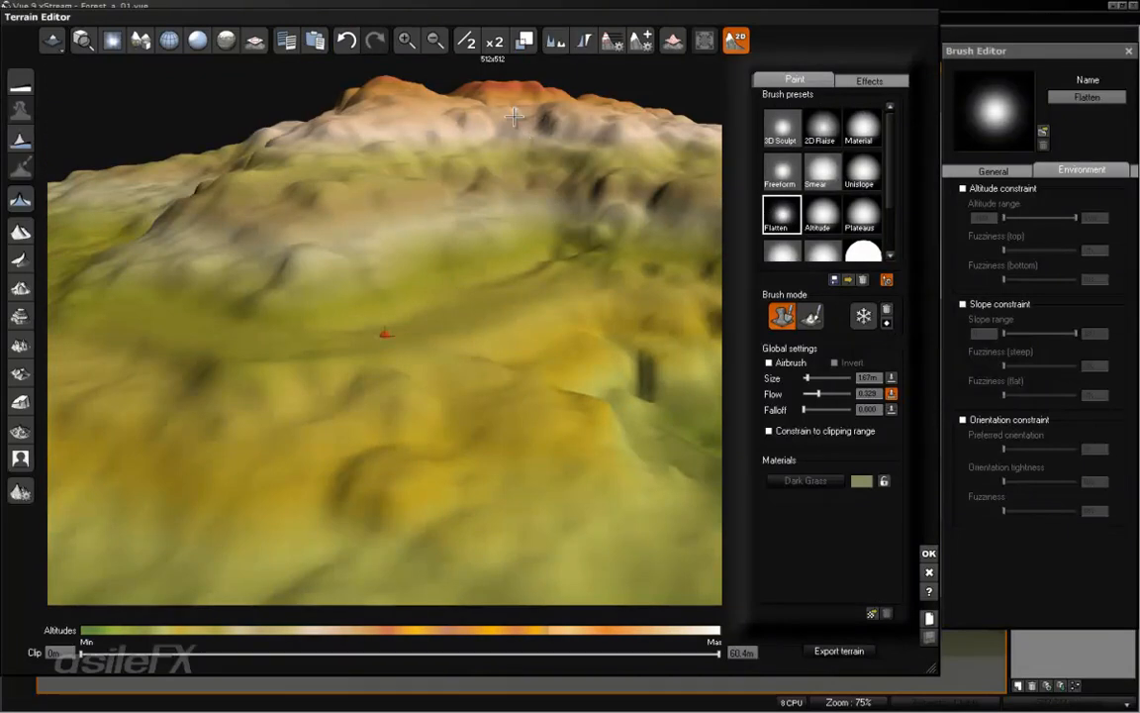
right_drag(630, 186, 591, 277)
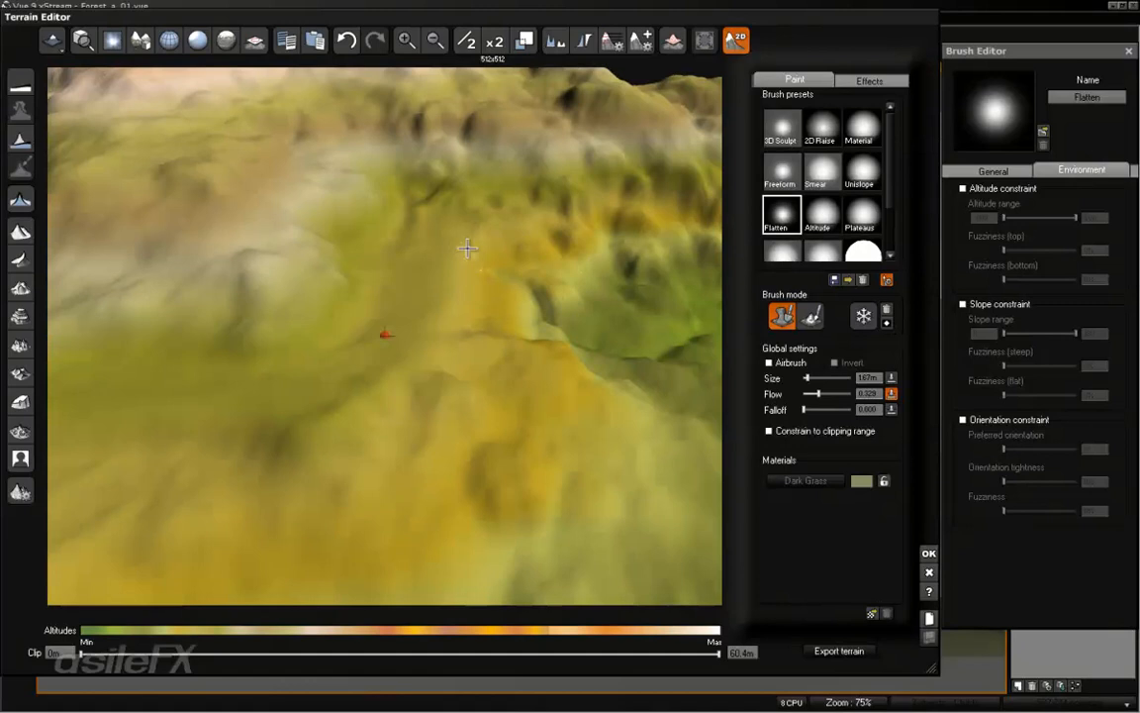
Check the sculpted path against the main camera's position by showing the entire scene, and hide the scene again
click(82, 40)
click(140, 39)
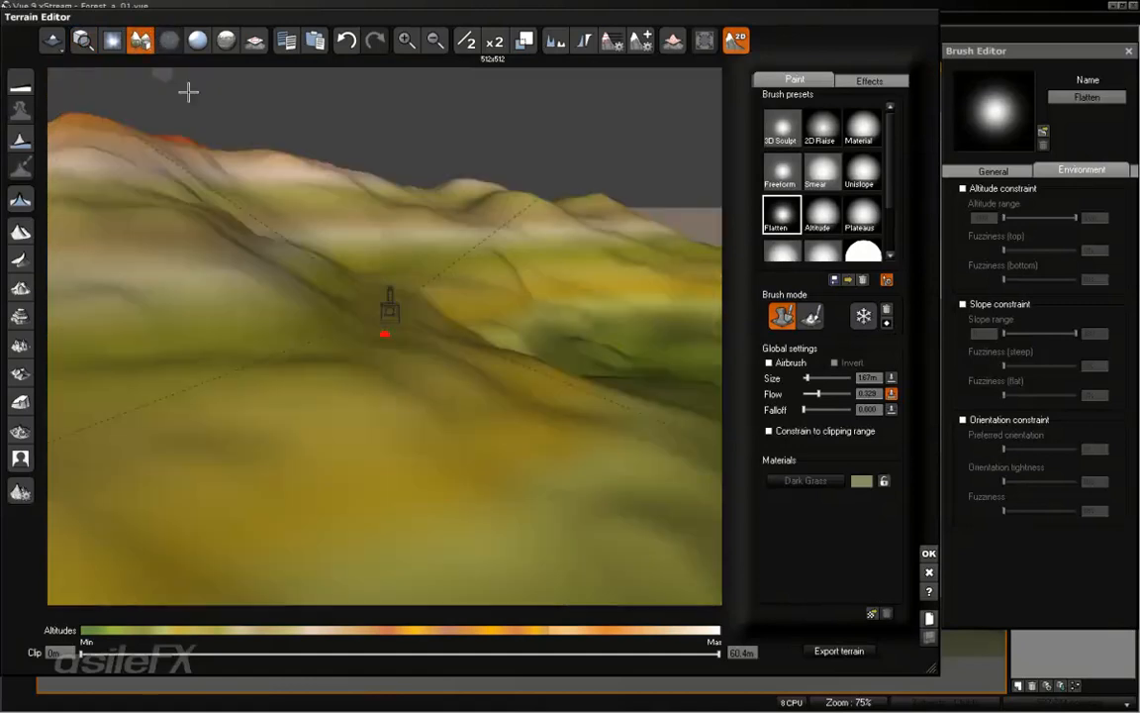
right_drag(545, 248, 238, 132)
click(141, 40)
right_drag(505, 200, 524, 273)
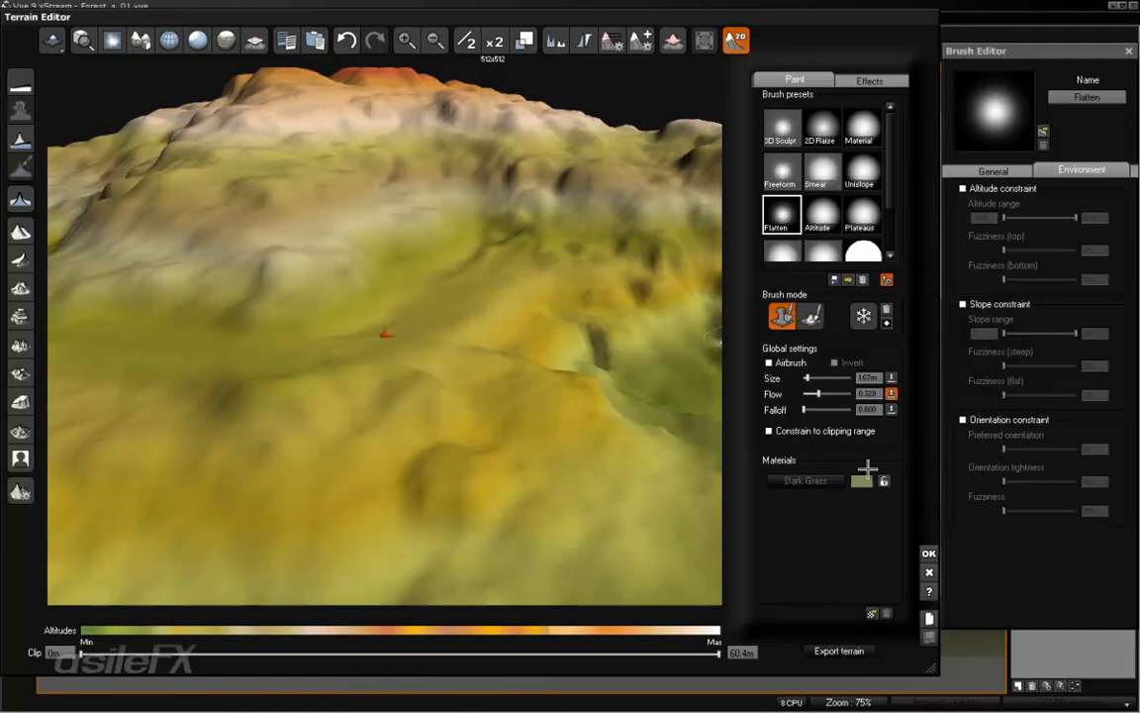
Apply the sculpted terrain and inspect its Dark Grass Procedural material in the Advanced Material Editor
click(927, 552)
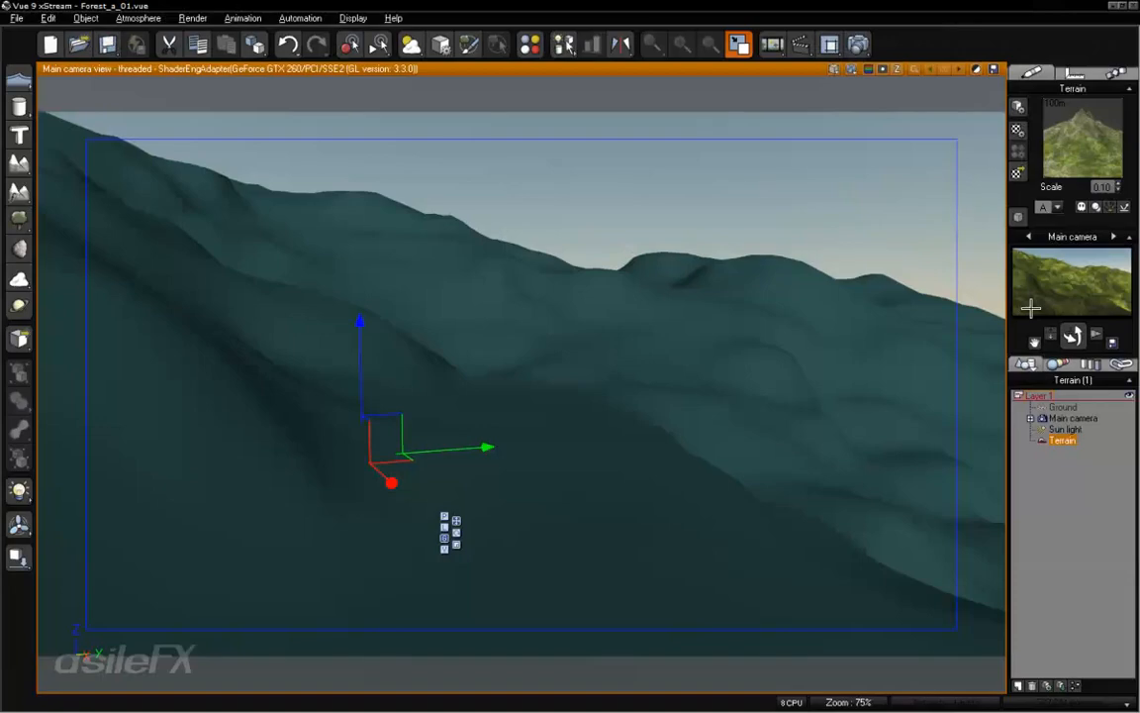
right_click(1046, 124)
click(1039, 129)
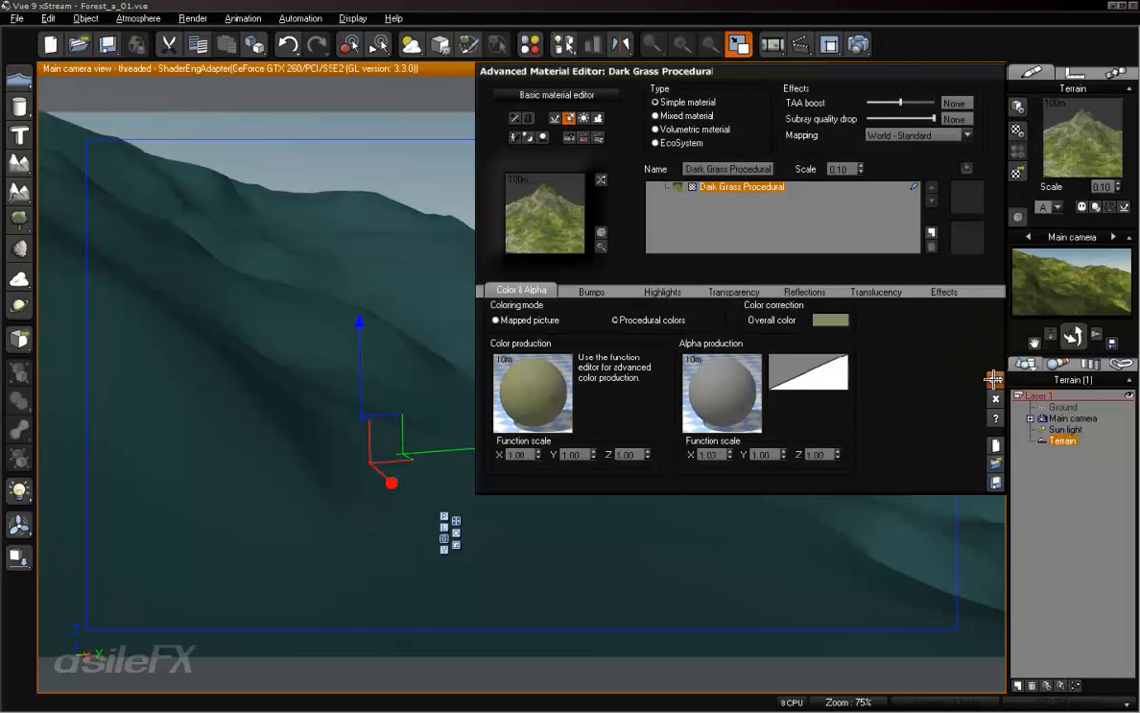
click(1009, 401)
Reopen the terrain in the Terrain Editor and focus on the path, showing the scene temporarily to locate the main camera
double_click(412, 344)
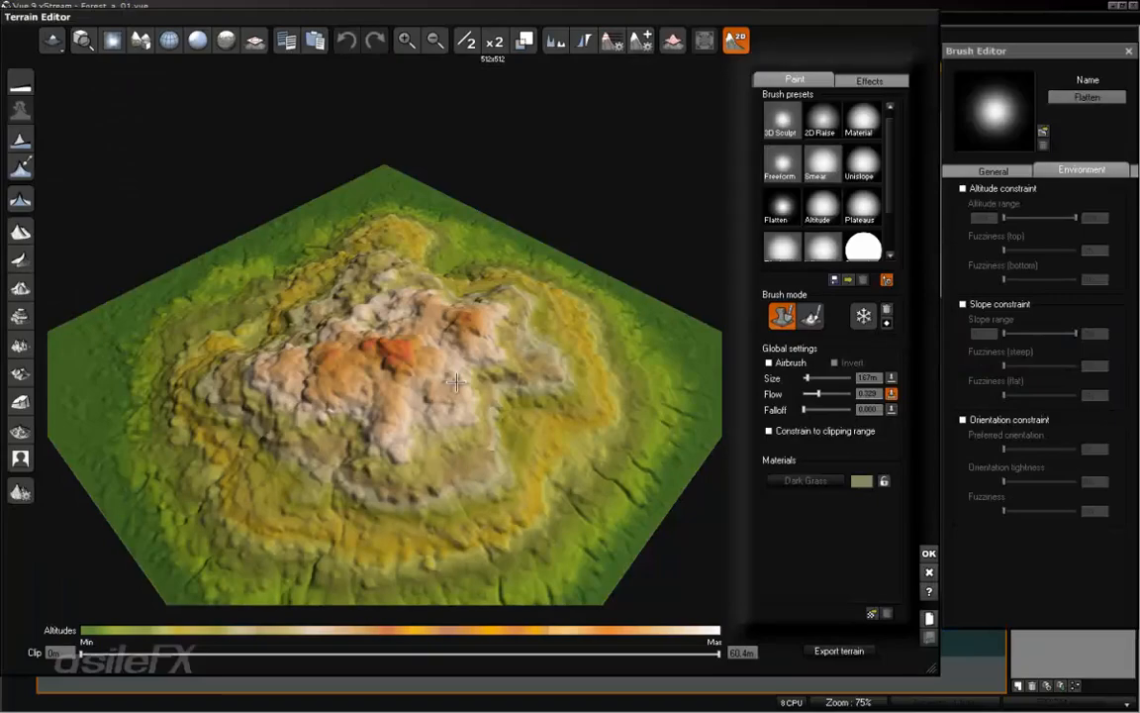
mouse_move(551, 432)
right_down()
mouse_move(613, 331)
mouse_move(651, 340)
right_up()
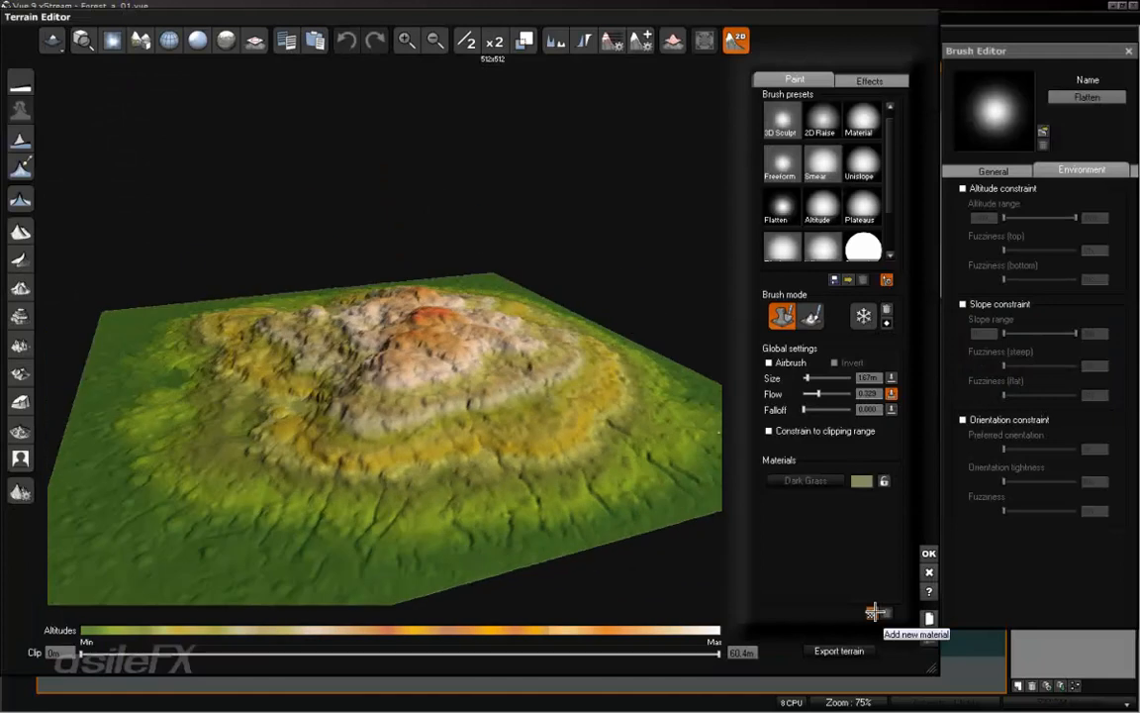
right_drag(178, 251, 378, 307)
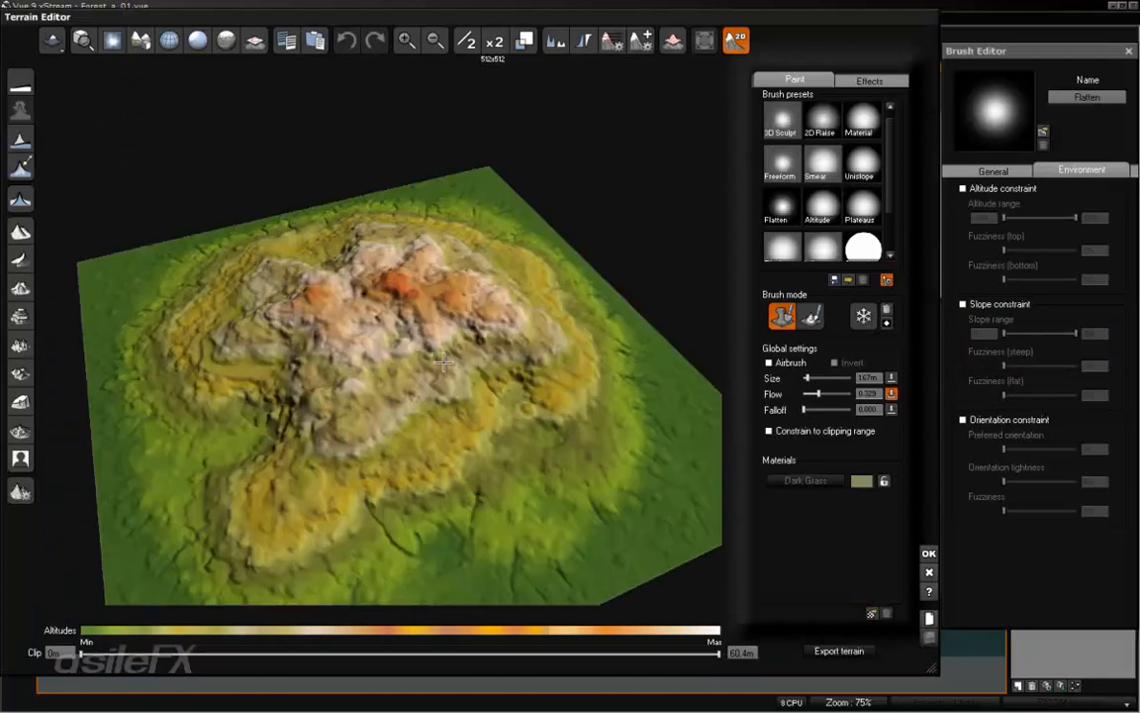
click(140, 40)
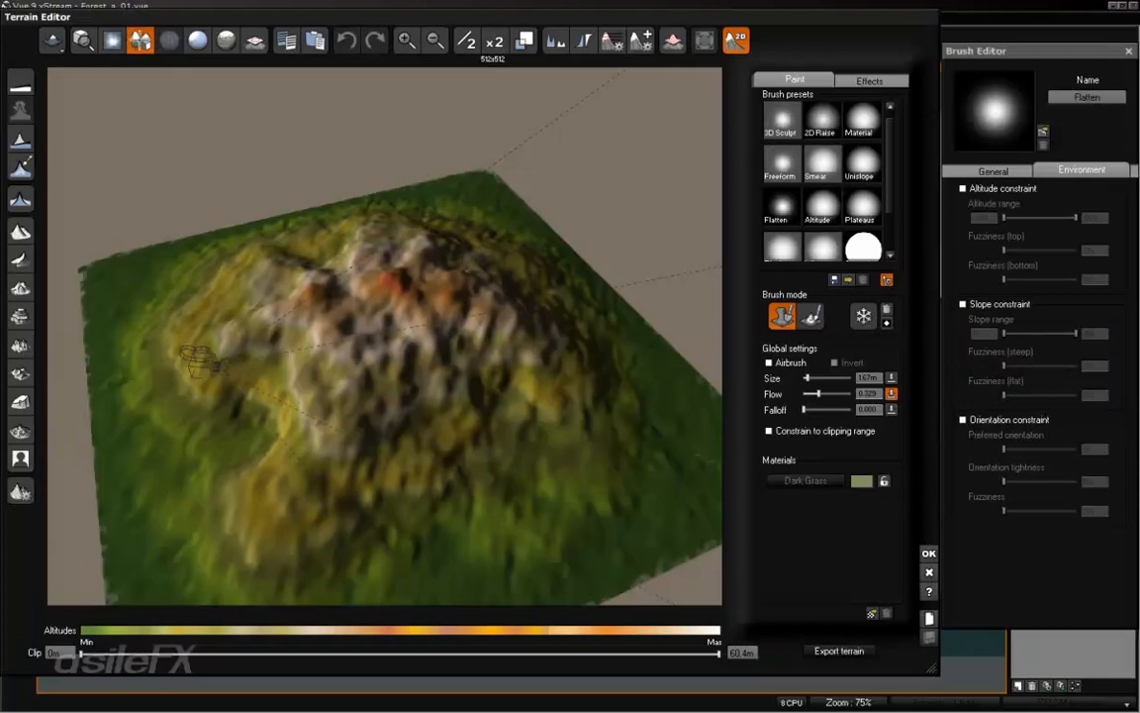
middle_click(222, 361)
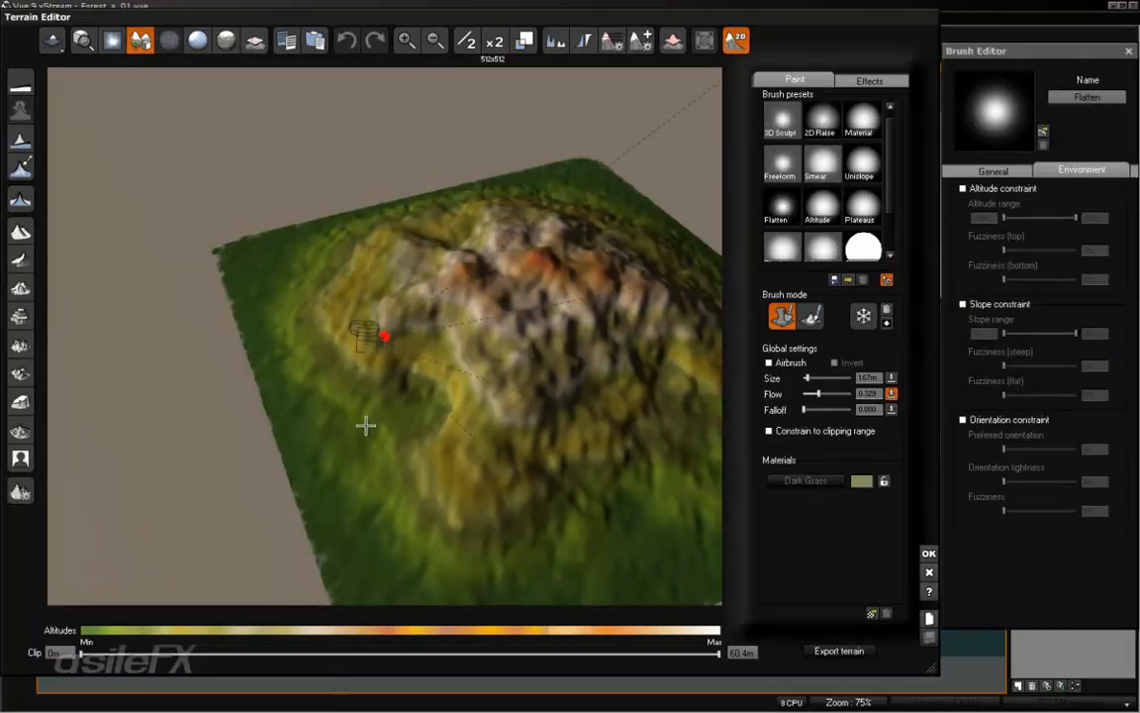
scroll(410, 415, up, 3)
scroll(410, 415, up, 5)
right_drag(410, 414, 542, 290)
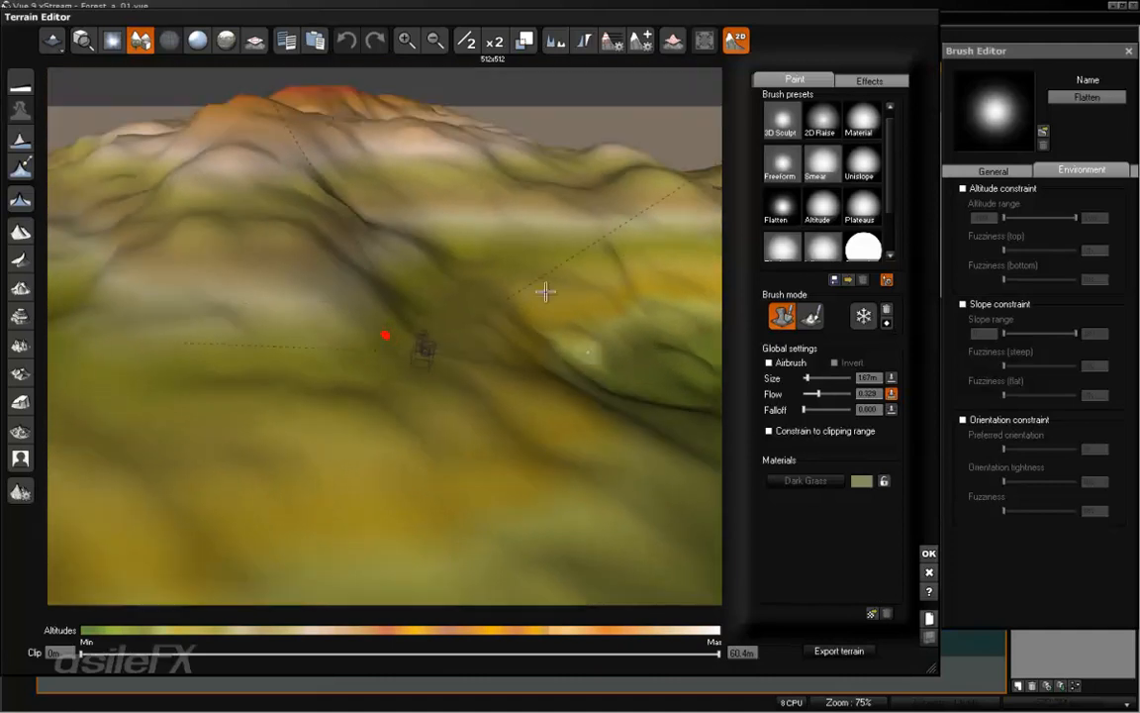
click(141, 40)
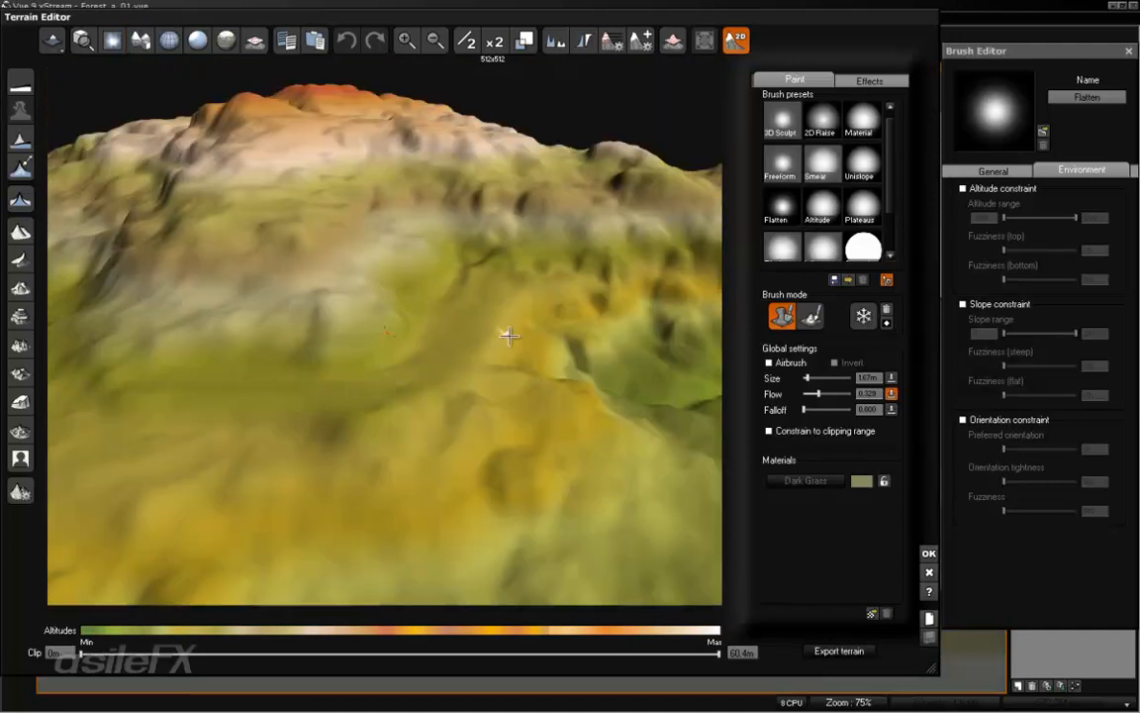
Add the Ploughed Land material from the Material Layers collection to the terrain's paintable materials
click(875, 614)
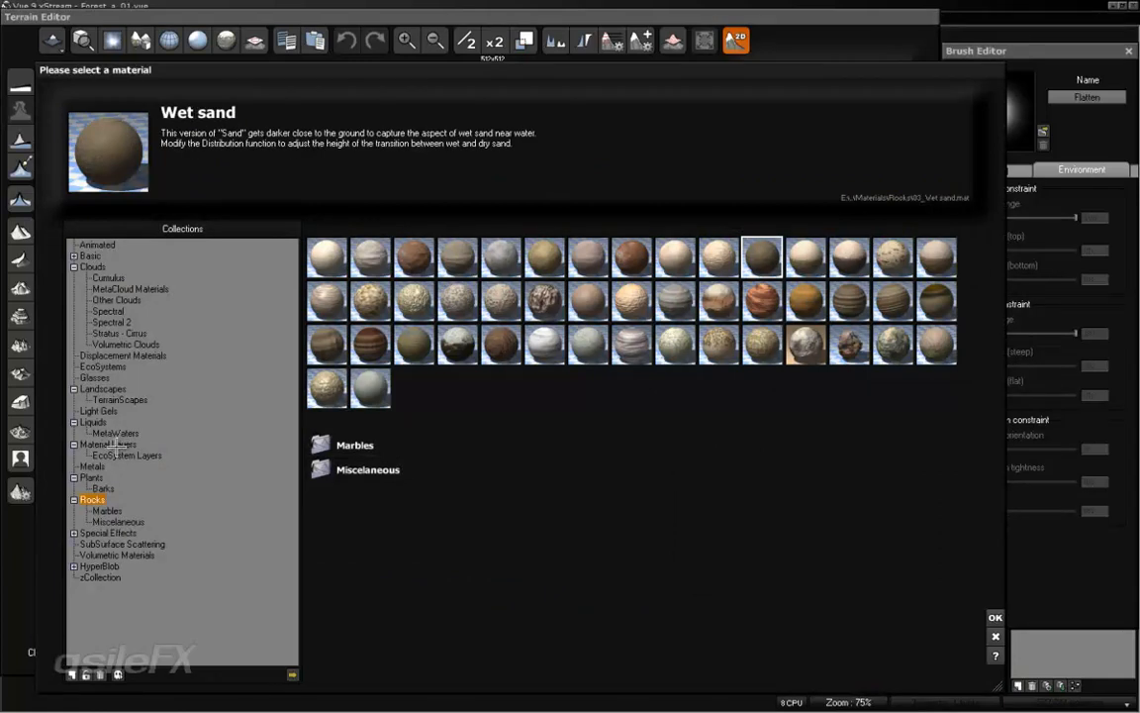
click(115, 443)
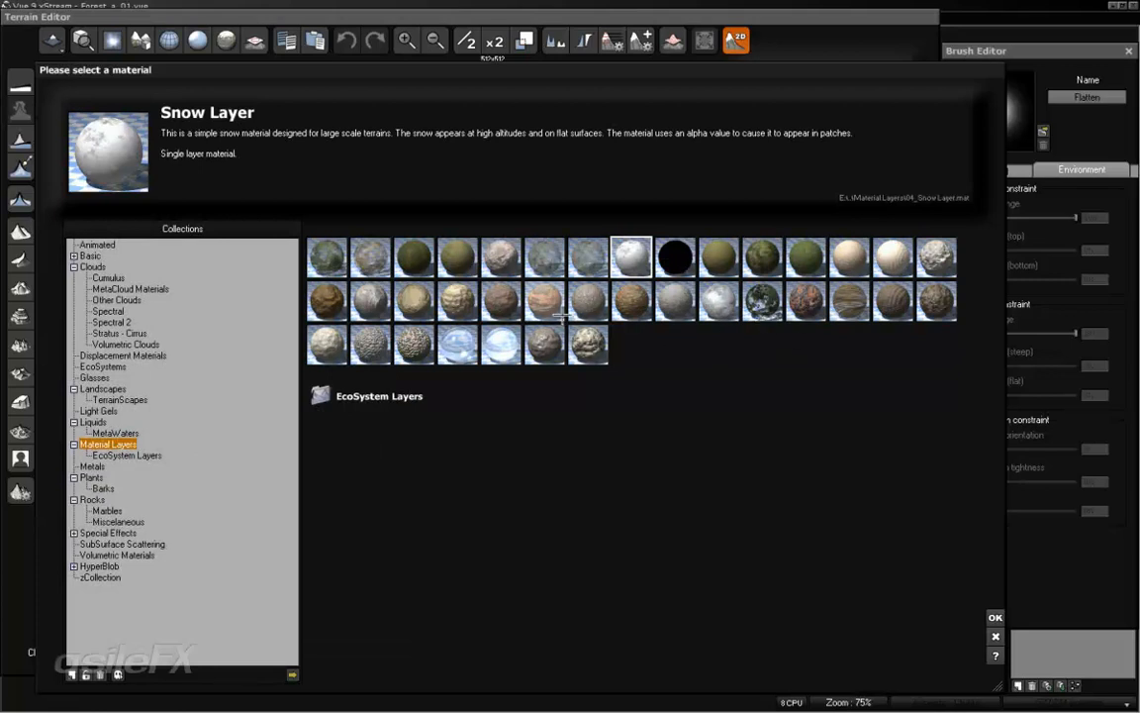
click(893, 300)
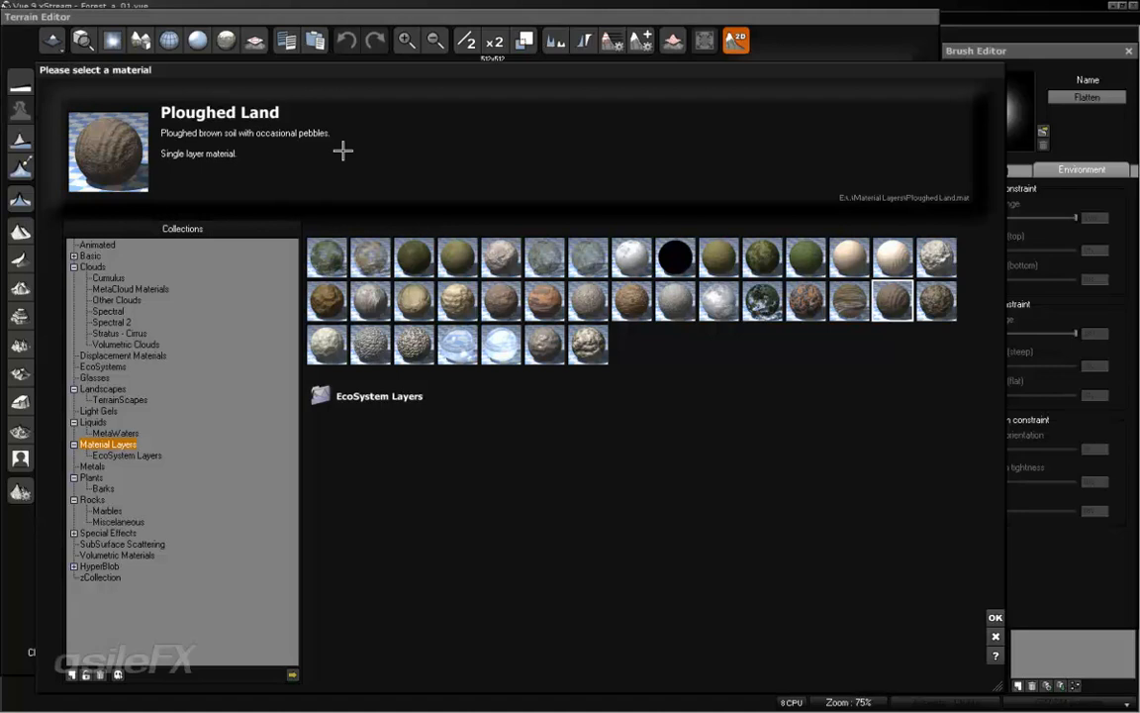
click(994, 617)
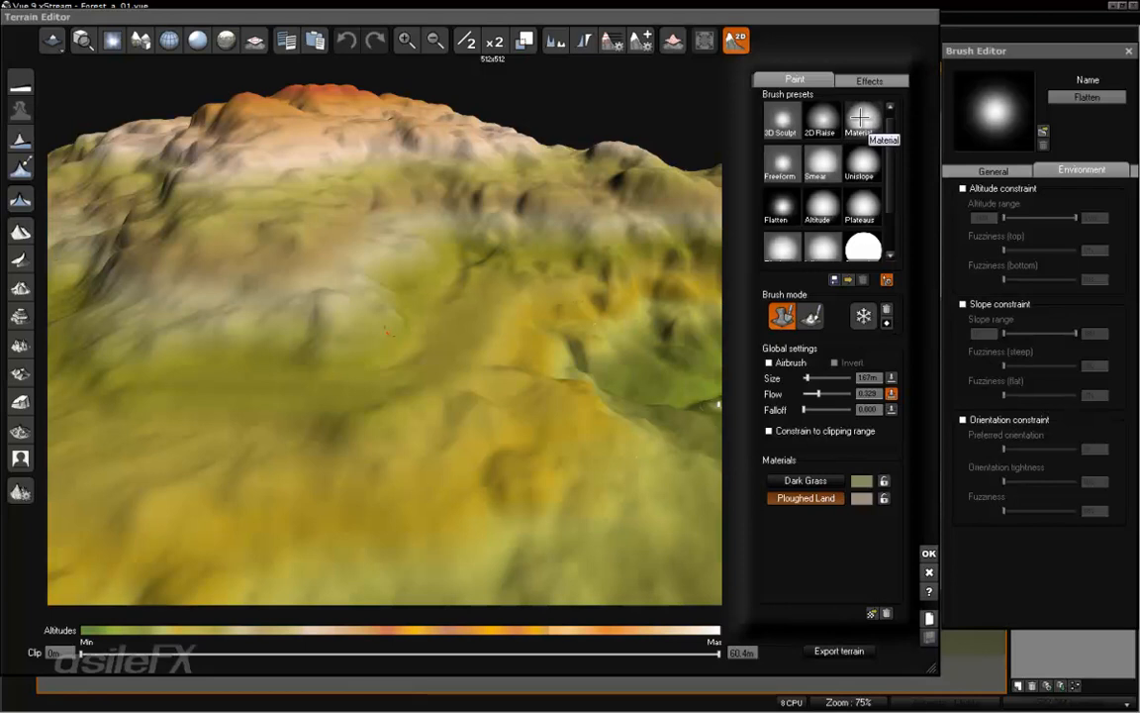
Activate the Material brush with Ploughed Land selected and darken that material's display colour to RGB 32, 28, 25
click(859, 118)
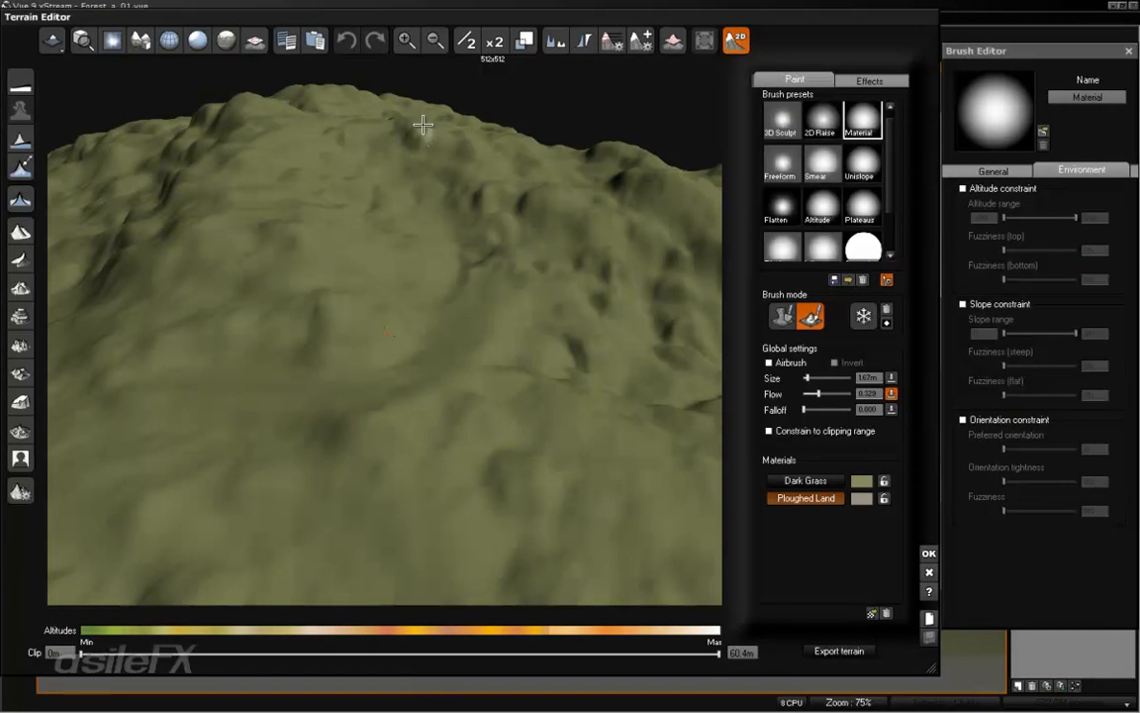
click(805, 481)
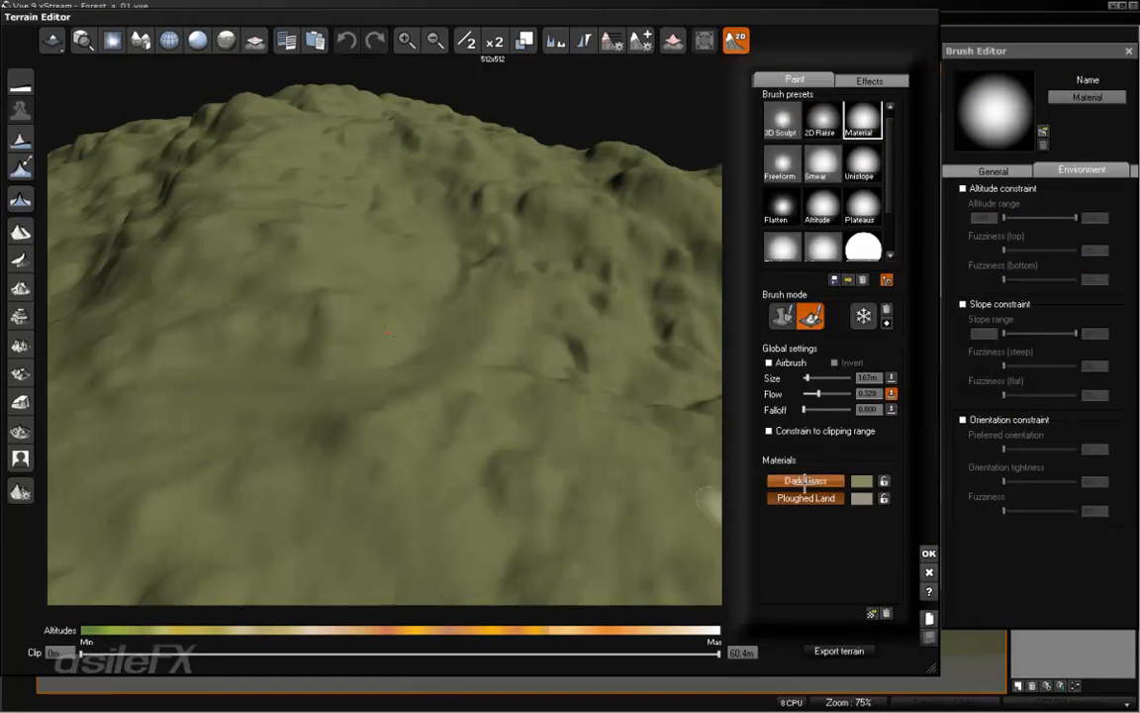
click(810, 496)
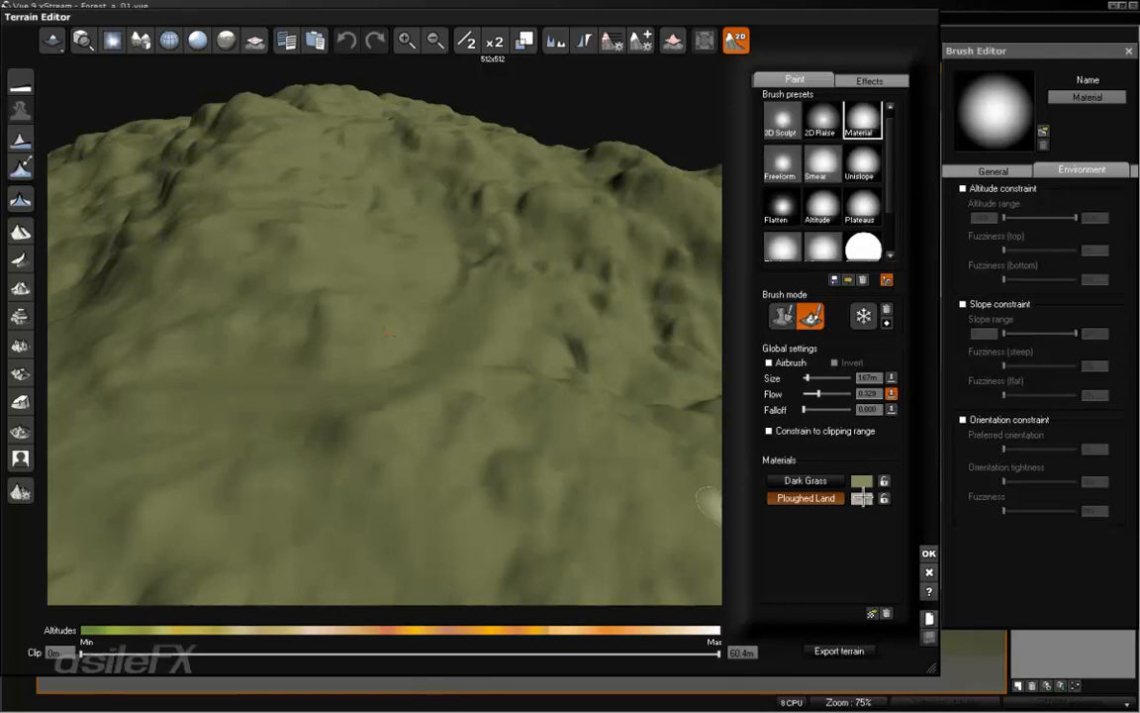
click(861, 498)
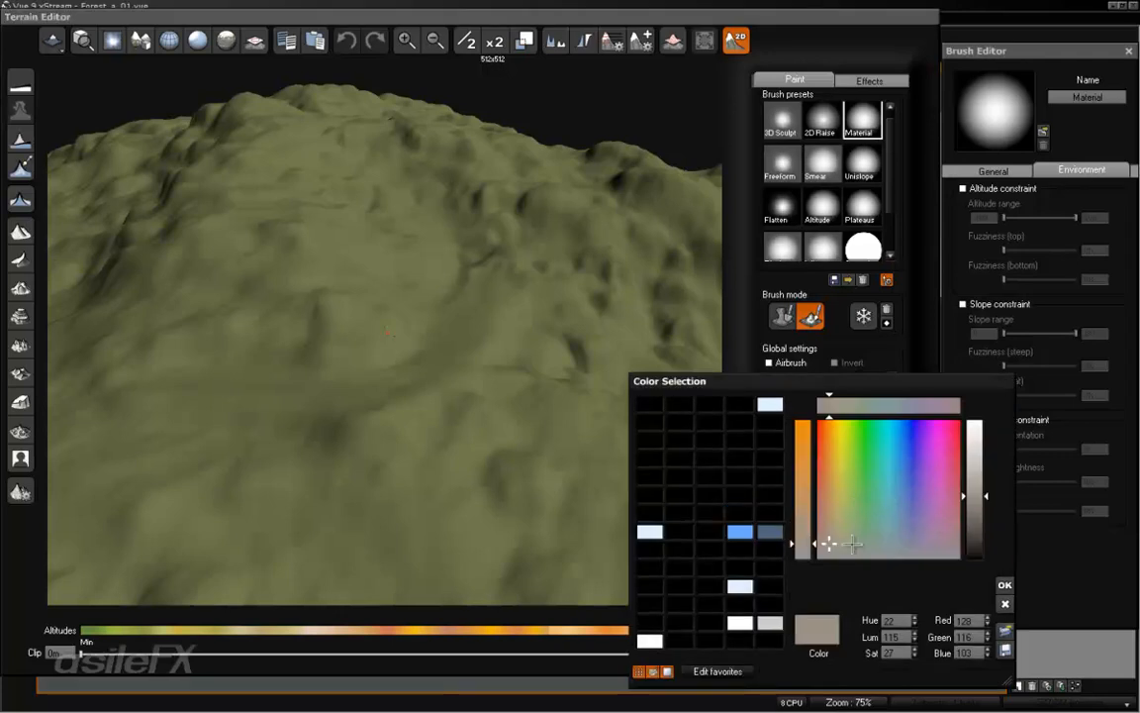
drag(975, 496, 974, 542)
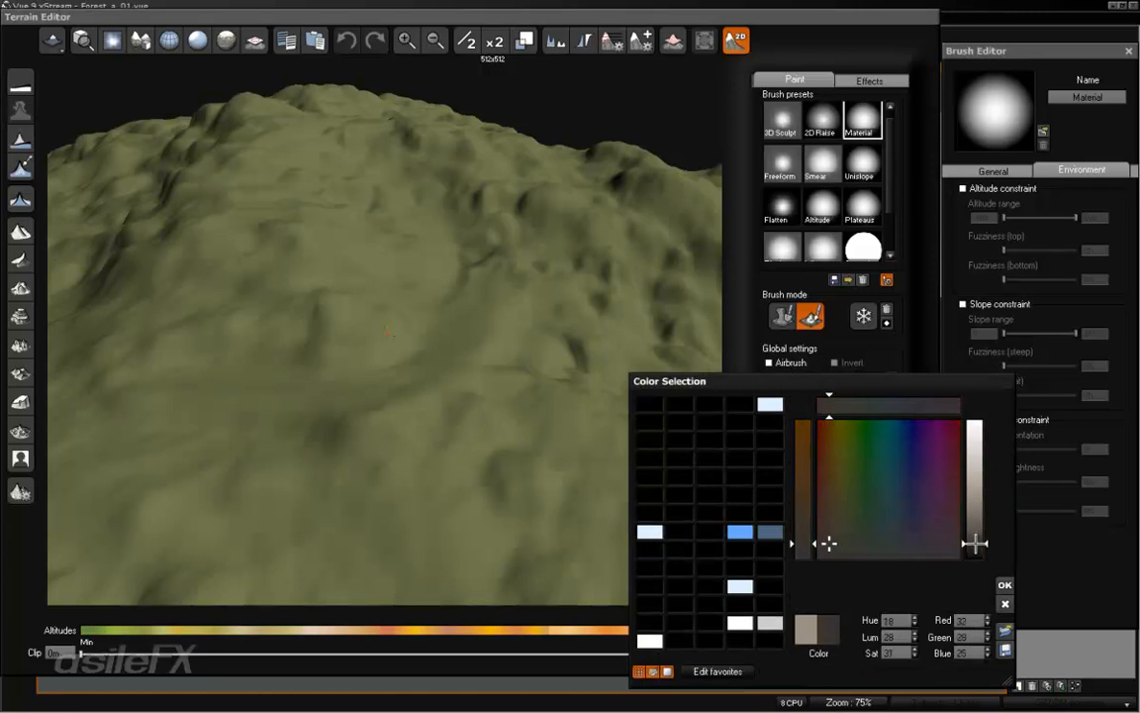
click(1004, 585)
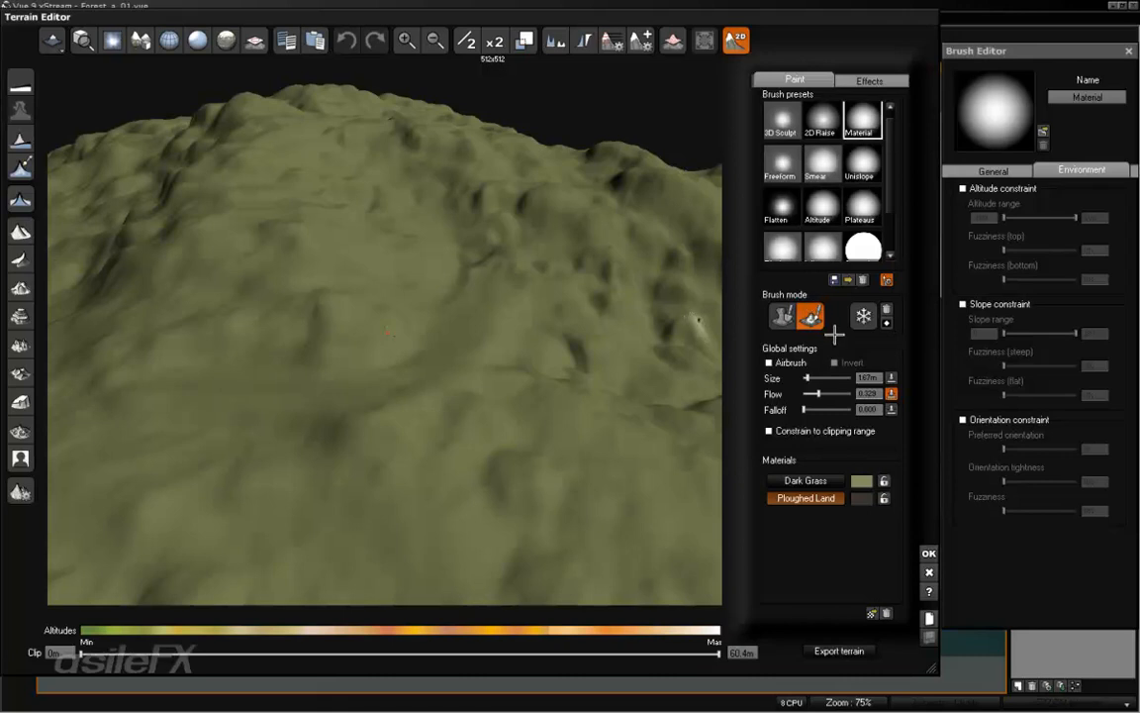
Paint Ploughed Land over the lower bend of the sculpted path, raising the brush flow to 0.513
click(785, 313)
click(783, 313)
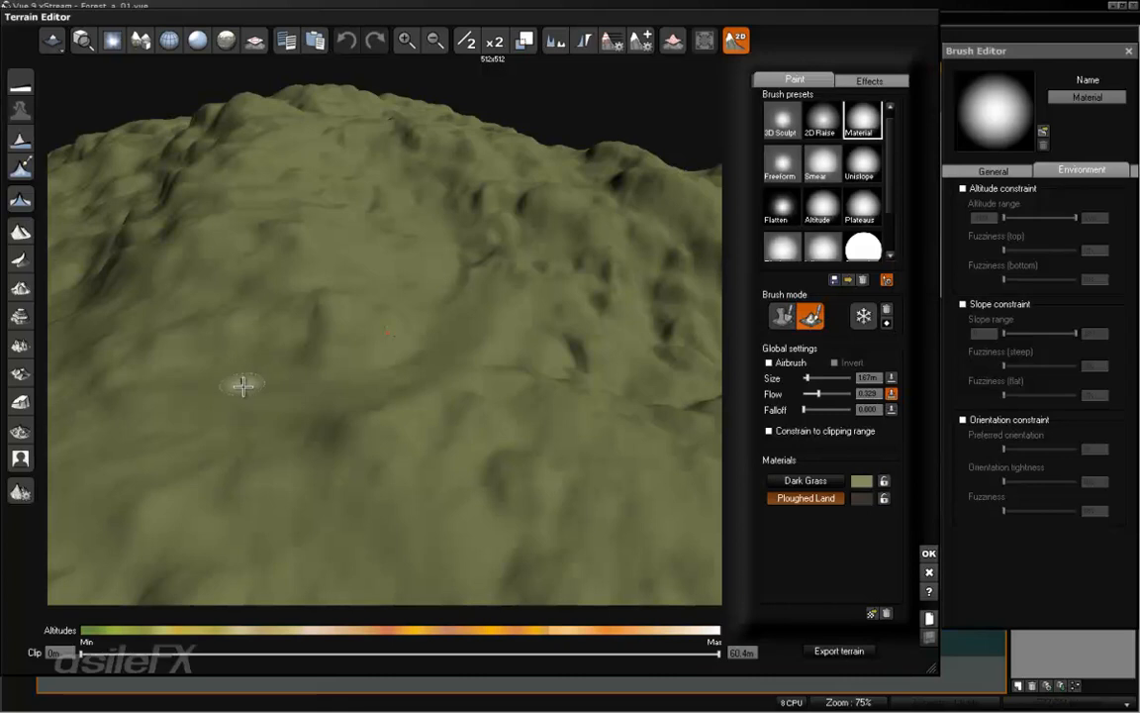
mouse_move(269, 383)
mouse_down()
mouse_move(362, 381)
mouse_move(420, 365)
mouse_move(260, 382)
mouse_move(381, 374)
mouse_move(425, 352)
mouse_move(400, 372)
mouse_move(388, 368)
mouse_move(469, 324)
mouse_up()
mouse_move(544, 309)
right_down()
mouse_move(578, 395)
mouse_move(397, 359)
right_up()
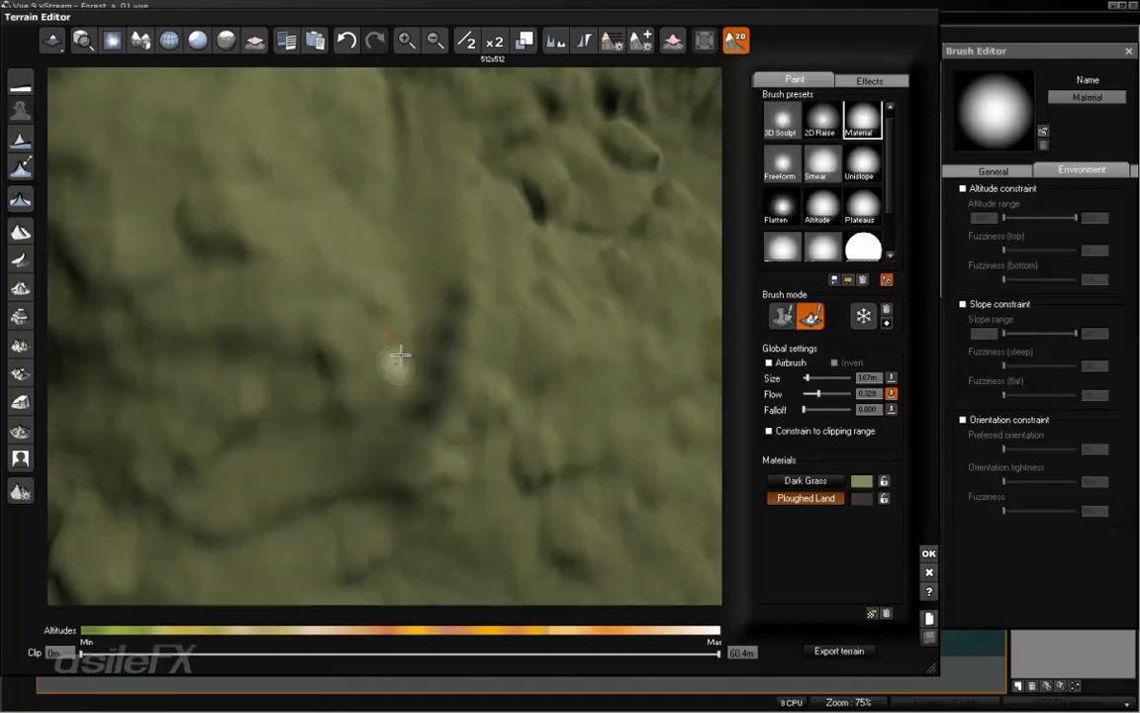
mouse_move(427, 364)
mouse_down()
mouse_move(425, 330)
mouse_move(387, 400)
mouse_move(393, 369)
mouse_up()
mouse_move(375, 308)
right_down()
mouse_move(458, 306)
mouse_move(453, 214)
right_up()
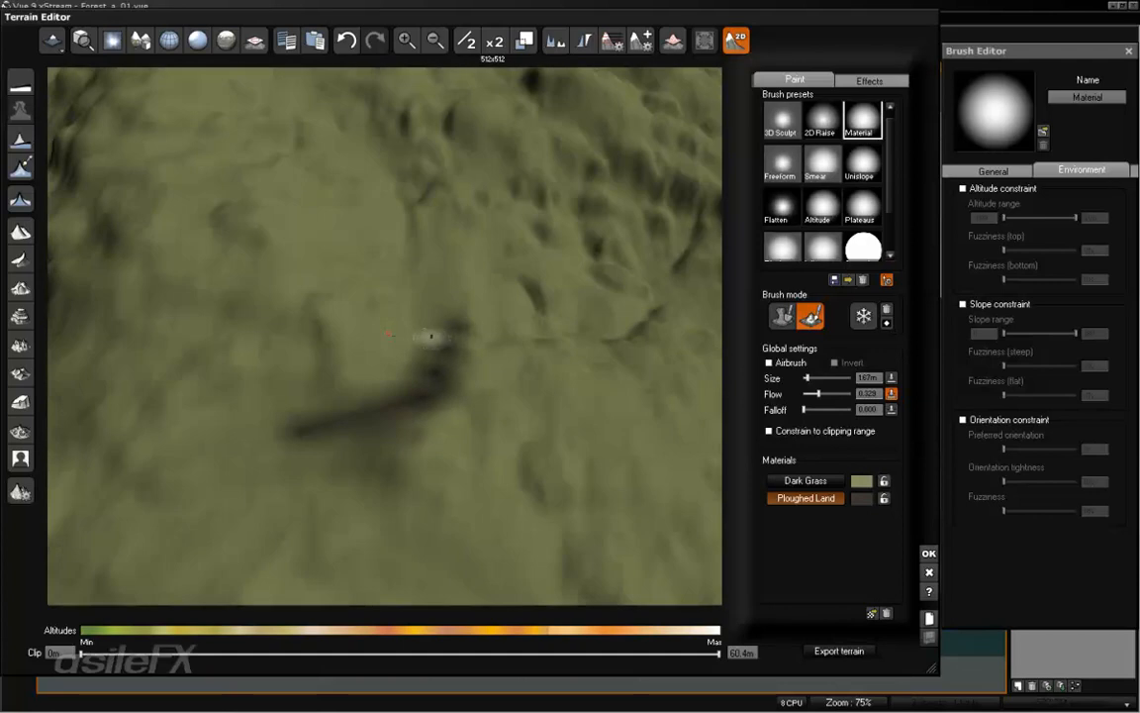
drag(423, 313, 351, 407)
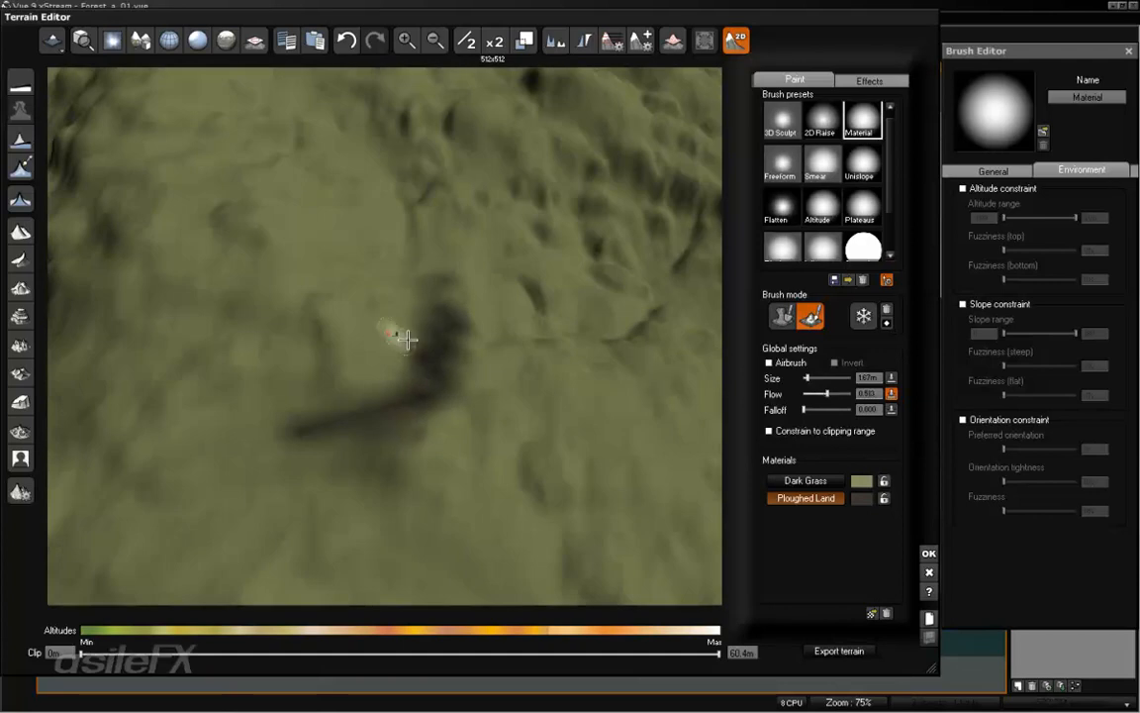
mouse_move(386, 389)
right_down()
mouse_move(491, 282)
mouse_move(409, 326)
mouse_move(494, 372)
mouse_move(518, 347)
mouse_move(516, 259)
right_up()
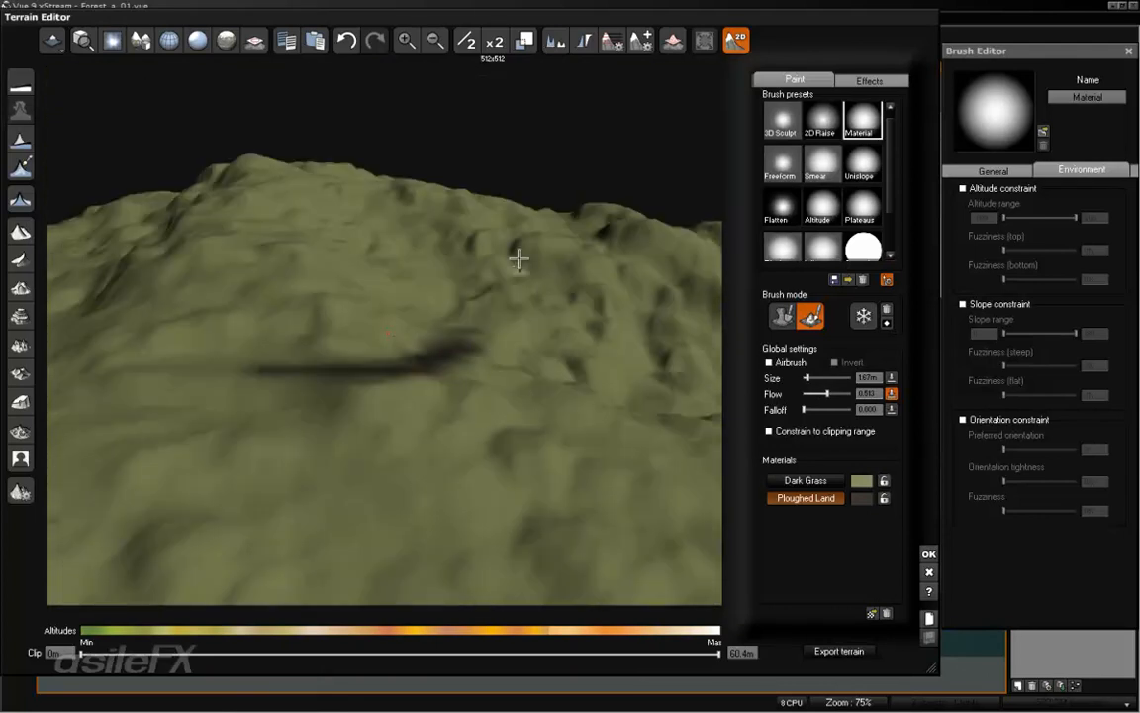
right_drag(496, 122, 537, 213)
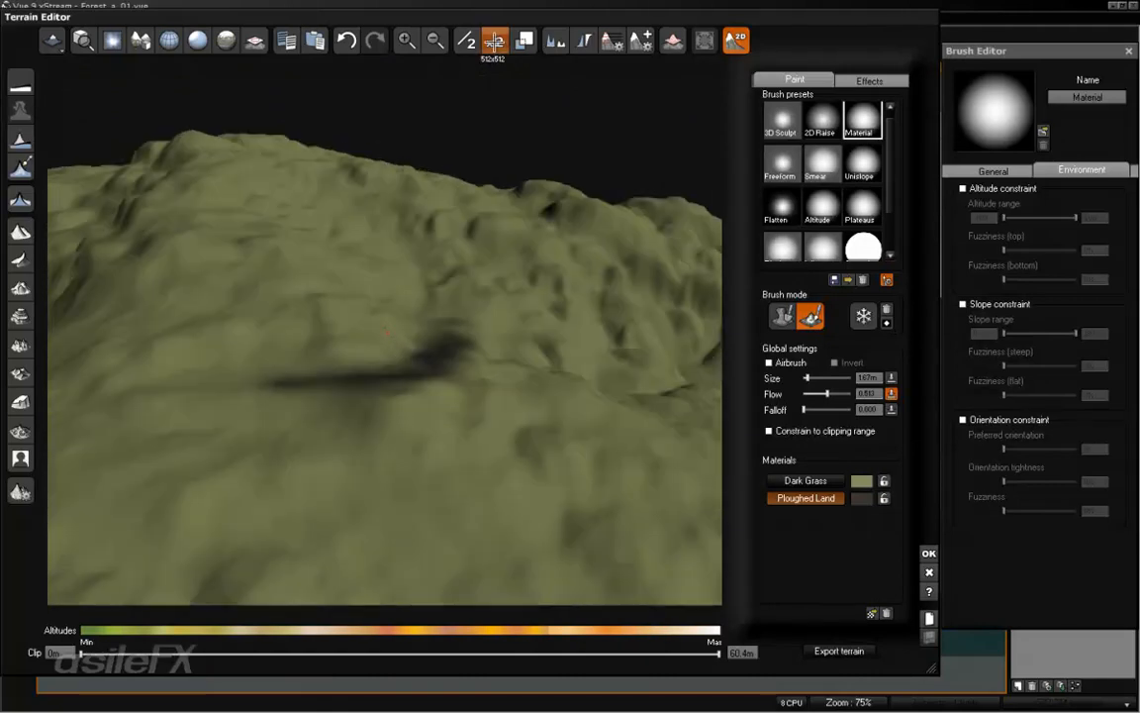
Double the terrain resolution to 1024x1024 and extend the ploughed soil from the bend up the slope
click(498, 41)
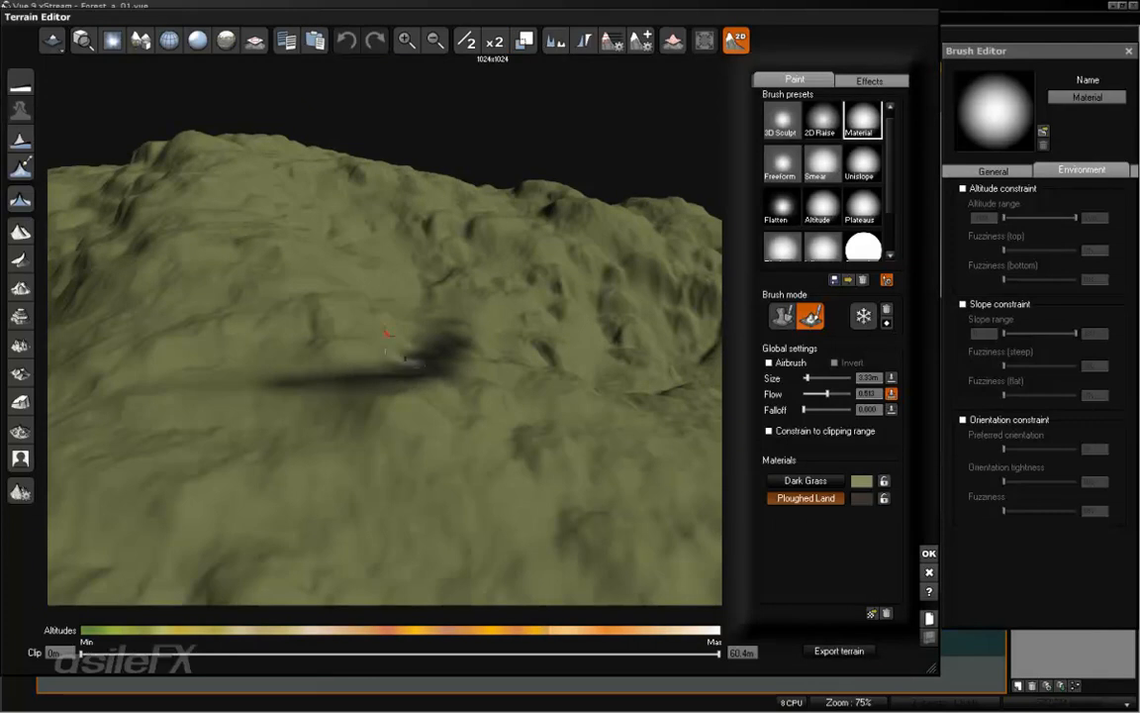
mouse_move(413, 344)
right_down()
mouse_move(507, 316)
mouse_move(479, 309)
mouse_move(382, 364)
right_up()
click(992, 172)
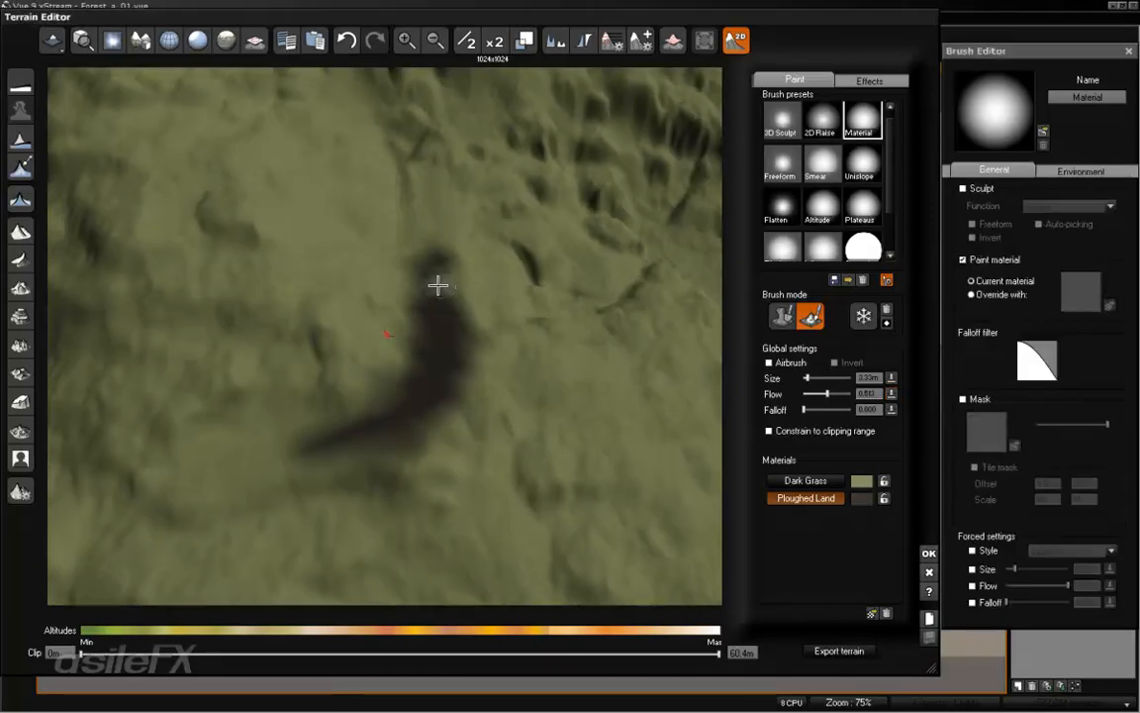
right_drag(389, 244, 413, 181)
mouse_move(579, 172)
mouse_down()
mouse_move(587, 278)
mouse_move(595, 237)
mouse_move(565, 323)
mouse_move(546, 341)
mouse_up()
mouse_move(557, 311)
right_down()
mouse_move(632, 364)
mouse_move(626, 348)
right_up()
mouse_move(534, 294)
mouse_down()
mouse_move(522, 253)
mouse_move(470, 295)
mouse_up()
Set the brush falloff to 0.407 and fill in the soil around the outer edge of the path's bend
drag(814, 408, 823, 408)
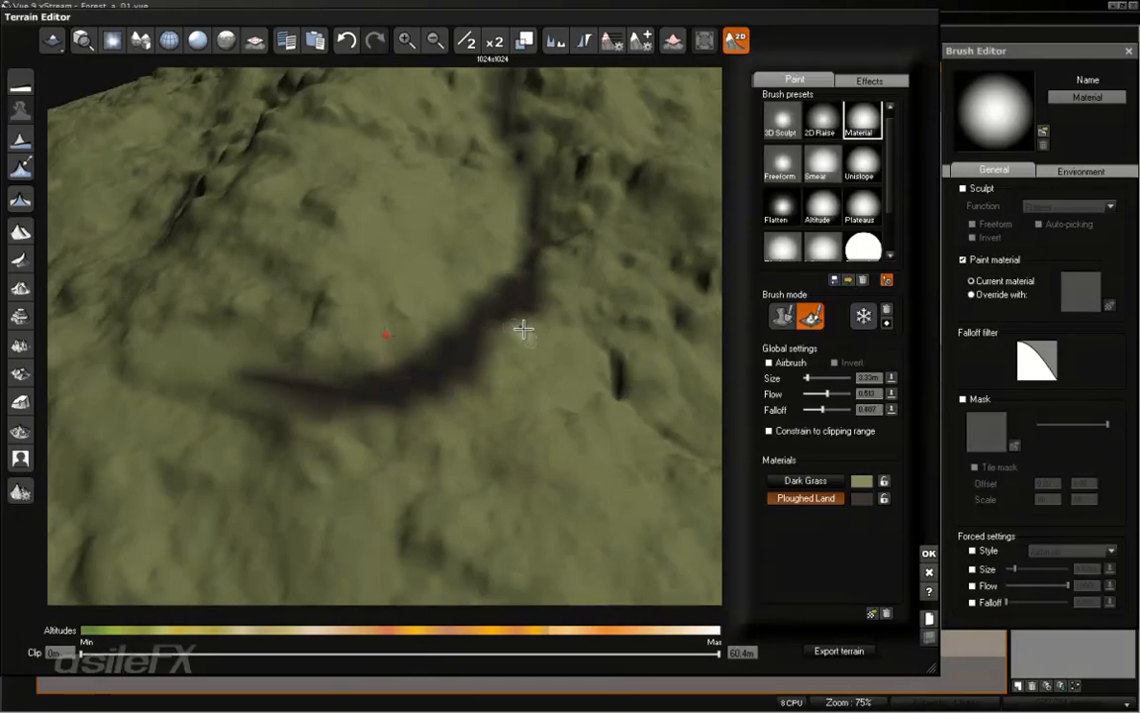
drag(497, 344, 524, 324)
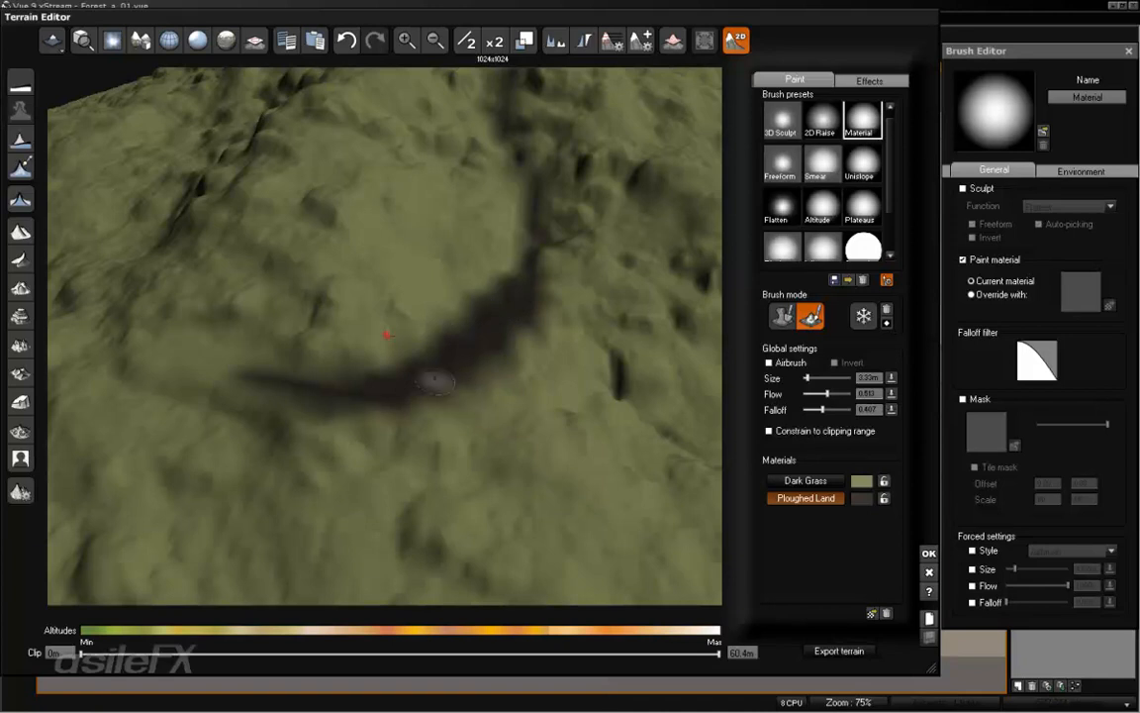
drag(436, 382, 426, 393)
drag(548, 255, 534, 236)
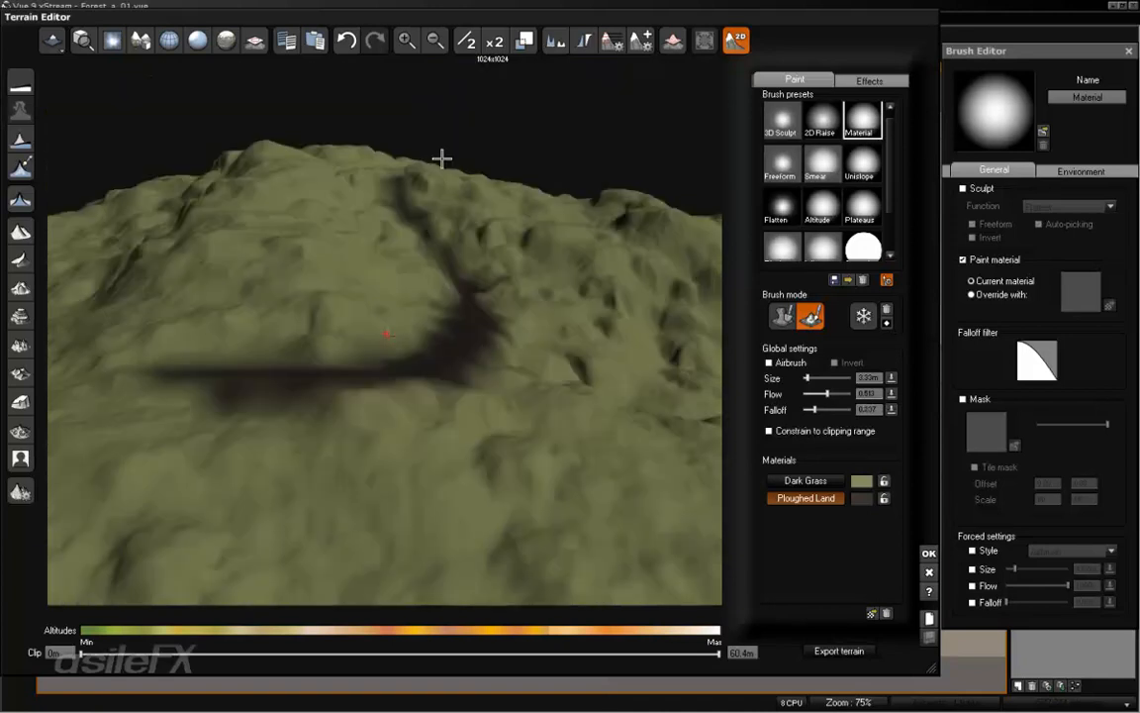
Paint the path's upper stretch above the bend with Ploughed Land, using a brush falloff of 0.237
right_drag(440, 158, 351, 258)
mouse_move(604, 239)
mouse_down()
mouse_move(544, 272)
mouse_move(558, 331)
mouse_move(584, 284)
mouse_move(492, 280)
mouse_move(395, 321)
mouse_move(715, 276)
mouse_up()
mouse_move(716, 276)
right_down()
mouse_move(549, 254)
mouse_move(450, 170)
mouse_move(485, 409)
mouse_move(460, 389)
mouse_move(304, 478)
right_up()
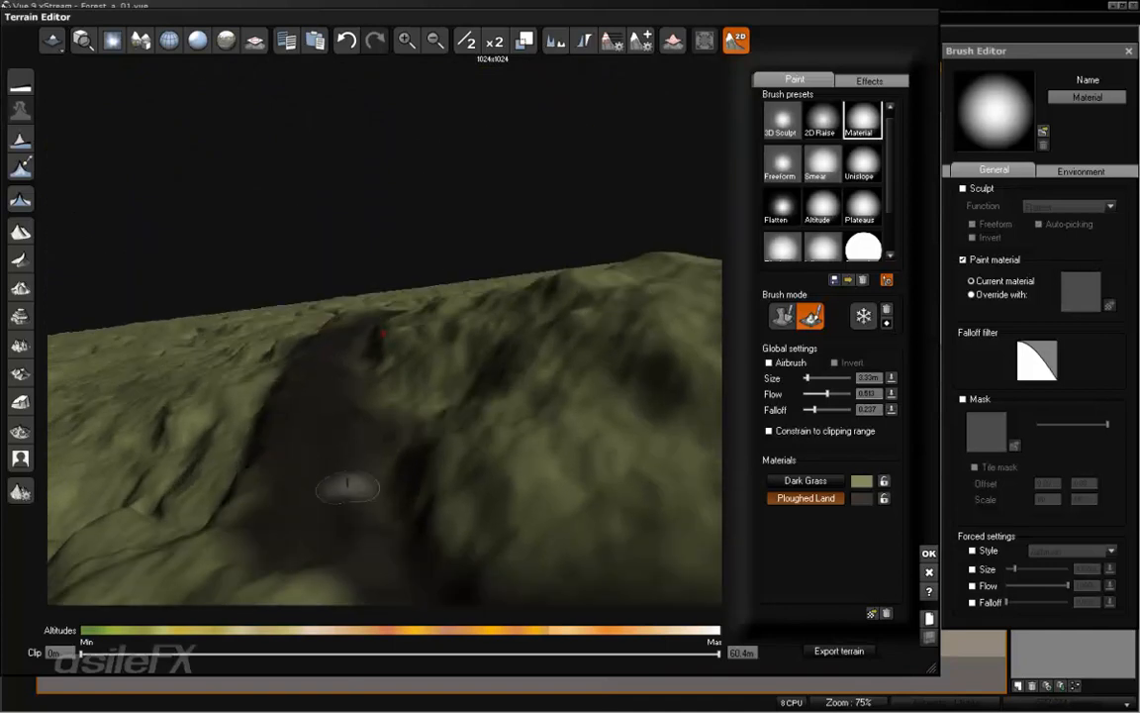
mouse_move(386, 510)
right_down()
mouse_move(531, 537)
mouse_move(705, 501)
mouse_move(588, 228)
right_up()
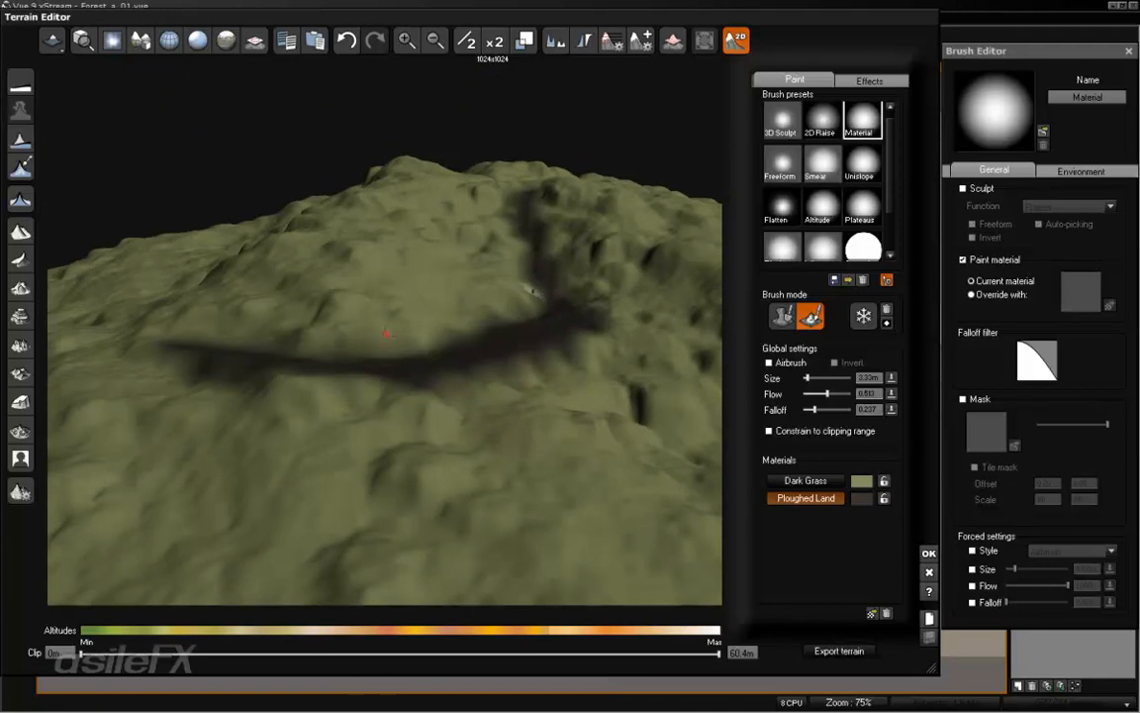
drag(533, 296, 524, 186)
right_drag(638, 278, 671, 320)
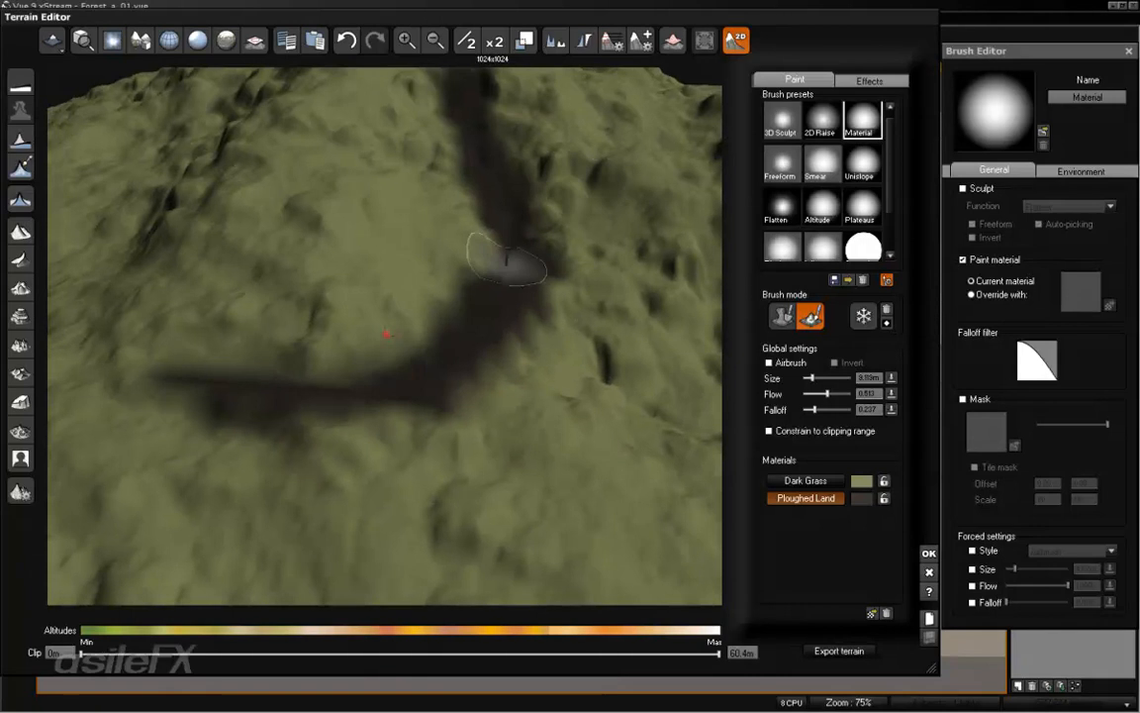
Widen the soil around the bend and lengthen the path's lower end with a brush size of about 5.9 m
mouse_move(542, 285)
mouse_down()
mouse_move(496, 303)
mouse_move(429, 361)
mouse_up()
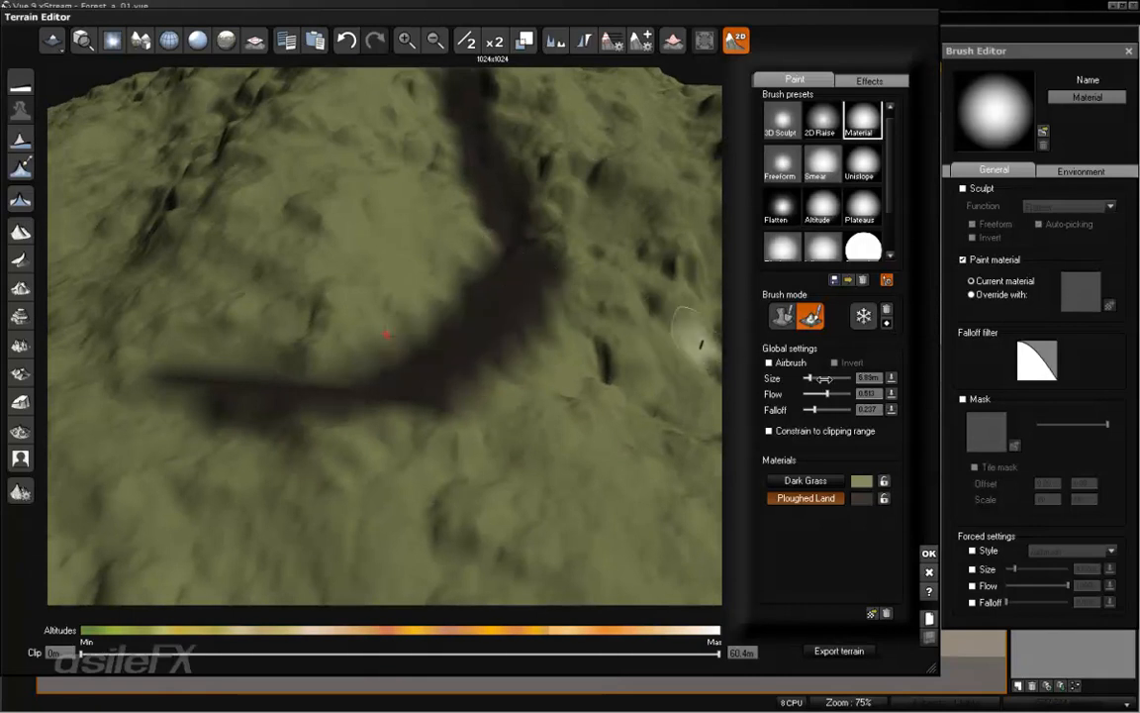
mouse_move(379, 376)
mouse_down()
mouse_move(257, 409)
mouse_move(194, 398)
mouse_up()
mouse_move(364, 379)
right_down()
mouse_move(403, 392)
mouse_move(550, 382)
mouse_move(552, 372)
right_up()
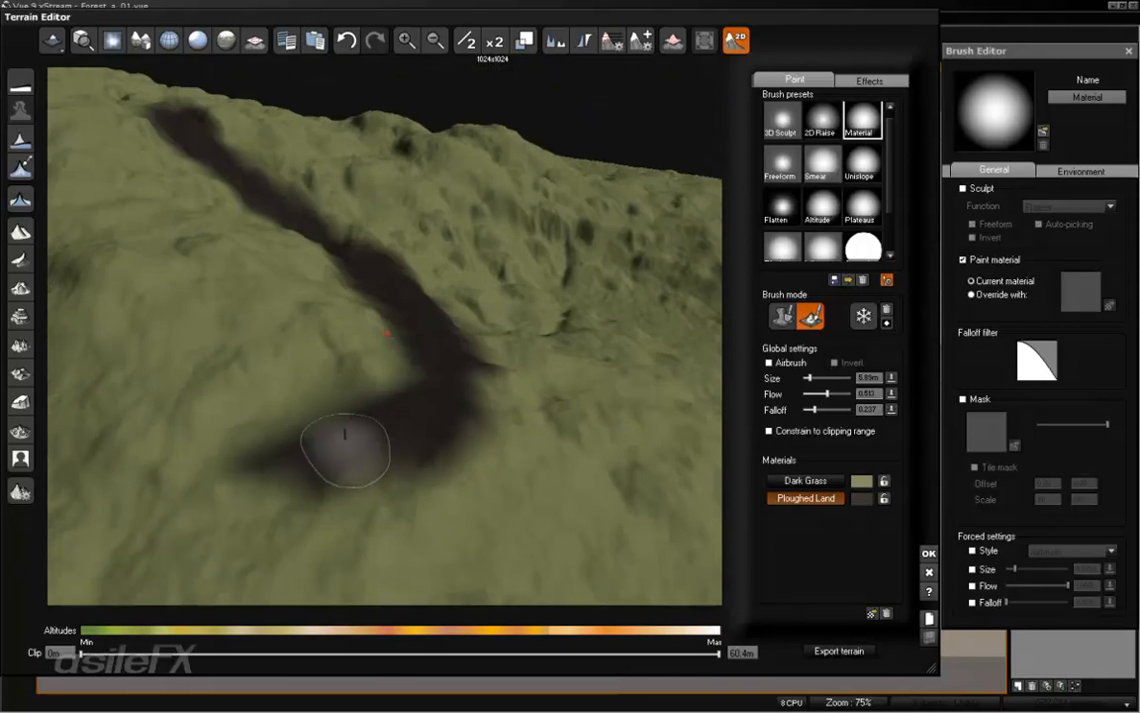
drag(344, 446, 143, 461)
right_drag(534, 261, 448, 224)
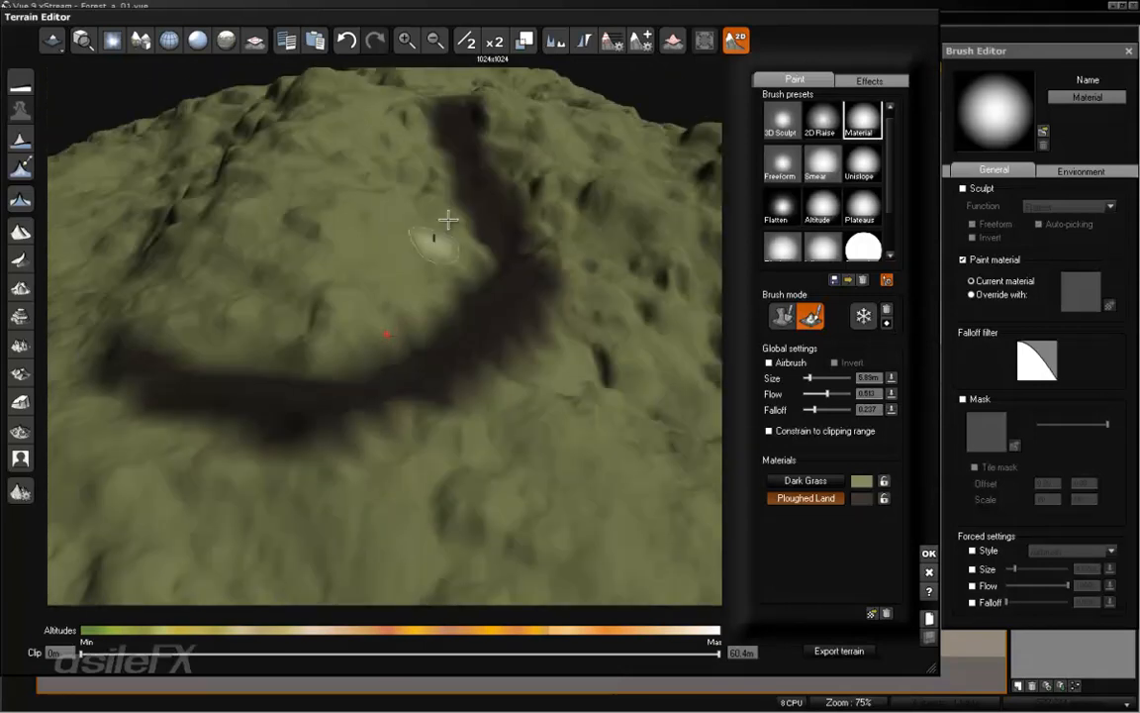
Extend the ploughed soil along the upper end of the path over the crest of the hill
mouse_move(574, 150)
right_down()
mouse_move(476, 252)
mouse_move(529, 246)
mouse_move(570, 139)
right_up()
right_drag(454, 123, 465, 115)
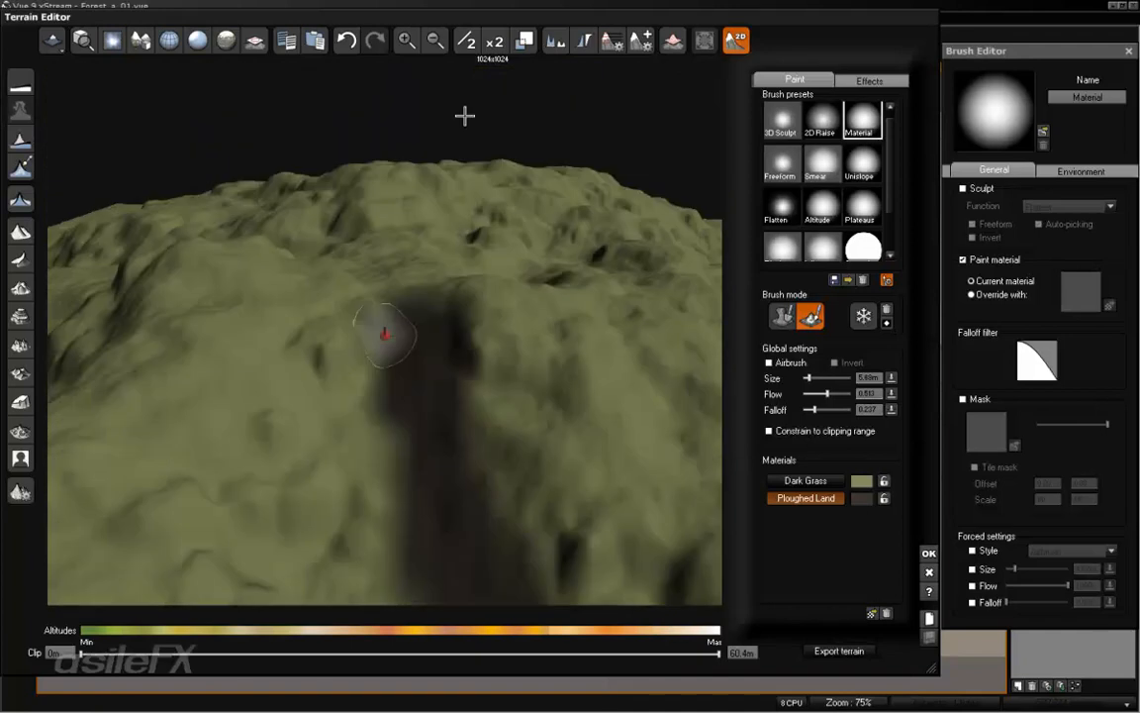
mouse_move(486, 223)
right_down()
mouse_move(514, 320)
mouse_move(423, 300)
right_up()
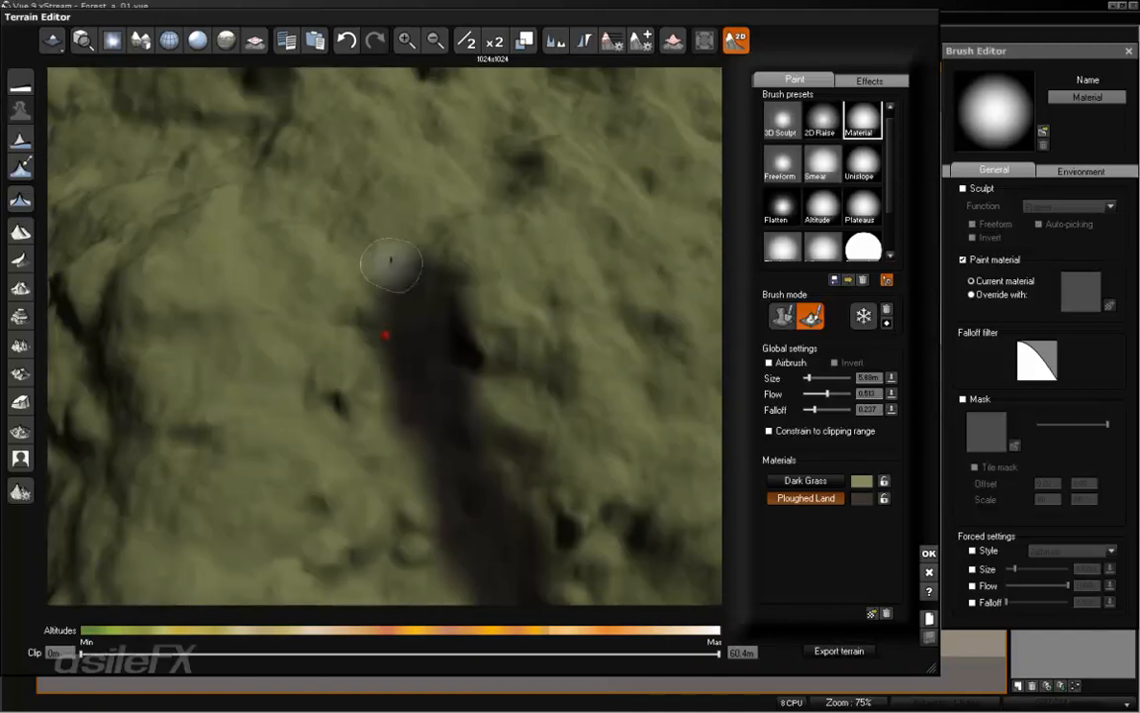
mouse_move(414, 159)
mouse_down()
mouse_move(342, 213)
mouse_move(419, 70)
mouse_move(433, 174)
mouse_move(426, 134)
mouse_move(437, 112)
mouse_move(347, 252)
mouse_move(401, 79)
mouse_move(431, 163)
mouse_move(491, 89)
mouse_move(459, 69)
mouse_up()
right_drag(584, 315, 645, 202)
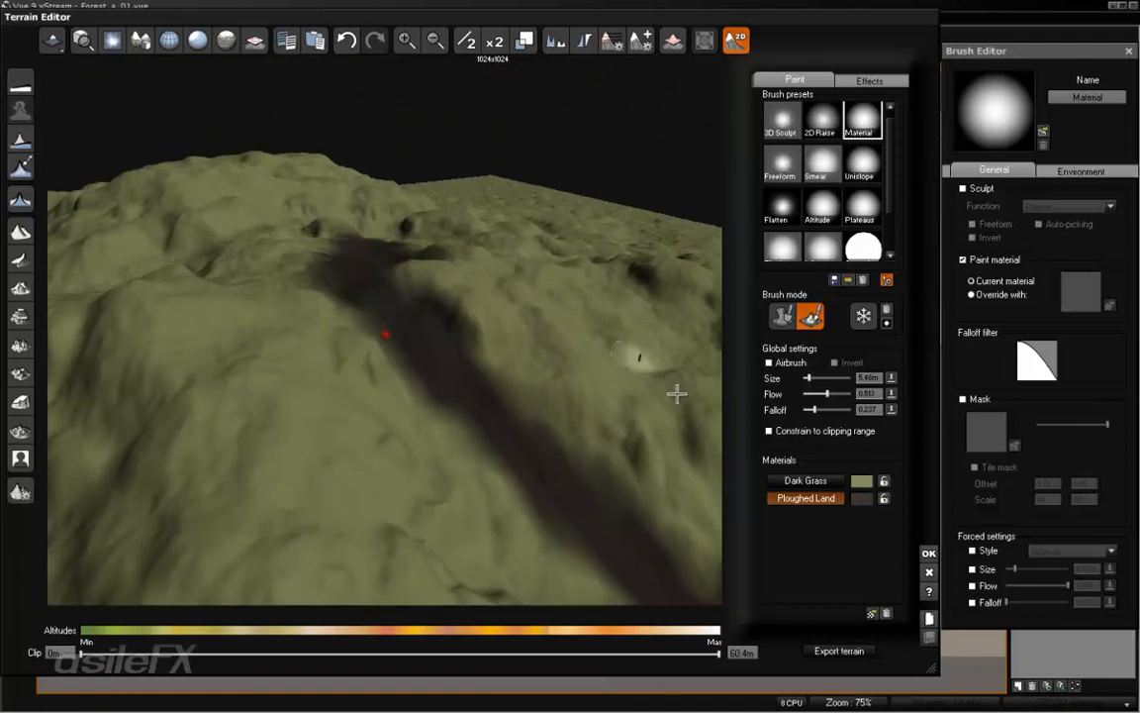
Apply the painted terrain, reopen it in the Terrain Editor and focus on the lower end of the painted path
click(930, 552)
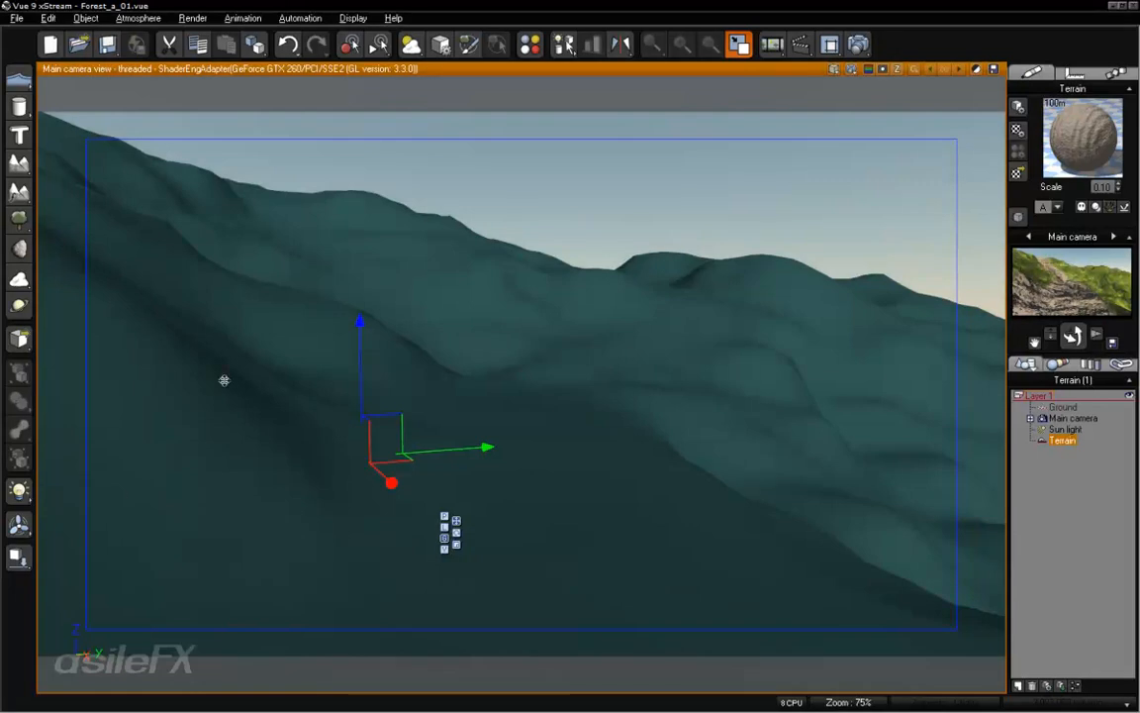
double_click(691, 363)
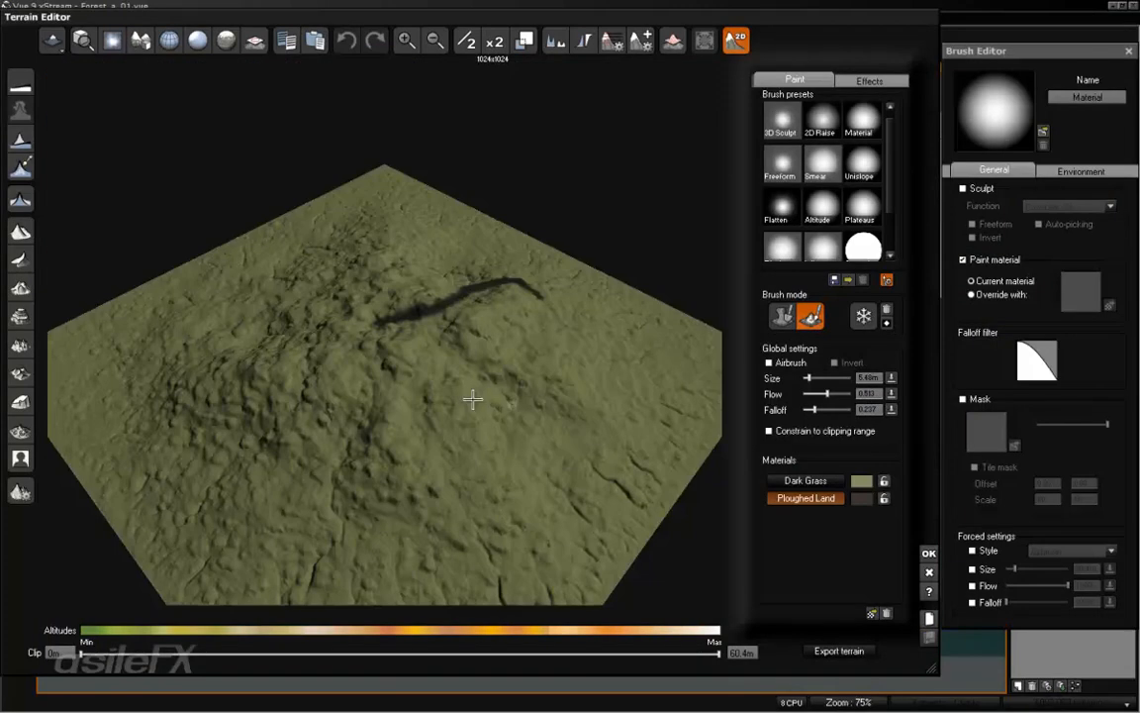
mouse_move(381, 384)
right_down()
mouse_move(590, 432)
mouse_move(448, 374)
mouse_move(578, 208)
mouse_move(567, 226)
mouse_move(566, 401)
mouse_move(573, 395)
mouse_move(530, 339)
mouse_move(542, 346)
mouse_move(539, 371)
mouse_move(494, 407)
mouse_move(554, 382)
mouse_move(553, 423)
mouse_move(525, 417)
mouse_move(537, 525)
right_up()
scroll(613, 509, down, 5)
scroll(356, 407, up, 5)
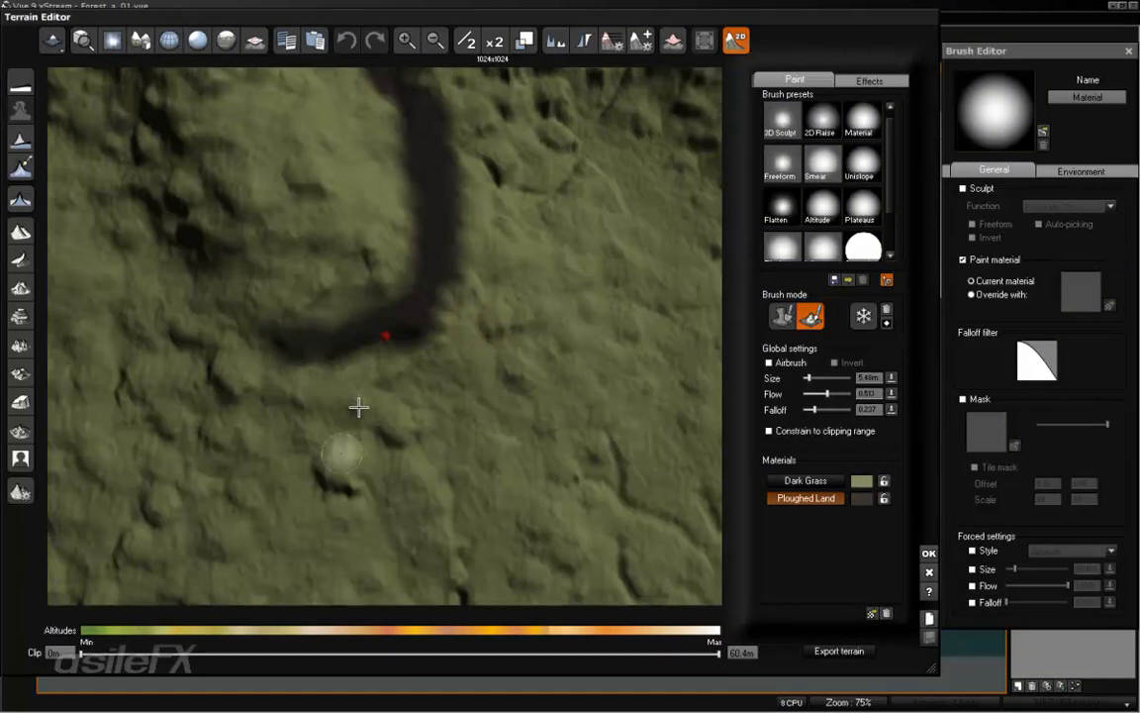
Narrow the path's lower bend by painting Dark Grass along its edges with the brush flow at 0.181
right_drag(445, 356, 428, 282)
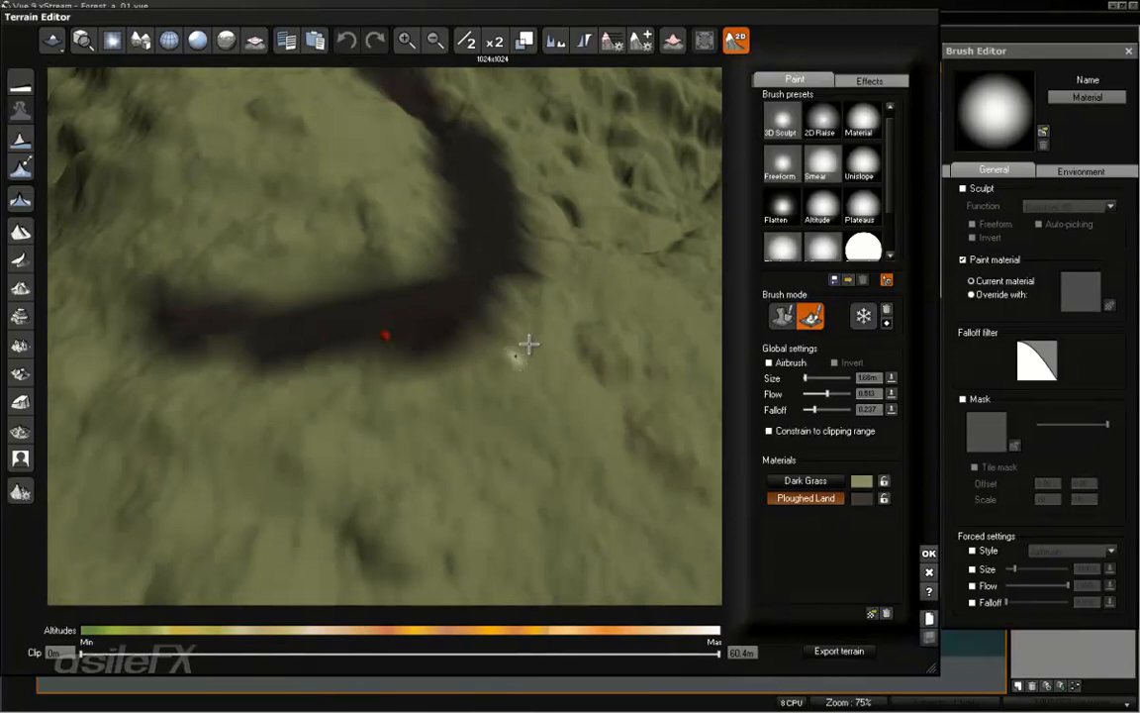
right_drag(527, 343, 727, 376)
click(800, 480)
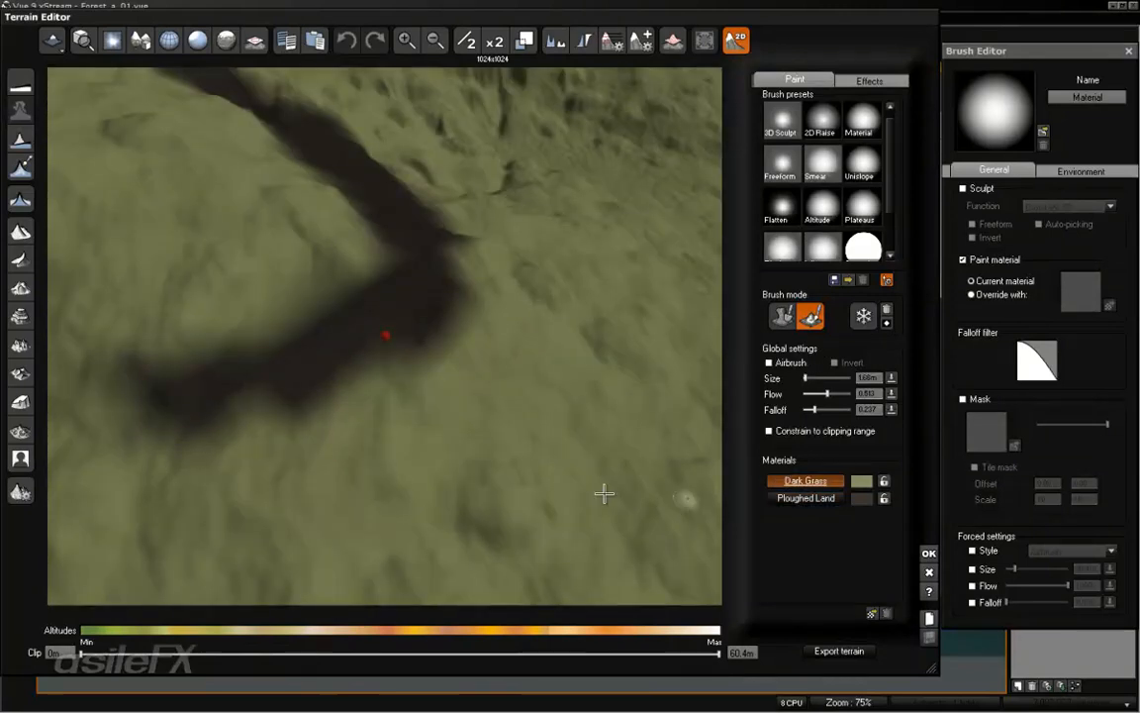
mouse_move(390, 277)
mouse_down()
mouse_move(347, 293)
mouse_move(331, 282)
mouse_move(227, 336)
mouse_up()
drag(296, 316, 196, 346)
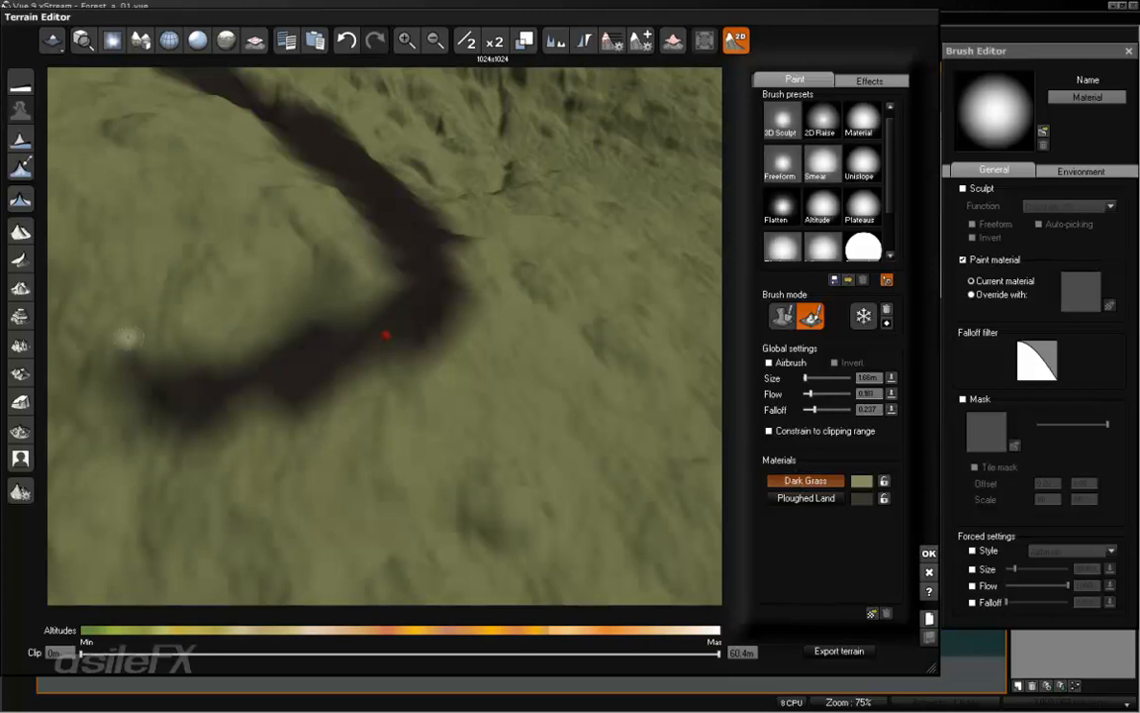
mouse_move(188, 427)
mouse_down()
mouse_move(329, 387)
mouse_move(298, 395)
mouse_move(344, 366)
mouse_move(316, 383)
mouse_up()
drag(332, 323, 279, 351)
mouse_move(279, 350)
right_down()
mouse_move(361, 293)
mouse_move(356, 339)
mouse_move(450, 382)
right_up()
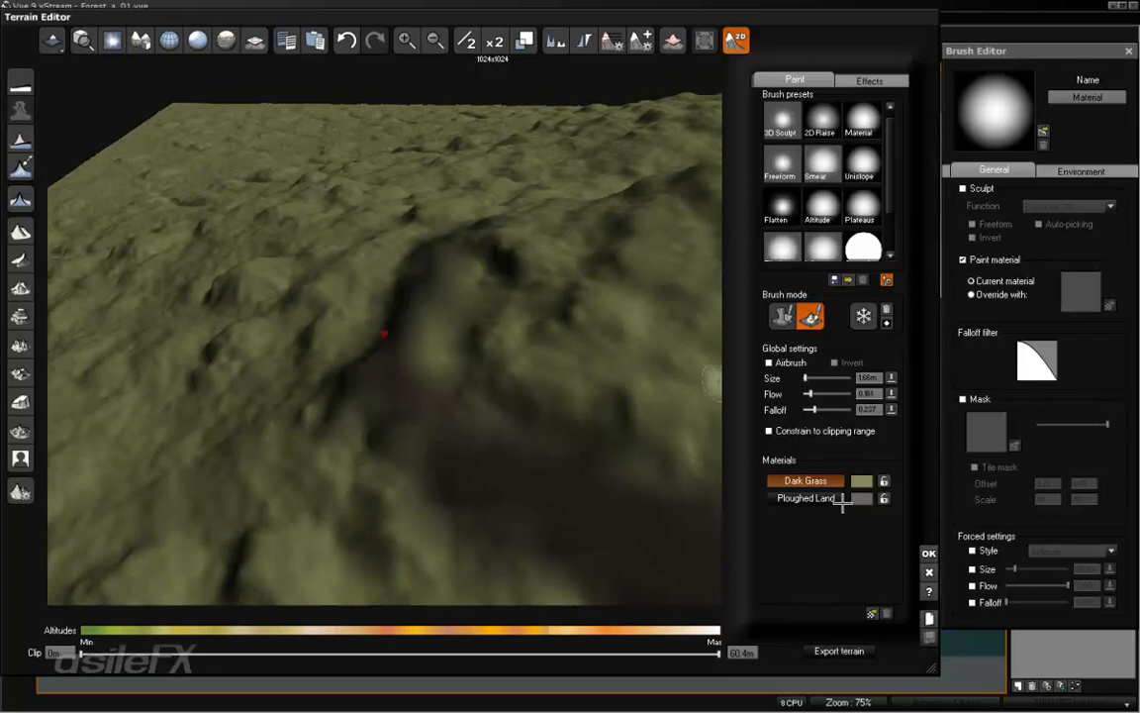
Make Ploughed Land the paint material with a flow of 0.329 and accept the terrain edits
click(806, 497)
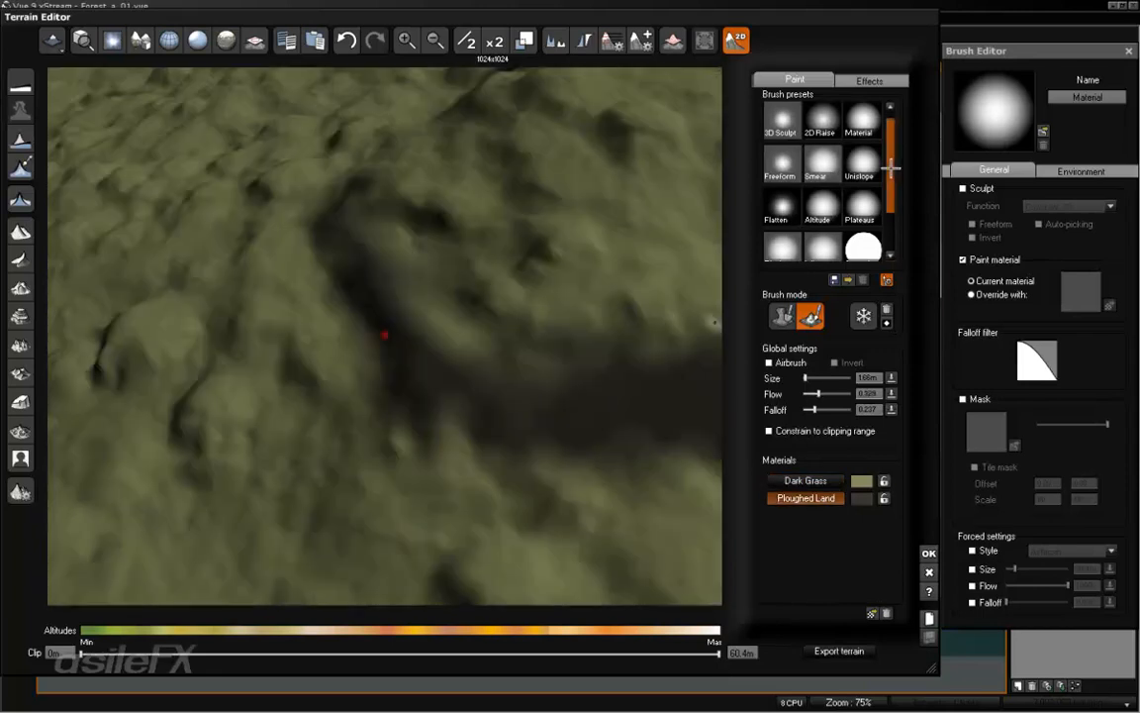
drag(893, 169, 893, 173)
click(928, 554)
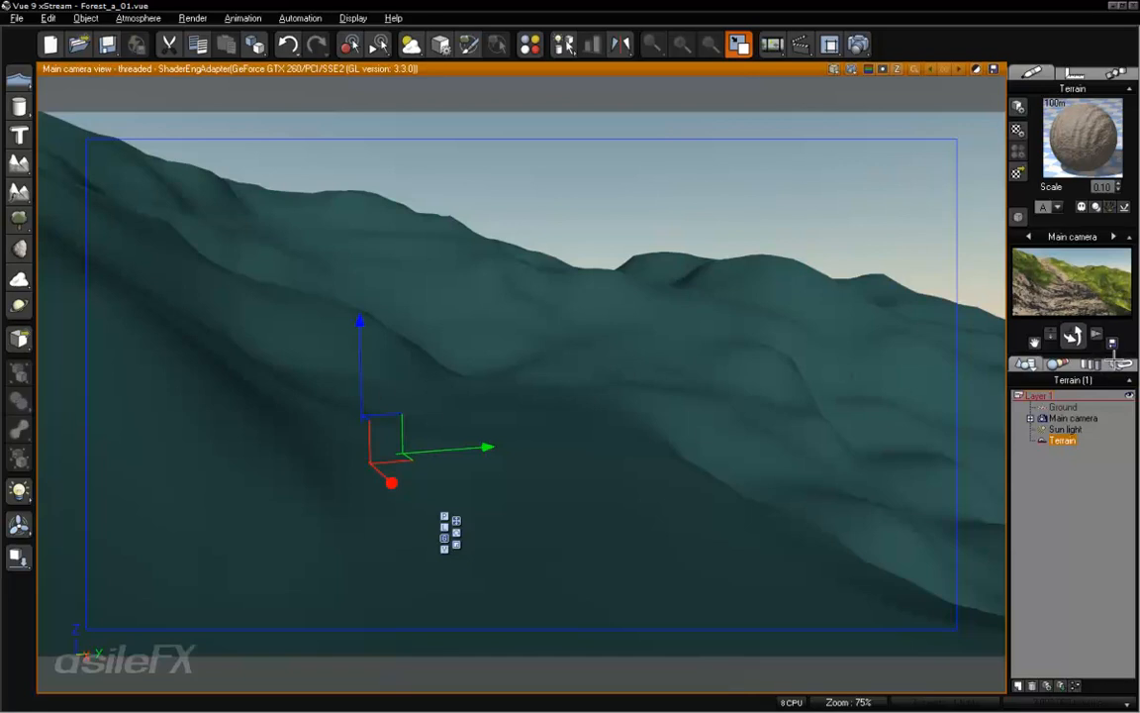
Examine the linking and downsampling options of the scene's texture map
click(1119, 364)
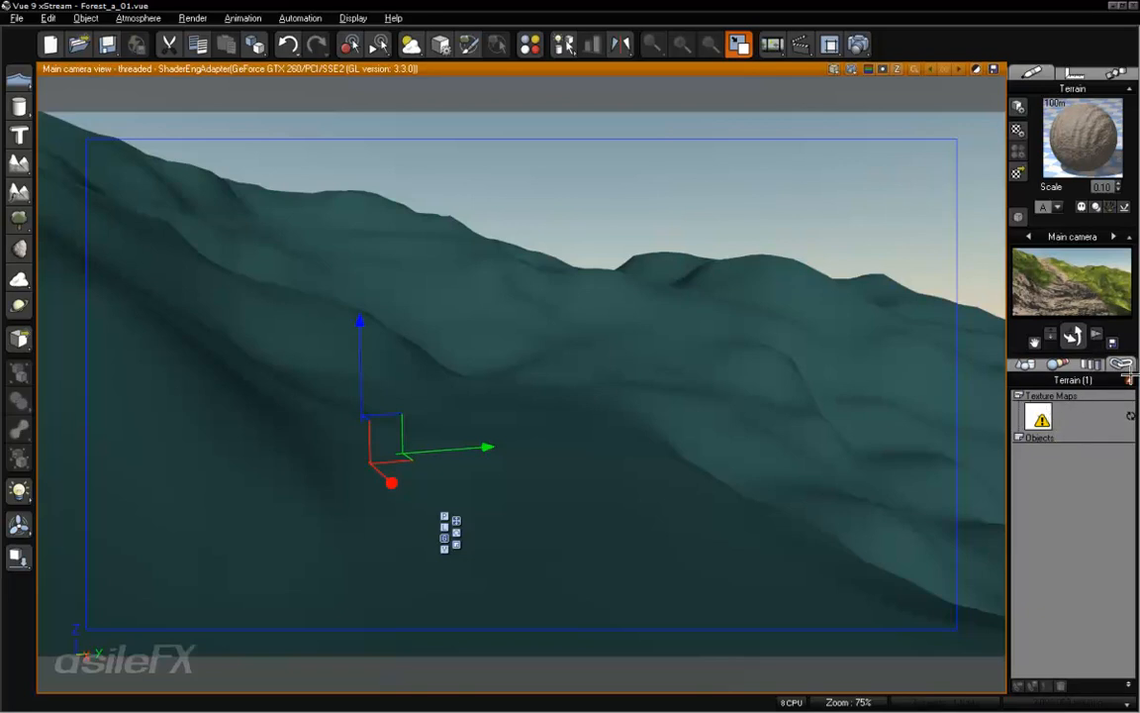
right_click(1039, 417)
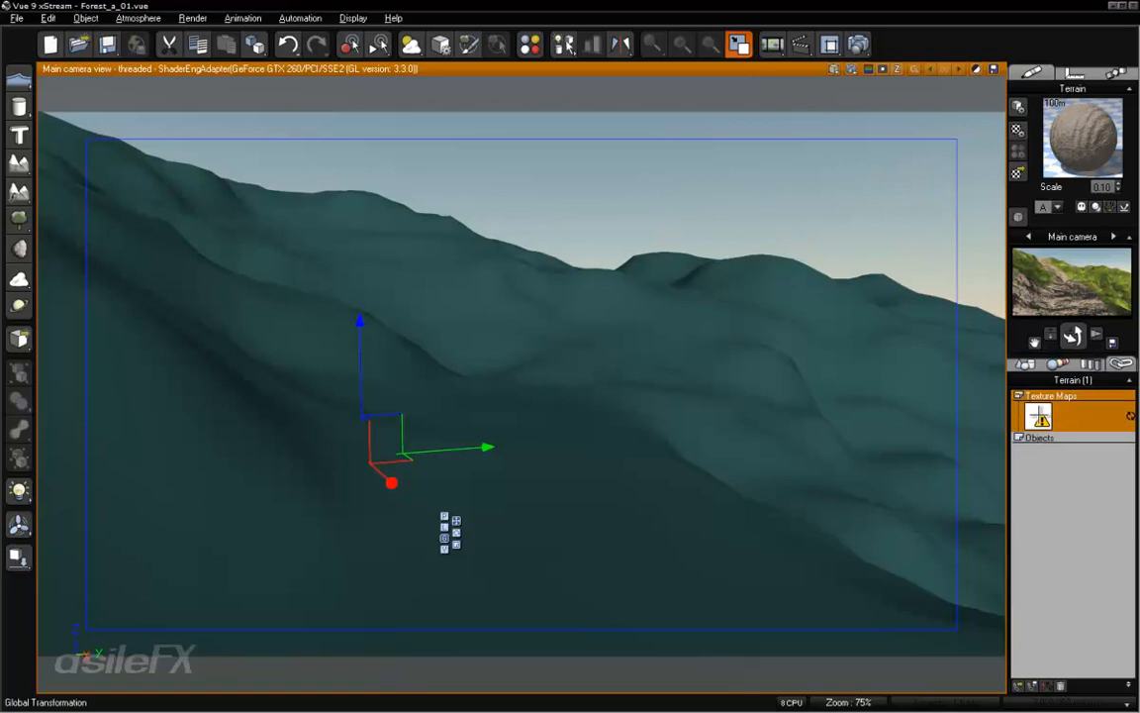
mouse_move(1017, 465)
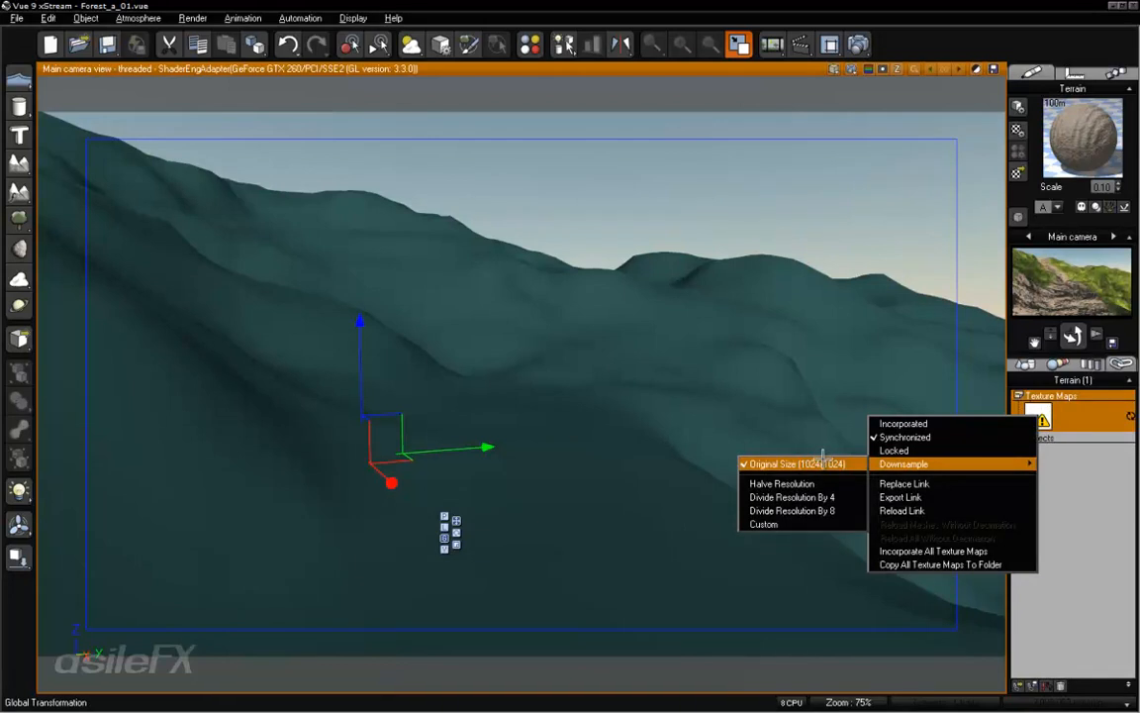
click(896, 450)
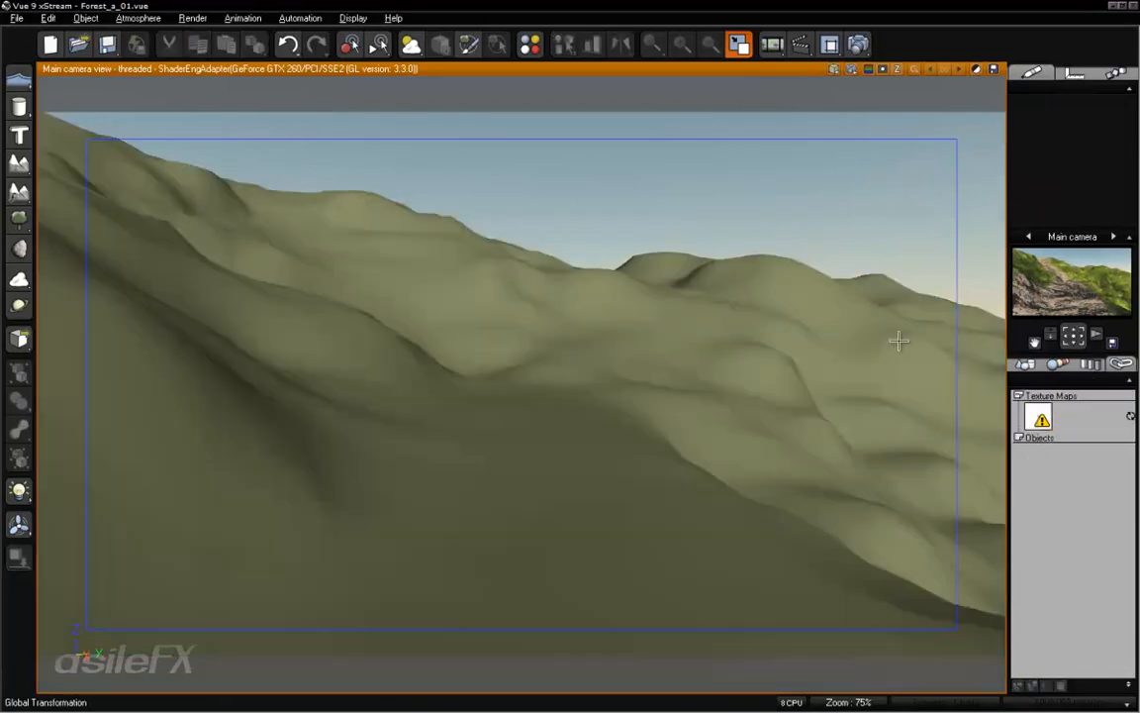
Reframe the main camera on the hillside and valley, and return to the list of scene objects
right_drag(625, 343, 962, 325)
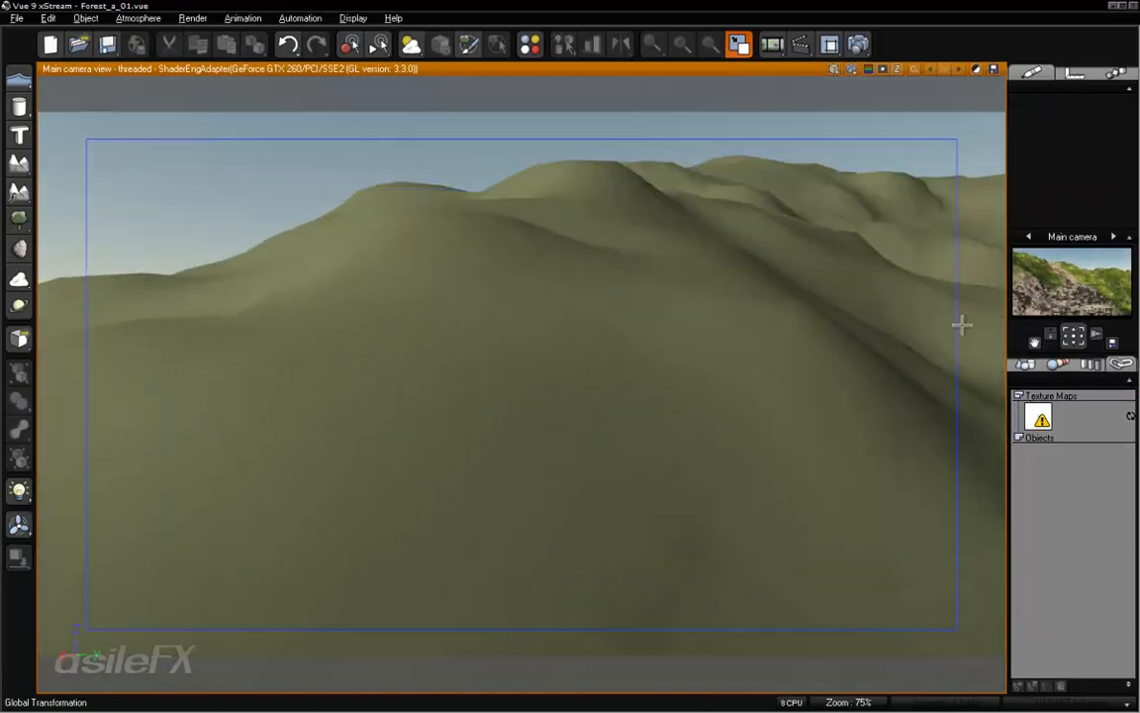
right_drag(717, 440, 714, 386)
right_drag(749, 453, 752, 385)
right_drag(829, 371, 796, 421)
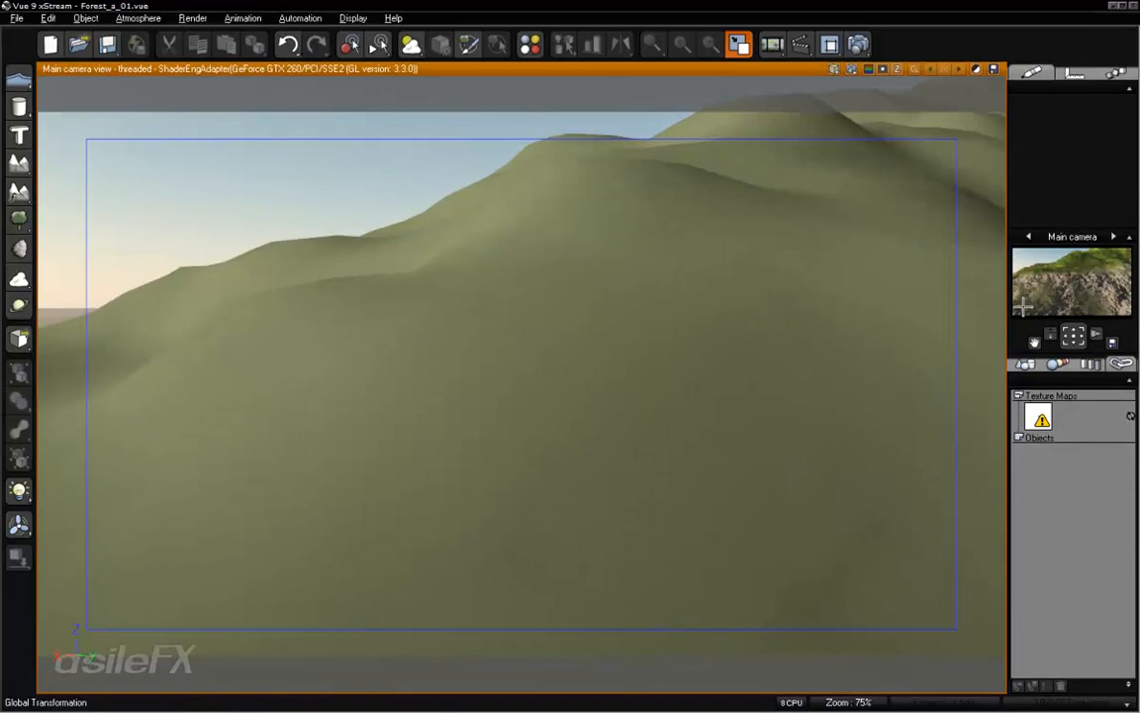
right_drag(877, 348, 624, 375)
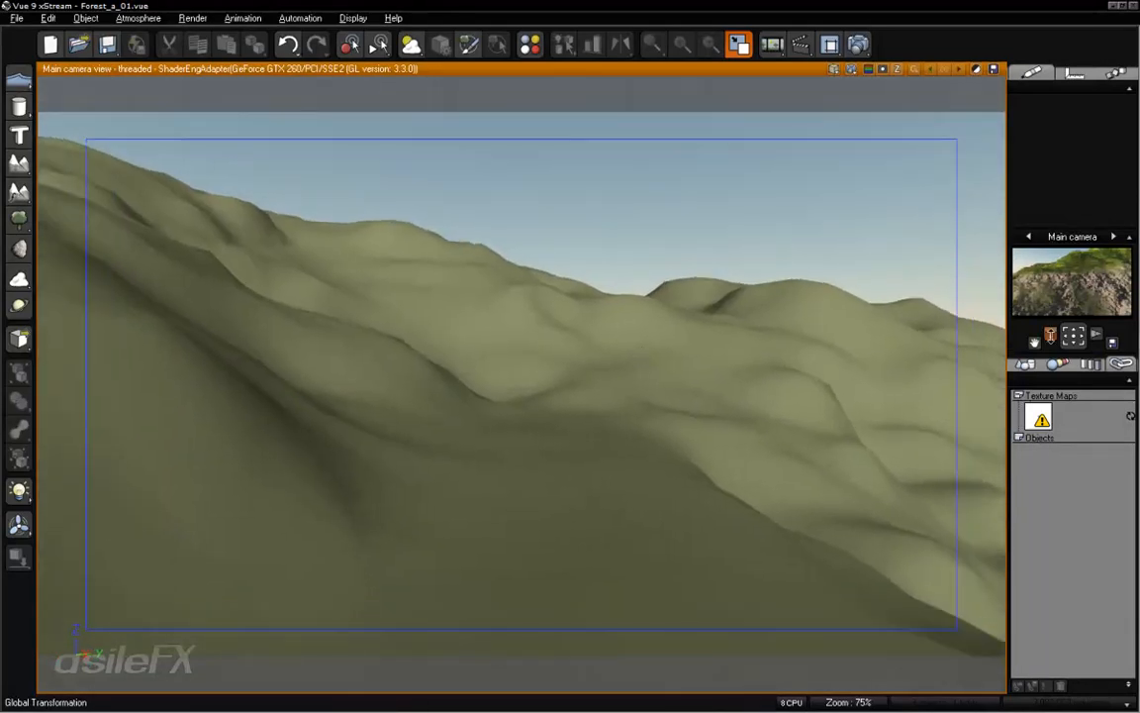
ctrl+right_drag(526, 436, 524, 518)
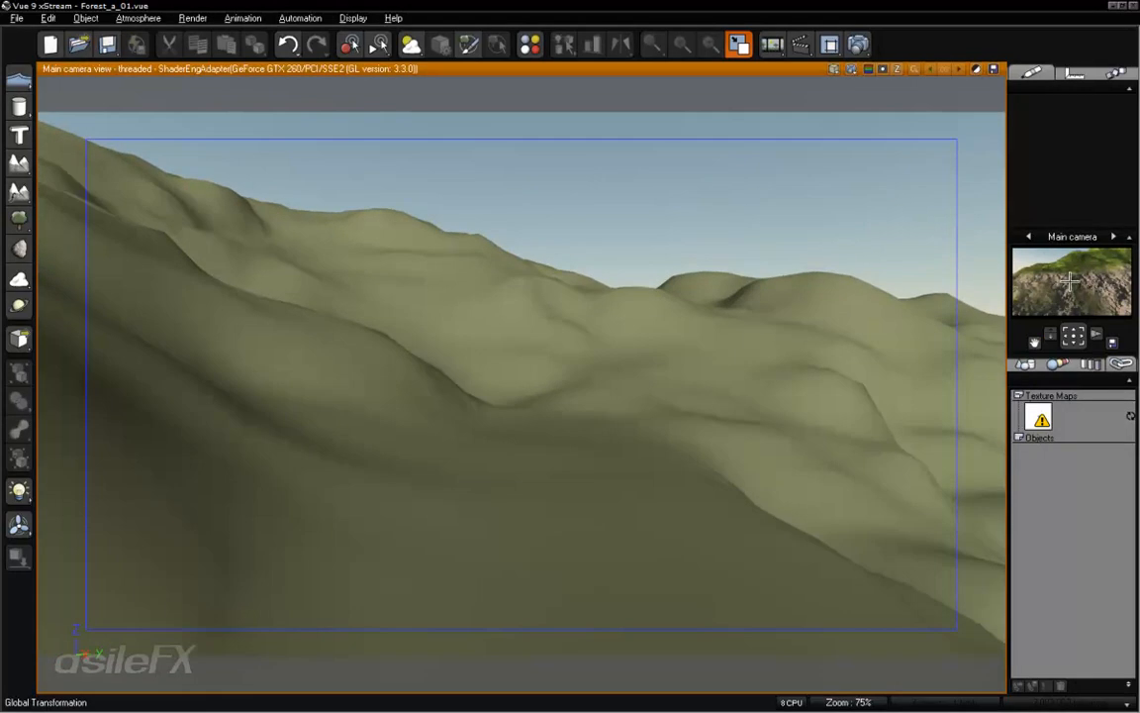
mouse_move(845, 371)
right_down()
mouse_move(825, 389)
mouse_move(841, 400)
mouse_move(863, 378)
right_up()
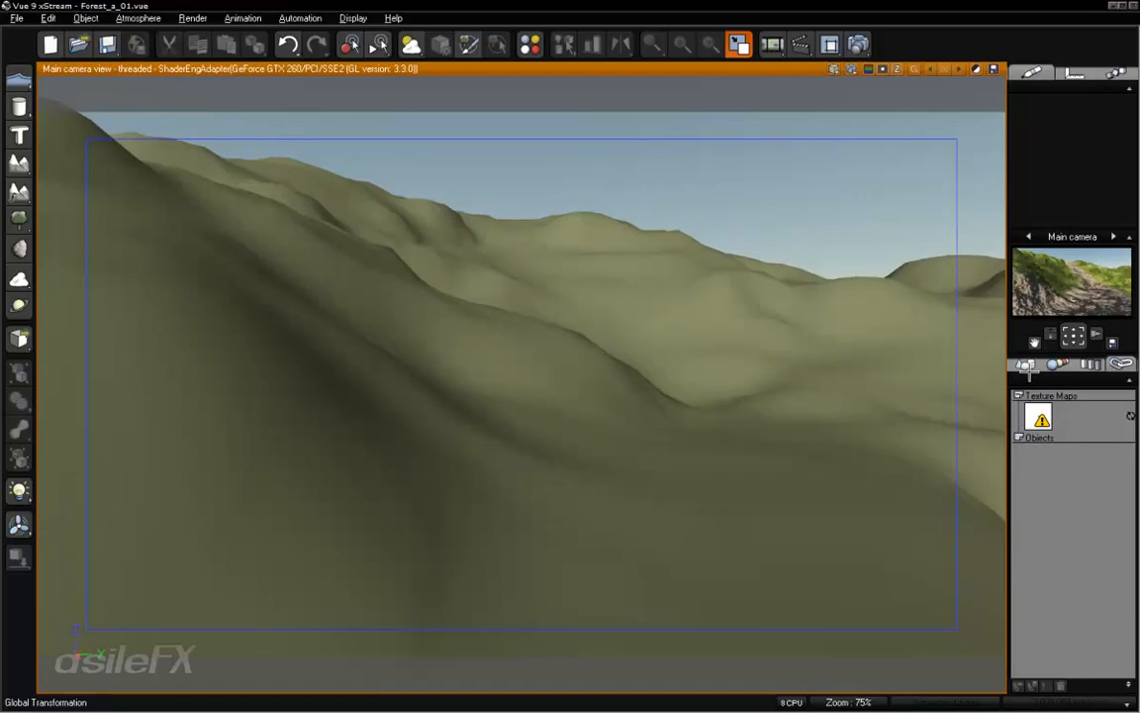
click(1025, 365)
right_drag(798, 441, 788, 445)
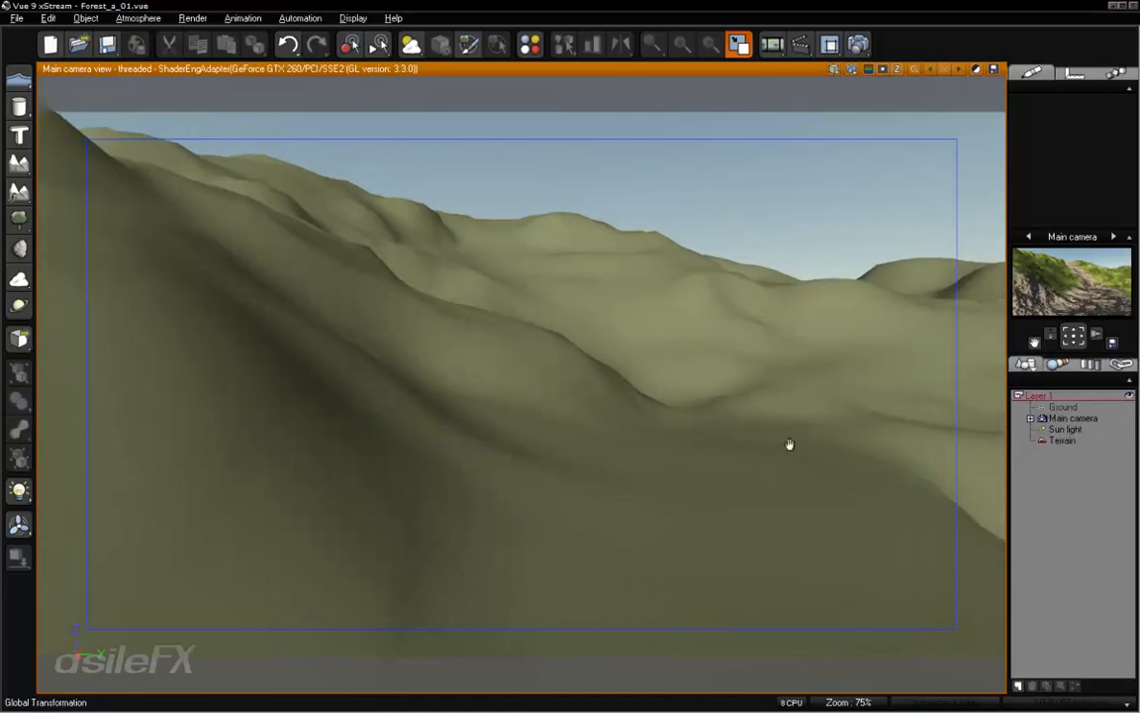
Open the terrain's material and rename its Ploughed Land layer as Dirt
click(1062, 440)
double_click(1082, 139)
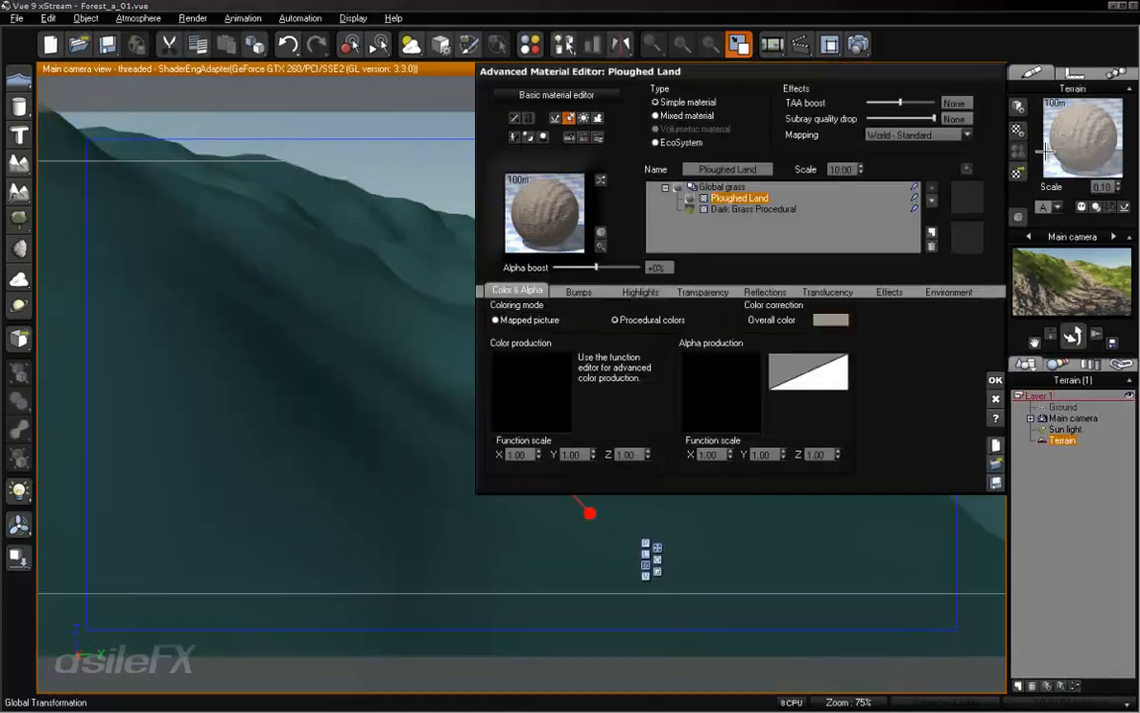
click(752, 170)
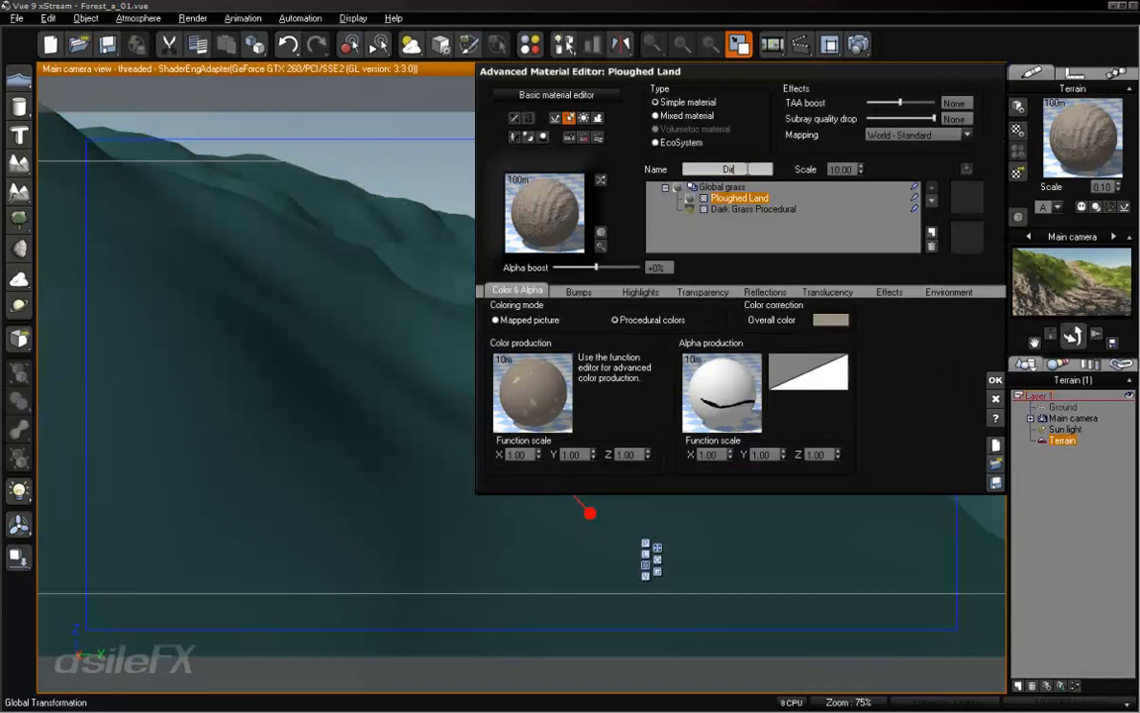
text(Dirt)
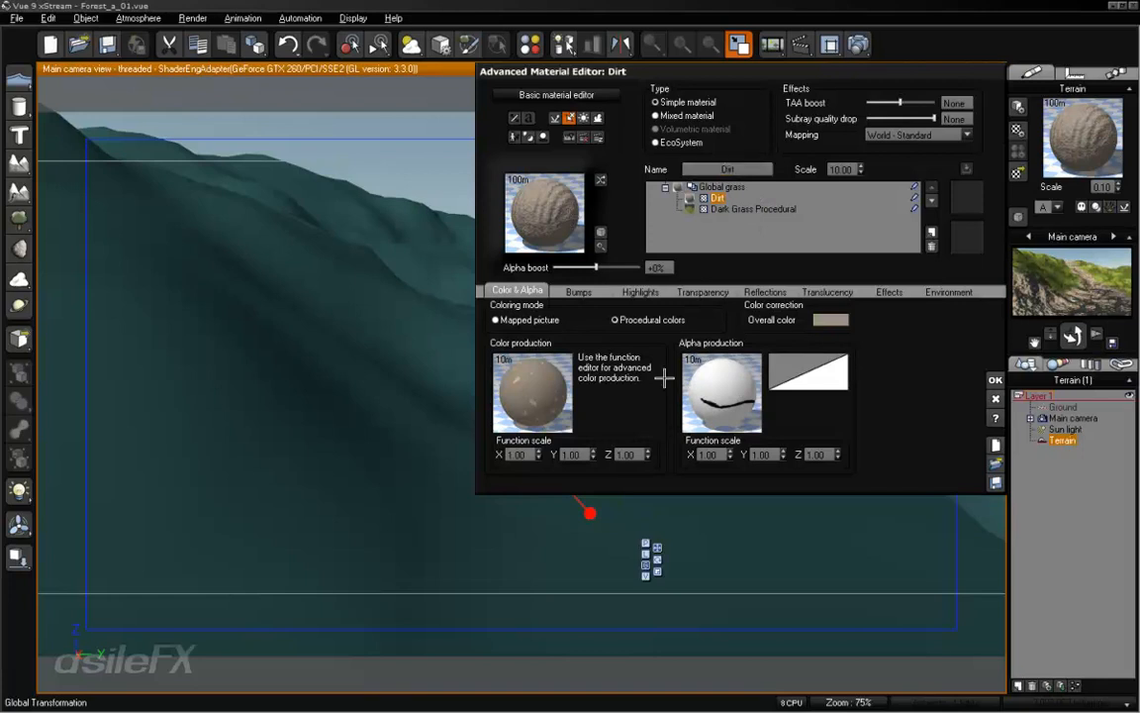
Open the function behind the Dirt layer's color production and examine its node network
right_click(560, 381)
click(574, 383)
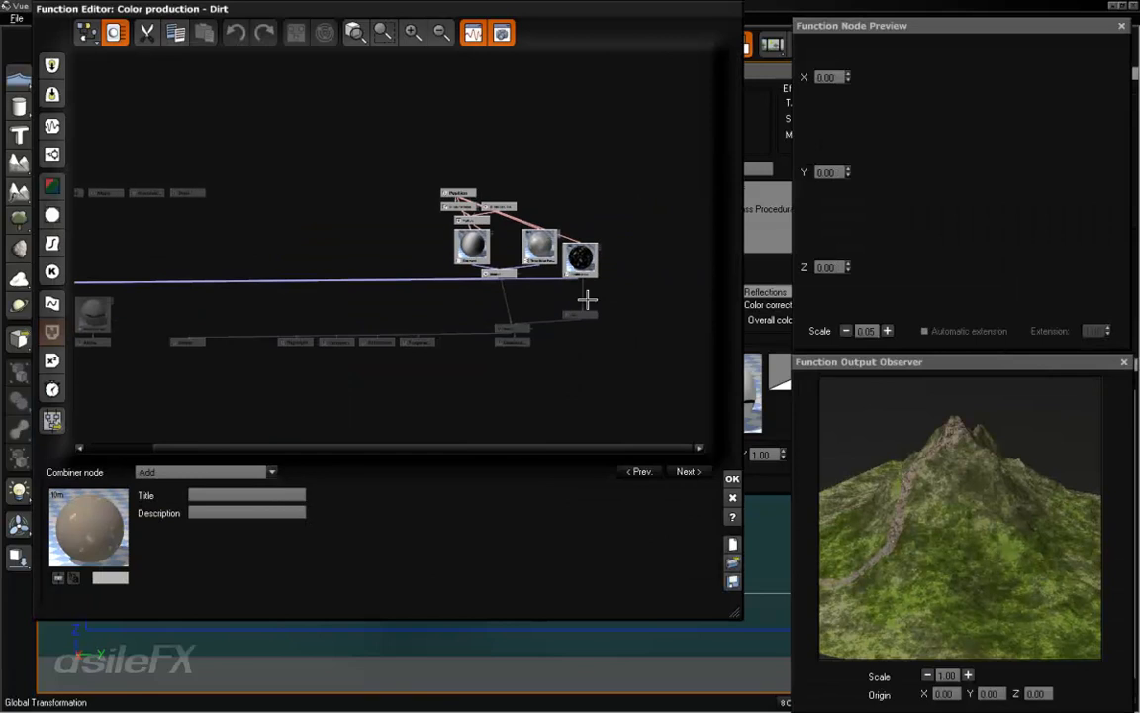
click(414, 33)
middle_drag(685, 342, 557, 309)
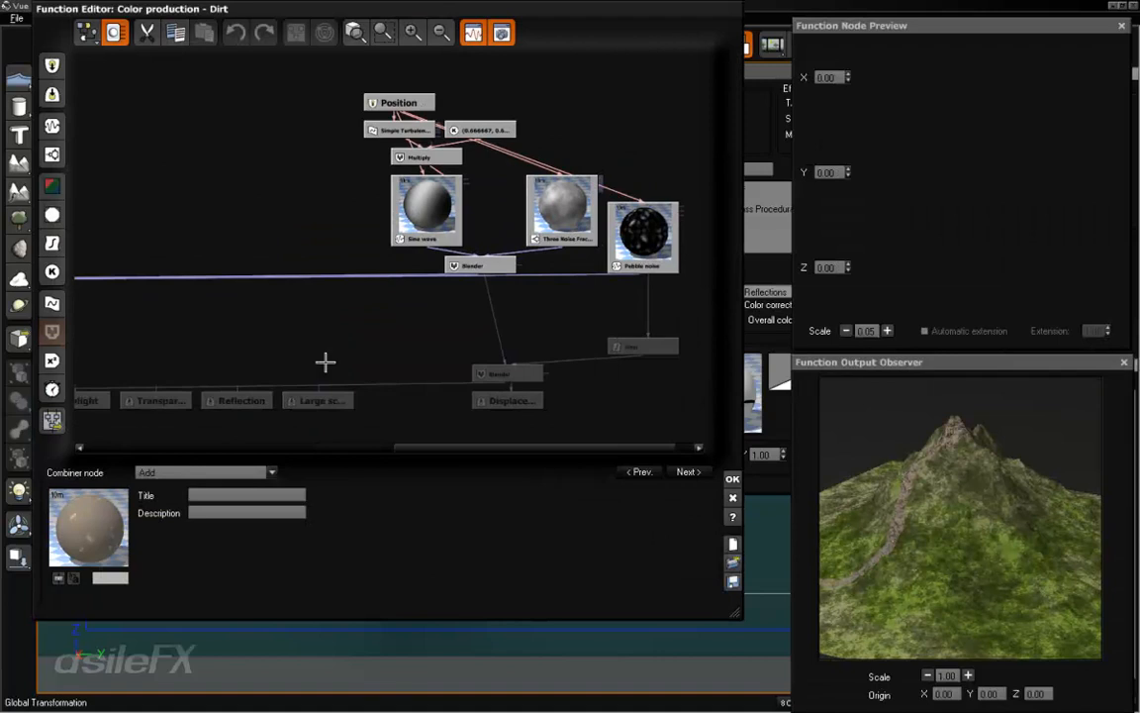
middle_drag(259, 357, 425, 344)
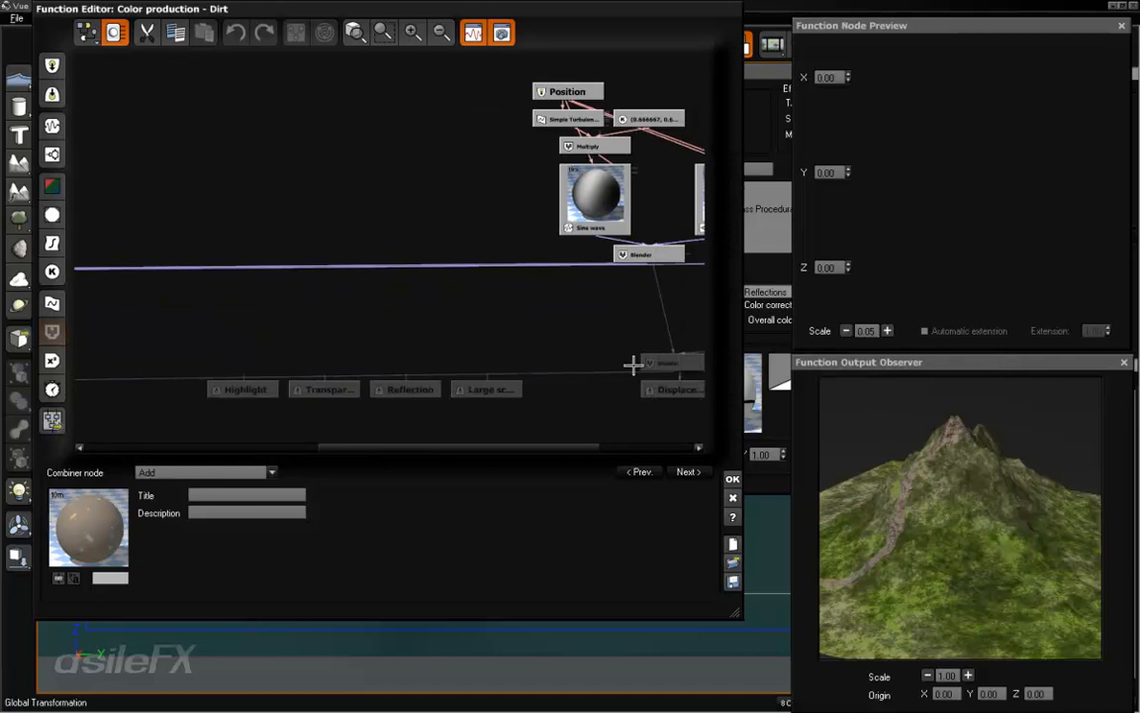
middle_drag(633, 364, 493, 375)
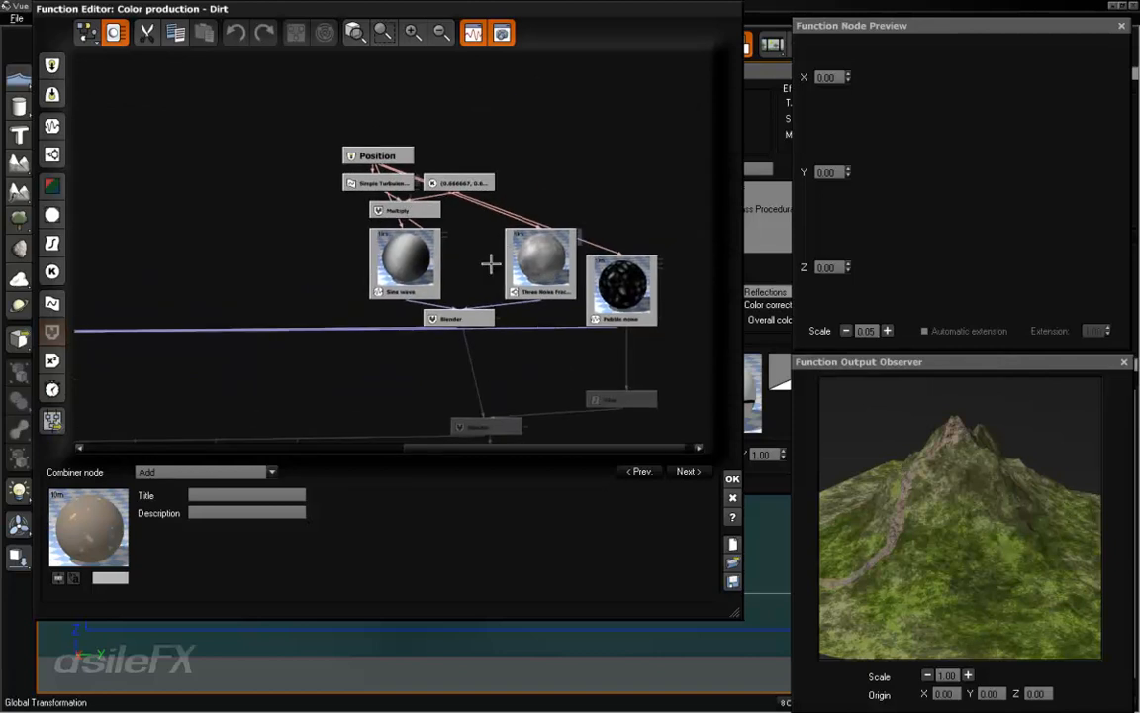
Spread out the Sine wave and Blender nodes and review the Sine wave's wavelength settings
click(414, 261)
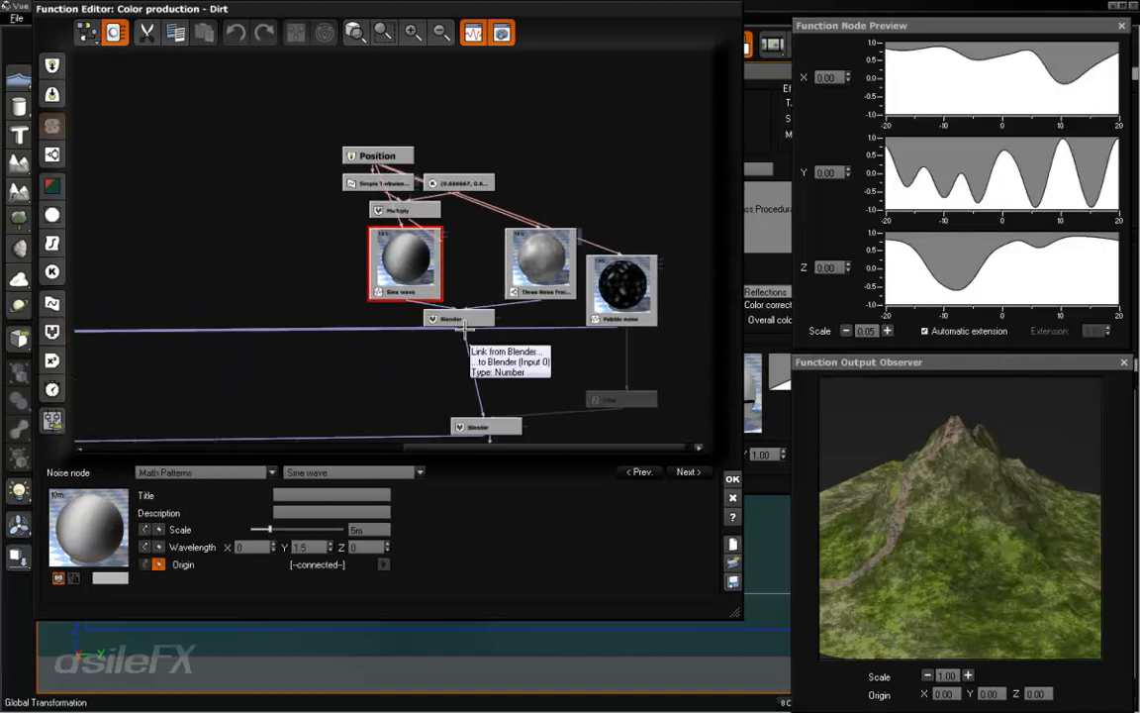
drag(463, 318, 461, 291)
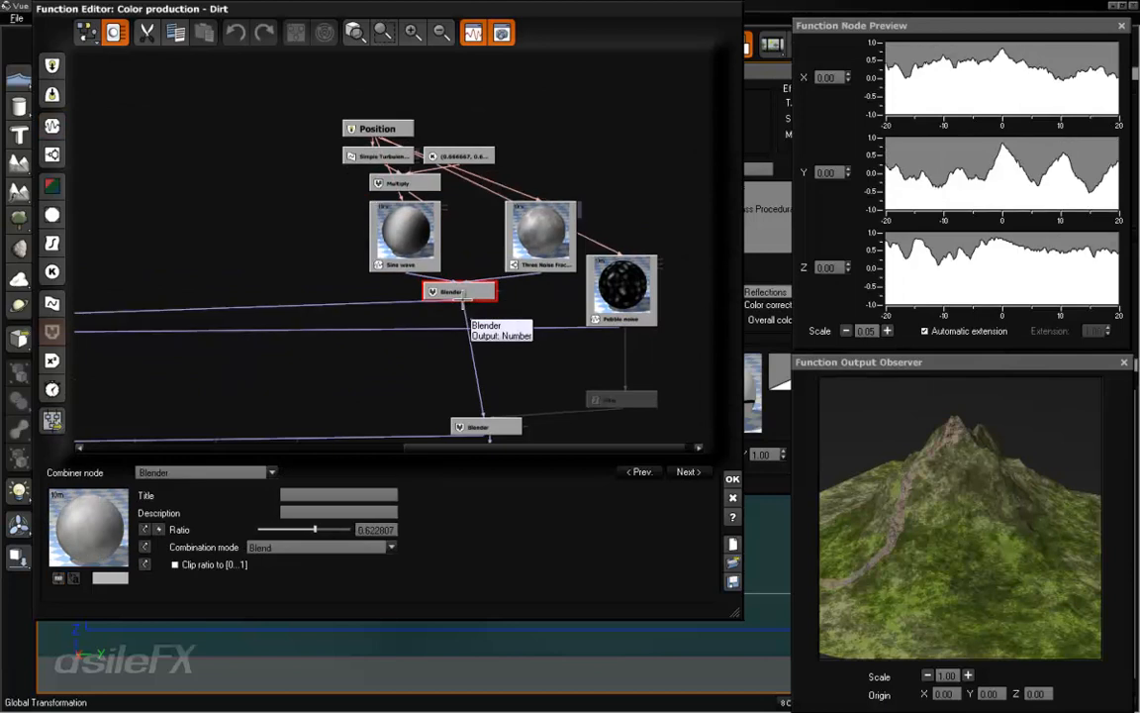
drag(405, 225, 352, 226)
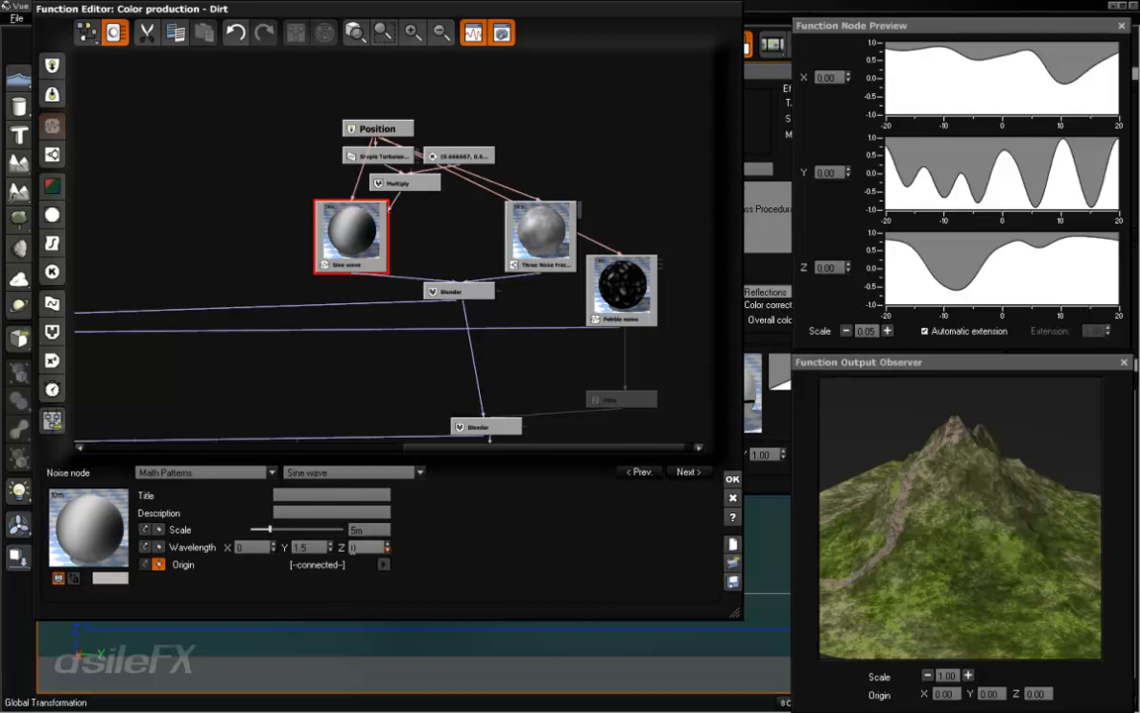
click(312, 546)
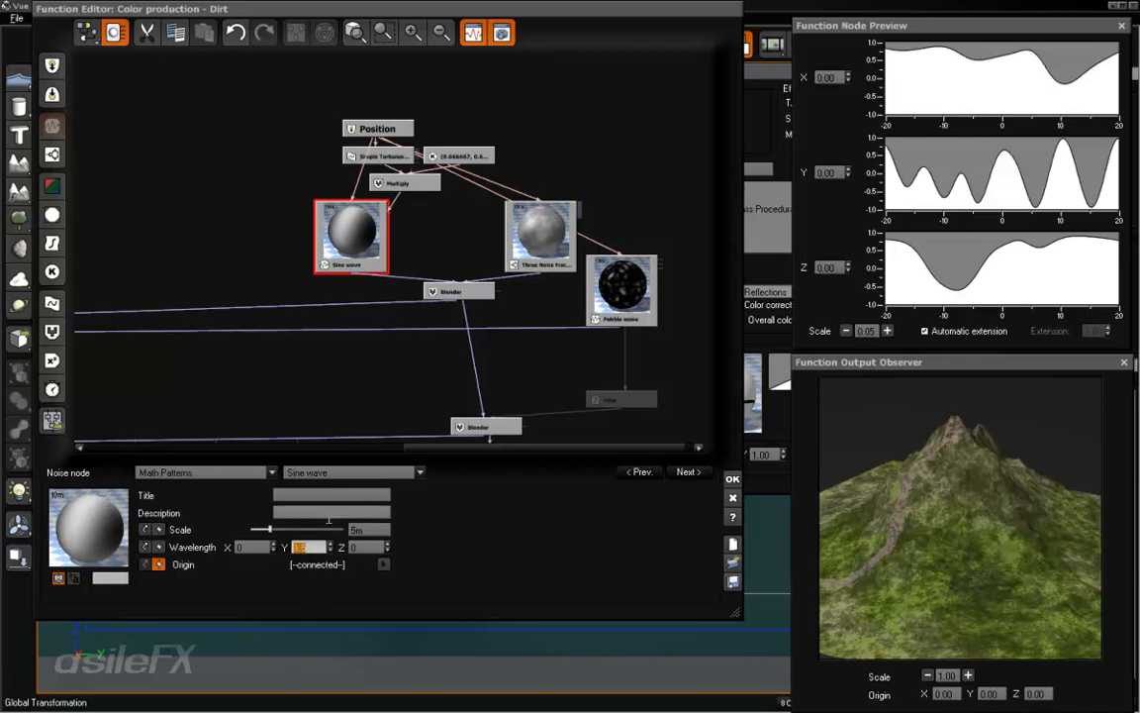
key(shift+Tab)
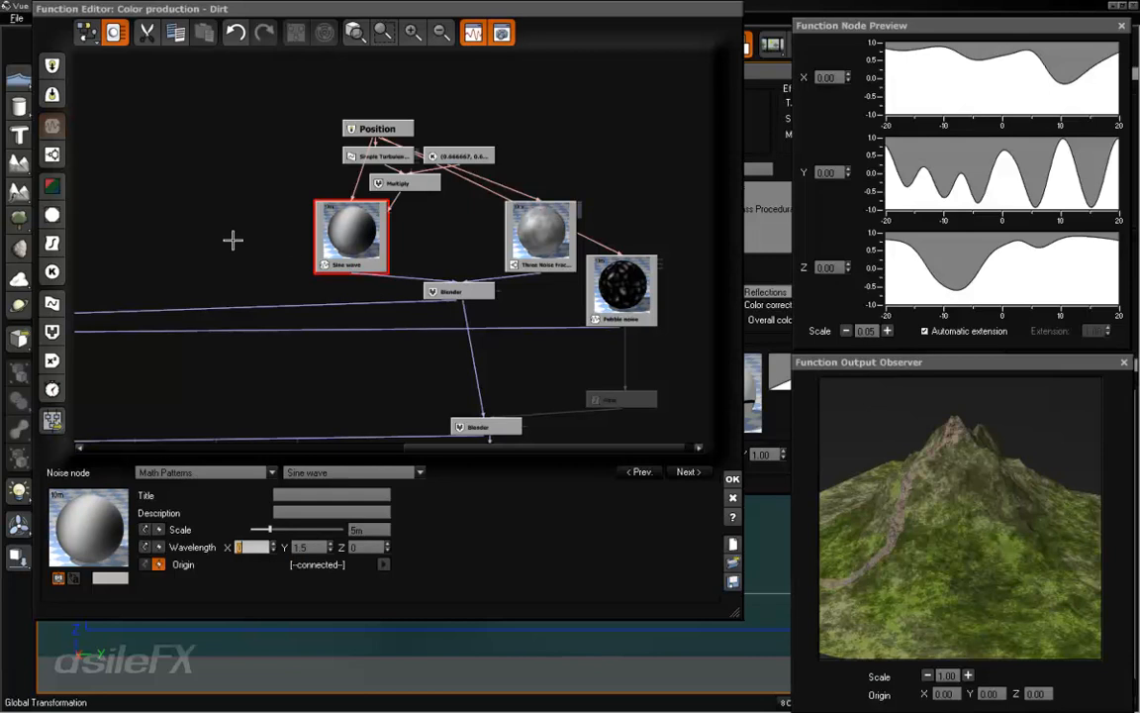
Replace the Sine wave node with a Simple Fractal using Perlin Noises / Gradient noise, and accept the function
click(52, 153)
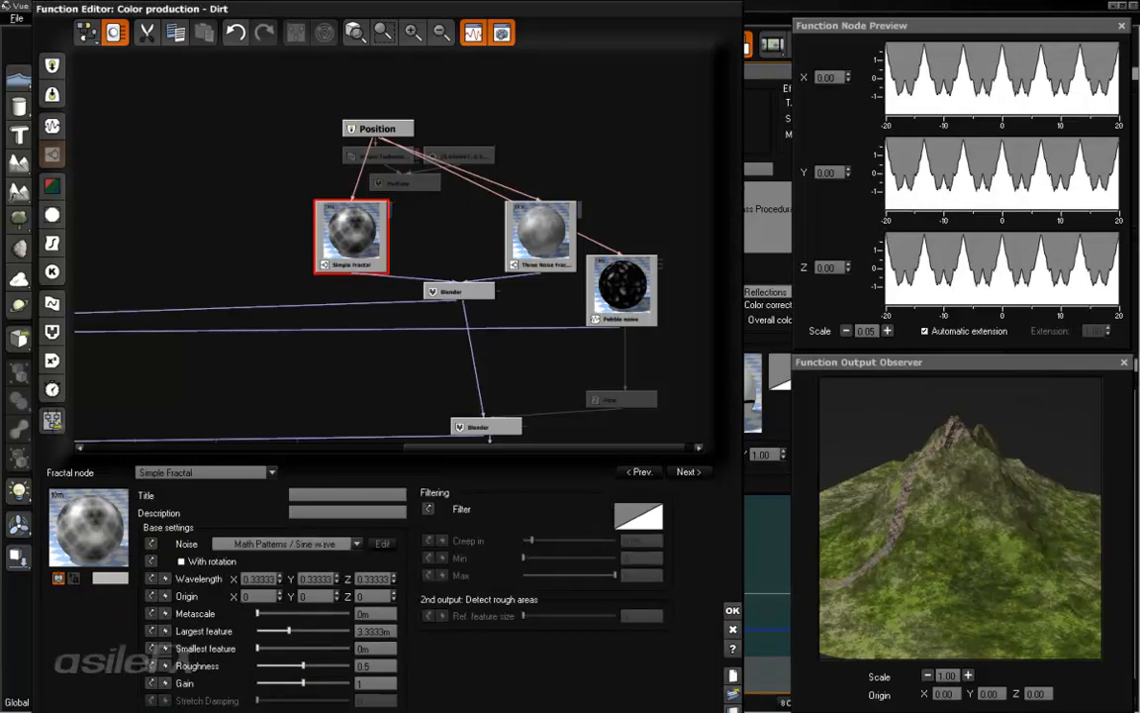
click(287, 543)
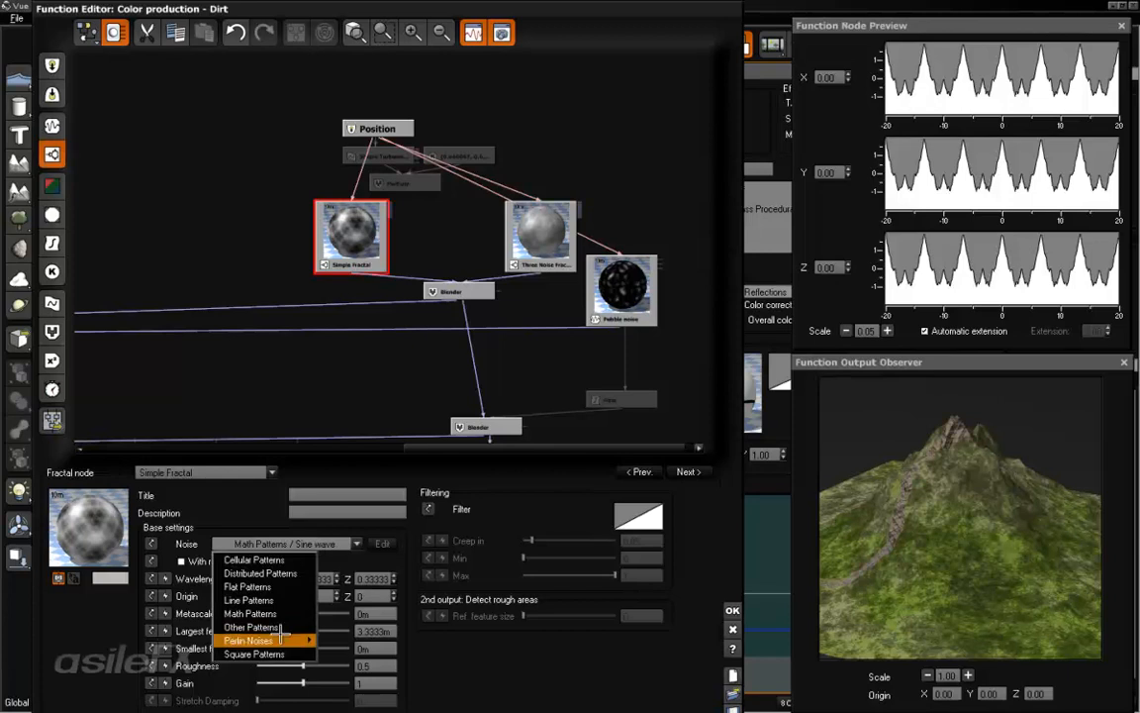
mouse_move(284, 640)
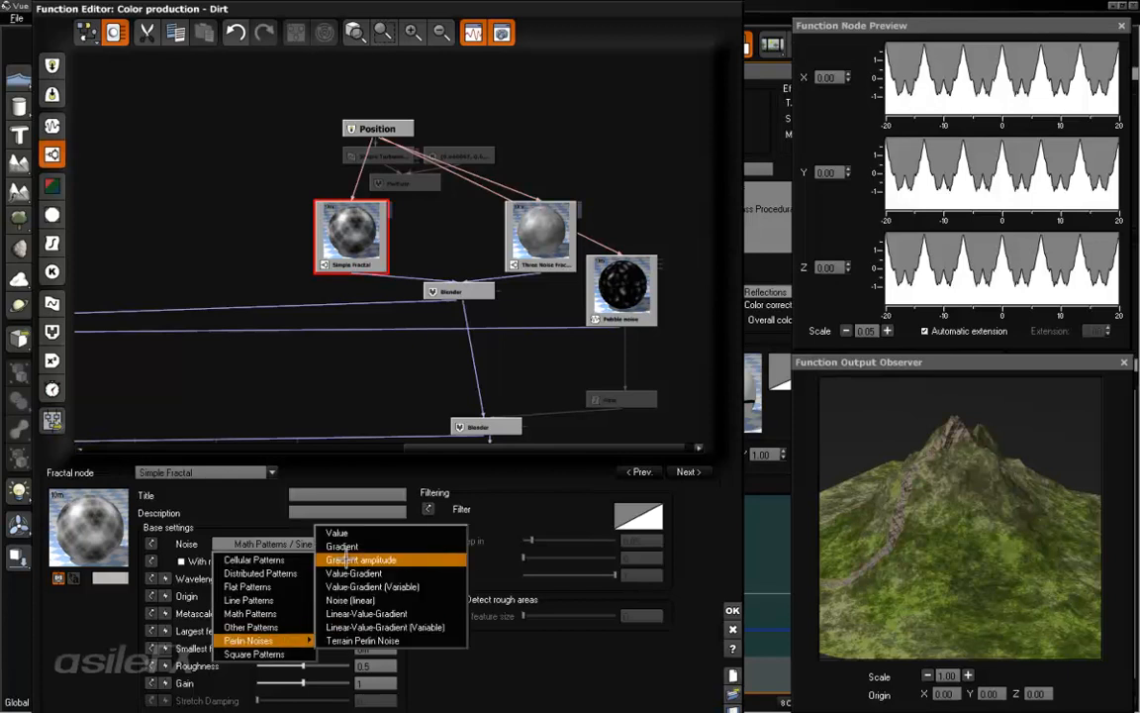
click(431, 546)
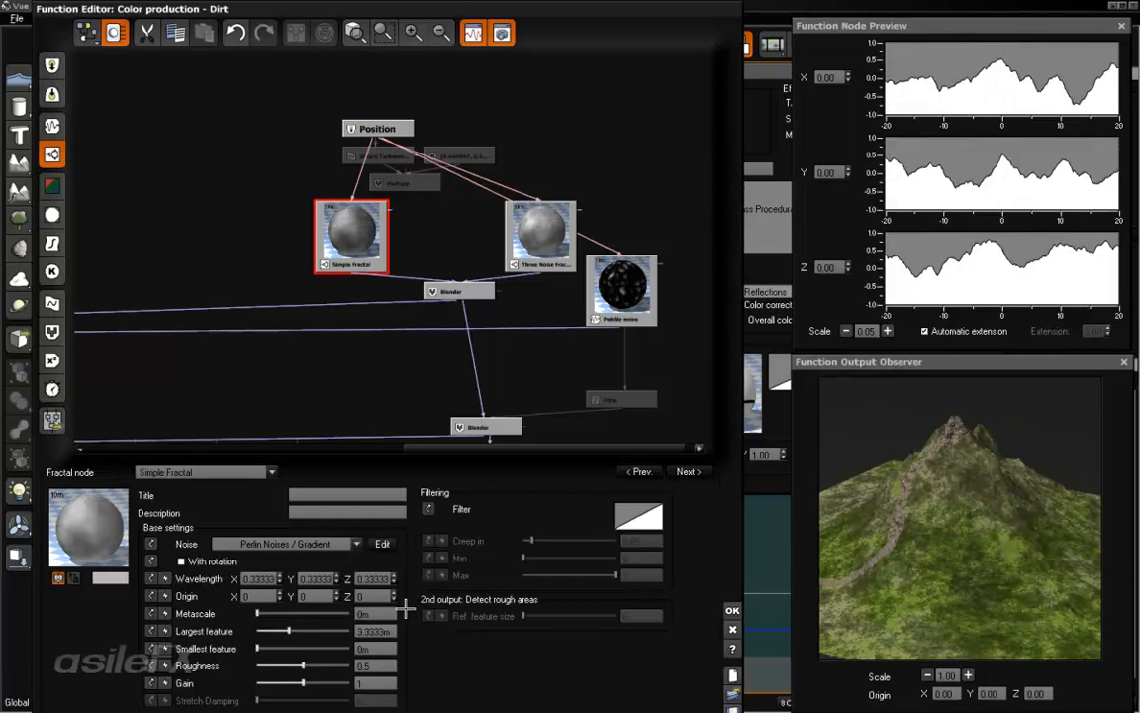
click(729, 610)
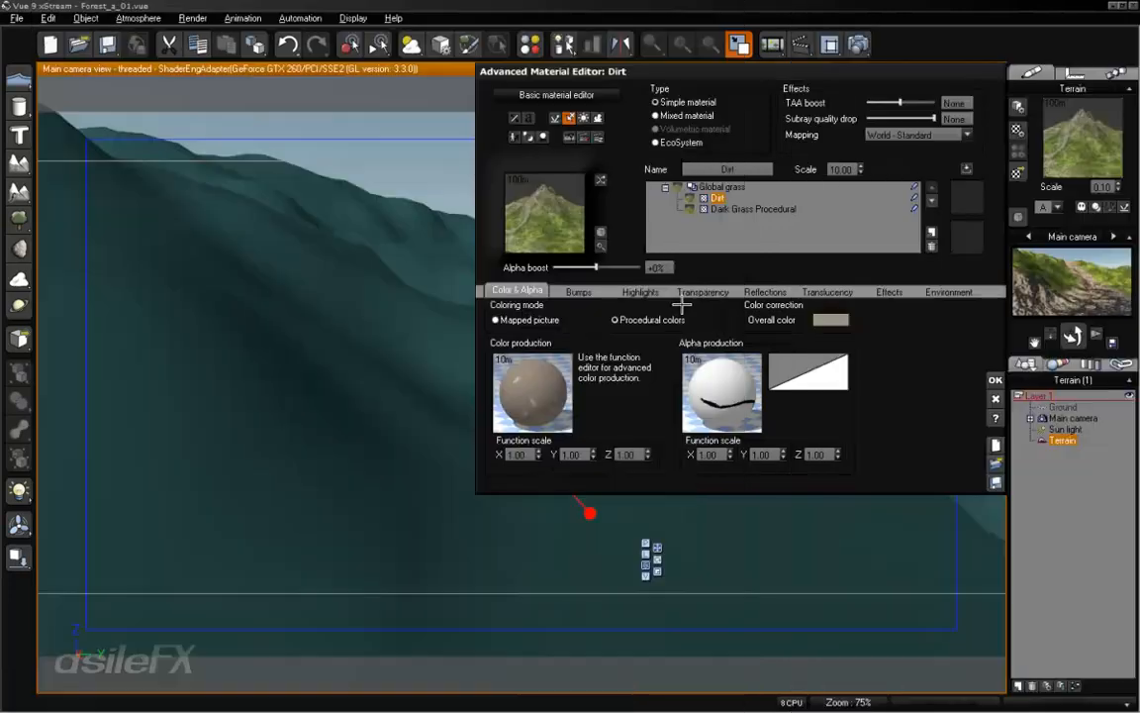
Compare the material's layers and set the overall scale of Global grass to 1.00
click(760, 208)
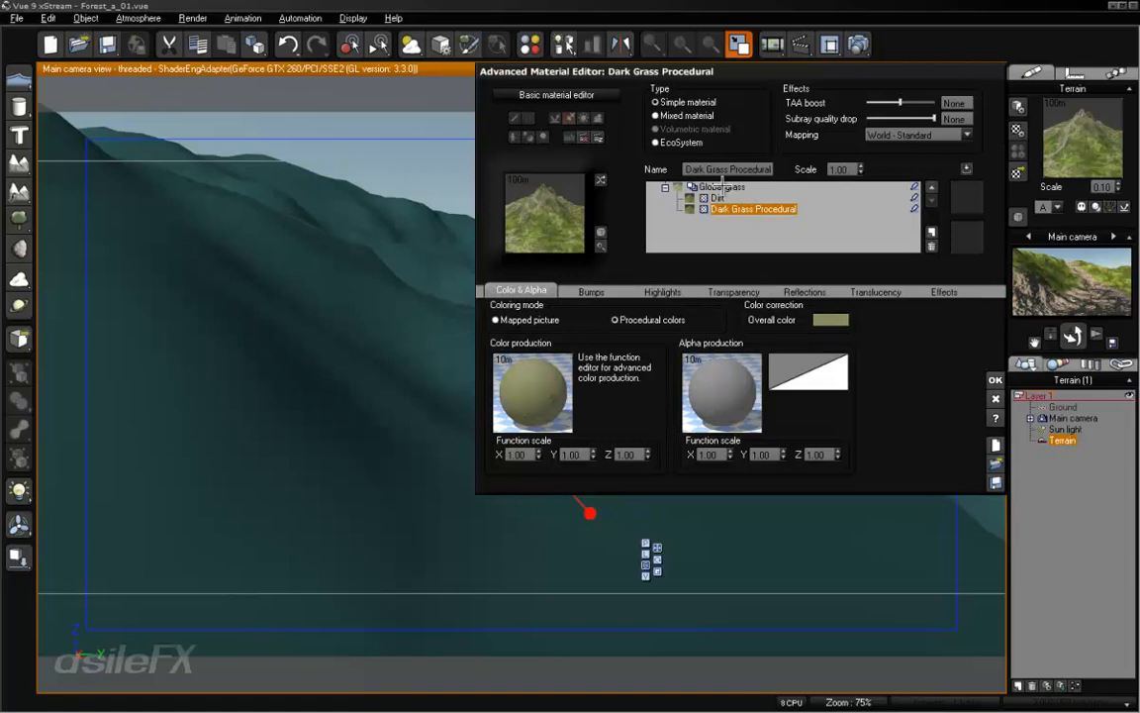
click(723, 187)
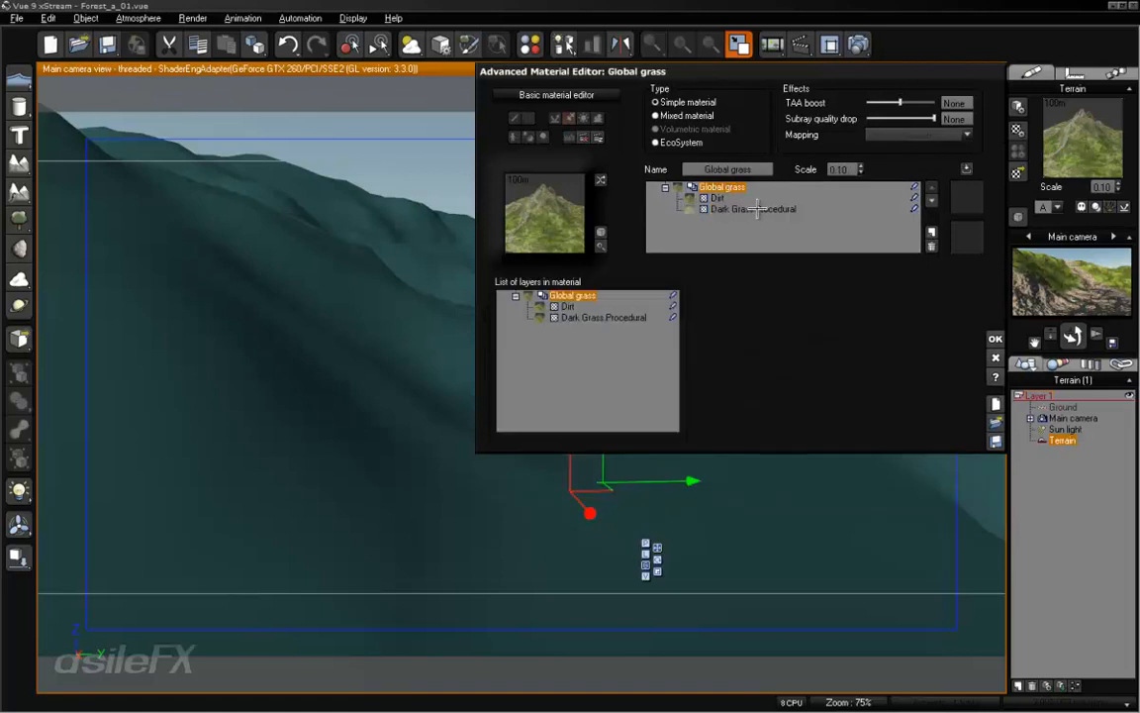
click(758, 209)
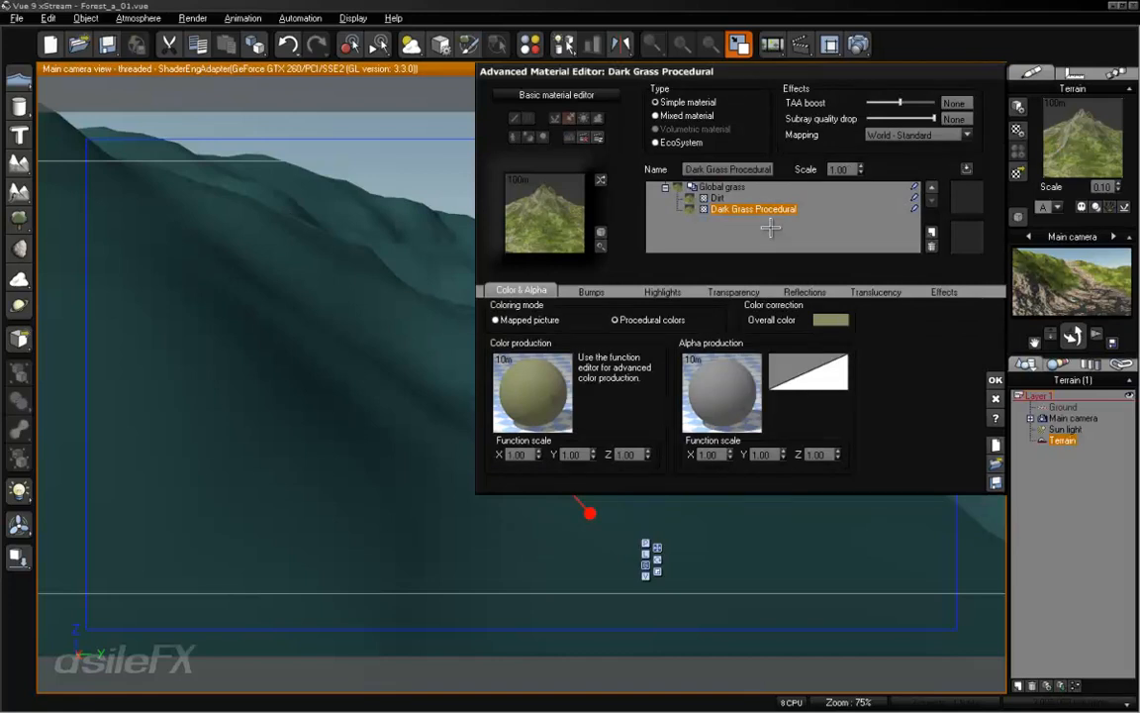
click(736, 189)
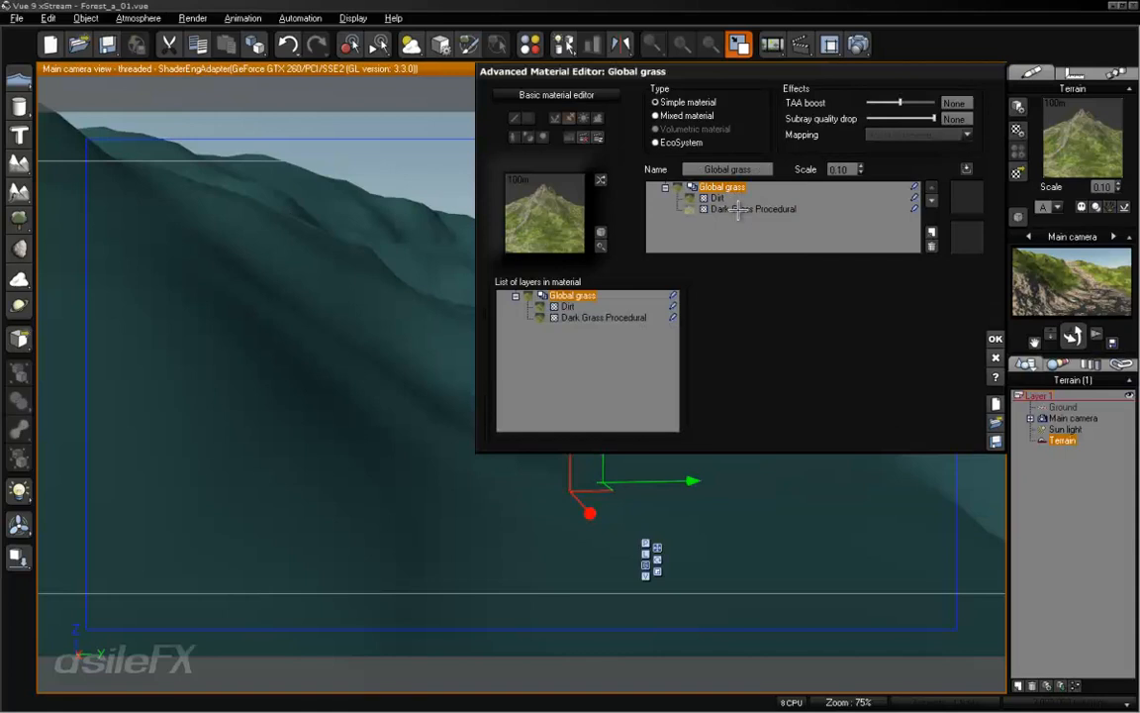
click(841, 172)
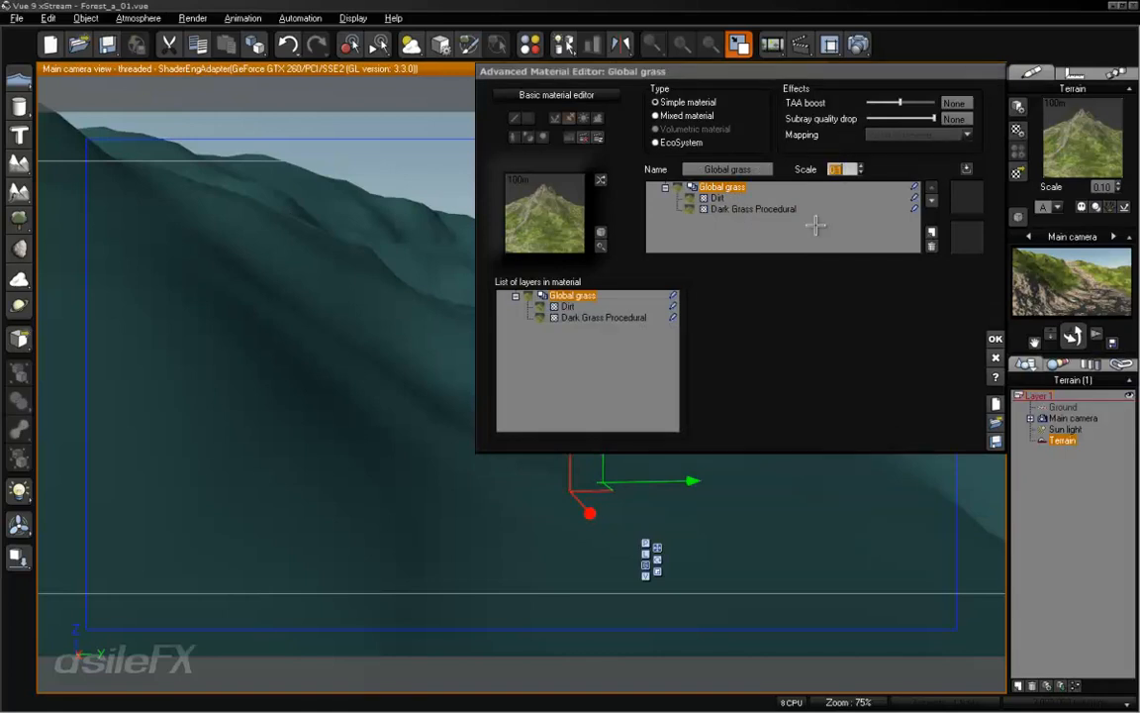
key(Return)
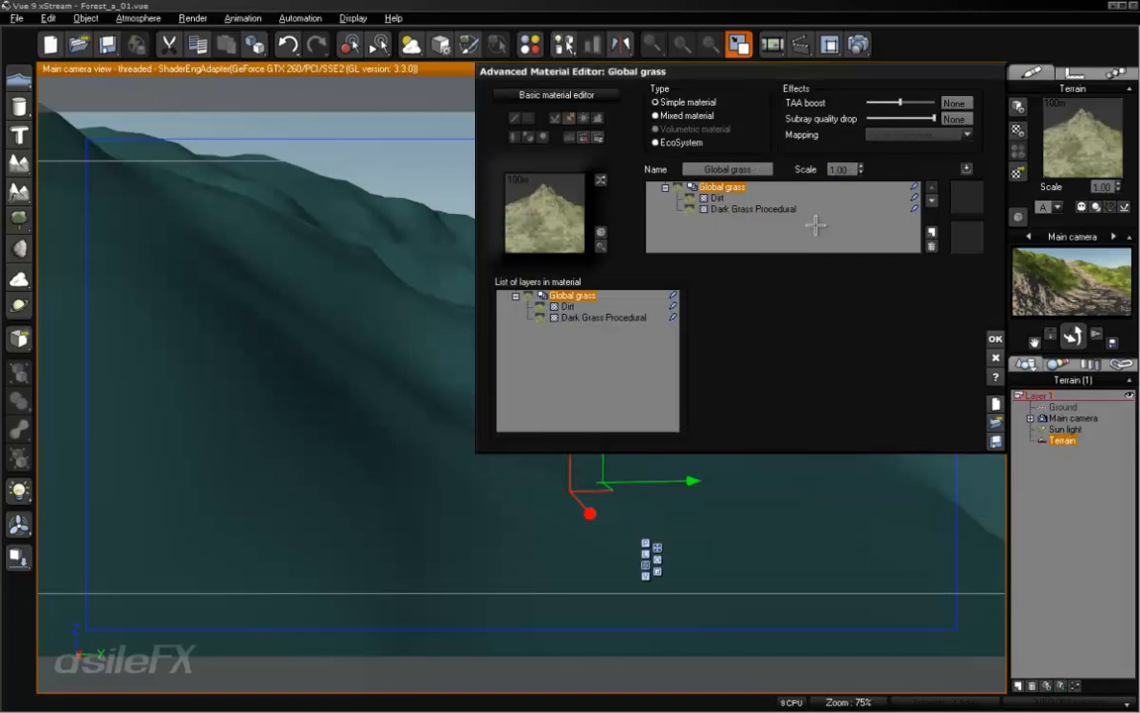
Set the Dark Grass Procedural layer's scale to 0.10
click(752, 209)
click(849, 171)
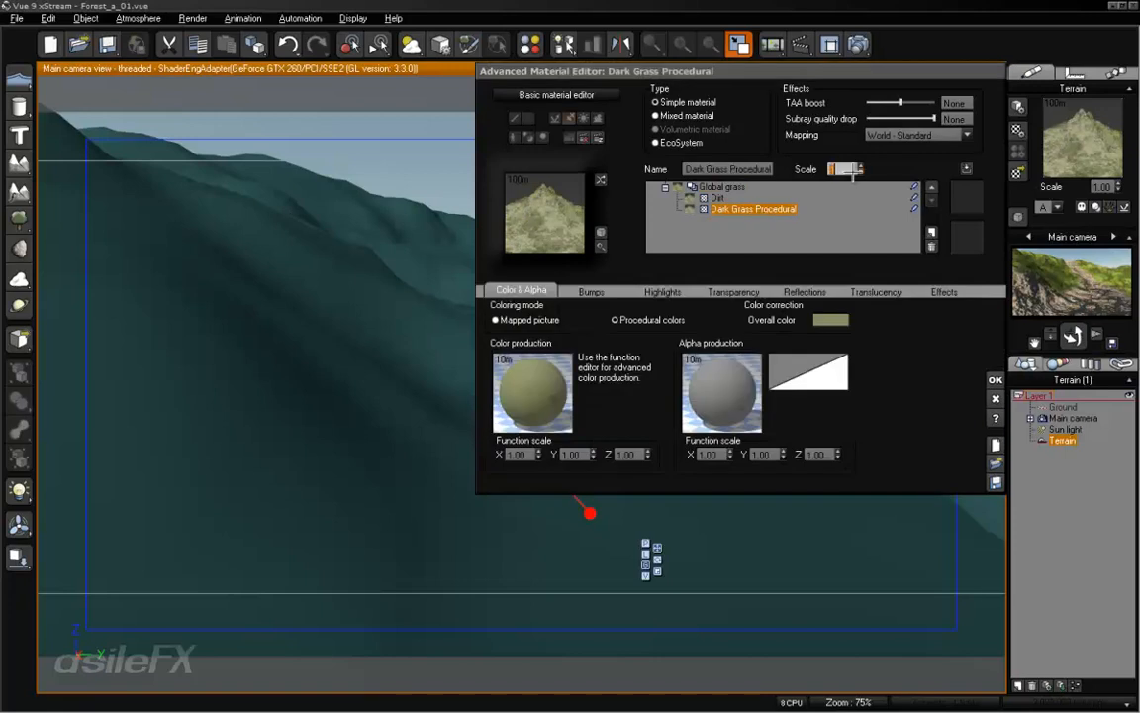
text(0.1)
key(Return)
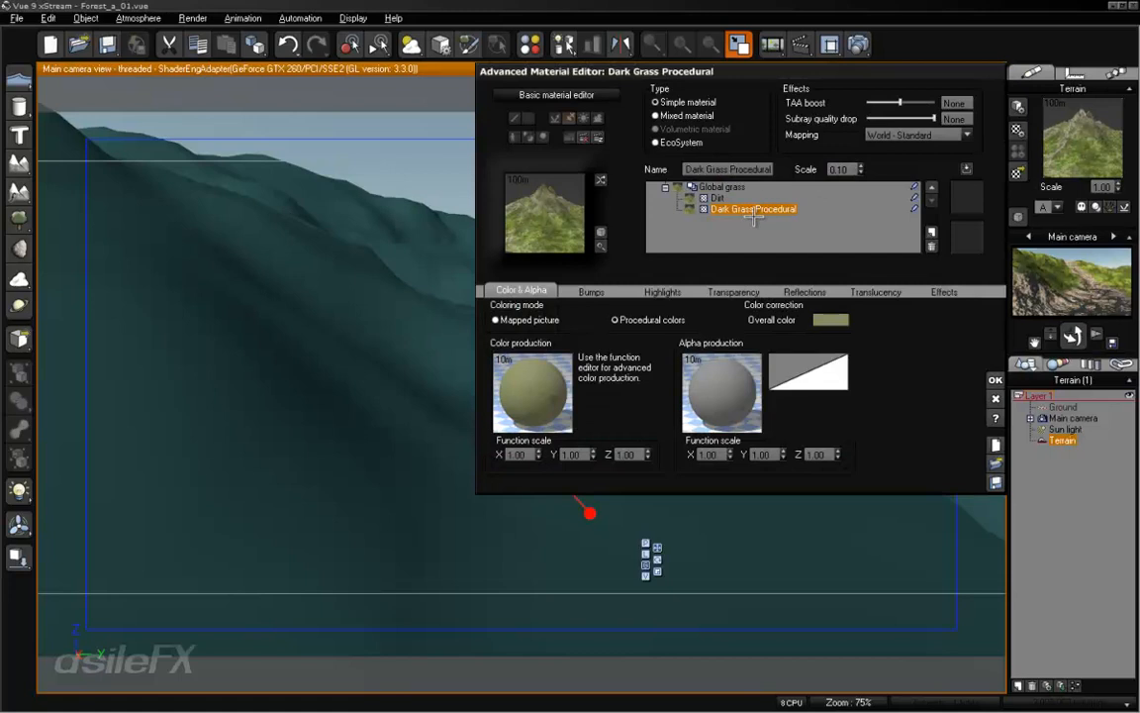
Set the Dirt layer's scale to 0.50 and accept the terrain material
click(717, 198)
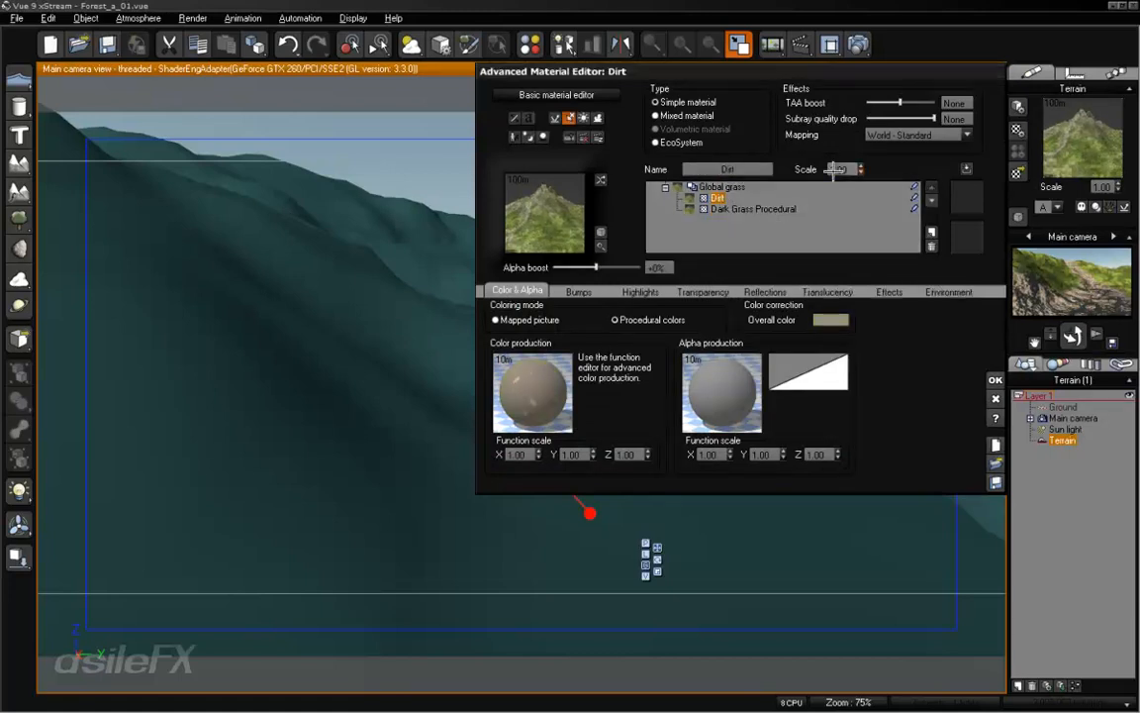
click(995, 379)
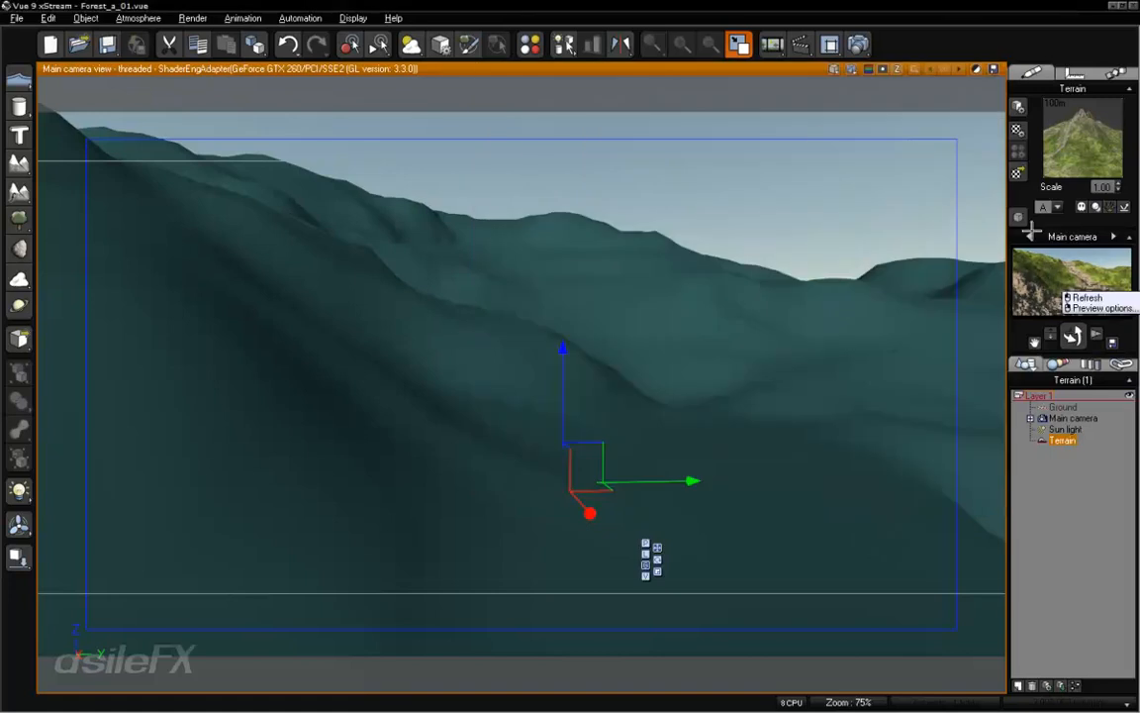
right_click(1086, 154)
click(1059, 154)
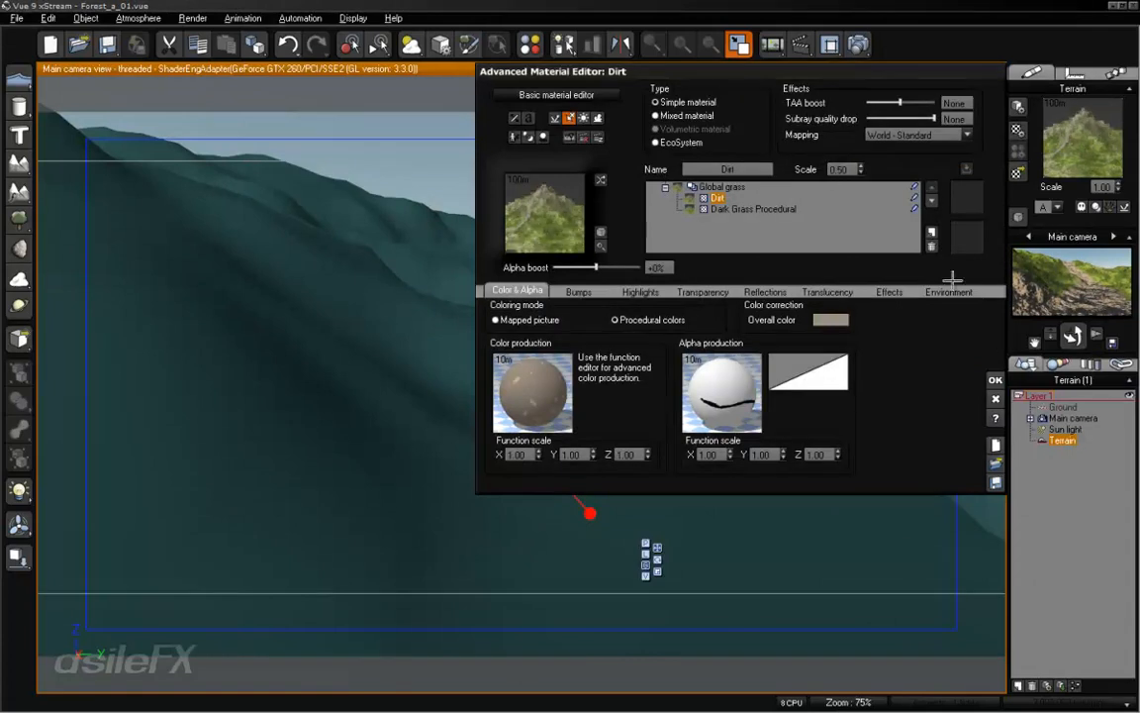
click(996, 380)
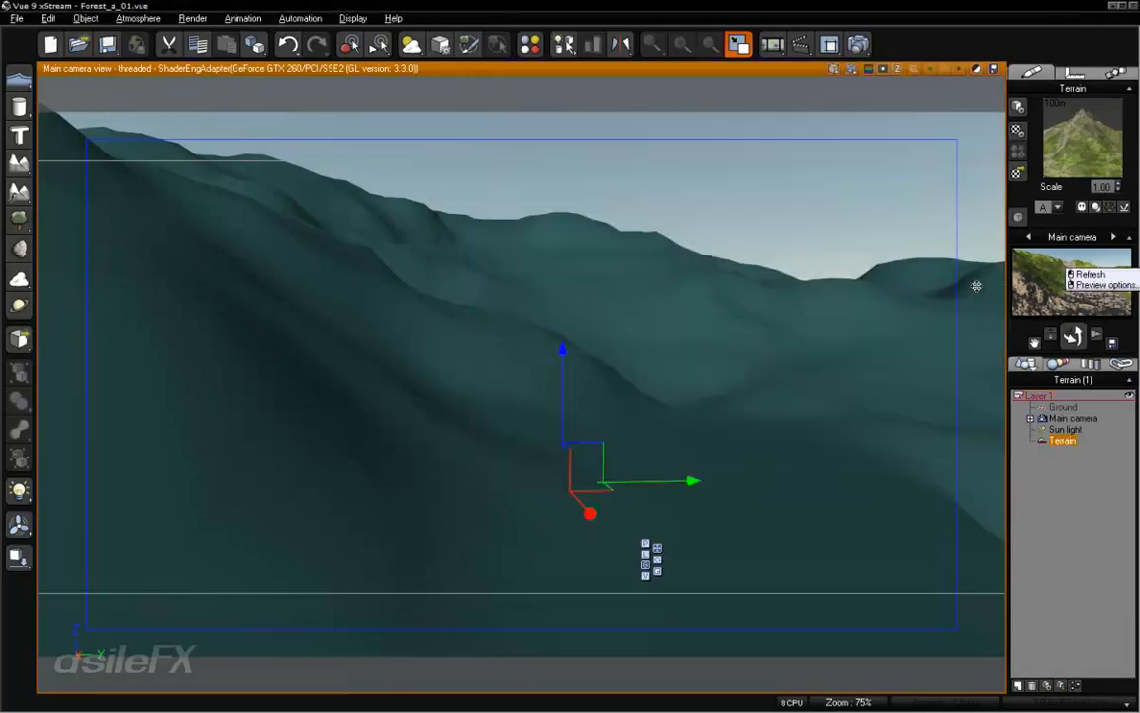
Reopen the terrain material, set the Dirt layer's bump depth to 1.500, and accept it
right_click(1085, 120)
click(1024, 128)
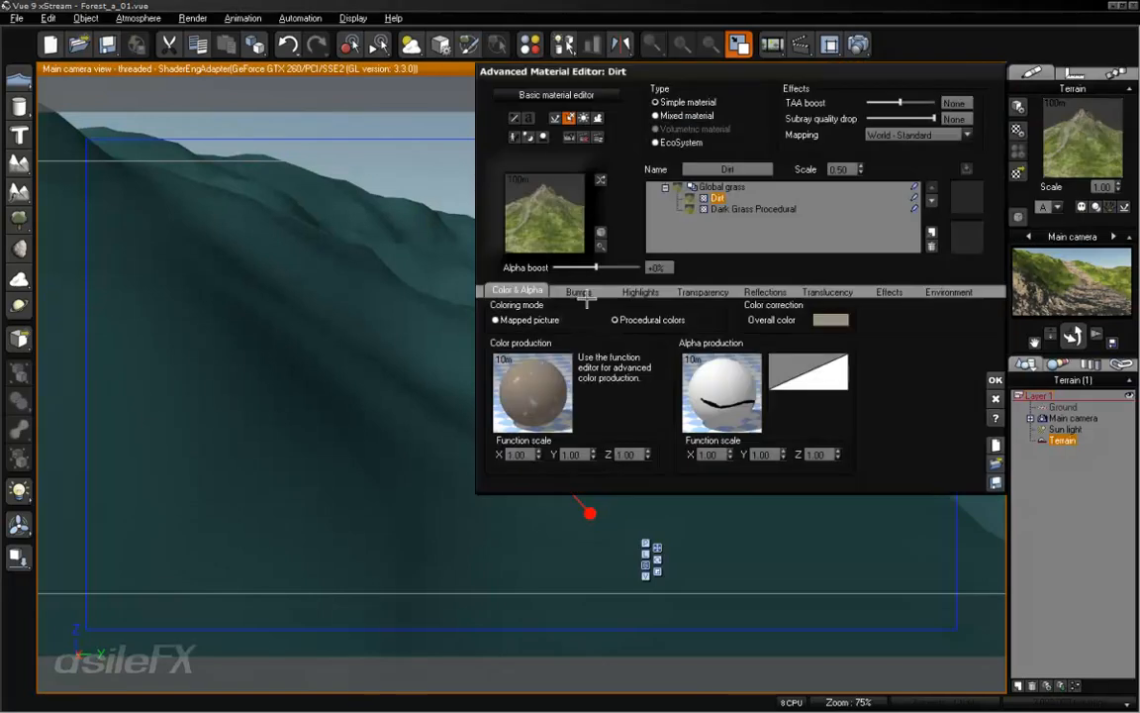
click(582, 290)
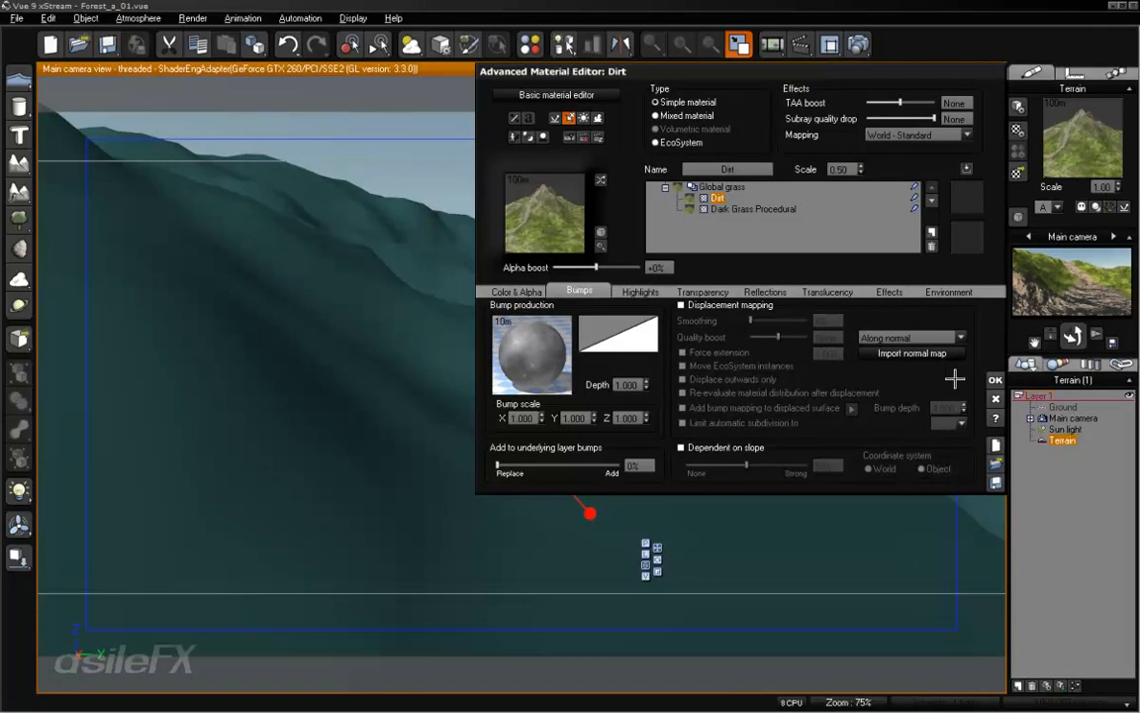
click(993, 380)
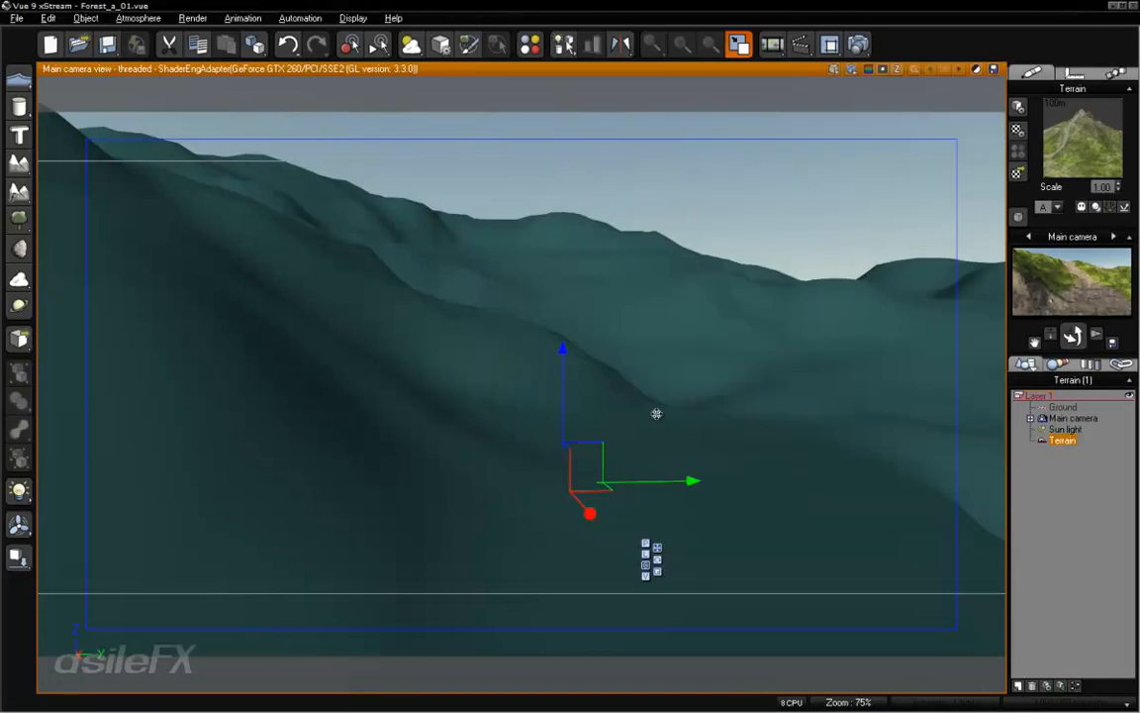
right_click(1065, 128)
click(1059, 138)
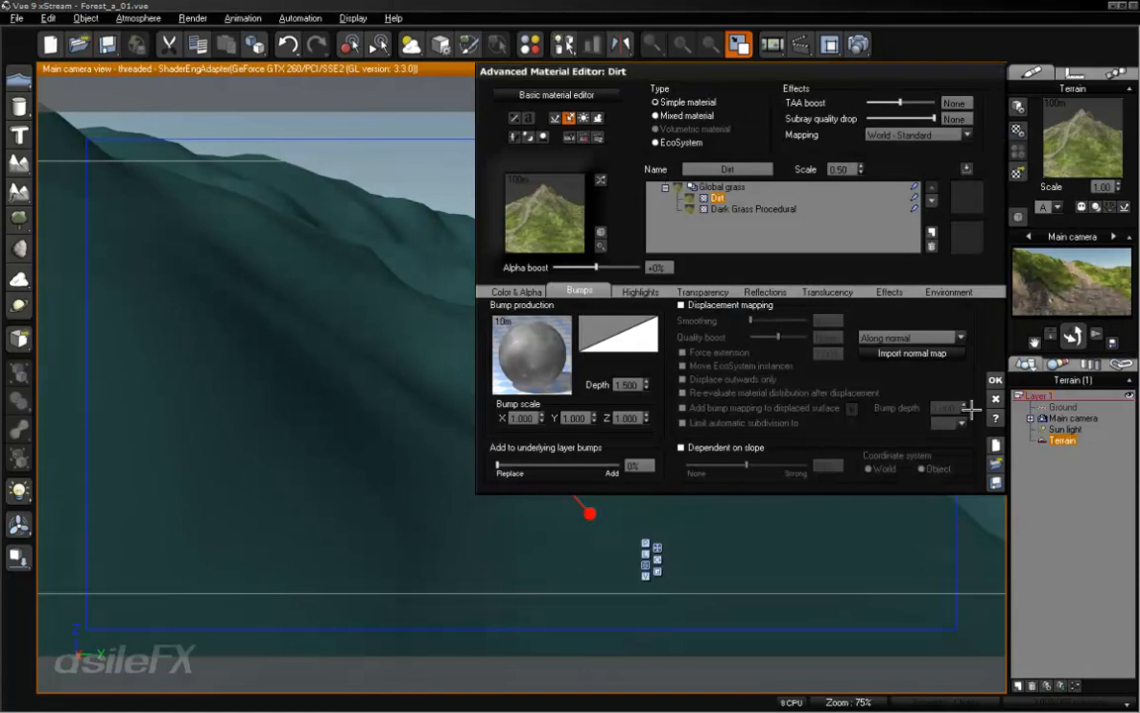
click(994, 380)
Render the main camera view, accept the post render options, inspect the dirt path, and close the render
click(867, 70)
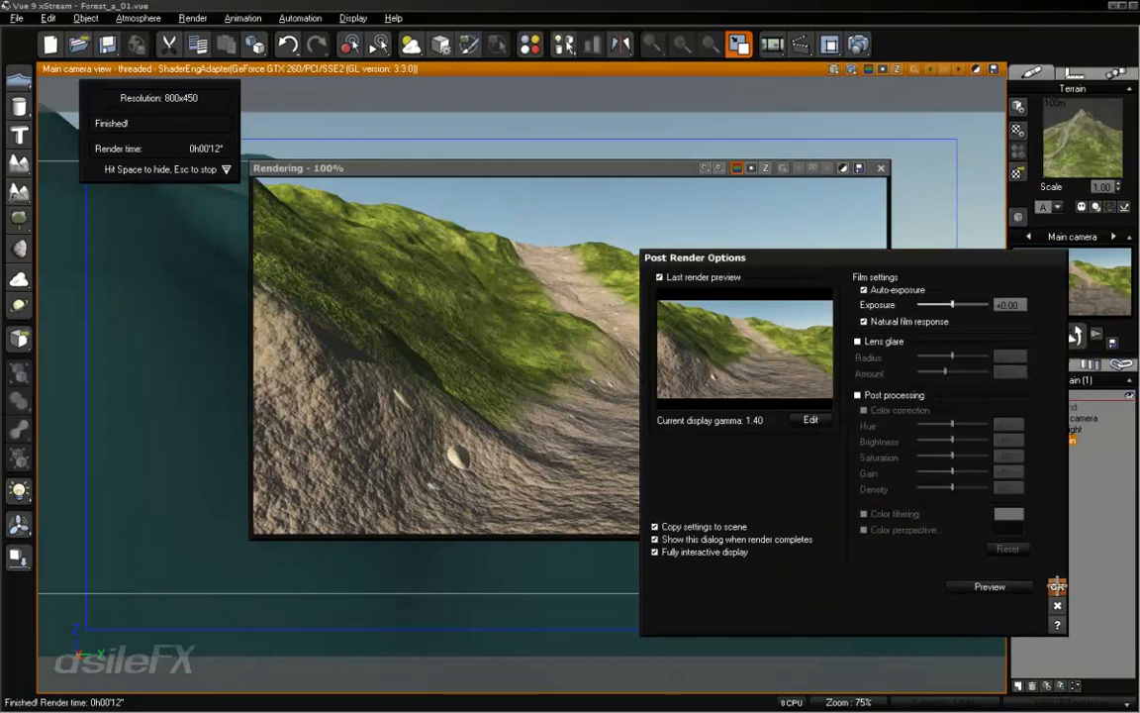
click(1057, 586)
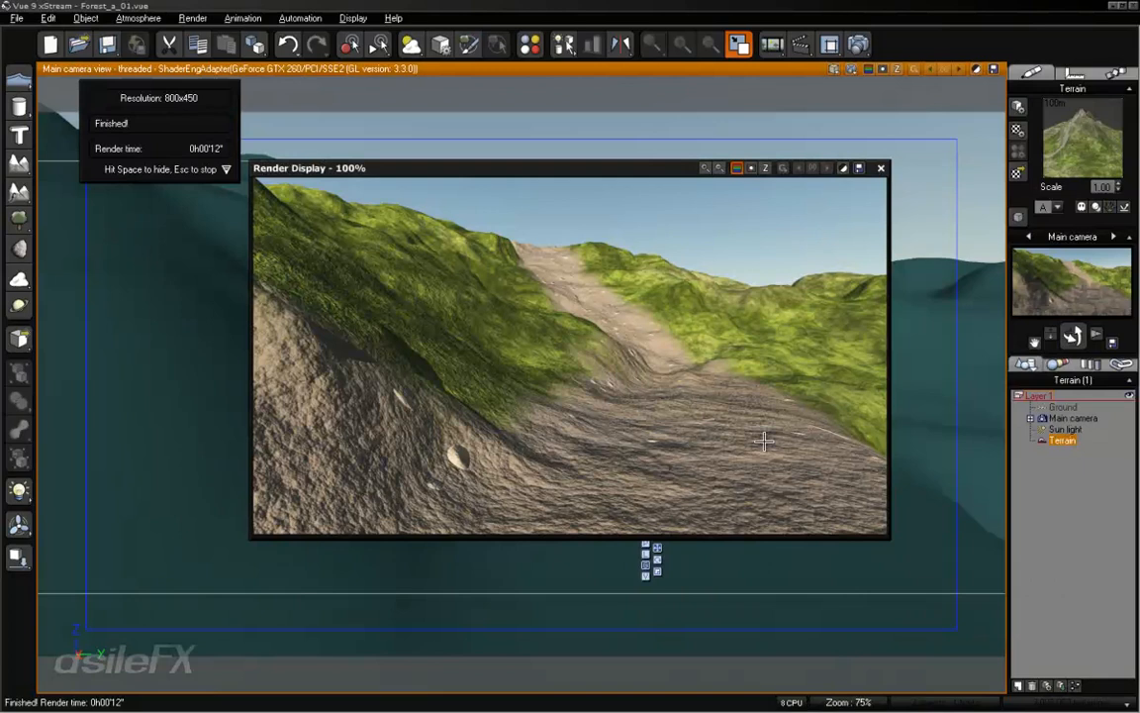
click(880, 167)
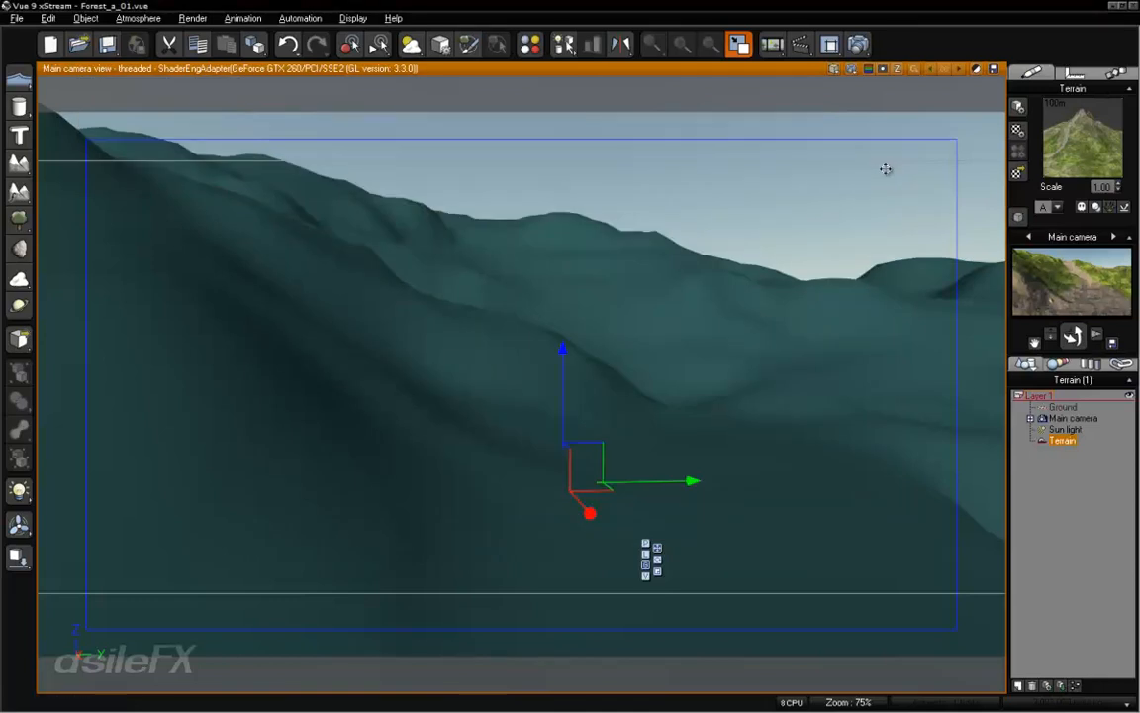
Review the link options of the scene's texture map, leave them as set, and return to the object list
click(1121, 363)
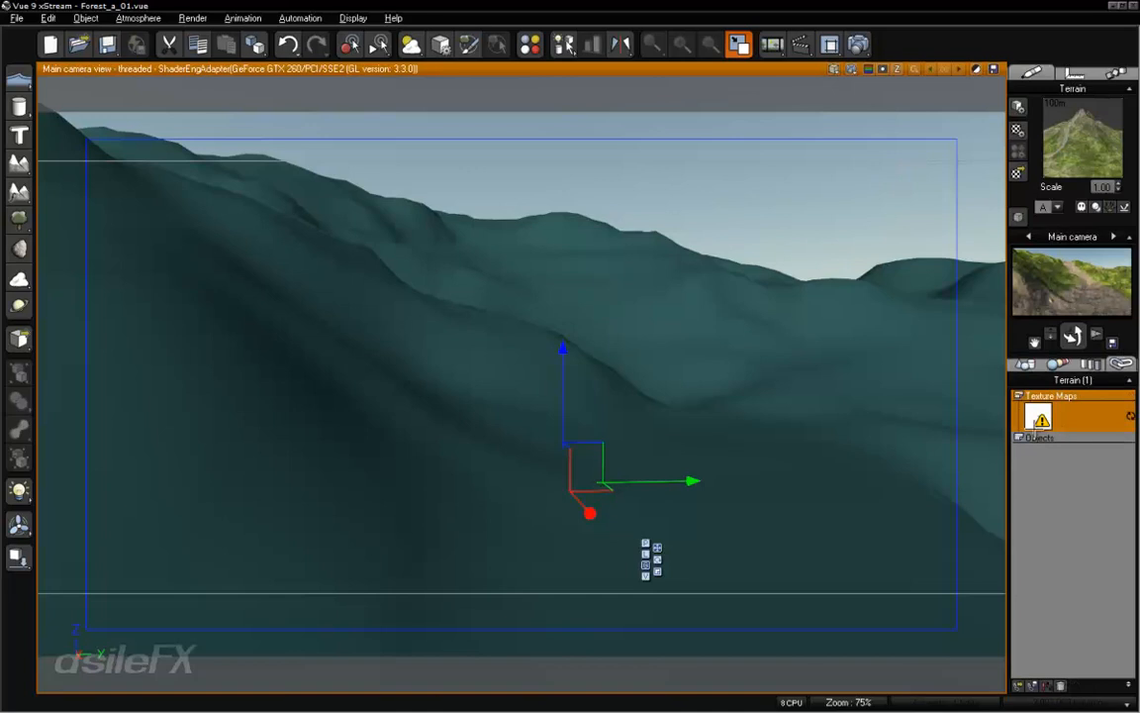
right_click(1045, 407)
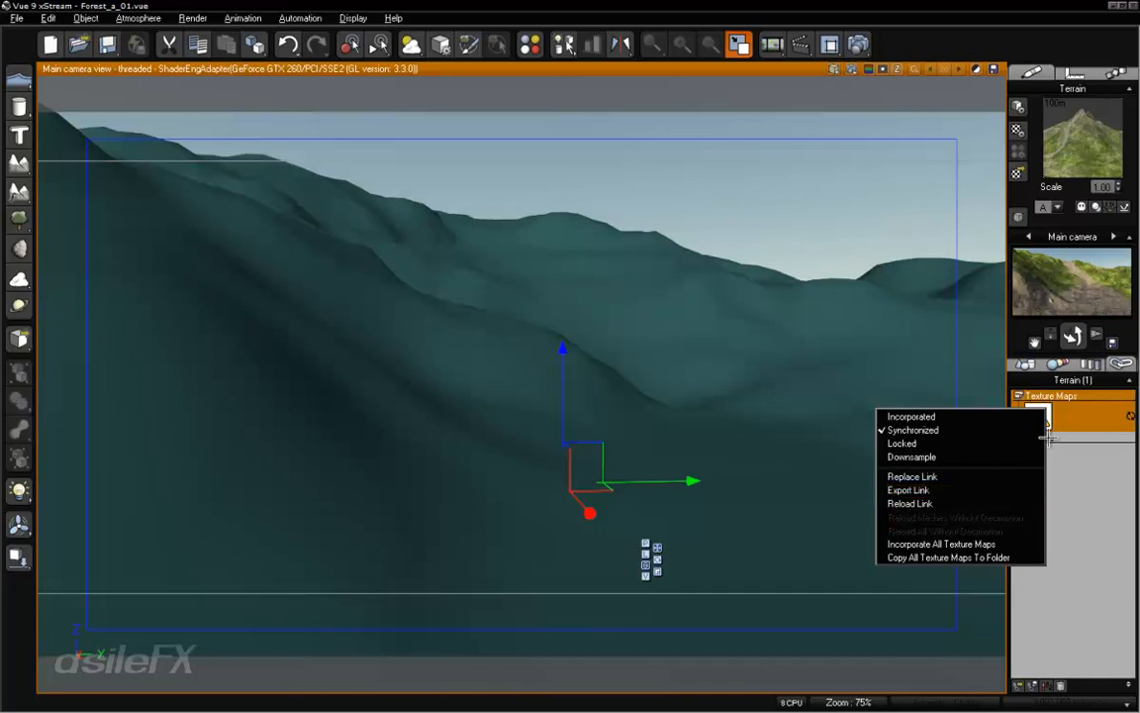
click(1086, 452)
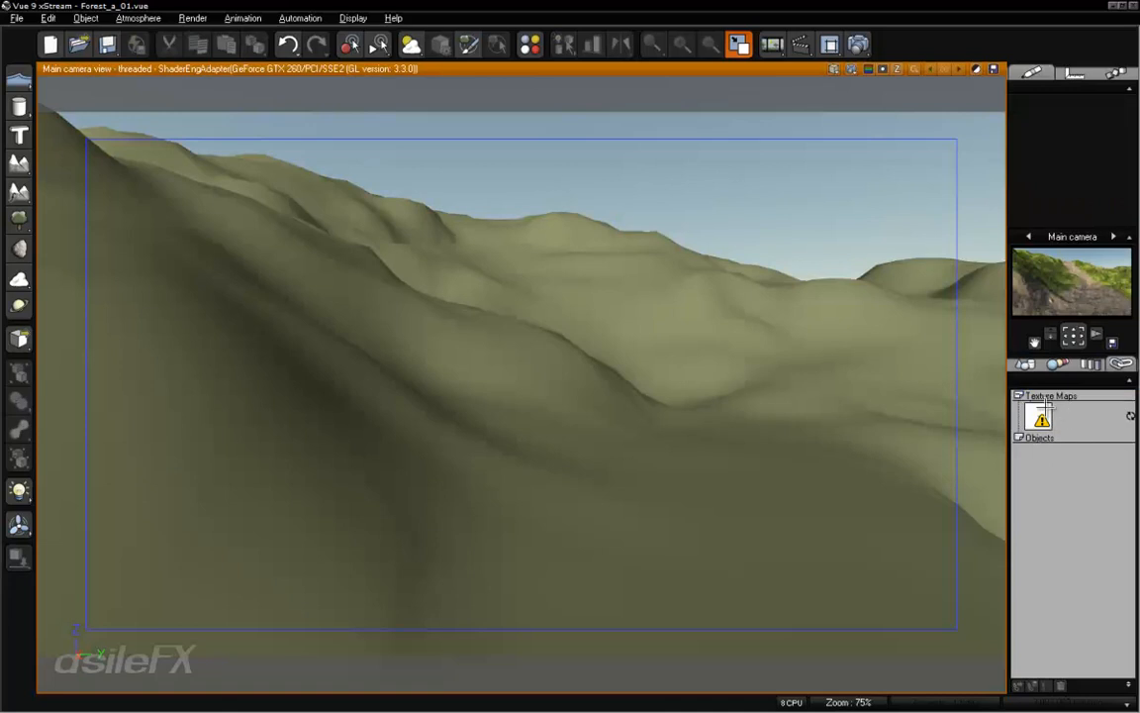
click(1046, 405)
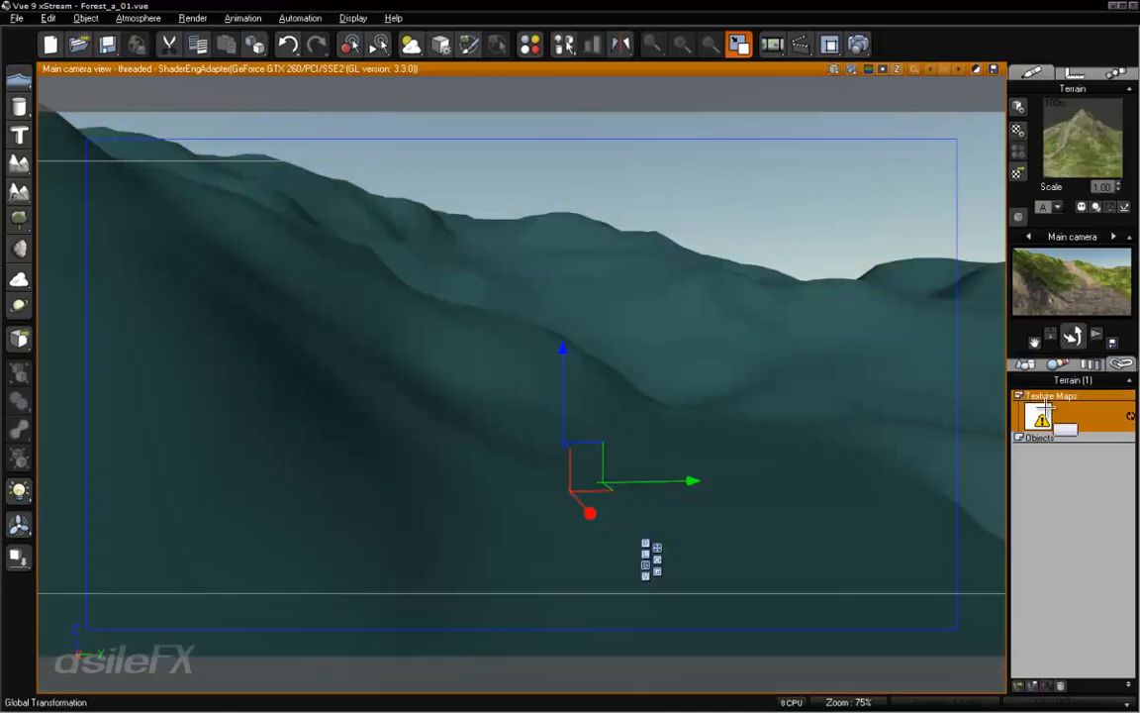
click(1026, 365)
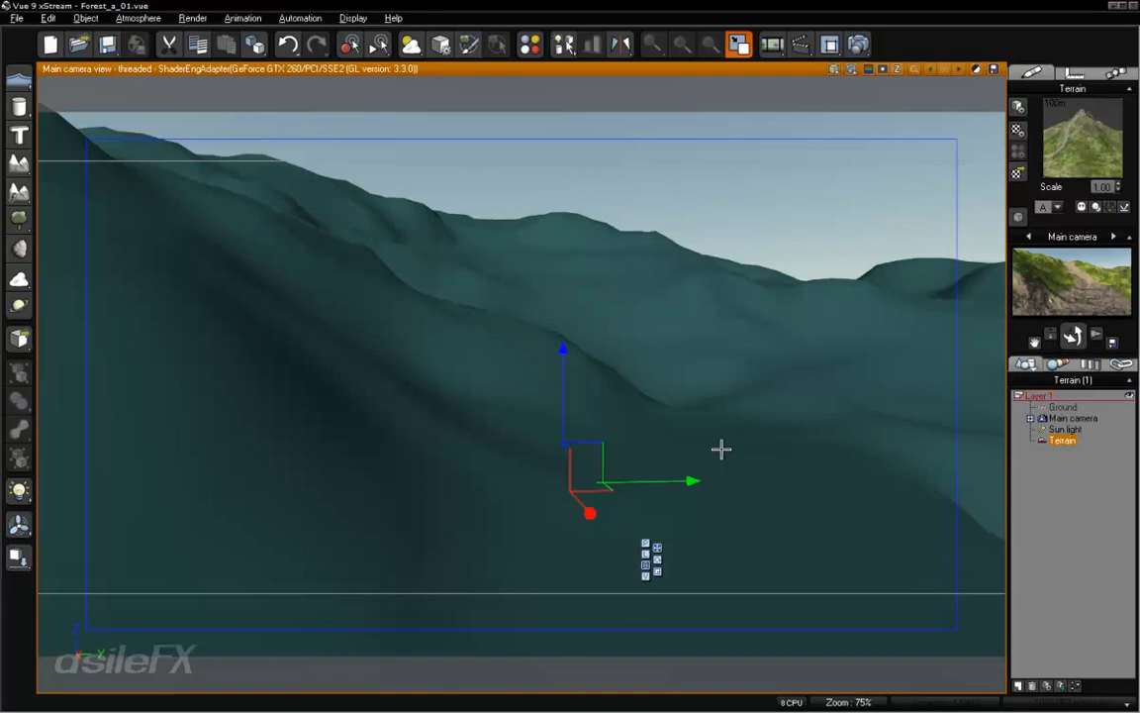
Open the terrain for editing and paint Dirt with the Material brush along the inside of the path's bend
double_click(699, 327)
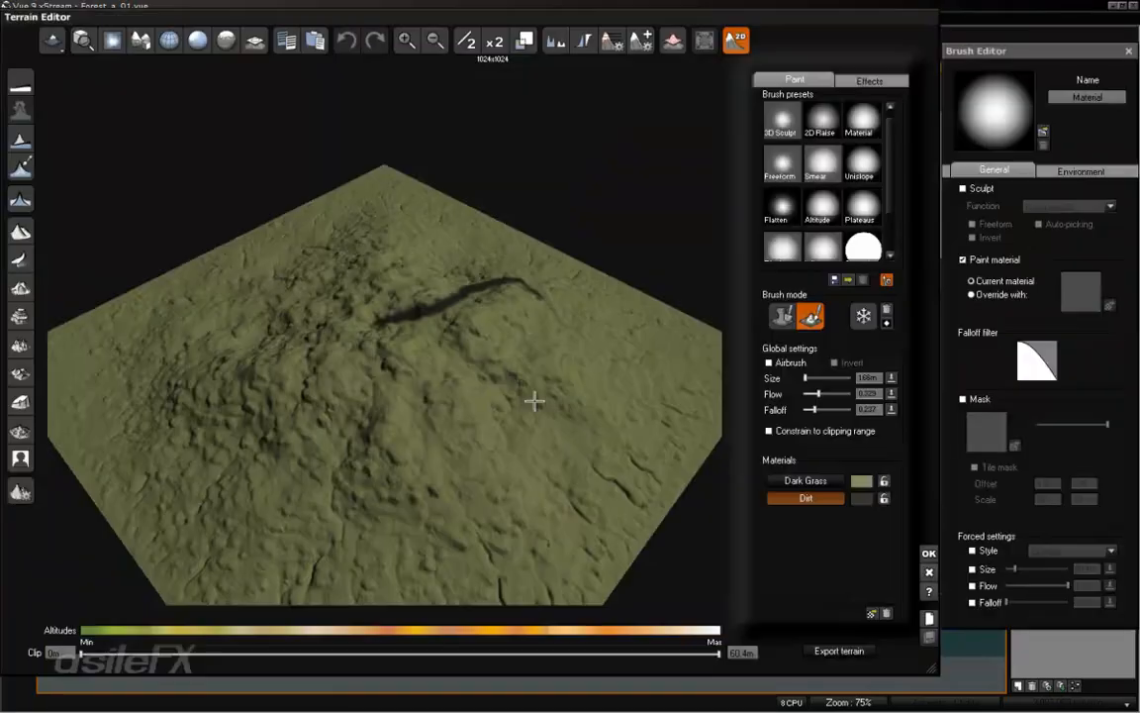
right_drag(362, 296, 582, 380)
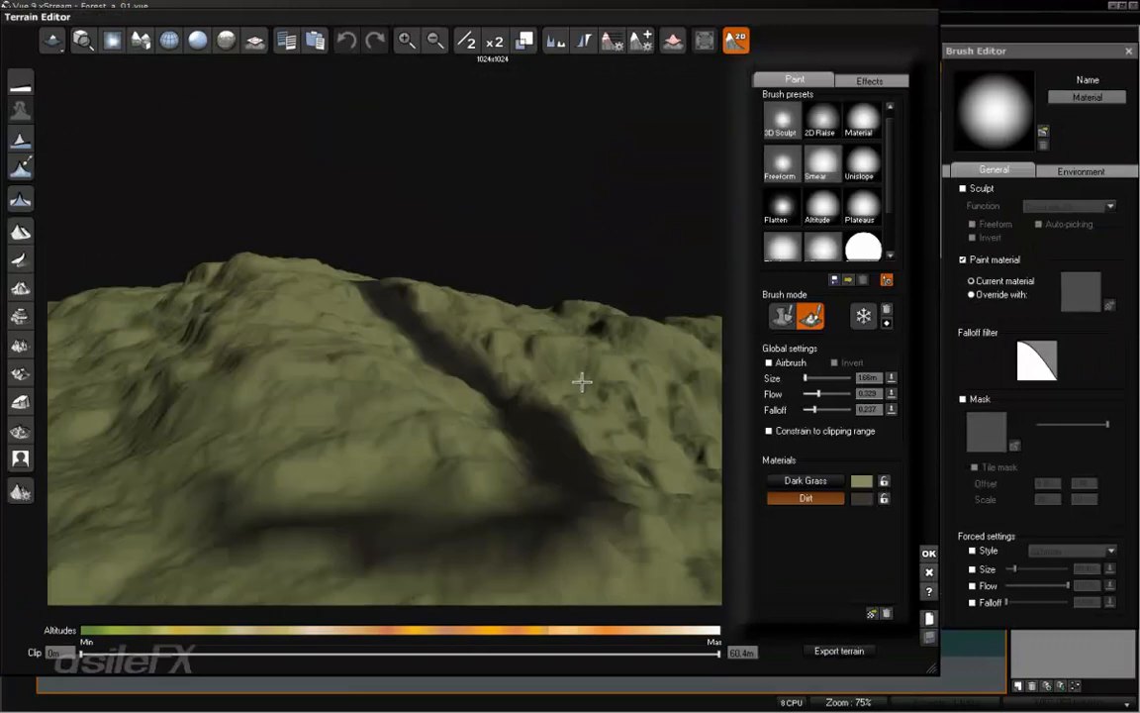
right_drag(591, 374, 613, 377)
mouse_move(638, 432)
right_down()
mouse_move(473, 276)
mouse_move(465, 389)
right_up()
scroll(465, 389, up, 5)
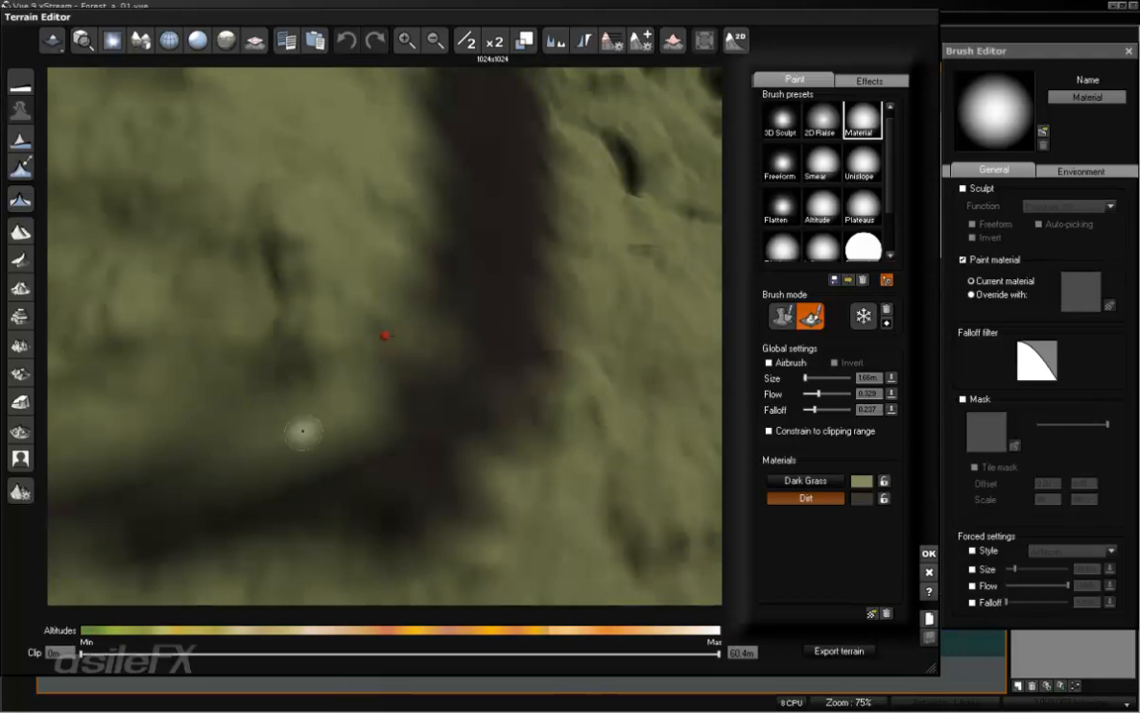
drag(362, 413, 347, 408)
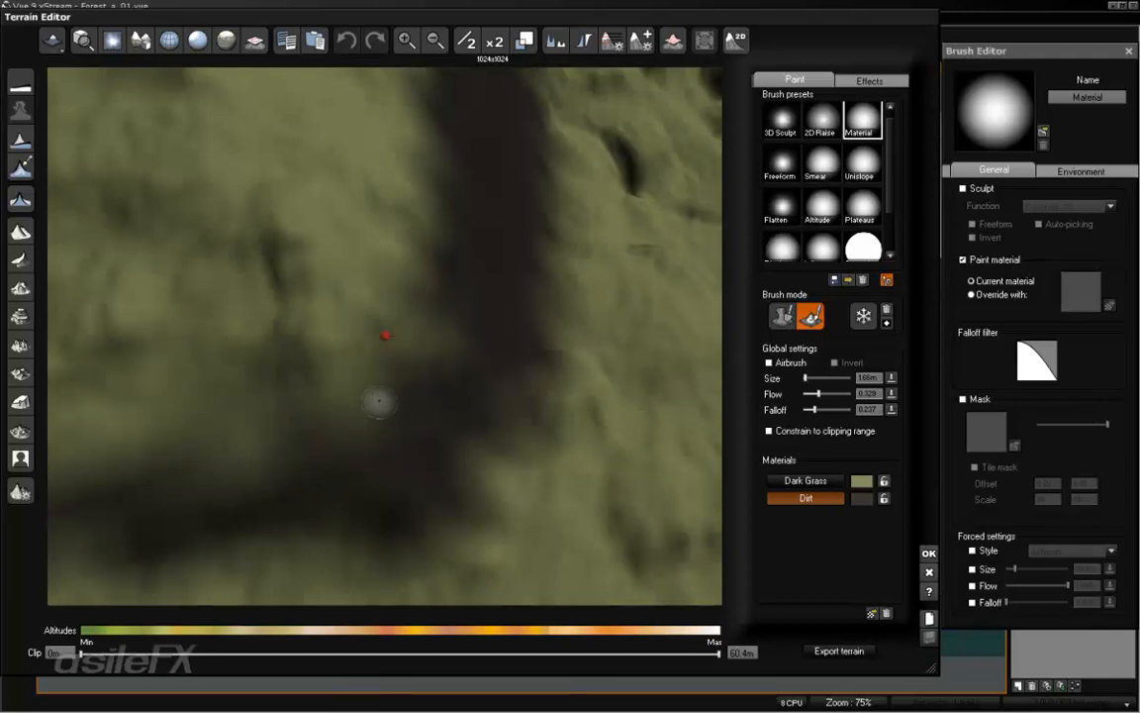
Paint Dark Grass back over the inner side of the path's bend to narrow the dirt
click(792, 480)
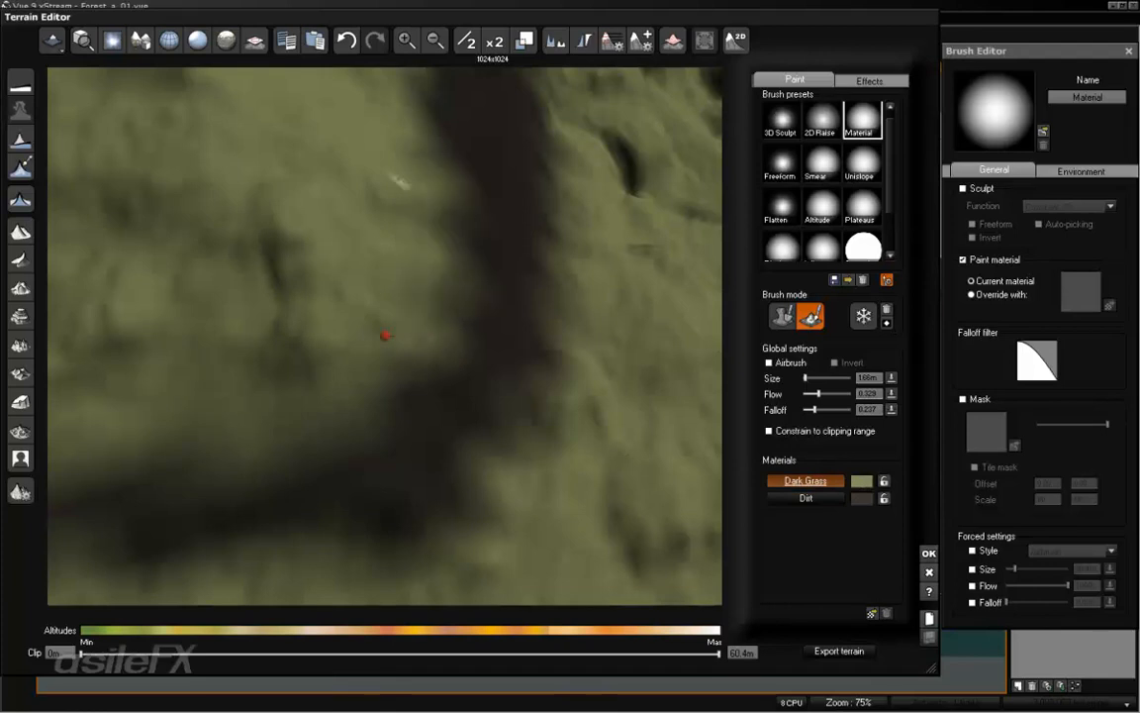
mouse_move(549, 338)
right_down()
mouse_move(514, 377)
mouse_move(512, 364)
right_up()
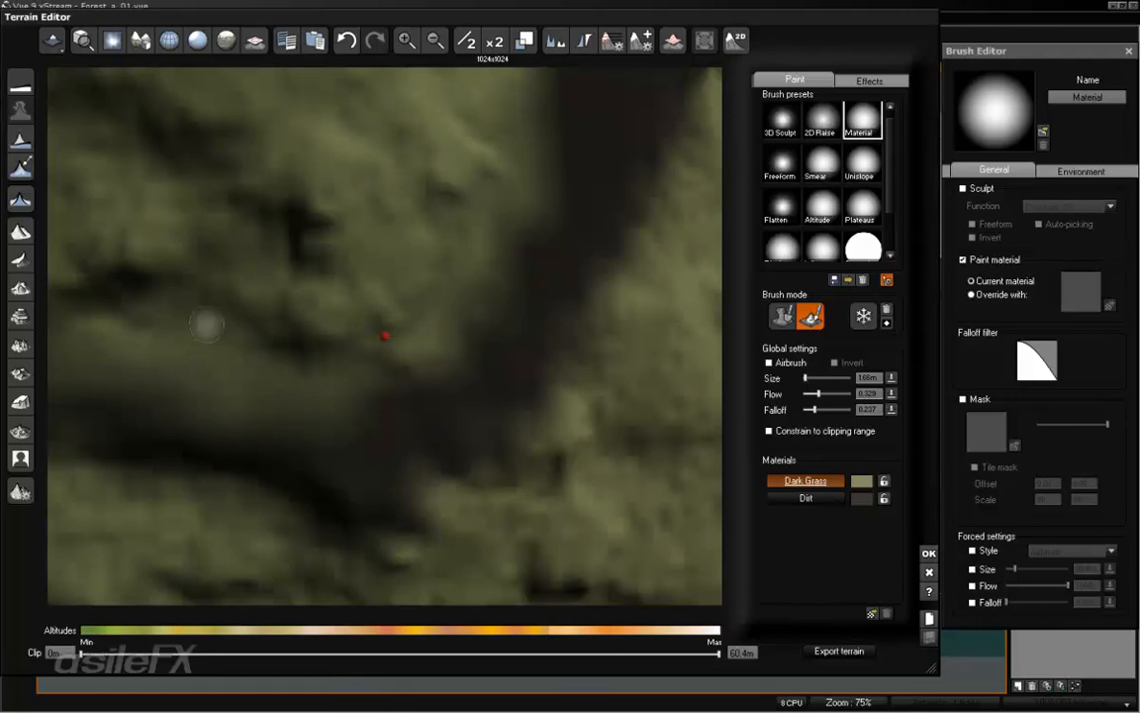
right_drag(283, 287, 402, 272)
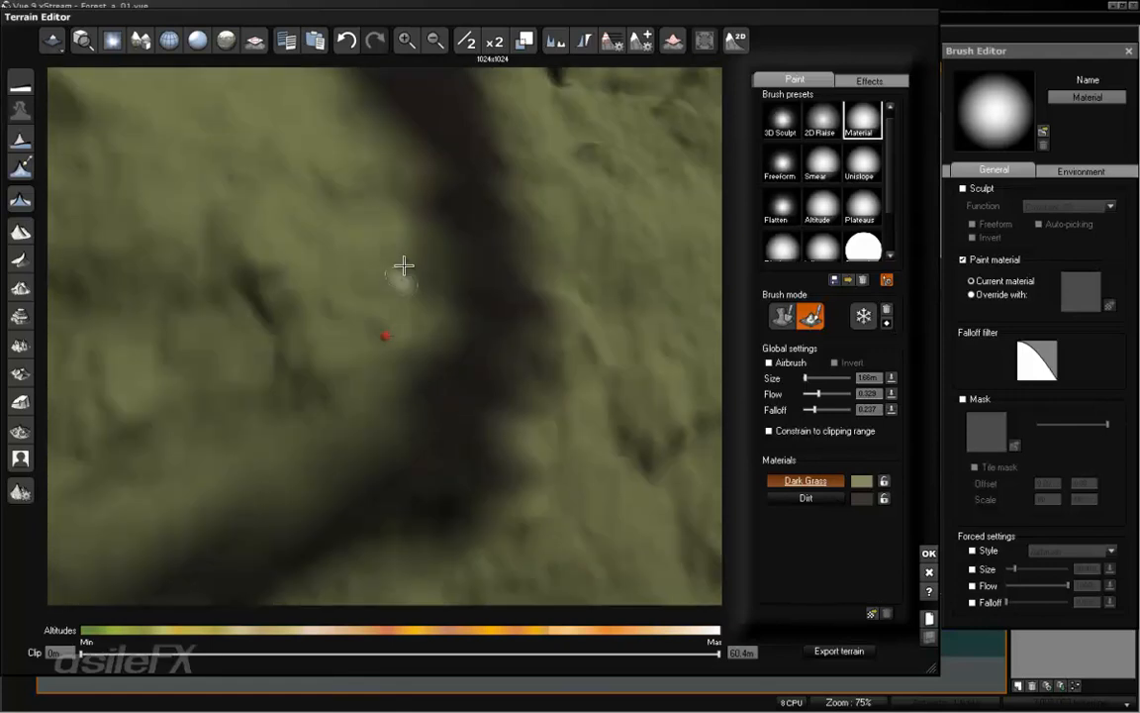
Touch up the path's outer edge at the bend with Dirt, and trim it with Dark Grass at flow 0.460
double_click(811, 498)
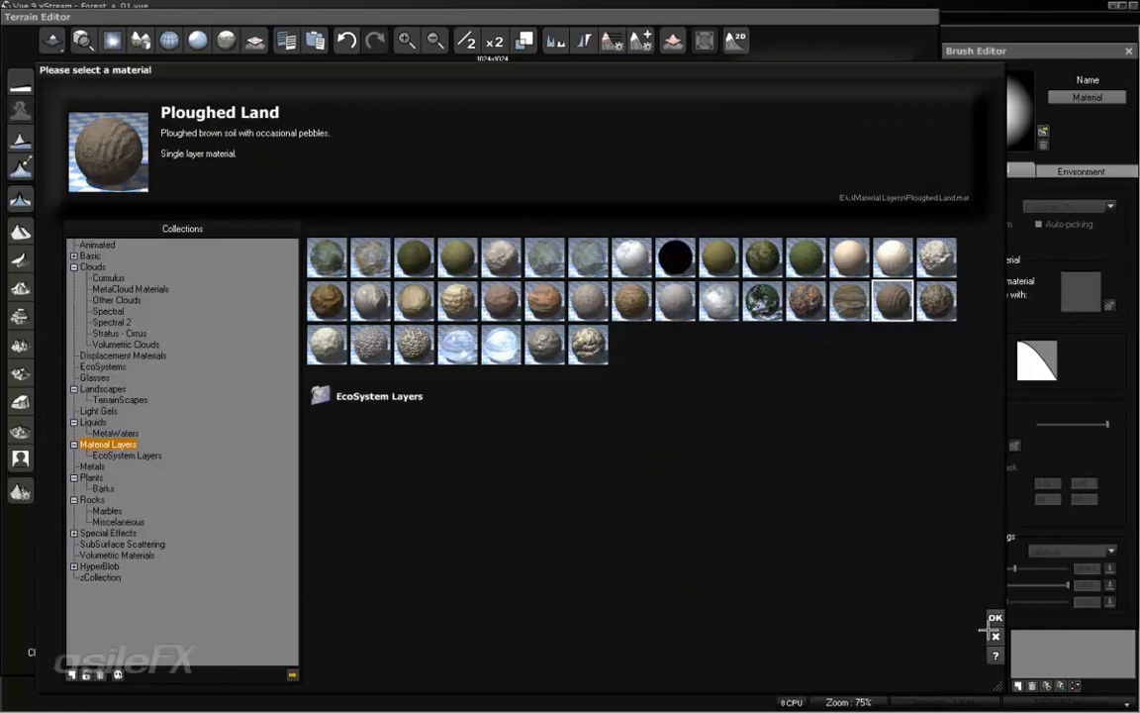
click(997, 635)
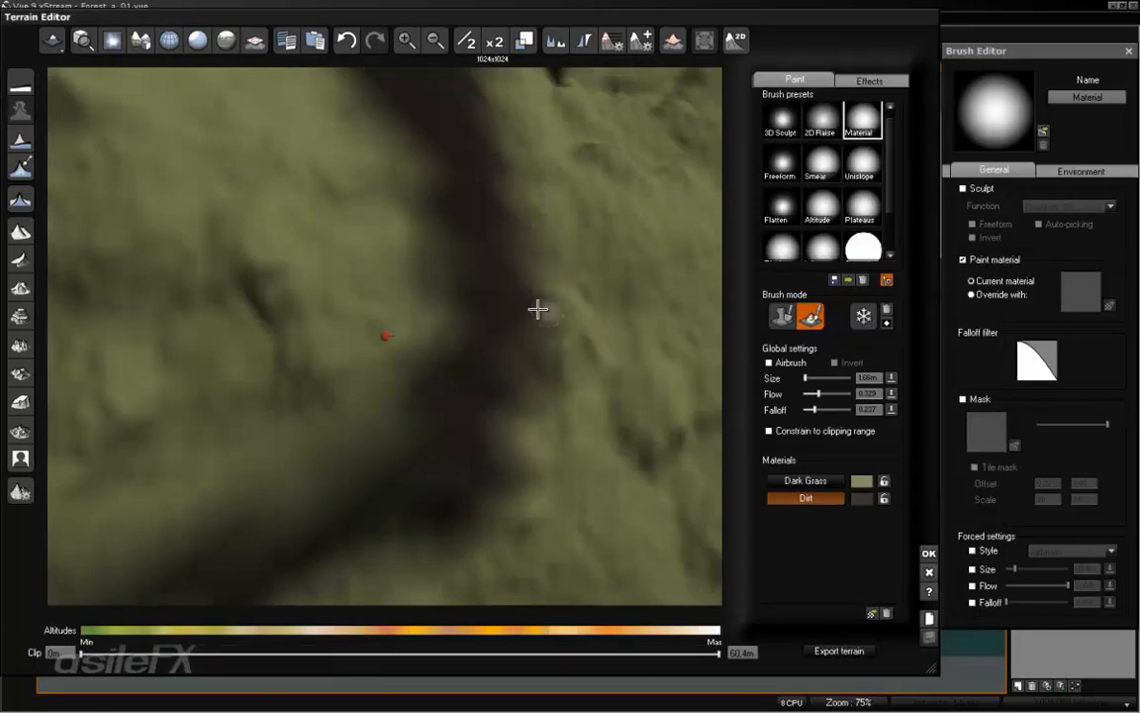
click(820, 480)
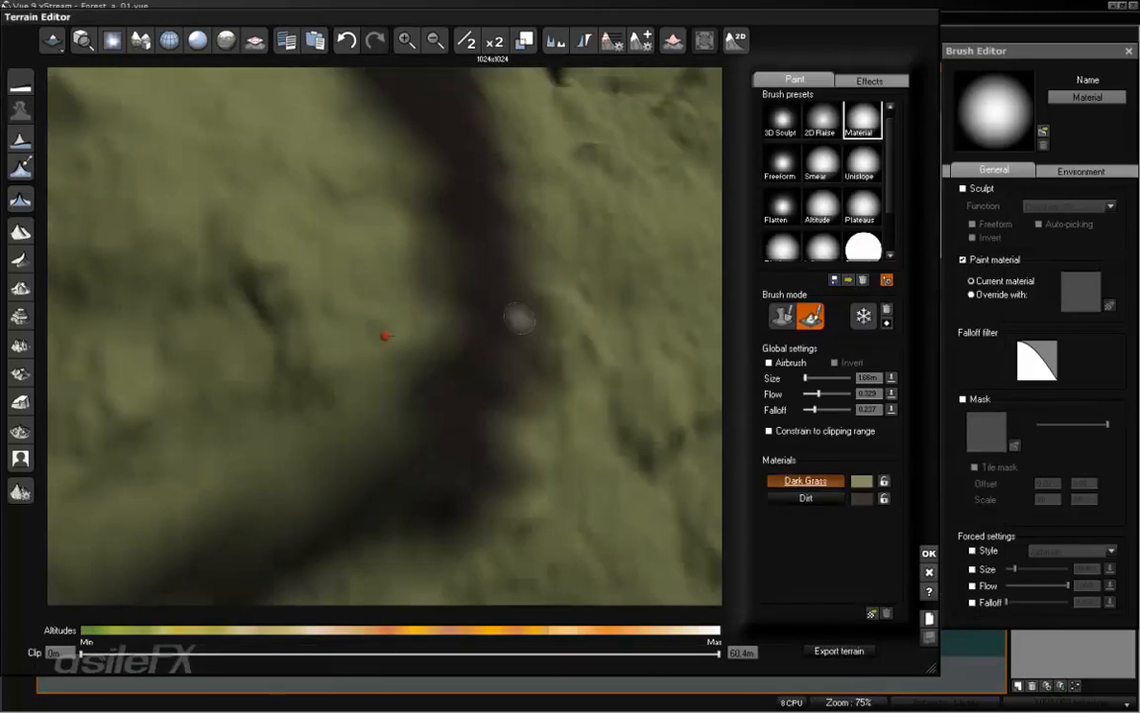
mouse_move(503, 355)
mouse_down()
mouse_move(504, 458)
mouse_move(499, 407)
mouse_move(521, 316)
mouse_move(511, 178)
mouse_move(501, 231)
mouse_move(489, 205)
mouse_up()
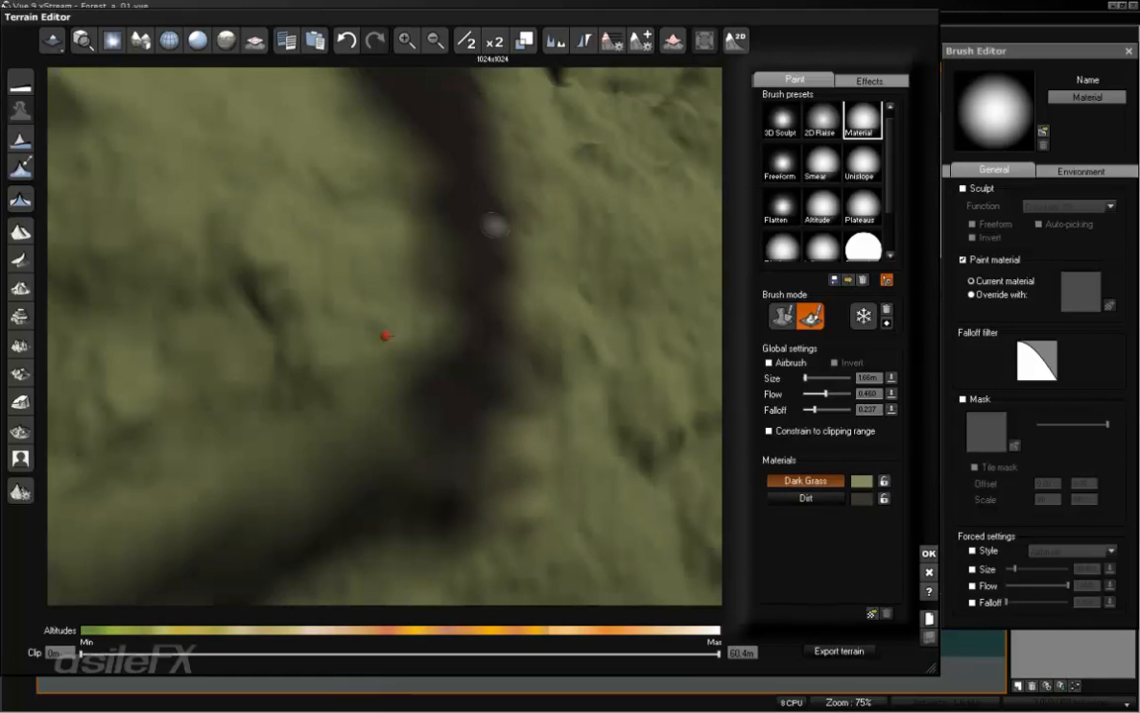
Set the Material brush's falloff to 0.102, apply the terrain edits and test-render the scene
drag(812, 409, 808, 408)
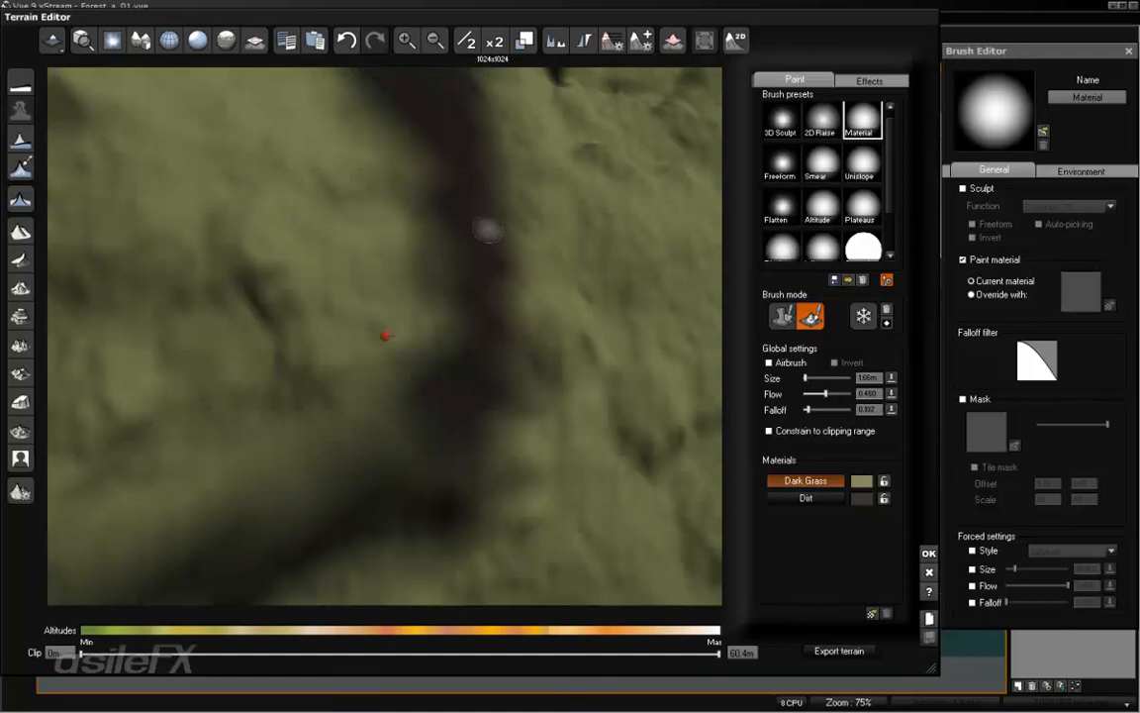
right_drag(511, 287, 567, 243)
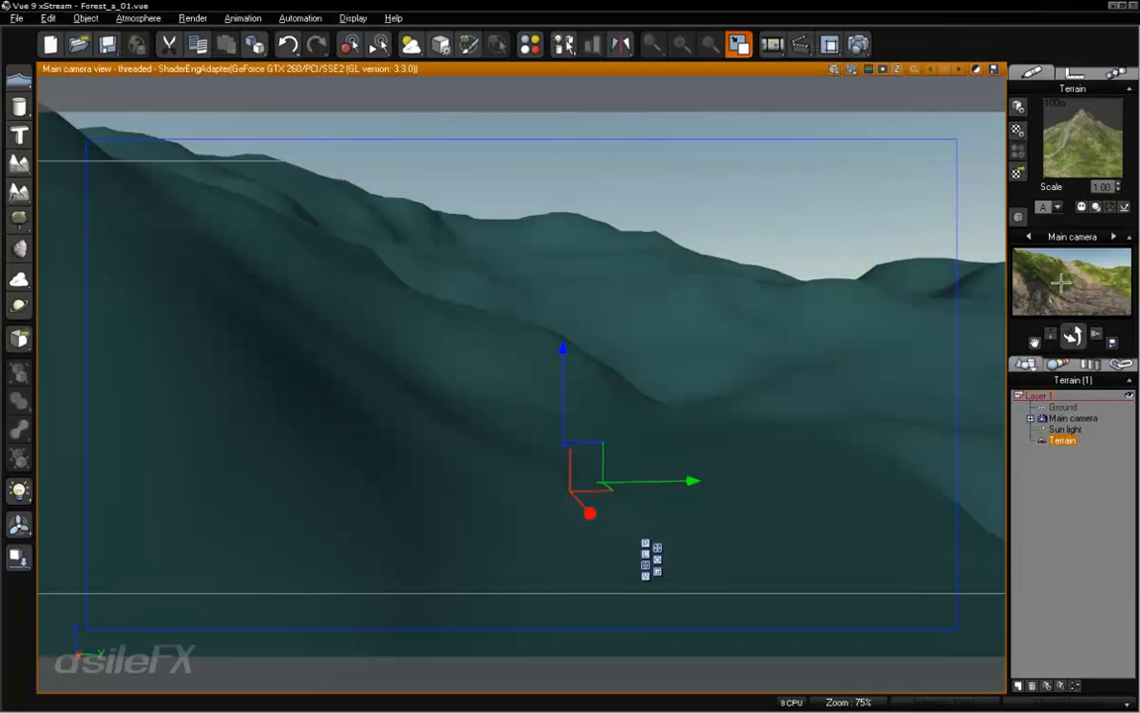
click(859, 43)
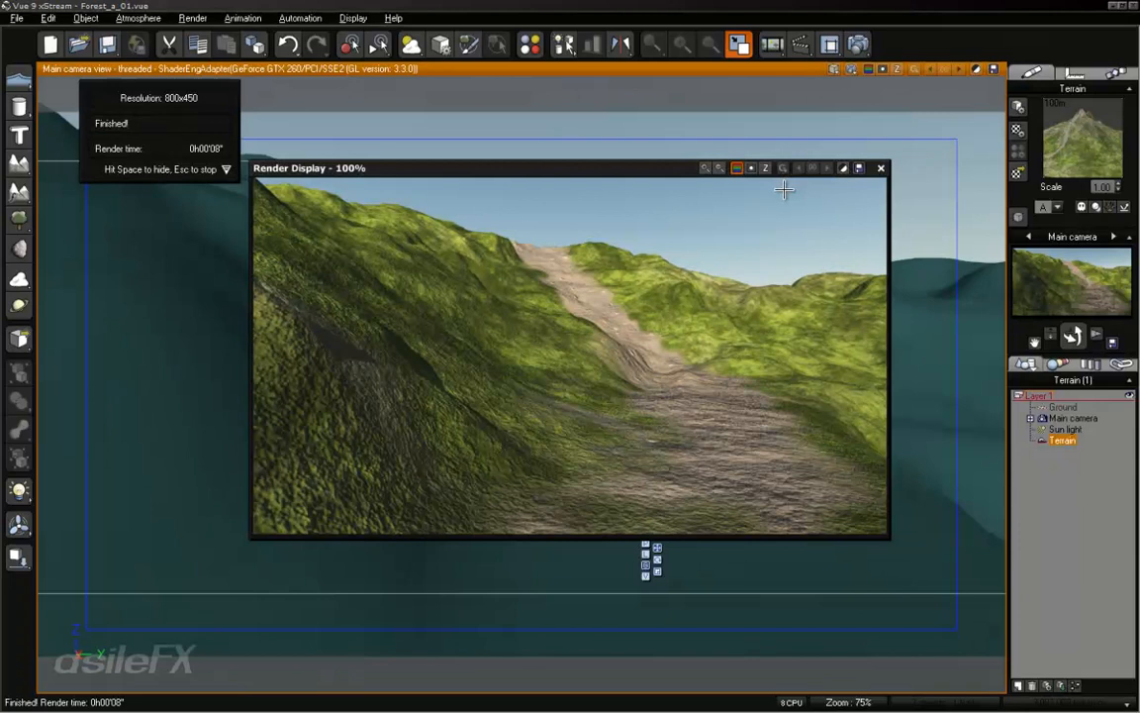
click(880, 168)
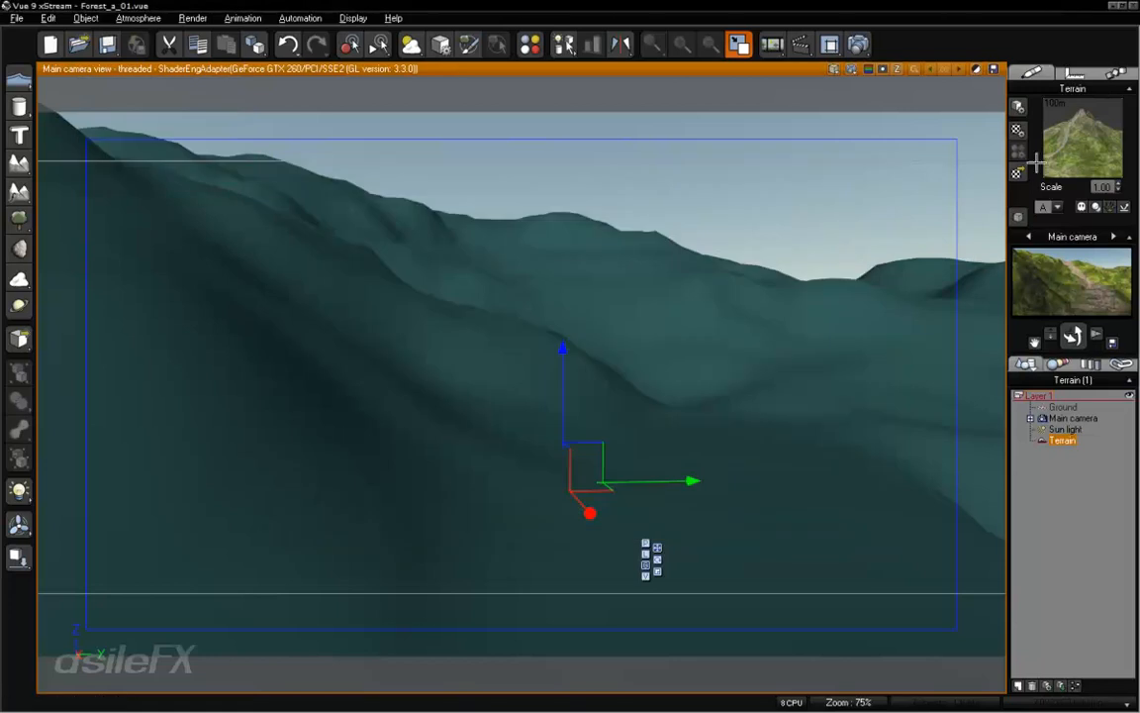
Check the image gamma of the texture map in the Dirt layer's alpha function, keep System Gamma, and return to the scene
right_click(1071, 138)
click(1039, 145)
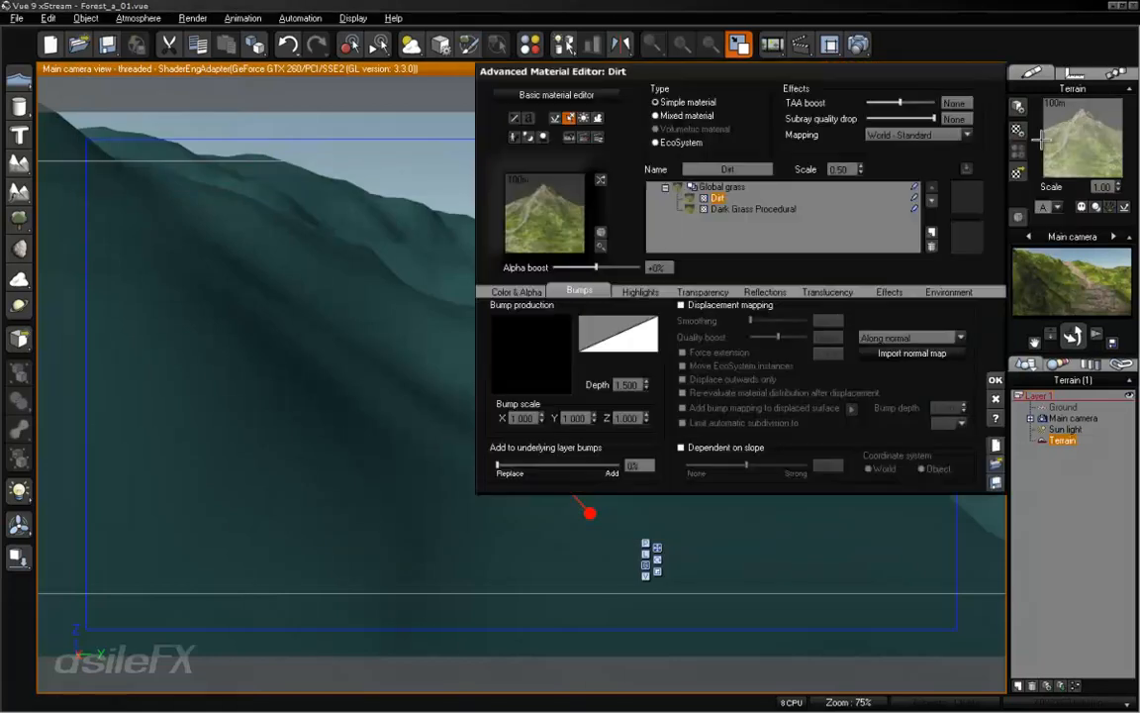
click(516, 291)
right_click(722, 398)
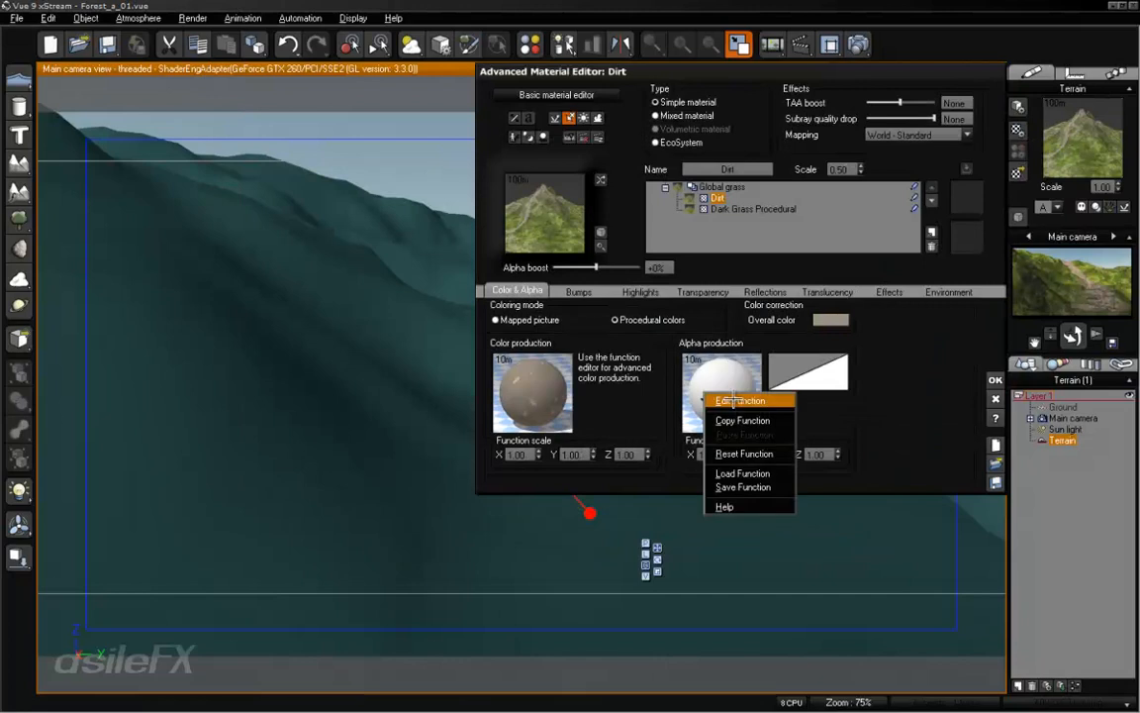
click(740, 400)
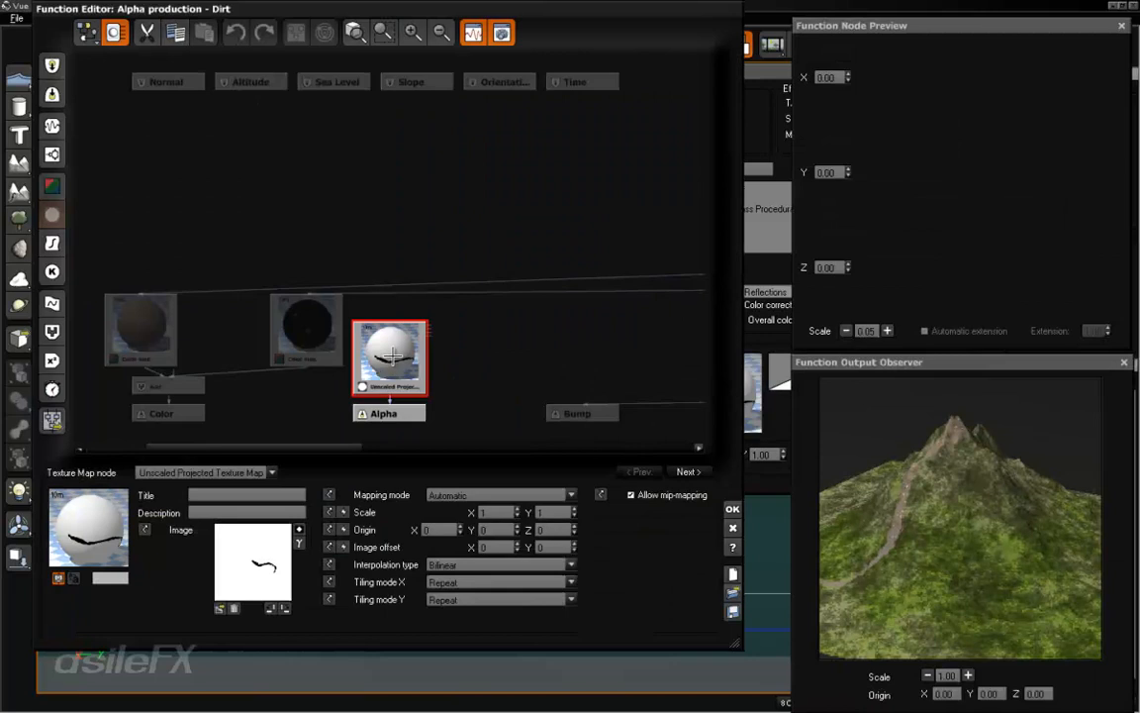
mouse_move(393, 355)
mouse_down()
mouse_move(421, 358)
mouse_move(393, 370)
mouse_up()
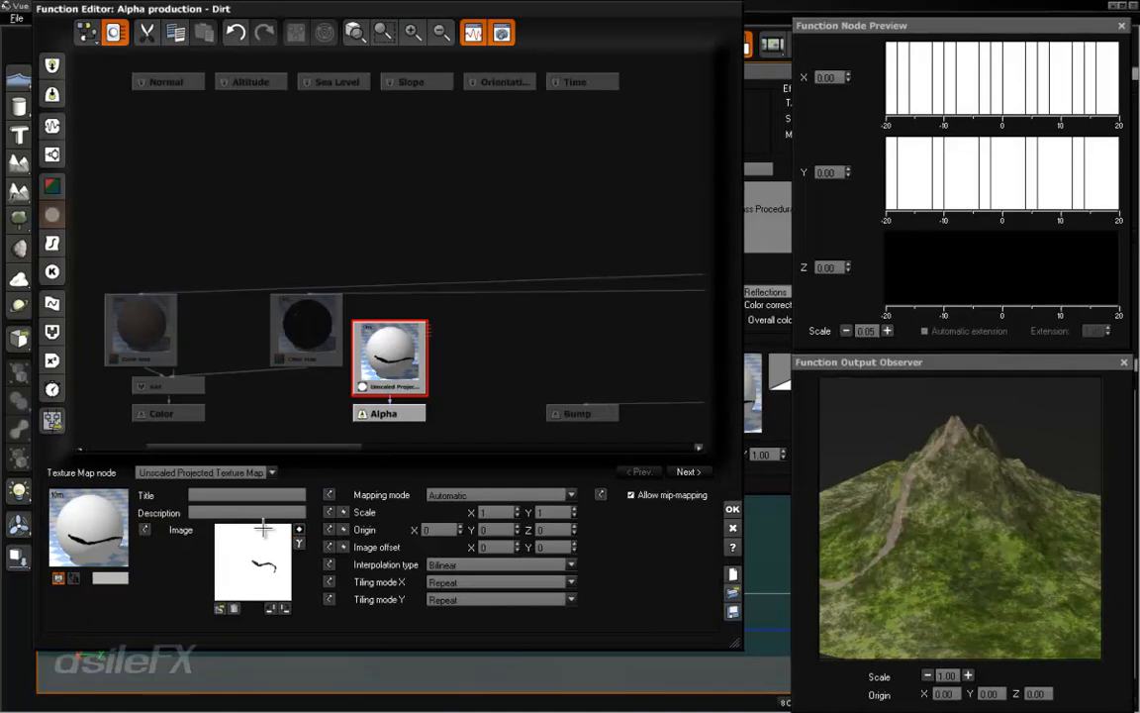
click(299, 543)
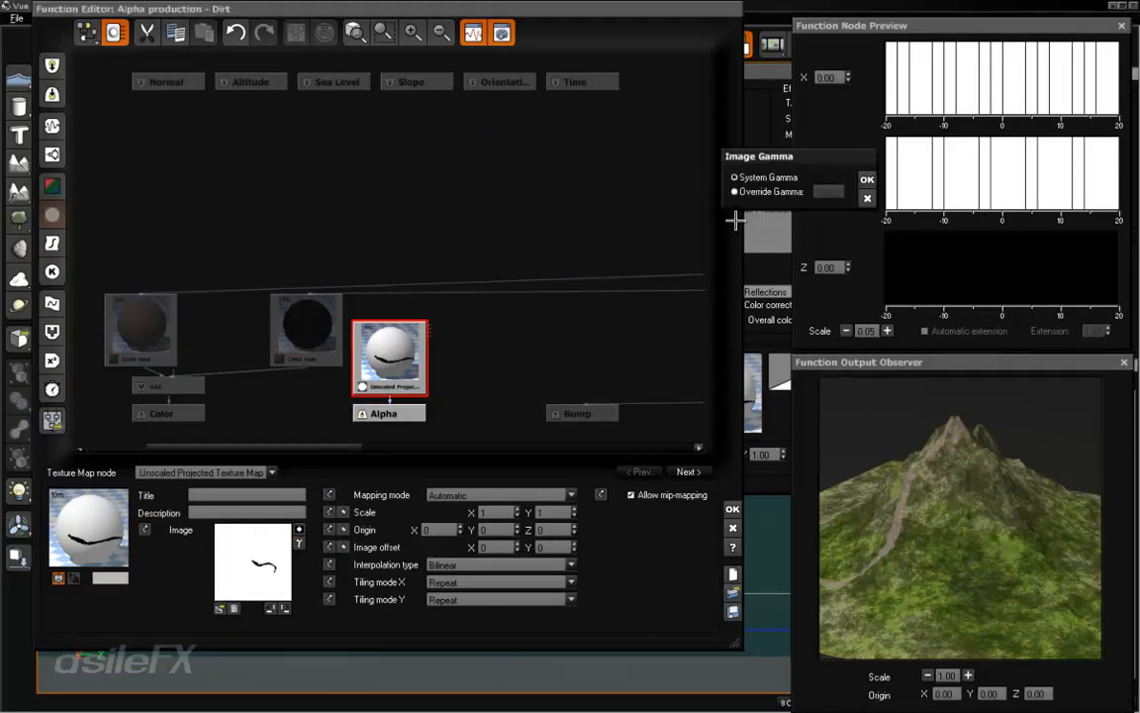
click(866, 179)
click(733, 508)
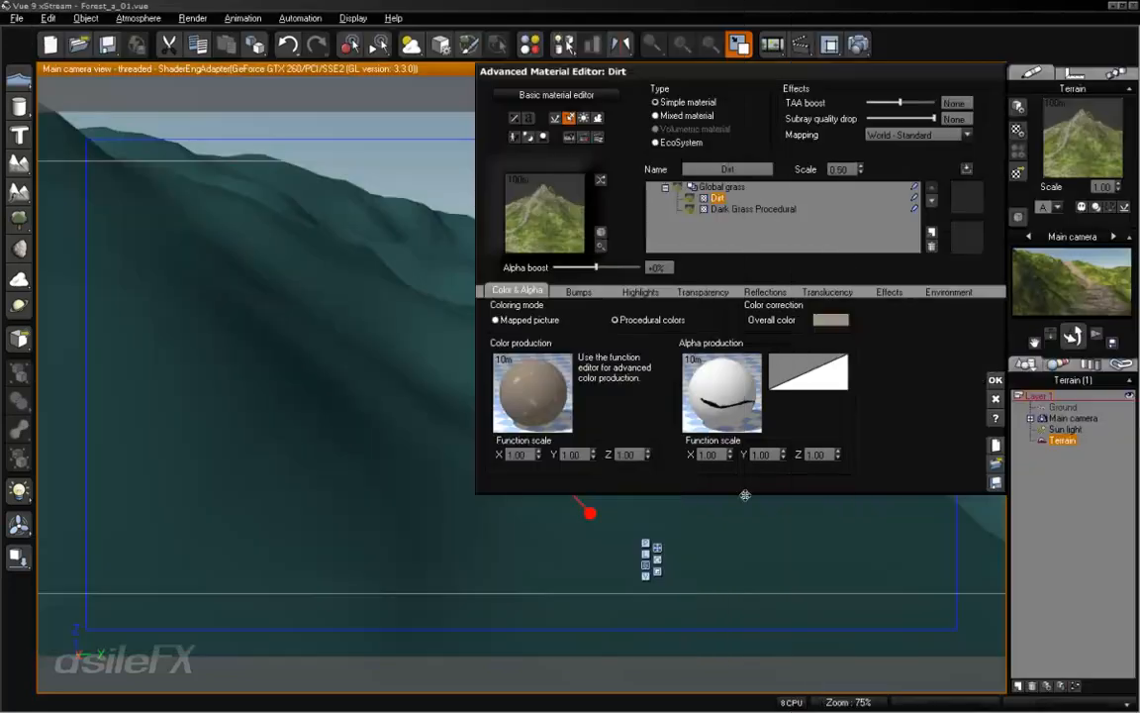
click(995, 380)
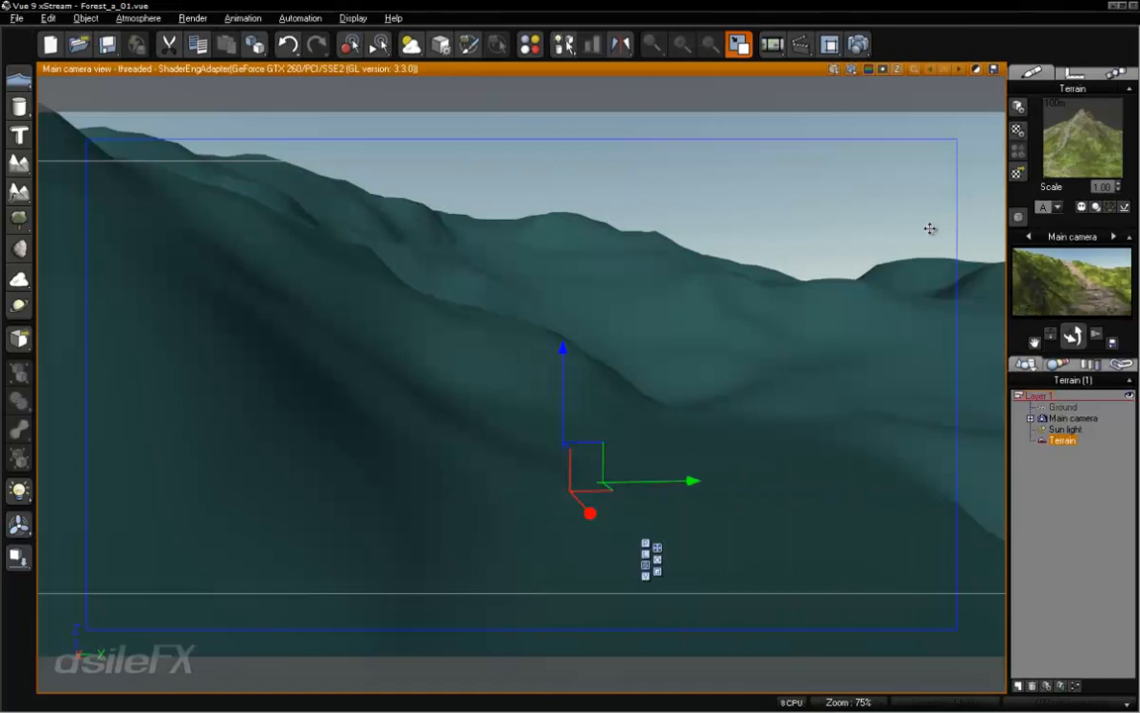
Render the main camera view, accept the post-render options as they are, and inspect the path before closing the render
click(859, 43)
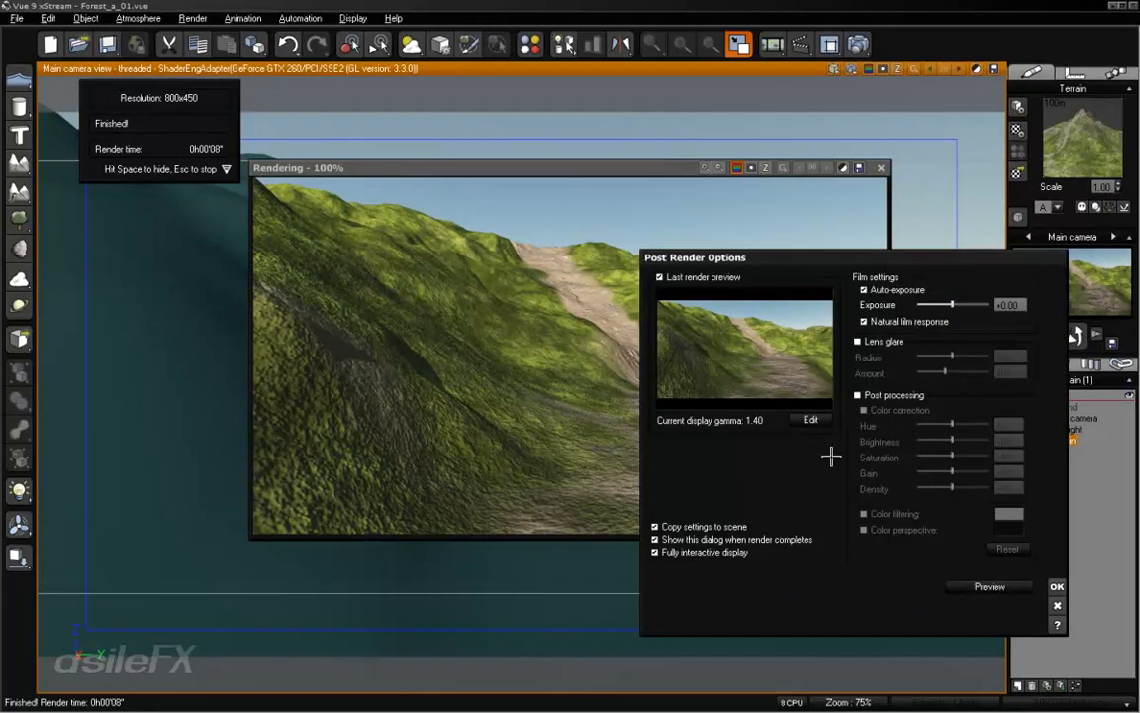
click(1057, 585)
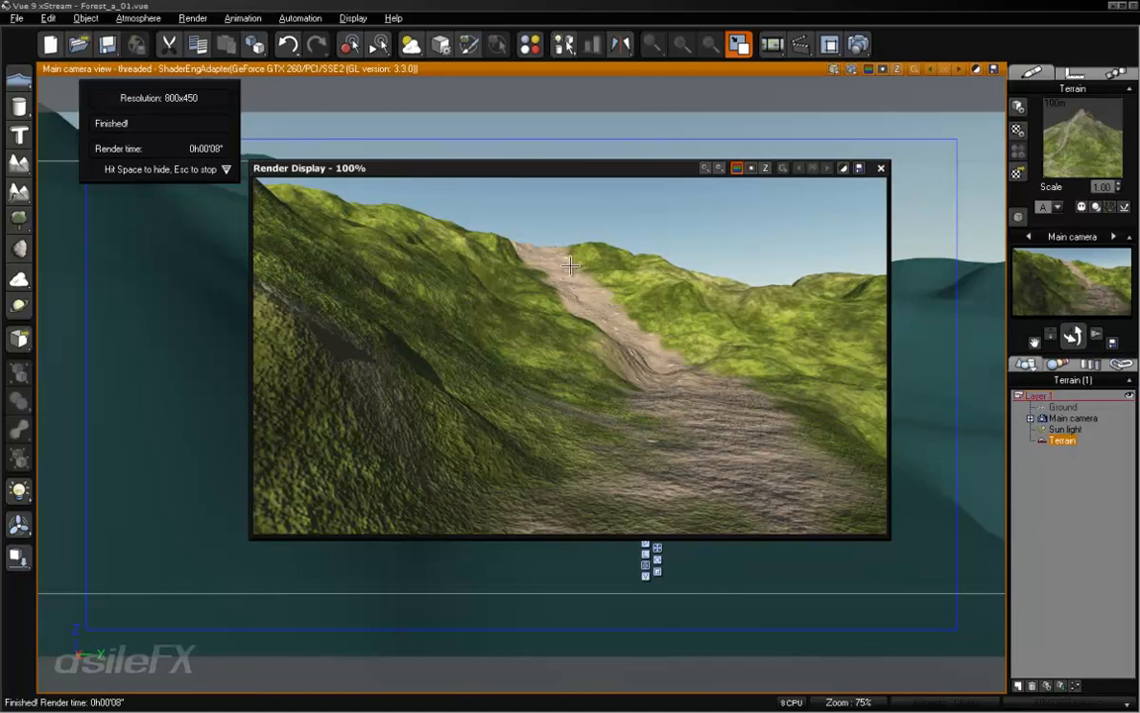
click(880, 167)
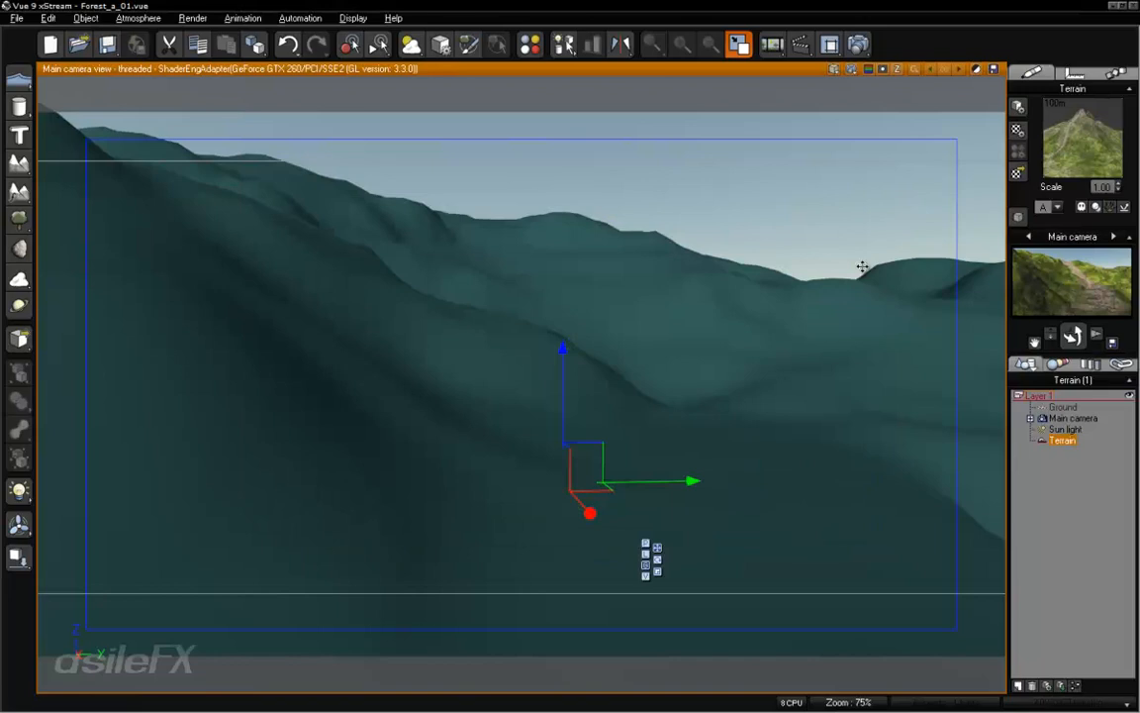
Open the terrain for editing and trim the inner side of the path's upper end with Dark Grass at falloff 0.797
double_click(688, 296)
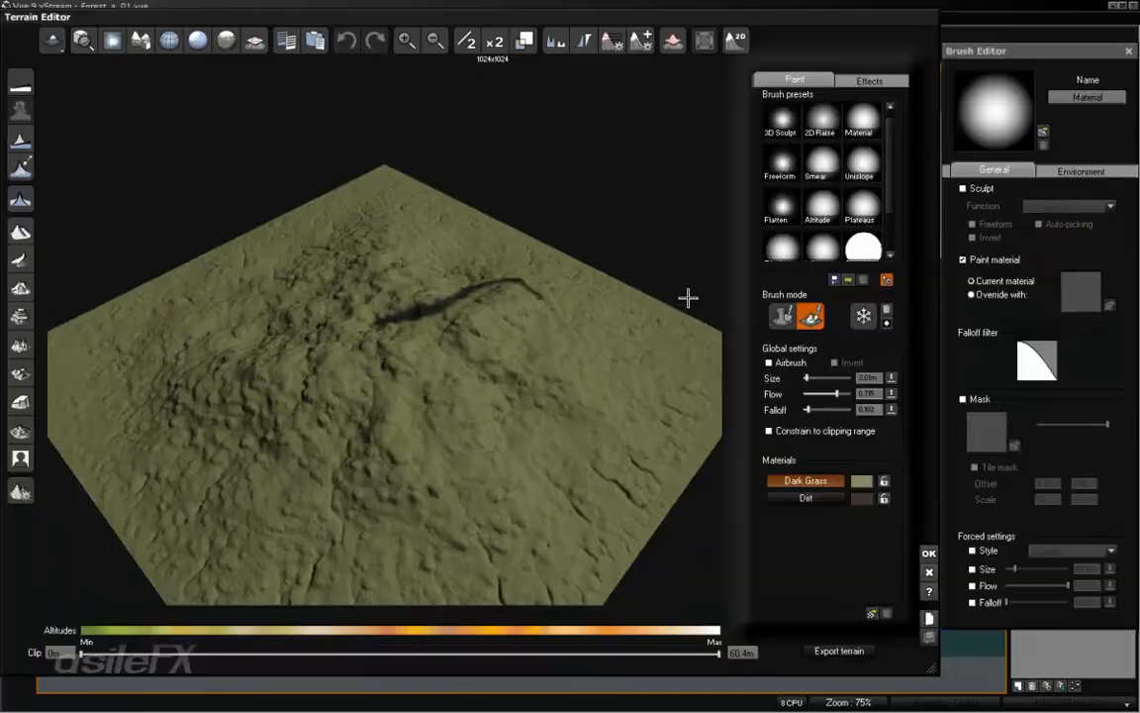
mouse_move(489, 285)
right_down()
mouse_move(245, 382)
mouse_move(167, 349)
right_up()
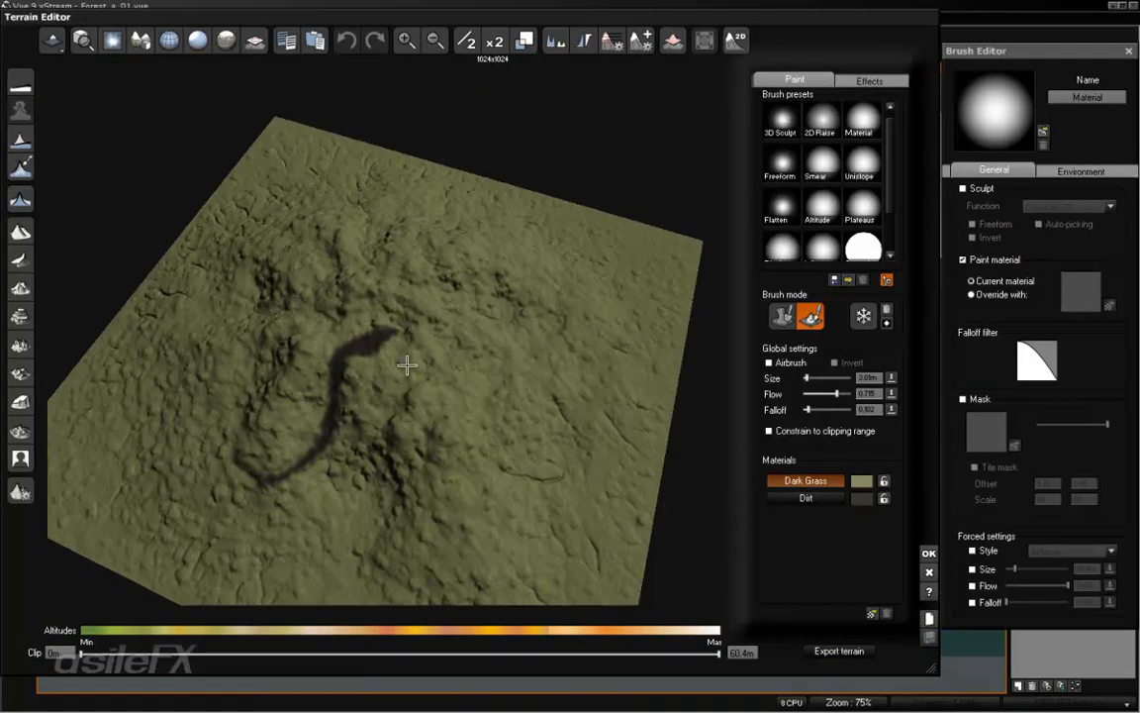
scroll(342, 365, down, 1)
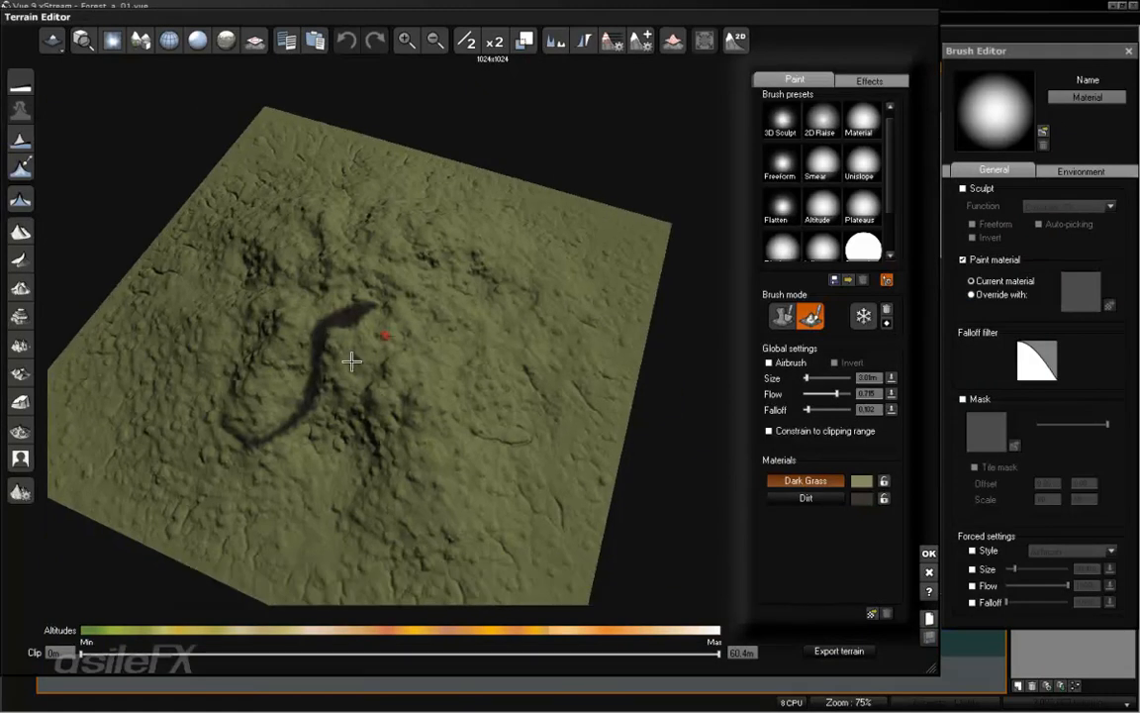
right_drag(368, 364, 317, 334)
scroll(460, 354, up, 4)
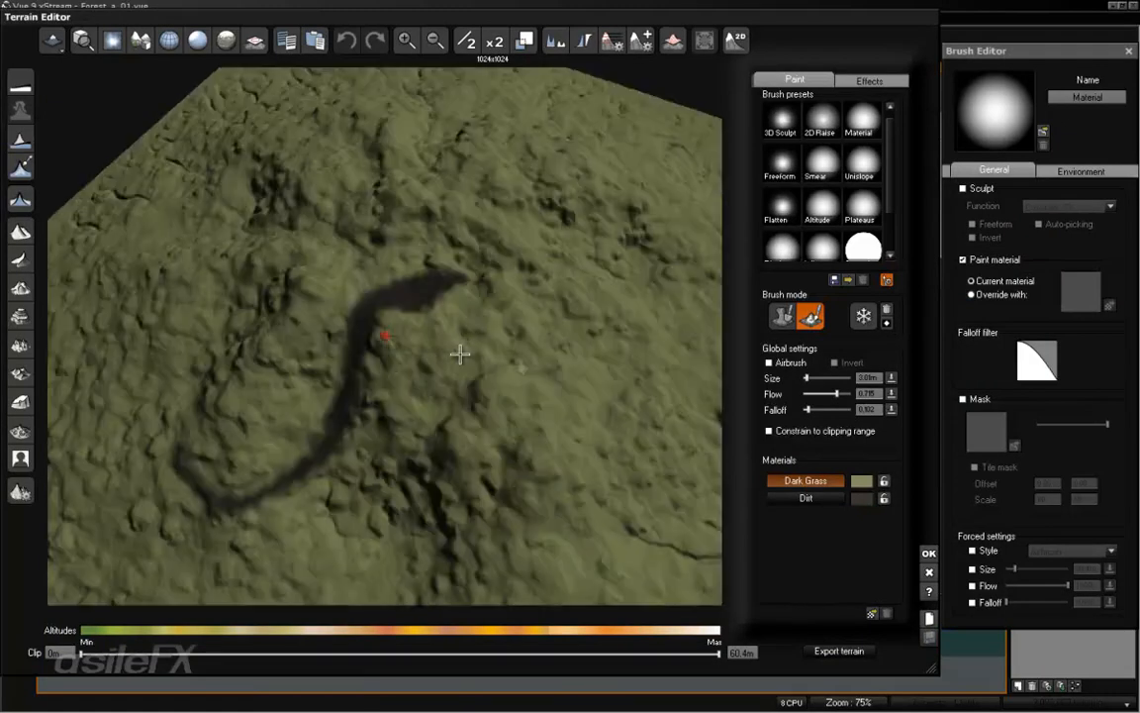
scroll(460, 353, up, 5)
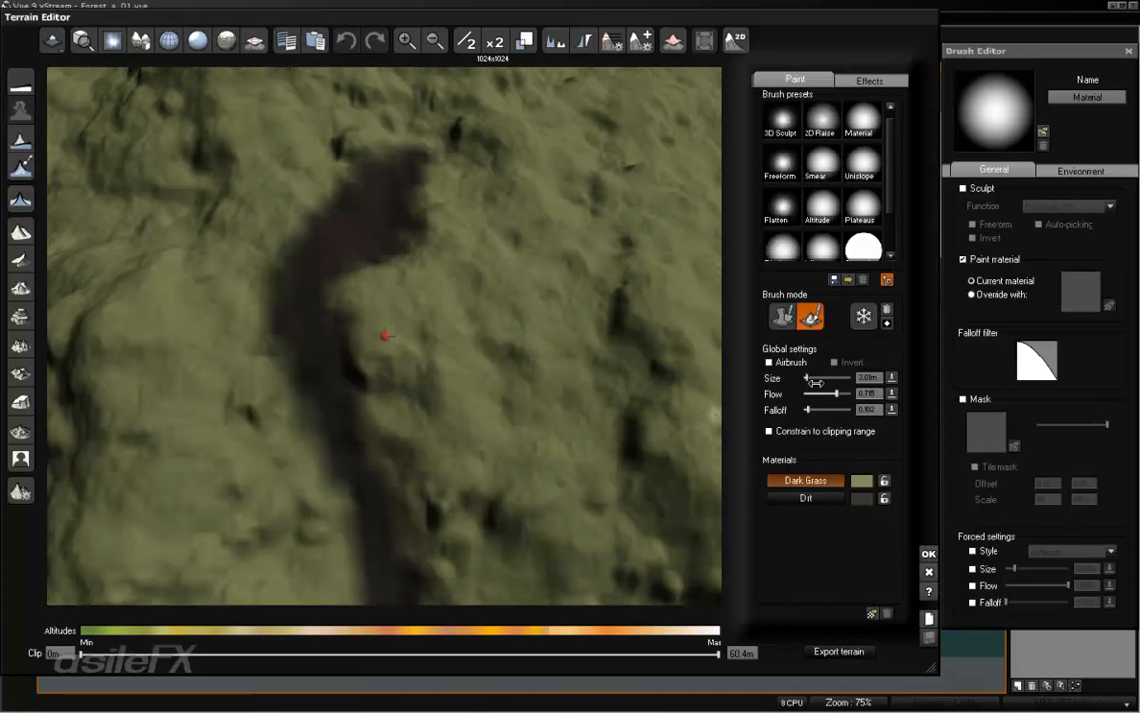
drag(814, 381, 829, 379)
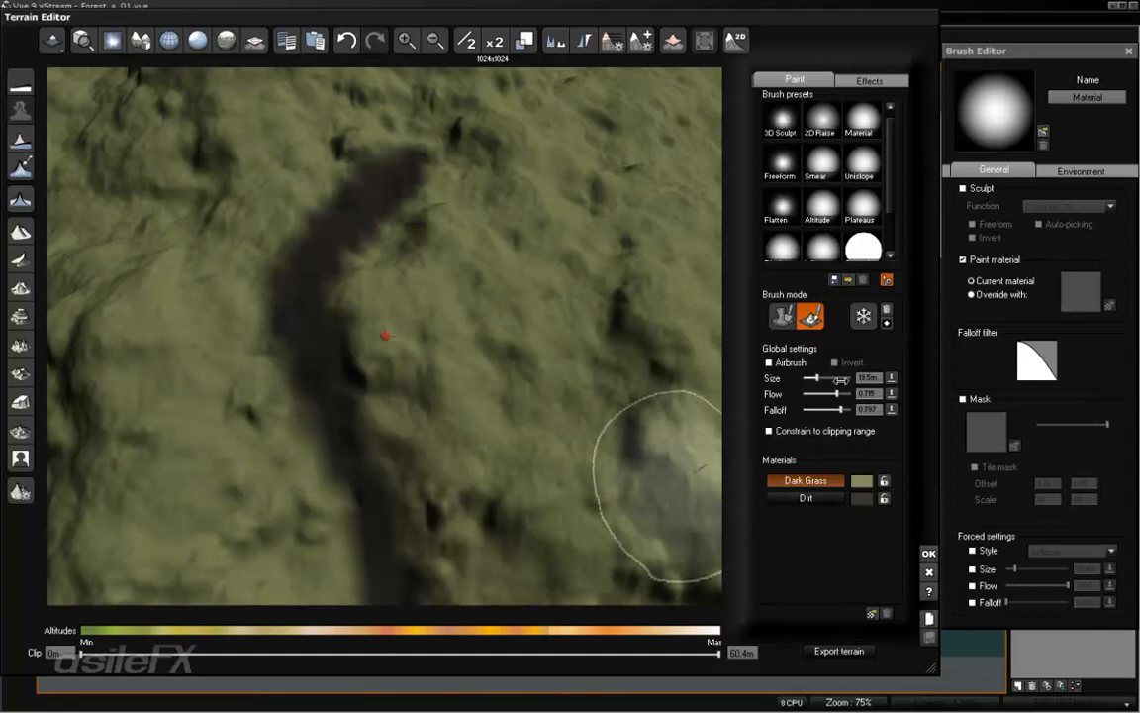
Set the Material brush's size to 9.82 m and reset its falloff filter to the default curve
drag(840, 381, 827, 374)
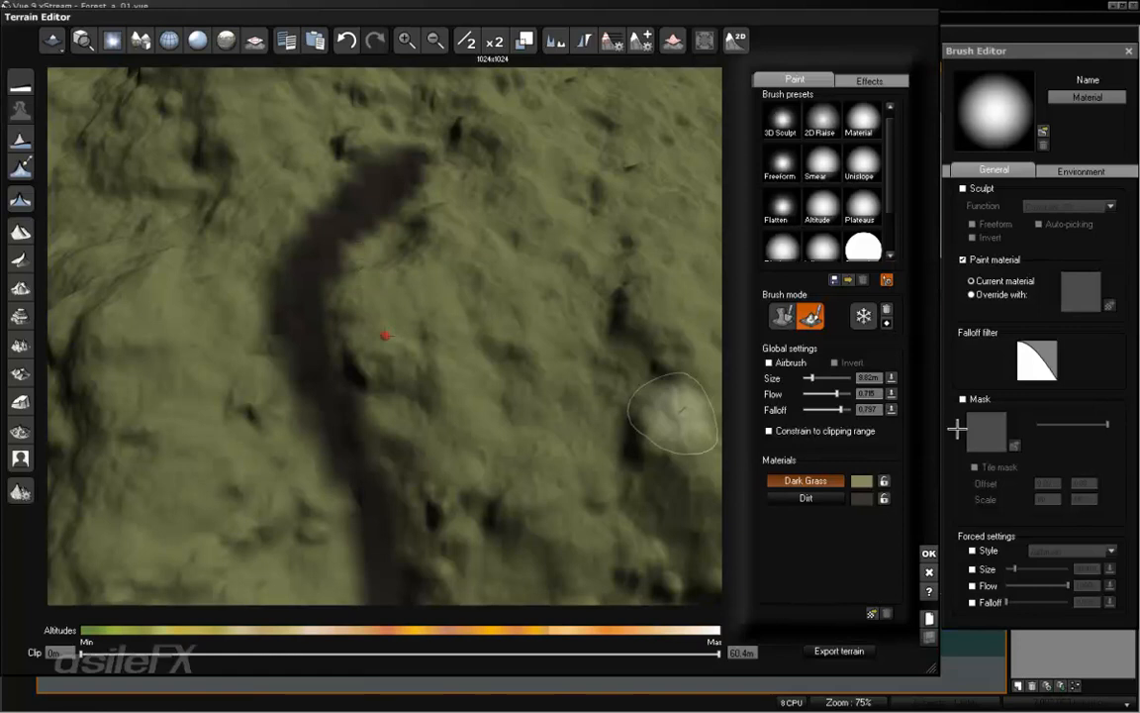
right_click(1019, 351)
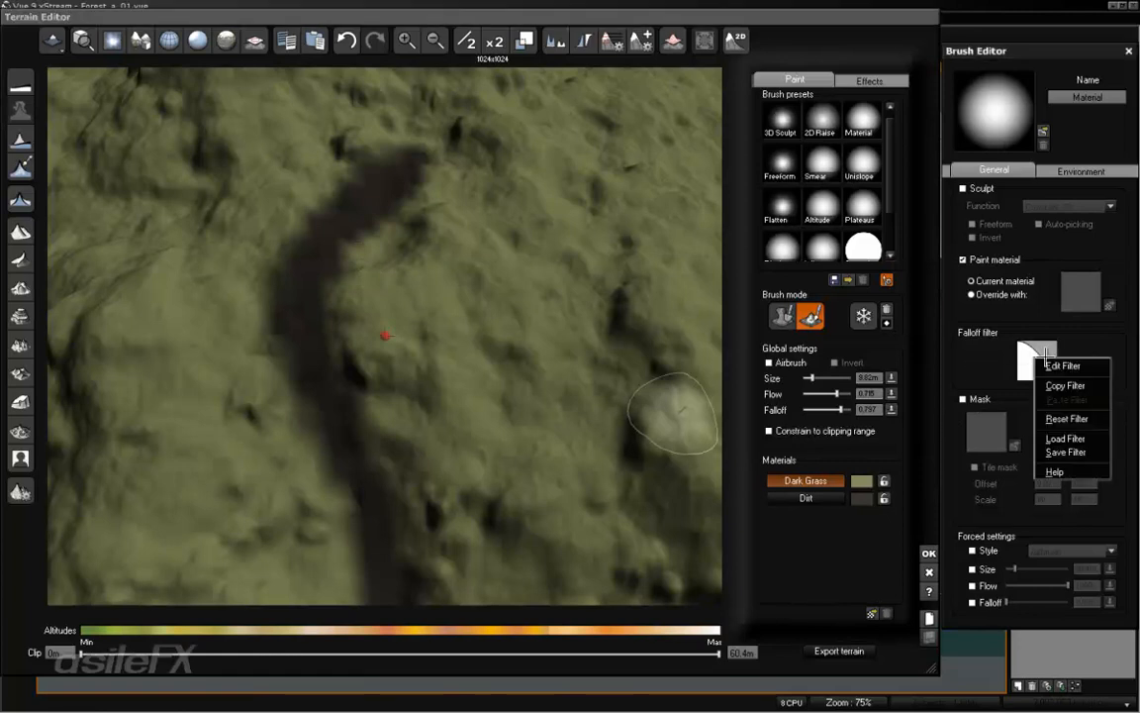
click(995, 365)
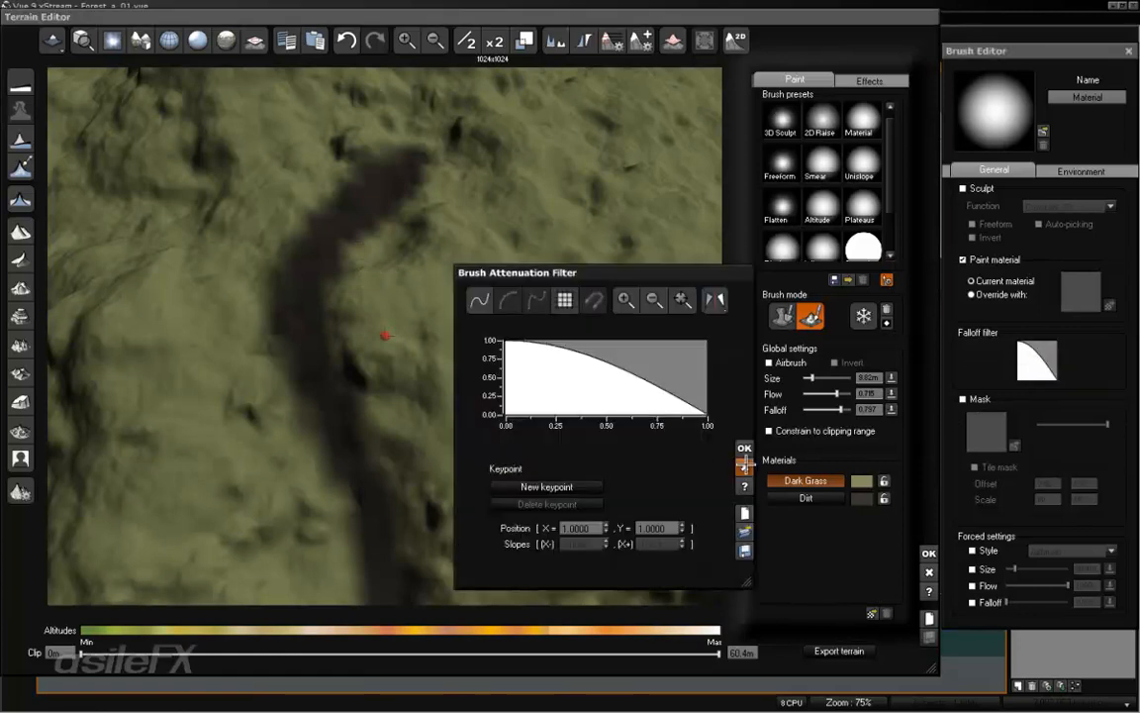
click(745, 466)
right_click(1037, 353)
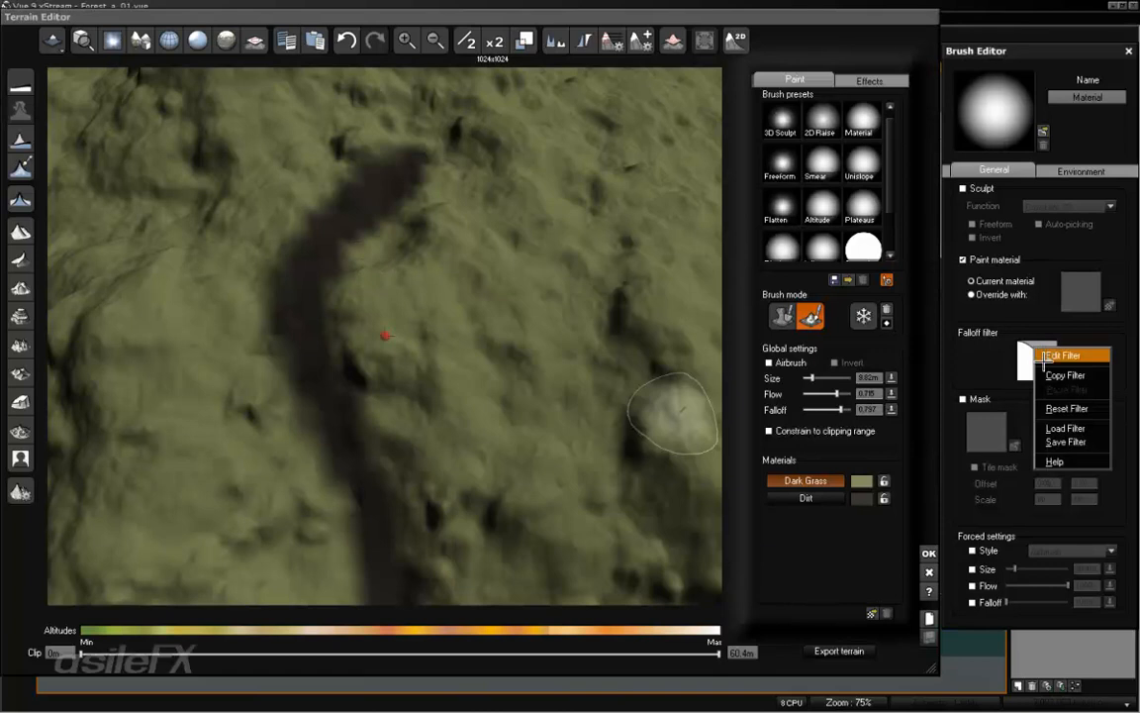
click(1051, 408)
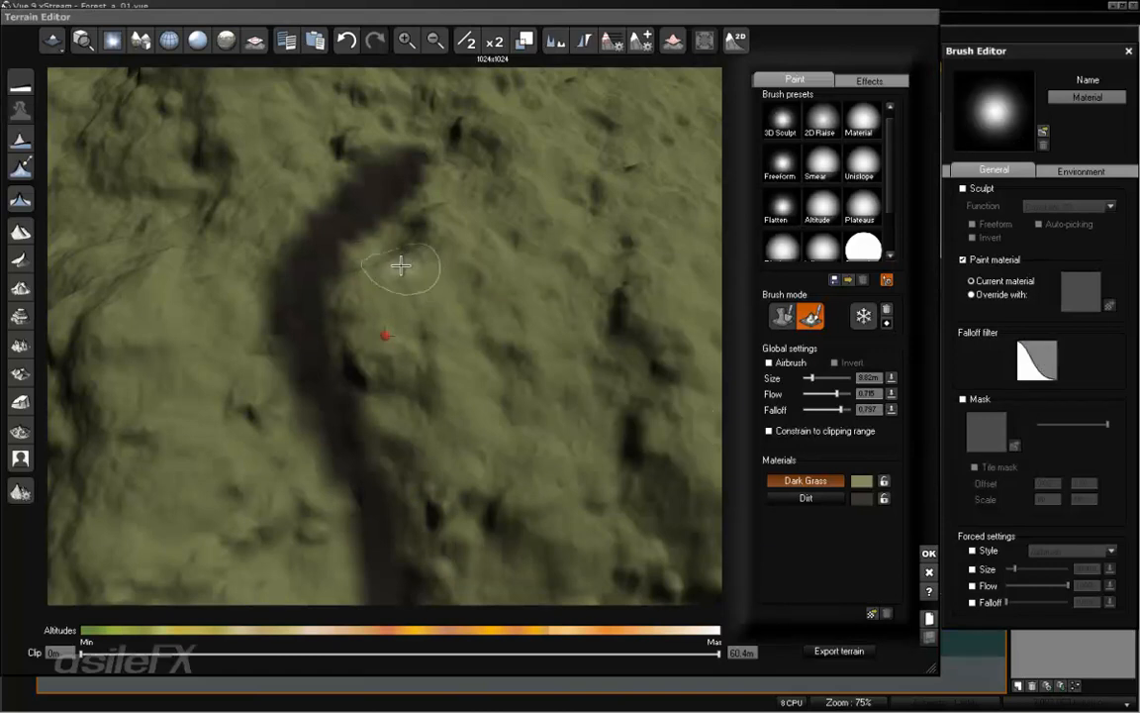
Narrow the path's upper stretch from both sides with Dark Grass, reducing the brush size to 6.45 m
mouse_move(405, 220)
mouse_down()
mouse_move(377, 228)
mouse_move(369, 267)
mouse_move(360, 354)
mouse_move(374, 384)
mouse_move(368, 354)
mouse_move(406, 187)
mouse_move(409, 203)
mouse_move(380, 235)
mouse_move(408, 210)
mouse_up()
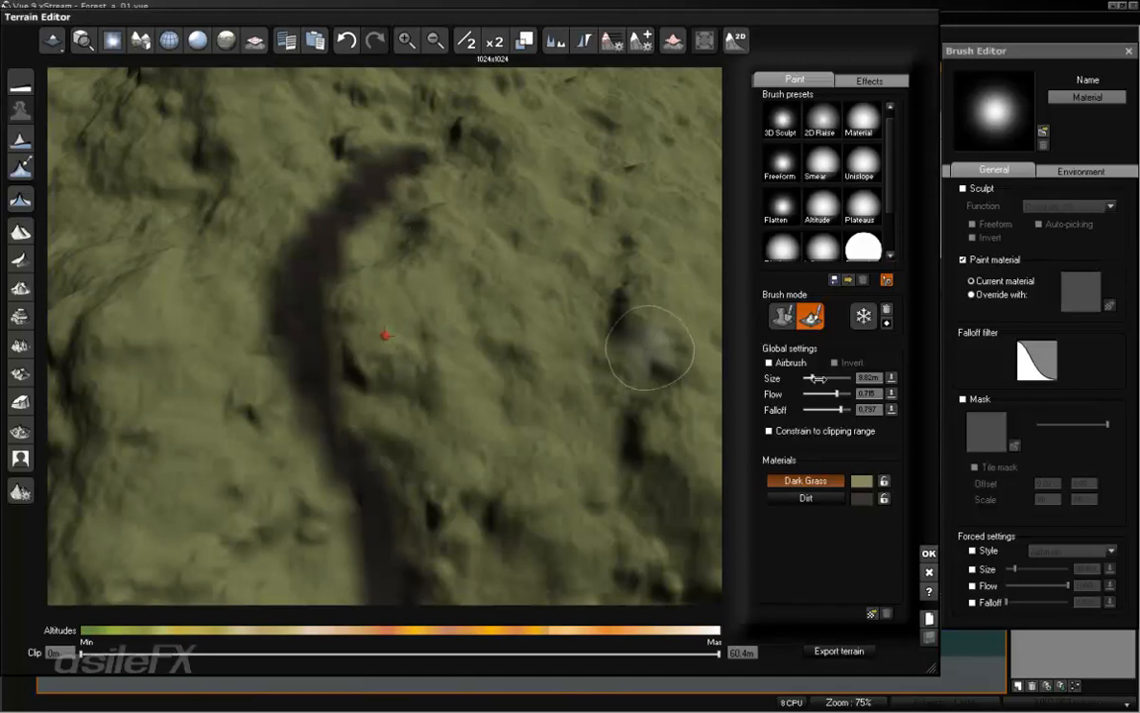
drag(817, 378, 815, 378)
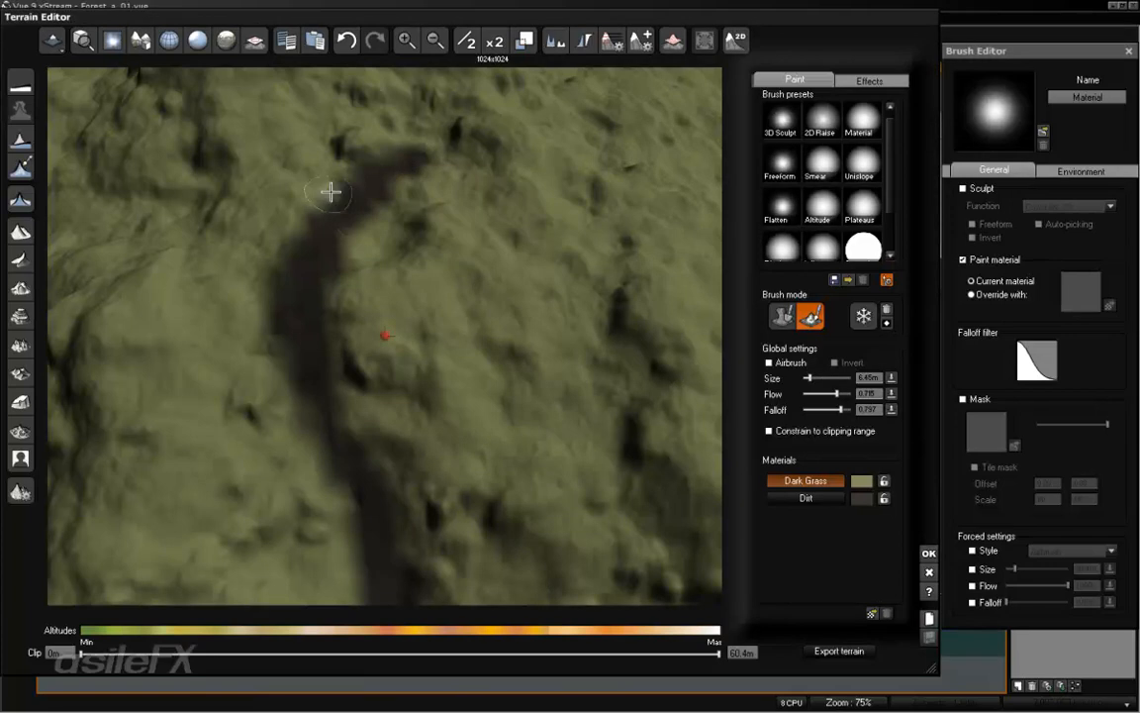
mouse_move(325, 170)
mouse_down()
mouse_move(282, 176)
mouse_move(237, 227)
mouse_move(255, 349)
mouse_up()
mouse_move(348, 300)
mouse_down()
mouse_move(338, 312)
mouse_move(343, 268)
mouse_move(333, 341)
mouse_up()
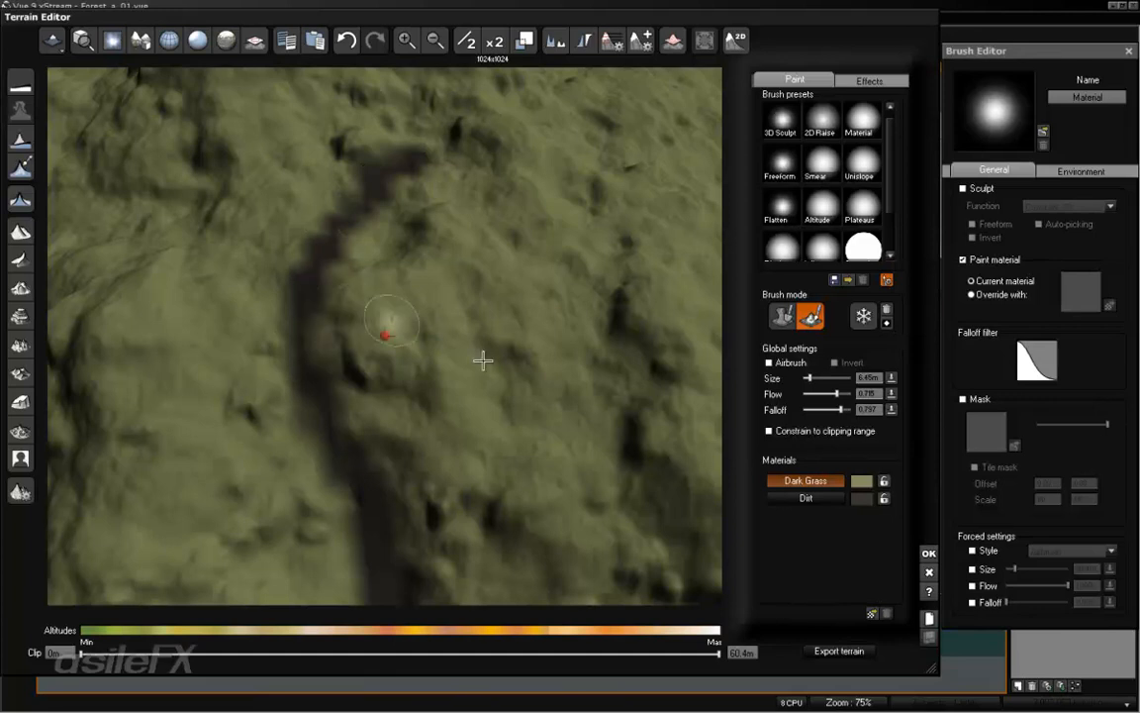
Trim both edges of the path's middle stretch down to the bend with Dark Grass at a brush size of 7.04 m
mouse_move(489, 359)
right_down()
mouse_move(499, 293)
mouse_move(504, 315)
right_up()
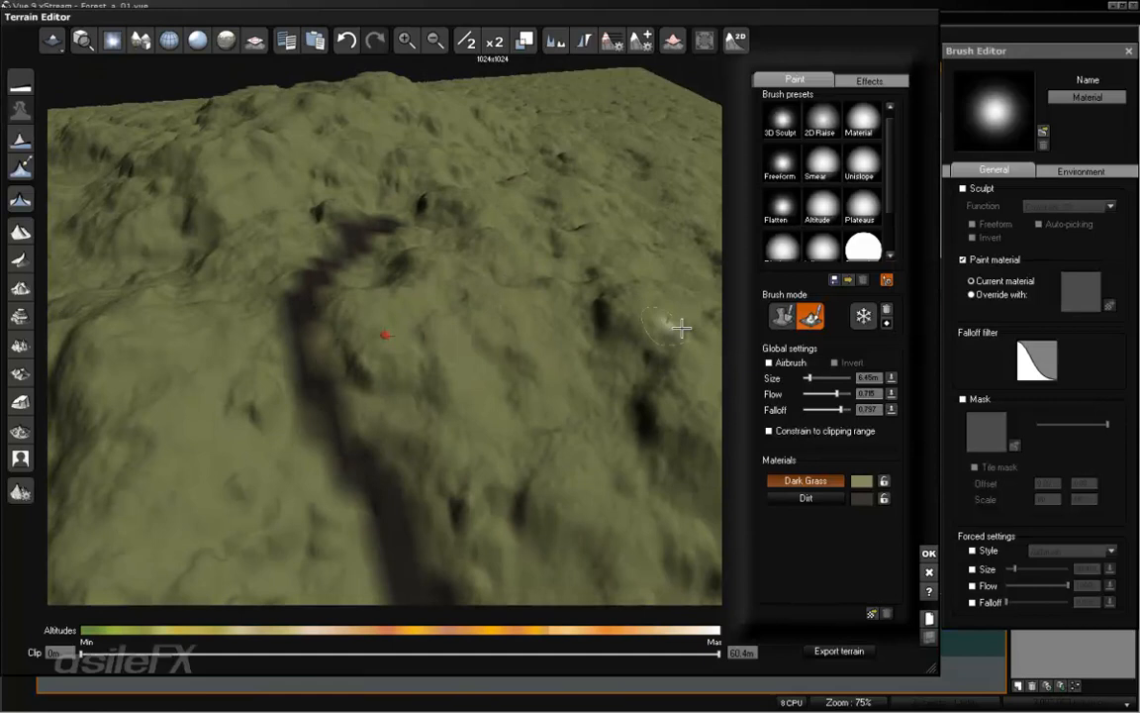
right_drag(407, 575, 407, 561)
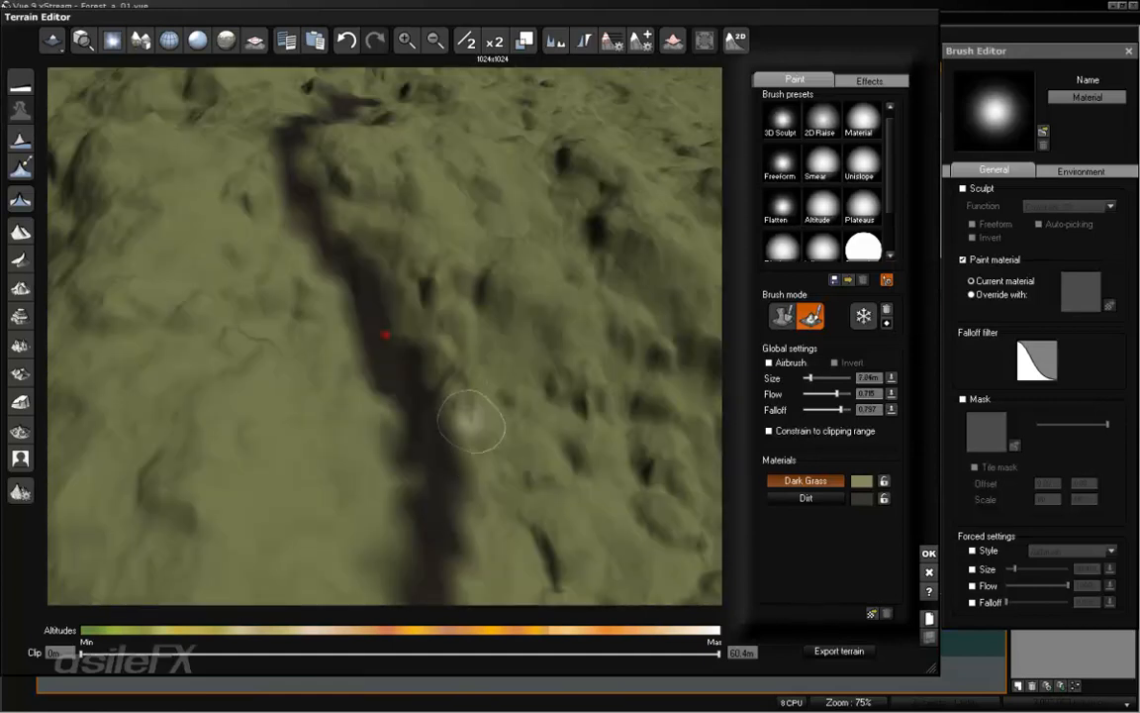
mouse_move(465, 427)
right_down()
mouse_move(504, 387)
mouse_move(454, 377)
mouse_move(467, 342)
right_up()
right_drag(524, 341, 364, 326)
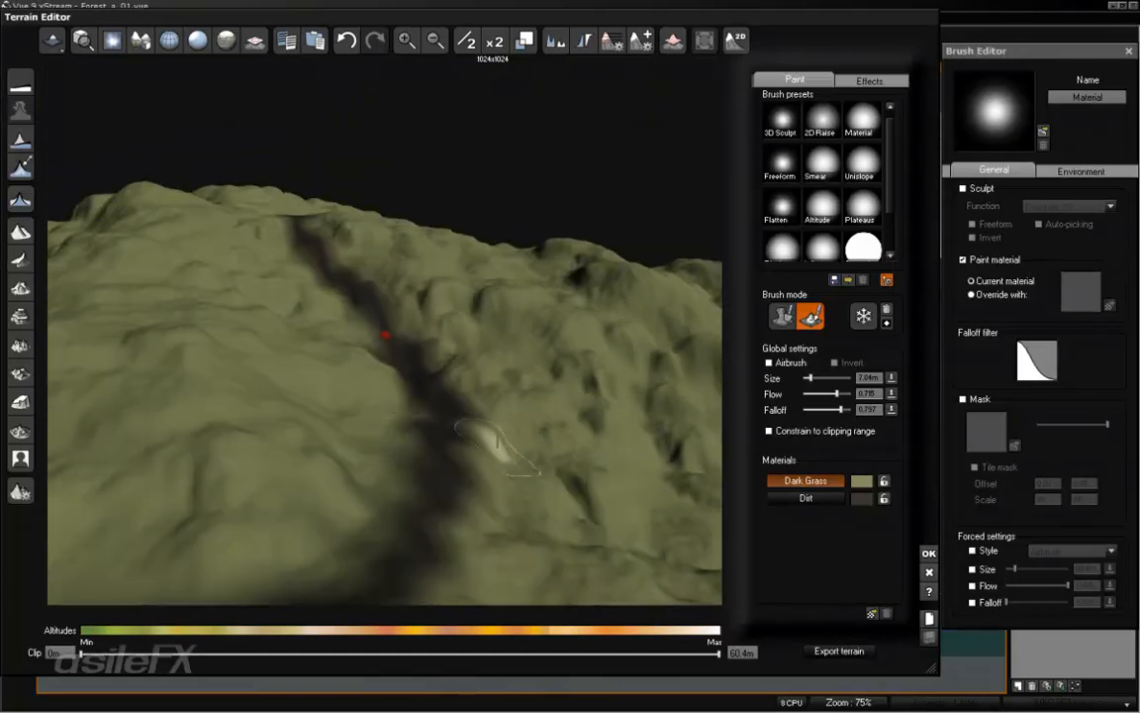
mouse_move(543, 425)
right_down()
mouse_move(521, 339)
mouse_move(438, 376)
right_up()
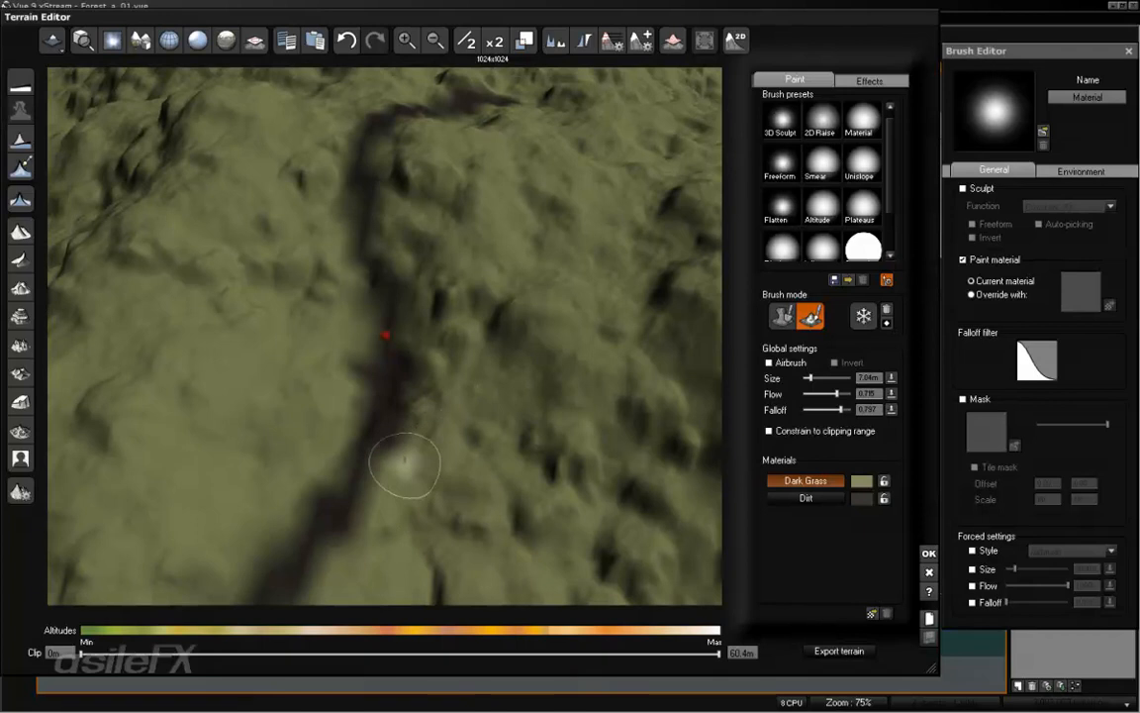
right_drag(476, 423, 534, 382)
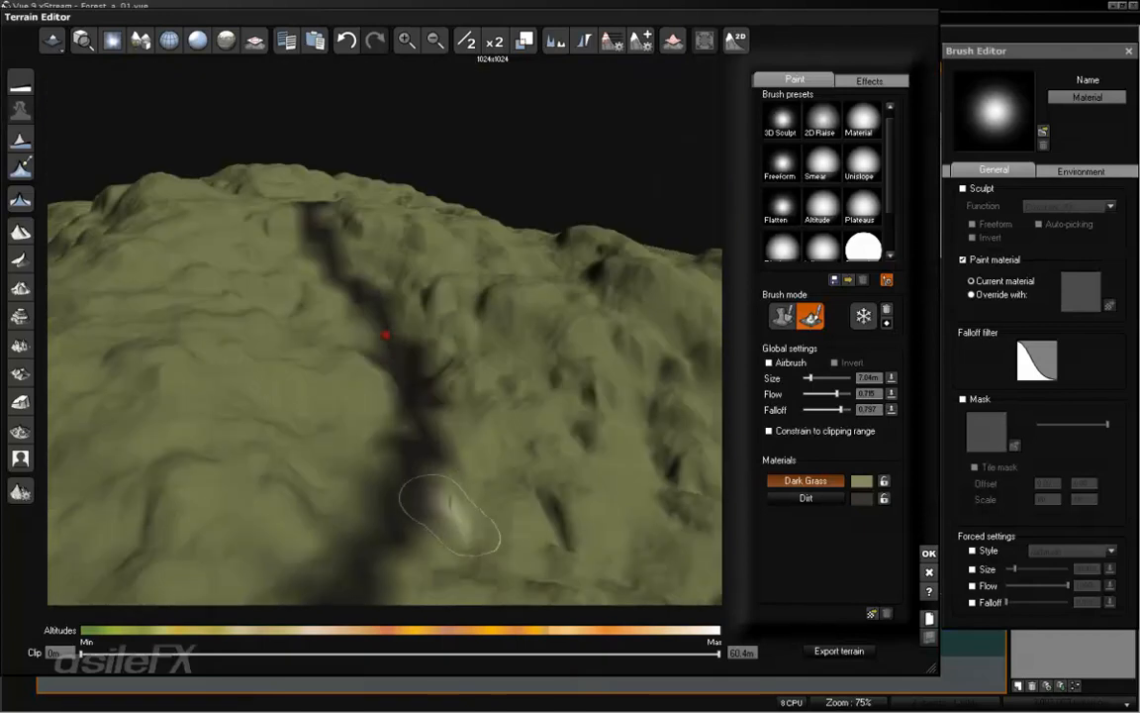
right_drag(471, 463, 547, 412)
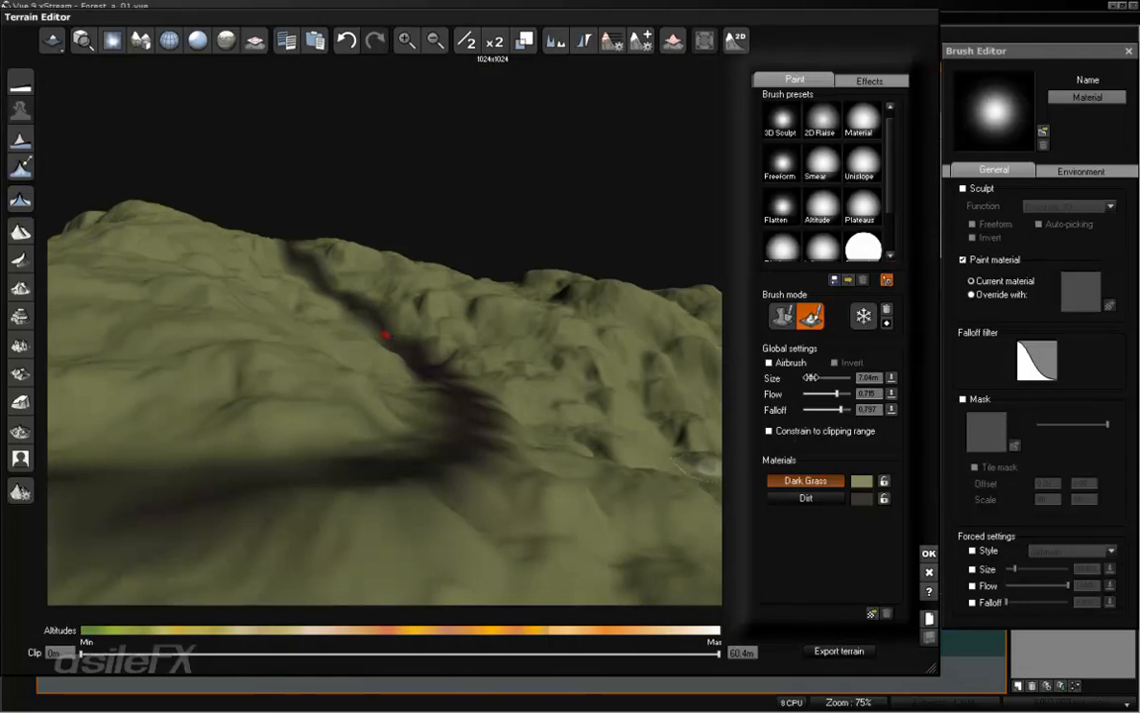
Reduce the Material brush to its smallest size, inspect the path's edges up close and accept the terrain edits
drag(808, 377, 805, 377)
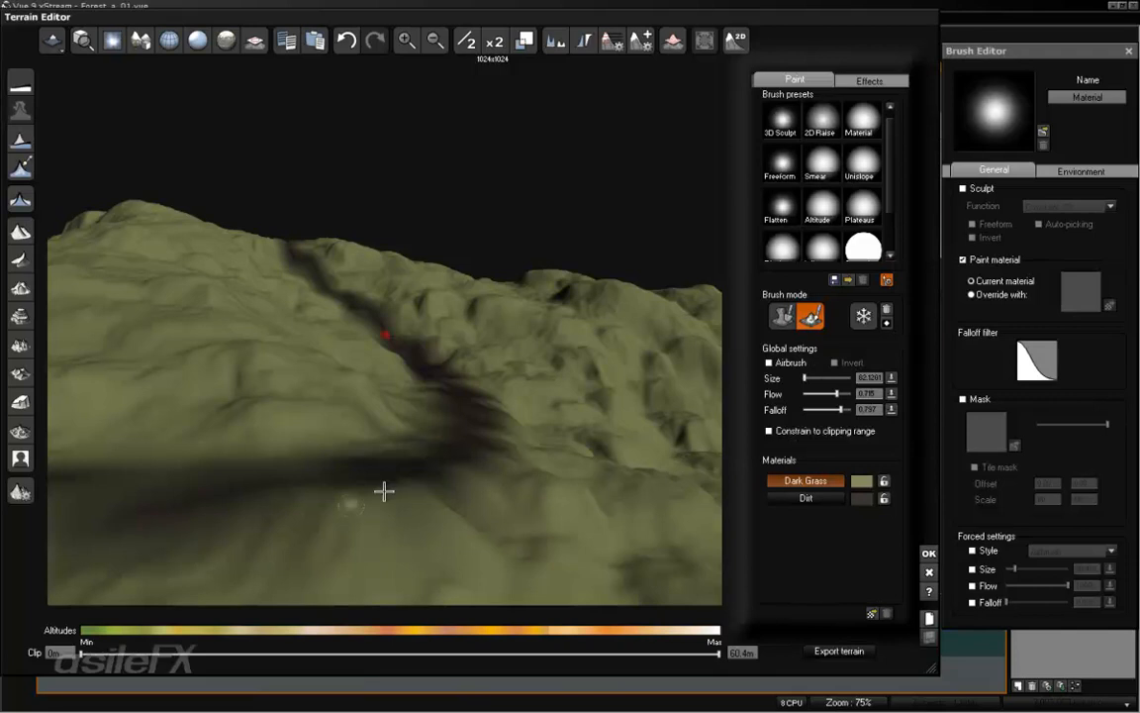
right_drag(384, 491, 450, 425)
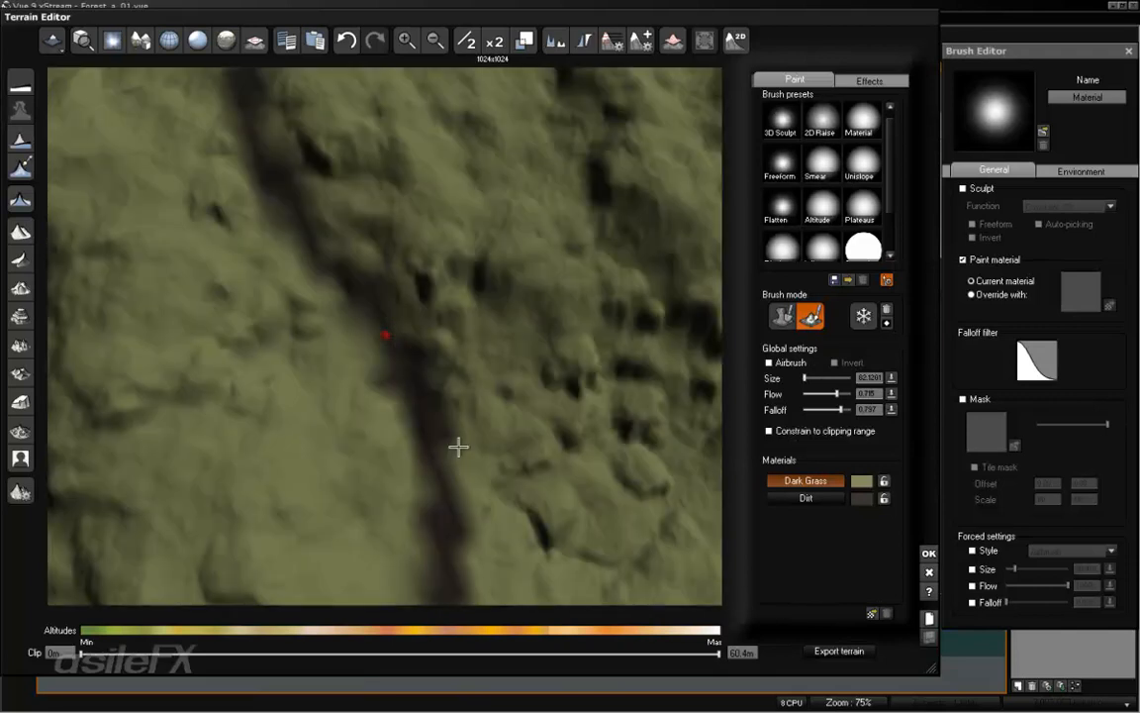
scroll(458, 446, up, 5)
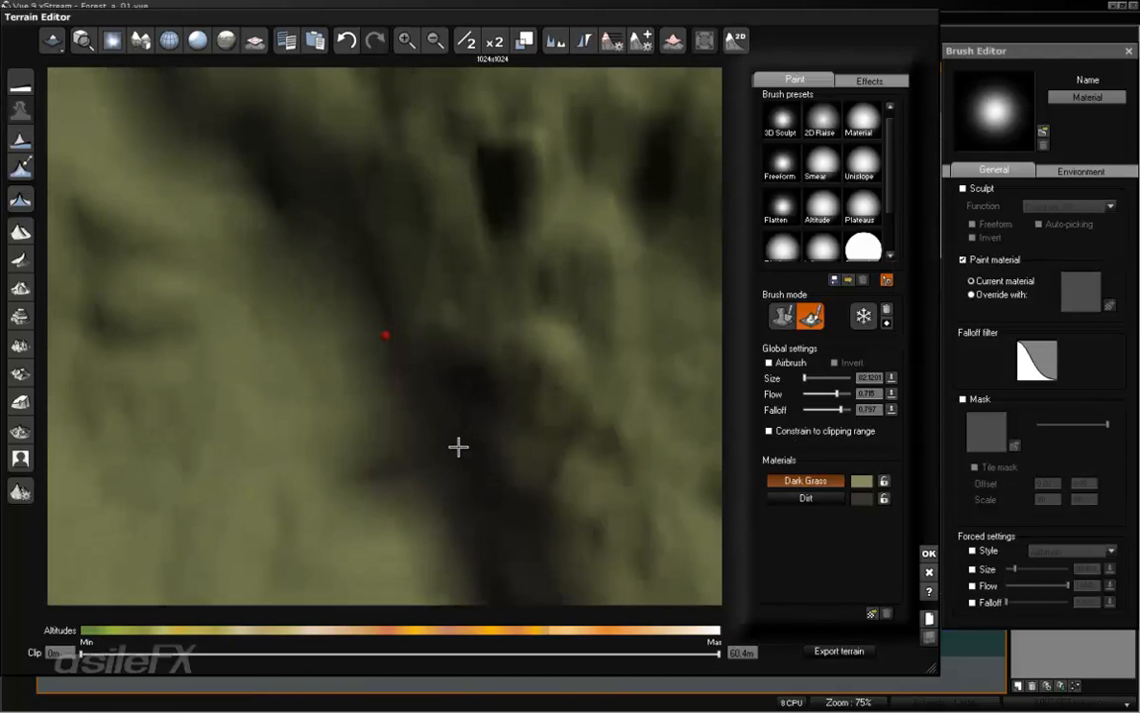
scroll(458, 446, down, 1)
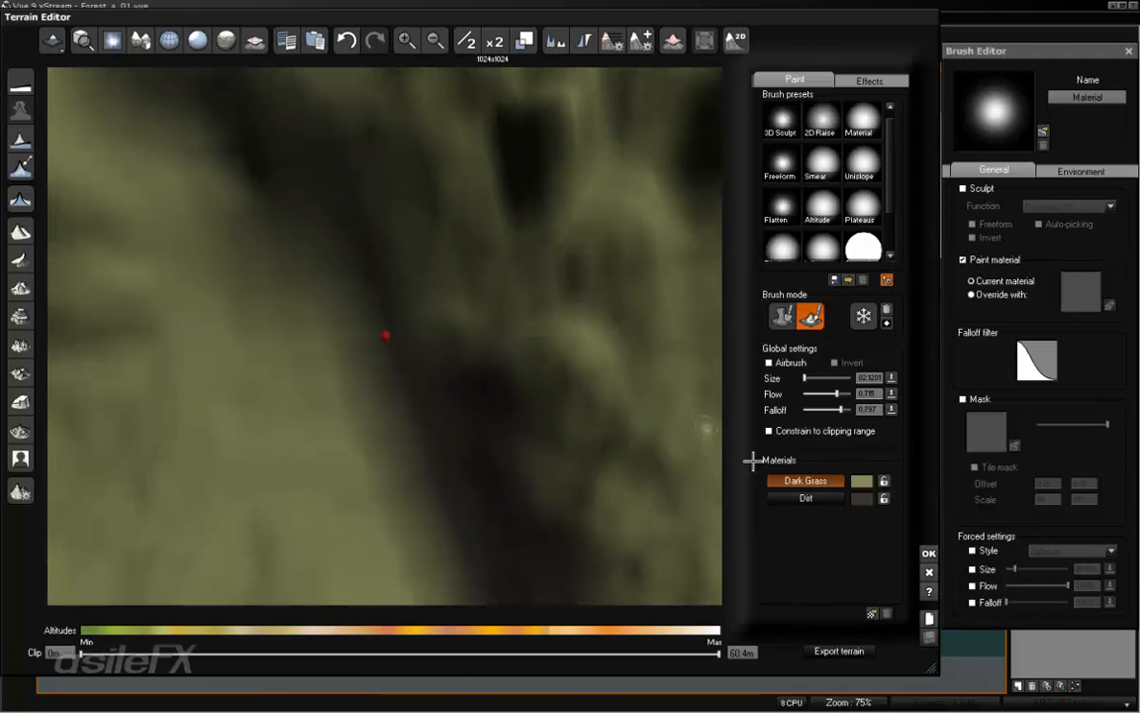
right_drag(428, 327, 411, 243)
click(929, 552)
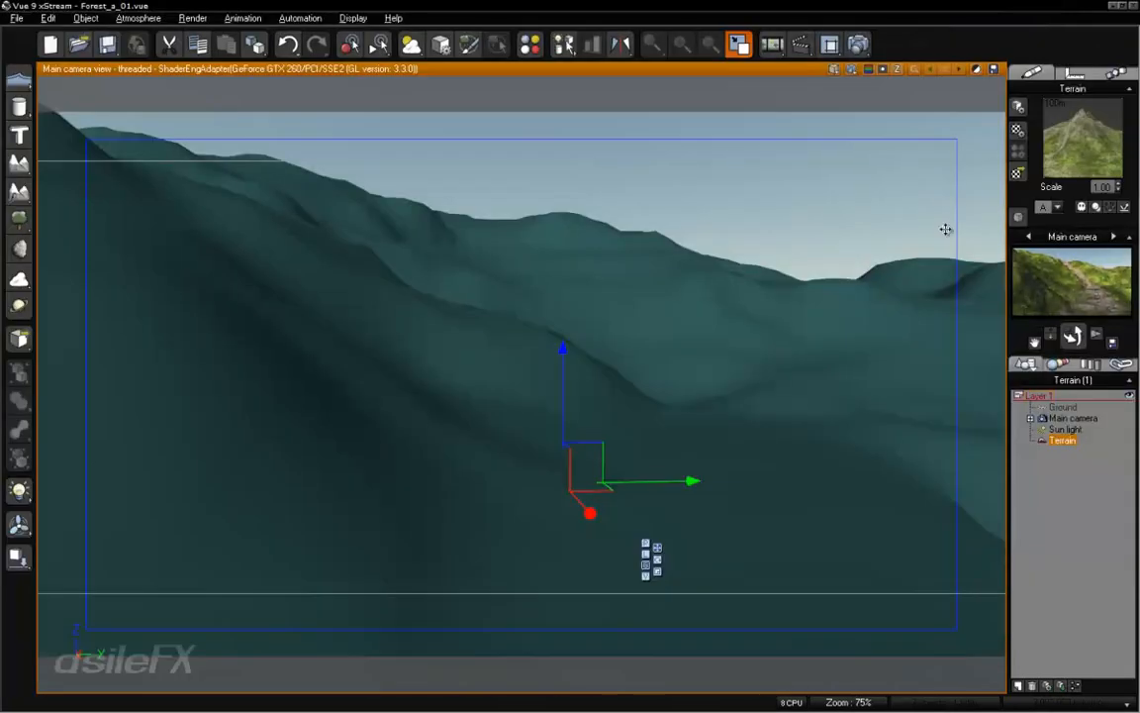
Render the main camera view to check the narrowed path, accept the post render options and close the render
click(829, 43)
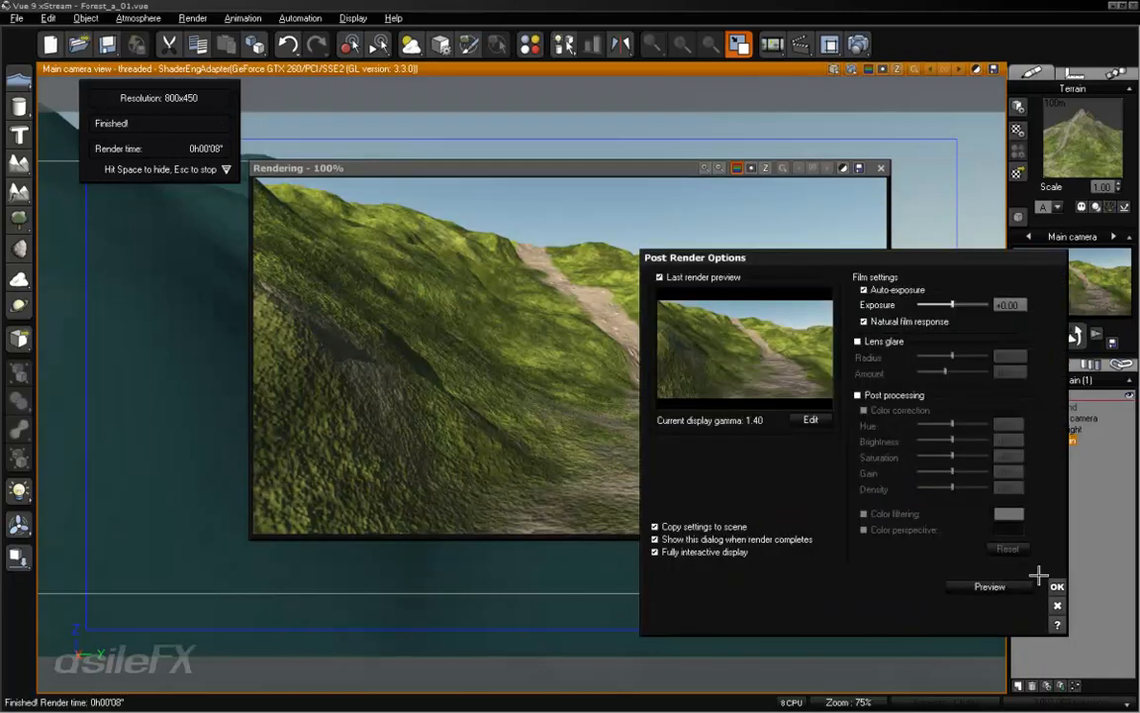
click(1057, 586)
click(881, 168)
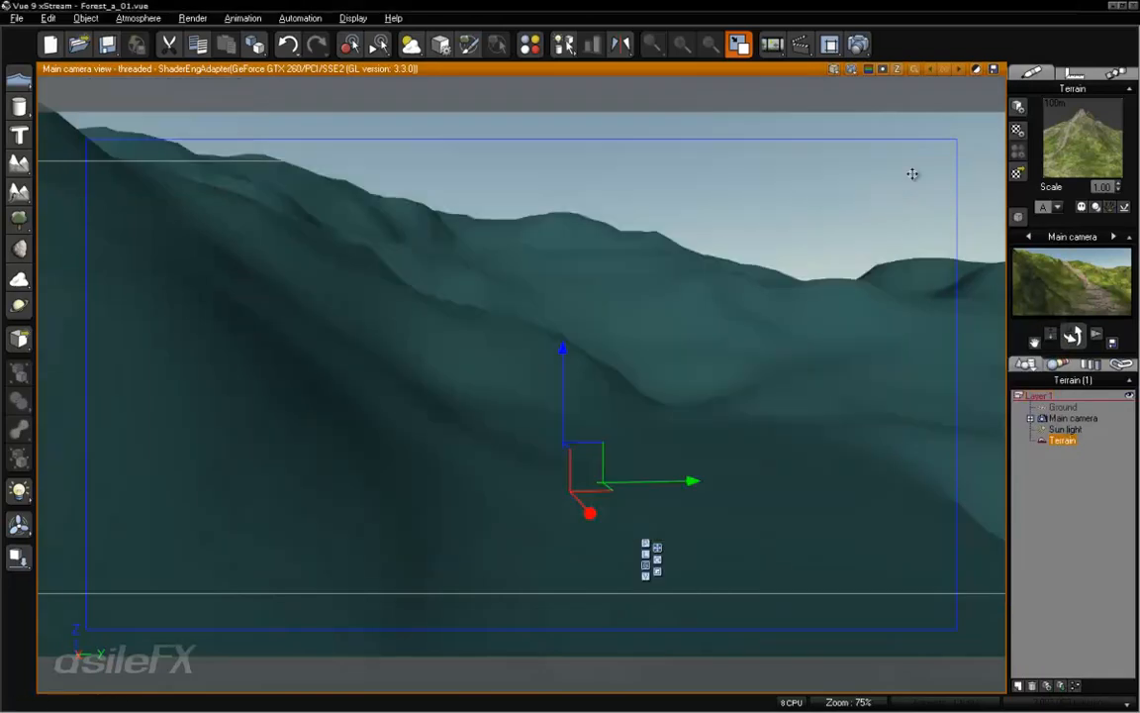
Try to incorporate the terrain's missing texture map into the scene from the list of linked files
click(1119, 363)
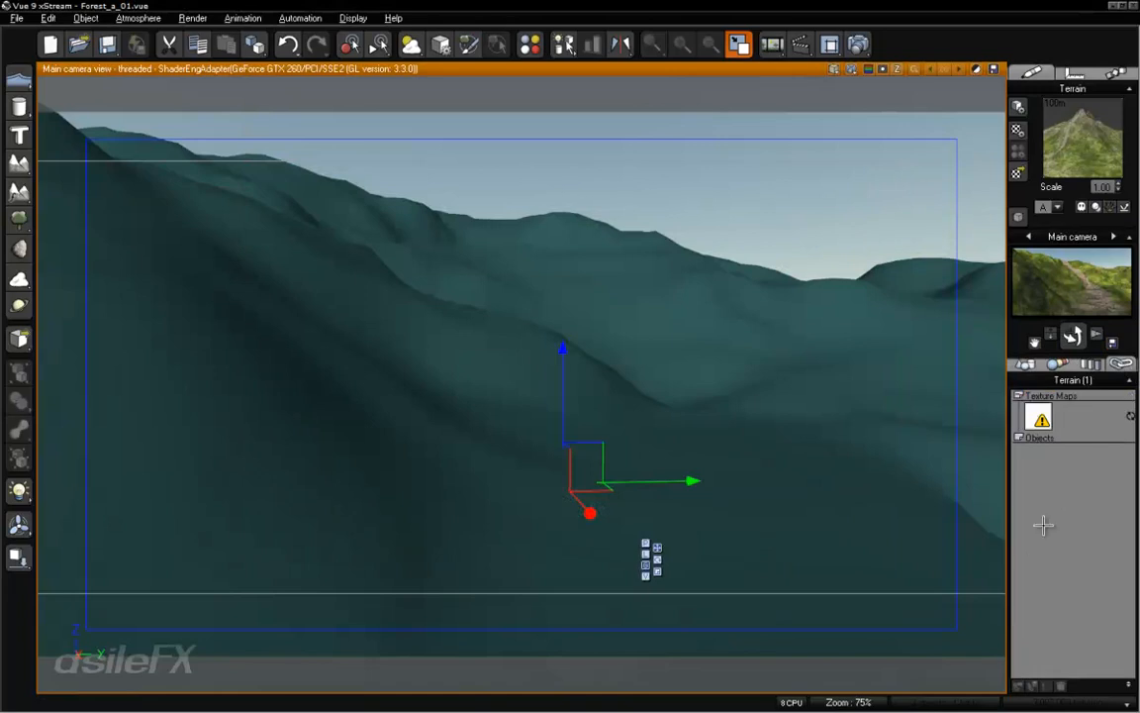
click(1041, 417)
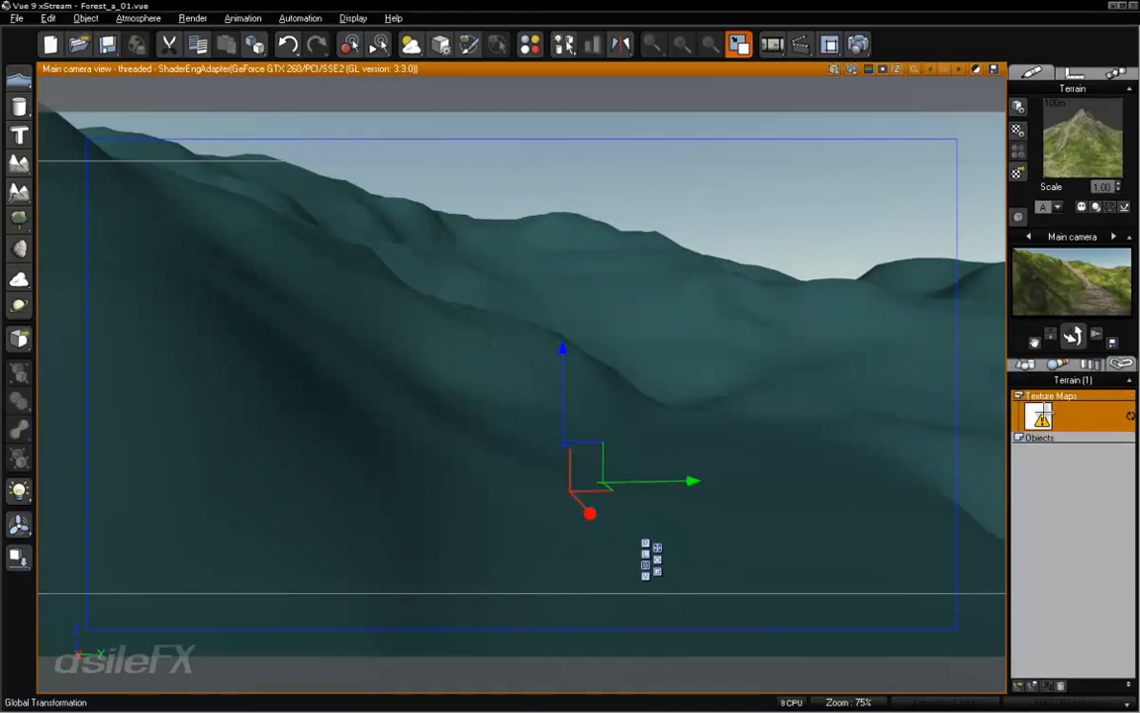
right_click(1039, 416)
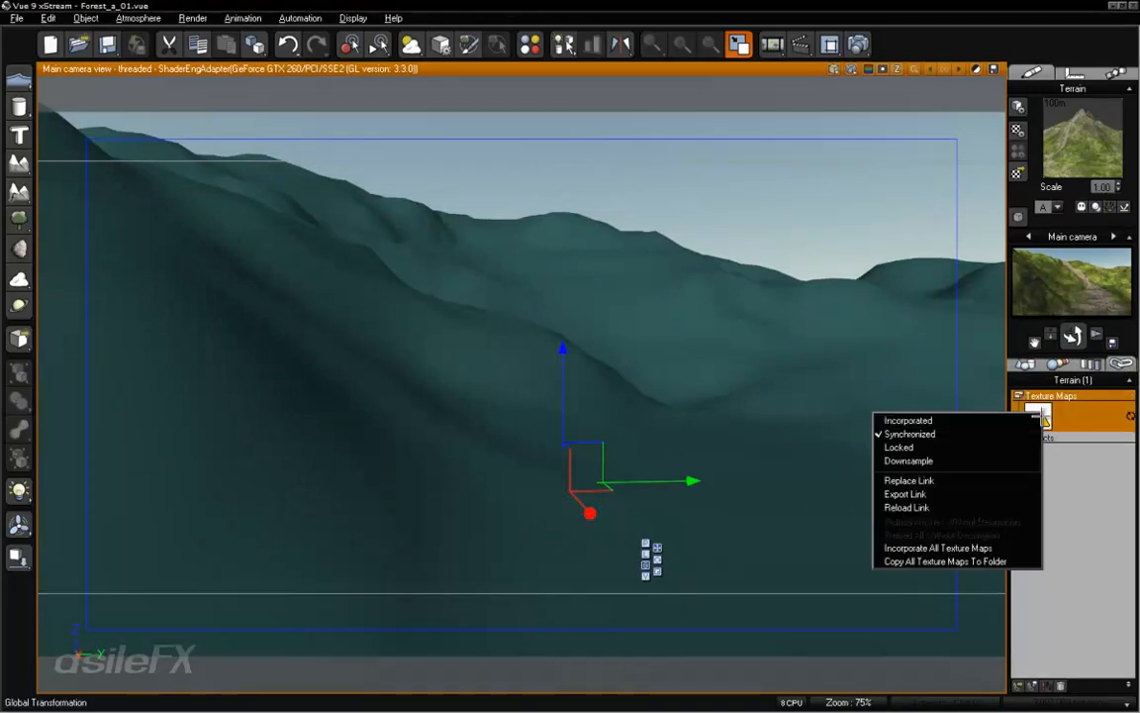
click(971, 422)
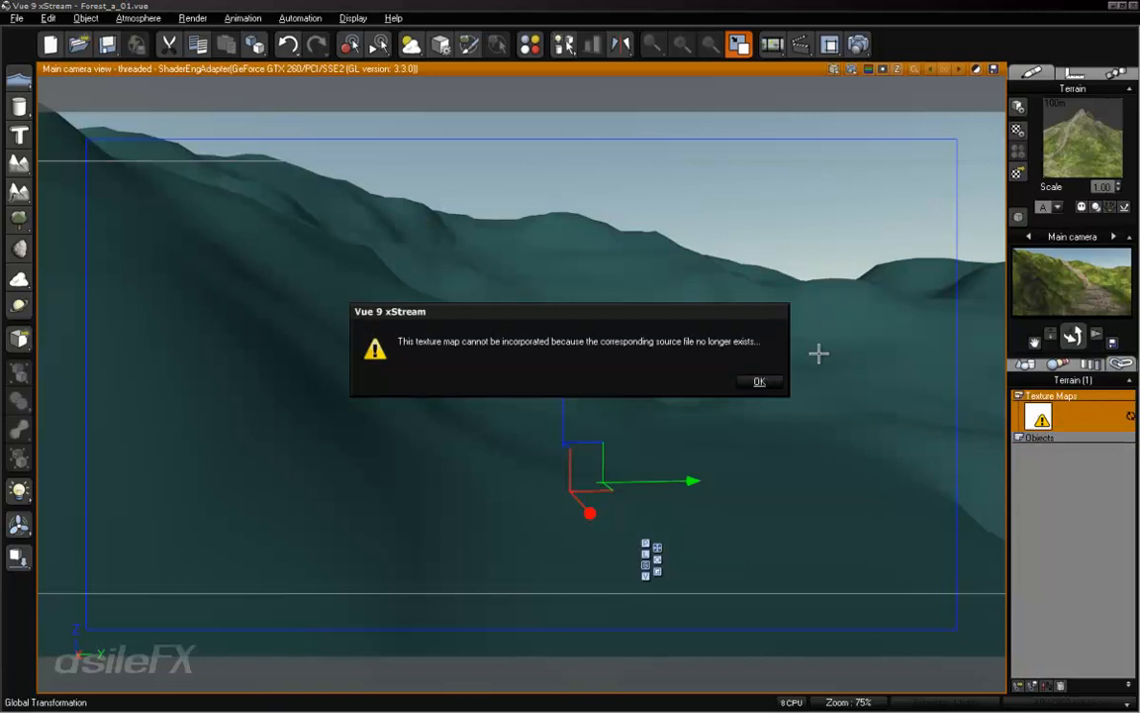
click(759, 382)
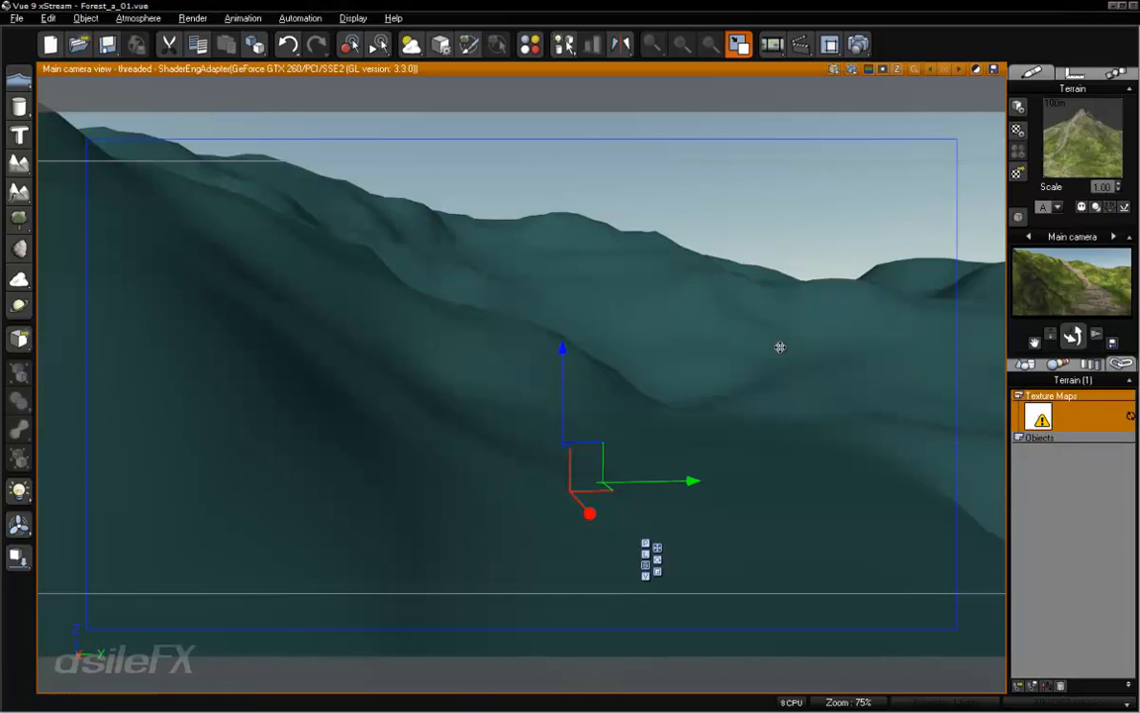
Save the scene as a new file named Forest_a_02 with texture maps incorporated
click(17, 18)
click(30, 99)
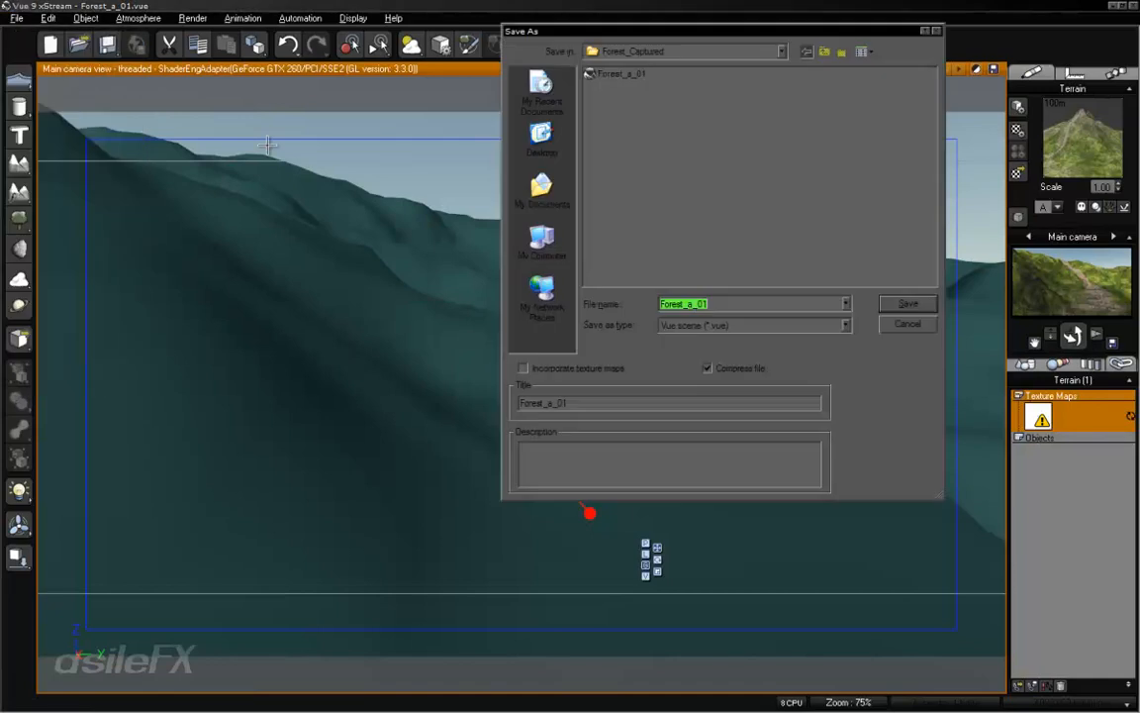
click(721, 308)
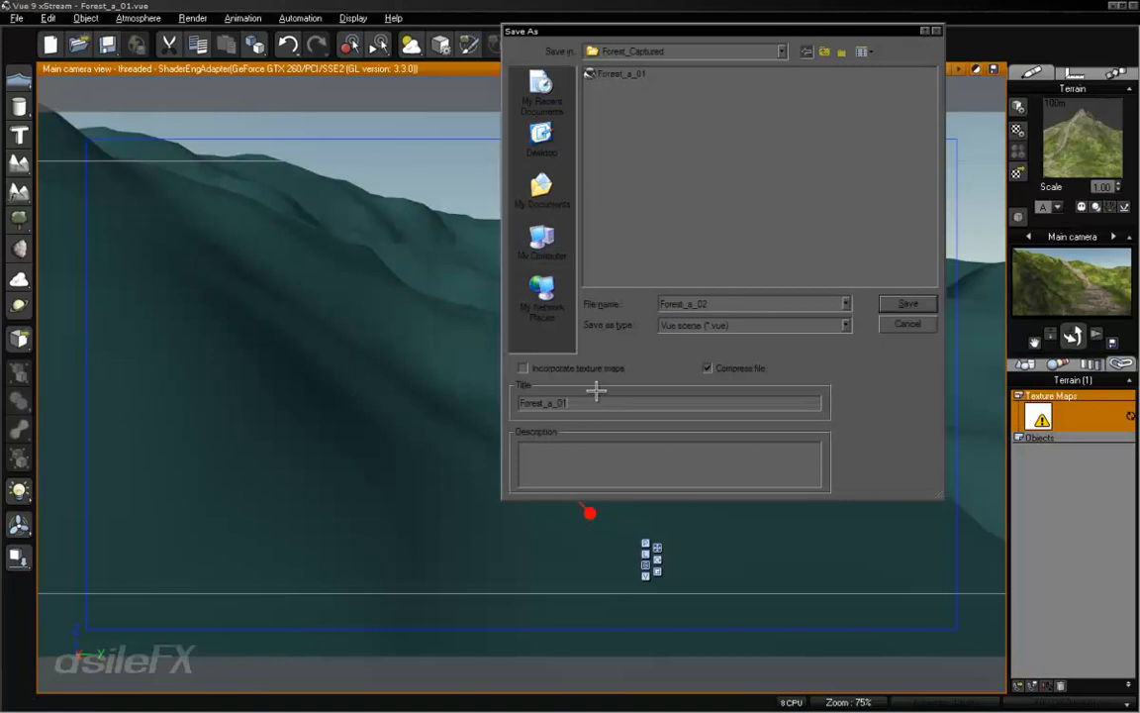
click(552, 370)
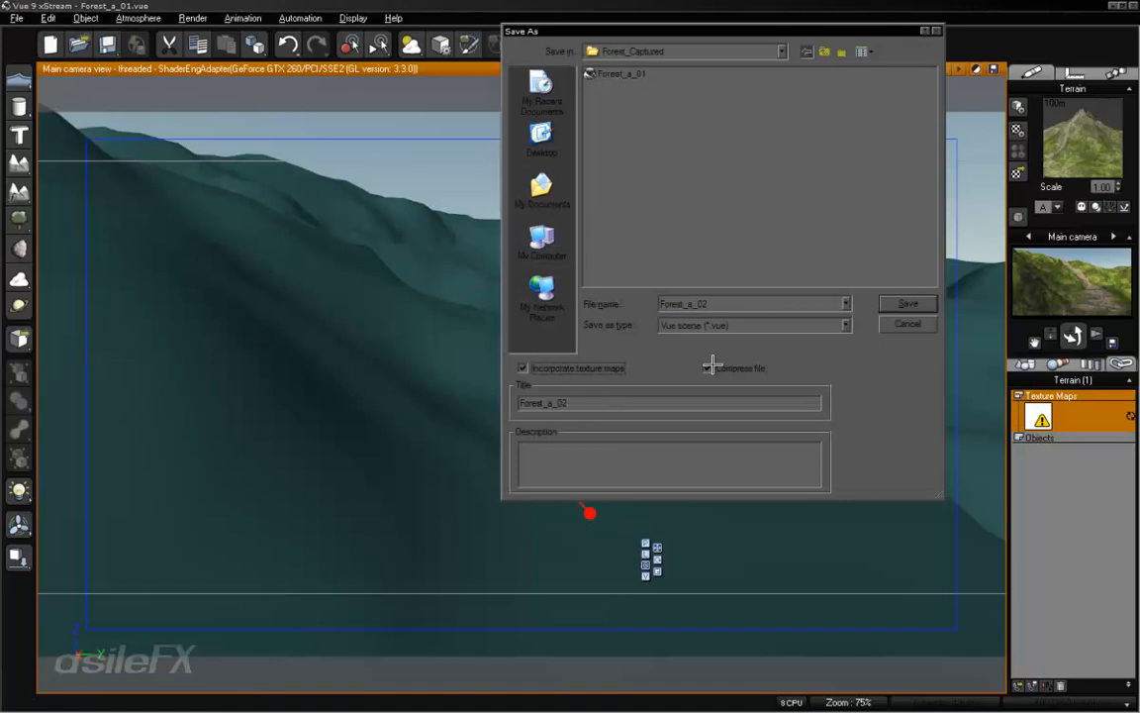
click(904, 303)
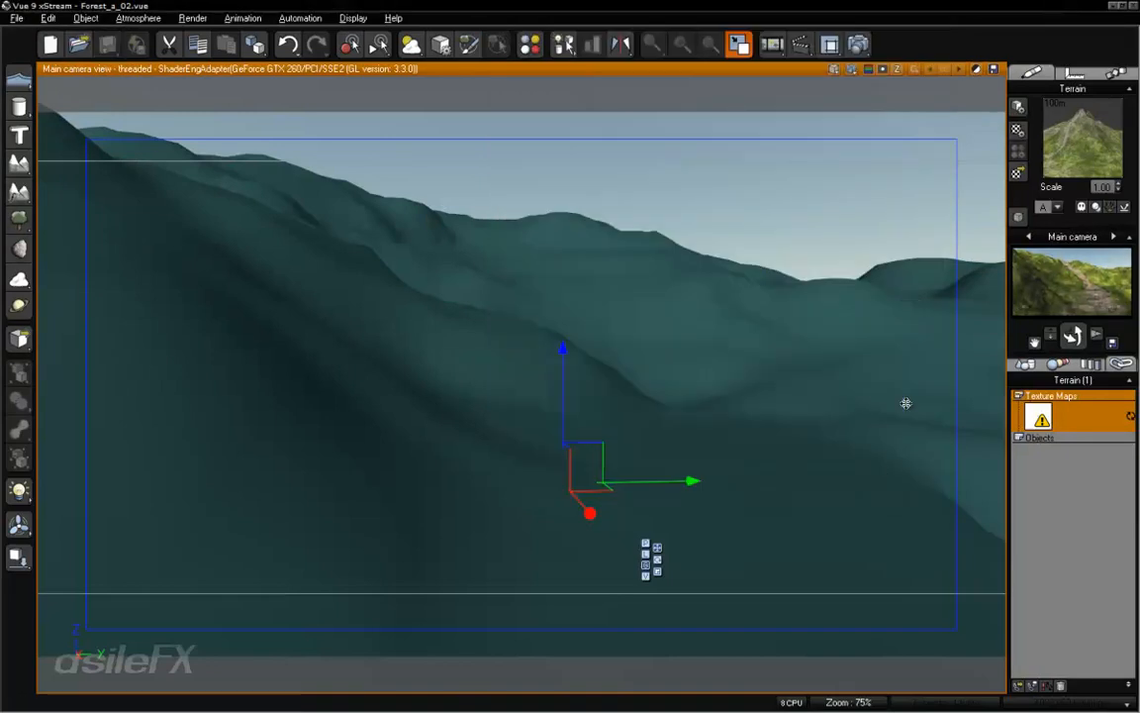
Review the link options available for the terrain's missing texture map without changing any of them
right_click(1038, 420)
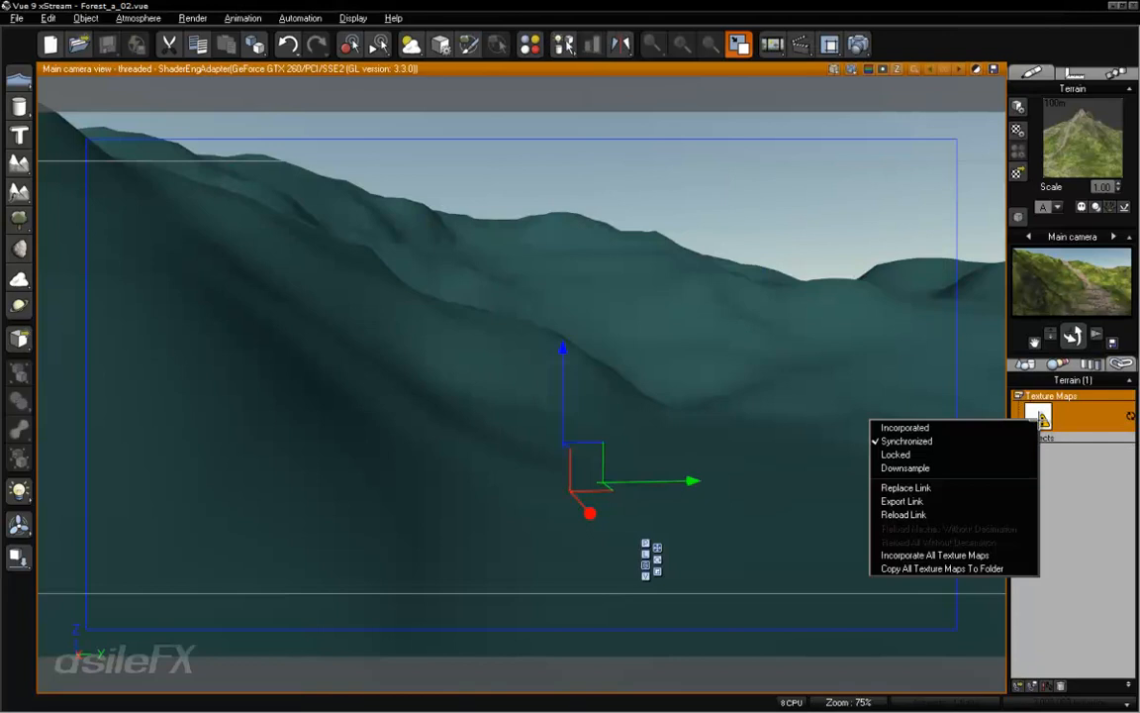
click(1075, 468)
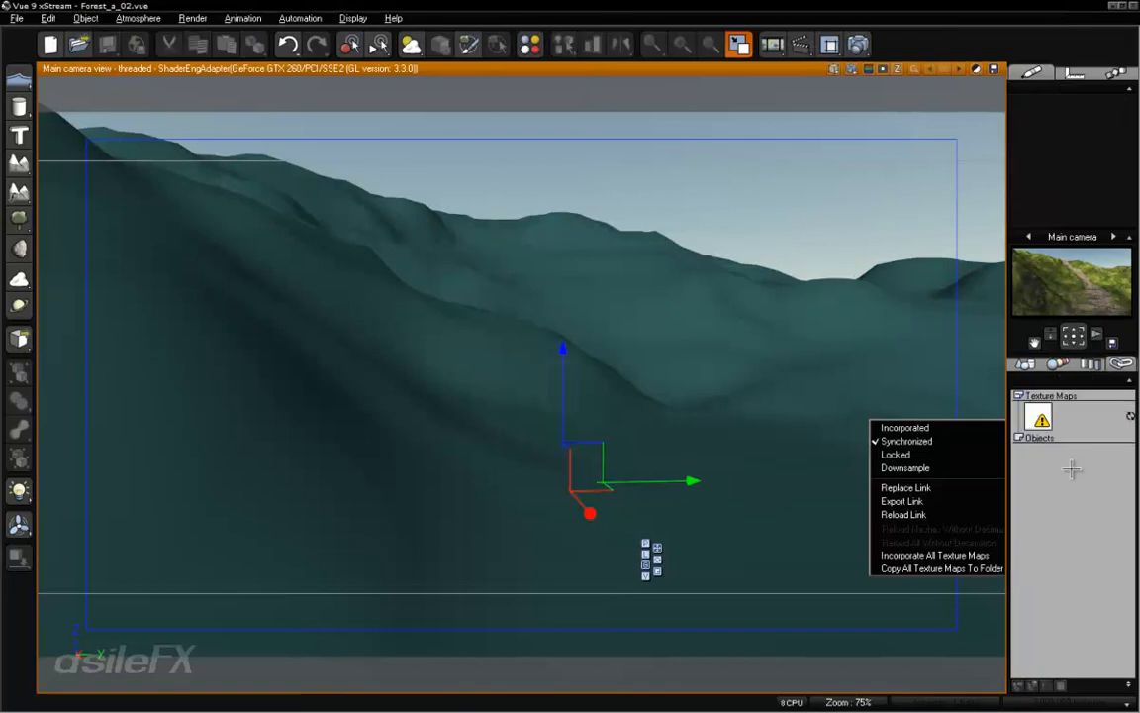
click(1084, 420)
click(1063, 482)
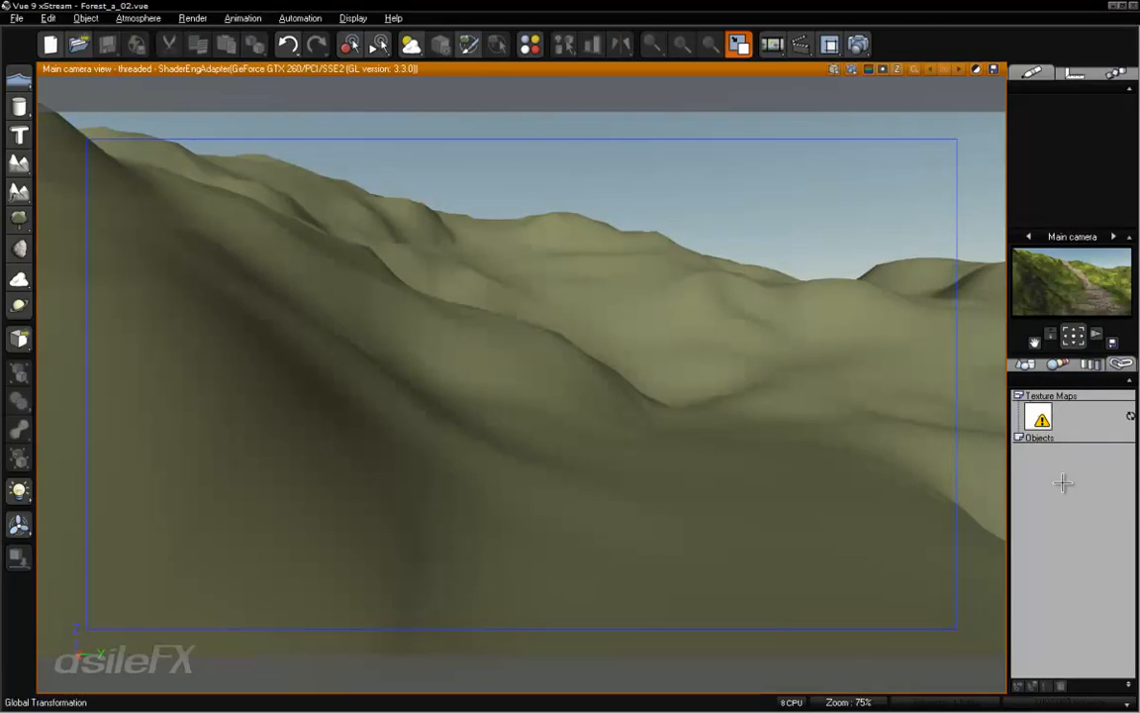
click(1051, 420)
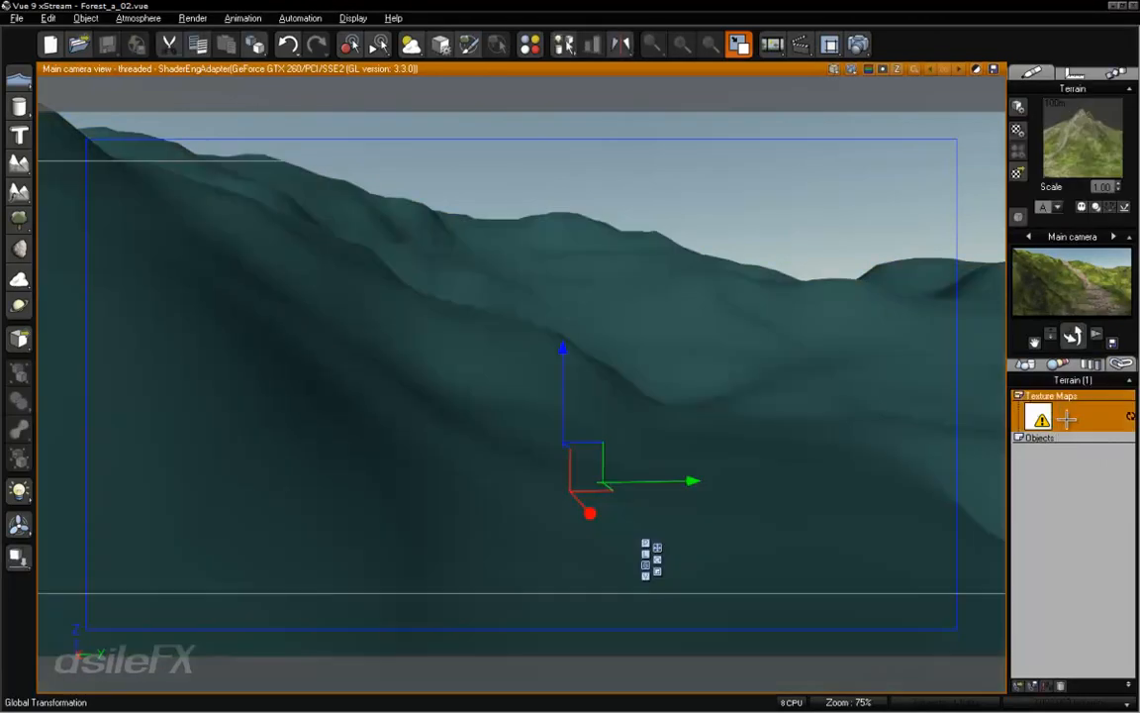
right_click(1061, 424)
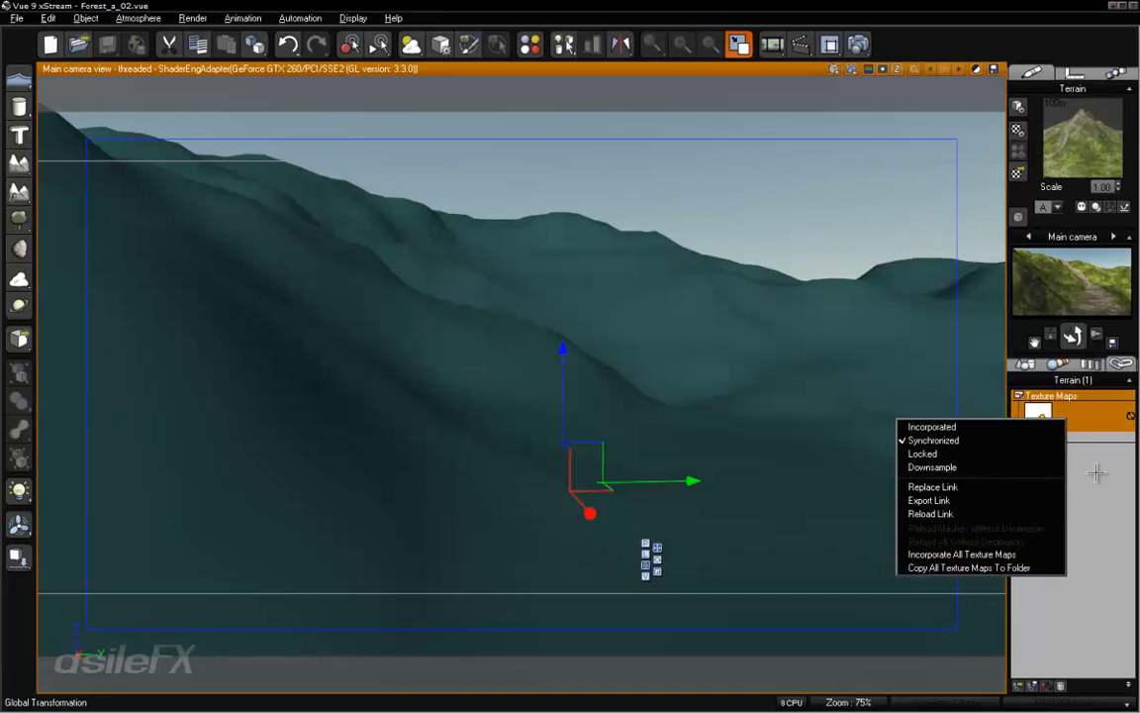
click(1073, 510)
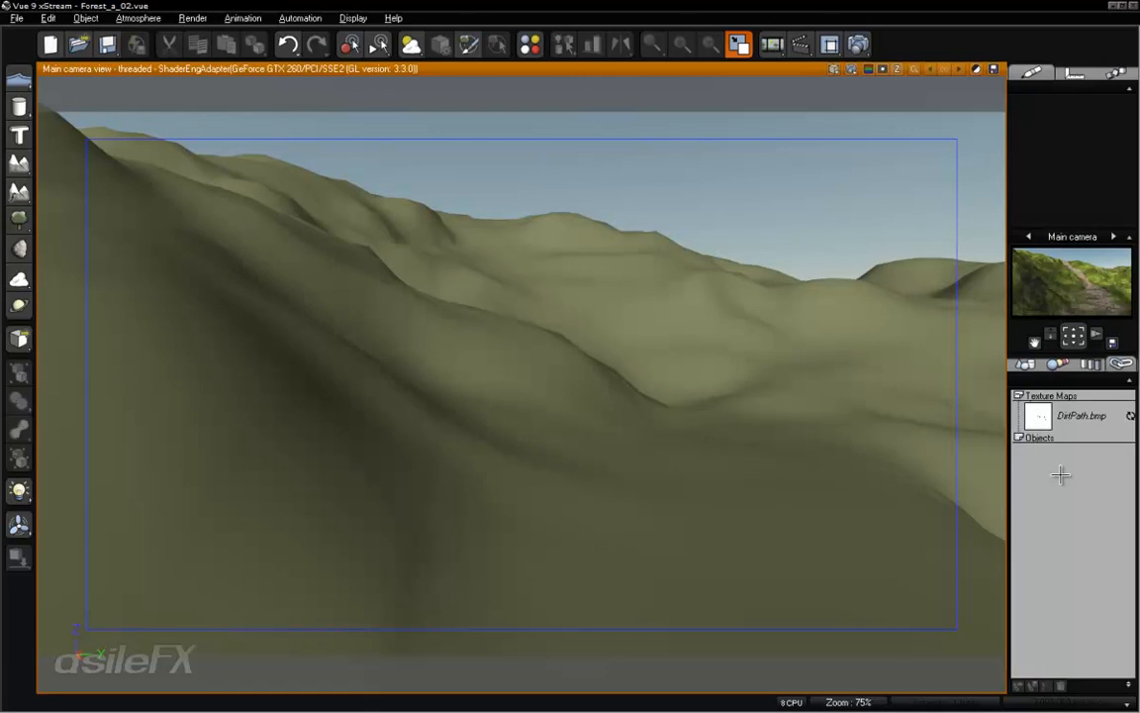
Examine the Export Link and Replace Link options of the DirtPath.bmp texture map without applying them
click(1084, 417)
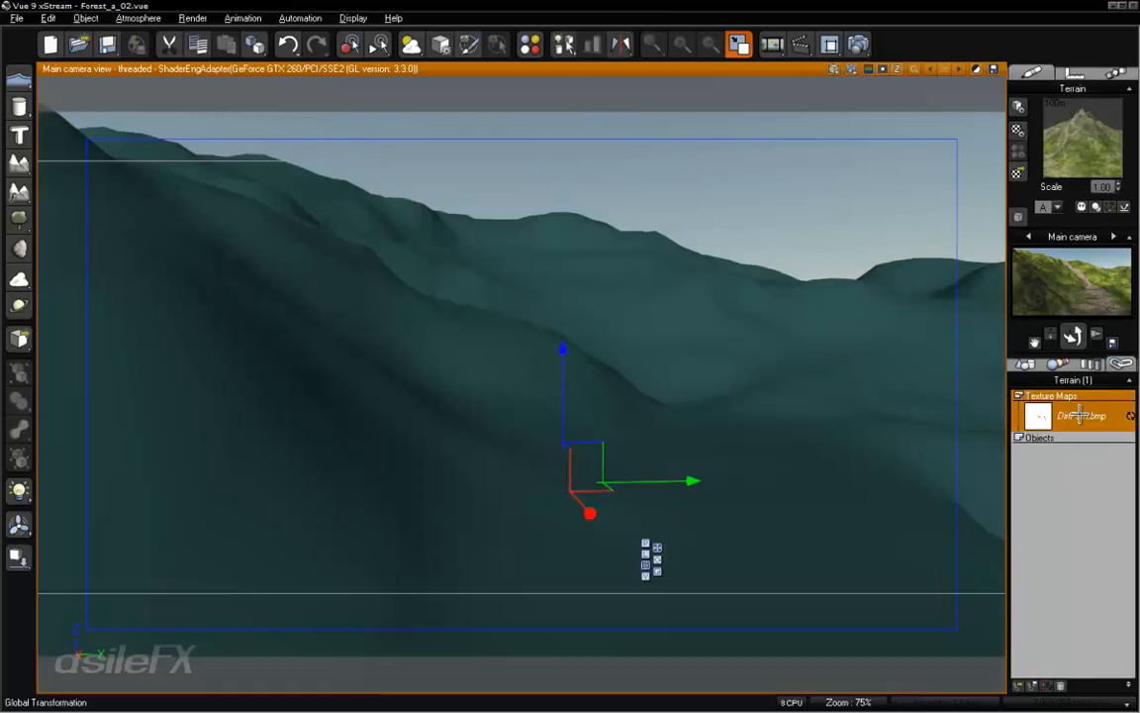
right_click(1081, 415)
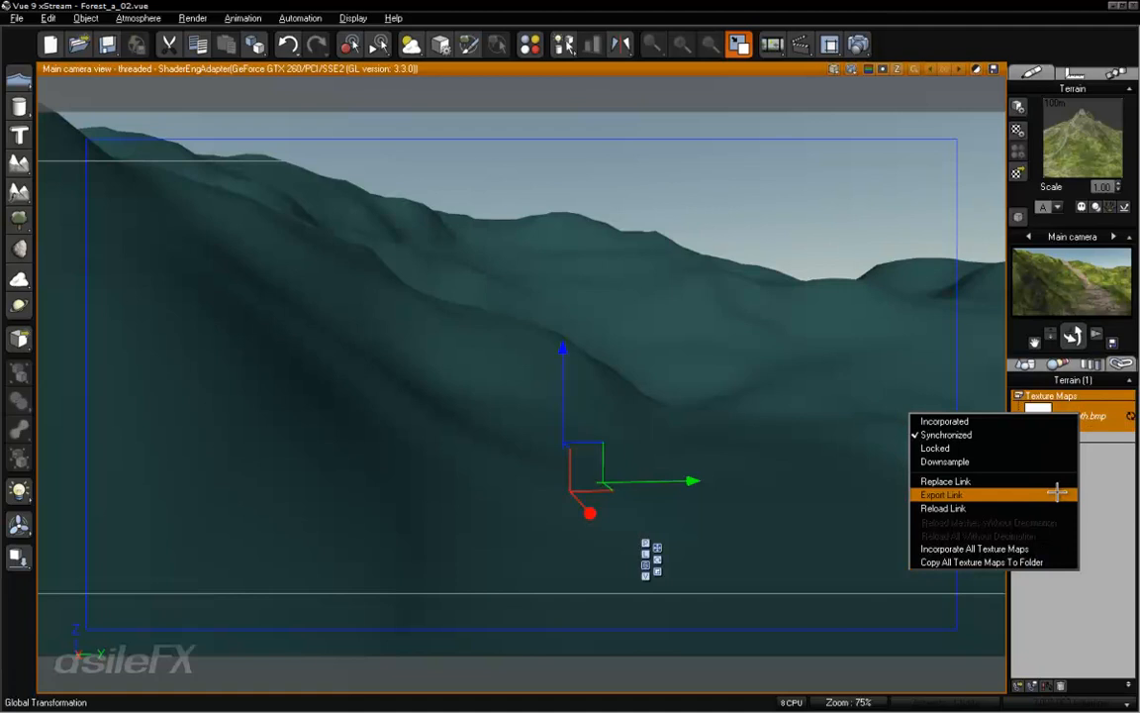
click(1117, 458)
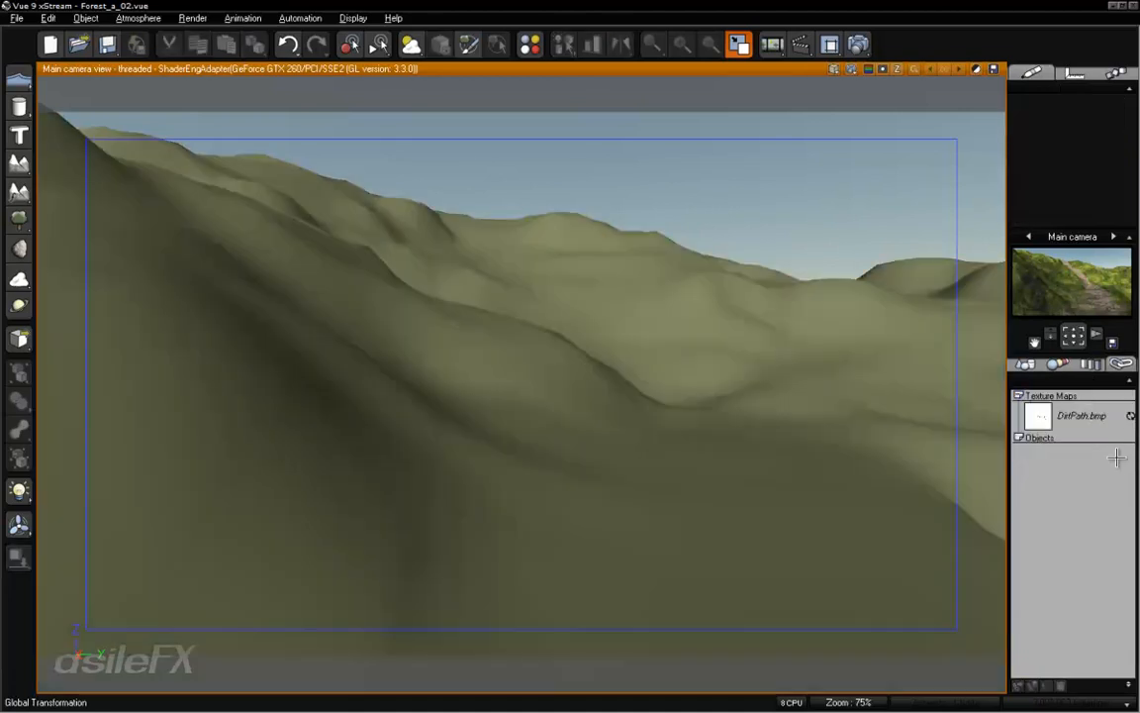
click(1093, 411)
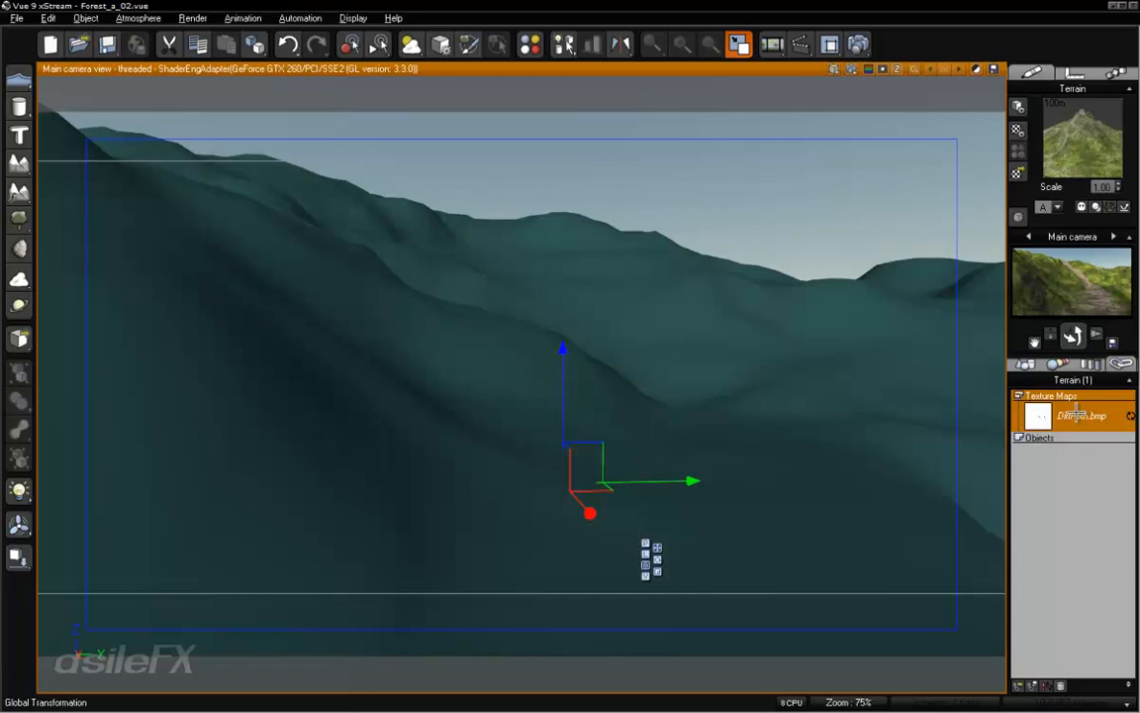
right_click(1077, 416)
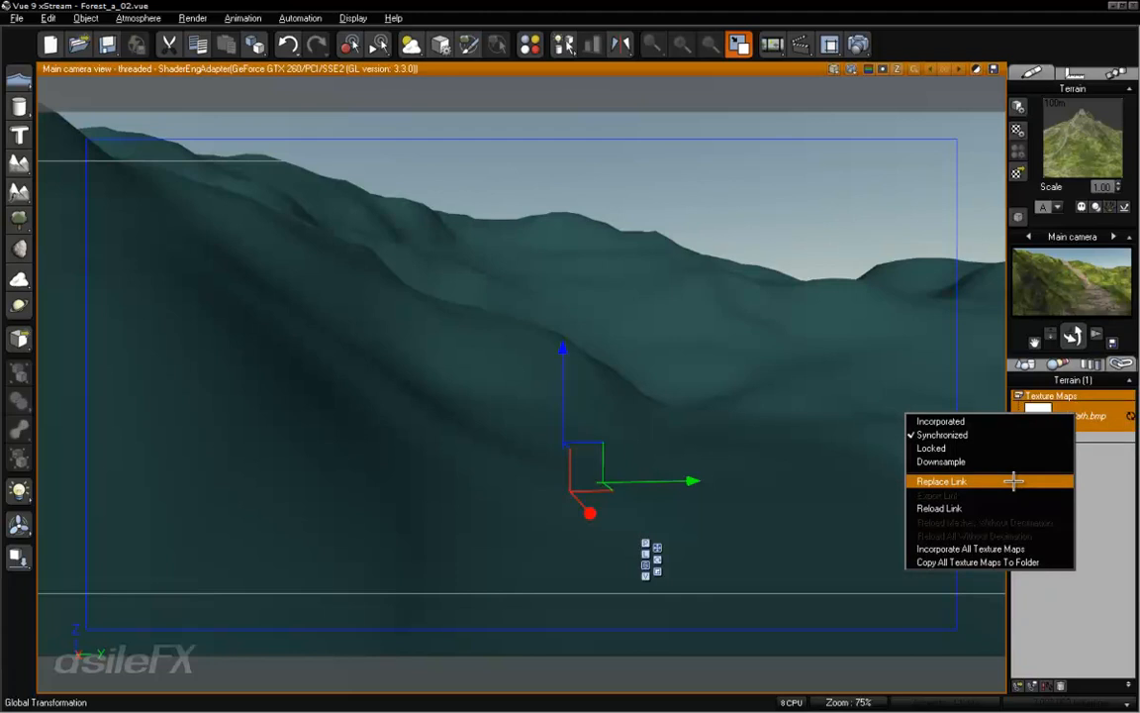
click(1104, 461)
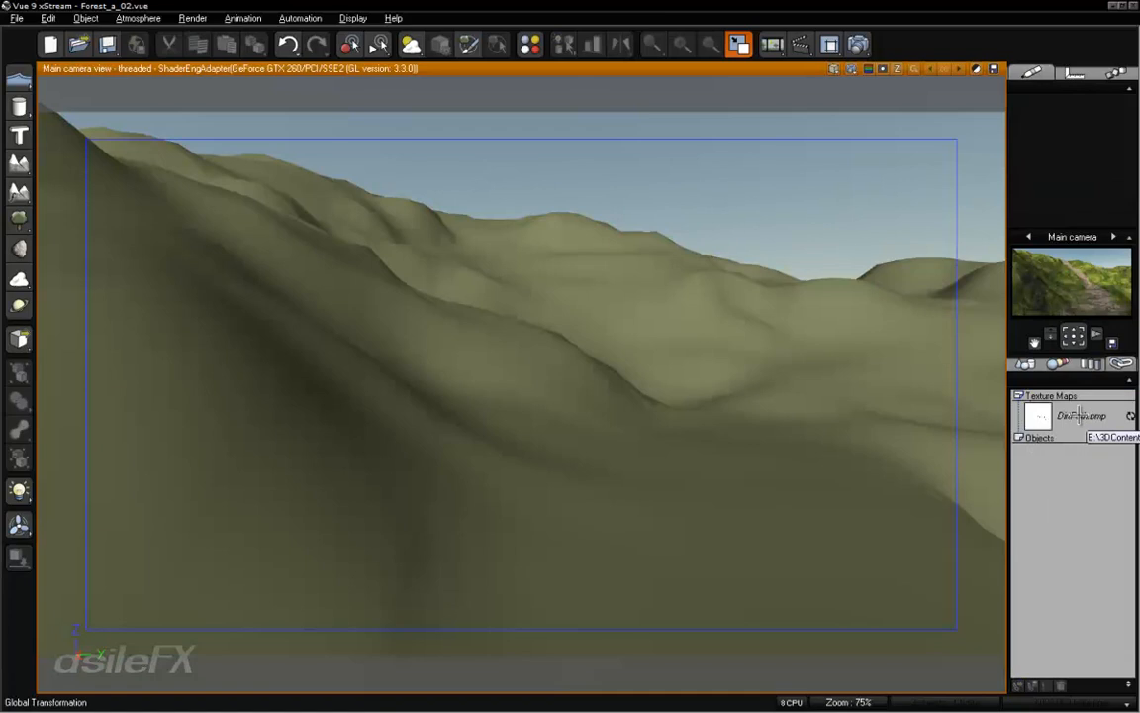
View DirtPath.bmp in the Picasa image viewer, inspect the path mask's edges up close and check which programs can open it
click(1080, 416)
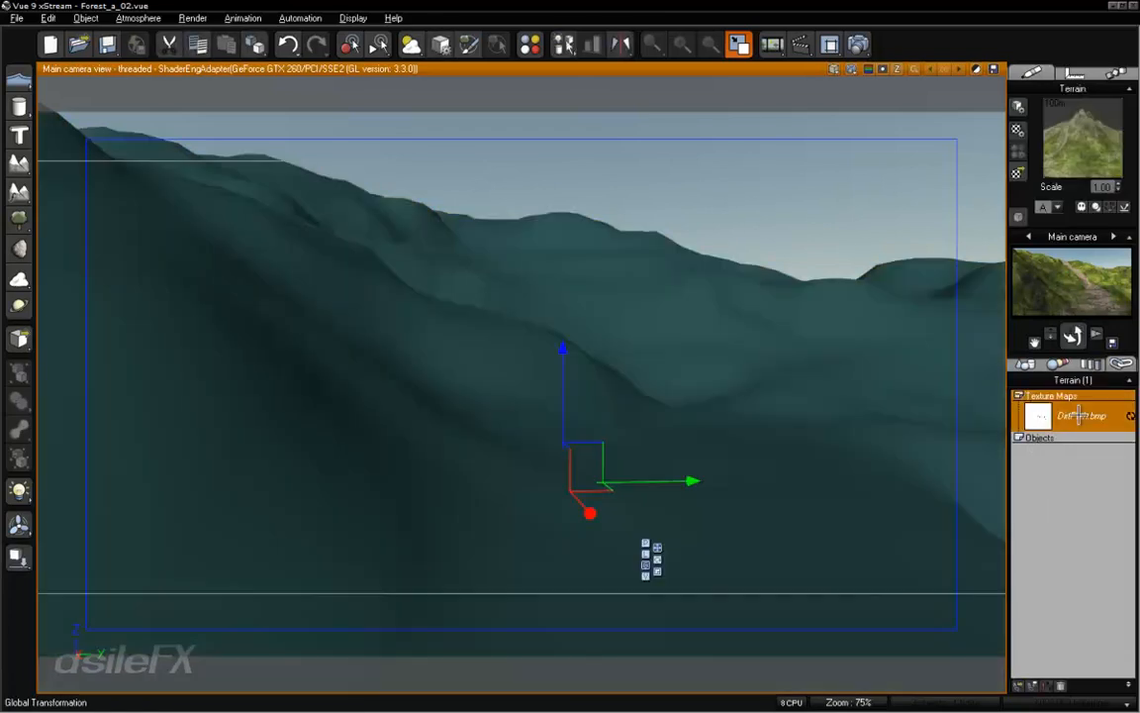
double_click(1078, 416)
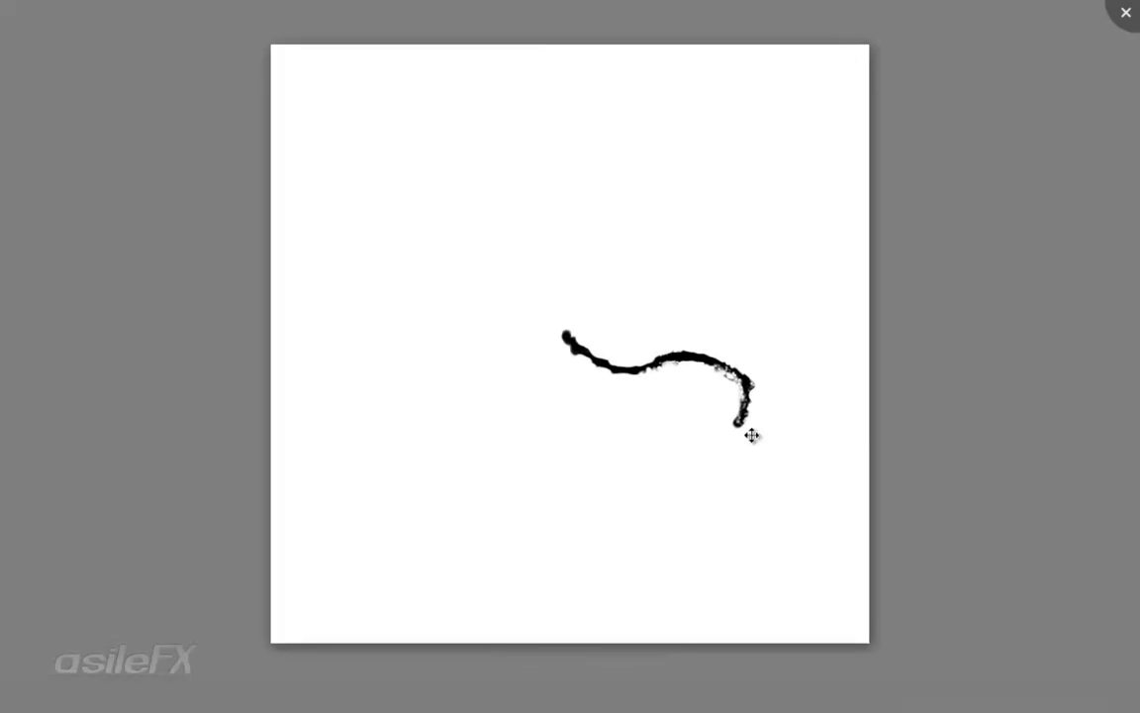
scroll(752, 435, up, 6)
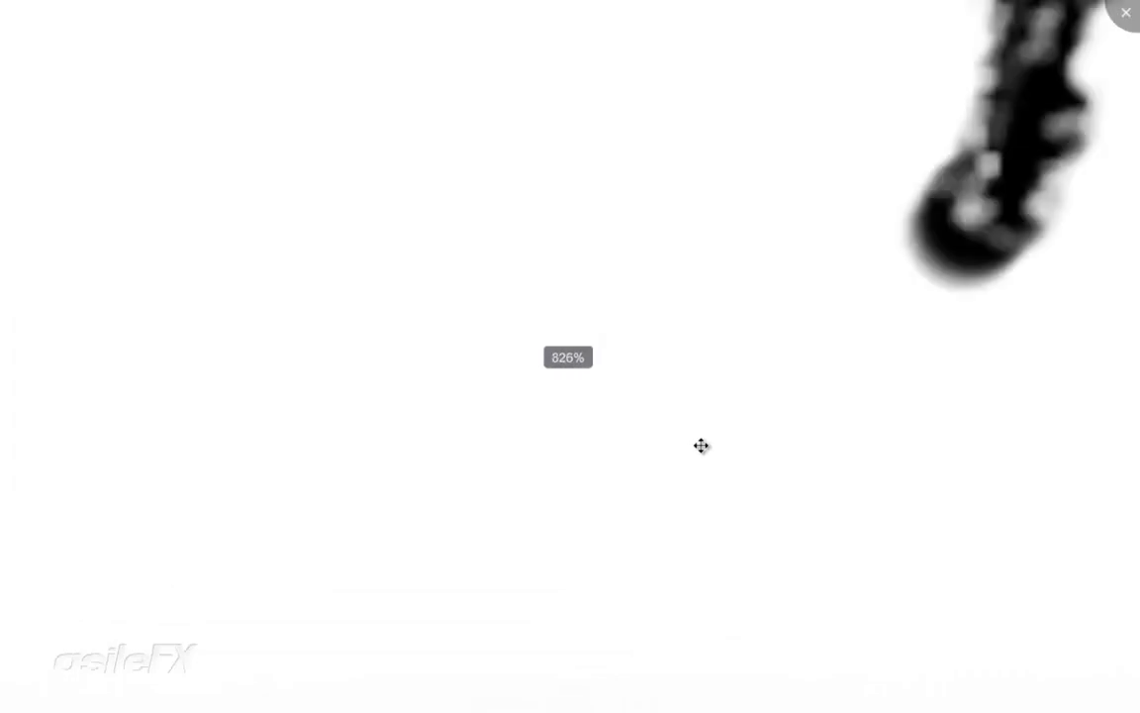
scroll(743, 120, down, 3)
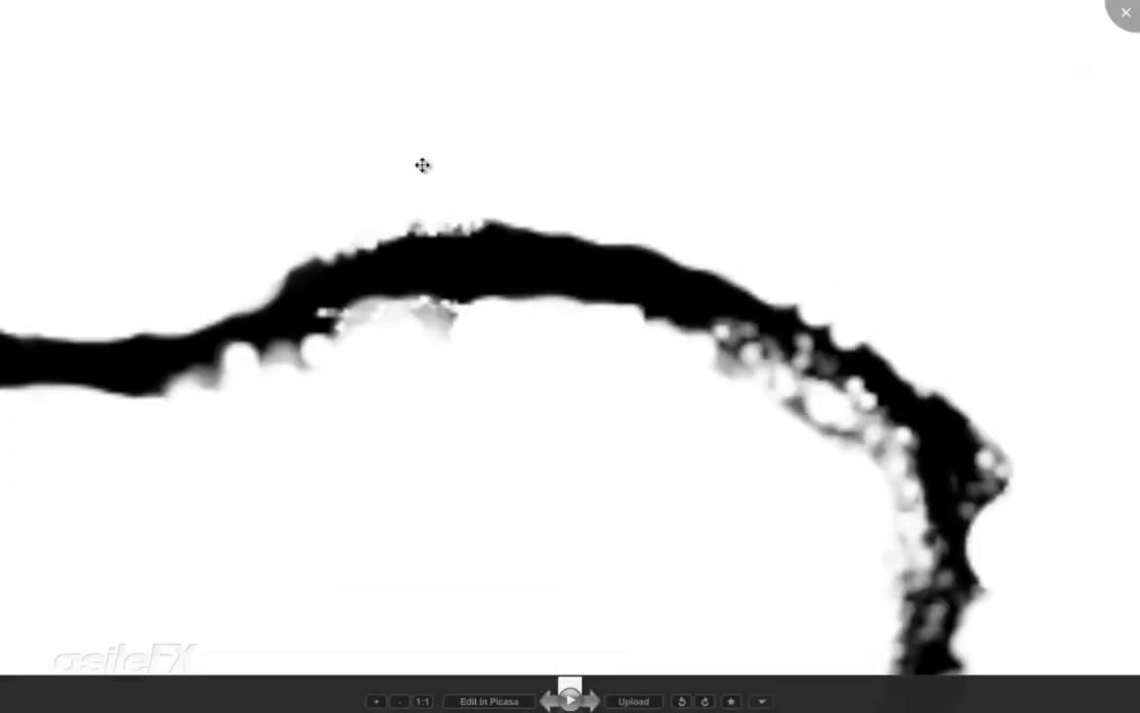
click(763, 700)
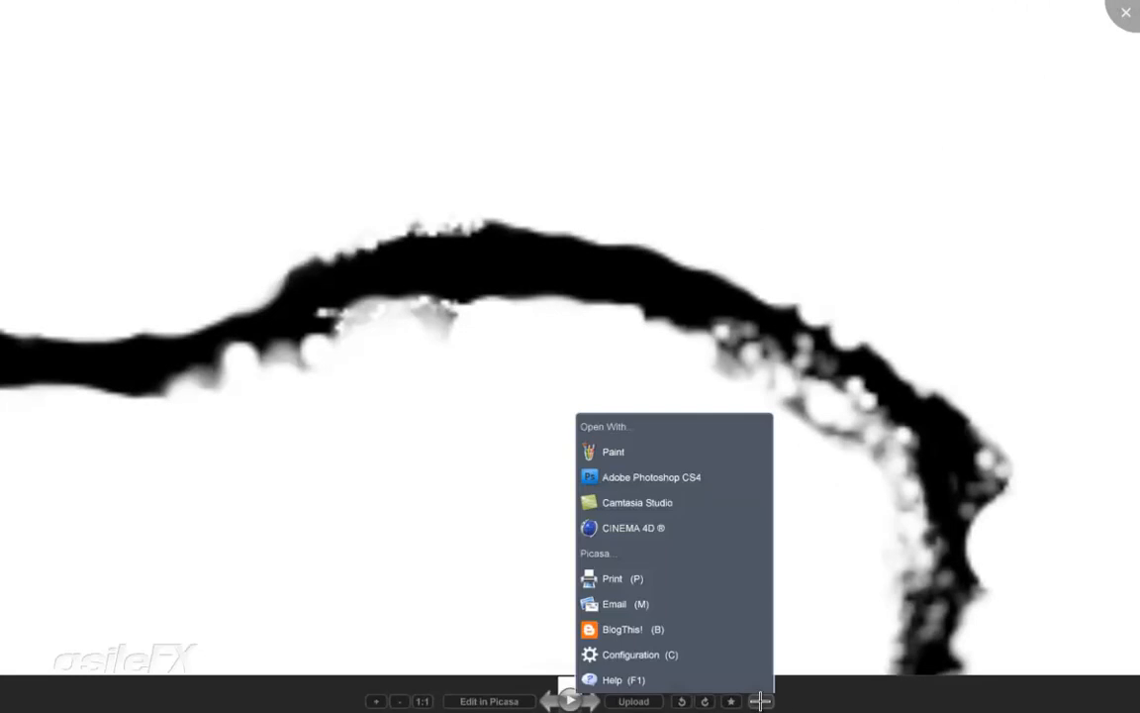
click(871, 461)
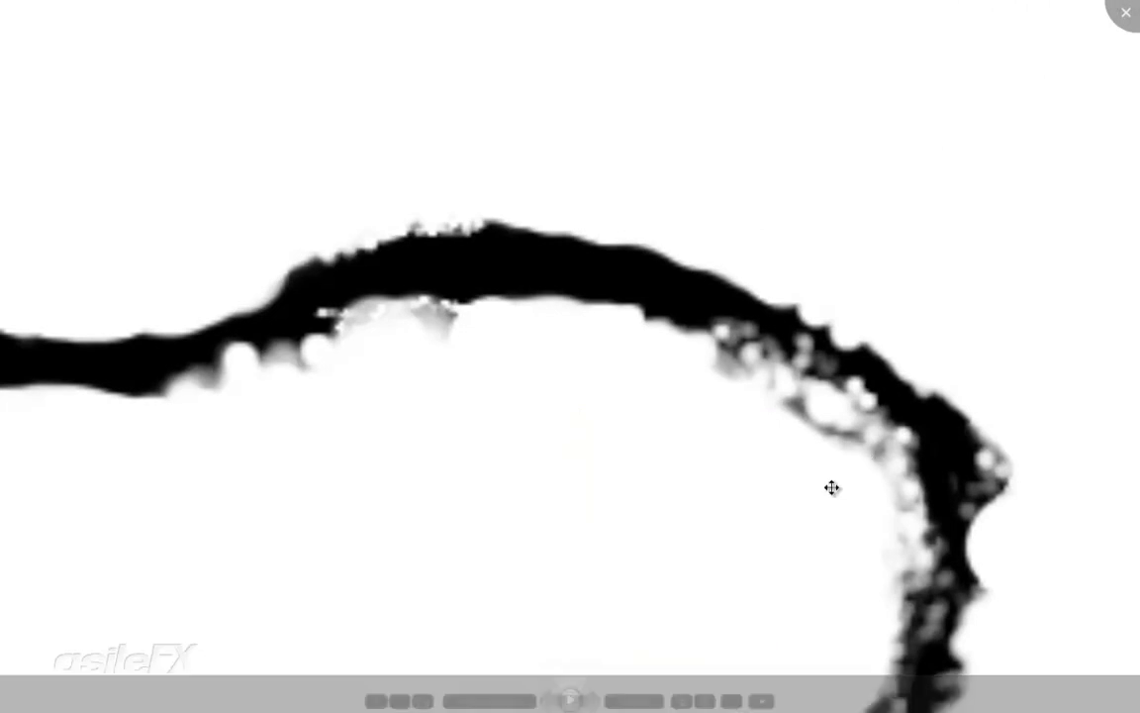
drag(833, 486, 837, 412)
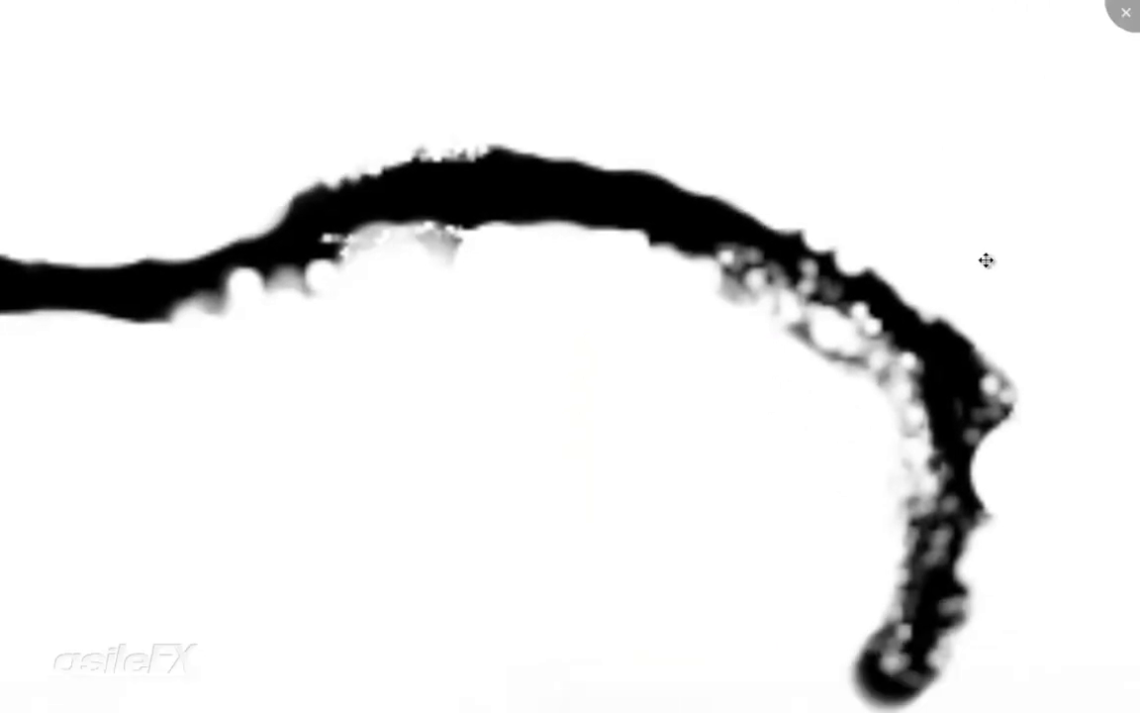
Close the image viewer and review the link options of the DirtPath.bmp texture map
click(1109, 18)
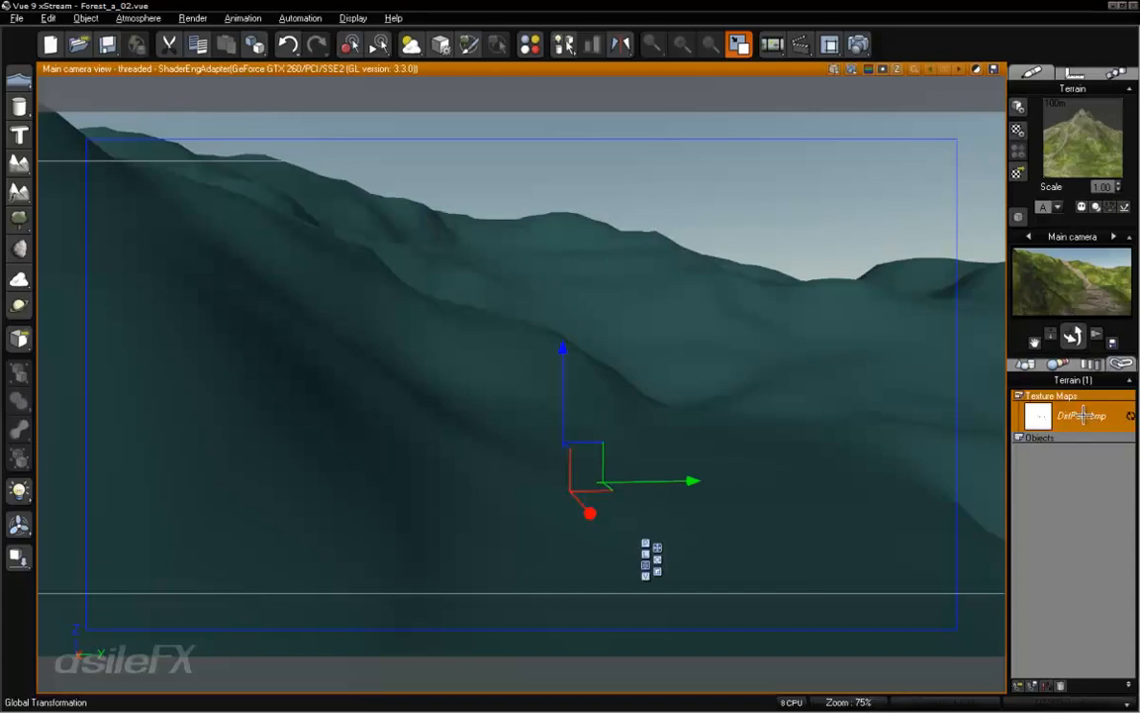
right_click(1086, 414)
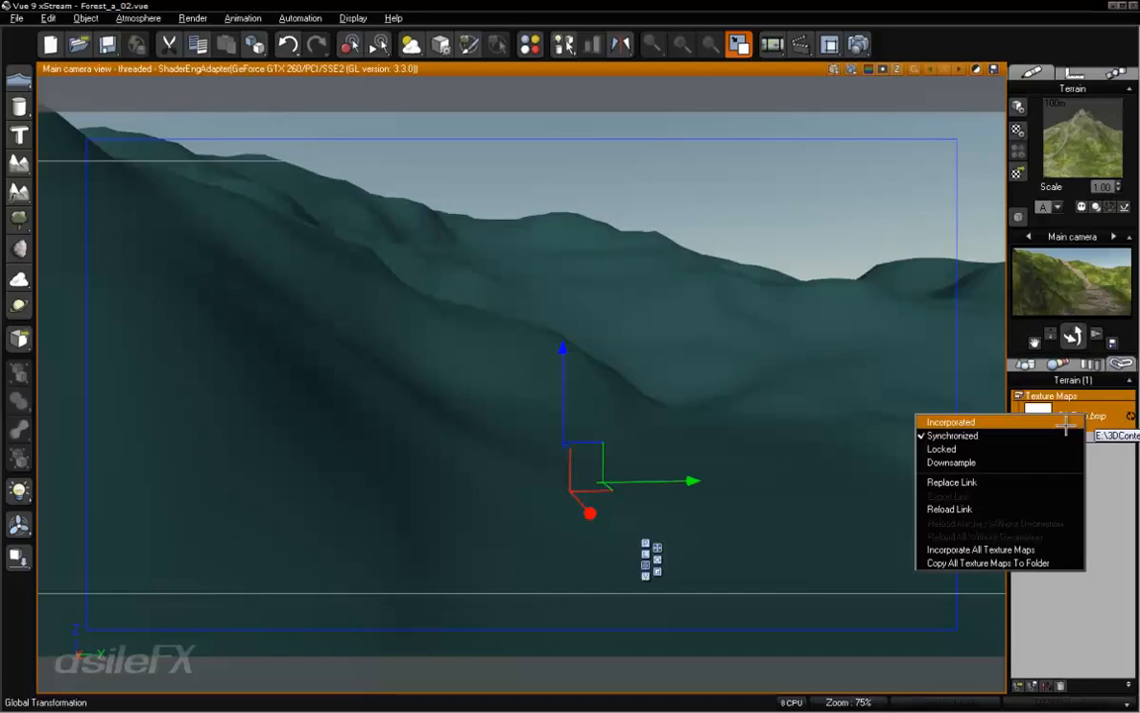
click(1011, 434)
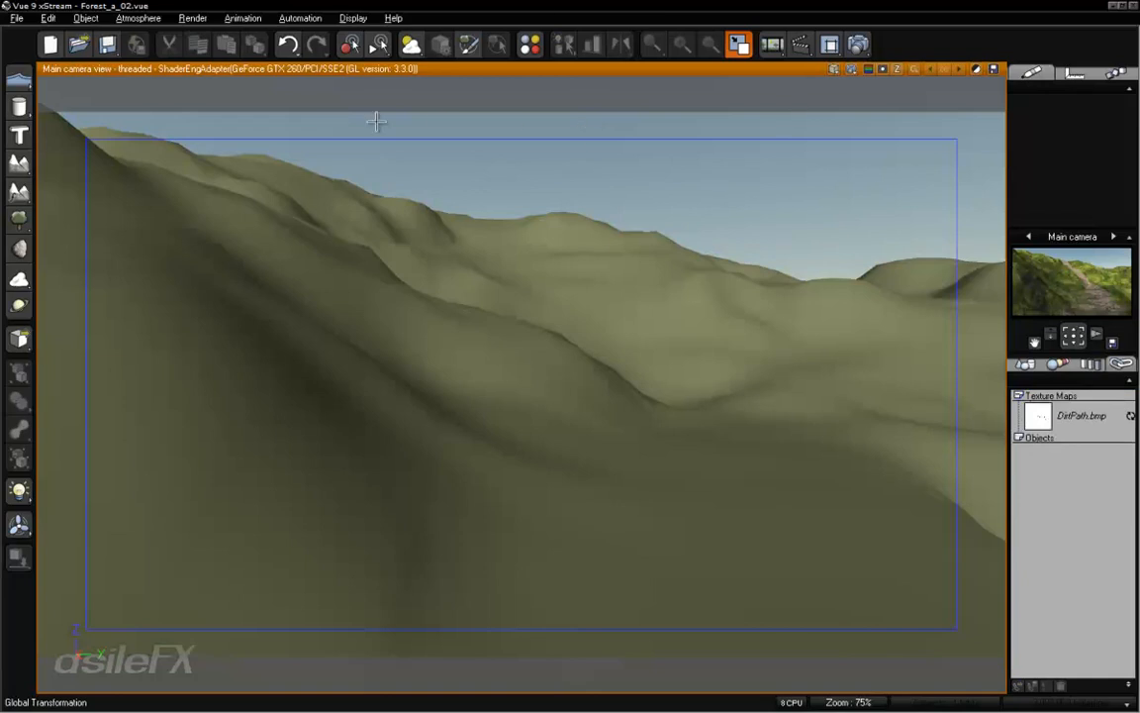
Save the scene as a new Vue scene file named Forest_a_03 in the Forest_Captured folder
click(15, 18)
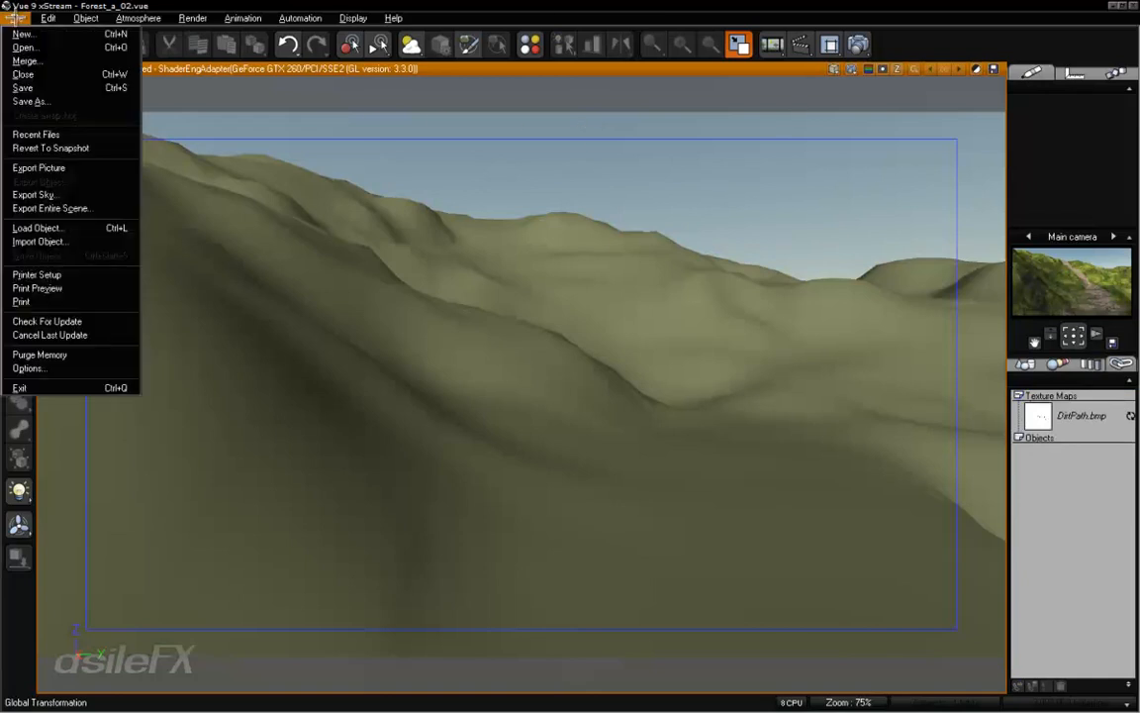
click(71, 99)
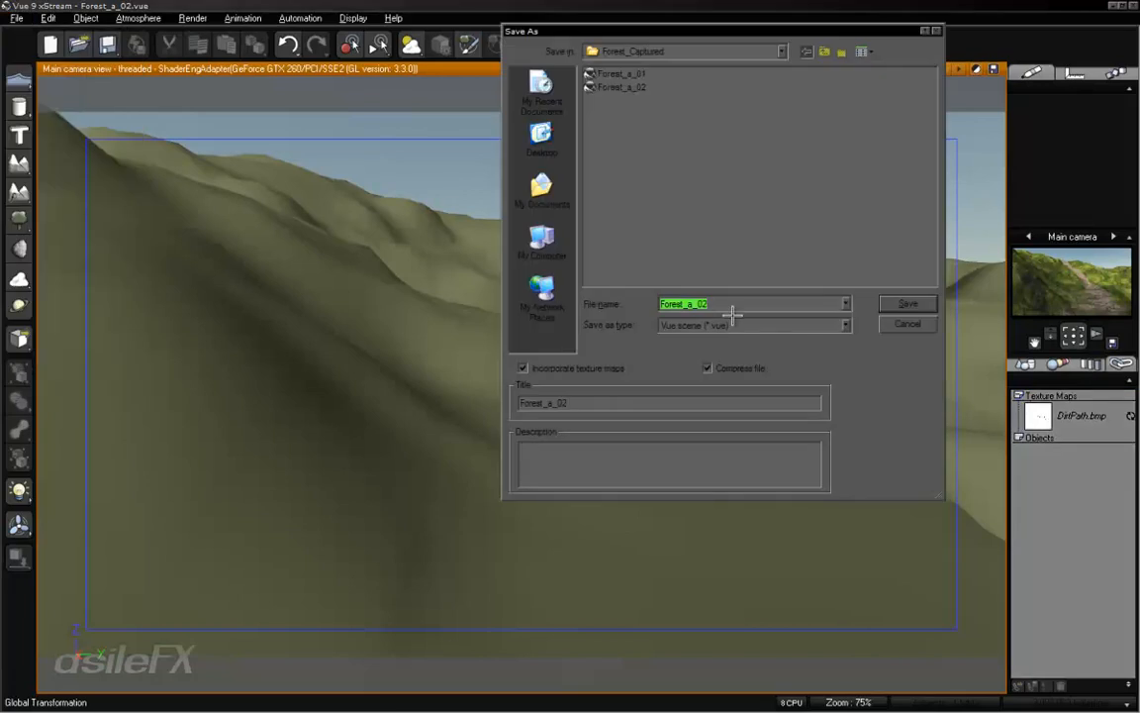
click(732, 314)
key(BackSpace)
text(3)
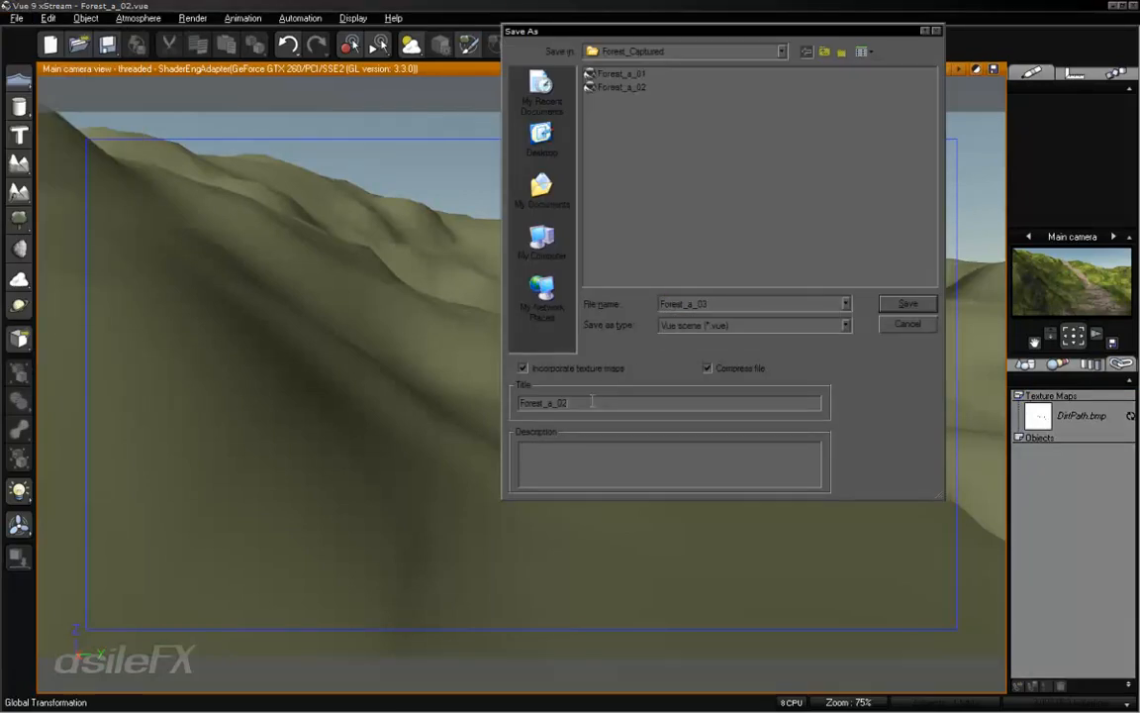
click(523, 367)
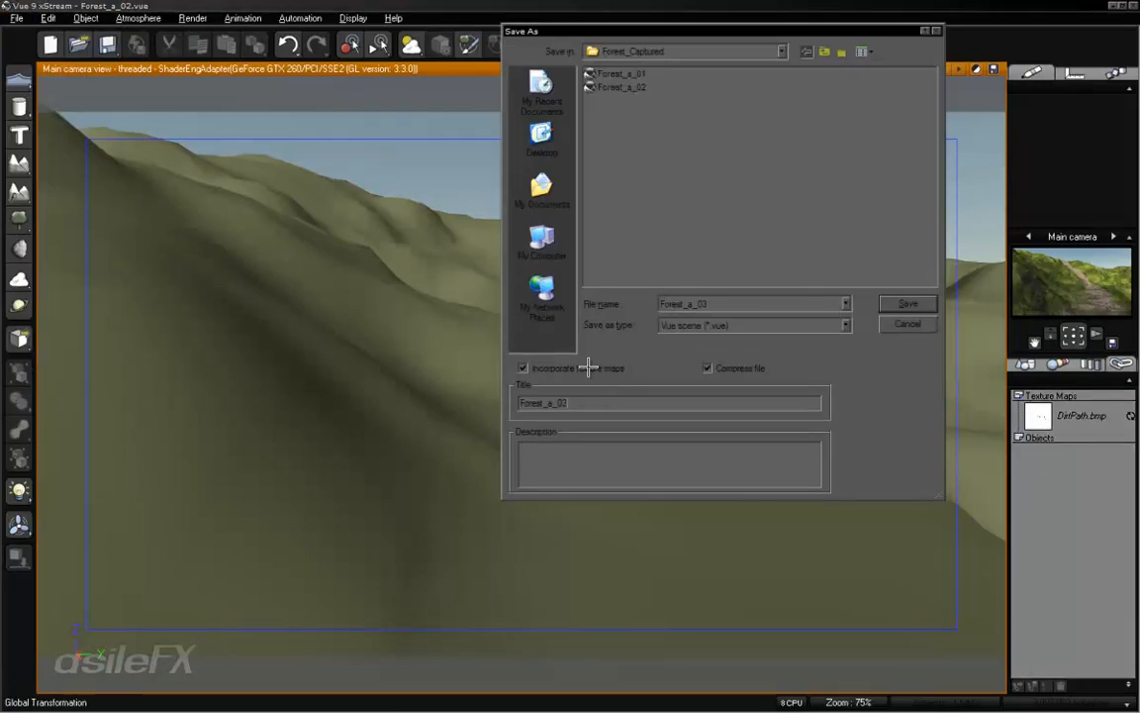
click(904, 302)
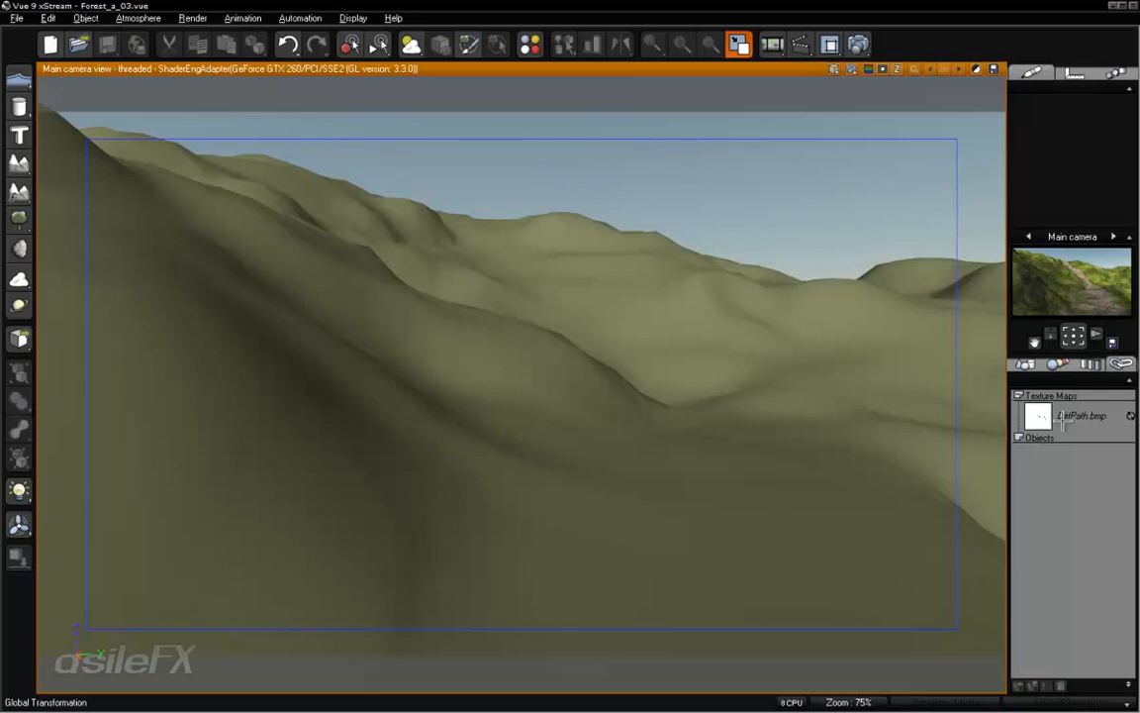
Open the Terrain object's material and add a Grey Rock layer from the Rocks collection above the Dirt layer
click(1024, 365)
click(1063, 441)
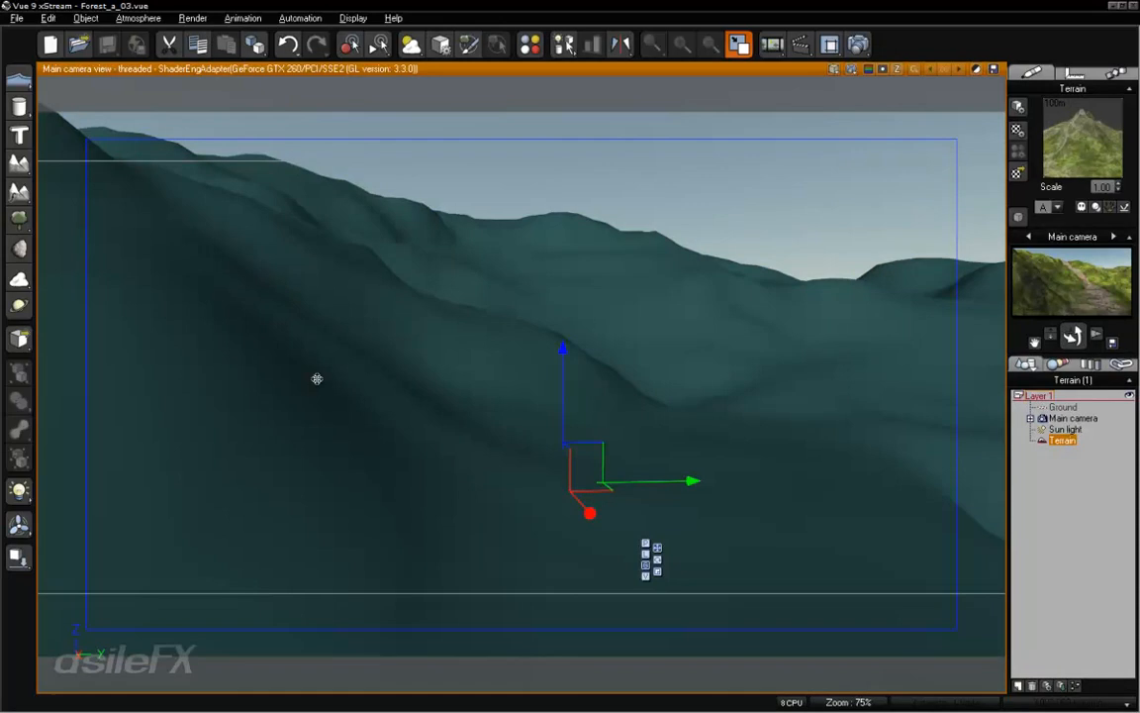
right_click(1037, 131)
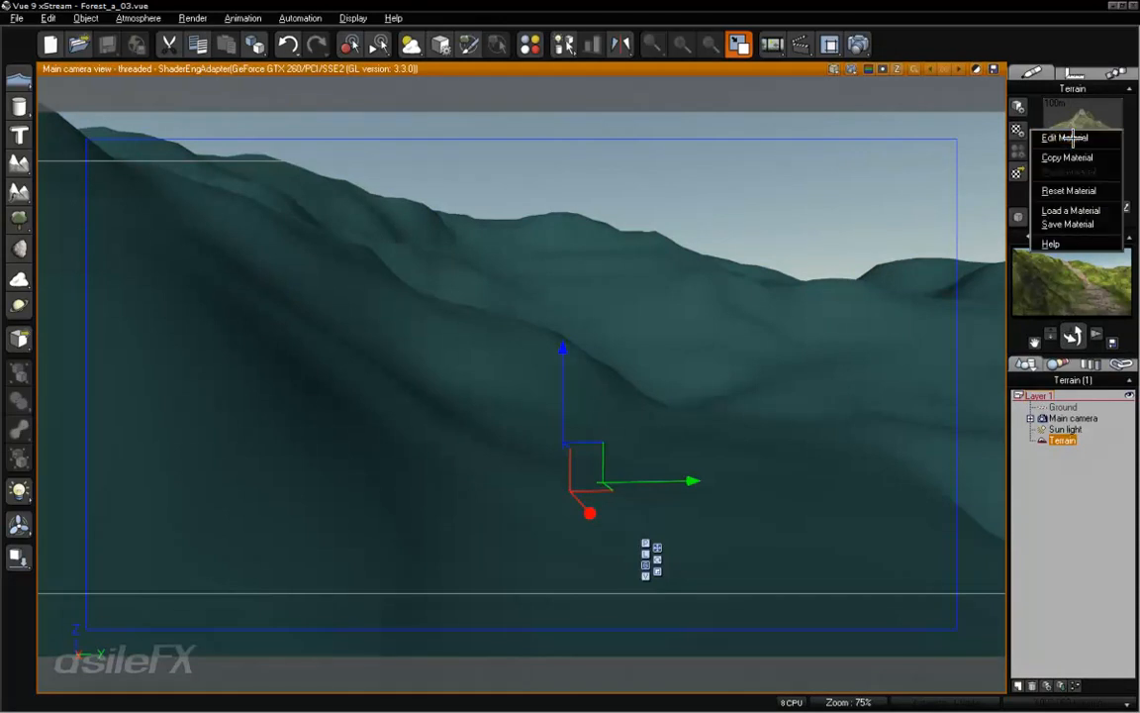
click(1065, 138)
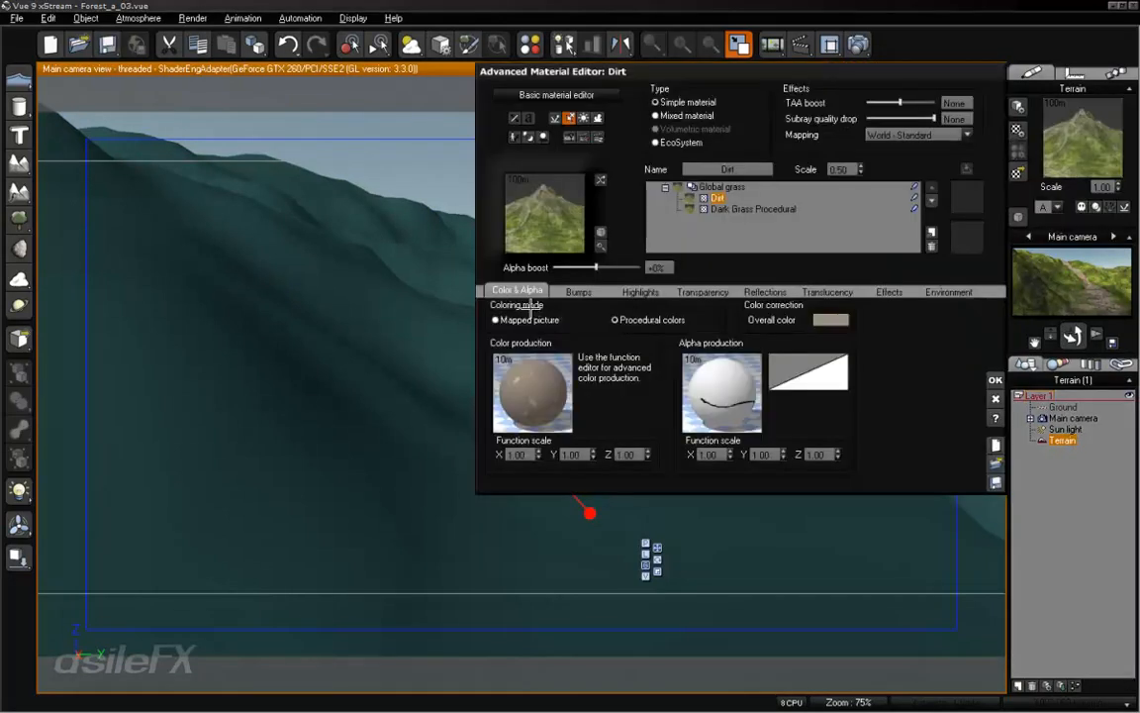
click(930, 235)
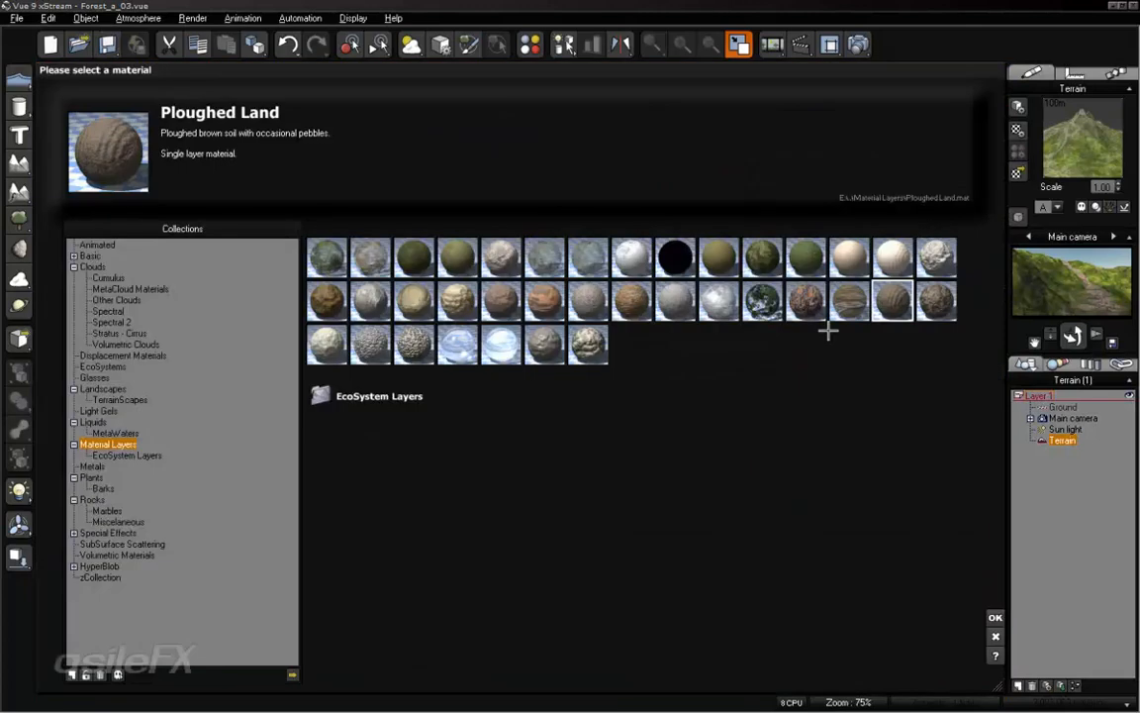
click(91, 499)
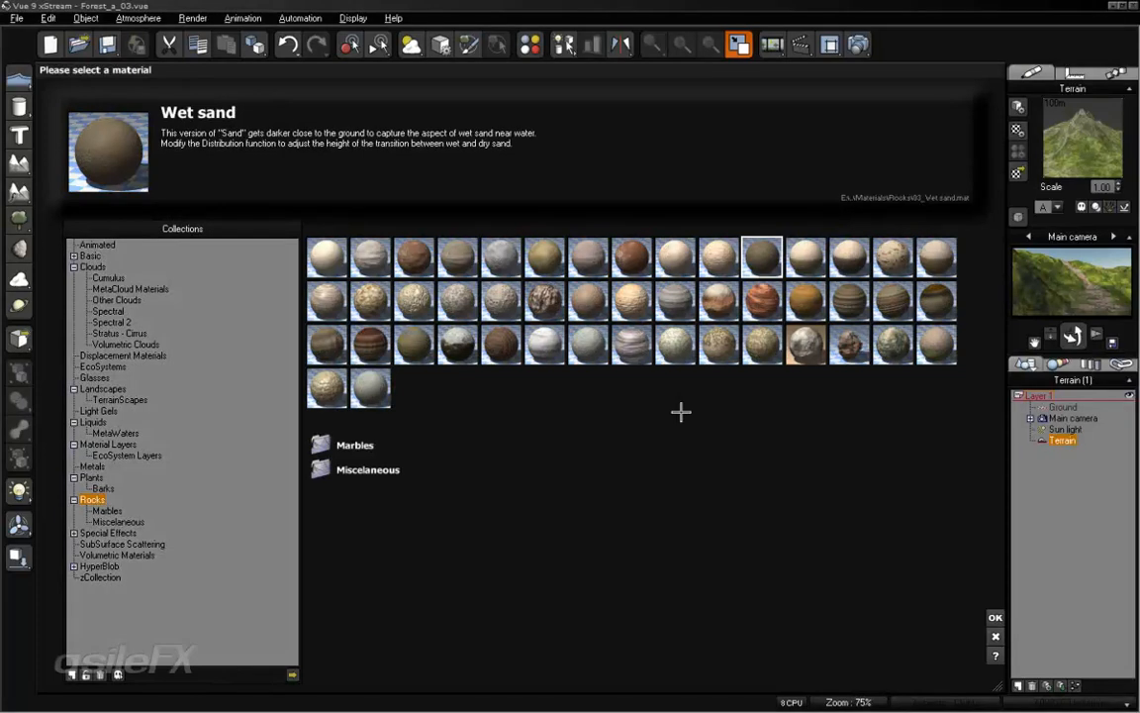
click(450, 266)
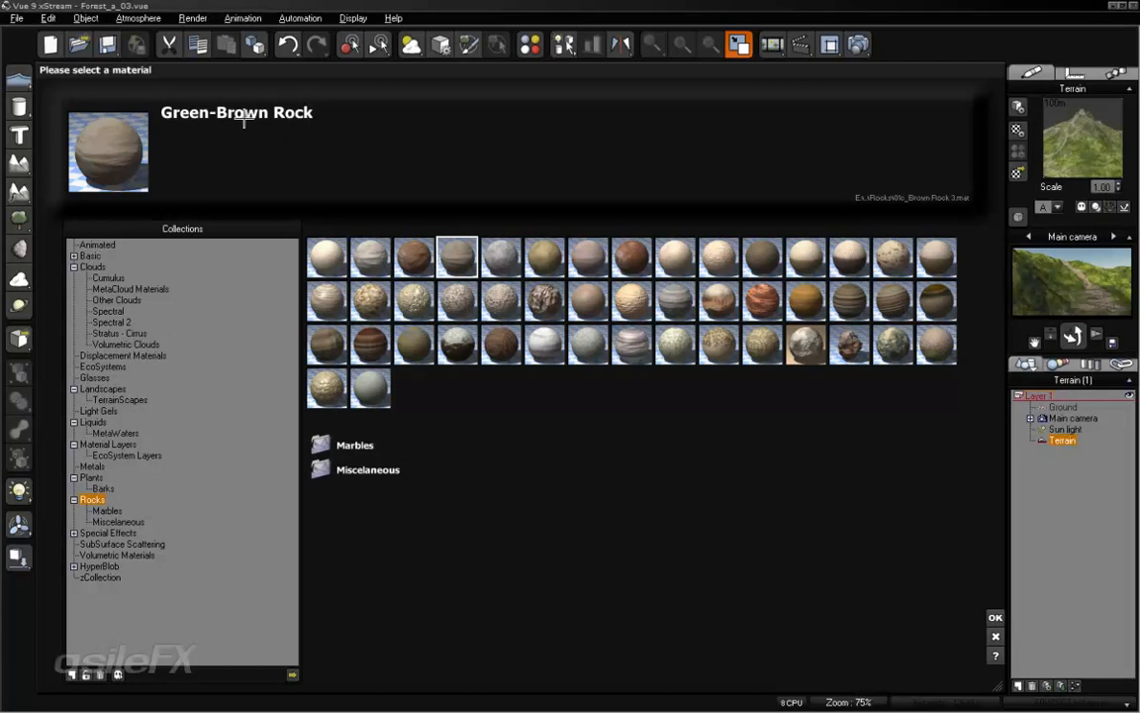
click(501, 257)
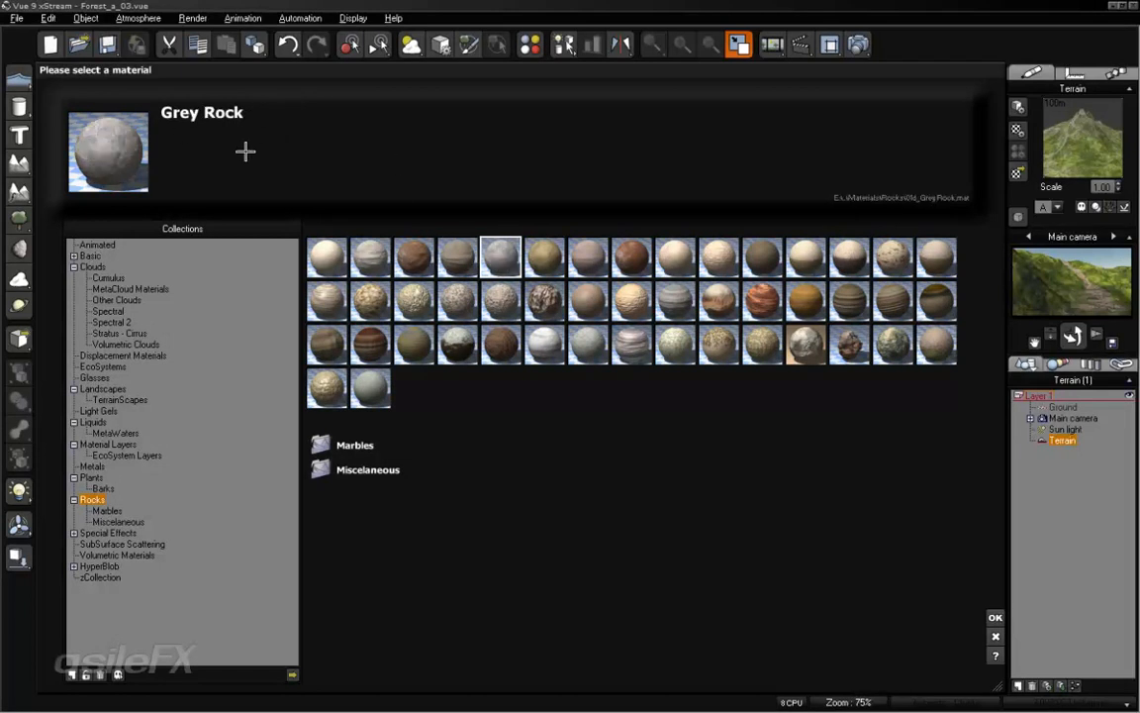
click(996, 617)
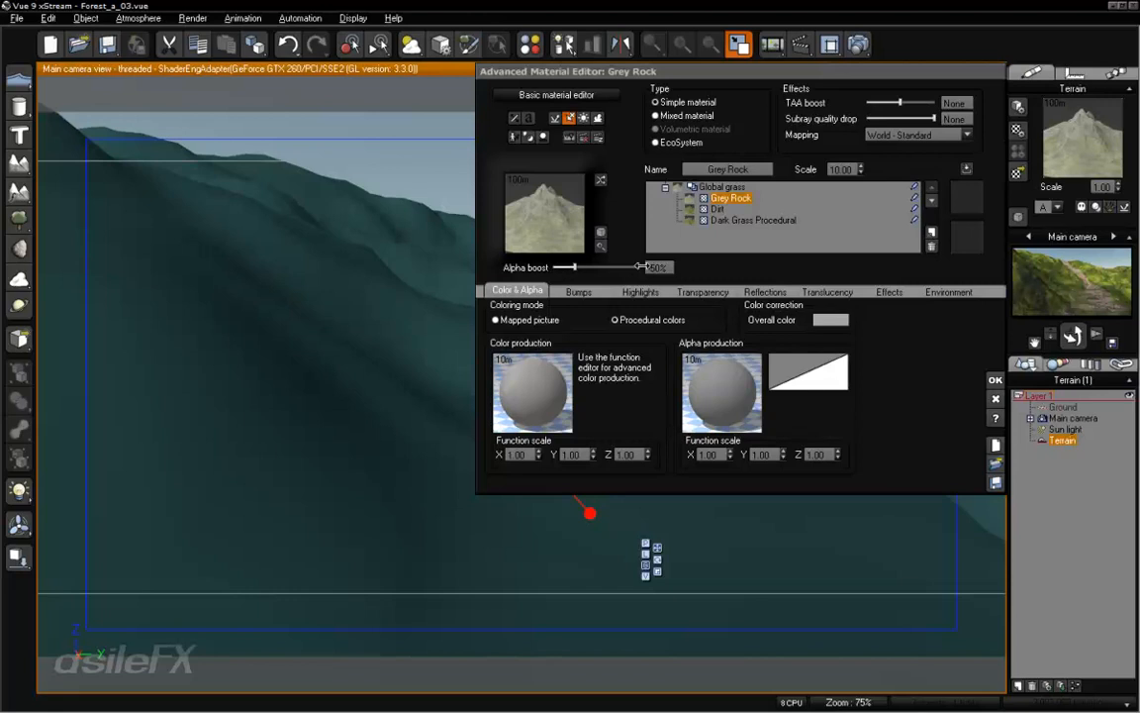
Set the Grey Rock layer's alpha boost to 0%
click(663, 267)
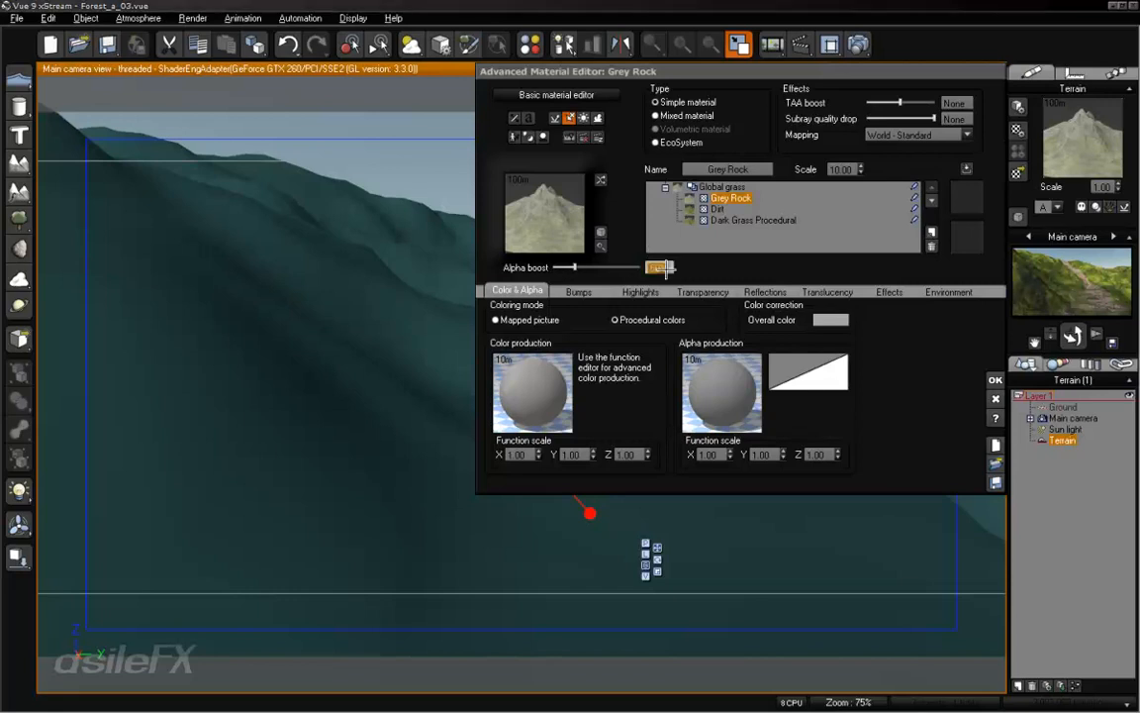
text(0)
key(Return)
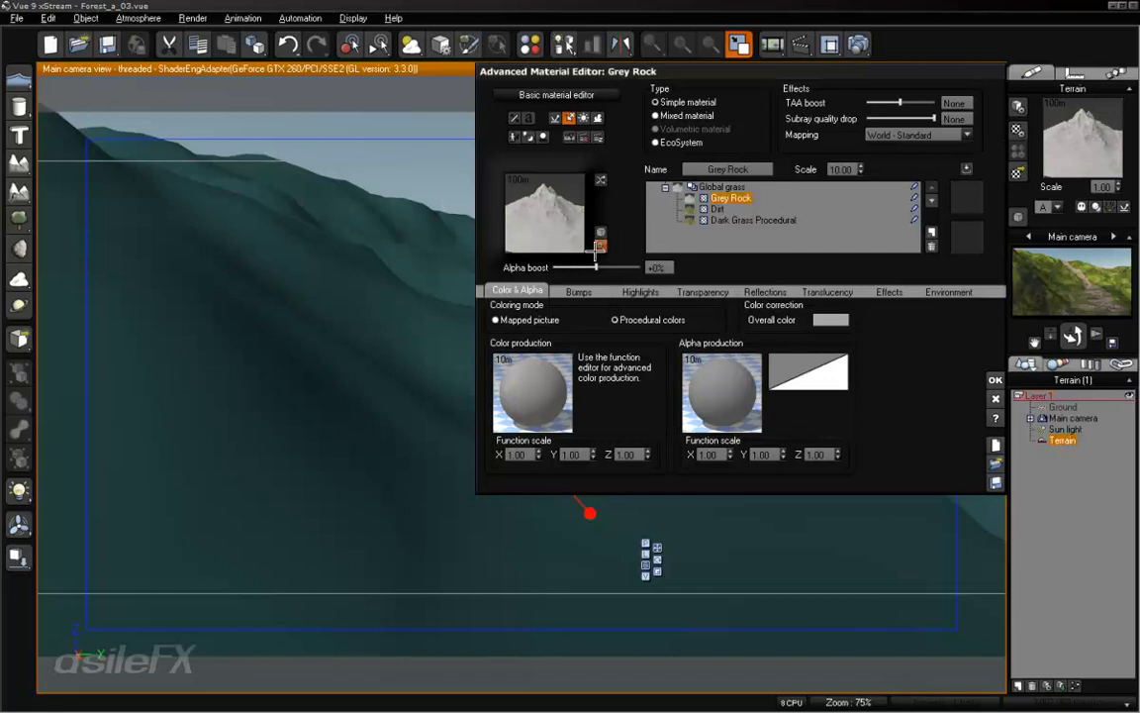
Compare the Grey Rock layer in an enlarged material preview at alpha boosts of -50% and 0%, ending on 0%
double_click(544, 212)
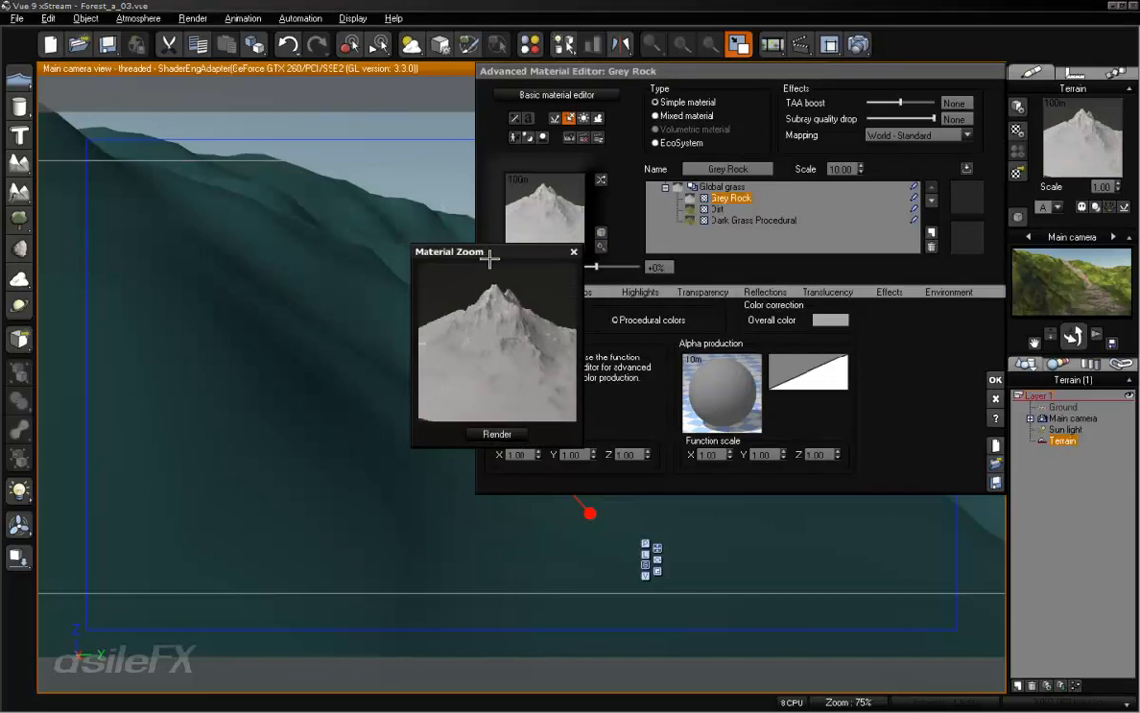
click(666, 268)
text(-50)
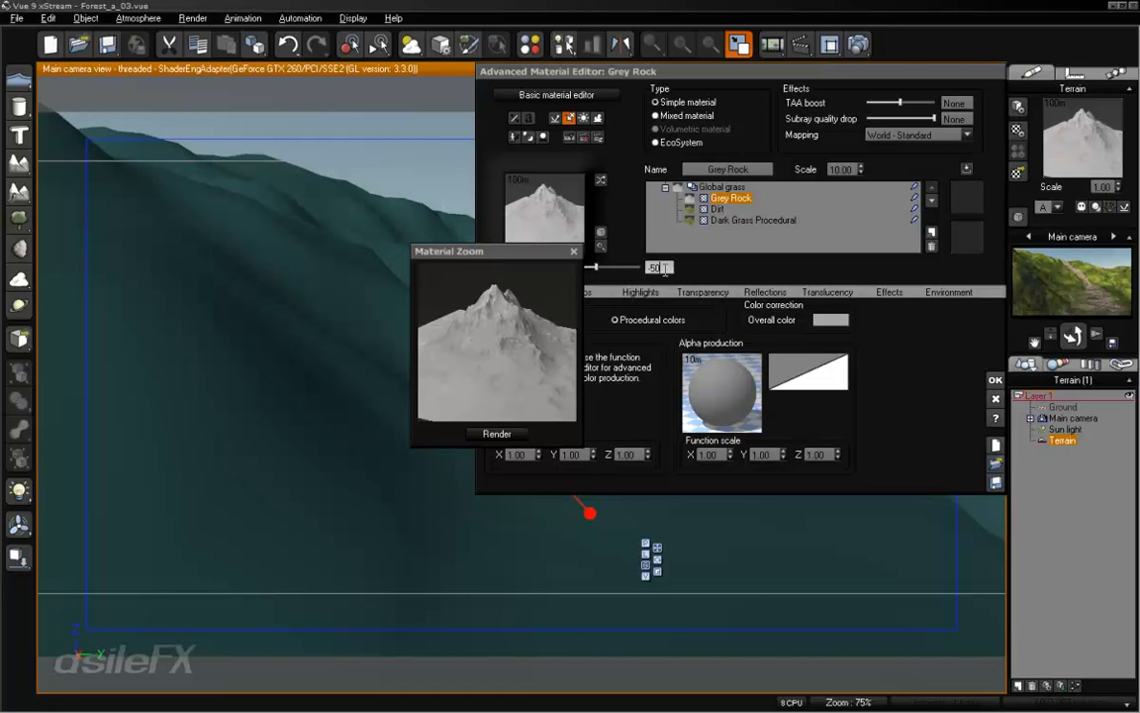
key(Return)
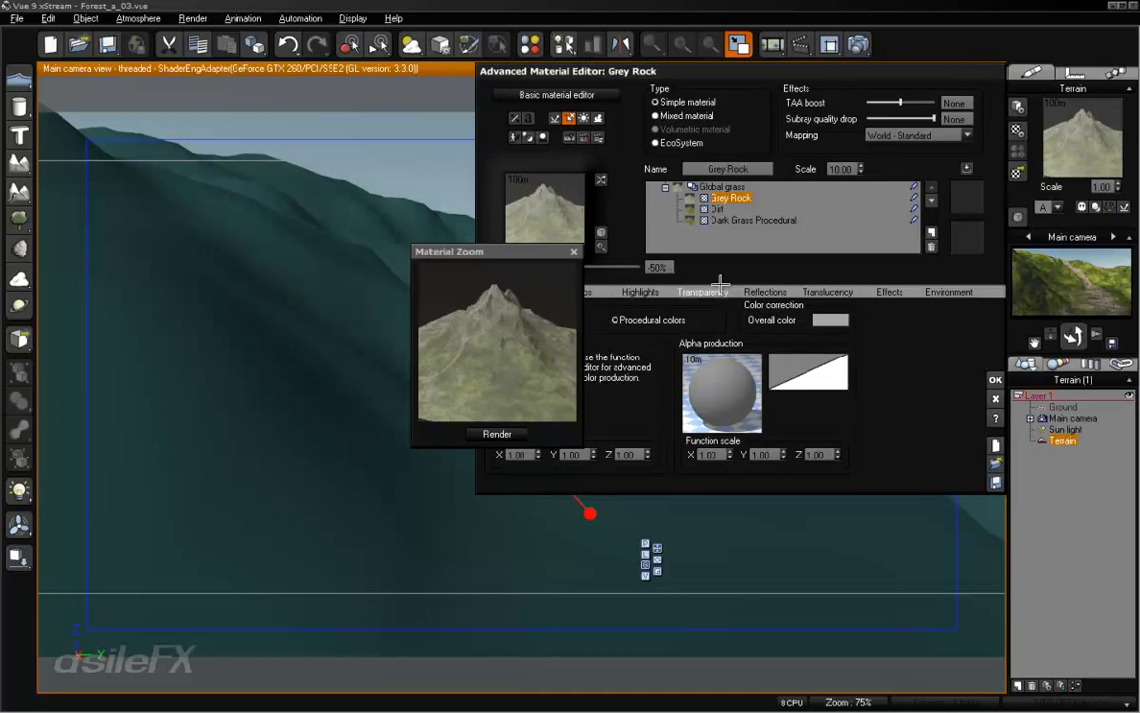
click(663, 267)
text(0)
key(Return)
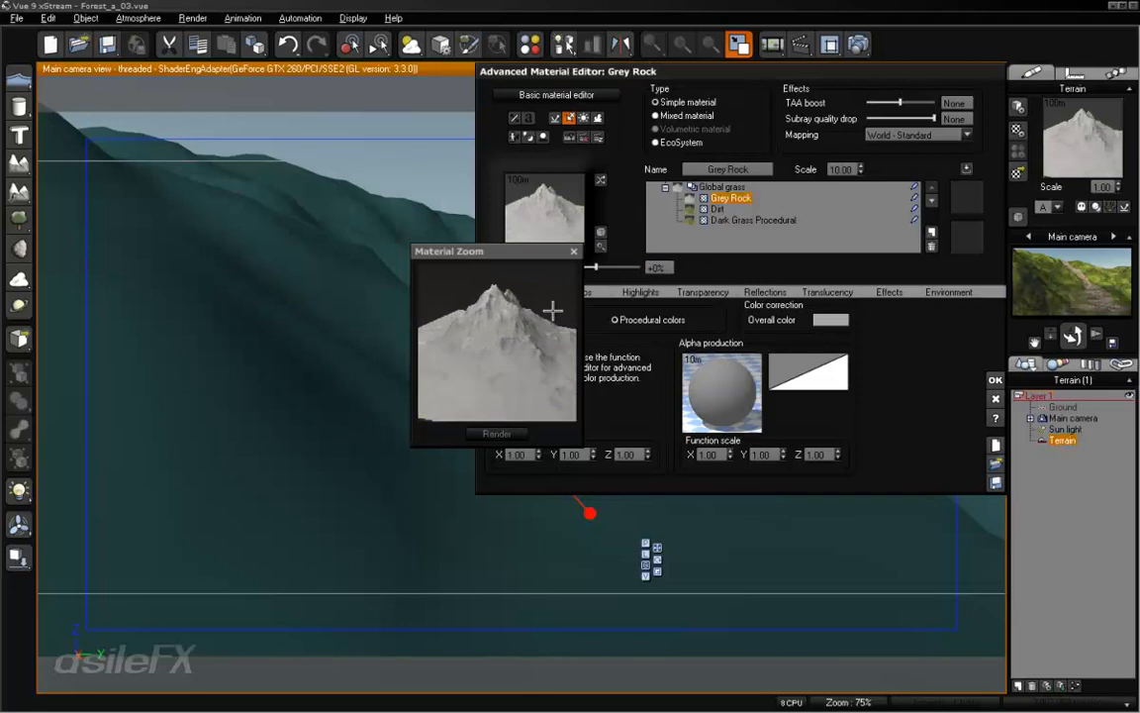
click(573, 251)
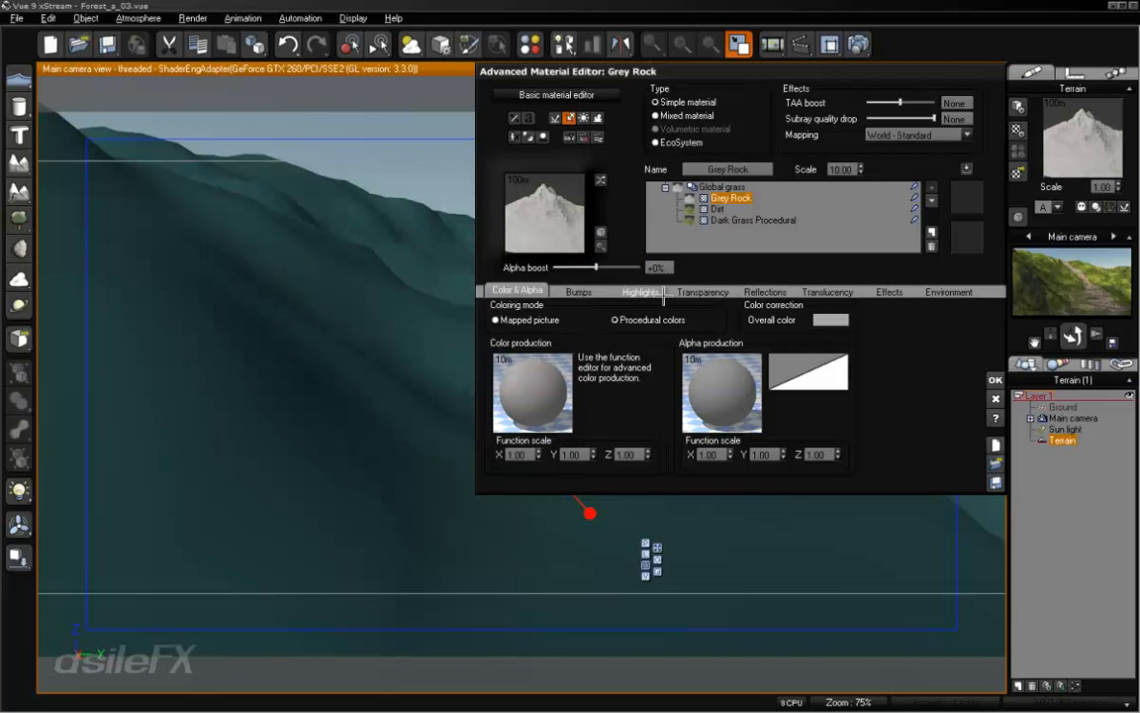
Constrain the Grey Rock layer's slope range to between about 54° and 90° in its environment settings
click(952, 291)
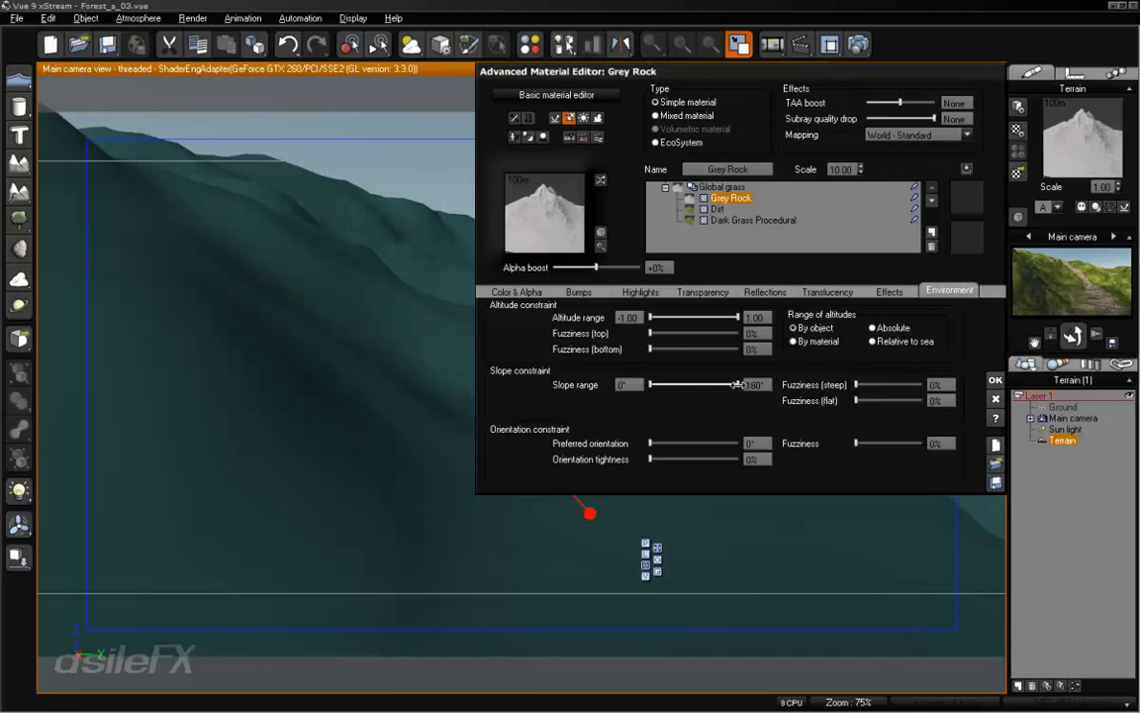
click(626, 384)
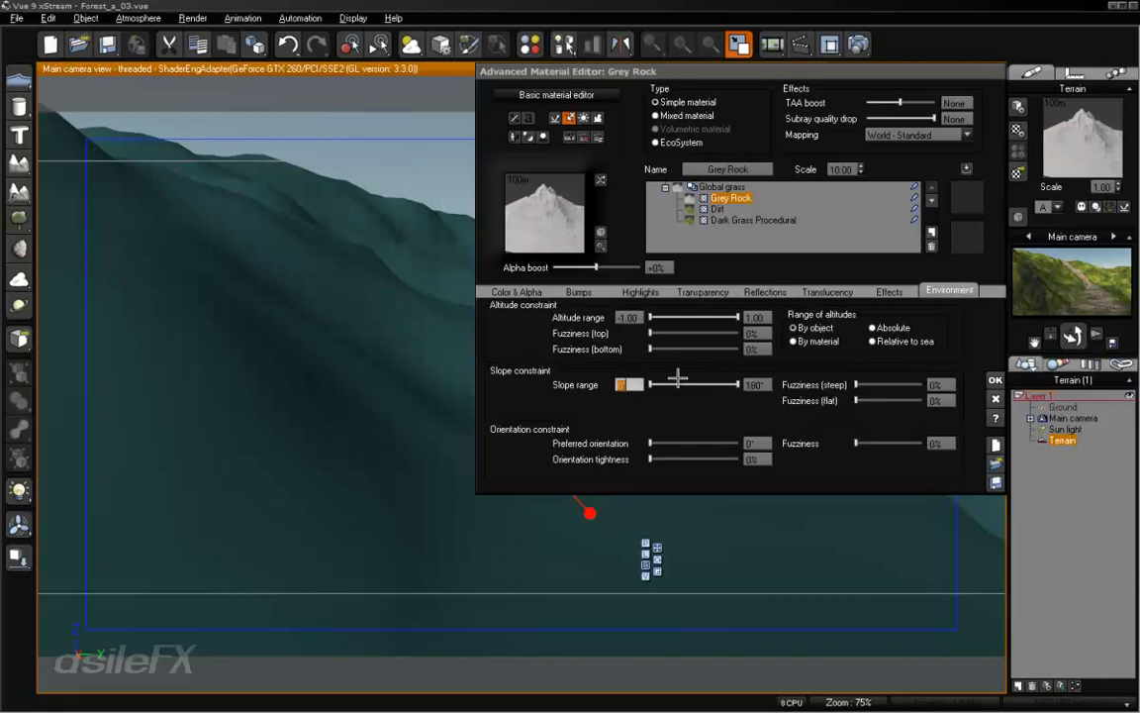
click(758, 384)
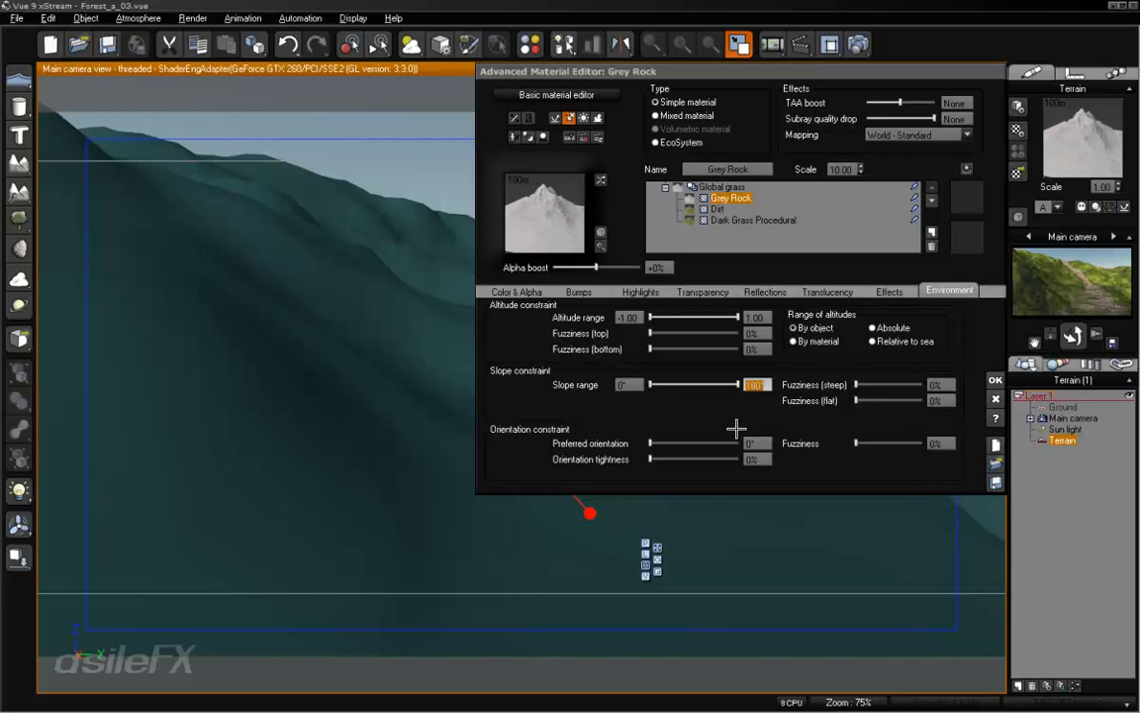
text(90)
key(Return)
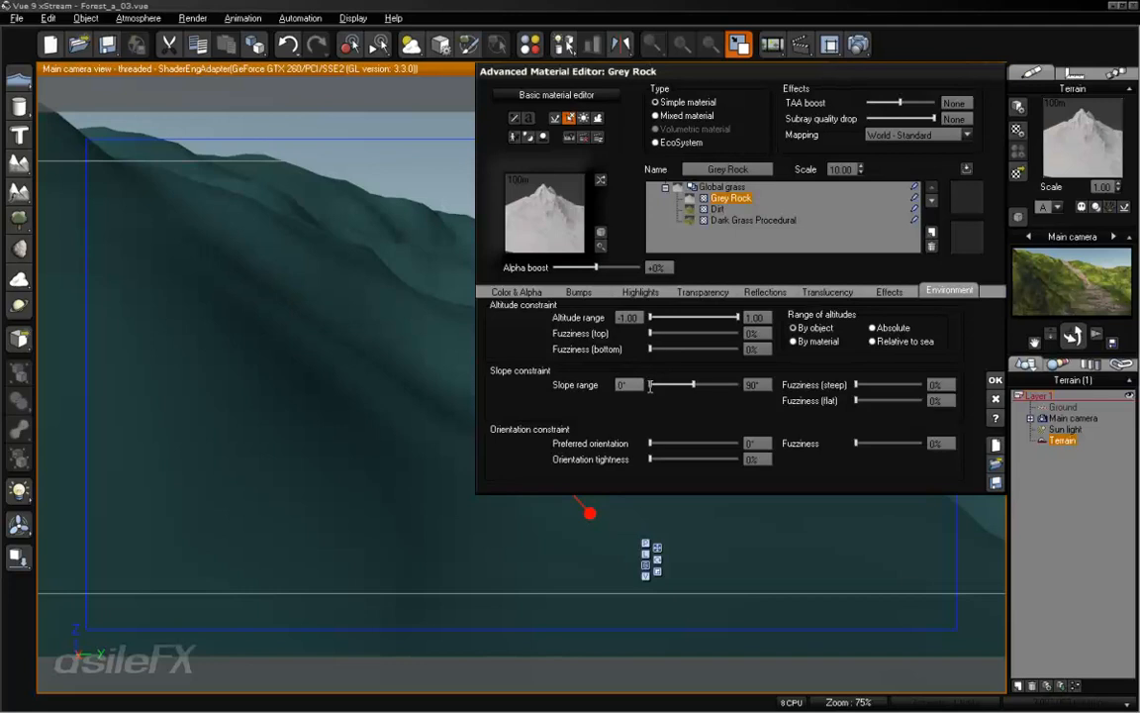
drag(657, 385, 680, 382)
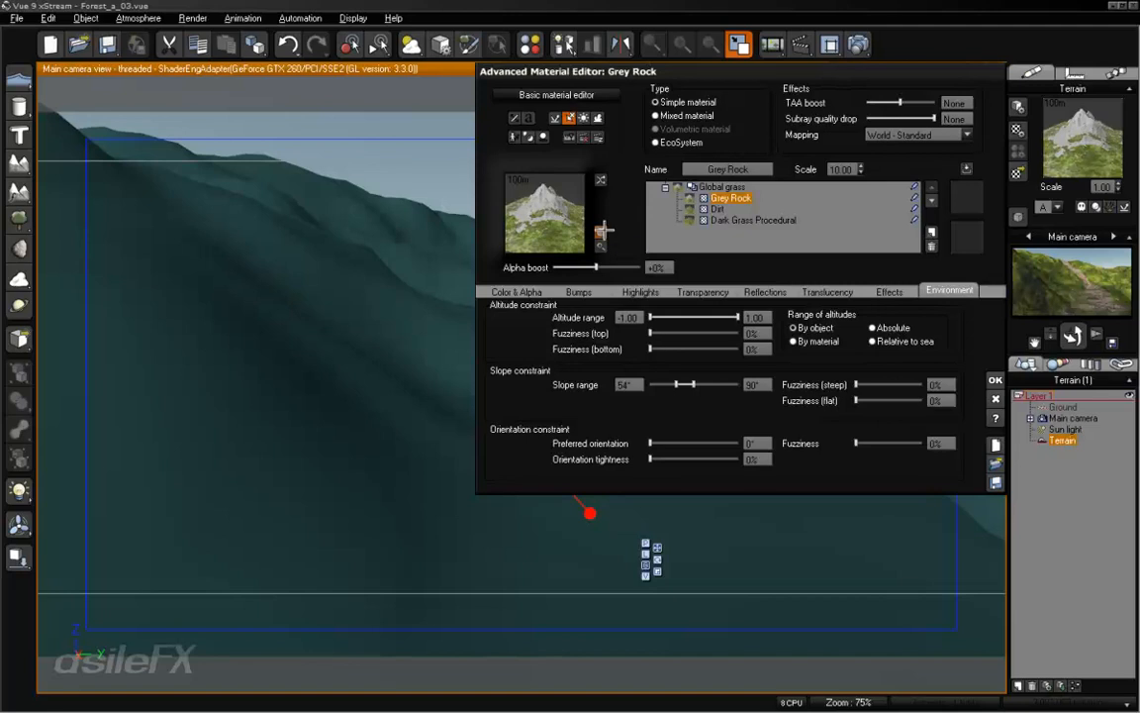
Review the material preview's display object and object size options without changing them
click(601, 231)
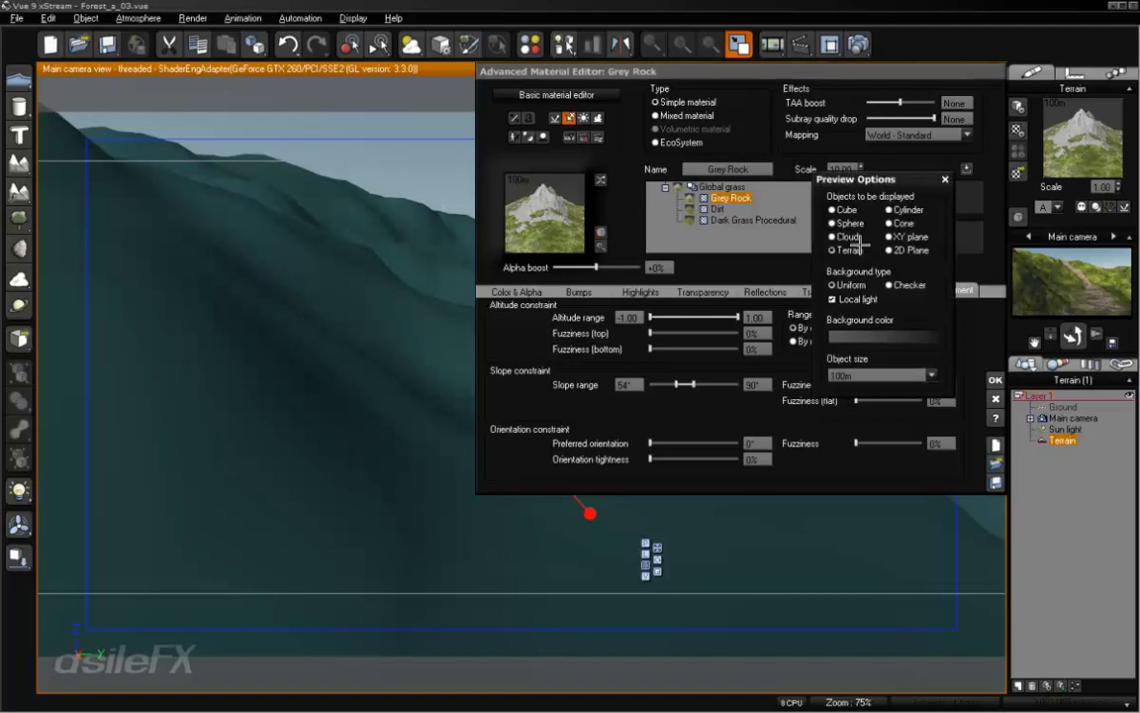
click(930, 376)
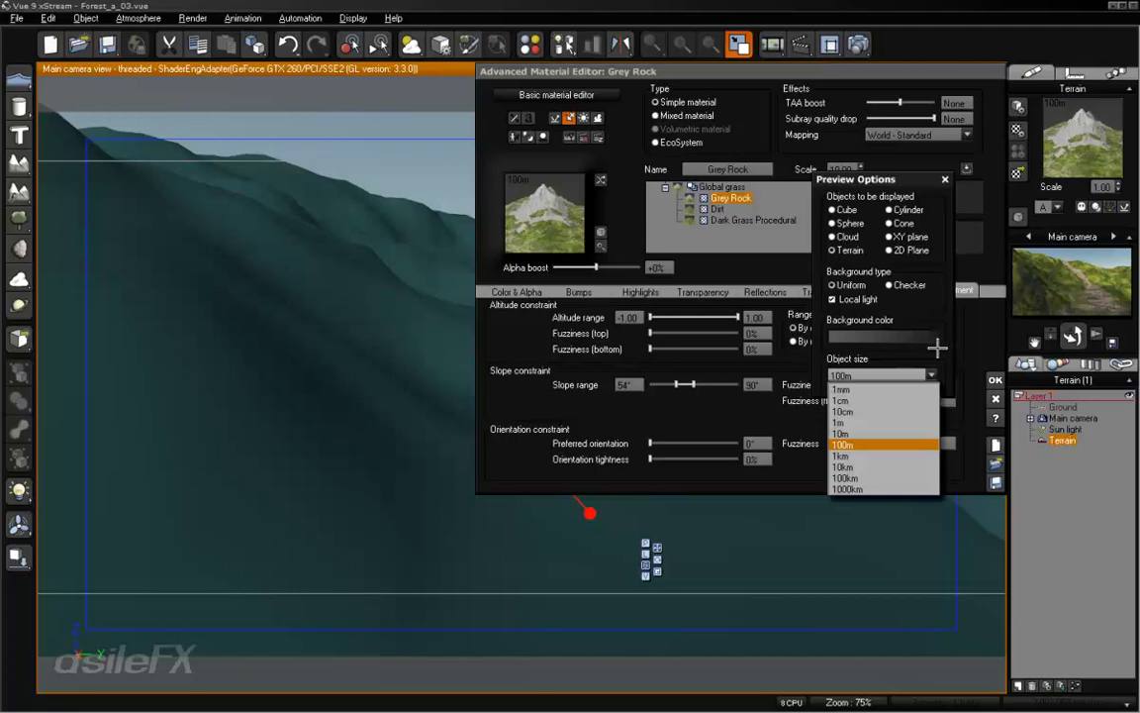
click(940, 348)
click(945, 179)
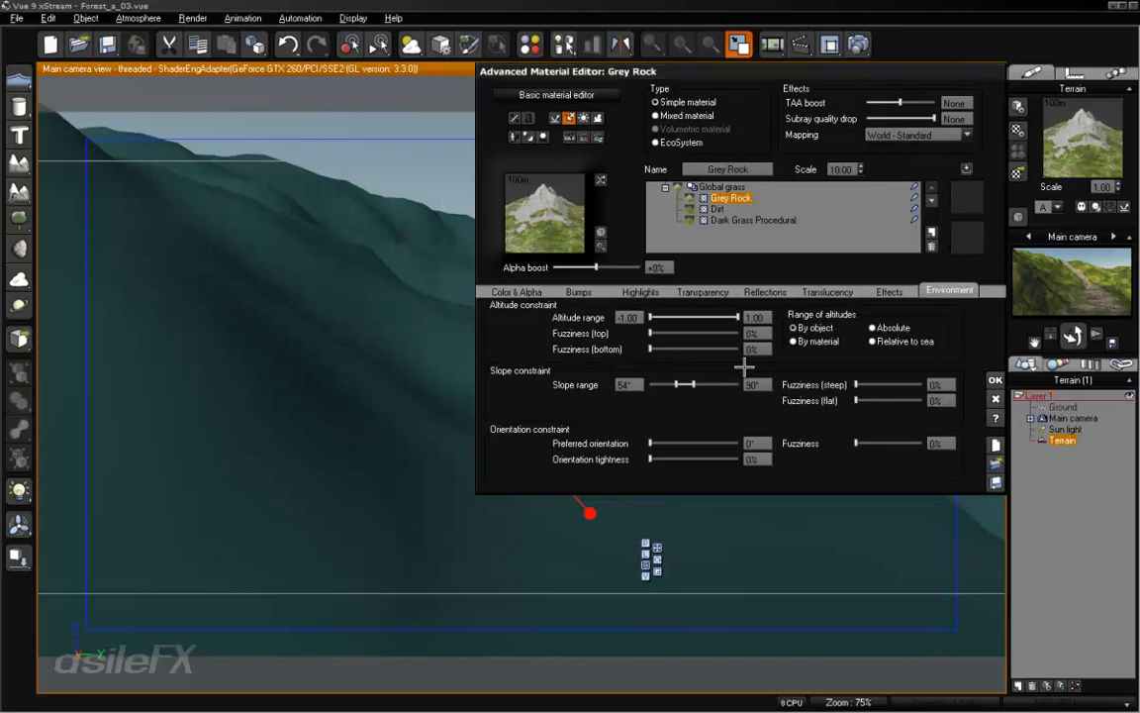
Set the Grey Rock layer's minimum slope to 55° and its steep slope fuzziness to 2%
double_click(633, 385)
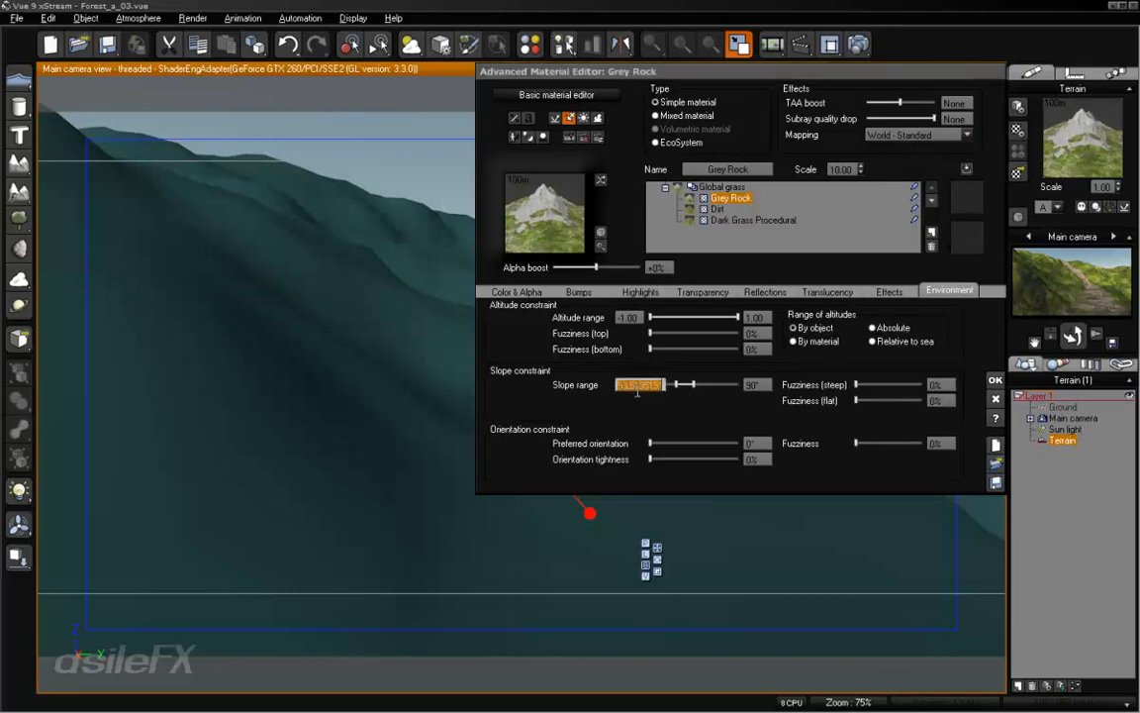
text(55)
key(Return)
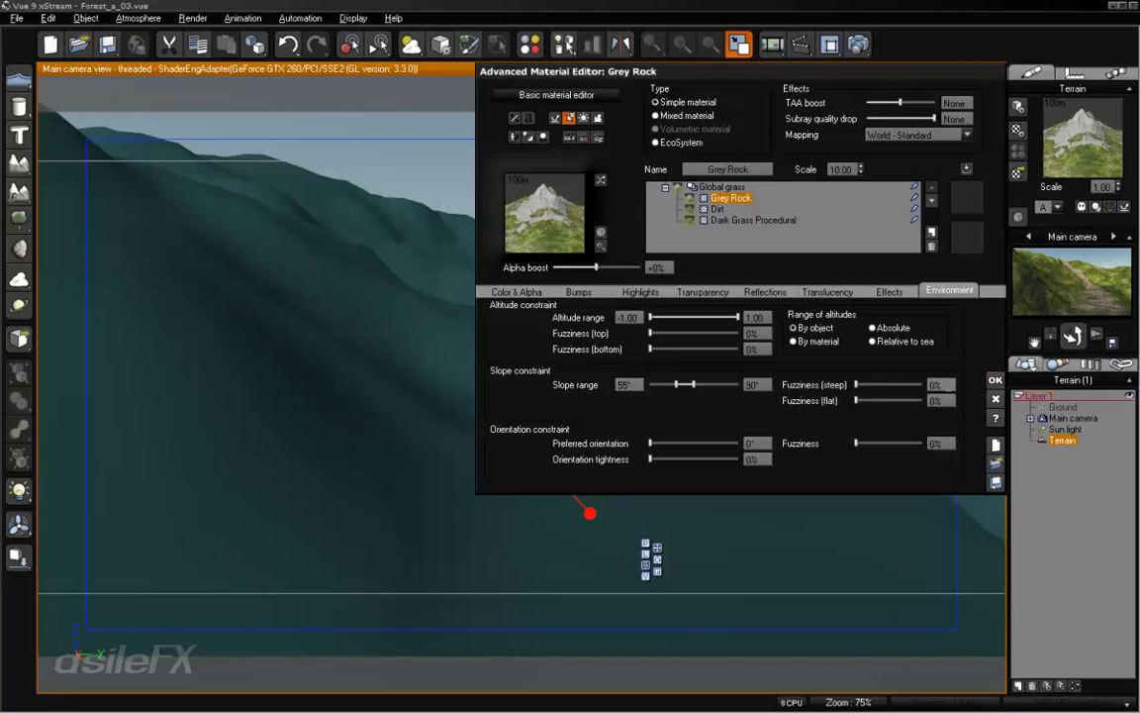
double_click(936, 385)
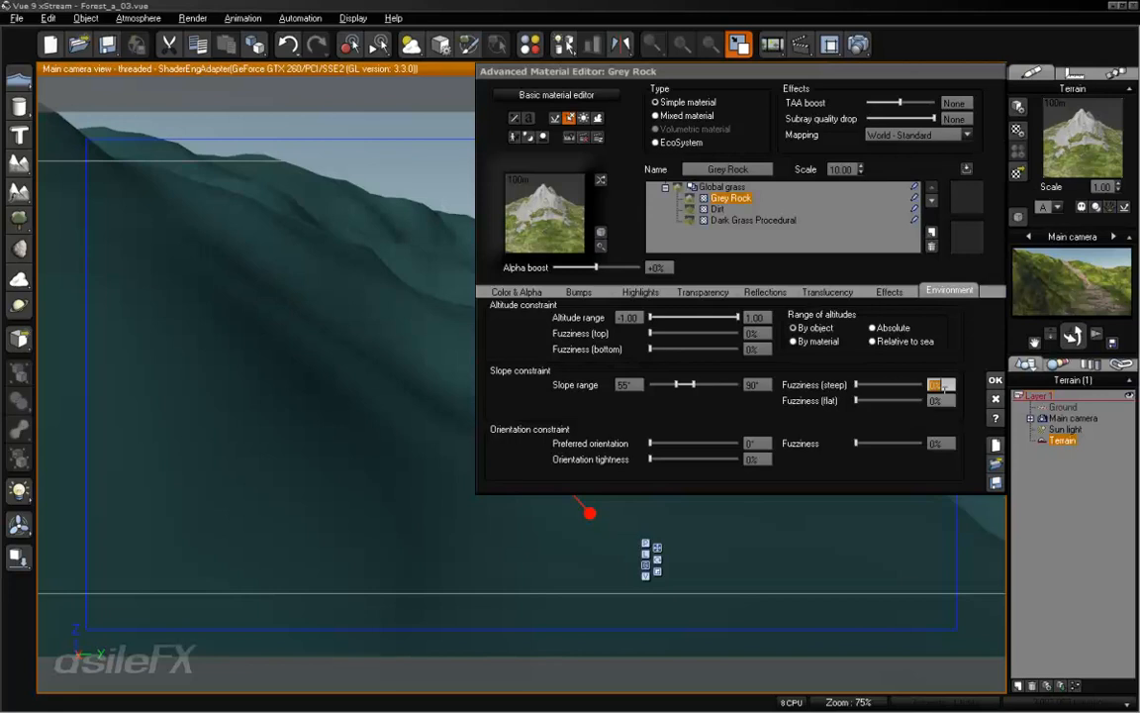
key(Tab)
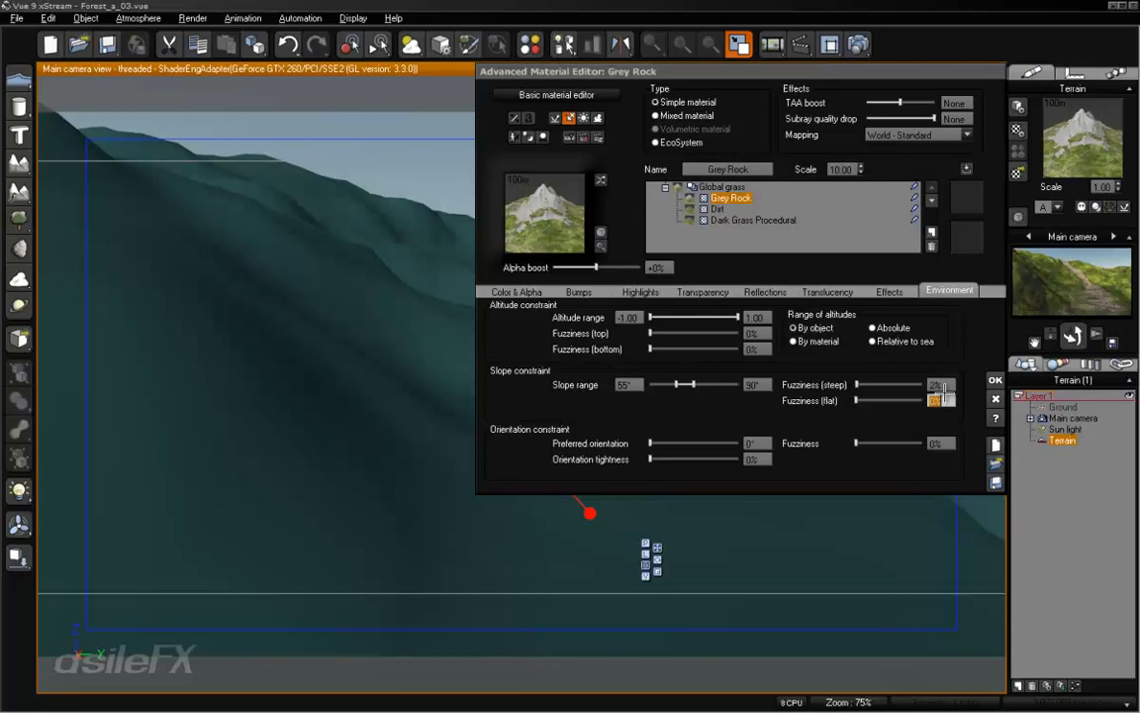
Set the Grey Rock layer's flat slope fuzziness to 2% and accept the material changes
key(Return)
click(998, 379)
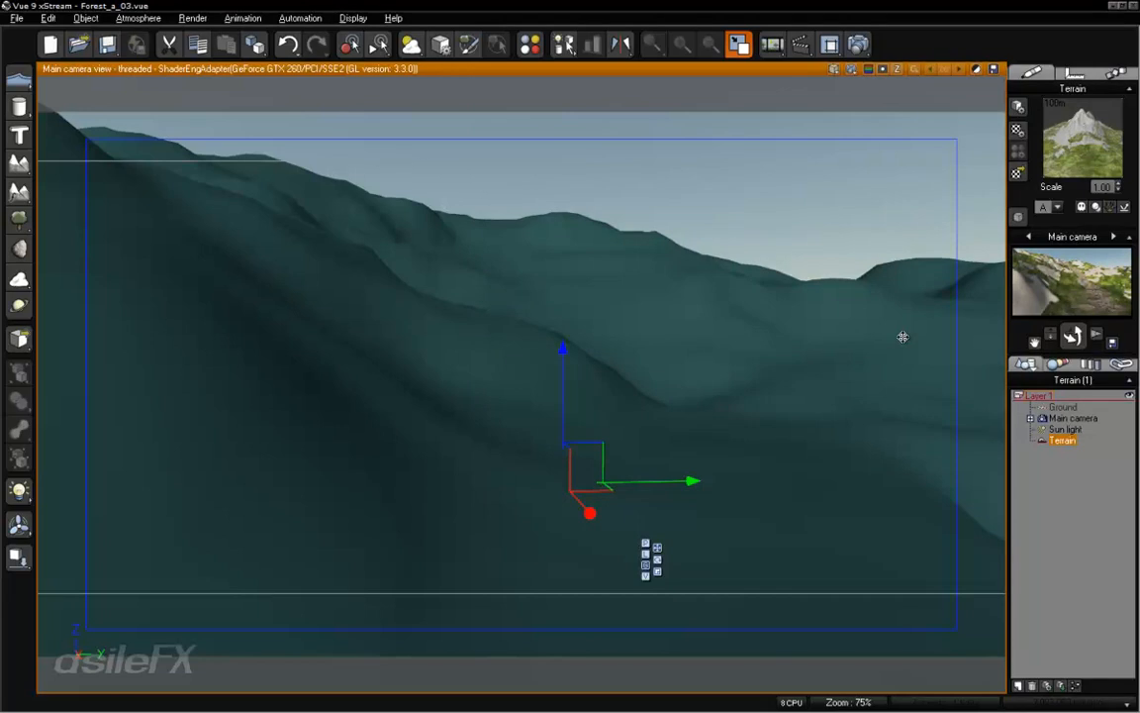
Reopen the terrain material for editing and set the Grey Rock layer's scale to 1, then 0.1
right_click(1079, 134)
click(1039, 136)
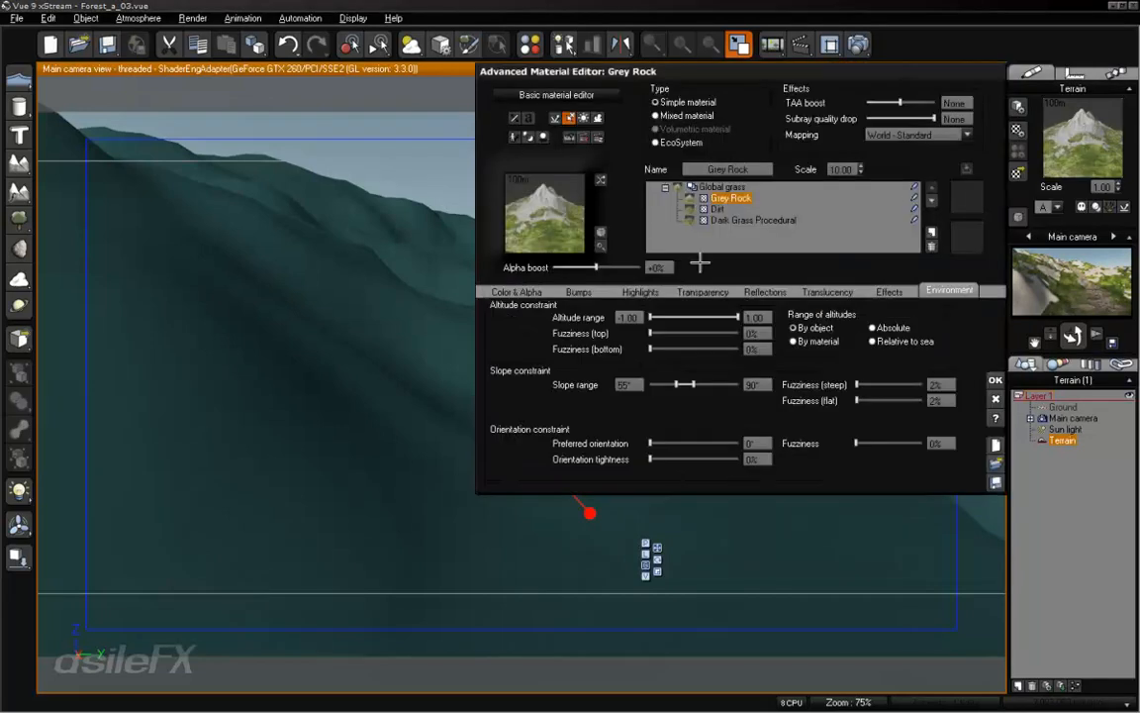
click(843, 169)
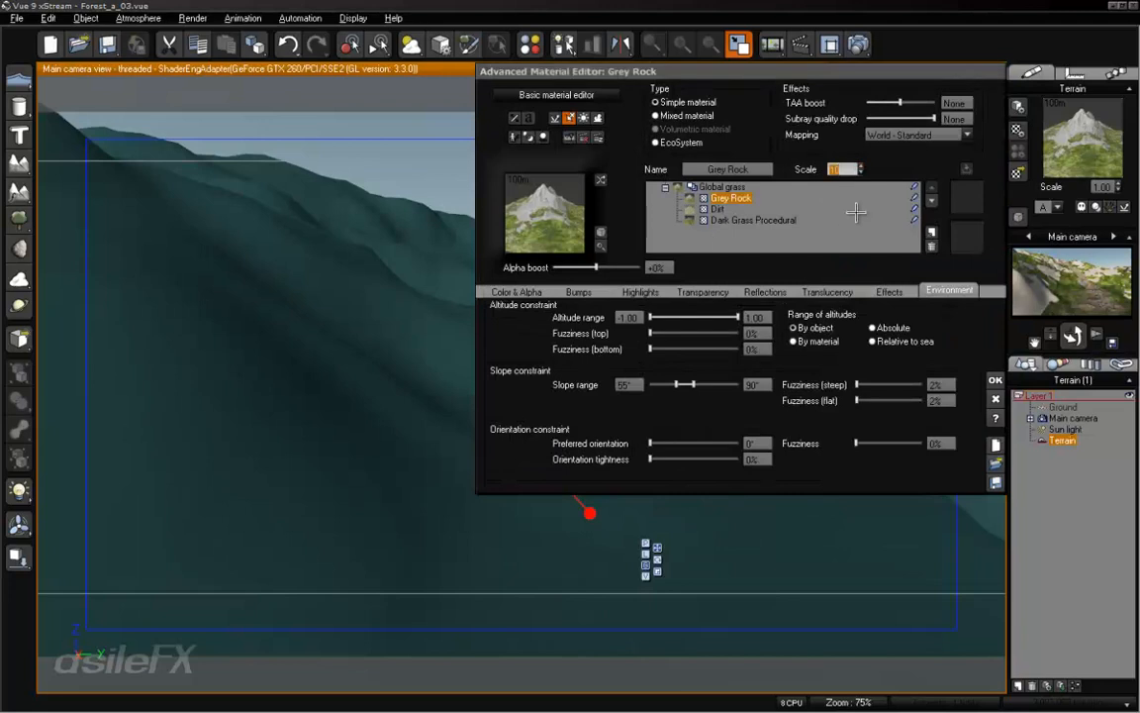
text(1)
key(Return)
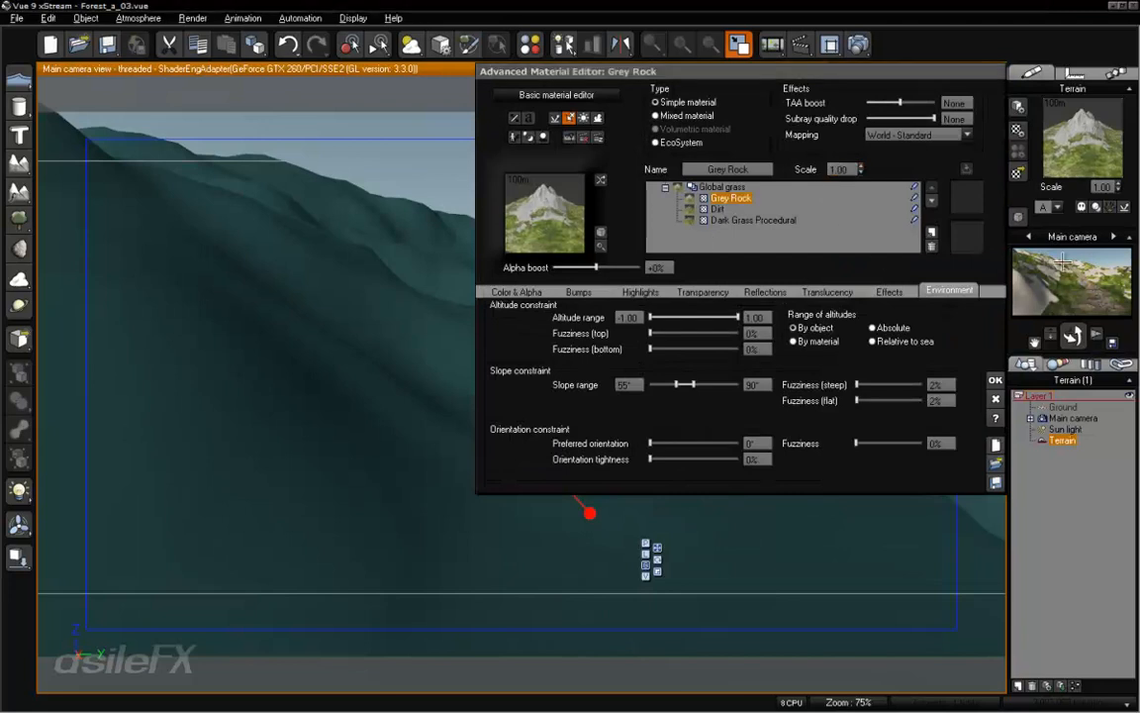
click(841, 169)
text(.1)
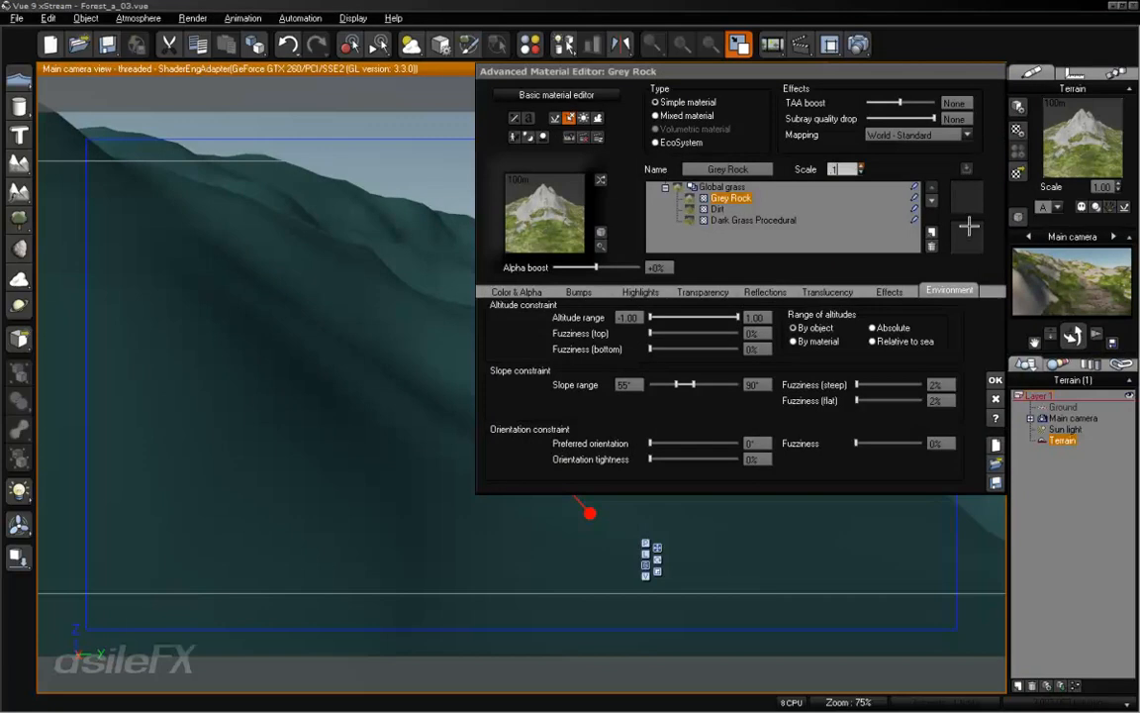
key(Return)
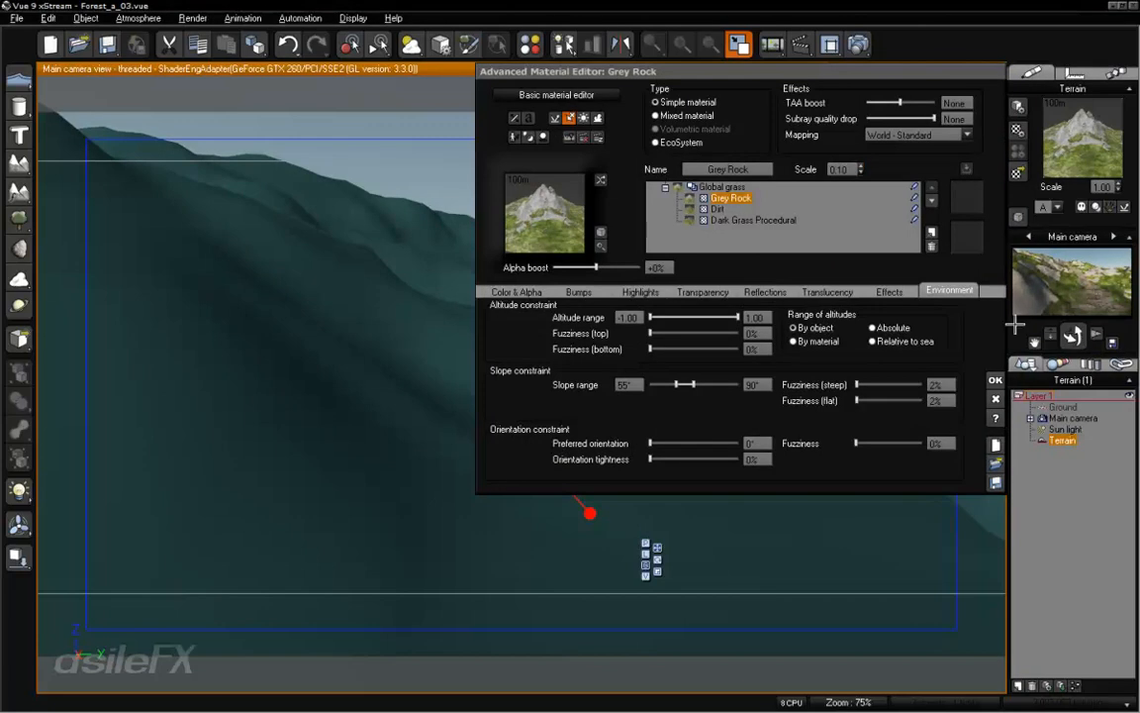
Open the Grey Rock bump production function, shift its Terrain Fractal node slightly, and lower the node's metascale to 90 cm
click(577, 290)
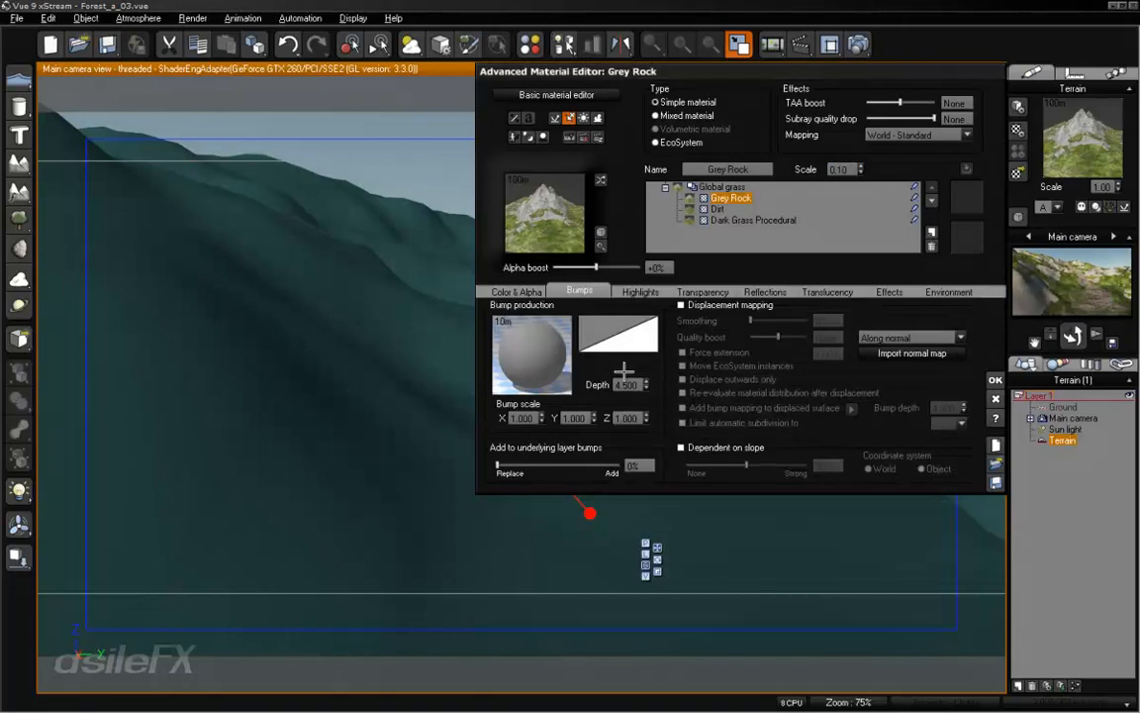
double_click(551, 346)
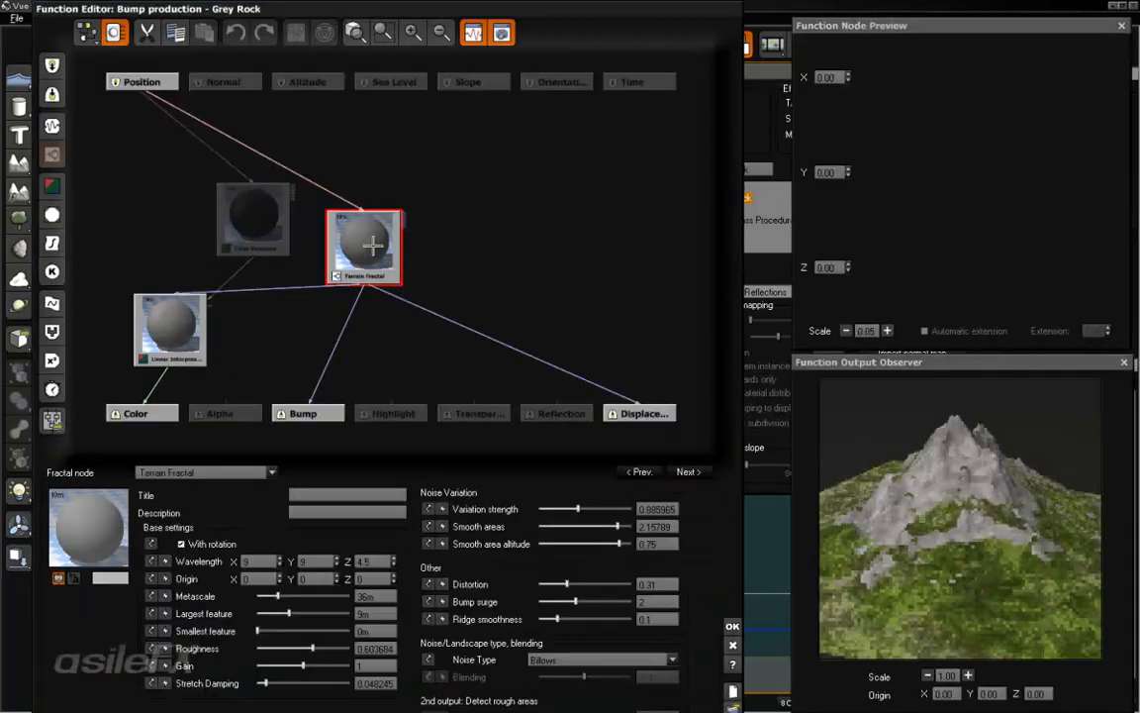
drag(374, 241, 348, 269)
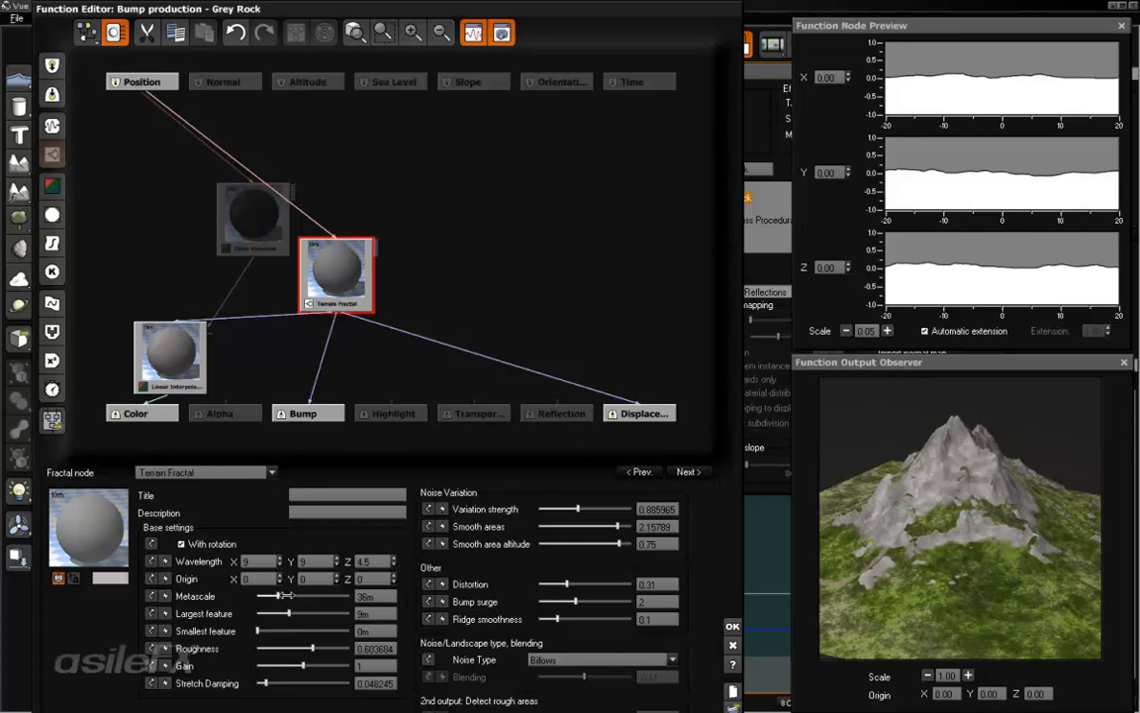
drag(287, 591, 261, 592)
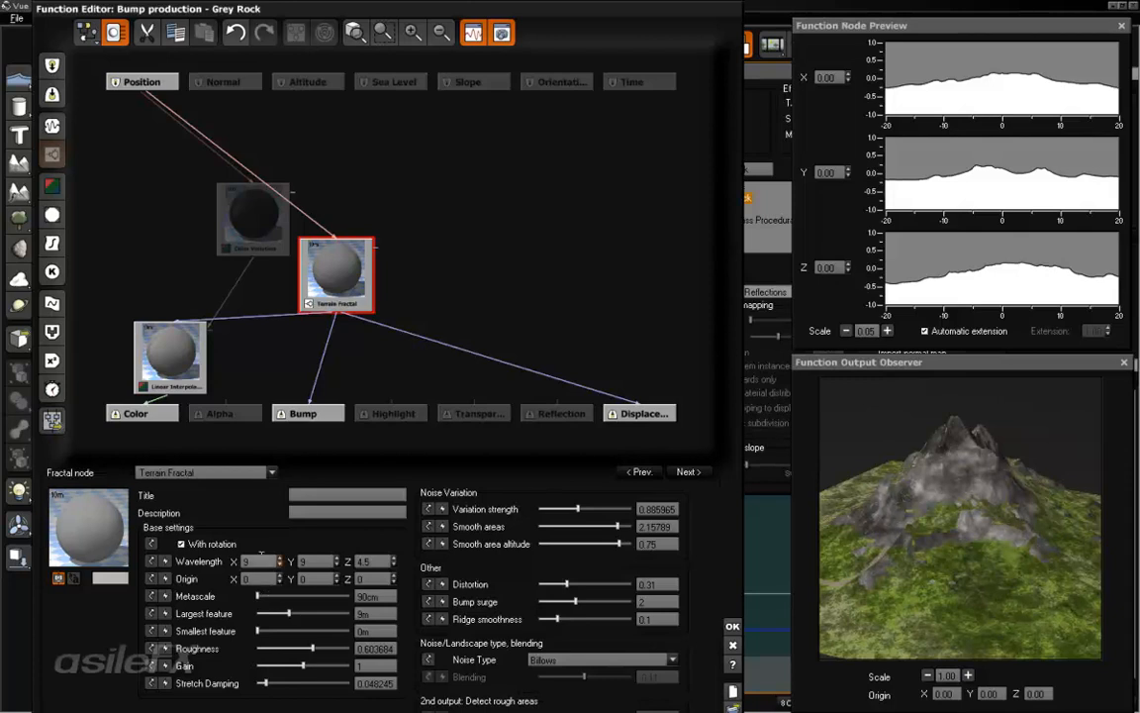
Reduce the Terrain Fractal node's wavelength to 3 and then to 1 on the X, Y and Z axes
double_click(260, 561)
text(3)
key(Return)
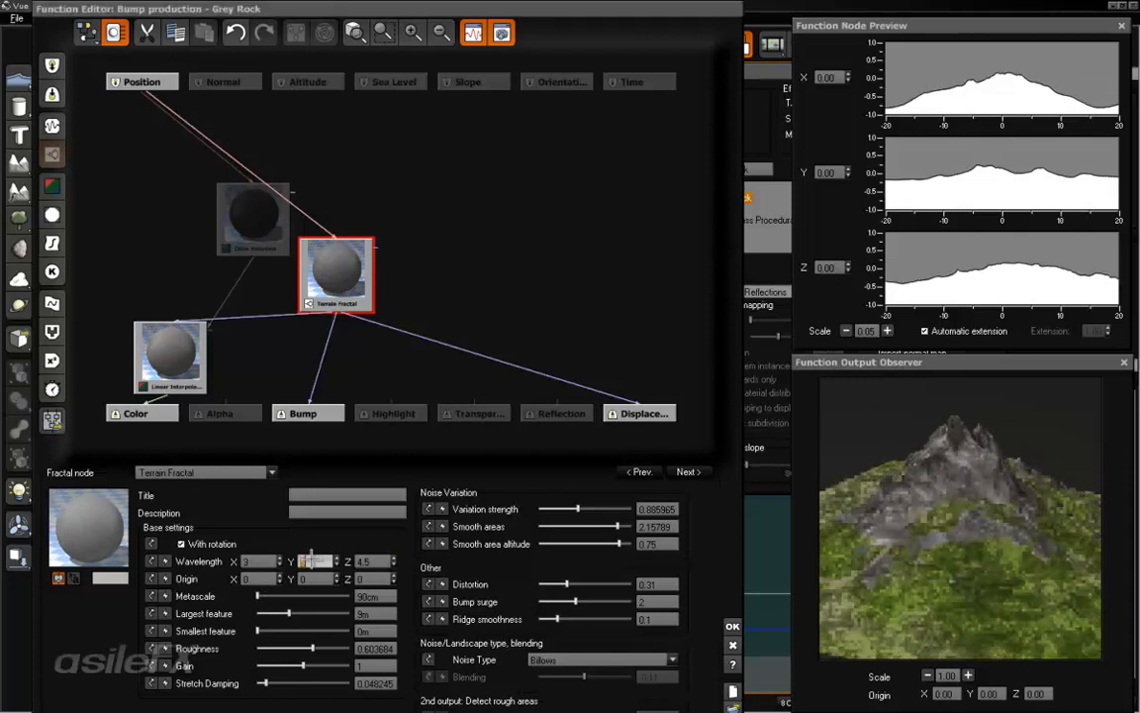
double_click(262, 562)
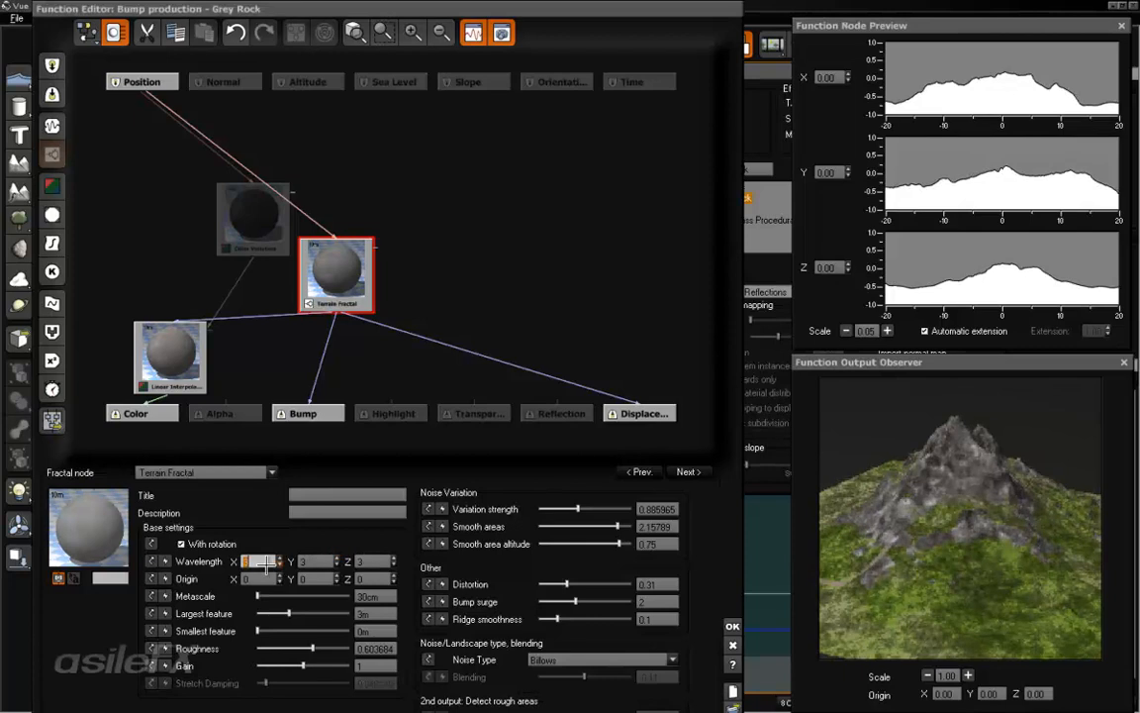
text(1)
key(Return)
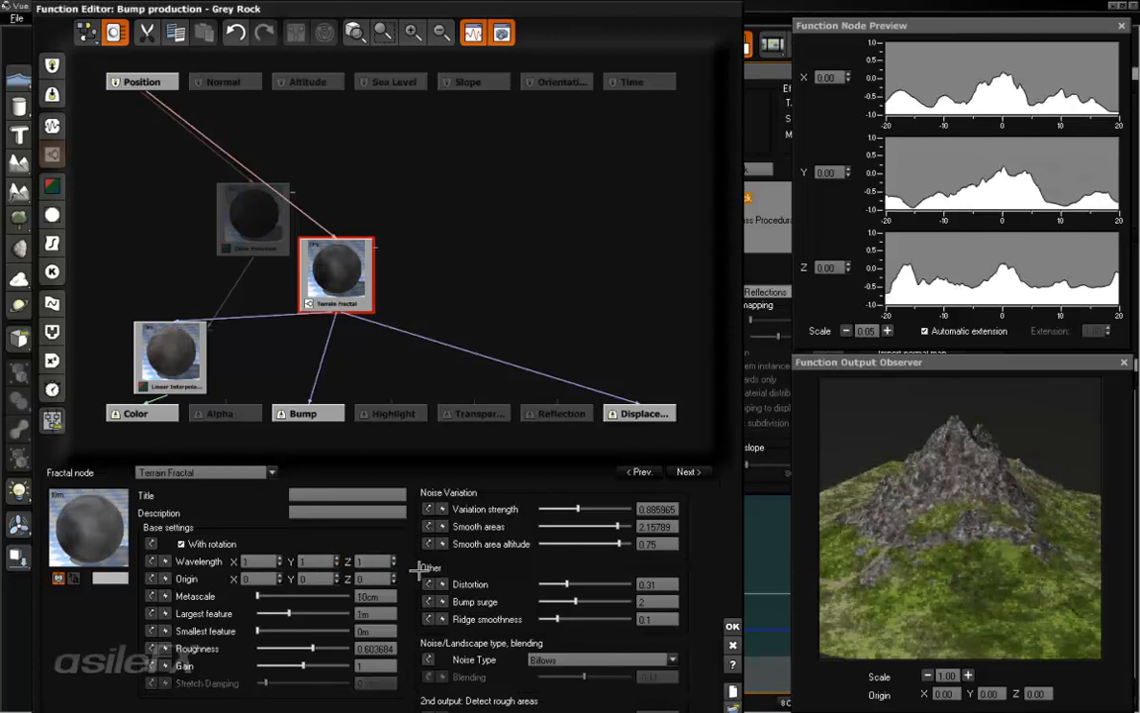
Set the Terrain Fractal node's largest feature to 3 m and accept the bump function changes
click(377, 612)
text(3)
key(Return)
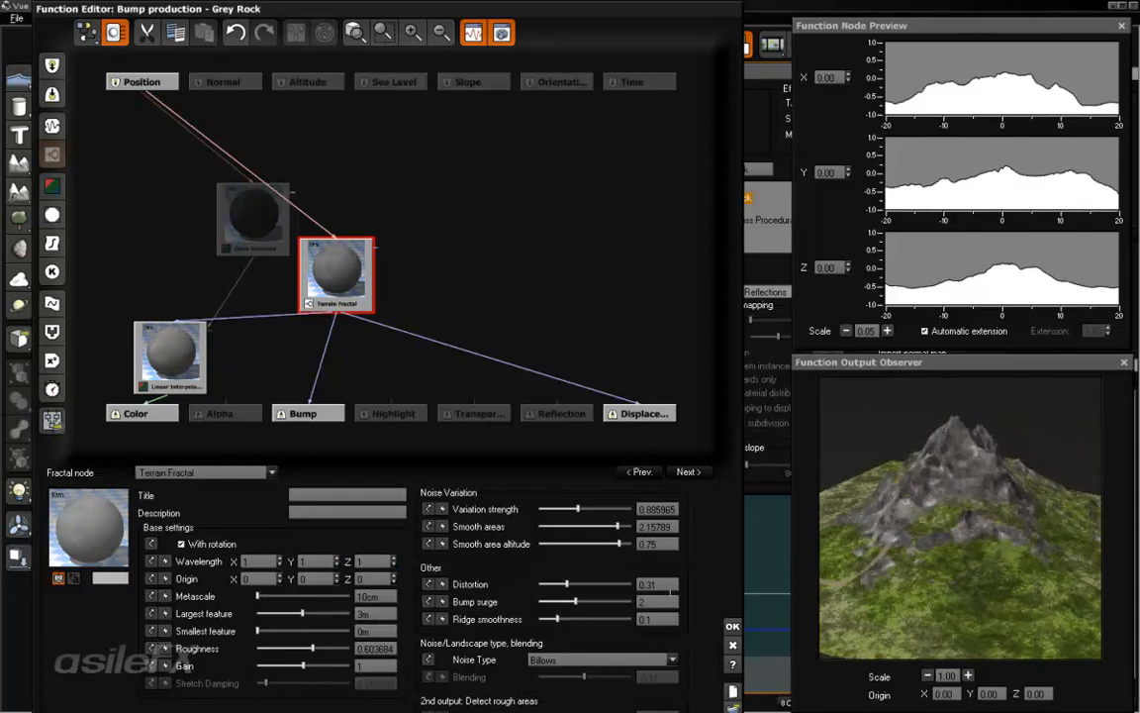
click(733, 625)
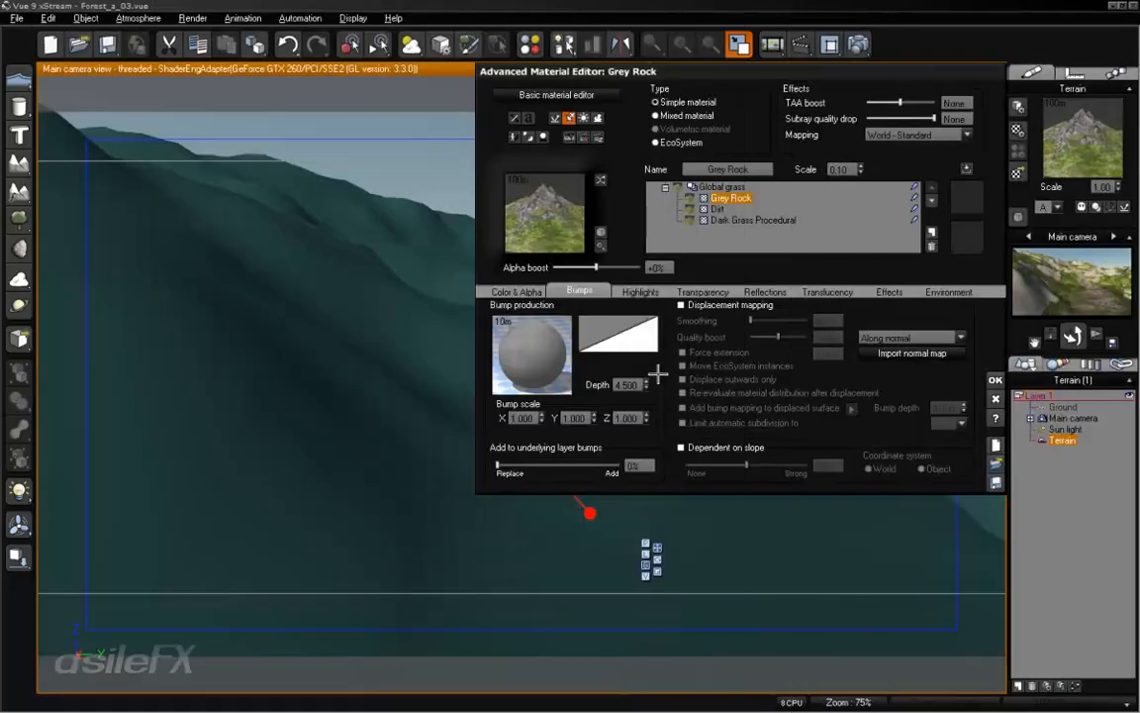
Set the Grey Rock layer's scale to 0.5
click(846, 169)
text(0.5)
key(Return)
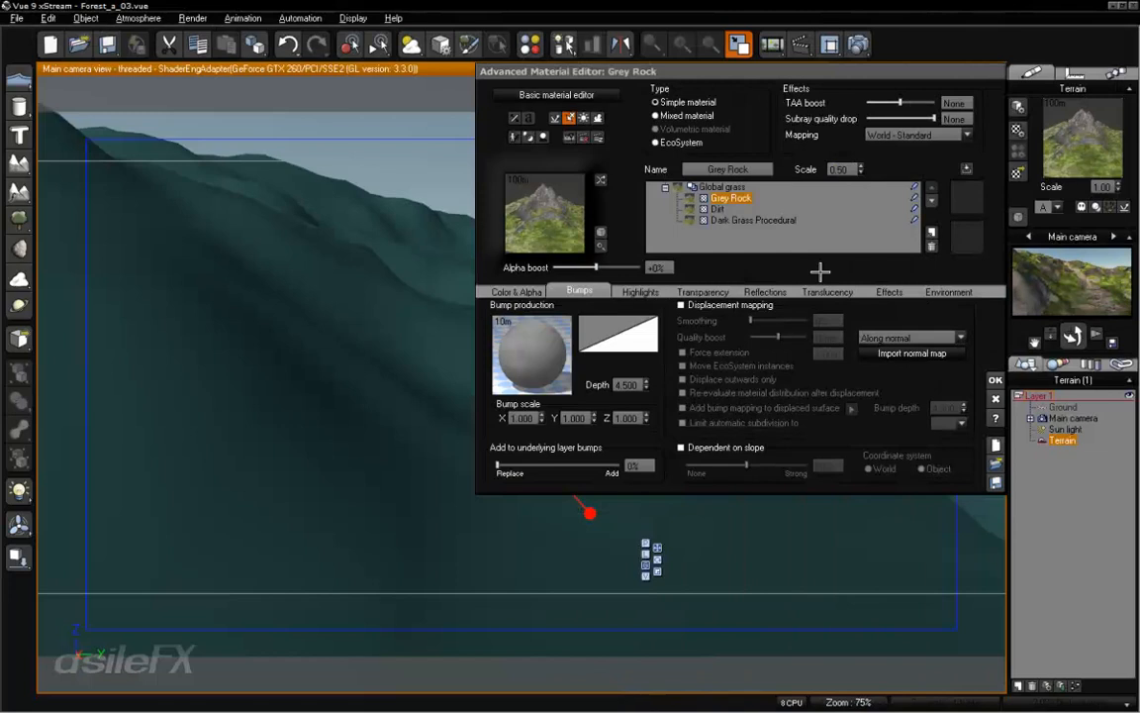
Set the Grey Rock layer's minimum slope to 58° with 4% steep and flat fuzziness, and accept the material changes
click(938, 292)
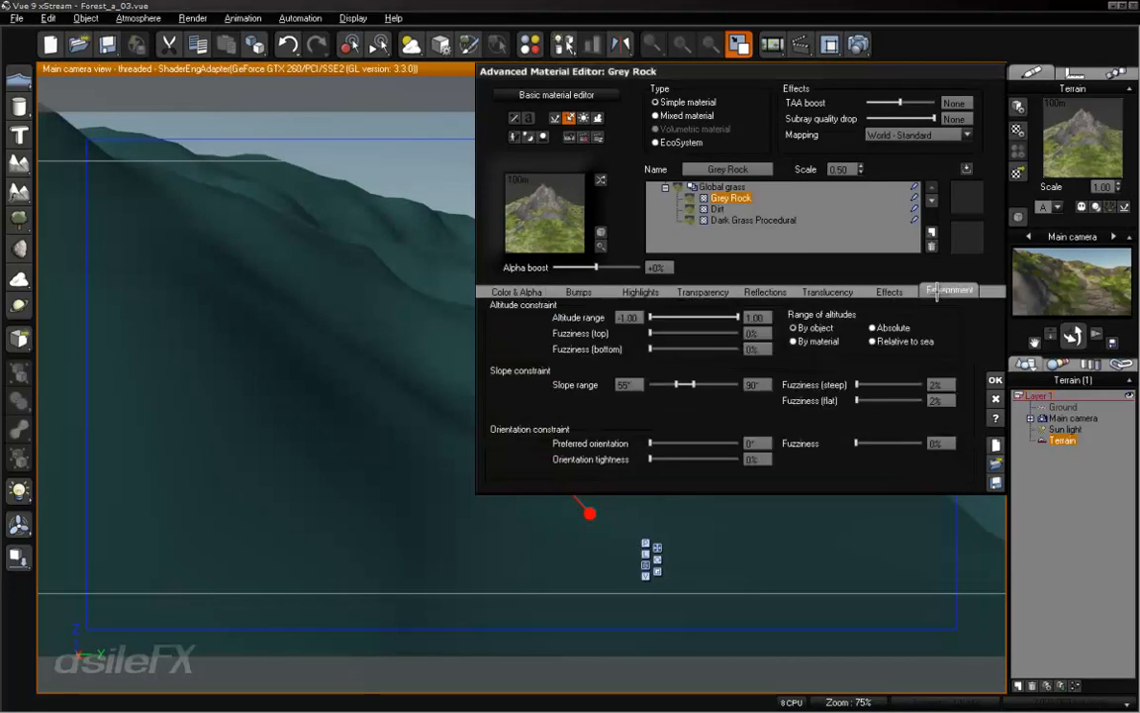
click(629, 385)
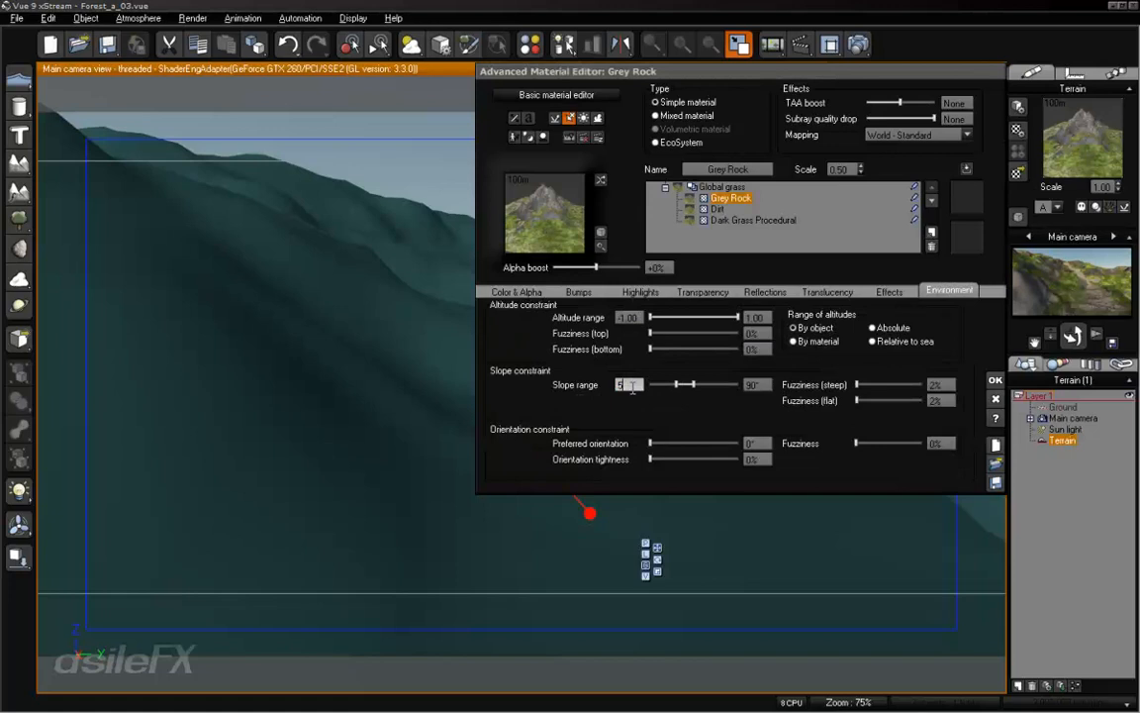
text(58)
key(Return)
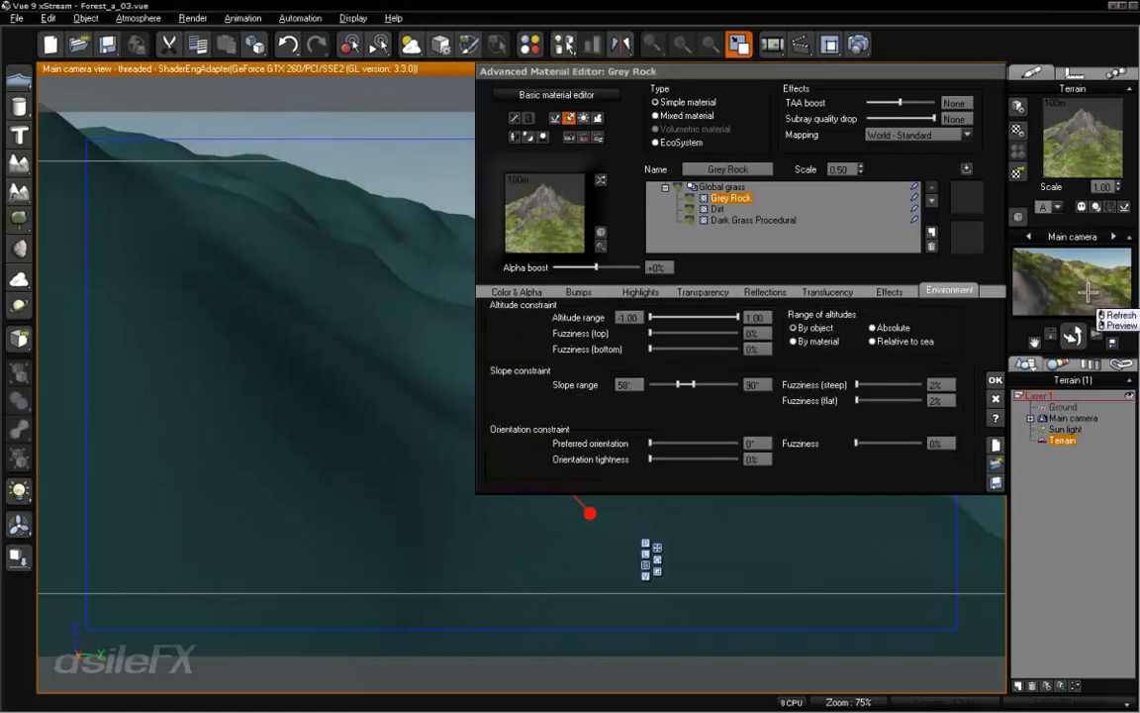
click(935, 384)
text(4)
key(Return)
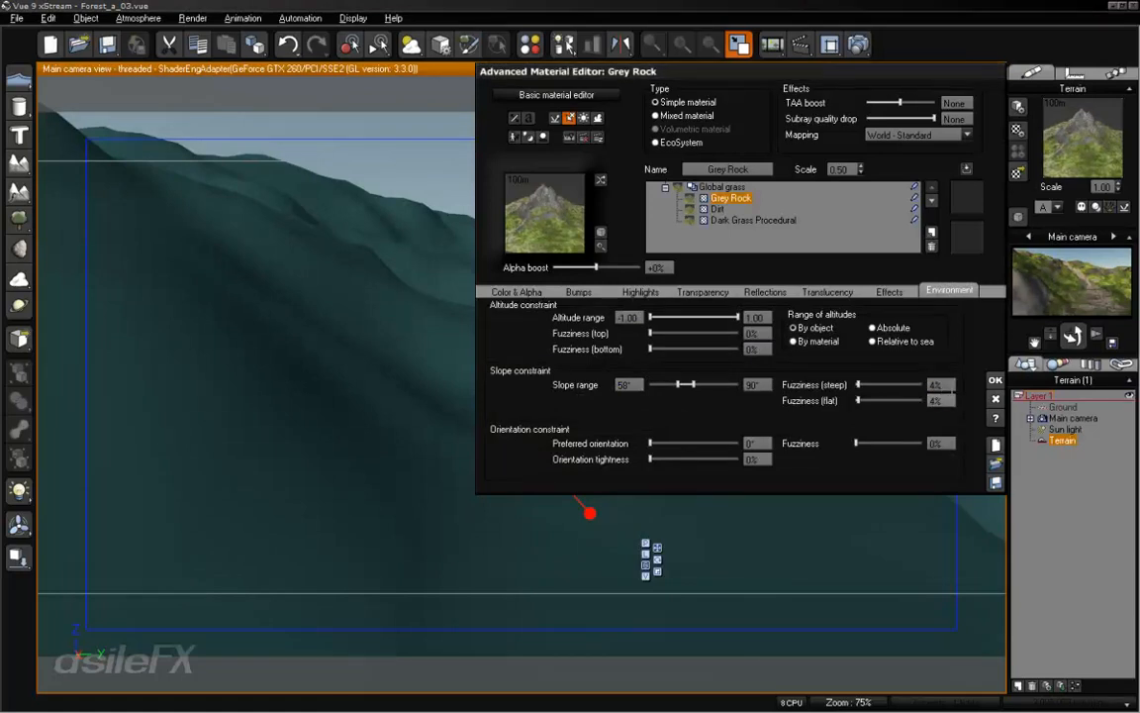
click(995, 379)
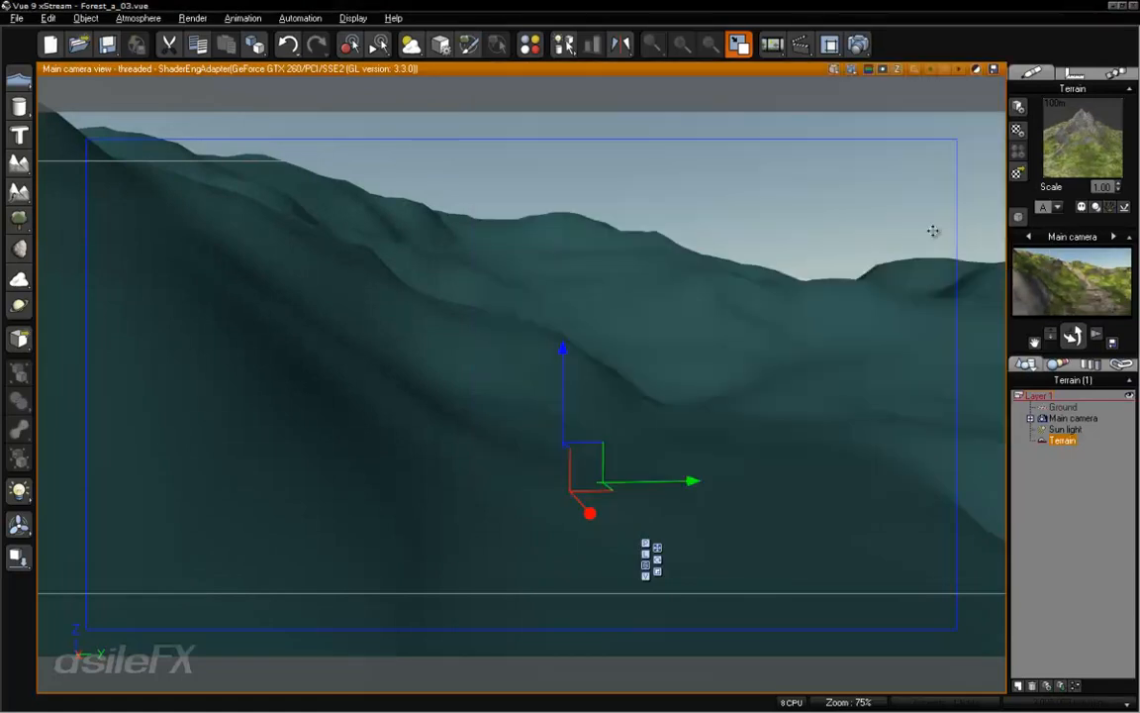
Render the scene from the main camera, inspect the rock distribution on the slopes, and close the render
click(859, 44)
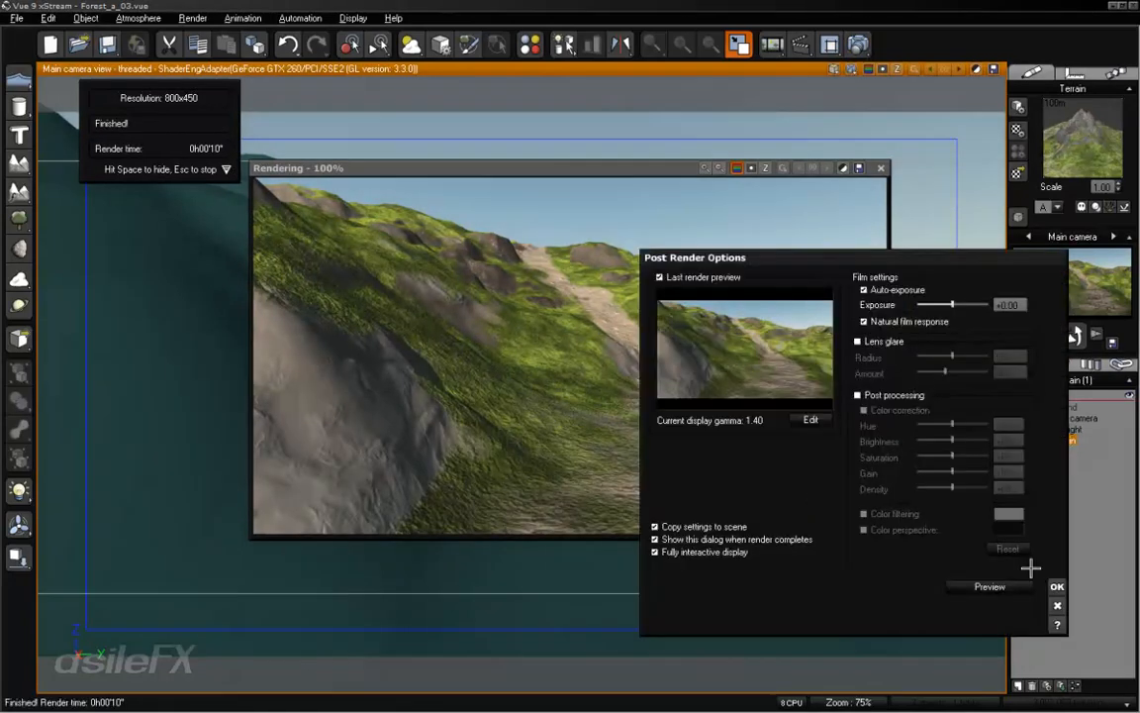
click(1057, 586)
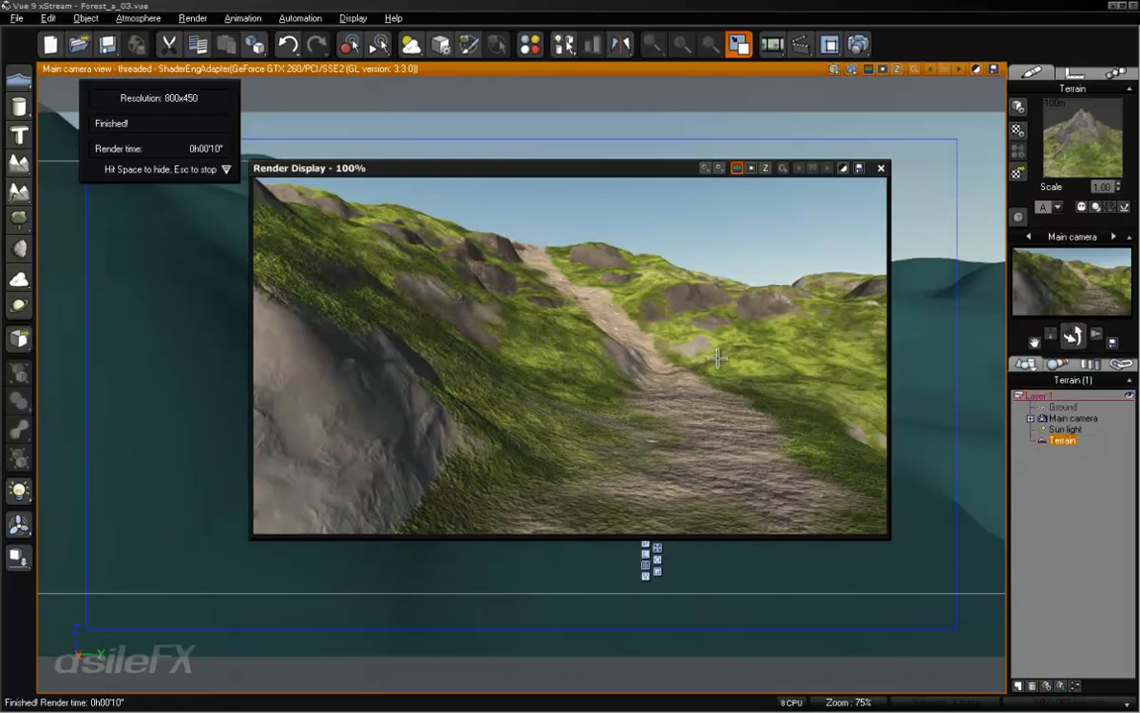
click(884, 167)
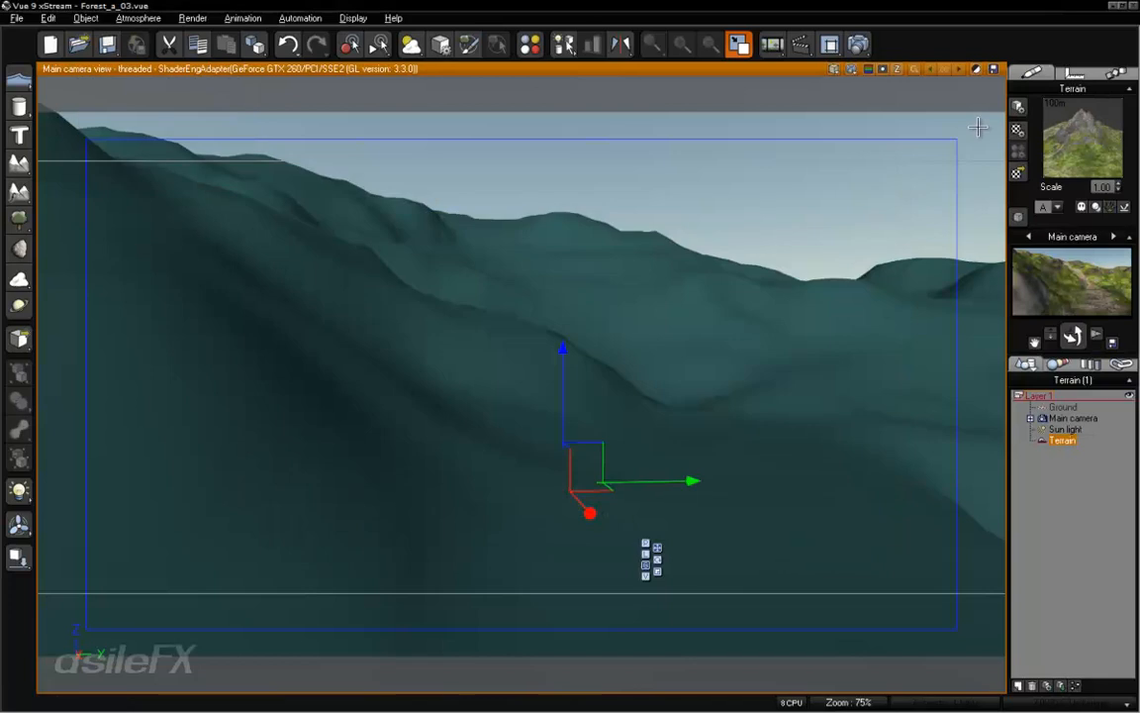
Reopen the terrain material for editing and set the material preview's object size to 10 m
right_click(1091, 129)
click(1065, 143)
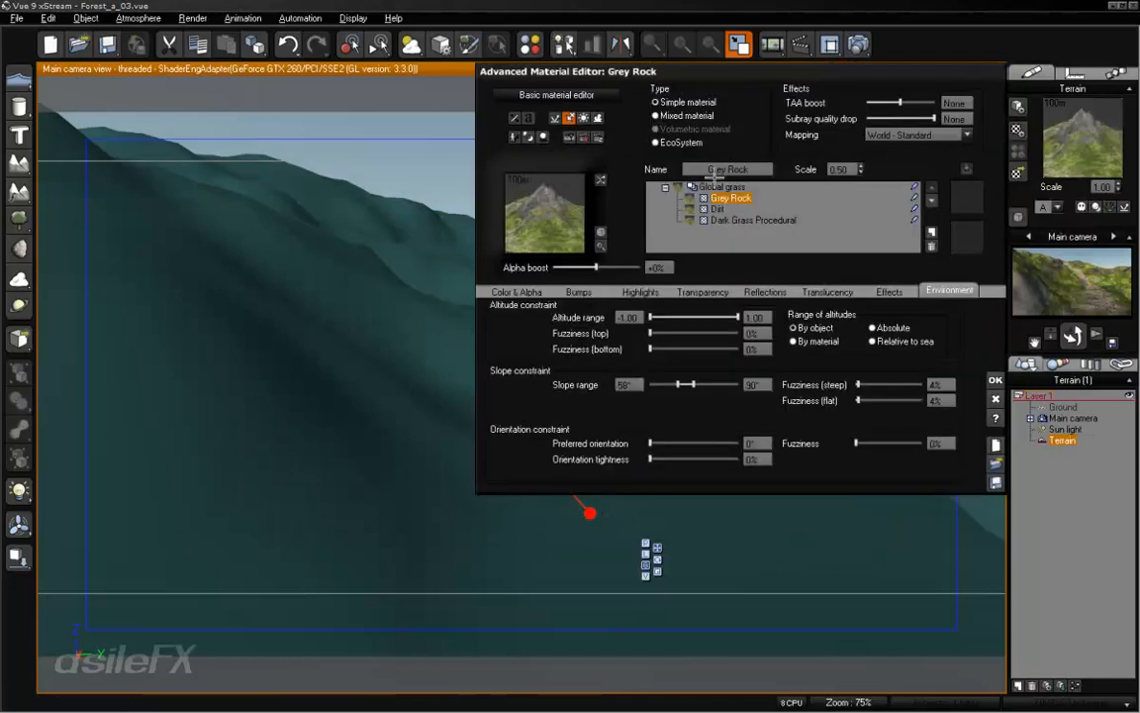
click(599, 232)
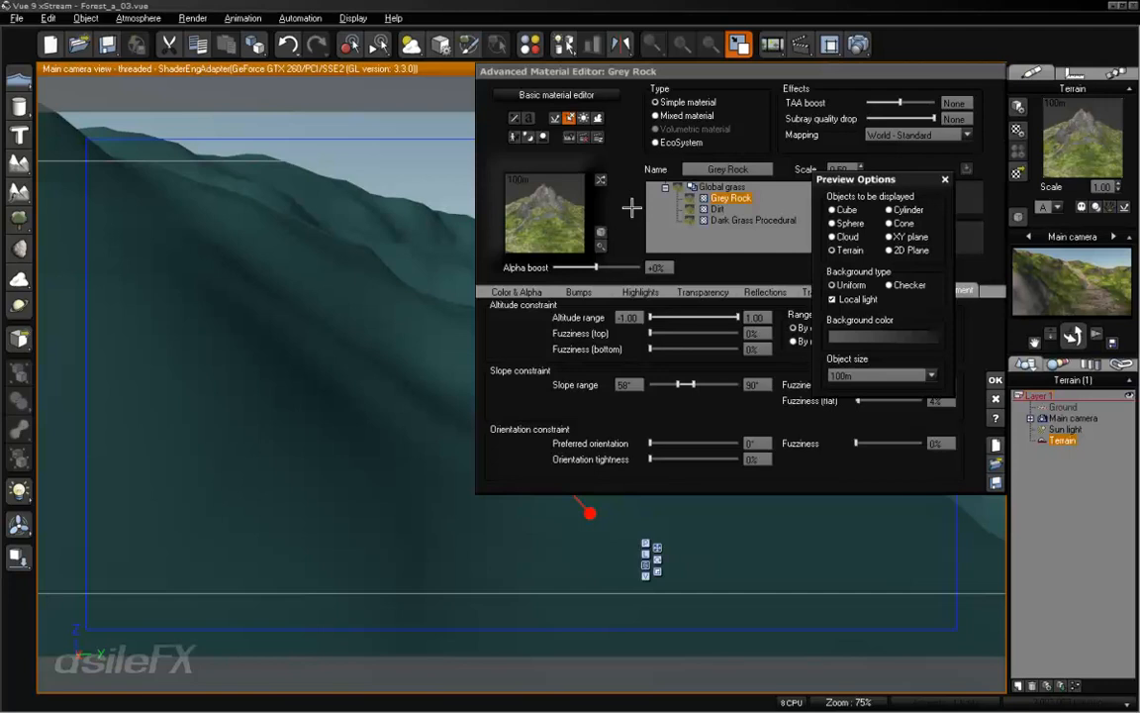
click(928, 375)
click(906, 431)
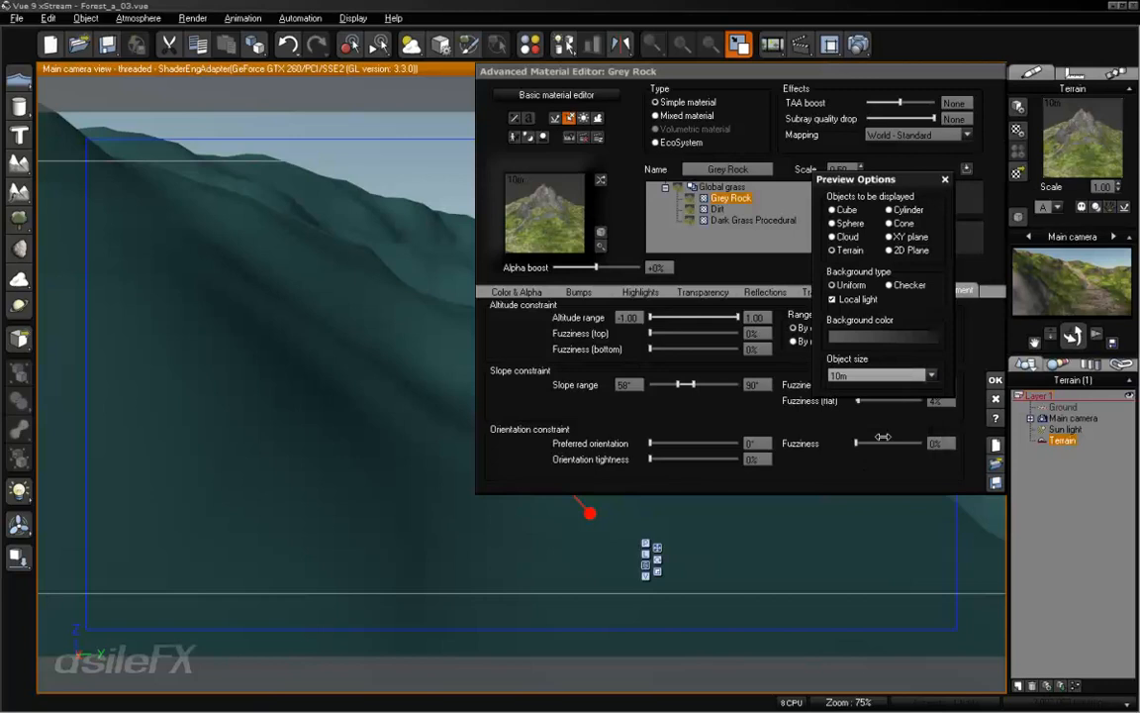
click(944, 179)
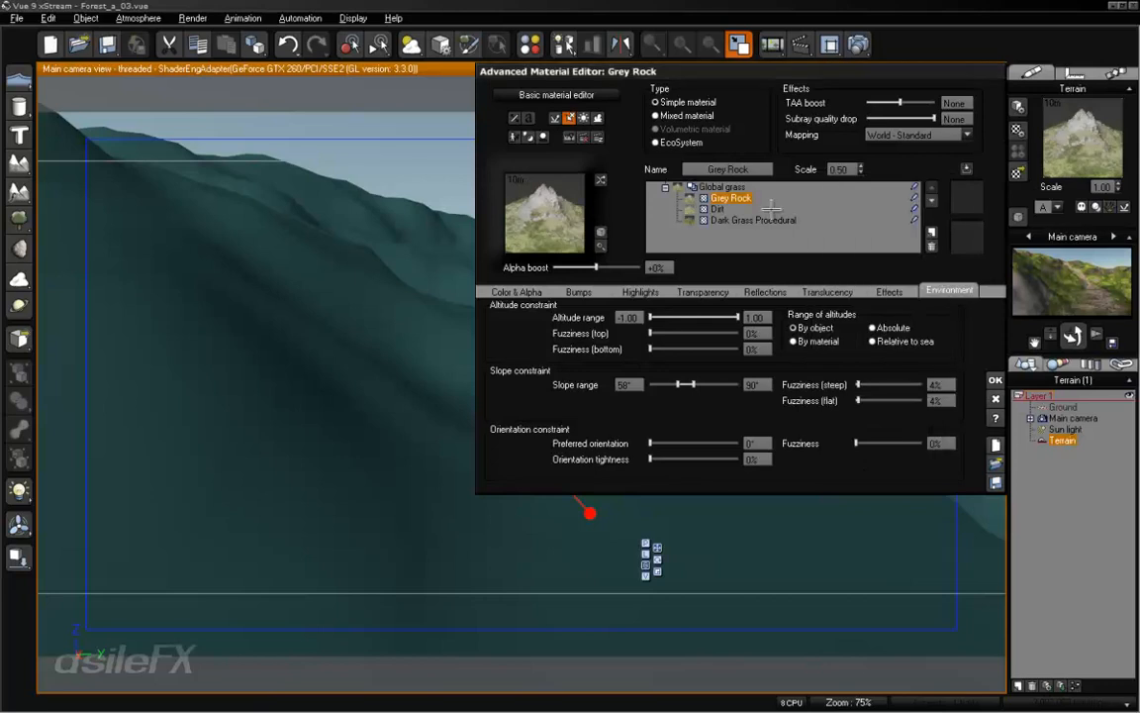
Set the Grey Rock layer's scale to 0.1
click(841, 166)
text(0.1)
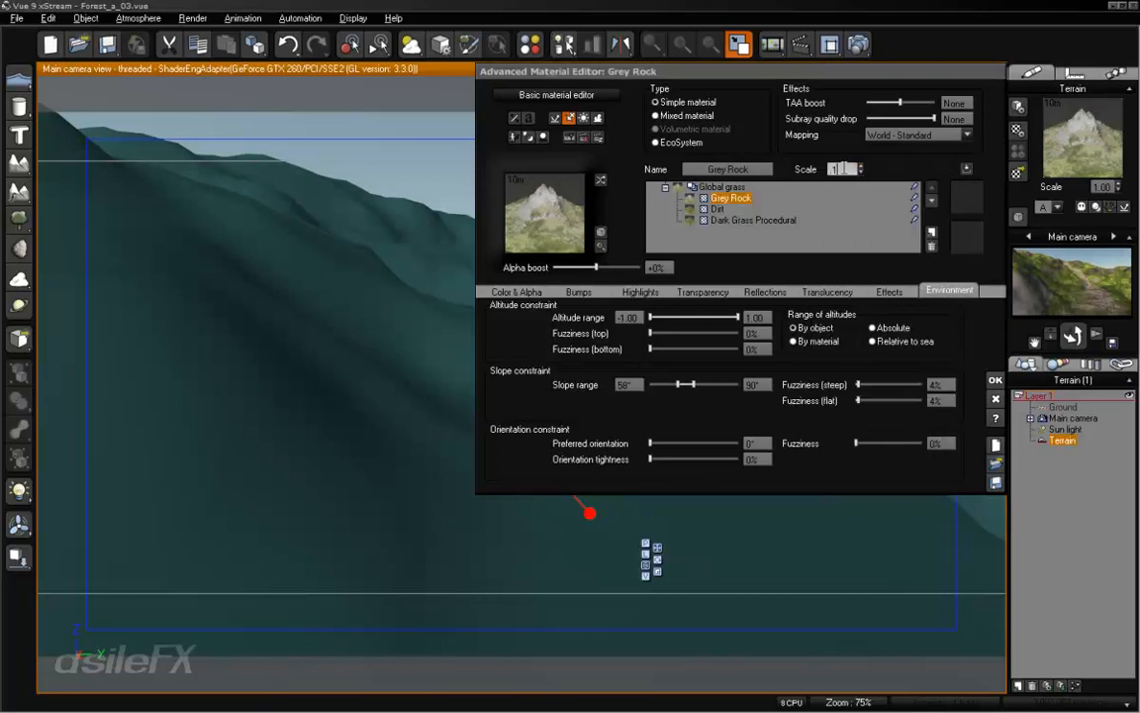
key(Return)
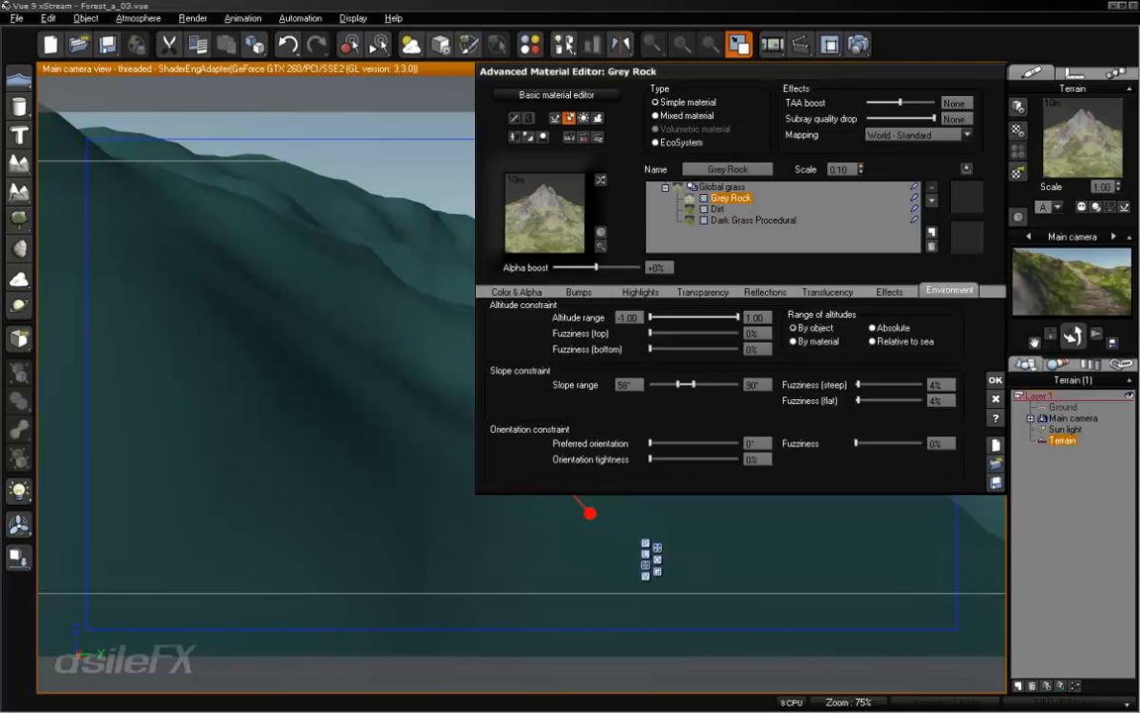
In the Grey Rock color production function, set the Terrain Fractal node's largest feature to 2 m, then reduce it to 1 m
click(539, 294)
right_click(520, 386)
click(548, 399)
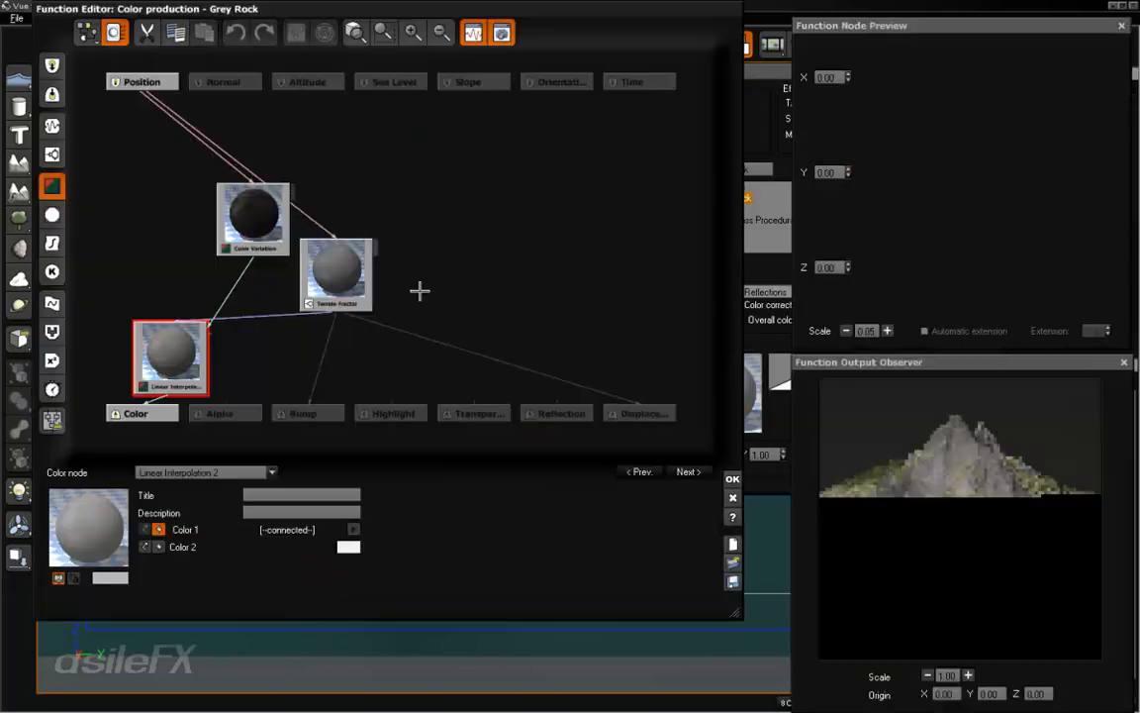
click(334, 269)
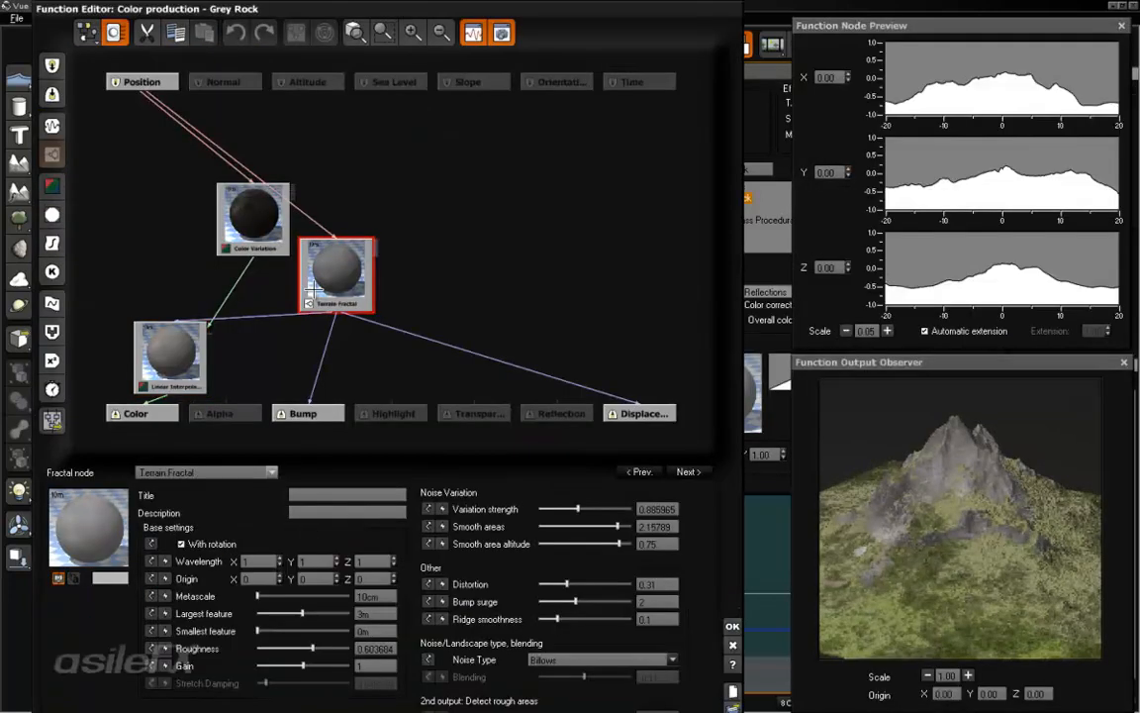
double_click(380, 613)
text(2)
key(Return)
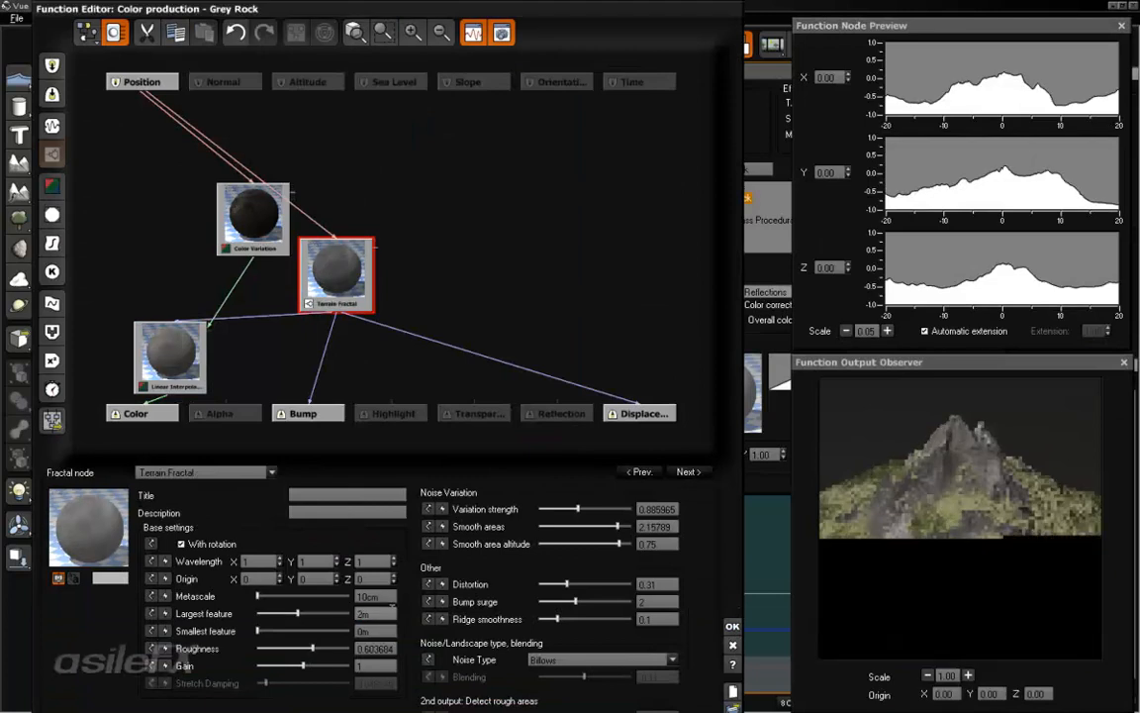
double_click(386, 613)
text(1)
key(Return)
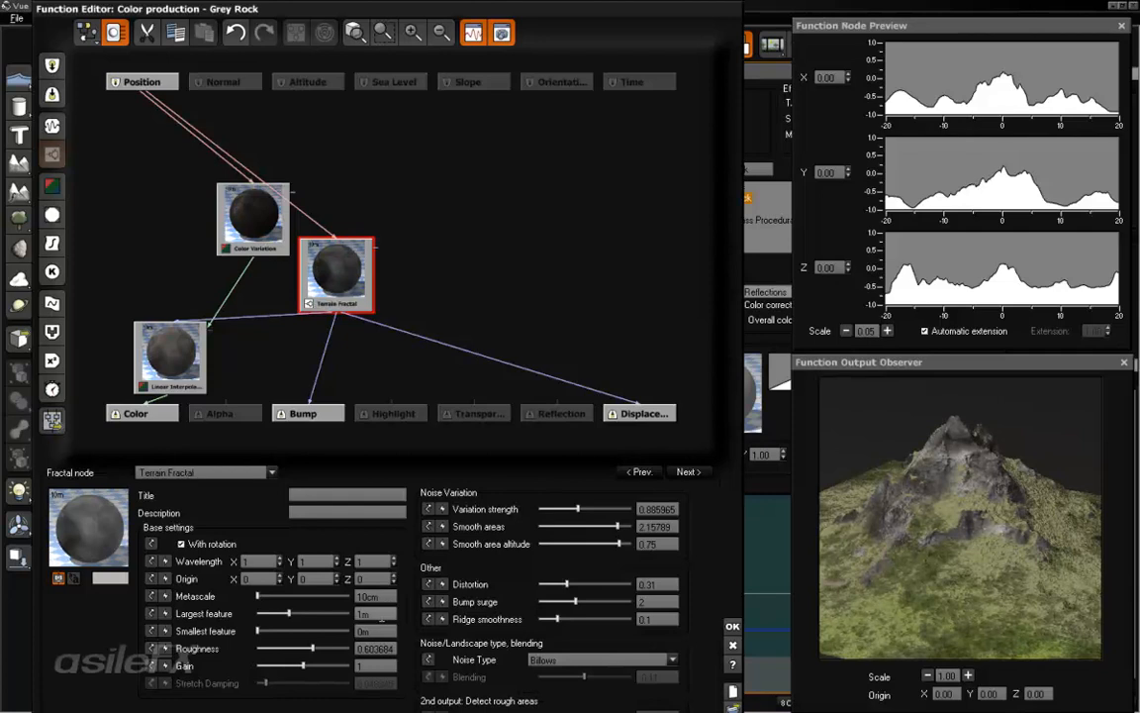
mouse_move(259, 596)
mouse_down()
mouse_move(300, 594)
mouse_move(260, 590)
mouse_up()
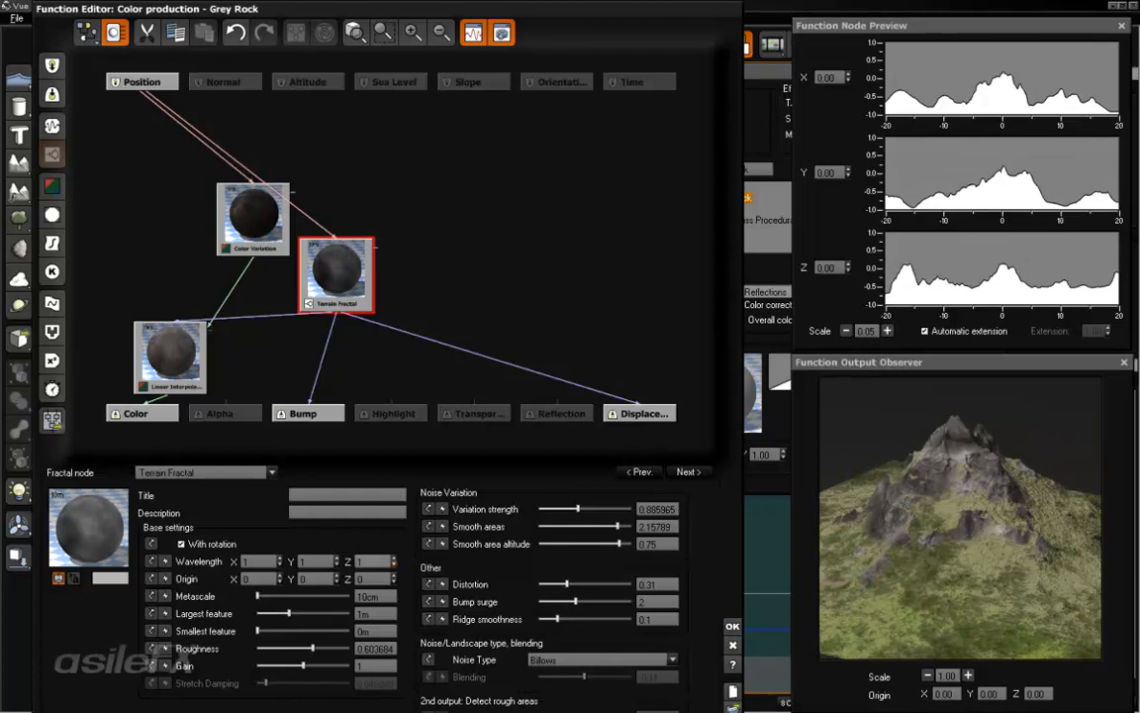
Set the Terrain Fractal node's Z wavelength to 1.3, accept the material, and render the main camera view to check the rock
click(374, 563)
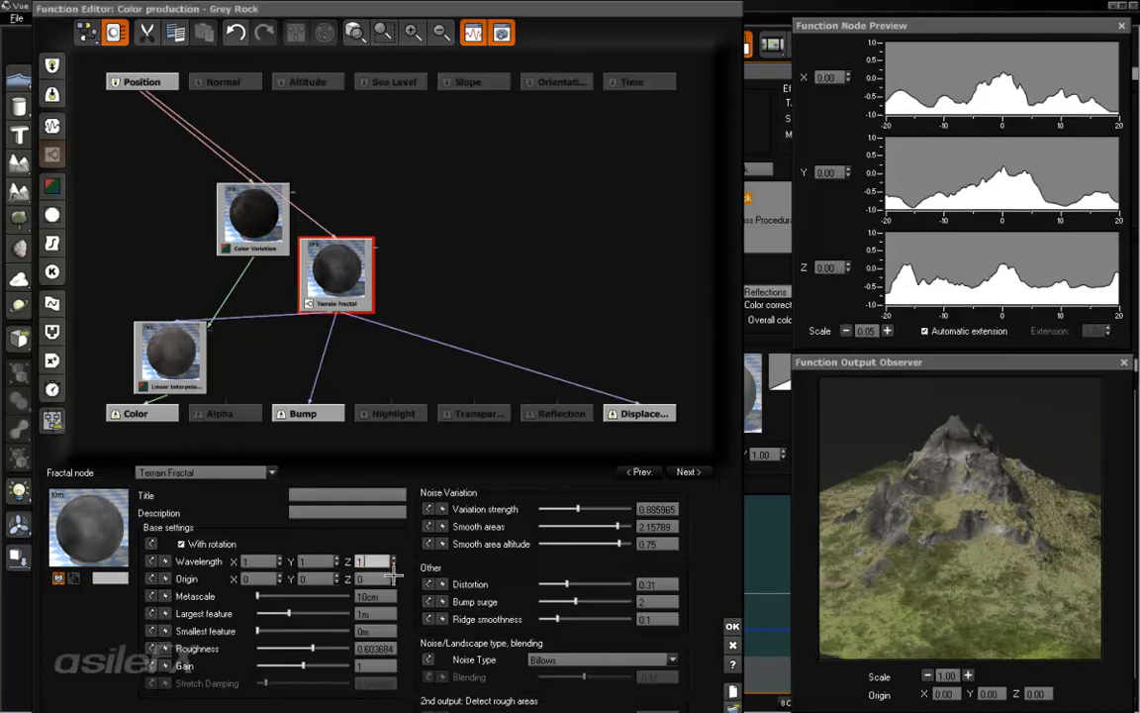
text(1.3)
key(Return)
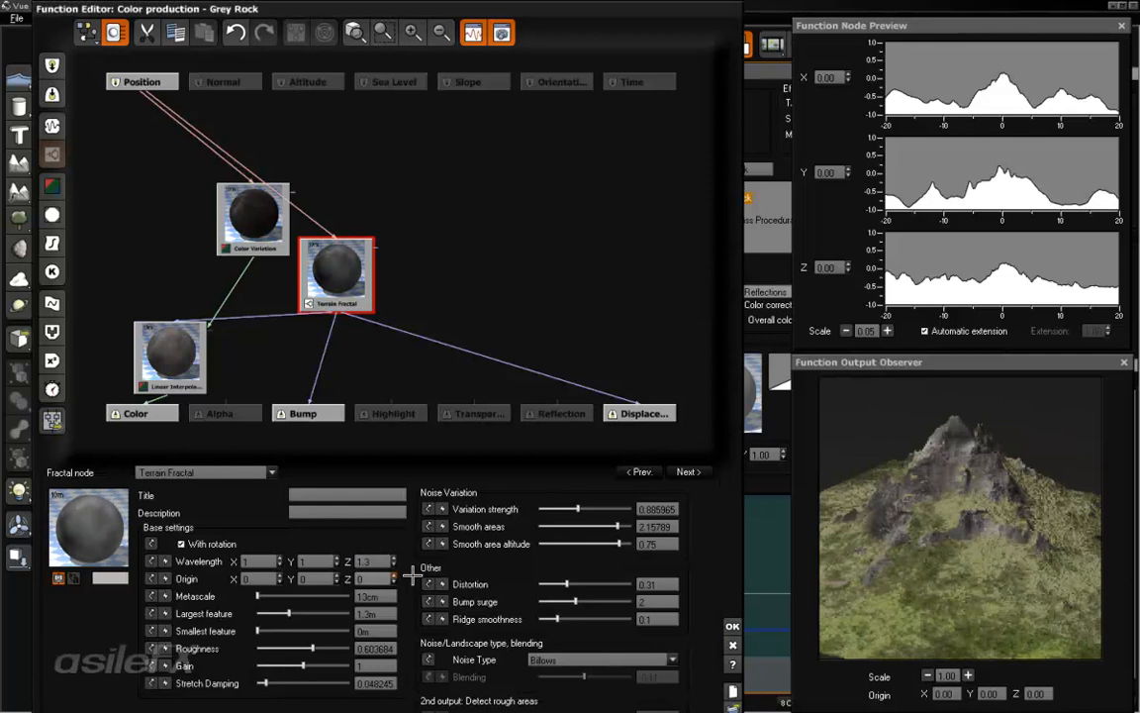
click(732, 625)
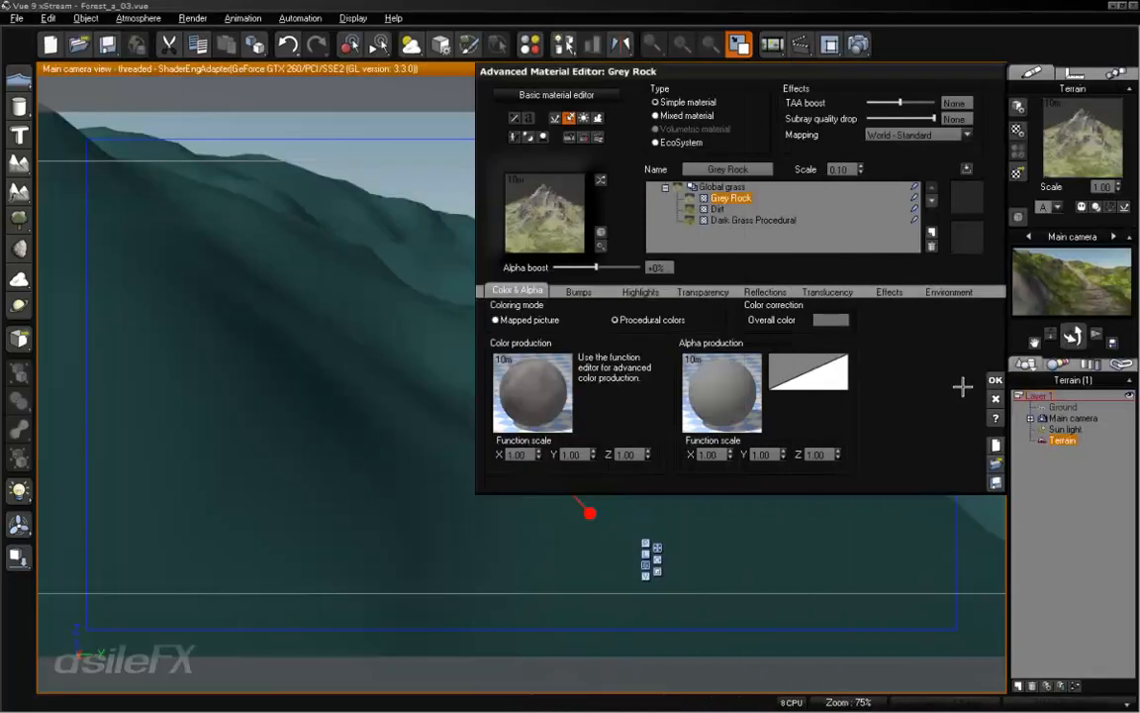
click(995, 379)
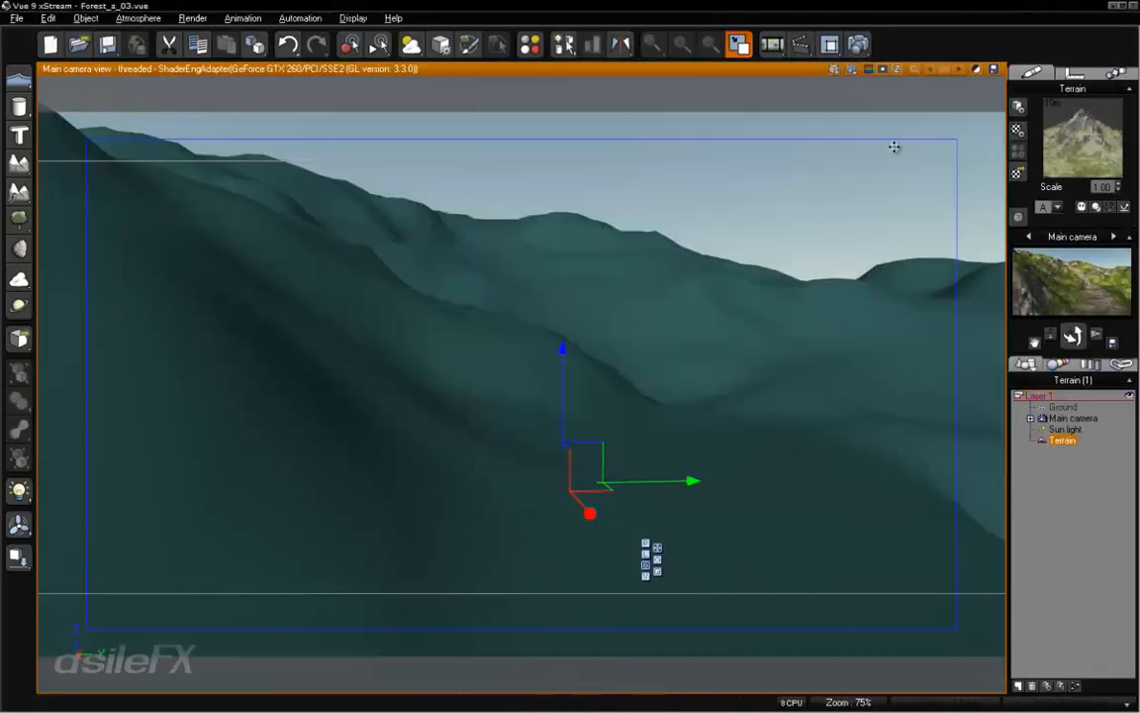
click(858, 43)
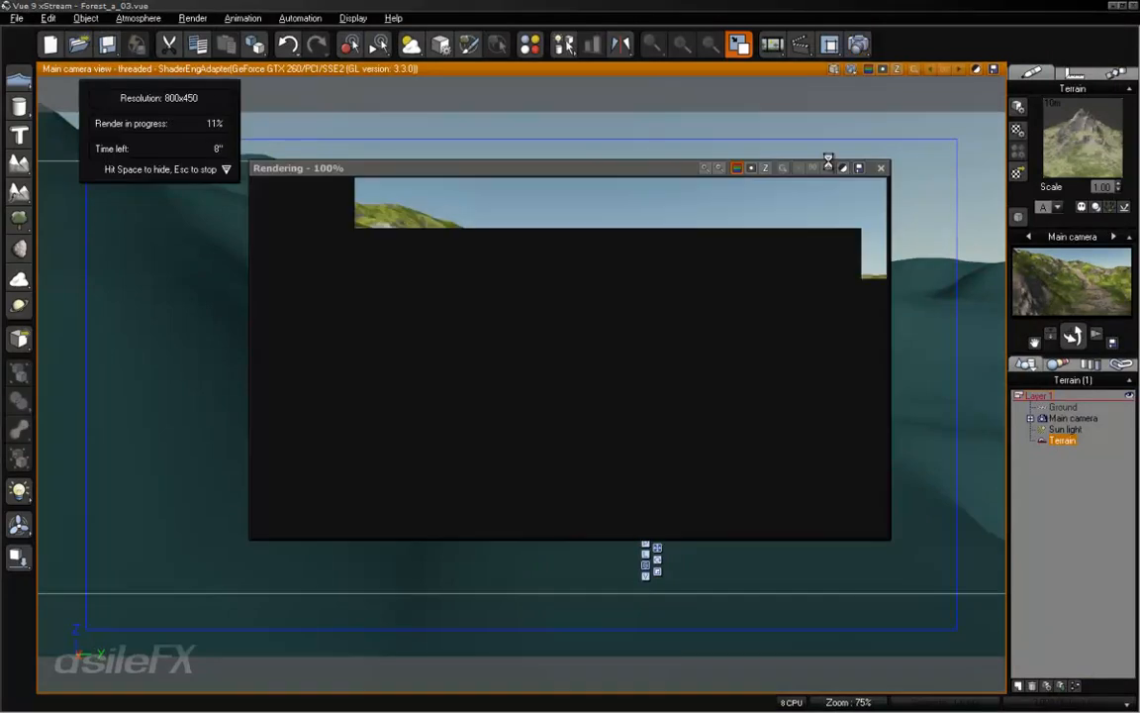
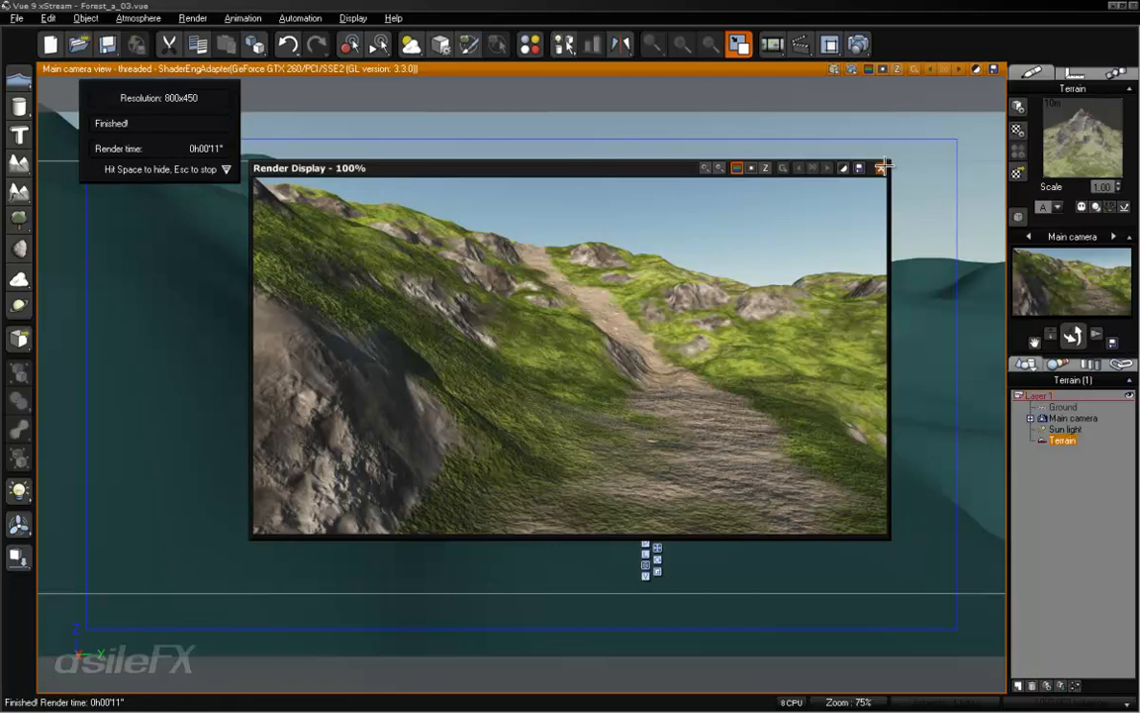
click(881, 167)
Reopen the terrain material, move the Grey Rock layer one place down beneath the Dirt layer, and accept the material
right_click(1046, 148)
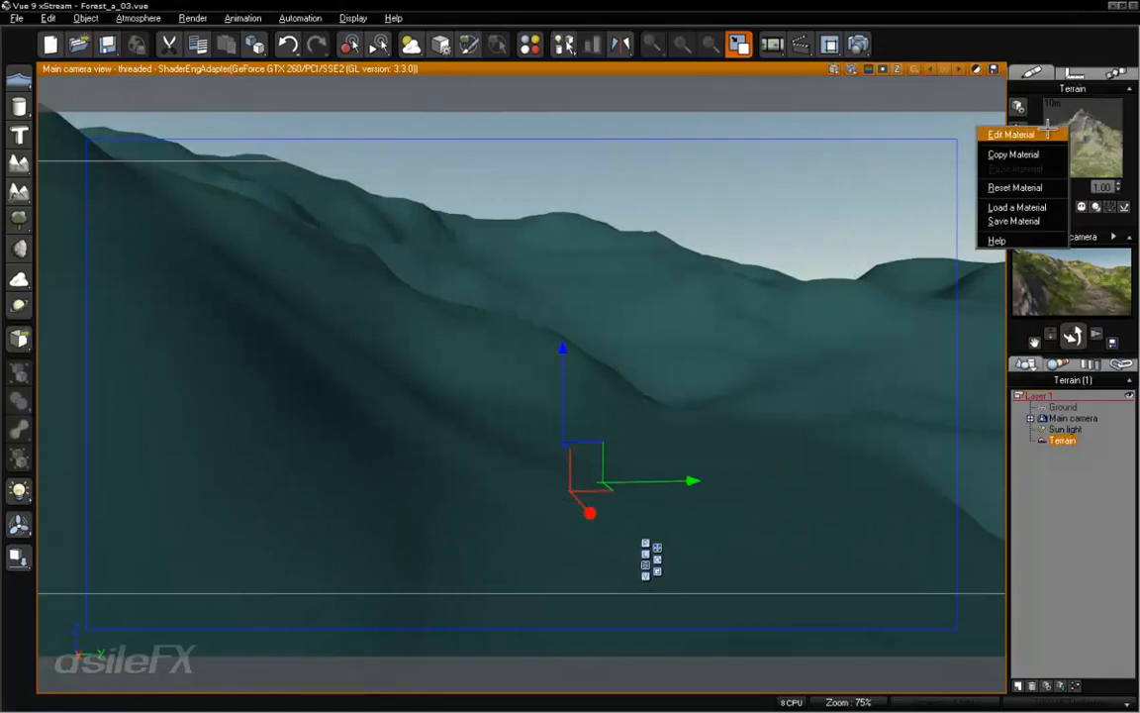
click(1010, 133)
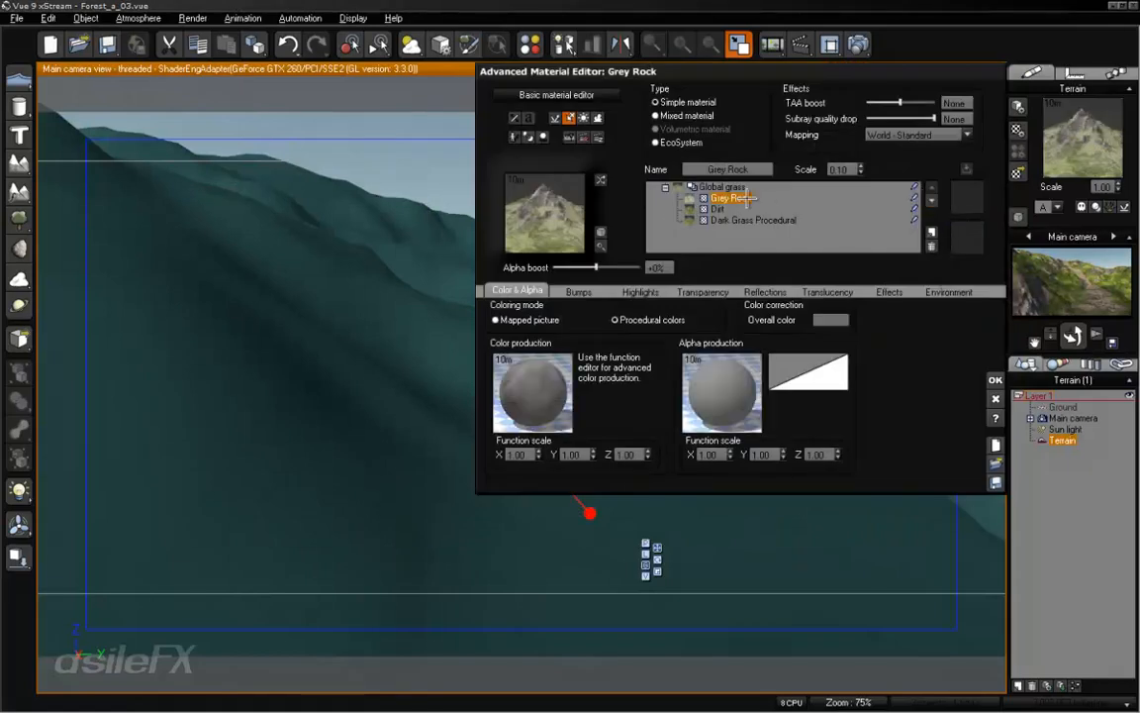
click(931, 200)
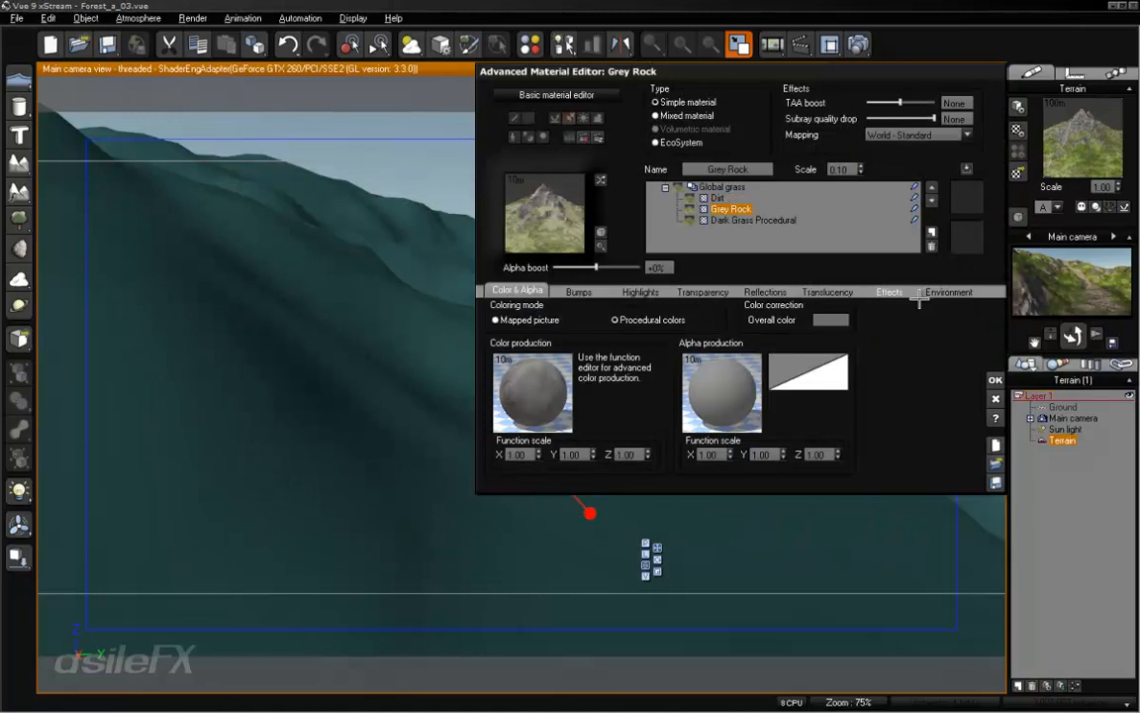
click(994, 379)
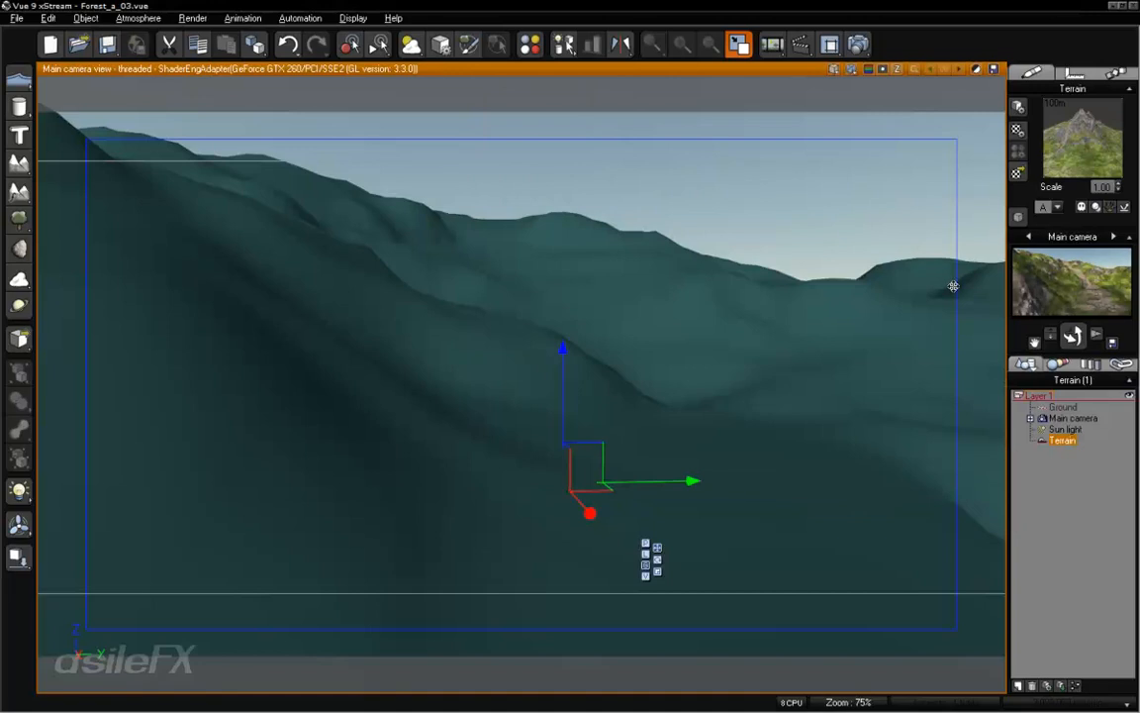
Render the main camera view to examine the rock and path layering, accepting the post-render options and closing the render
click(858, 44)
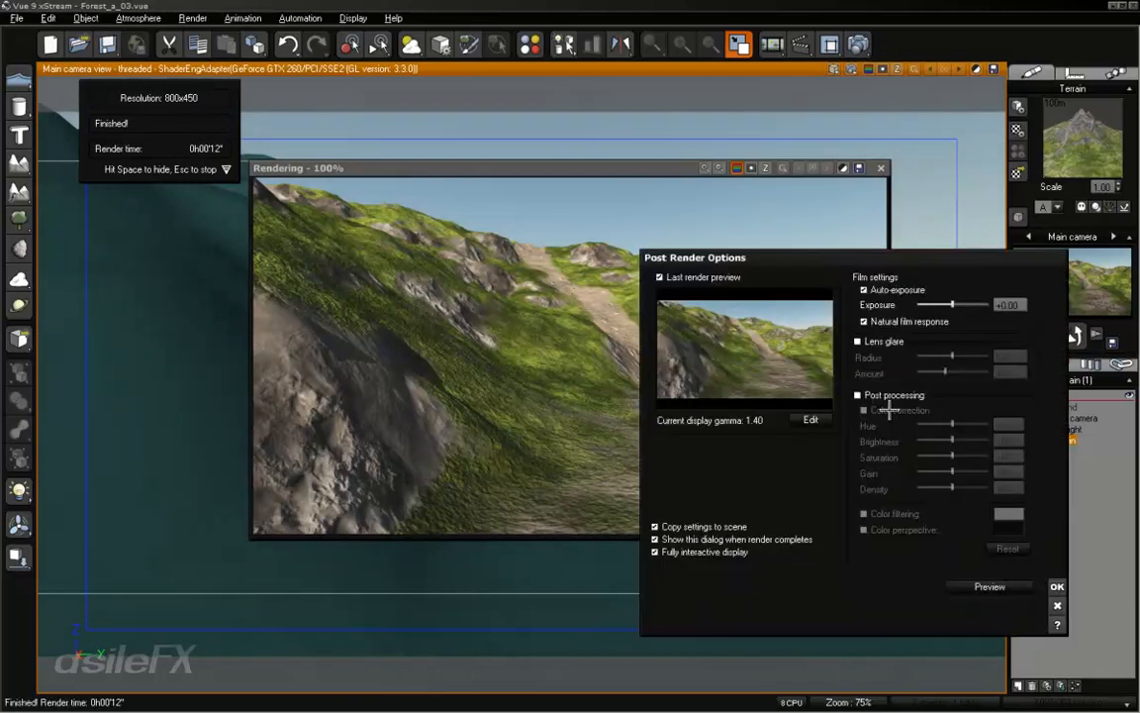
click(1057, 586)
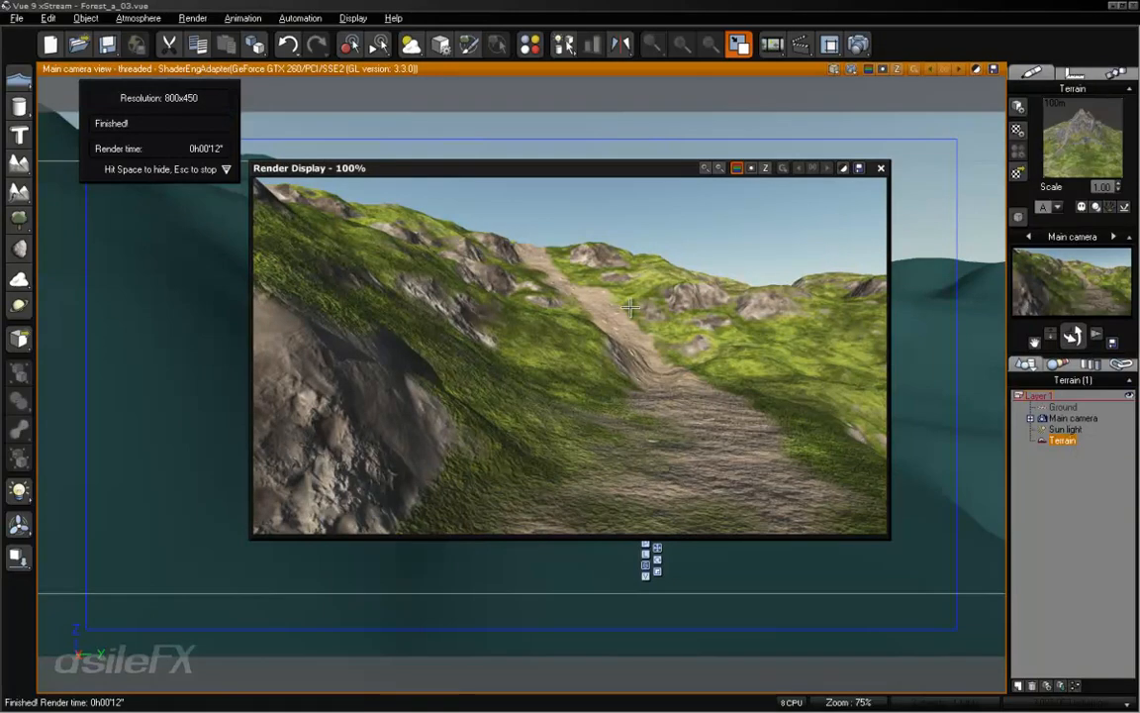
click(881, 166)
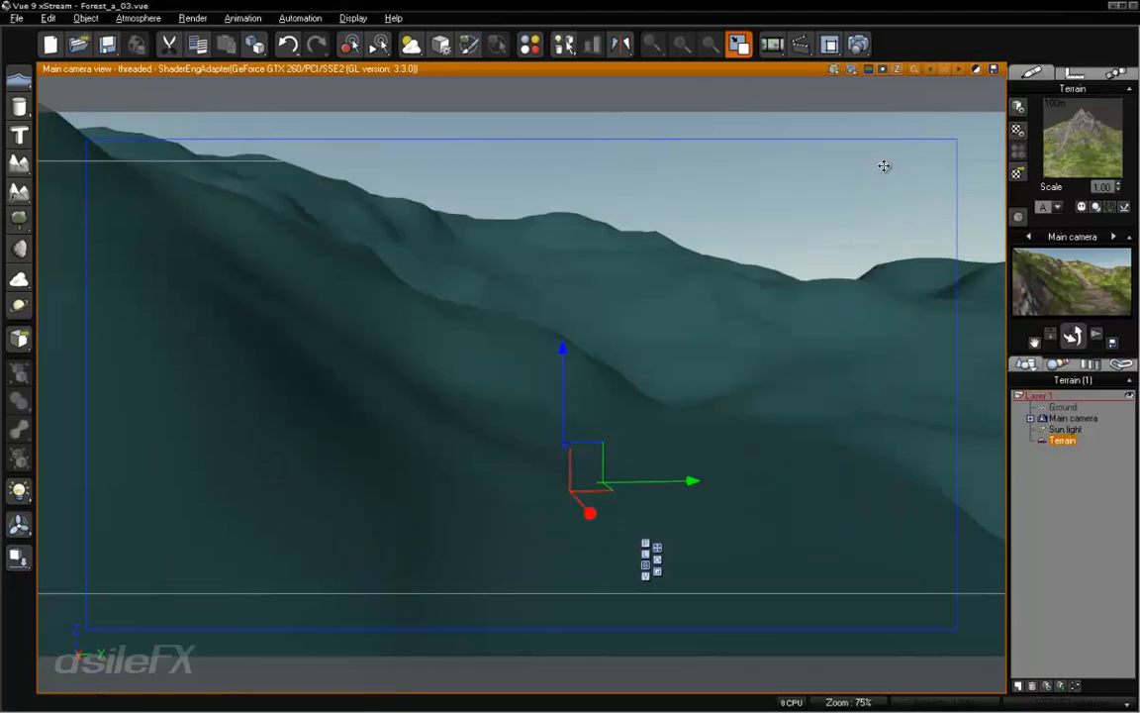
Reopen the terrain material and open the color production function of the Dark Grass Procedural layer for editing
right_click(1019, 130)
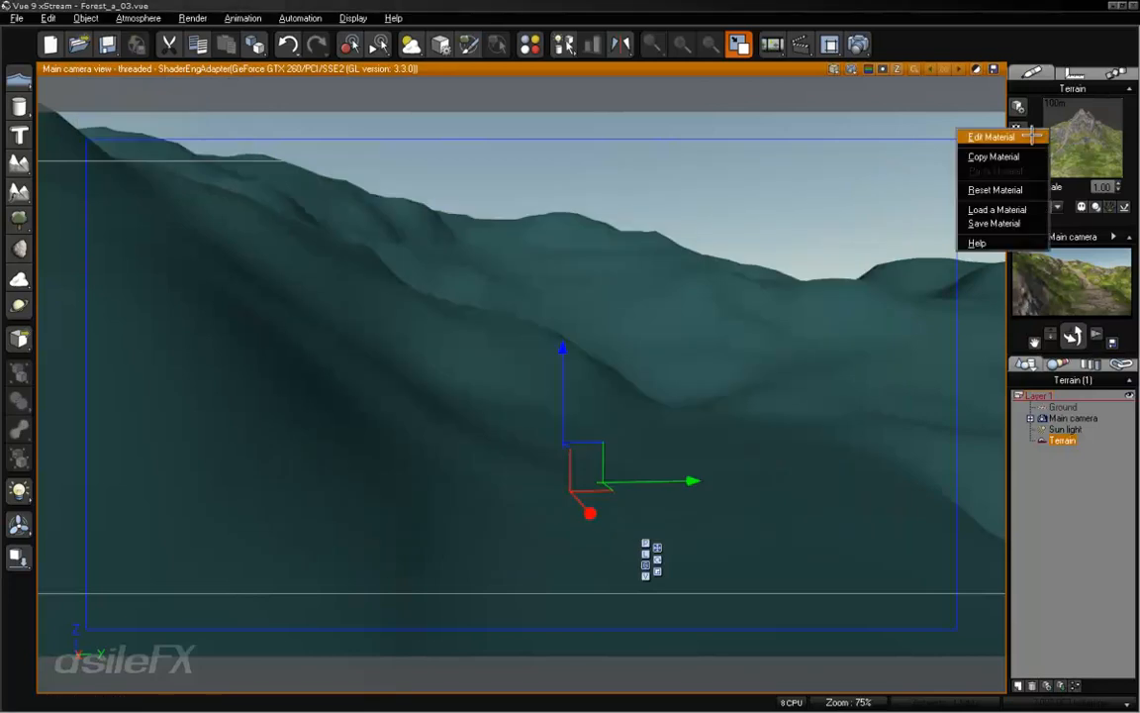
click(1030, 134)
click(752, 220)
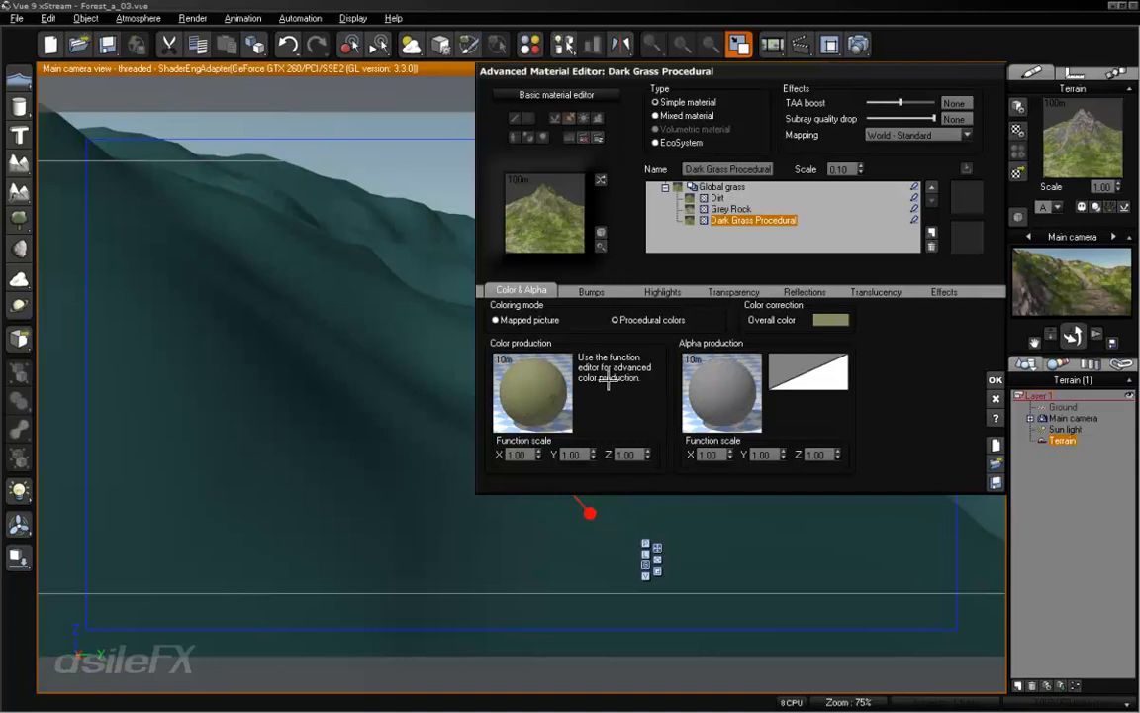
right_click(546, 376)
click(594, 380)
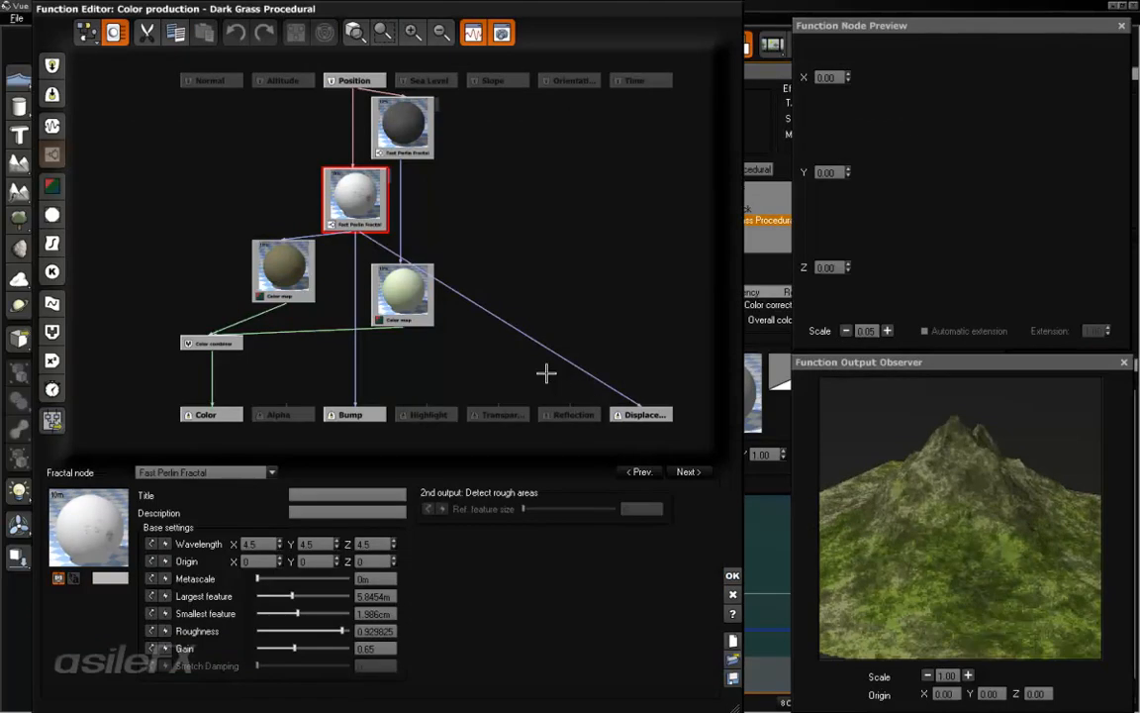
Select the brown Color map node under the white Fast Perlin Fractal and move it down level with the pale Color map node
click(416, 34)
right_drag(452, 238, 560, 183)
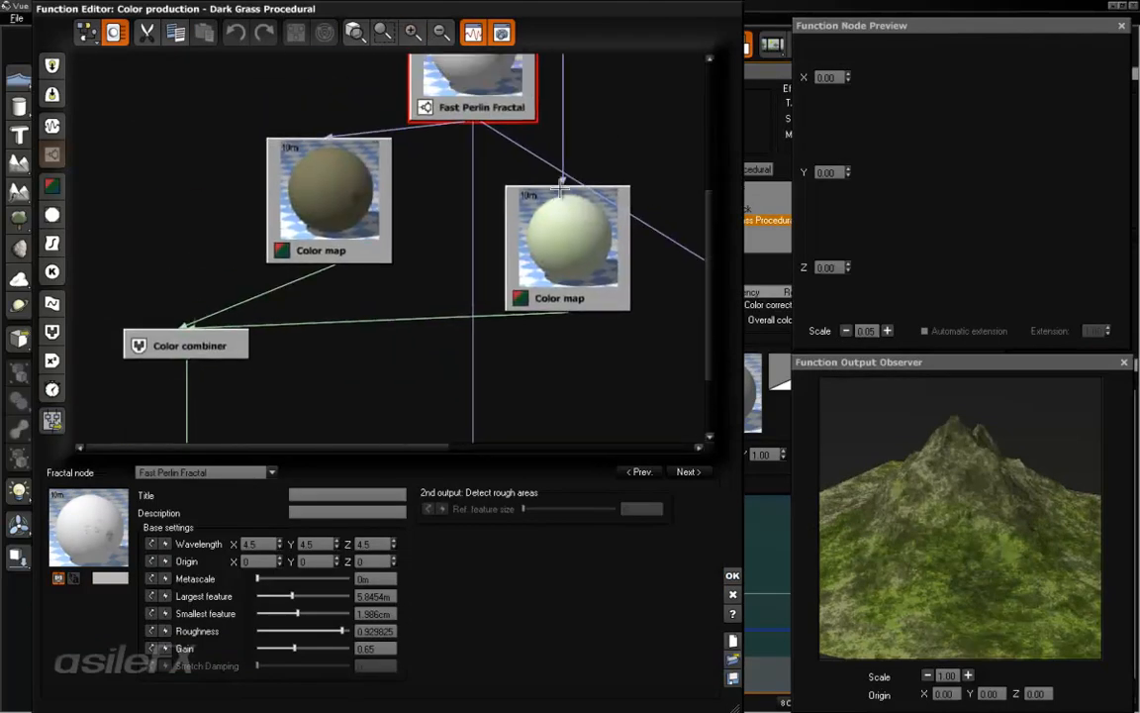
click(315, 205)
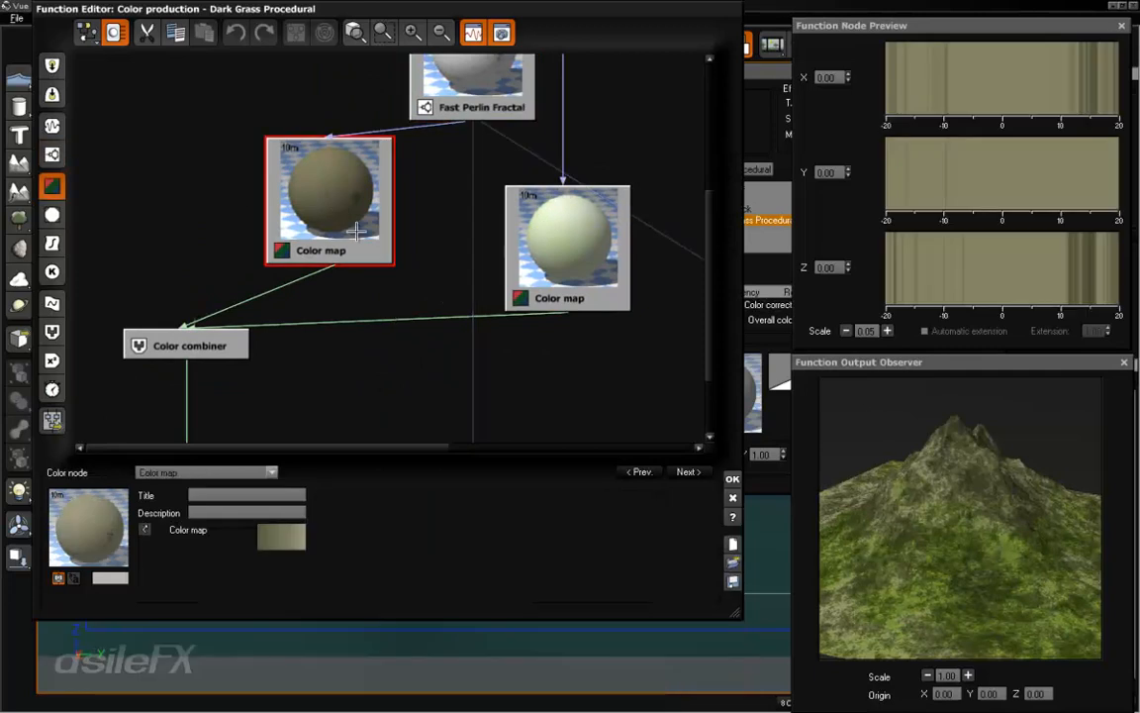
right_drag(389, 201, 376, 262)
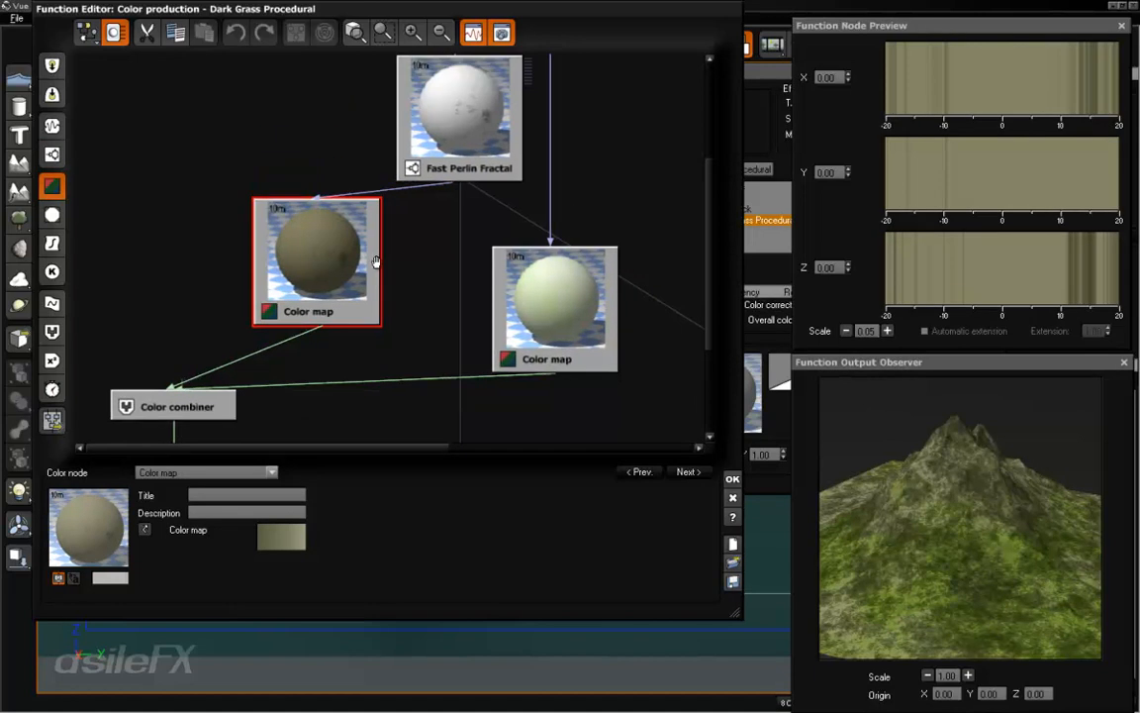
drag(346, 250, 332, 276)
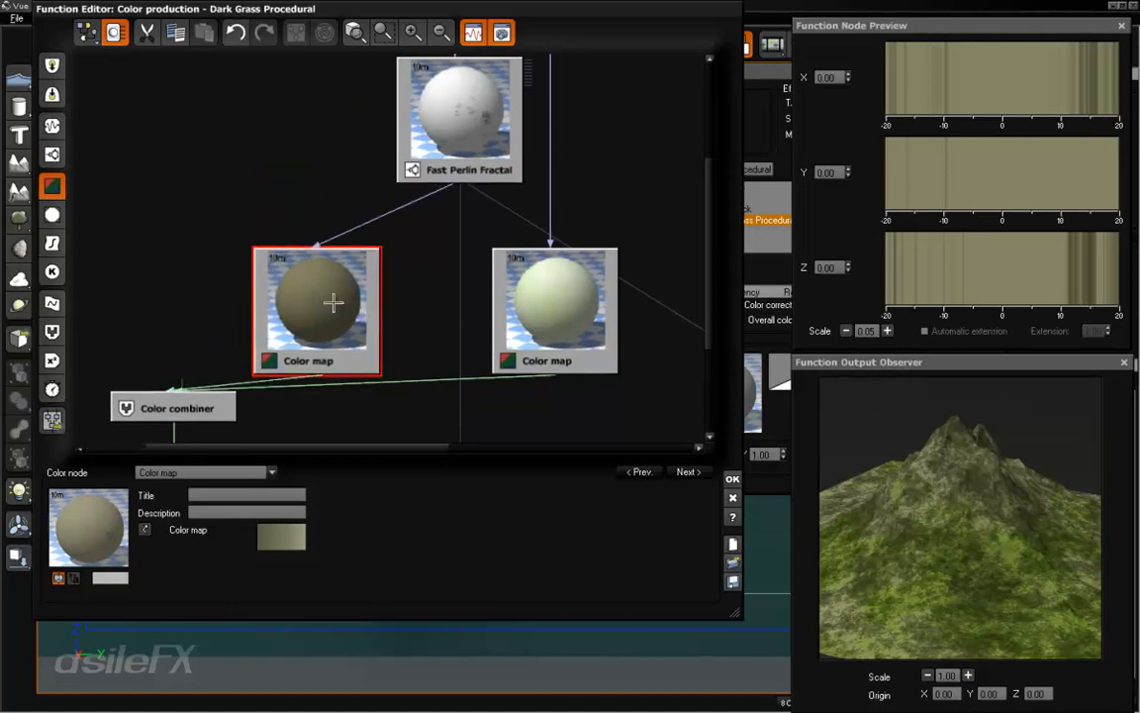
right_click(286, 539)
click(313, 546)
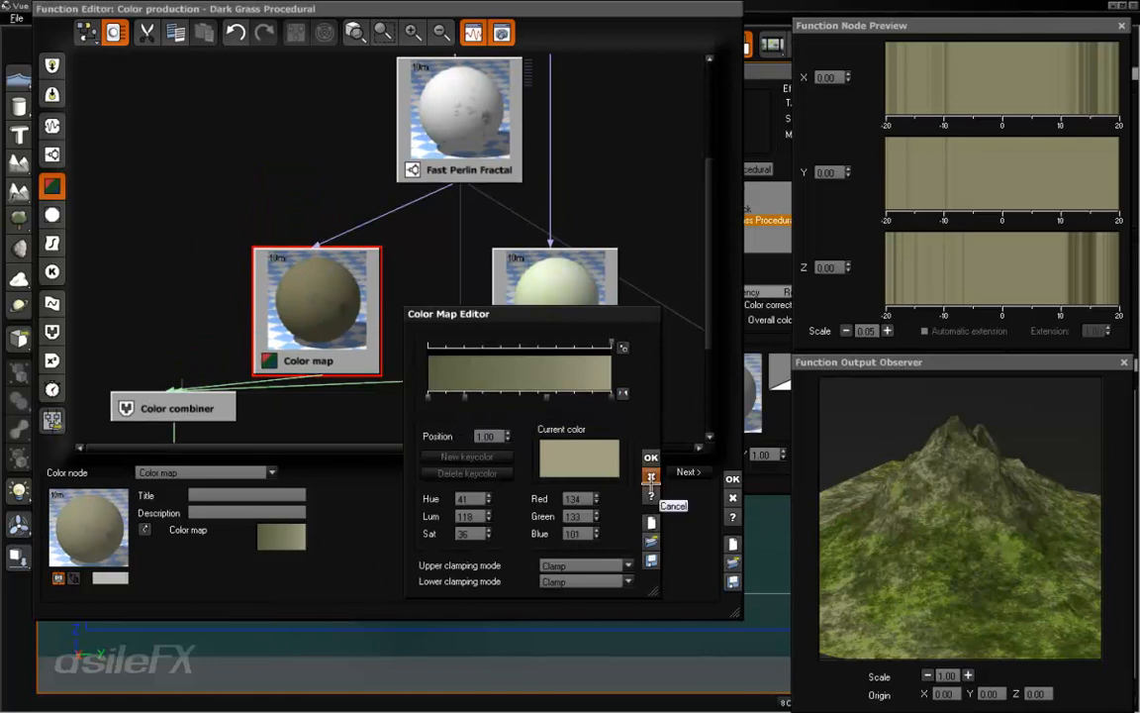
click(651, 476)
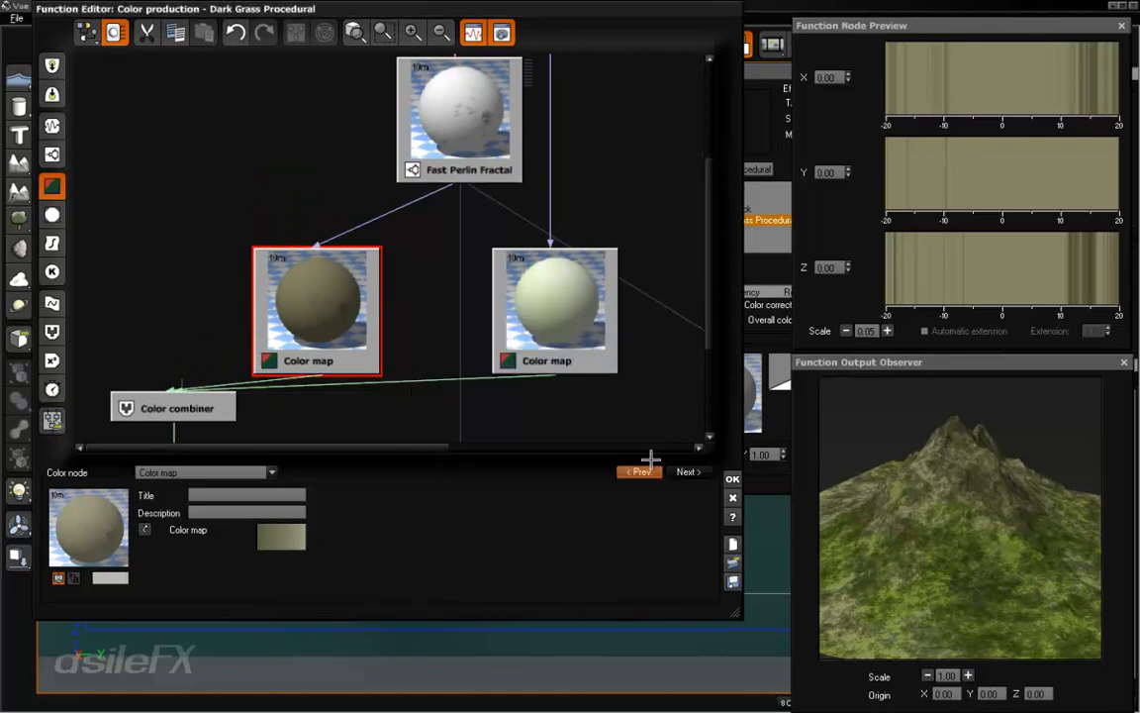
Browse the asileFX color map collections Colorful, Solid Colors and Natural for the selected Color map node, closing the library without choosing one
click(292, 529)
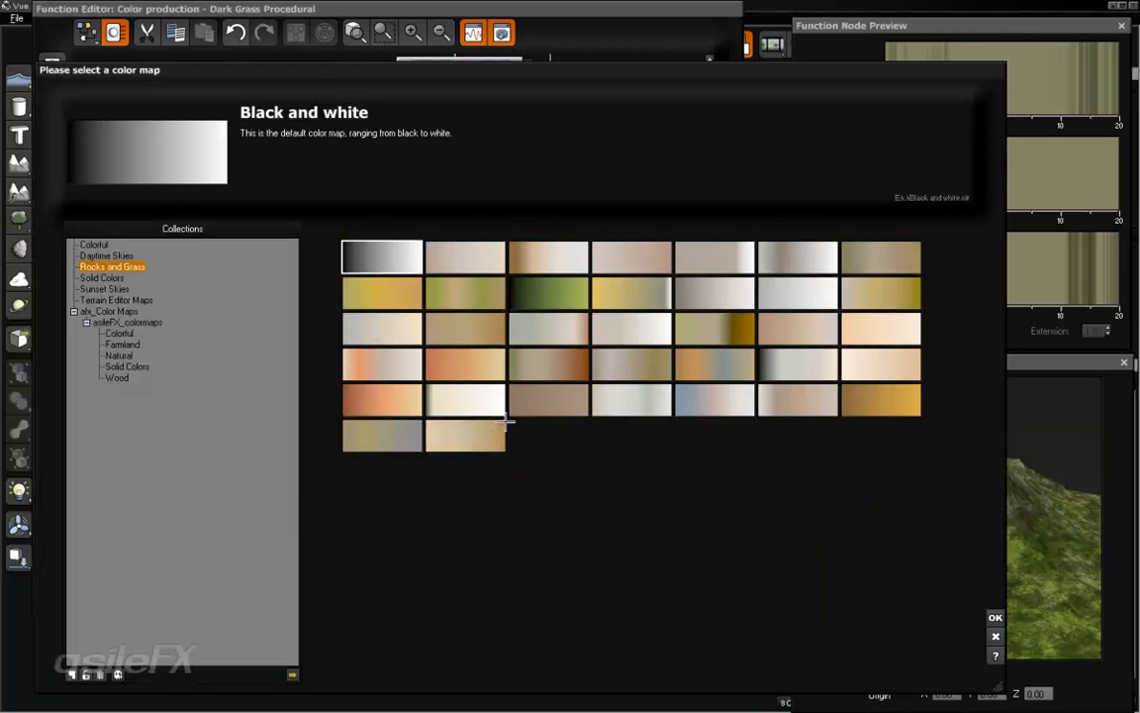
click(119, 310)
click(138, 323)
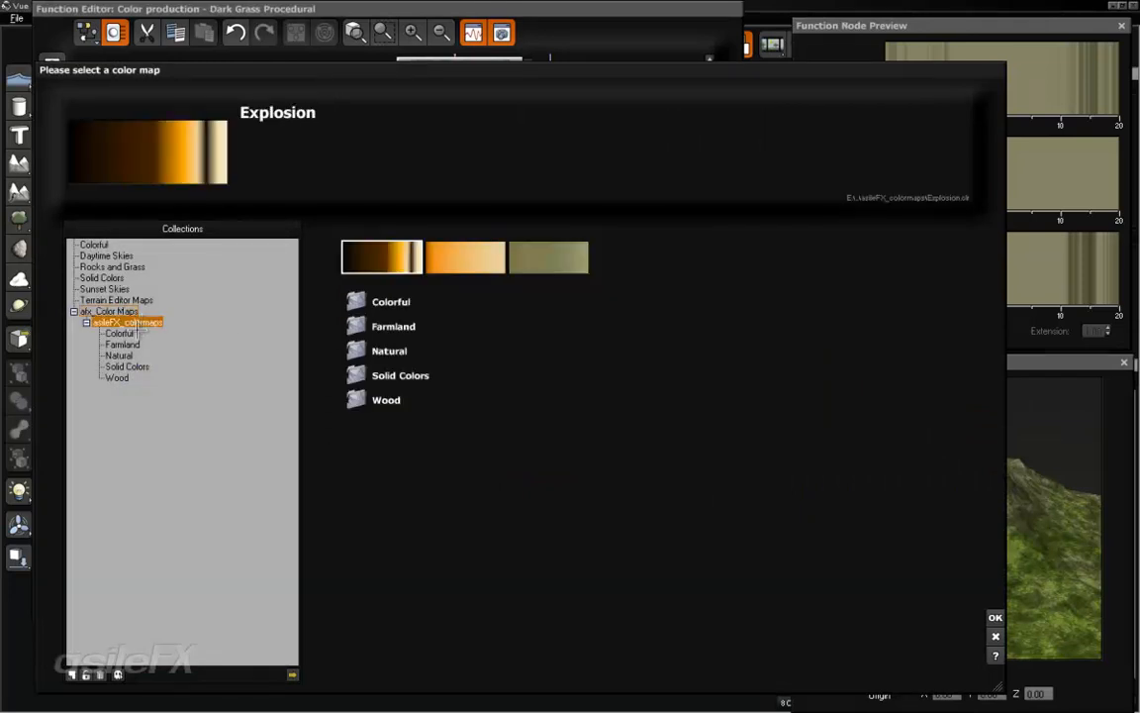
click(121, 334)
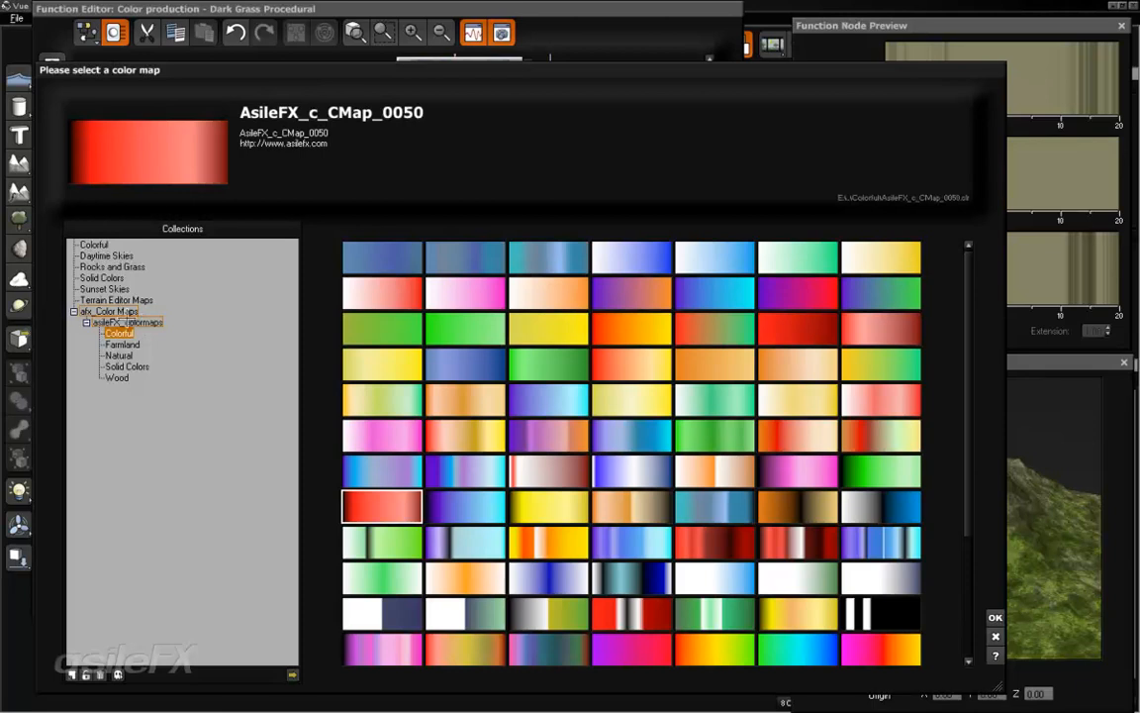
click(121, 366)
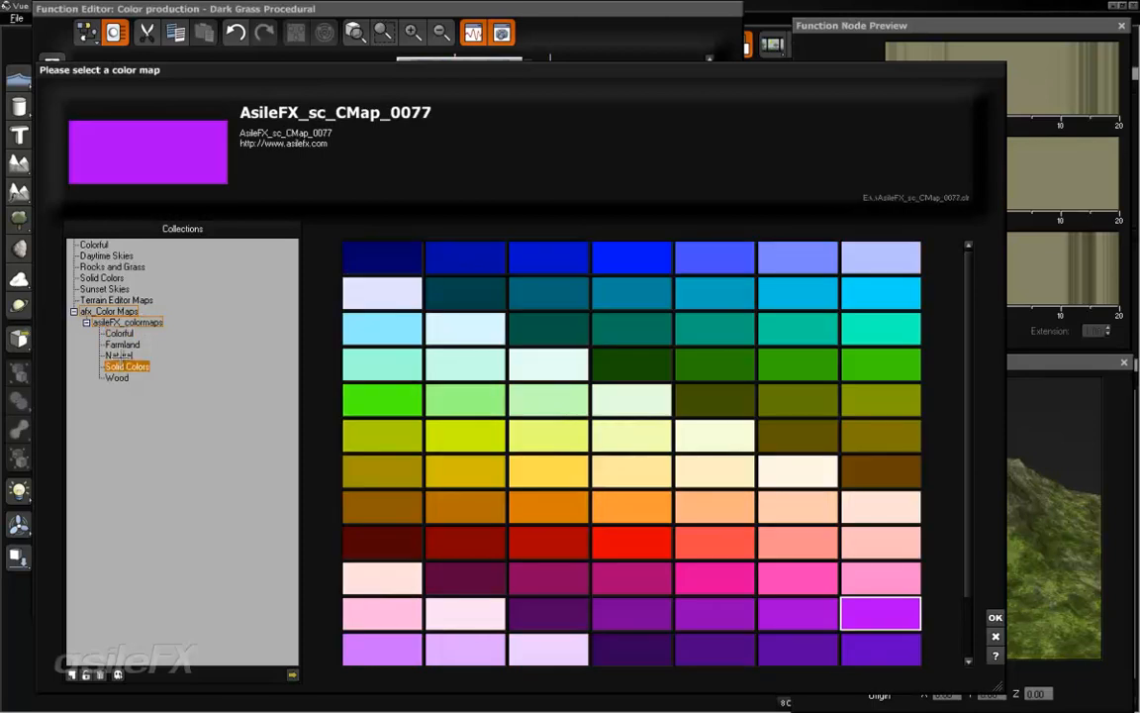
click(119, 354)
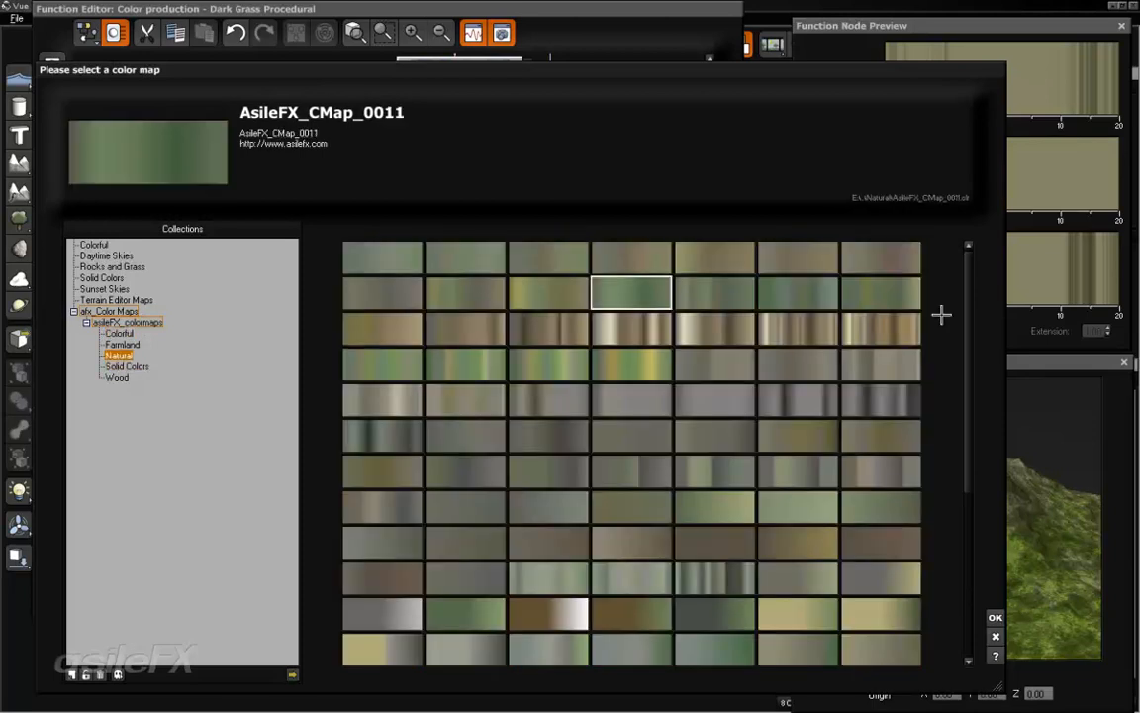
drag(971, 457, 963, 312)
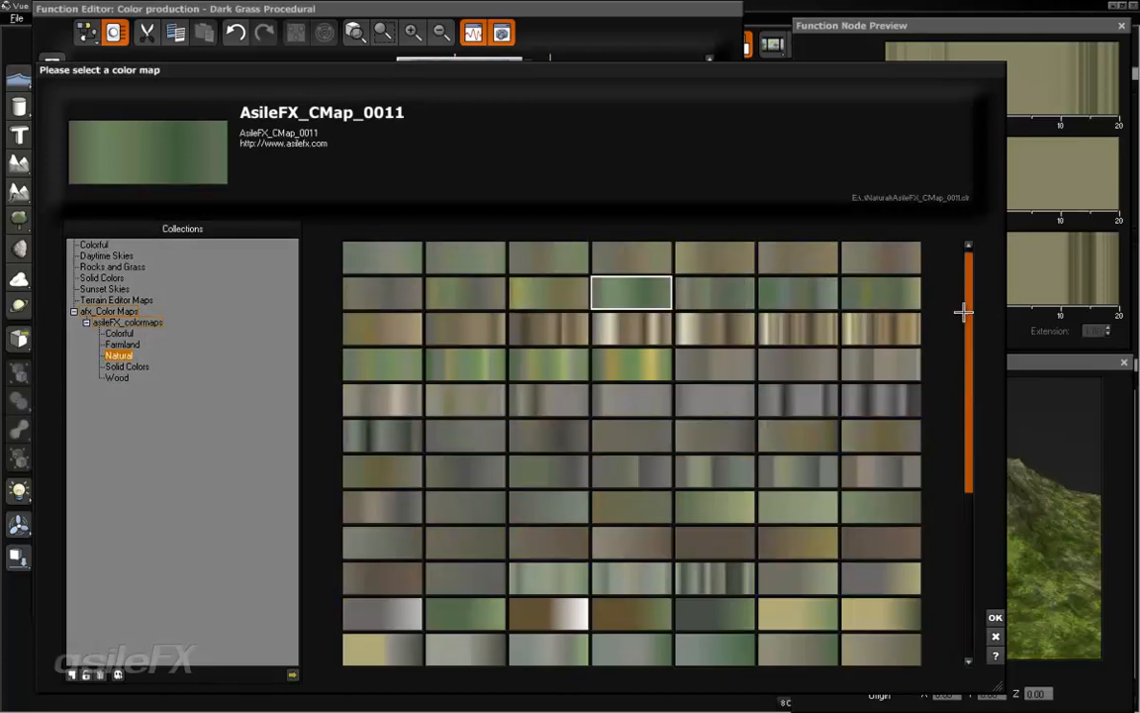
scroll(950, 437, down, 5)
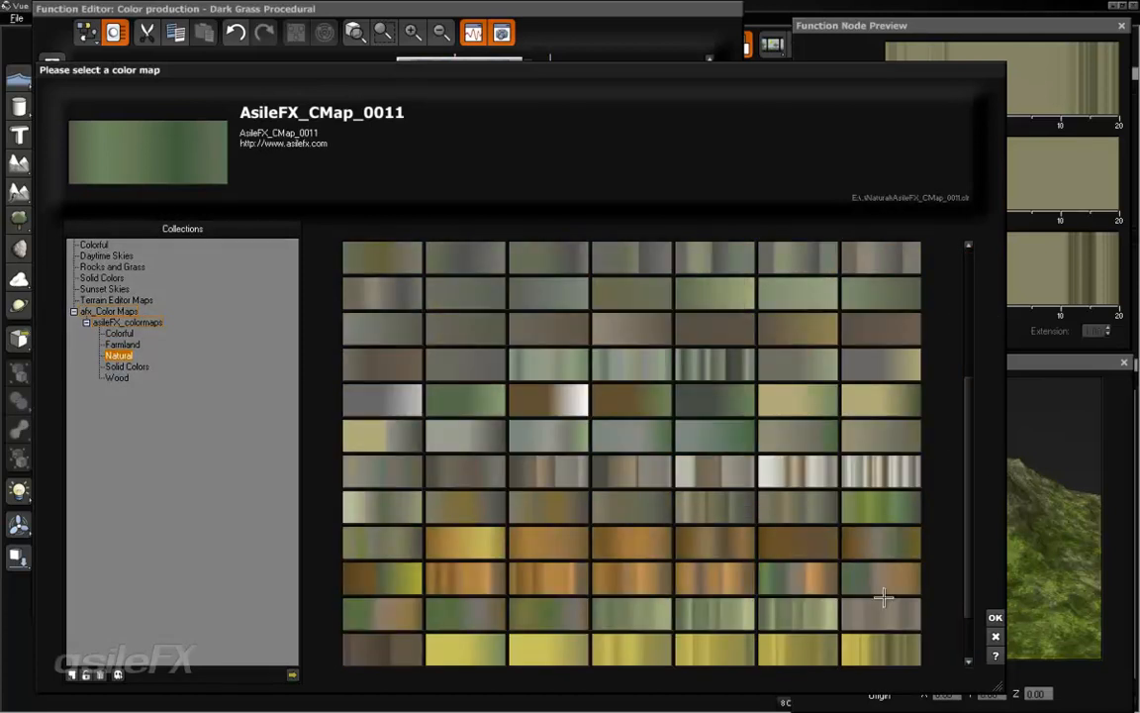
click(996, 636)
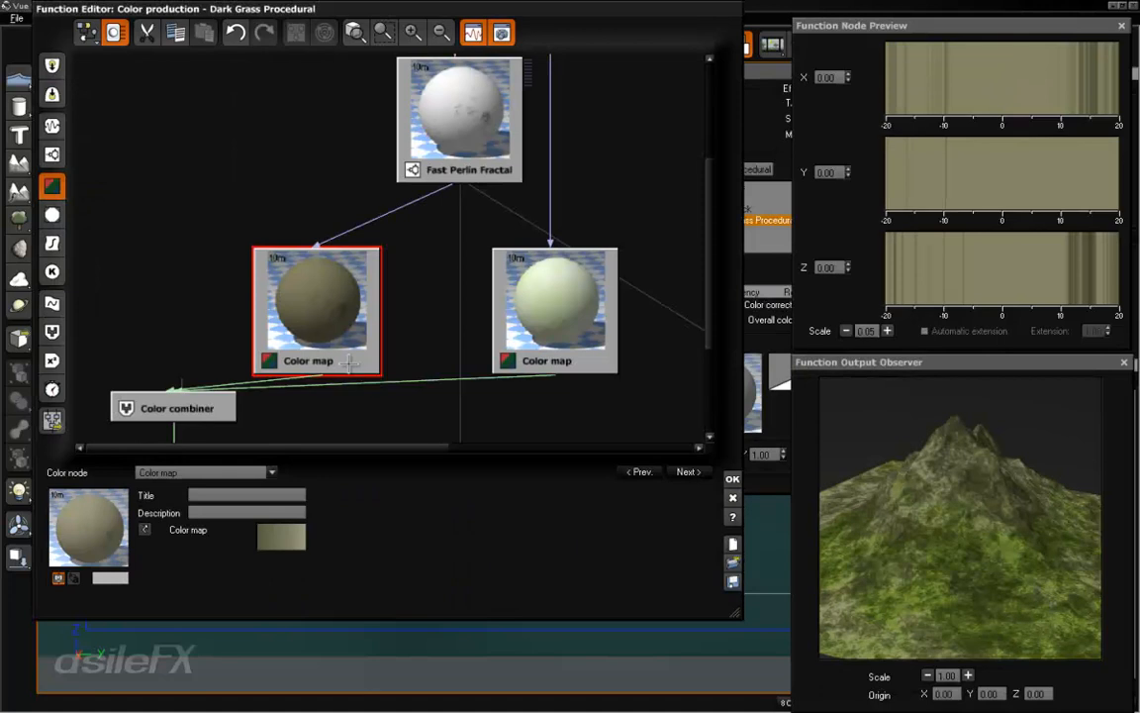
Open the brown Color map node's gradient for editing and select its keycolor at position -1.00
right_click(285, 539)
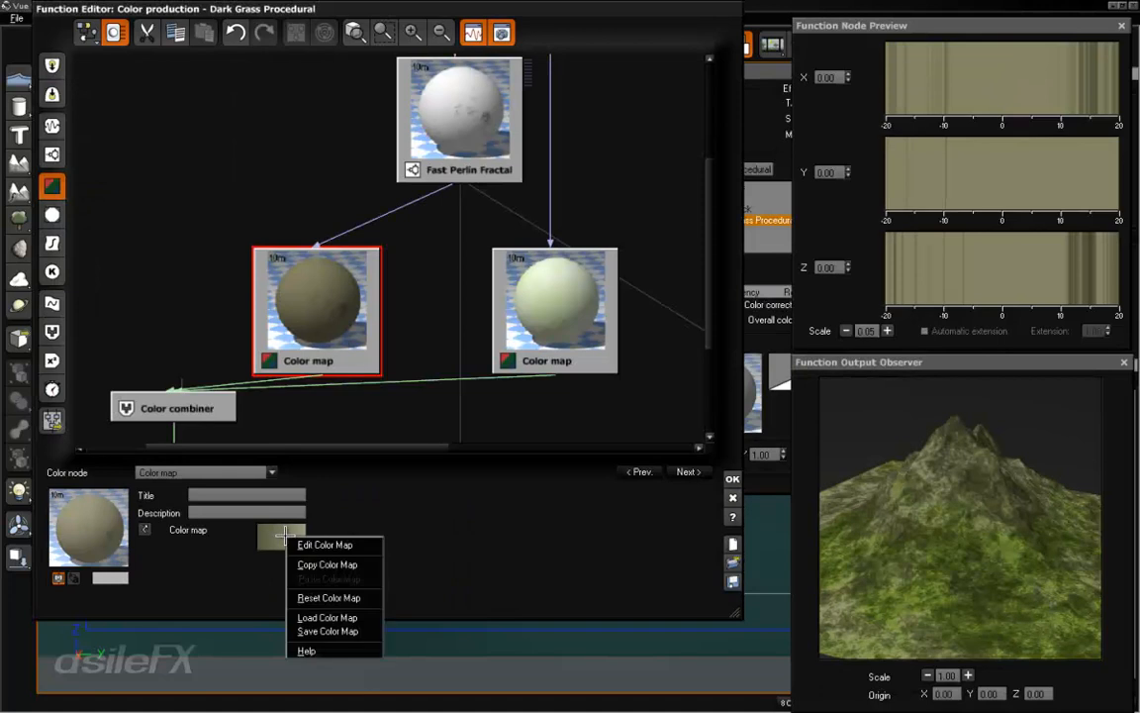
click(336, 544)
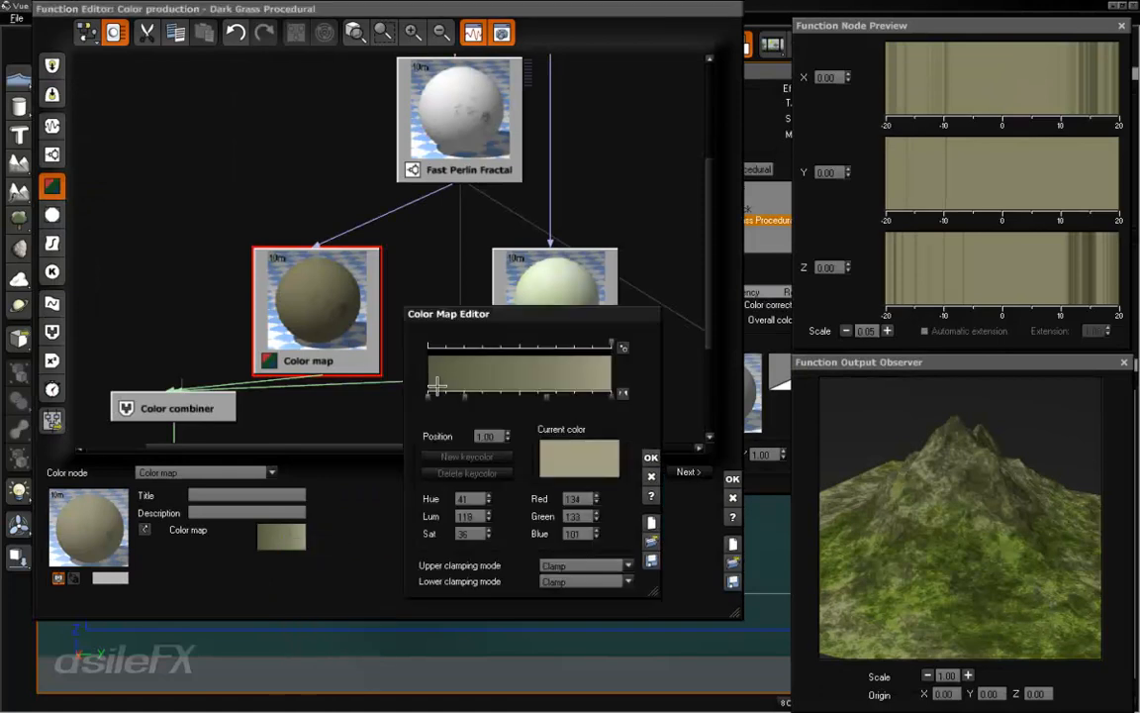
click(426, 397)
Open the full color selection for the keycolor, try six favorite columns, restore five, and close it
right_click(606, 457)
click(669, 465)
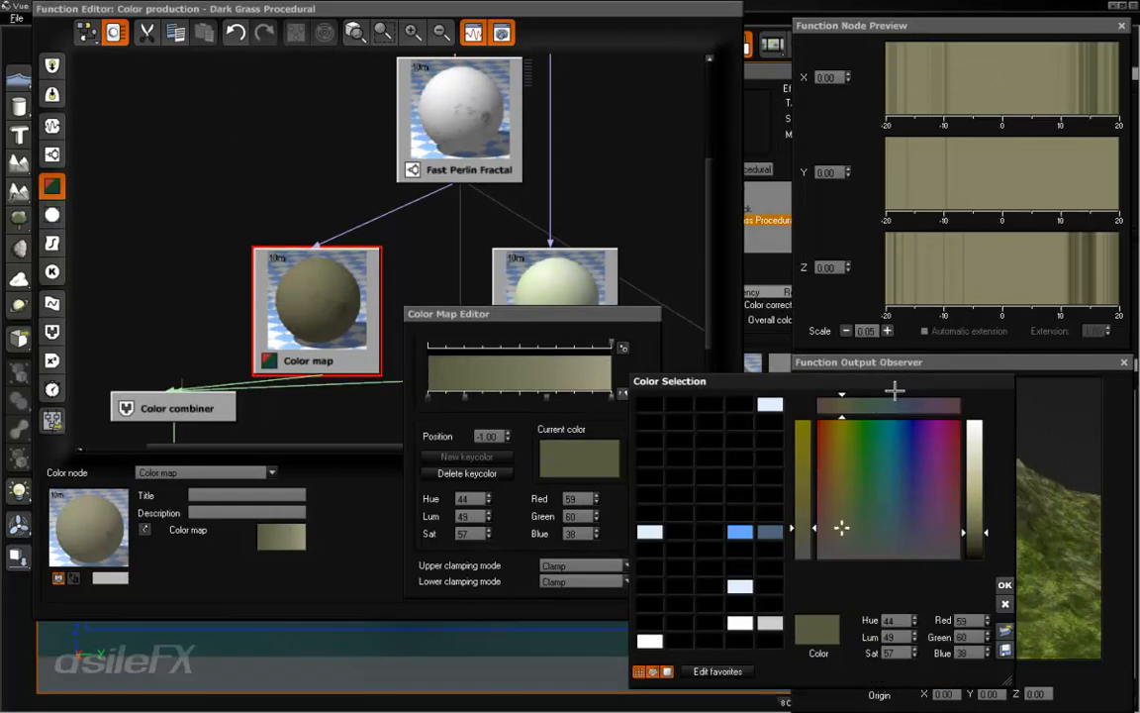
drag(857, 385, 890, 318)
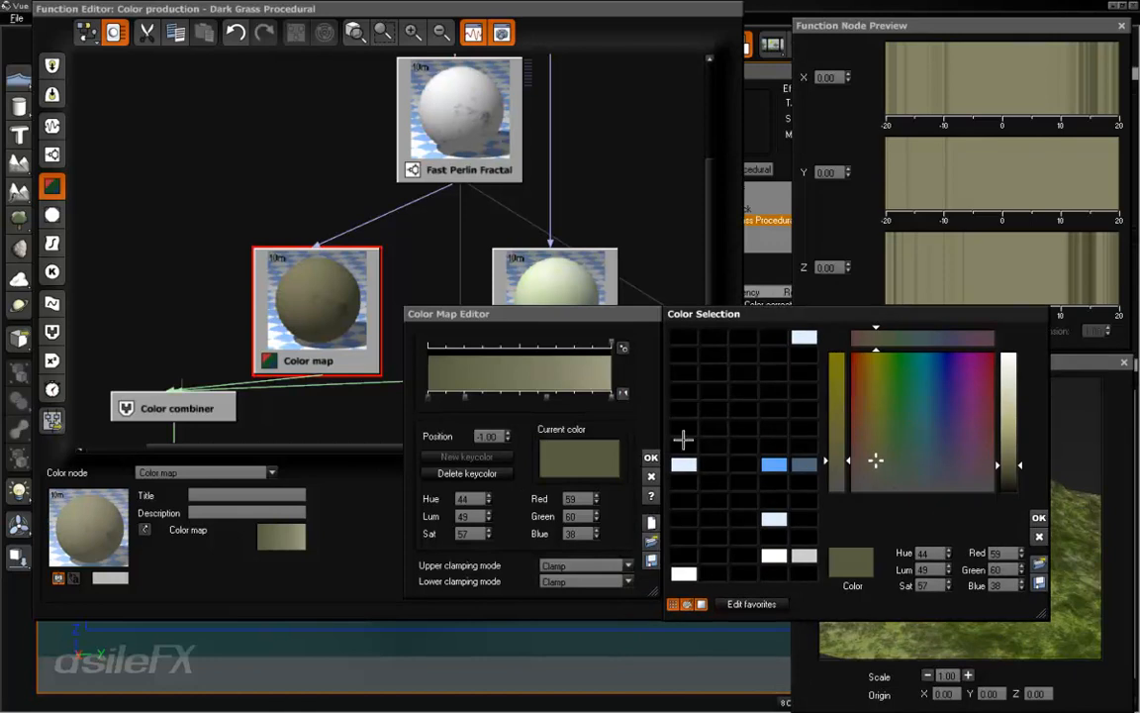
click(753, 603)
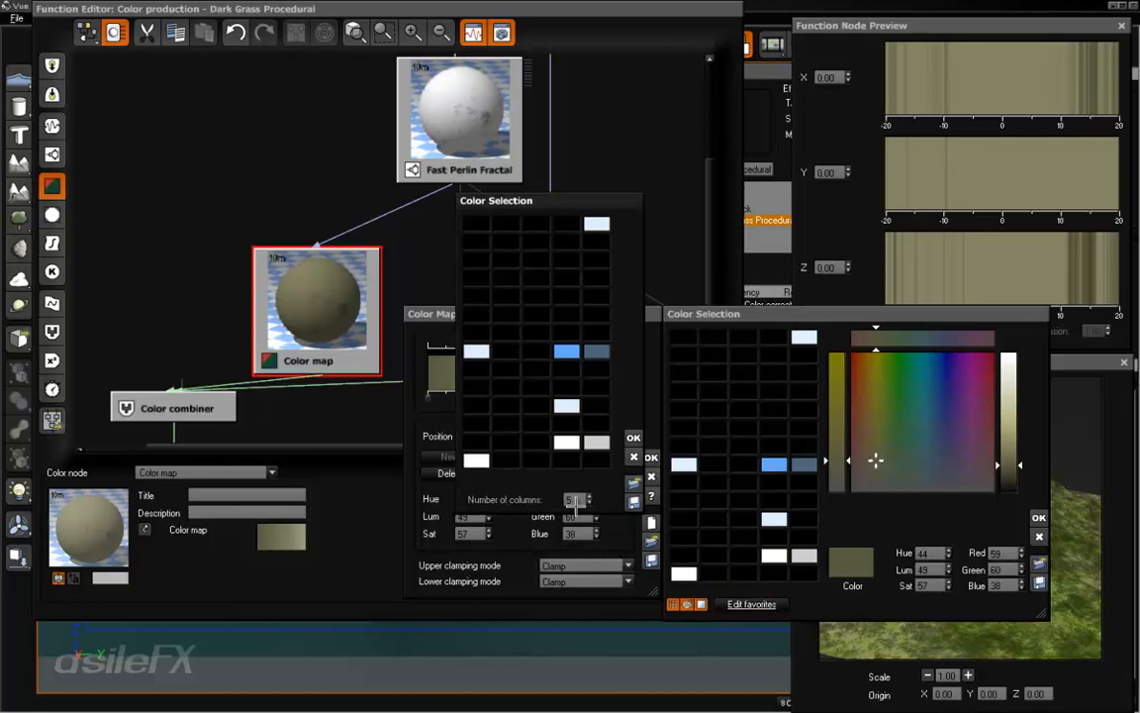
click(594, 495)
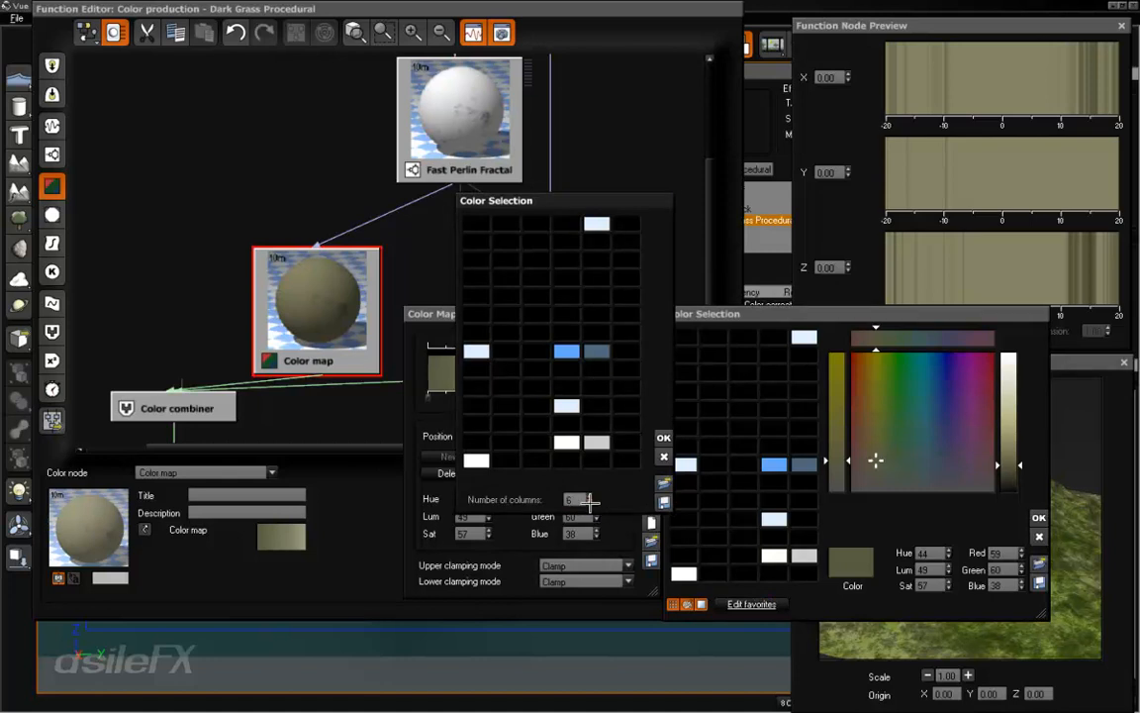
click(590, 502)
click(635, 440)
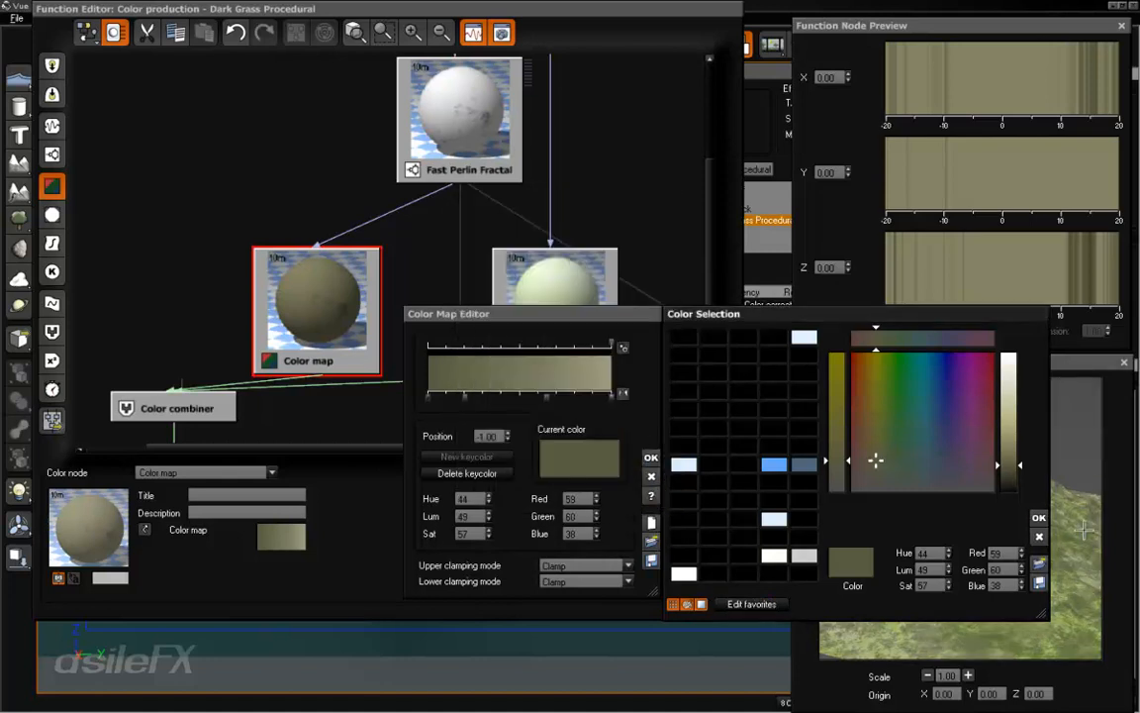
click(1039, 518)
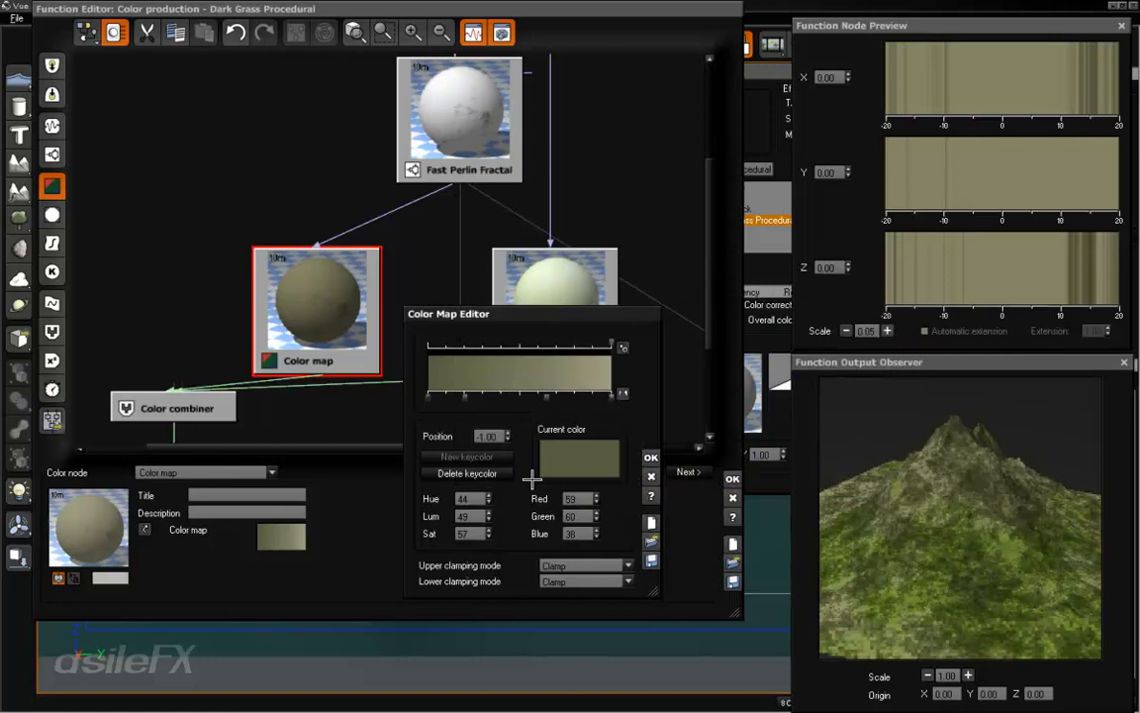
Recolor the brown Color map's keycolors at -1.00 to dark brown (47, 38, 28) and at -0.60 to olive brown (68, 66, 41), accepting the gradient
click(572, 454)
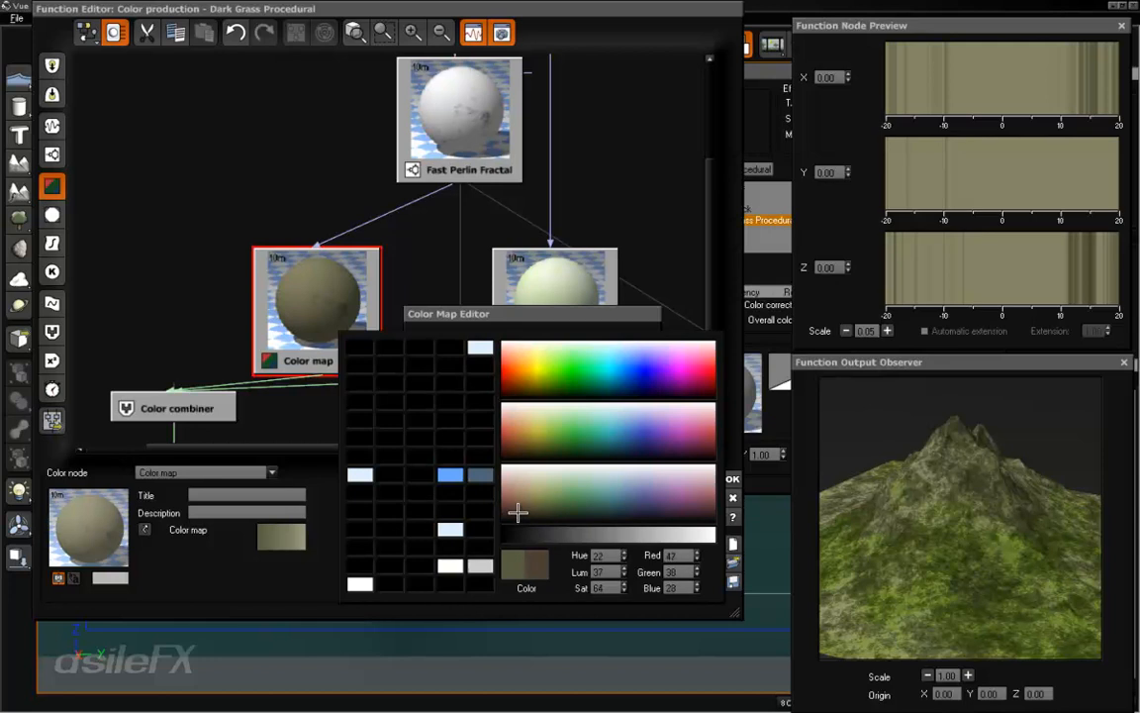
click(517, 509)
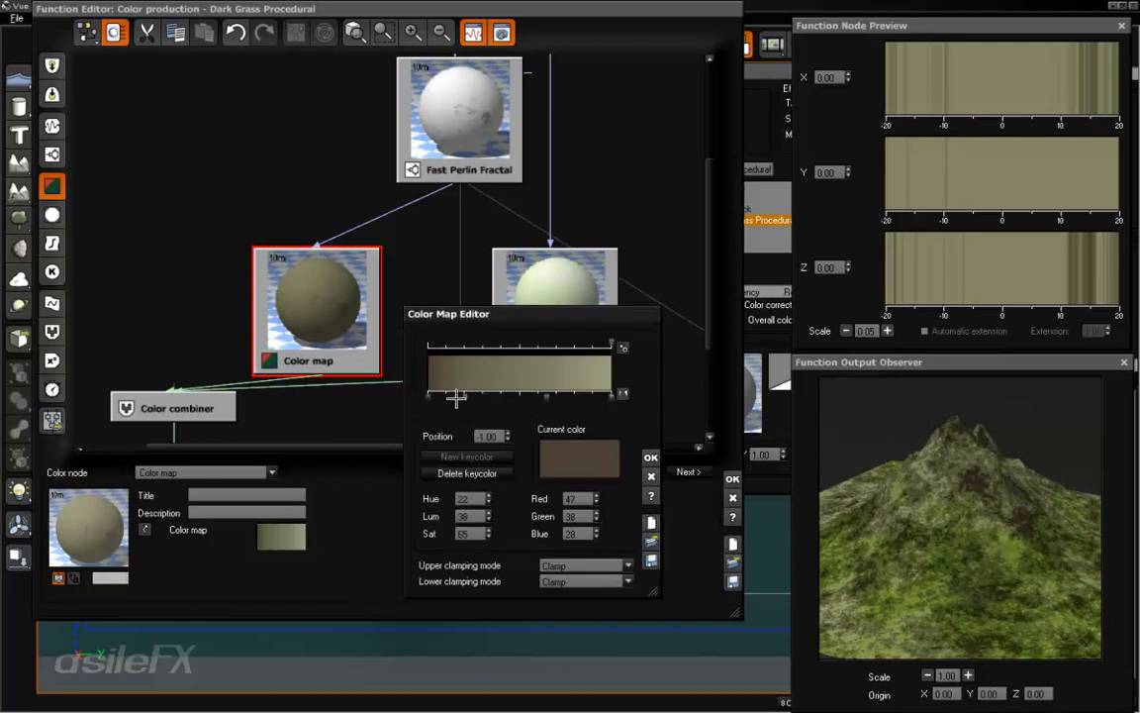
click(560, 458)
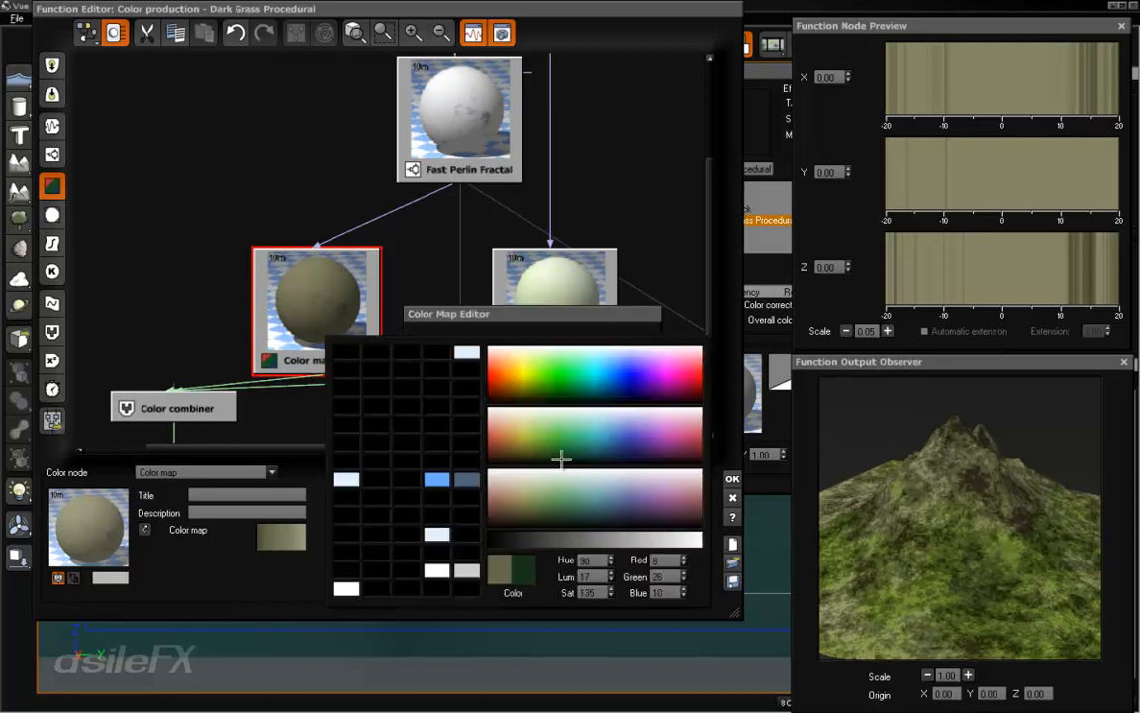
click(517, 511)
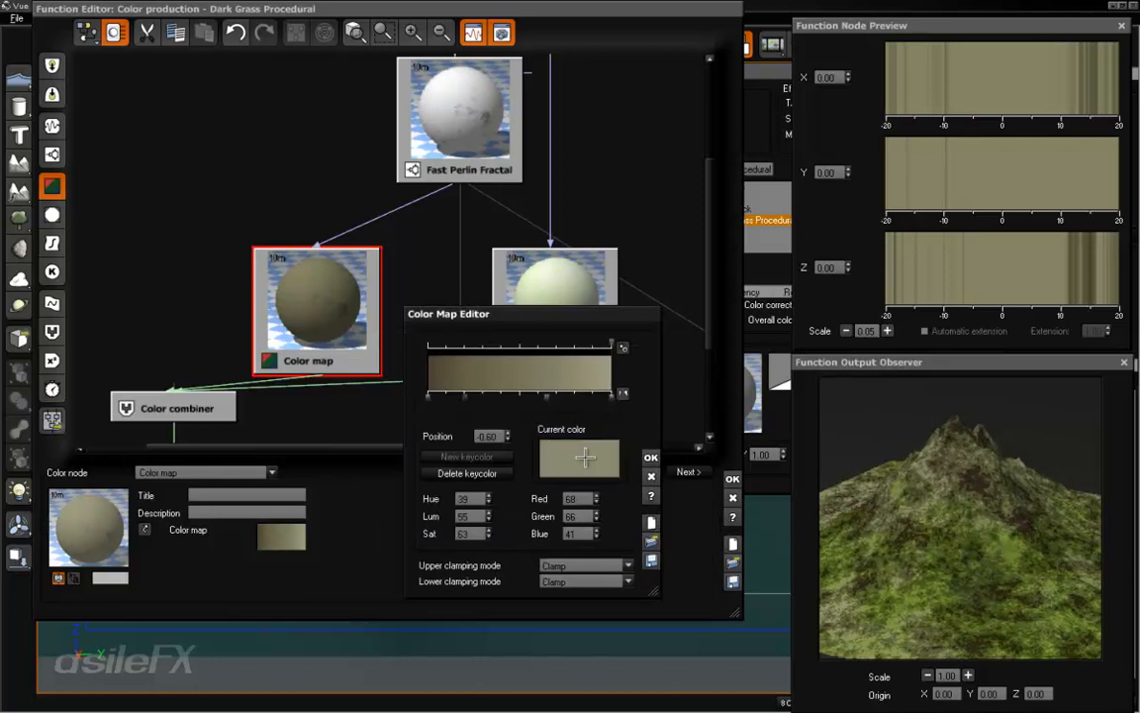
click(651, 458)
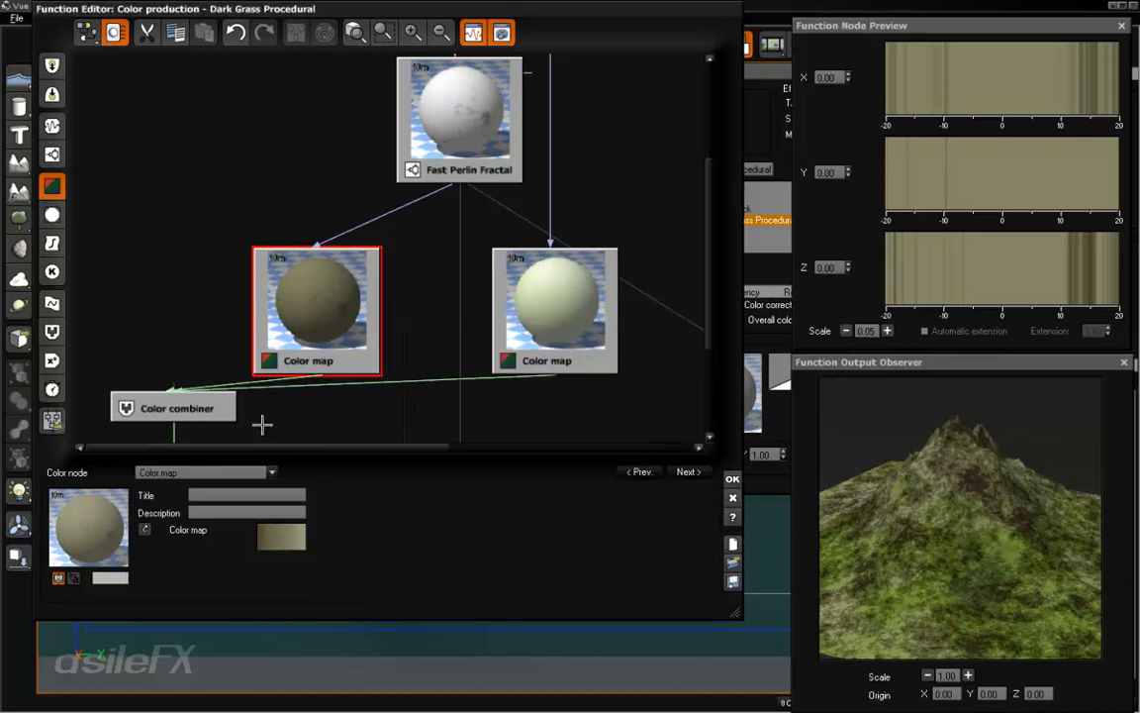
Open the pale Color map node's gradient and add a dark olive keycolor (43, 42, 25) at position 0.24
click(532, 256)
click(284, 537)
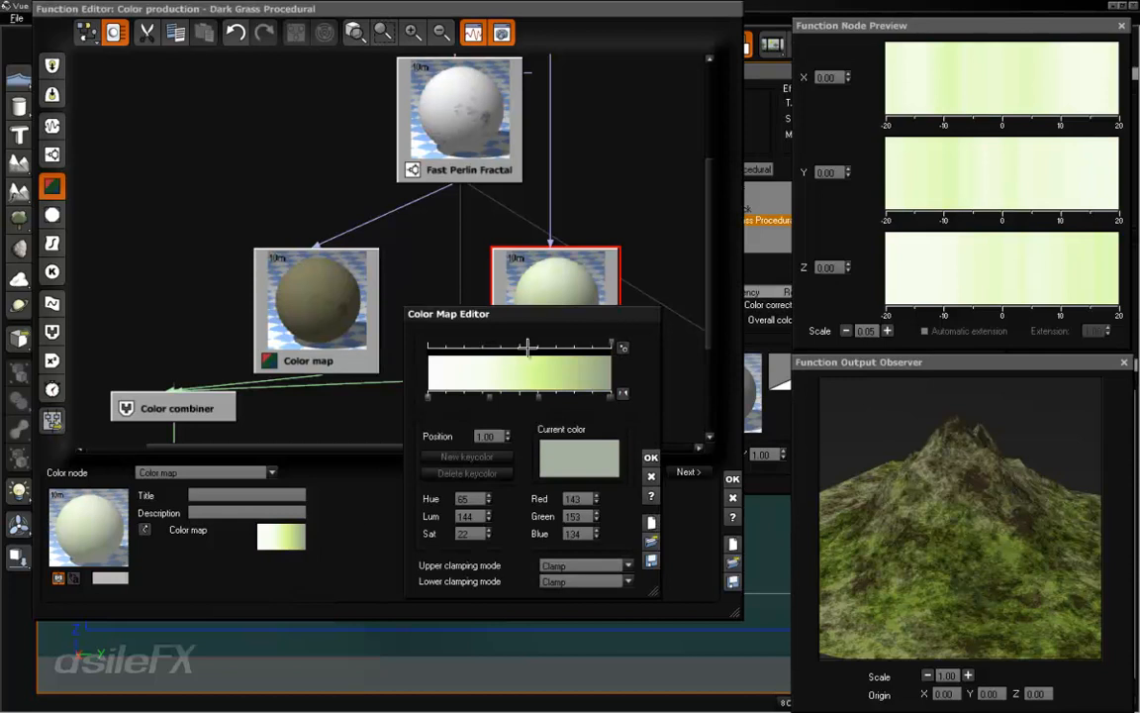
click(428, 398)
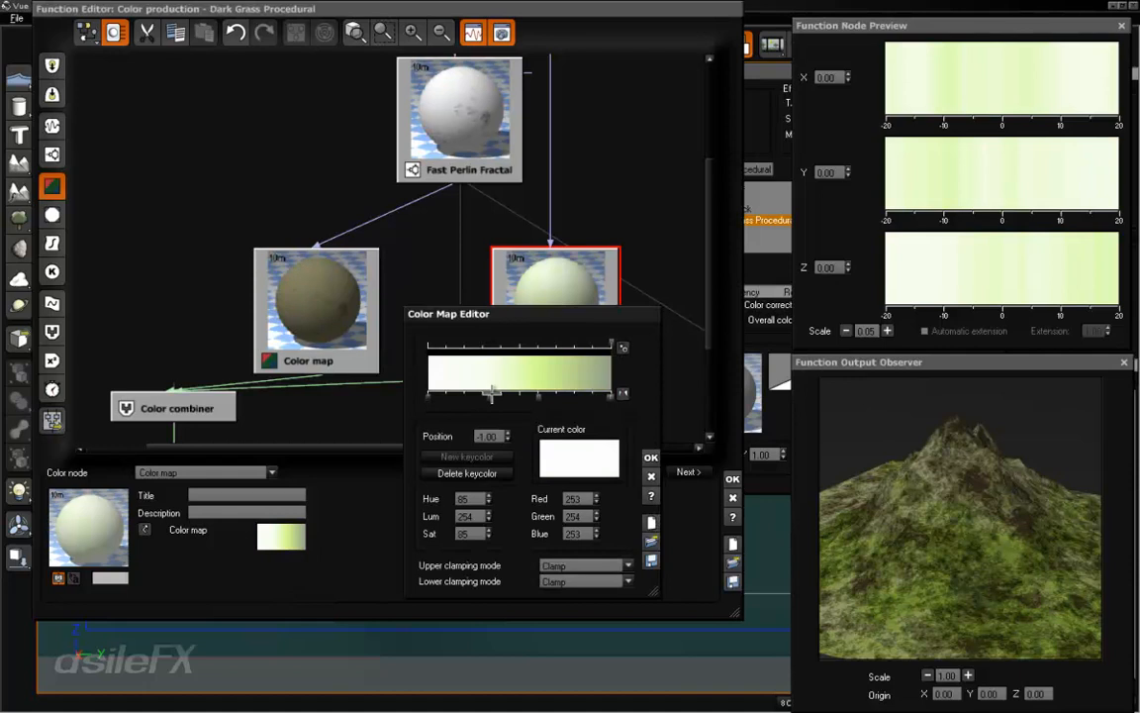
click(539, 401)
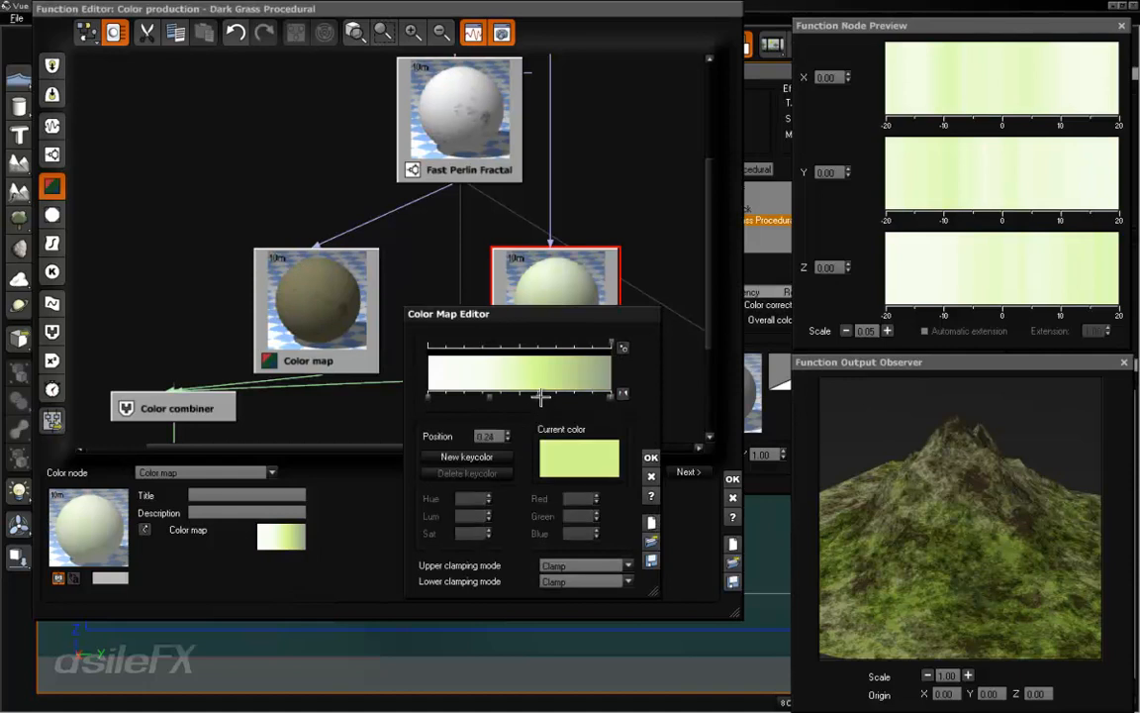
click(575, 459)
click(535, 504)
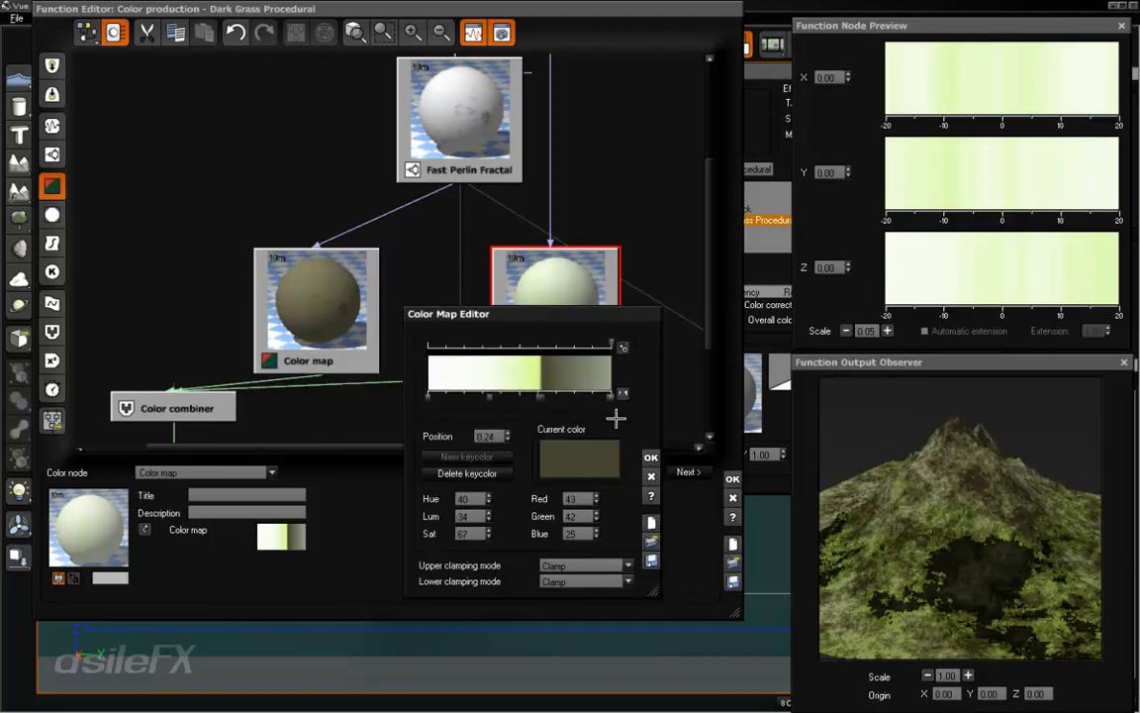
Delete the yellow-green keycolor and the grey-green one near the gradient's end, moving the dark olive keycolor to position 0.17
click(540, 401)
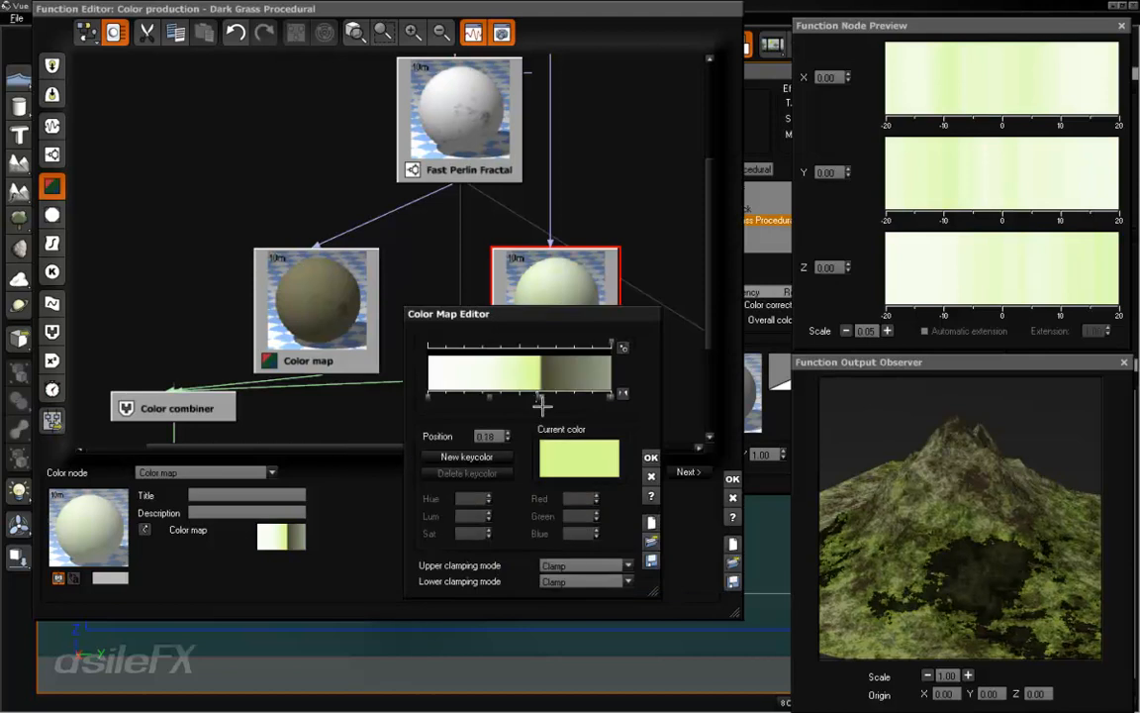
drag(536, 398, 527, 396)
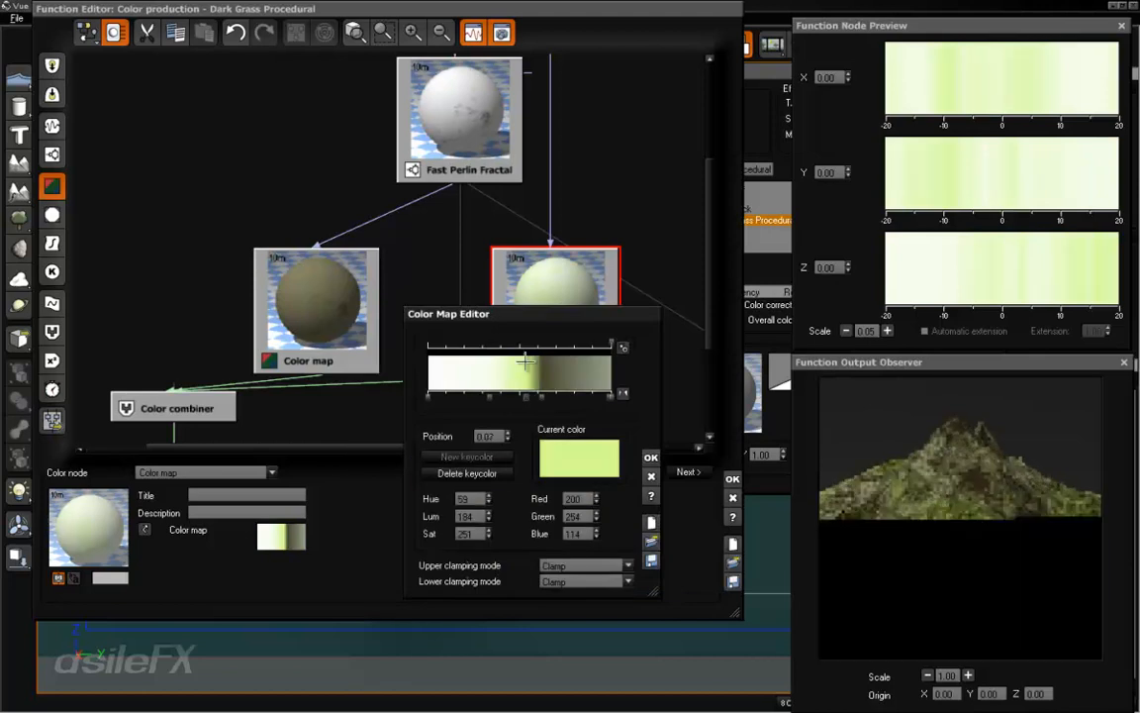
click(493, 473)
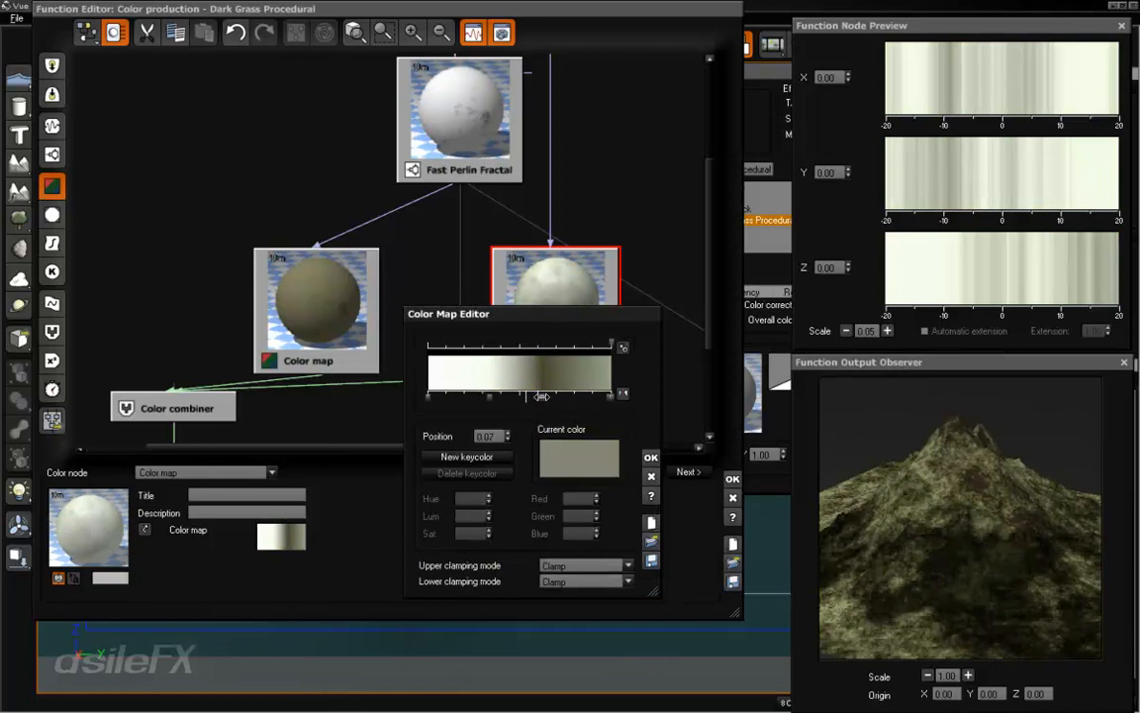
click(541, 396)
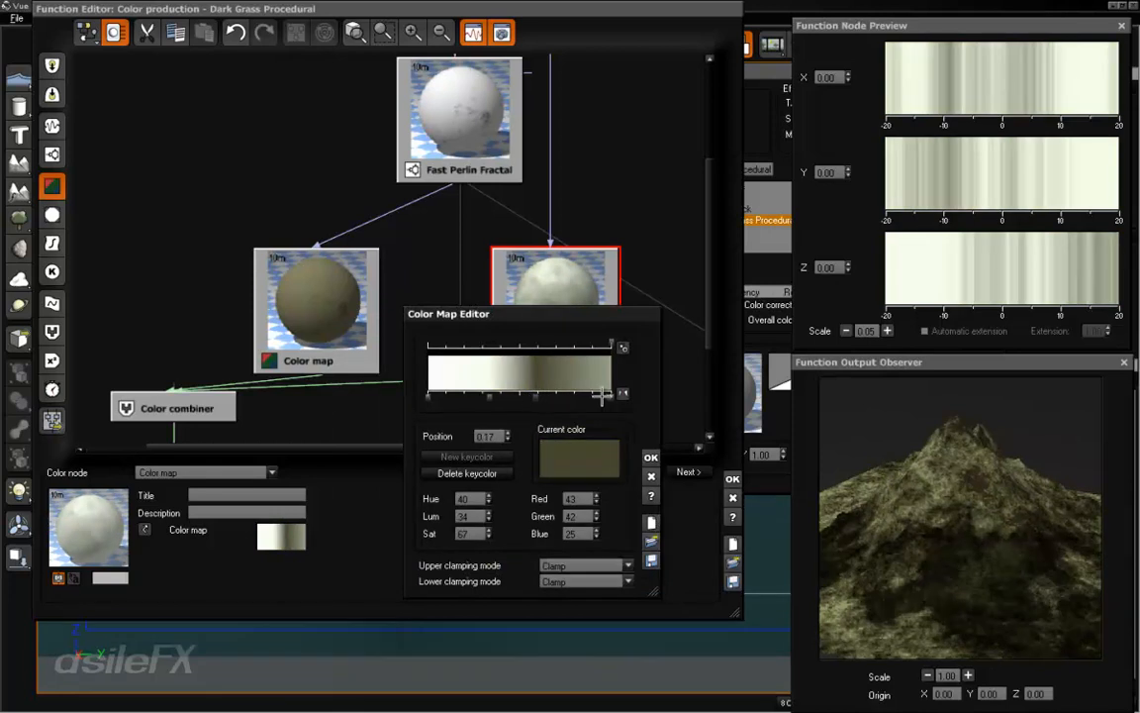
click(468, 473)
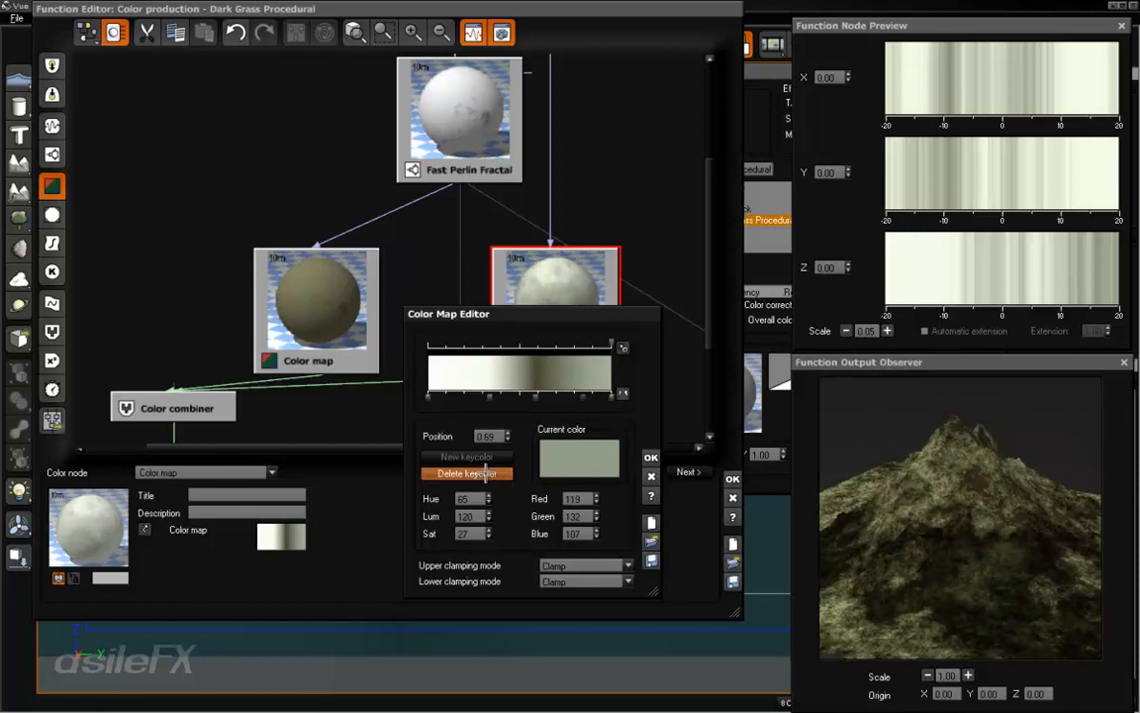
Change the gradient's end keycolor at position 1.00 to a very dark brown (30, 27, 18)
click(610, 397)
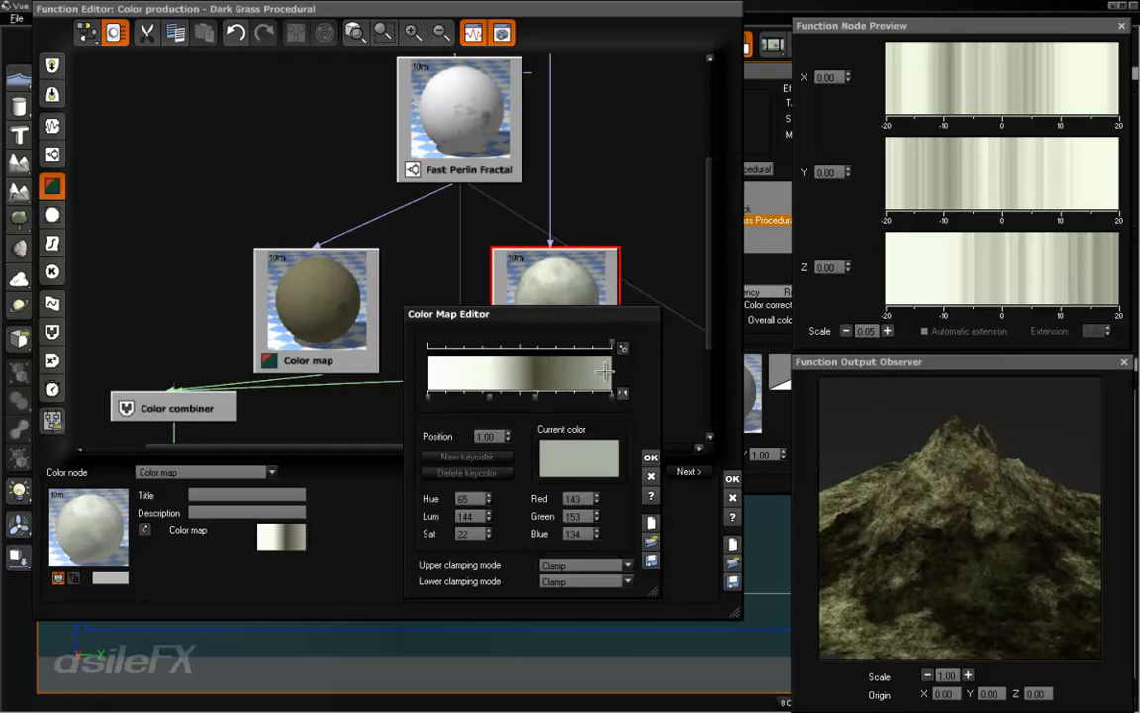
click(578, 460)
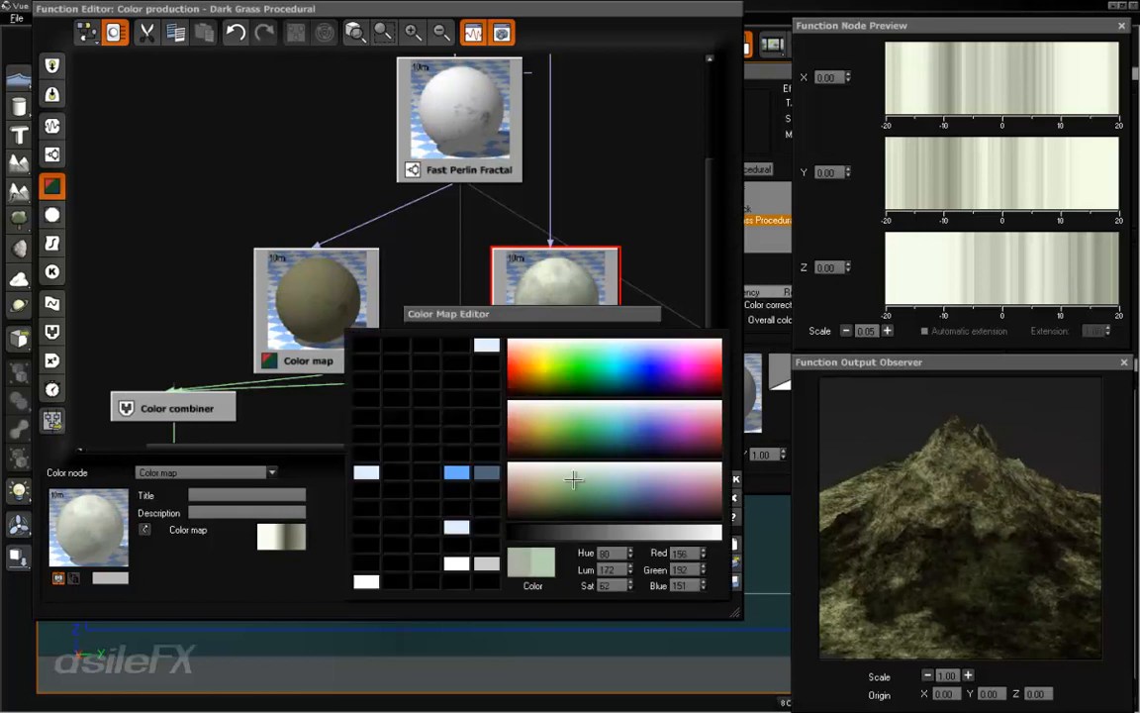
click(534, 514)
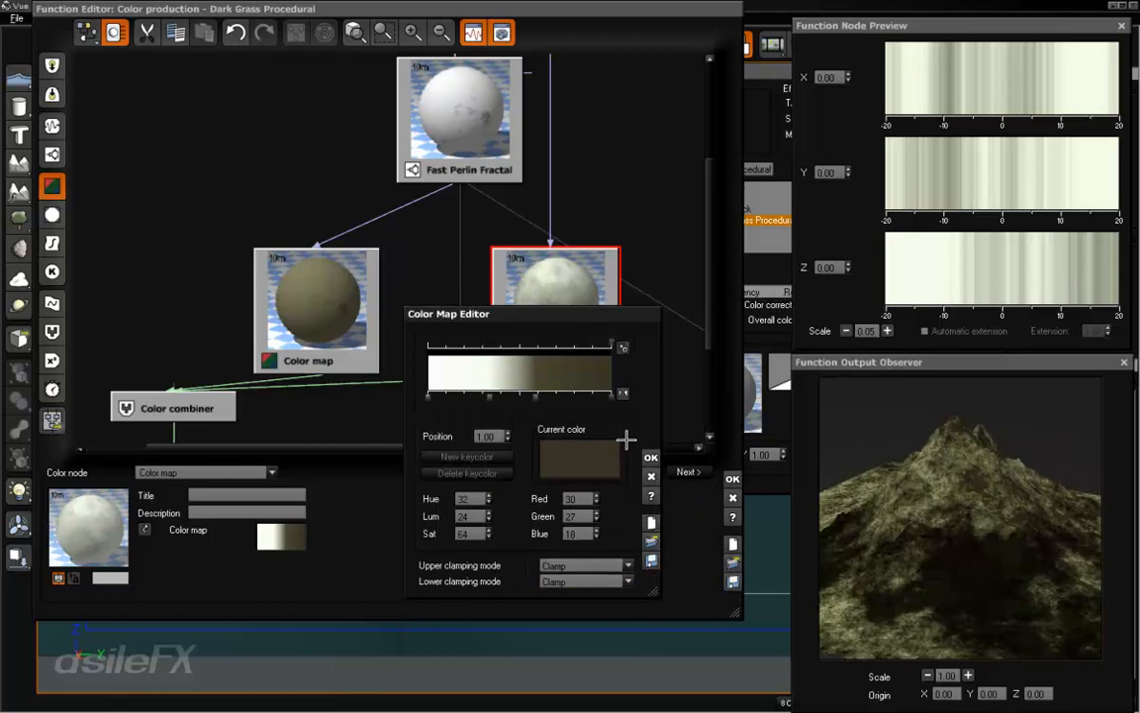
Move the pale cream keycolor to position -0.67 and settle the dark olive keycolor at 0.19
drag(489, 397, 458, 396)
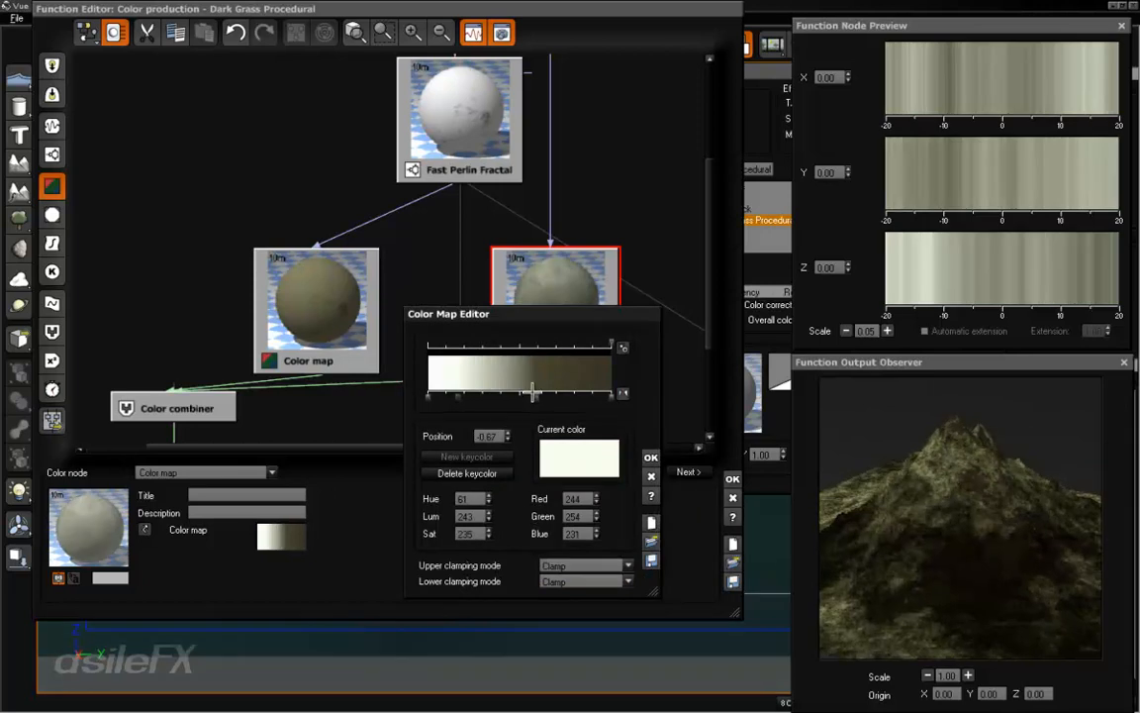
click(562, 396)
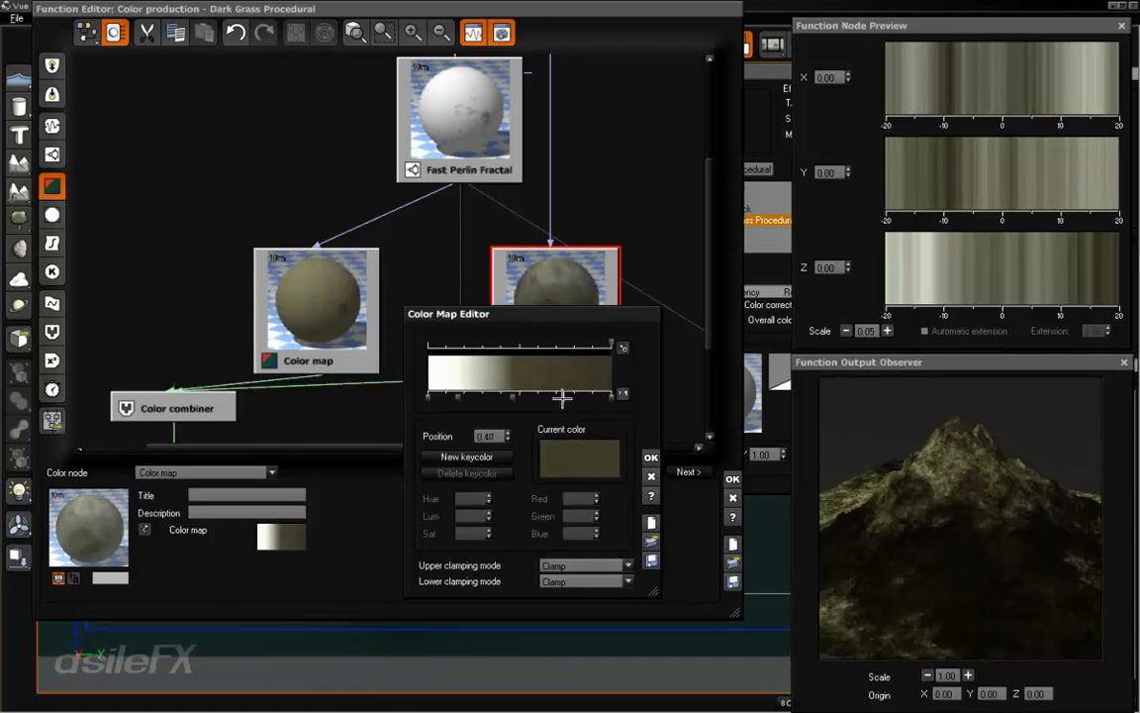
mouse_move(512, 397)
mouse_down()
mouse_move(552, 397)
mouse_move(522, 396)
mouse_up()
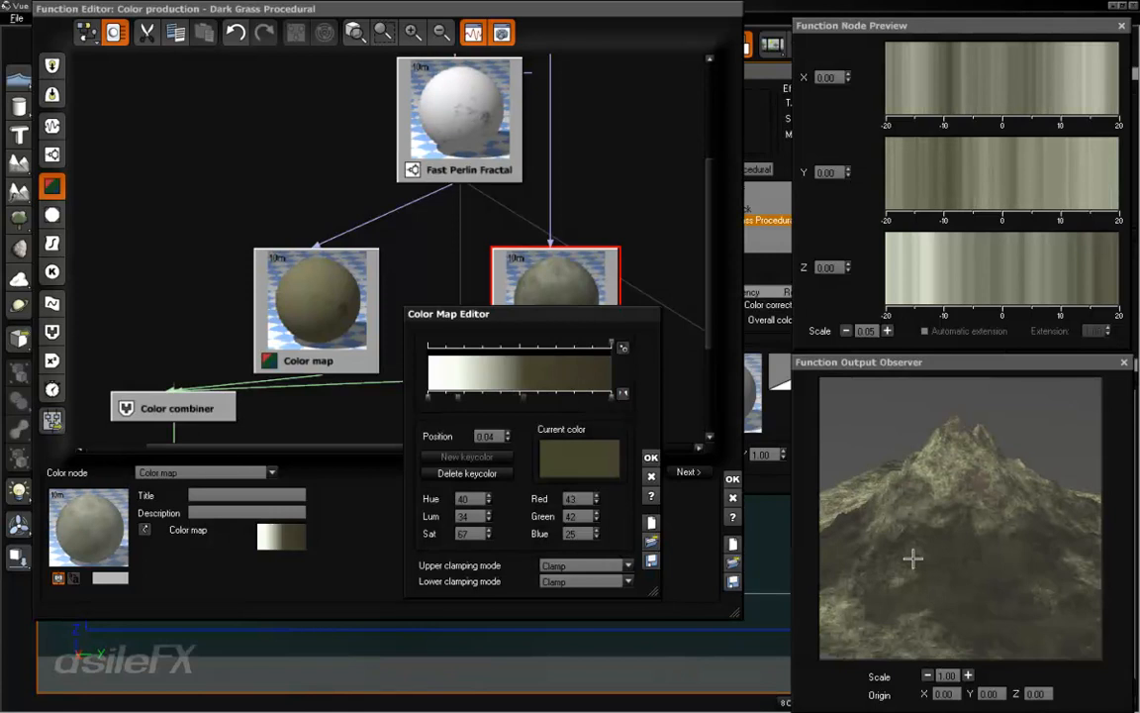
drag(523, 397, 538, 399)
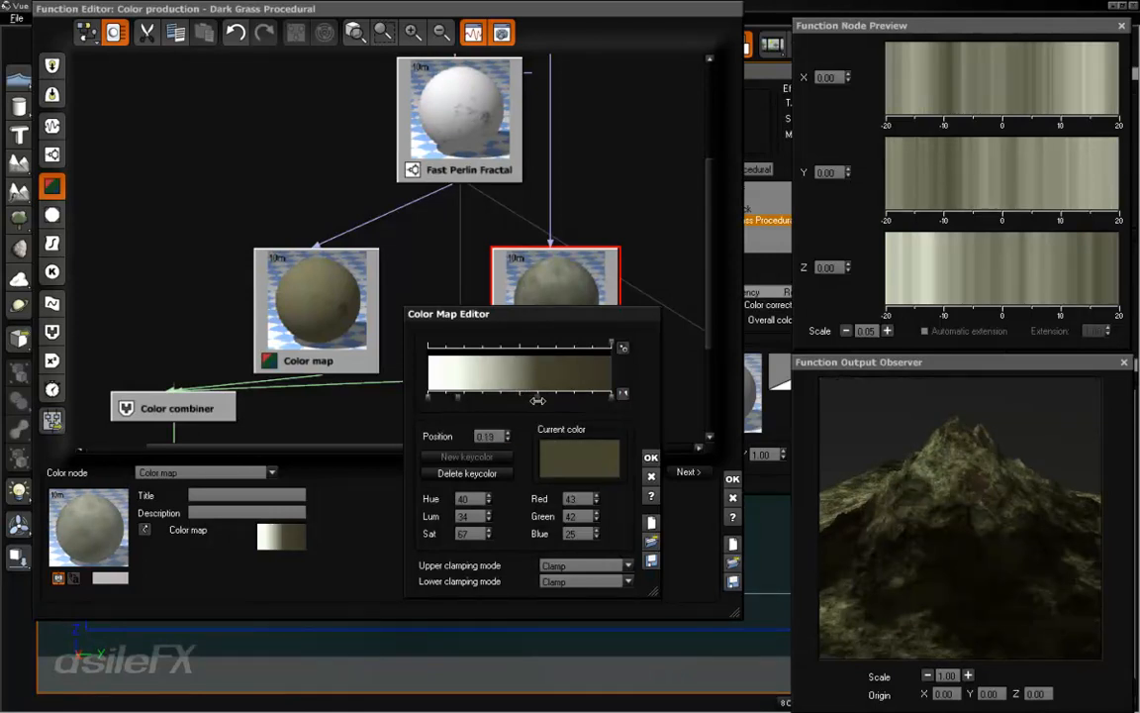
Set the Red value of the white keycolor at position -1.00 to 255 and accept the color map
click(429, 397)
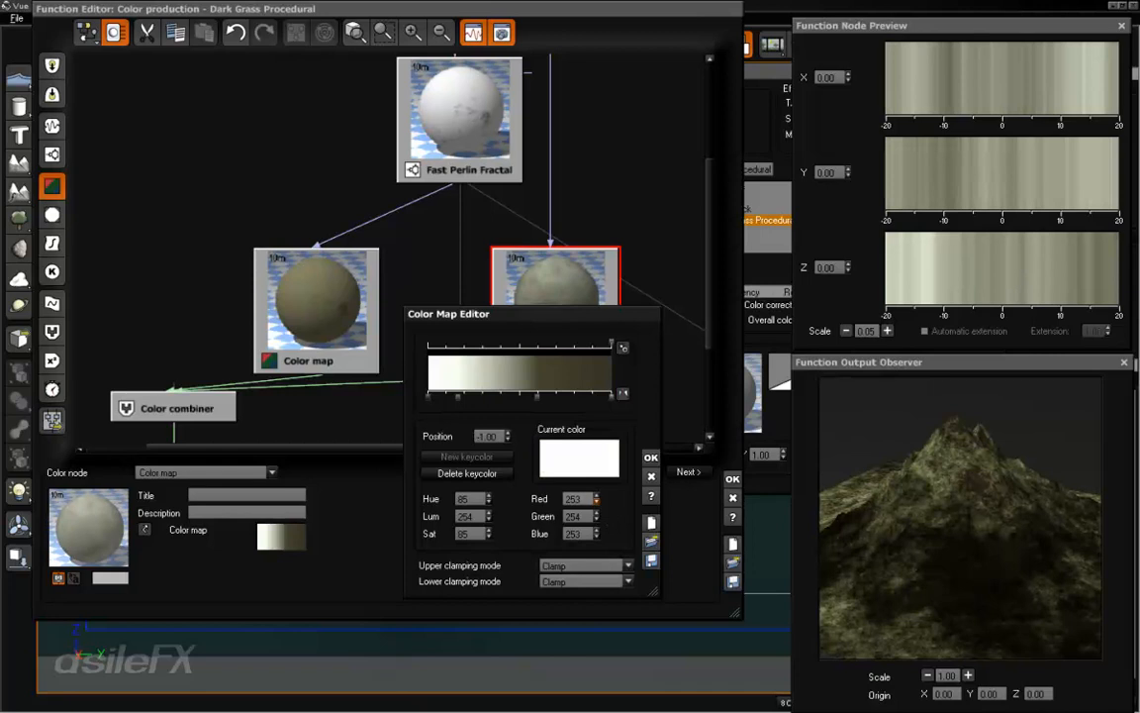
double_click(584, 498)
text(2)
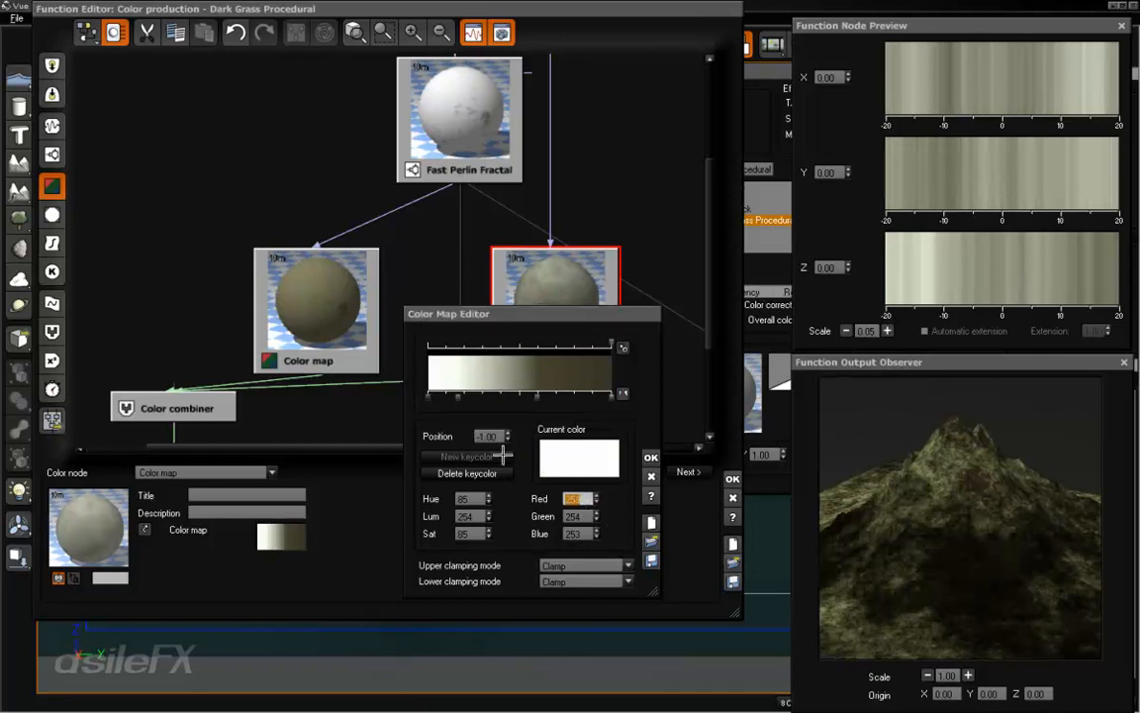
key(Return)
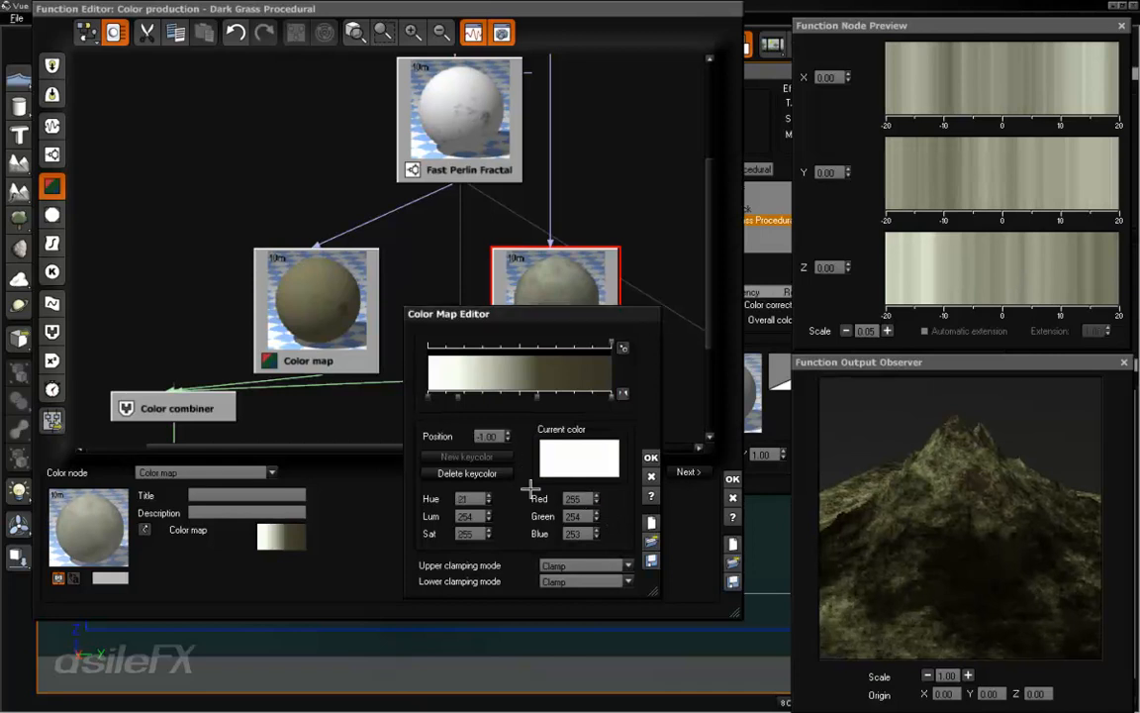
double_click(586, 499)
click(650, 459)
Open the brown color map that feeds the Color combiner and move its two inner keycolors to about -0.25 and 0.57
click(315, 259)
click(281, 536)
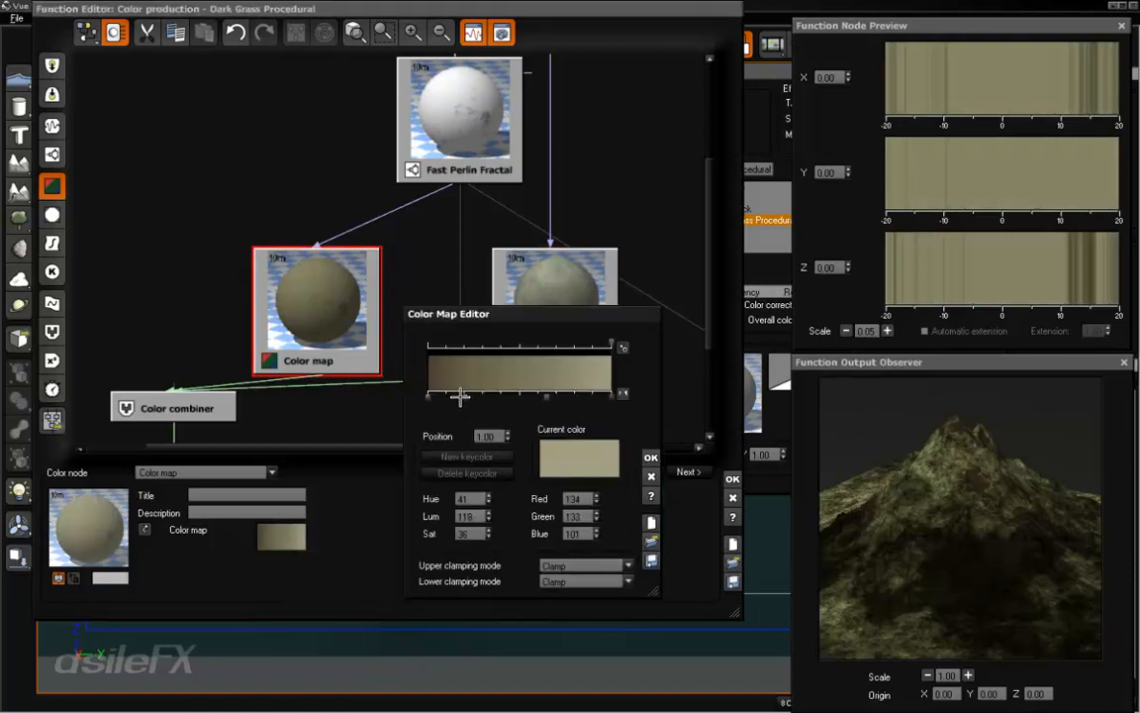
drag(461, 396, 506, 394)
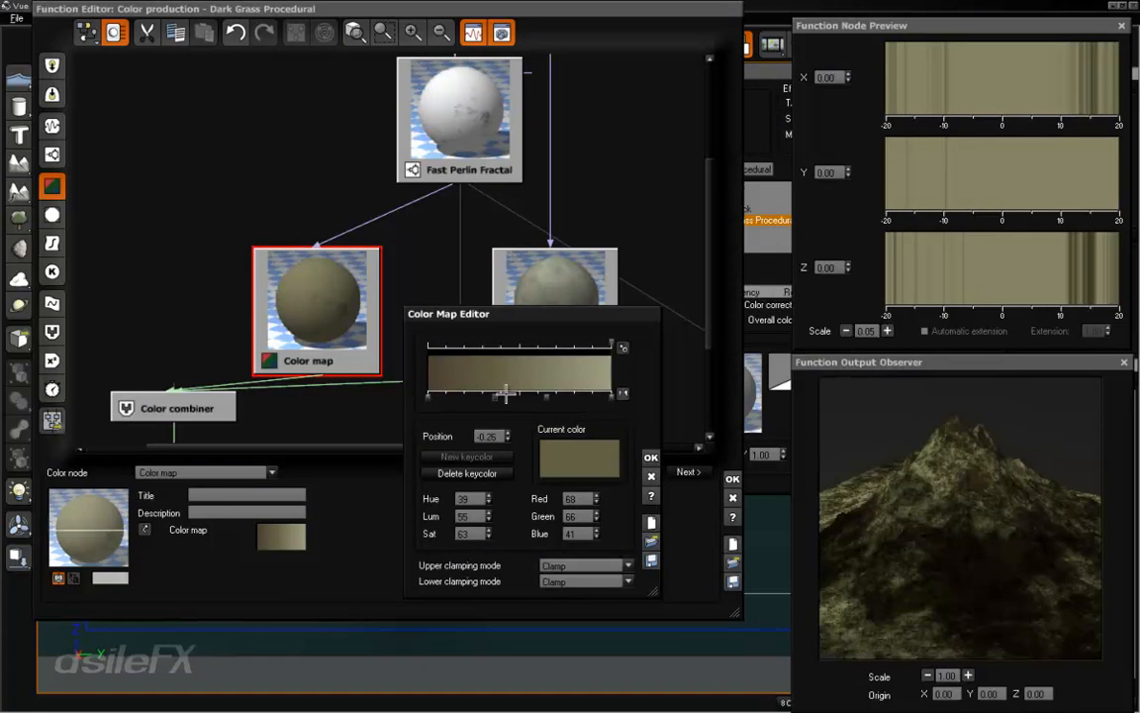
click(567, 393)
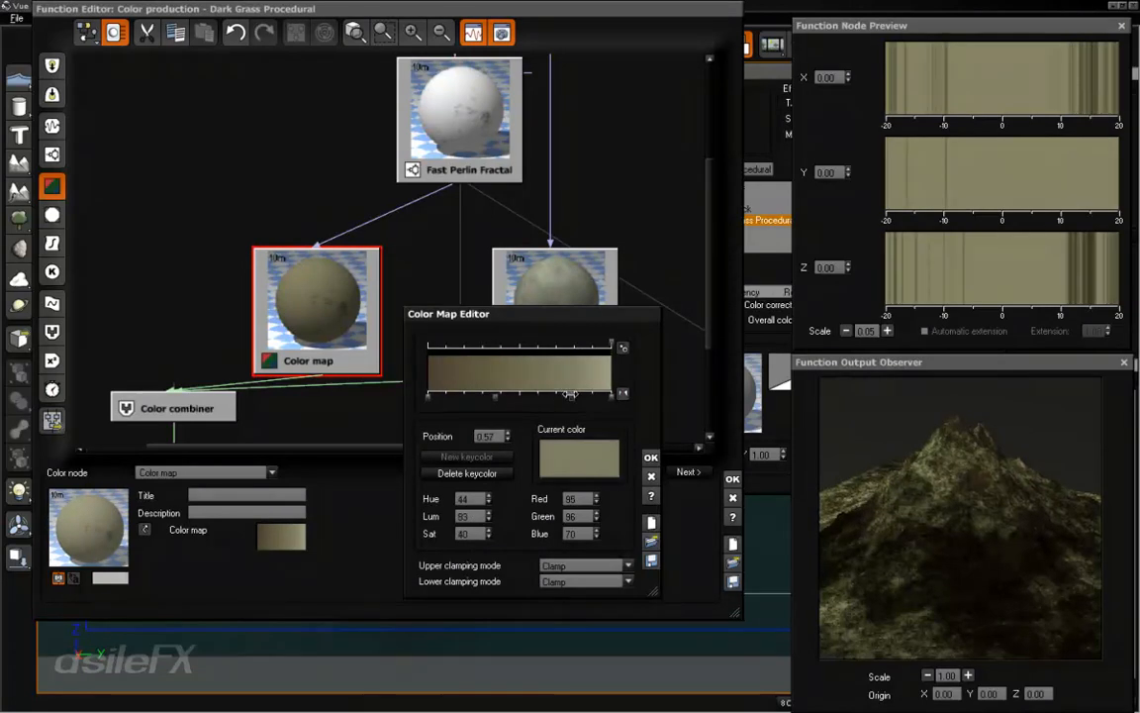
Change the keycolor at 0.57 to dark brown and the end keycolor at 1.00 to tan (120, 111, 72), and accept the color map
double_click(570, 393)
drag(530, 509, 518, 519)
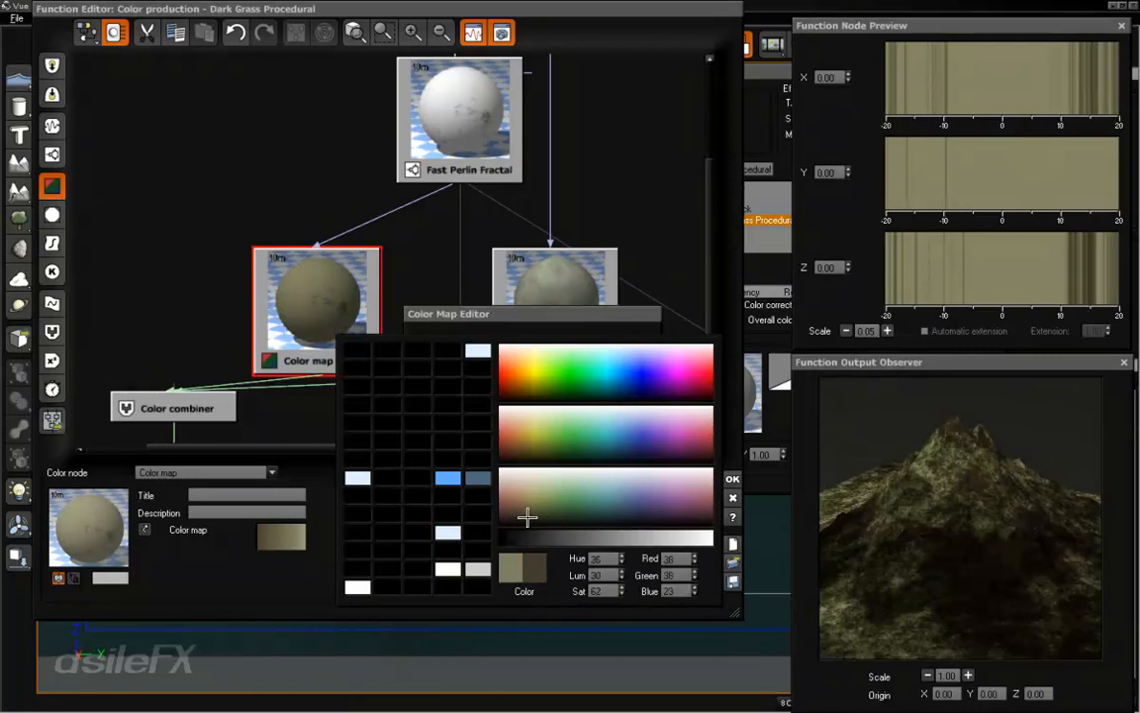
key(Return)
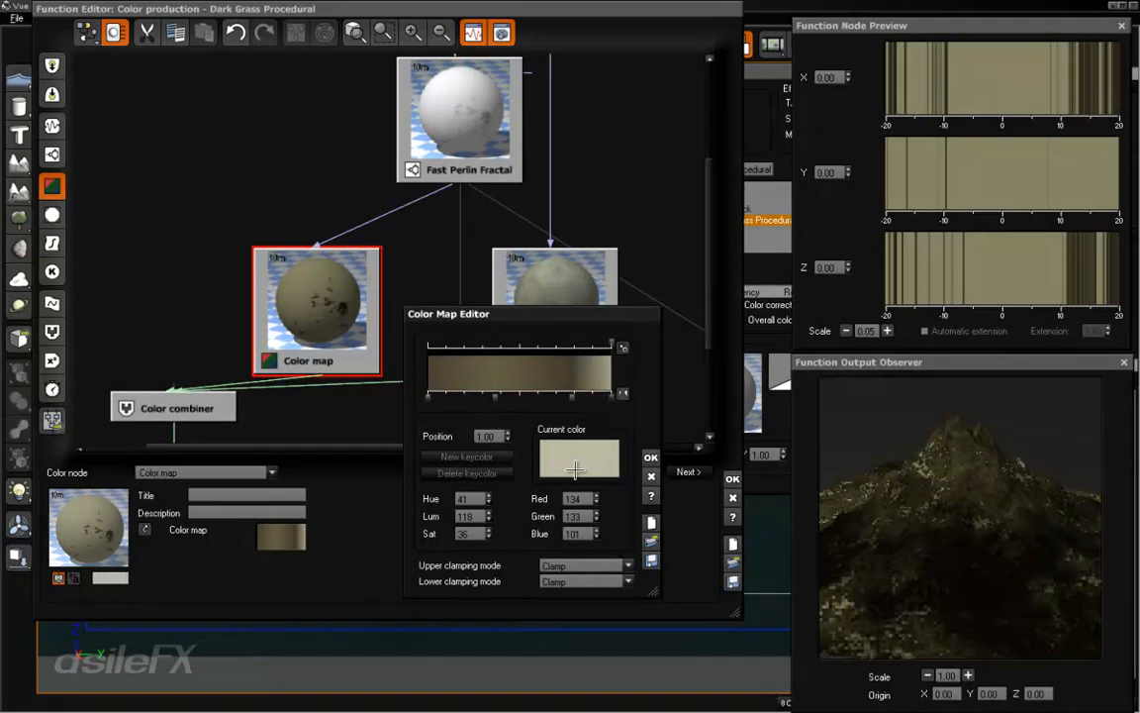
double_click(616, 394)
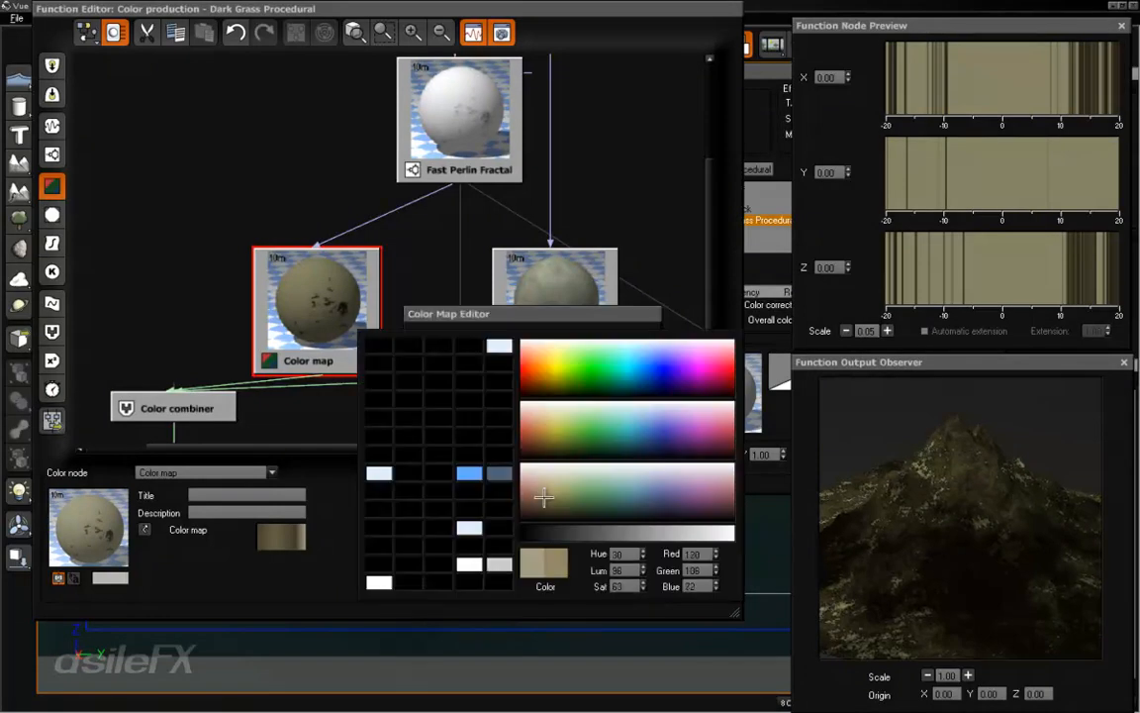
click(548, 497)
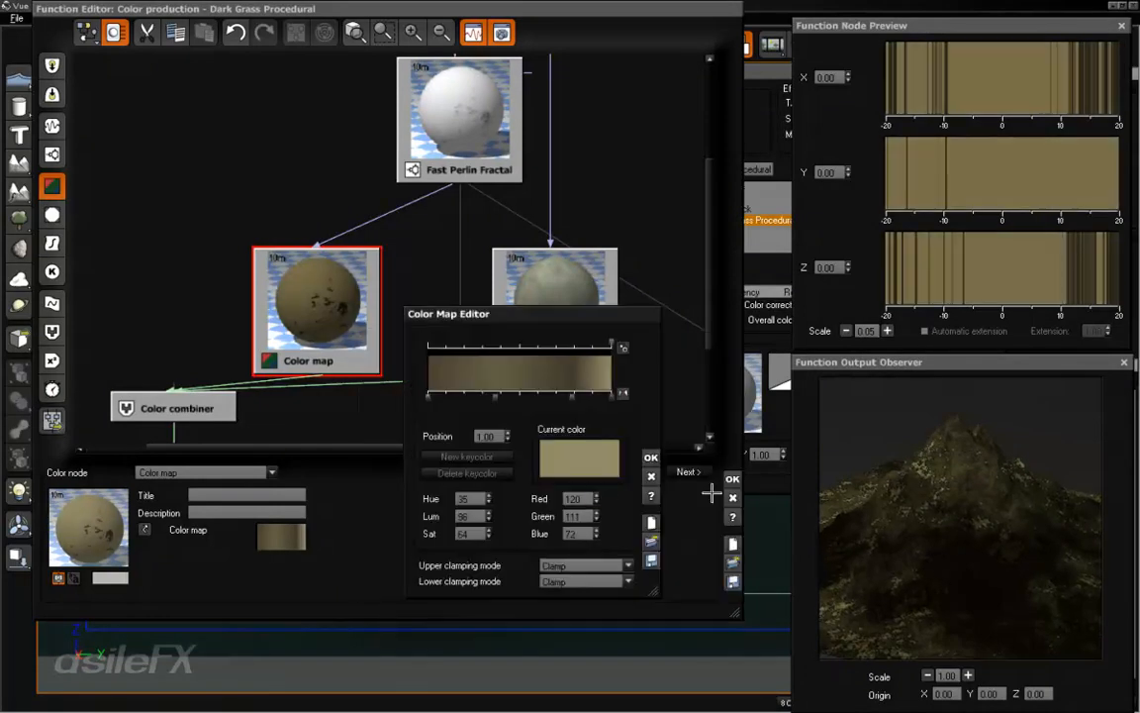
click(649, 456)
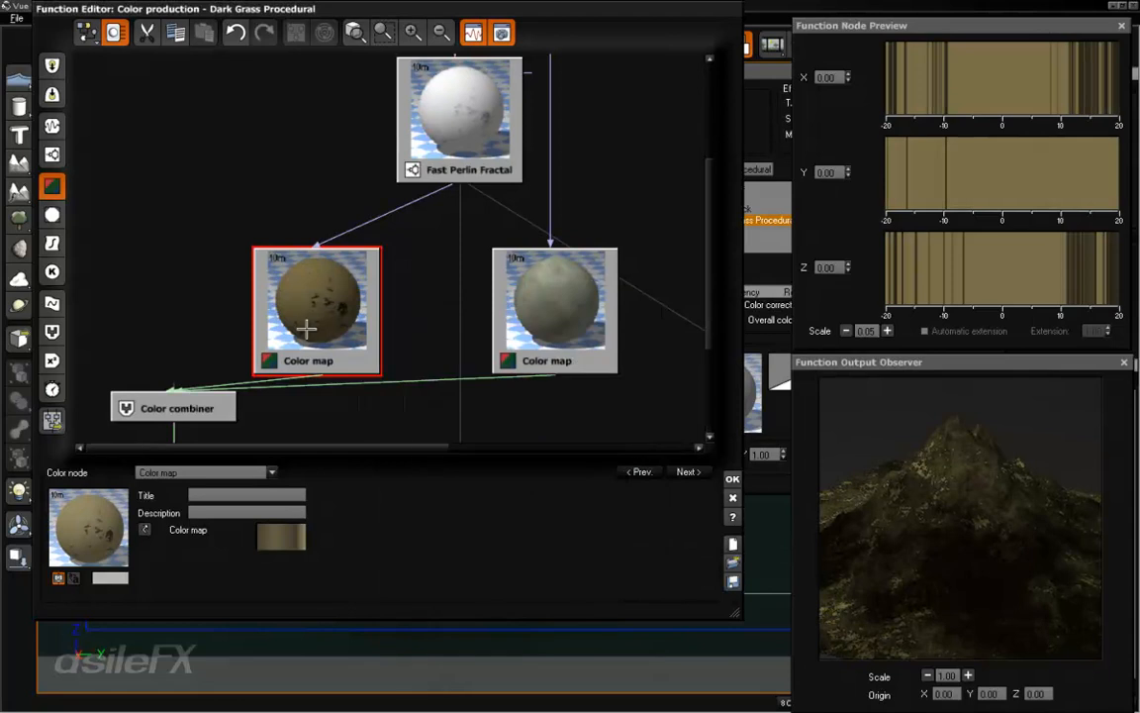
Try adjusting the Gain of the white Fast Perlin Fractal that drives the brown color map
click(506, 278)
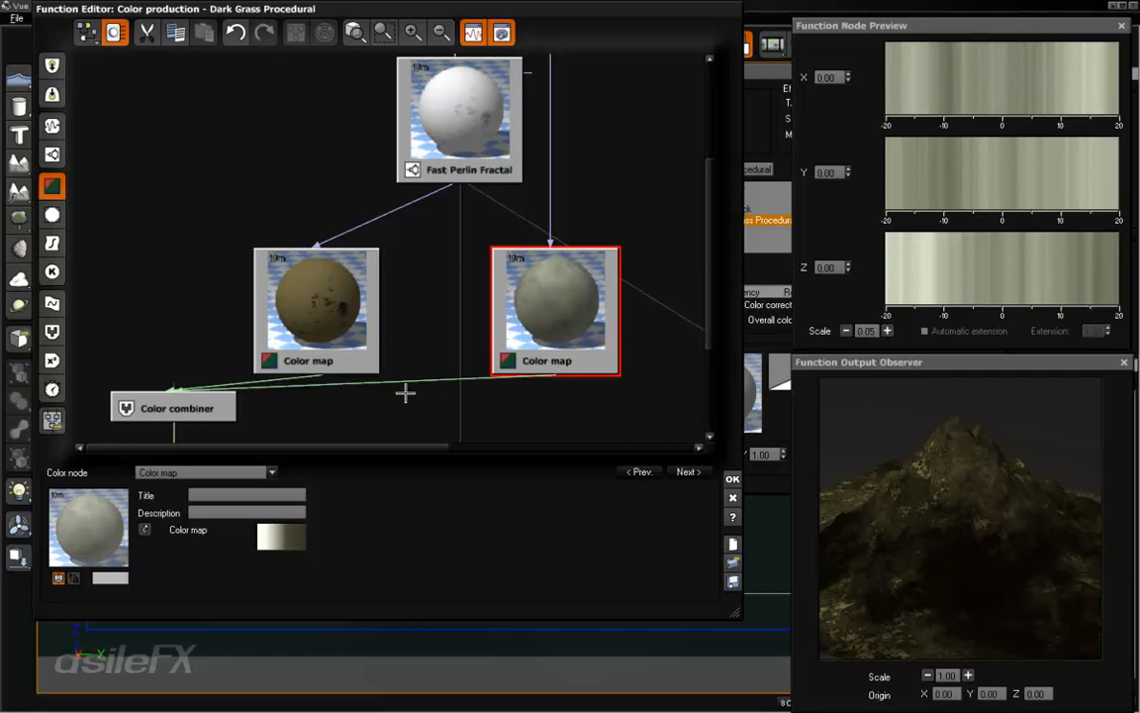
click(459, 123)
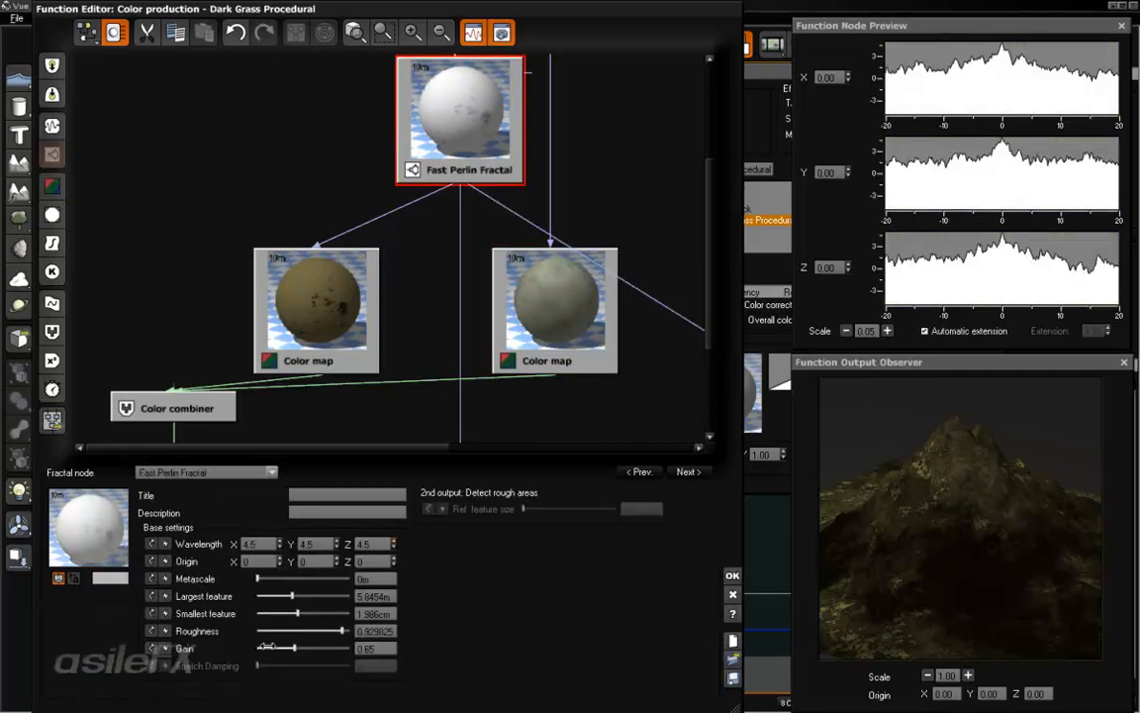
mouse_move(285, 648)
mouse_down()
mouse_move(260, 649)
mouse_move(293, 647)
mouse_up()
Set the dark Fast Perlin Fractal's Largest feature to about 23.7 m and its Gain to 0.08
middle_drag(613, 269, 554, 432)
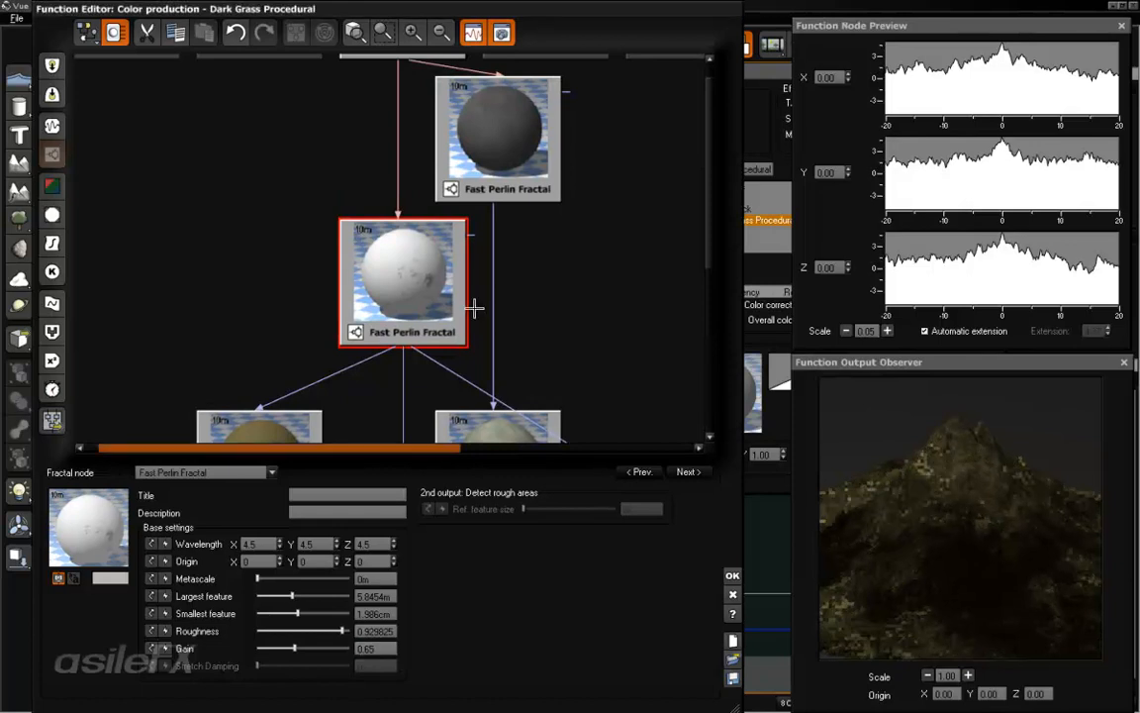
click(534, 142)
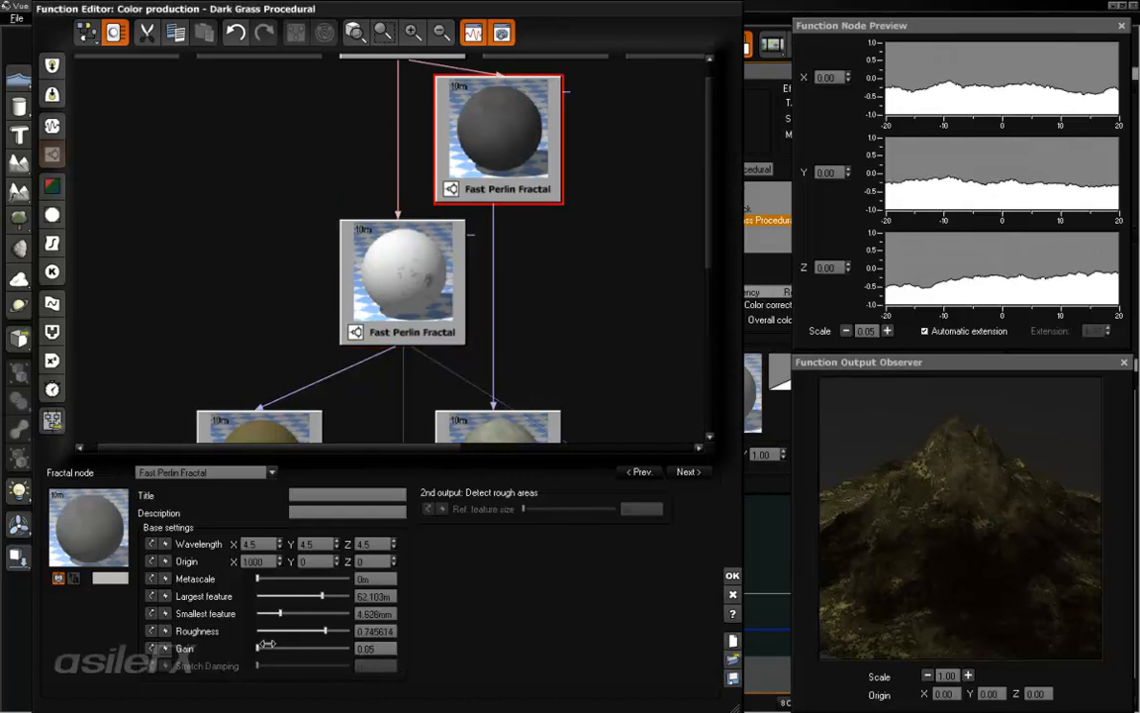
drag(330, 596, 310, 595)
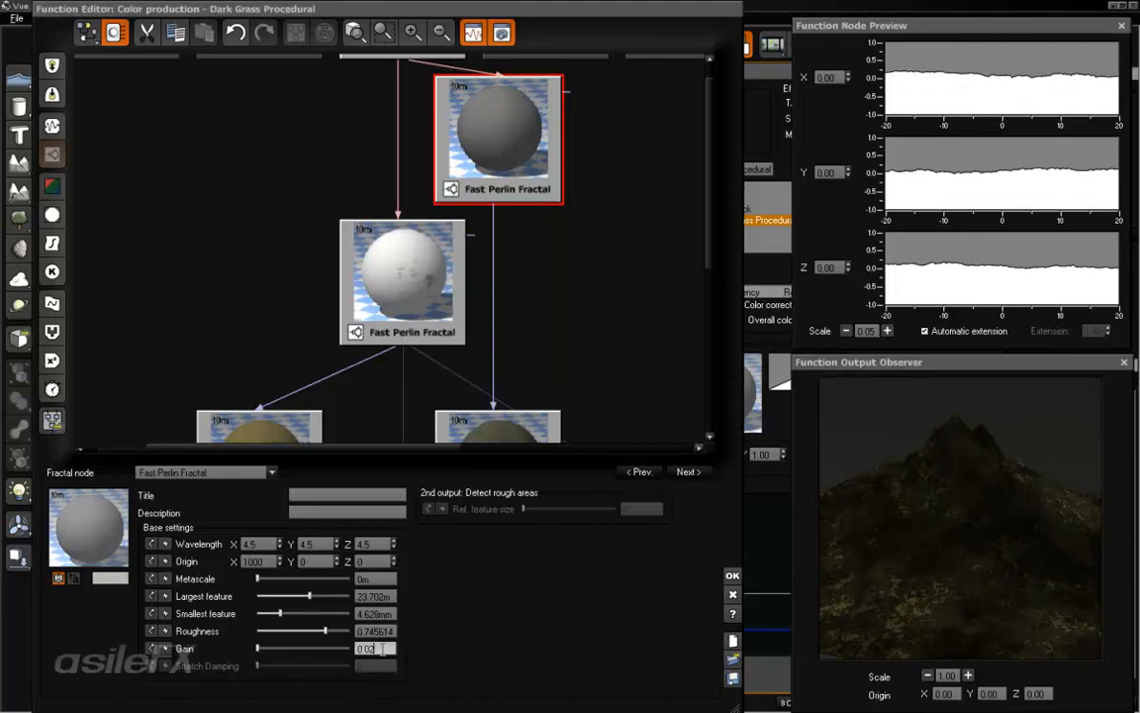
key(Return)
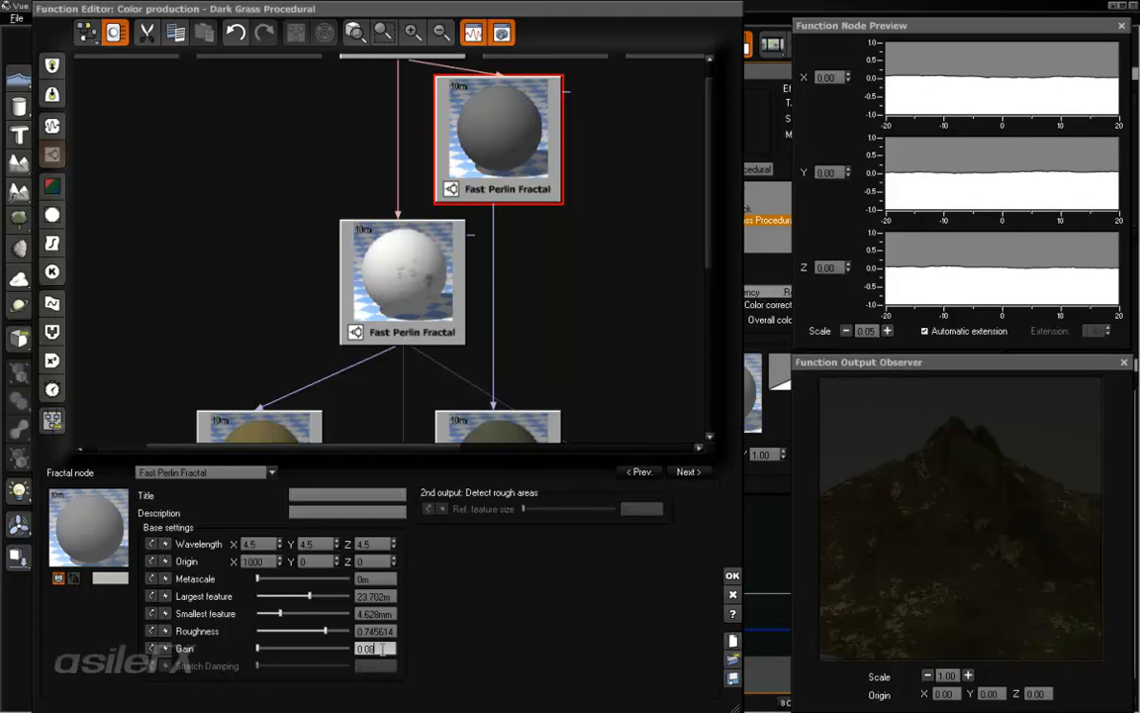
key(Return)
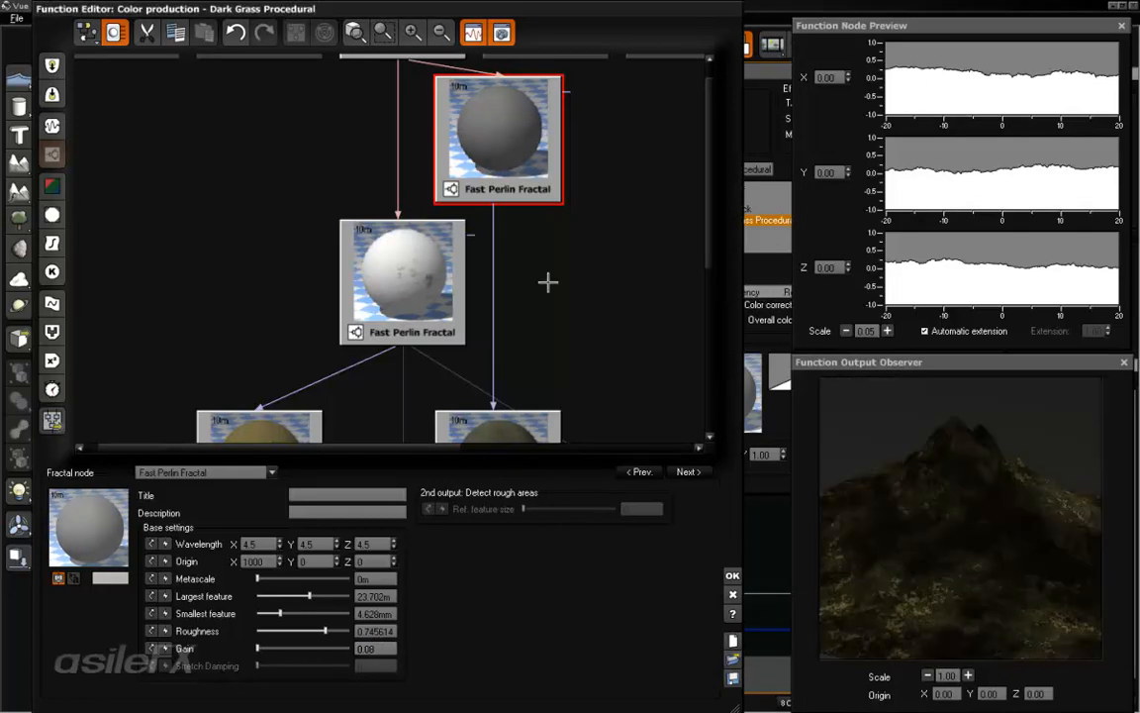
Shift the Color combiner node up together with its color maps and accept the color production function
middle_drag(549, 282, 588, 129)
middle_drag(513, 269, 499, 227)
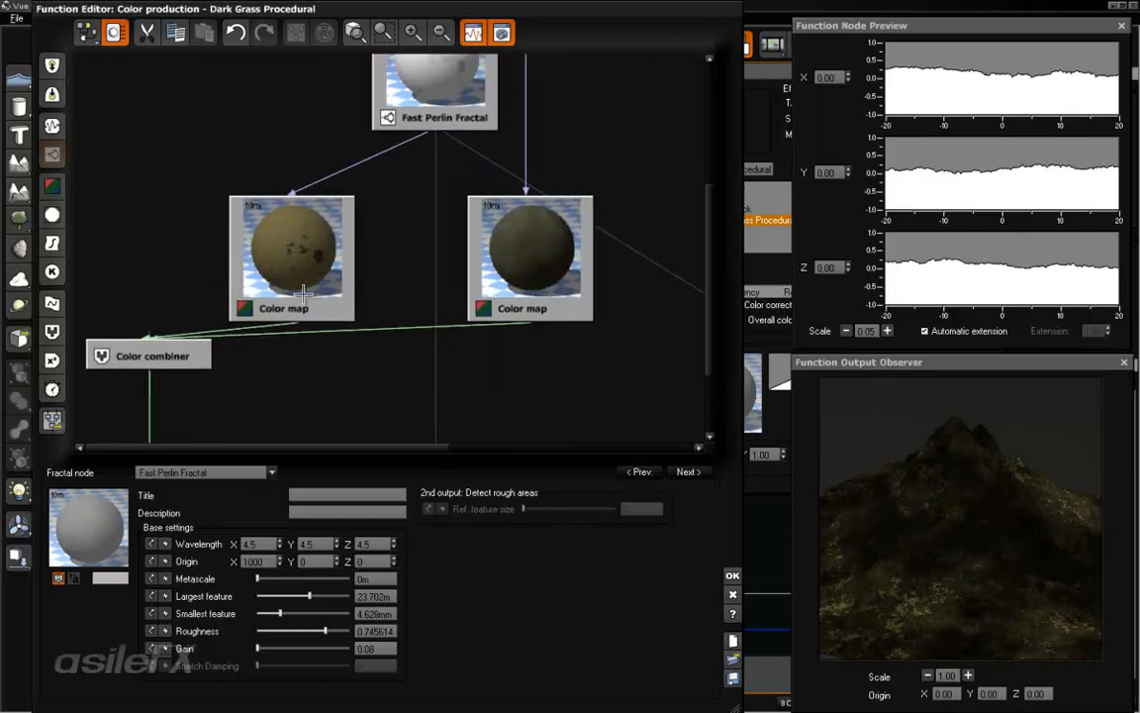
drag(194, 365, 193, 320)
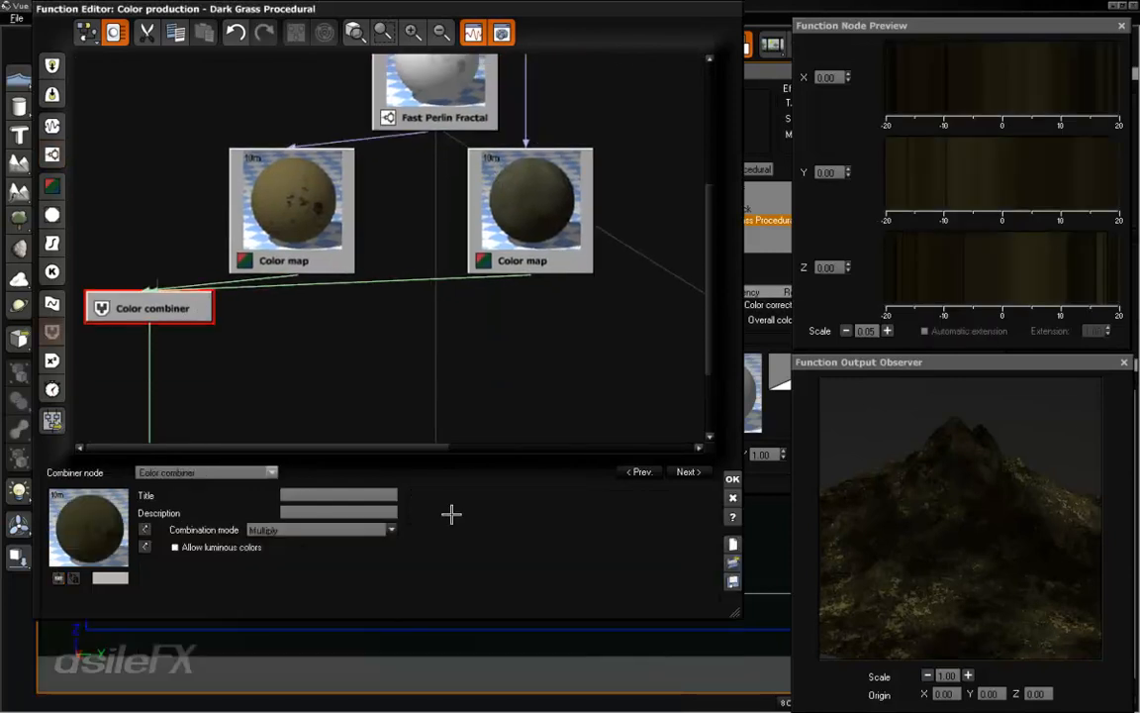
click(732, 478)
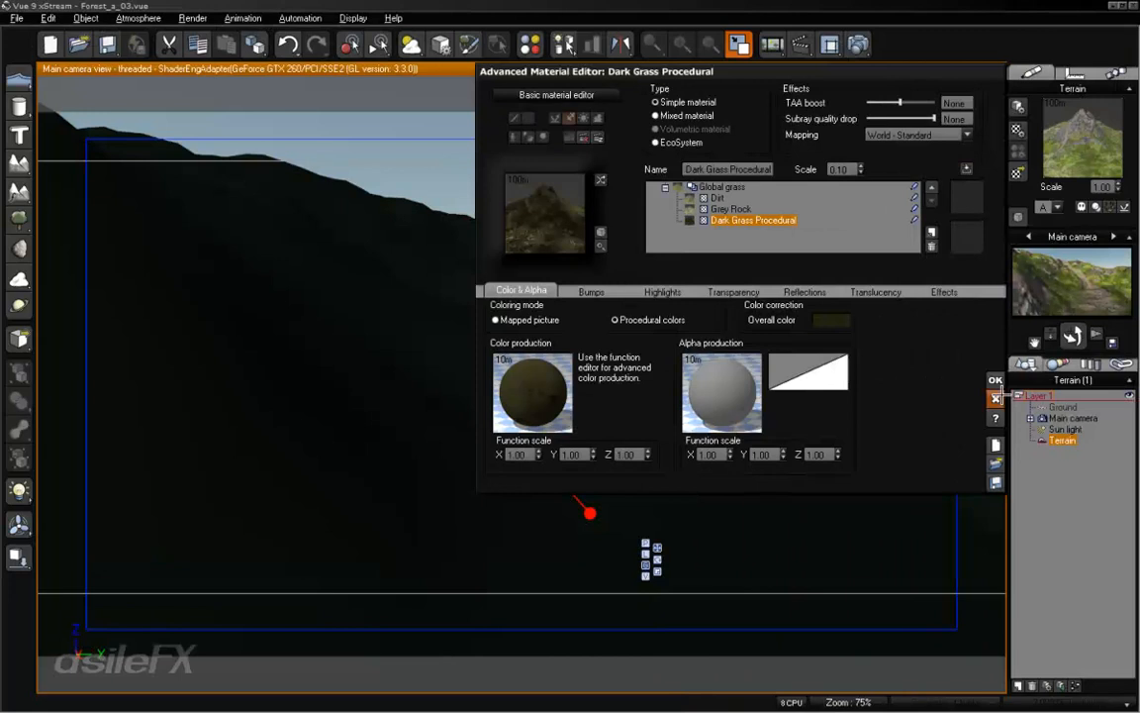
Accept the terrain material and render the main camera view, closing the render display
click(993, 378)
key(F9)
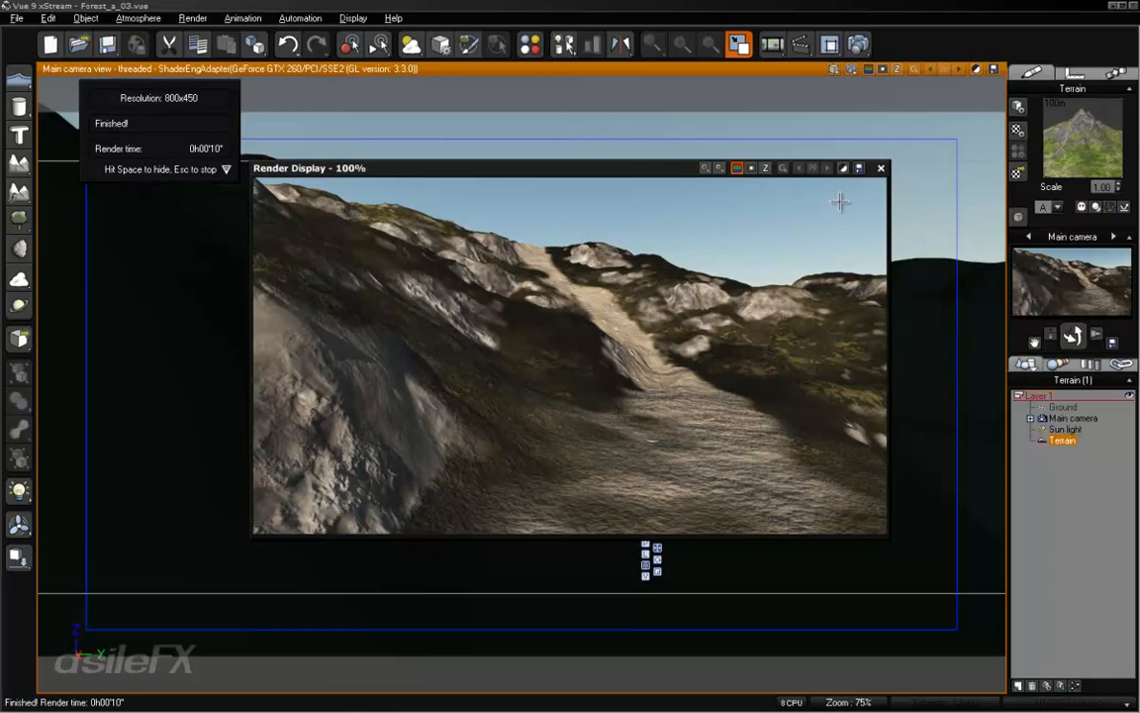
click(880, 168)
Reopen the terrain material and make the Dark Grass Procedural layer's overall color lighter and less saturated
right_click(1069, 120)
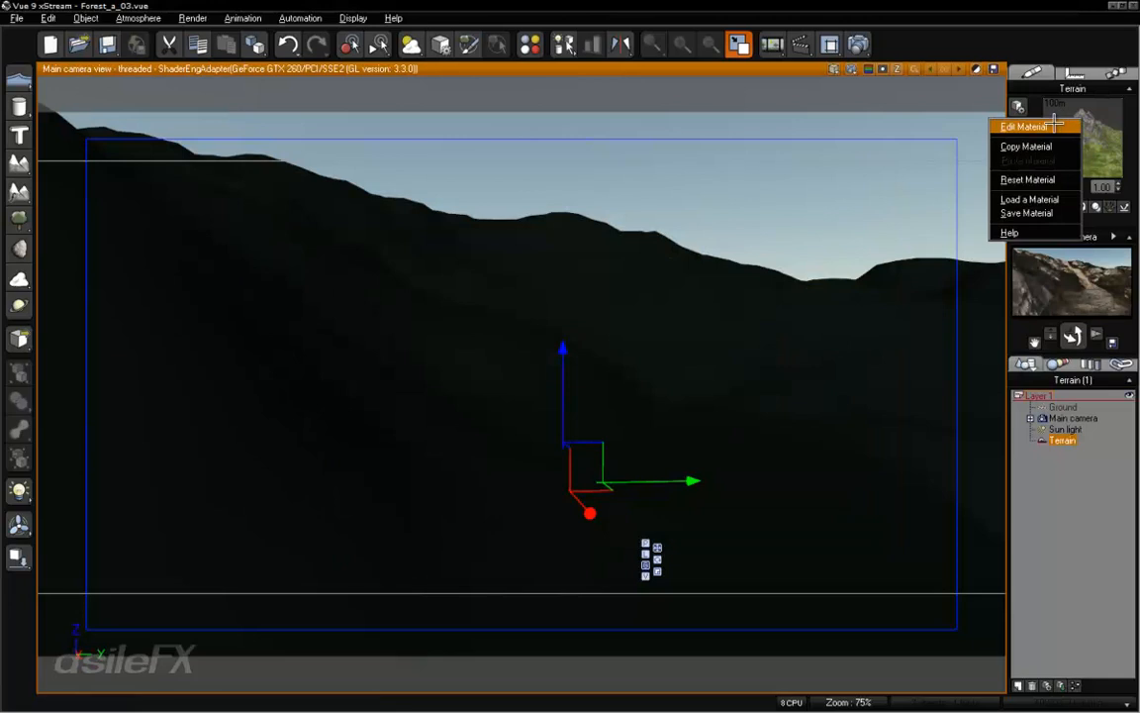
click(1024, 124)
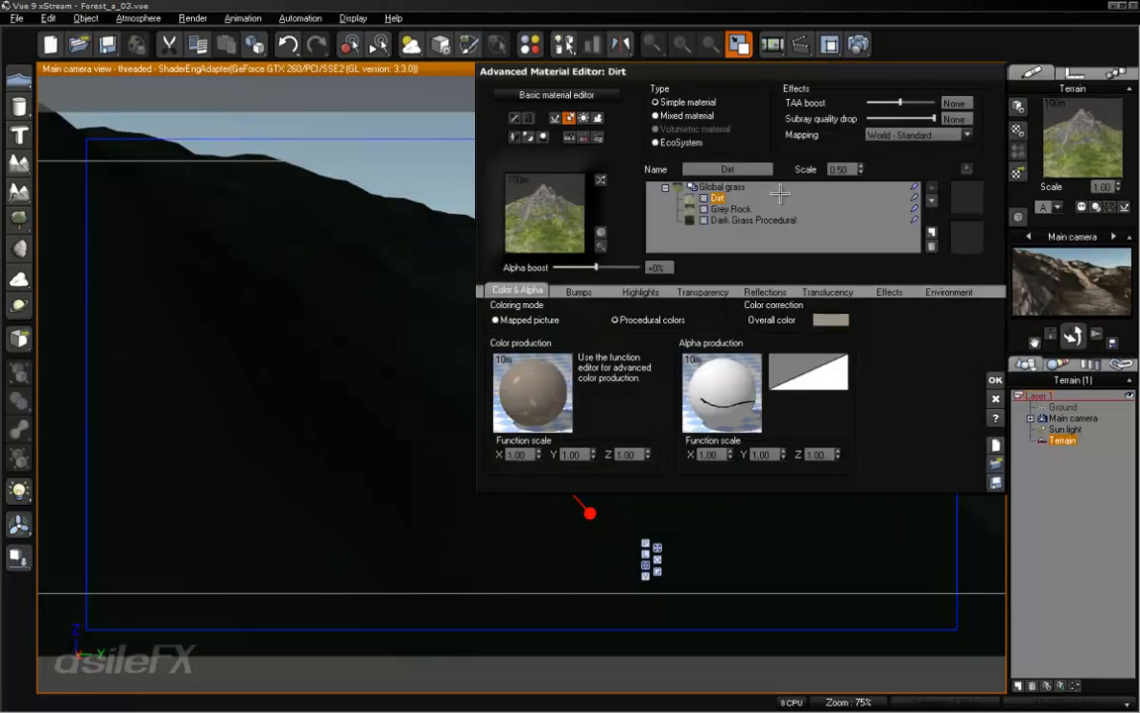
click(730, 209)
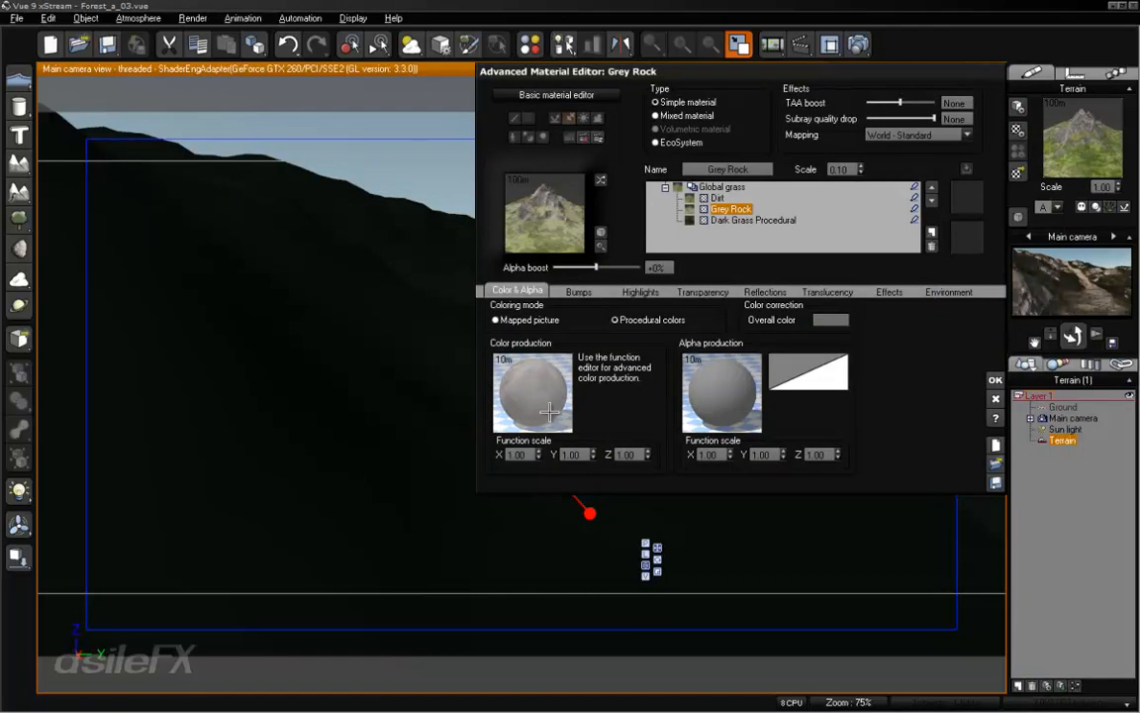
click(737, 220)
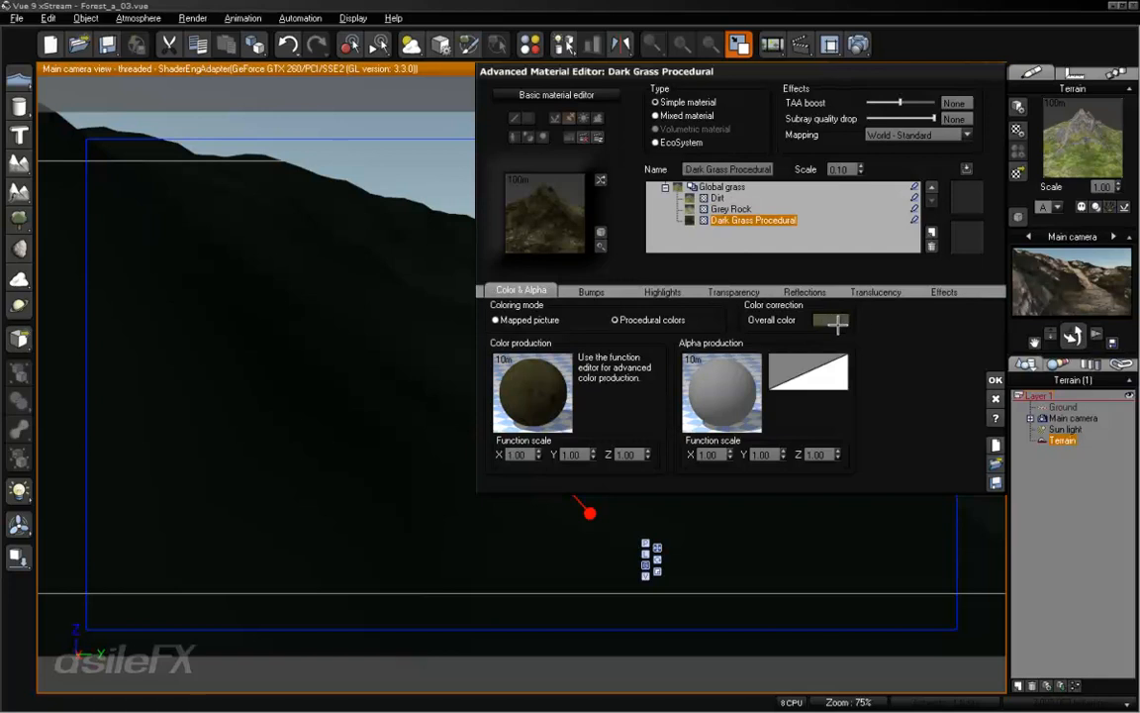
click(849, 321)
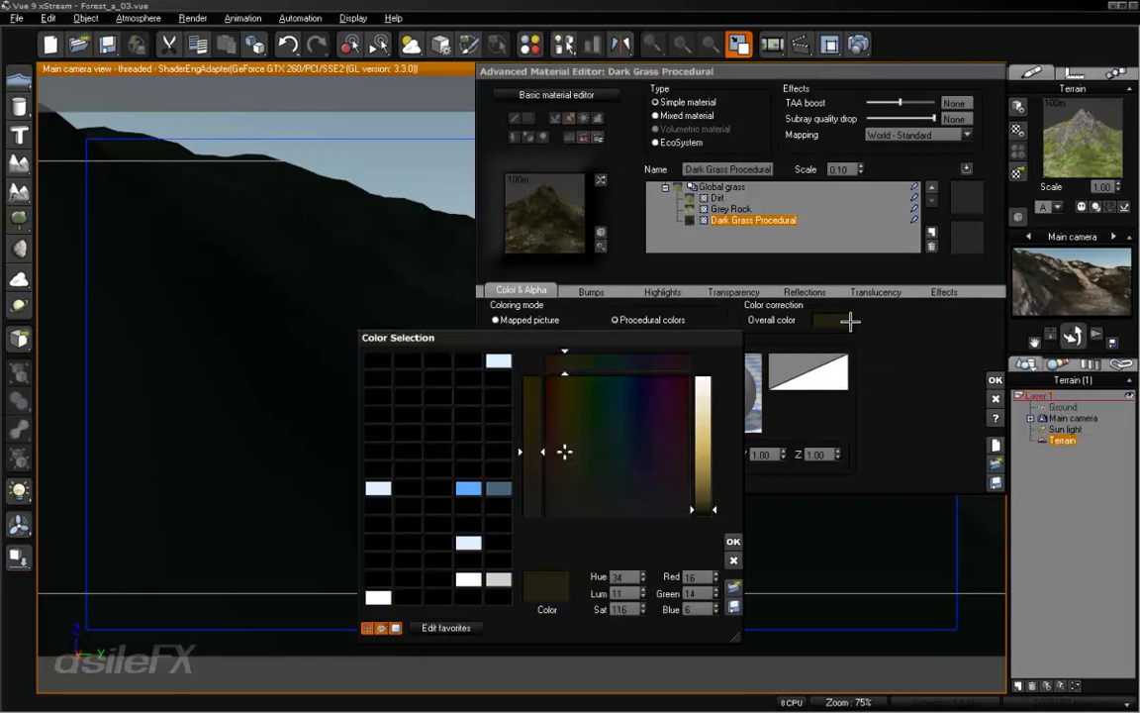
click(701, 502)
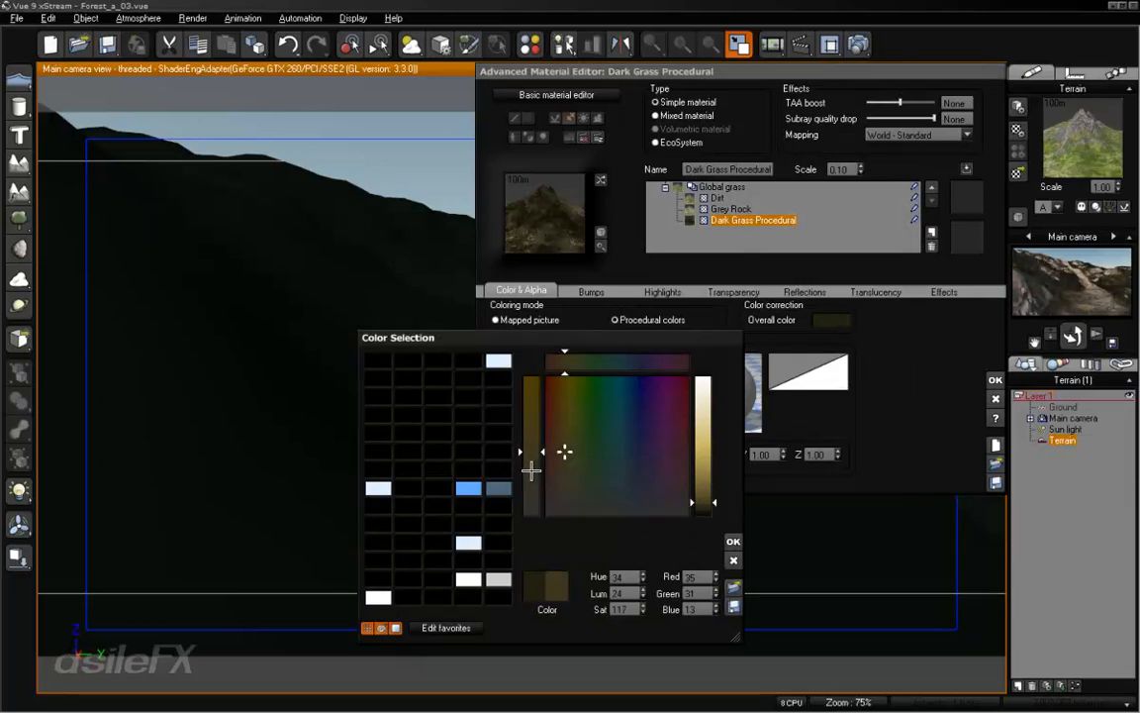
click(531, 472)
click(734, 540)
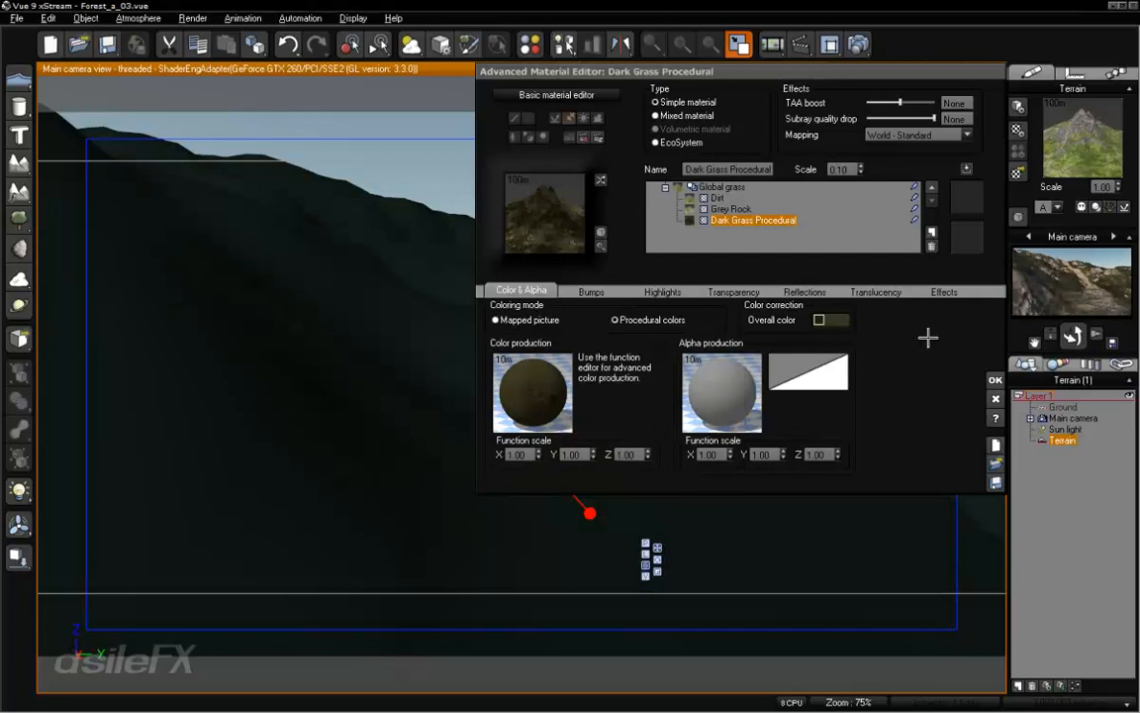
Set the Dark Grass Procedural layer's diffuse lighting to 70% and ambient lighting to 50%, accept the material and render the scene
click(953, 291)
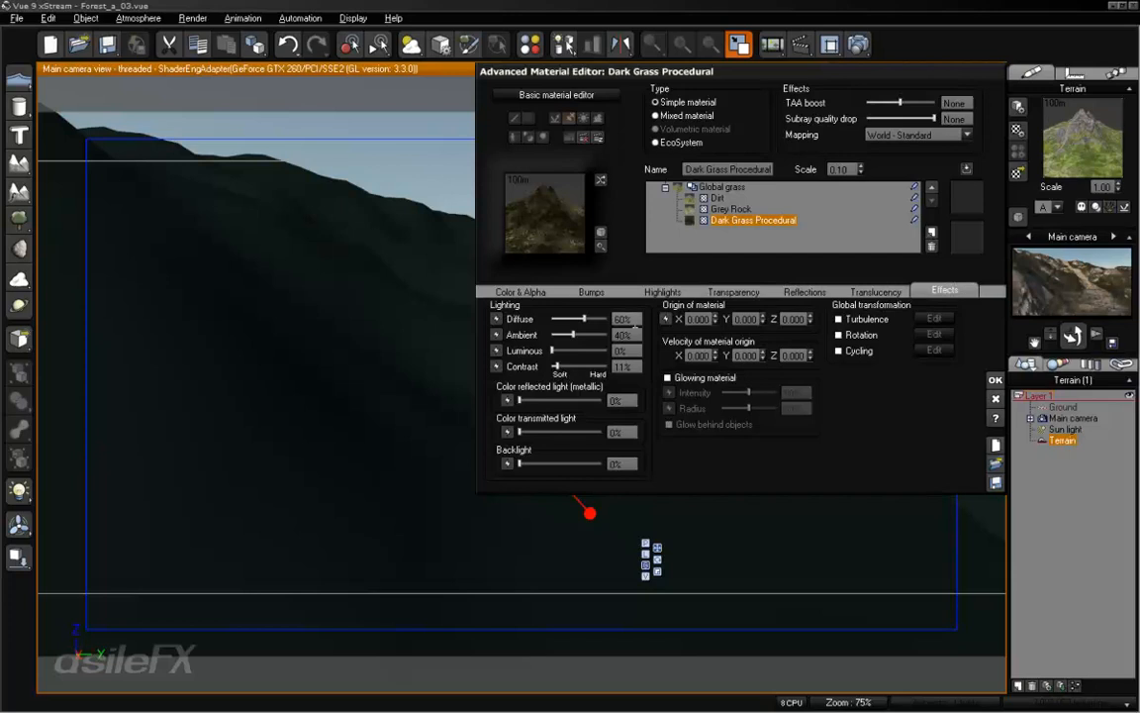
click(635, 320)
text(70)
key(Tab)
text(50)
key(Return)
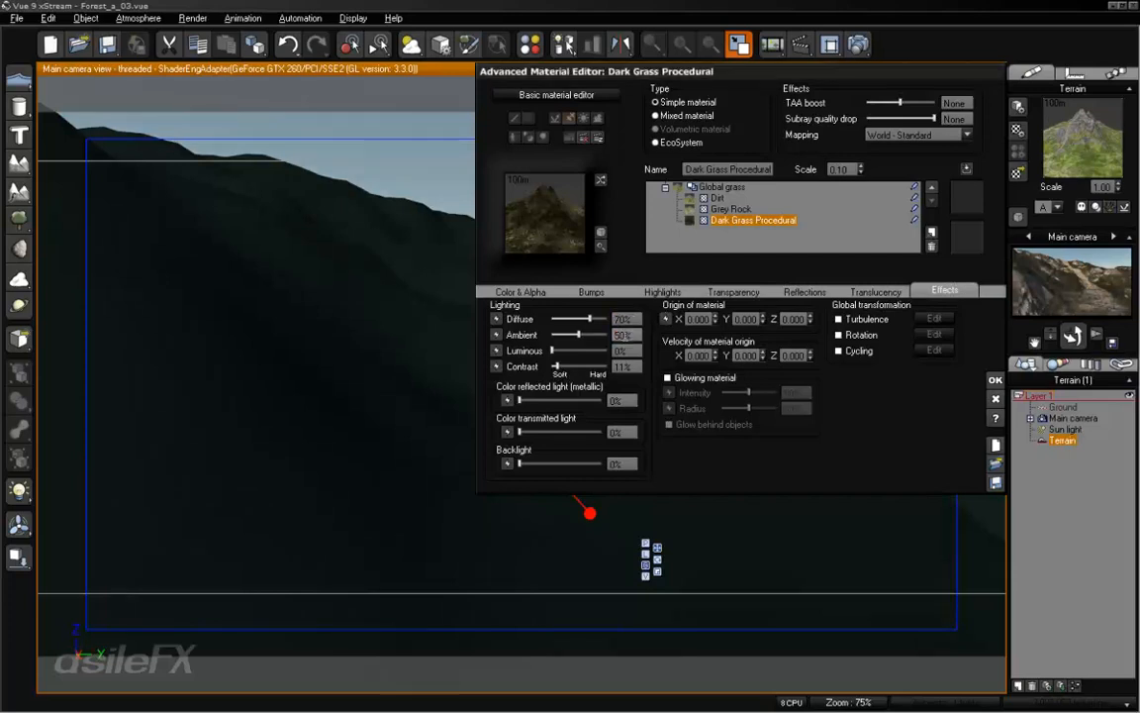
click(994, 378)
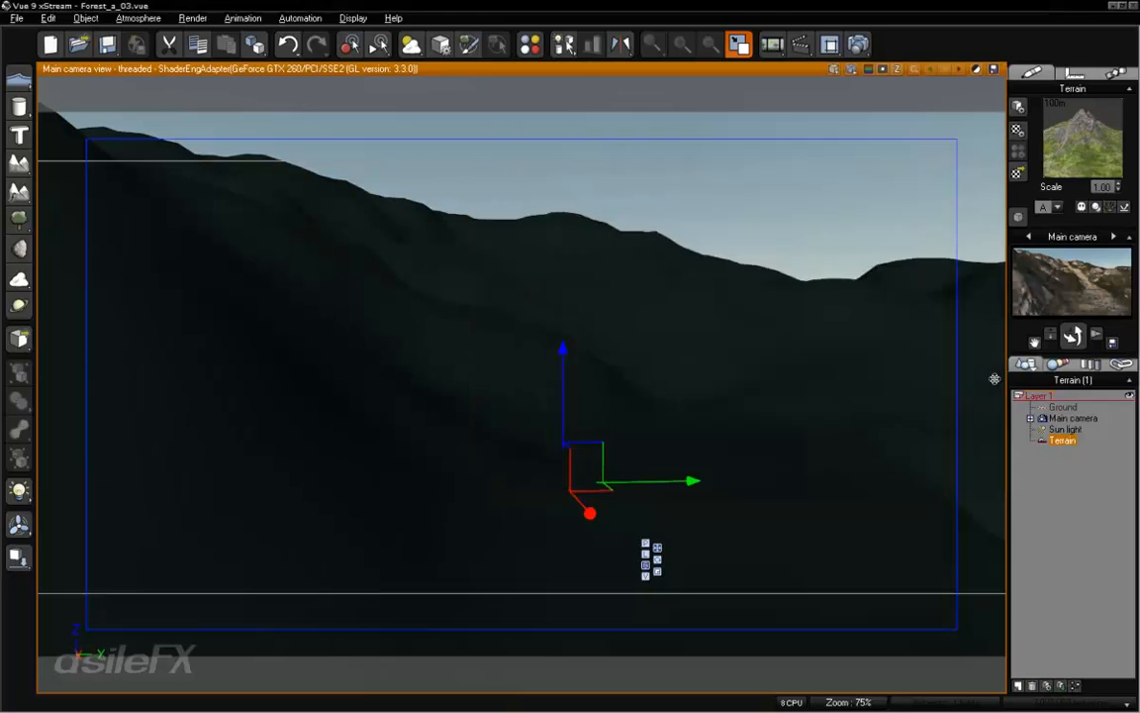
click(859, 43)
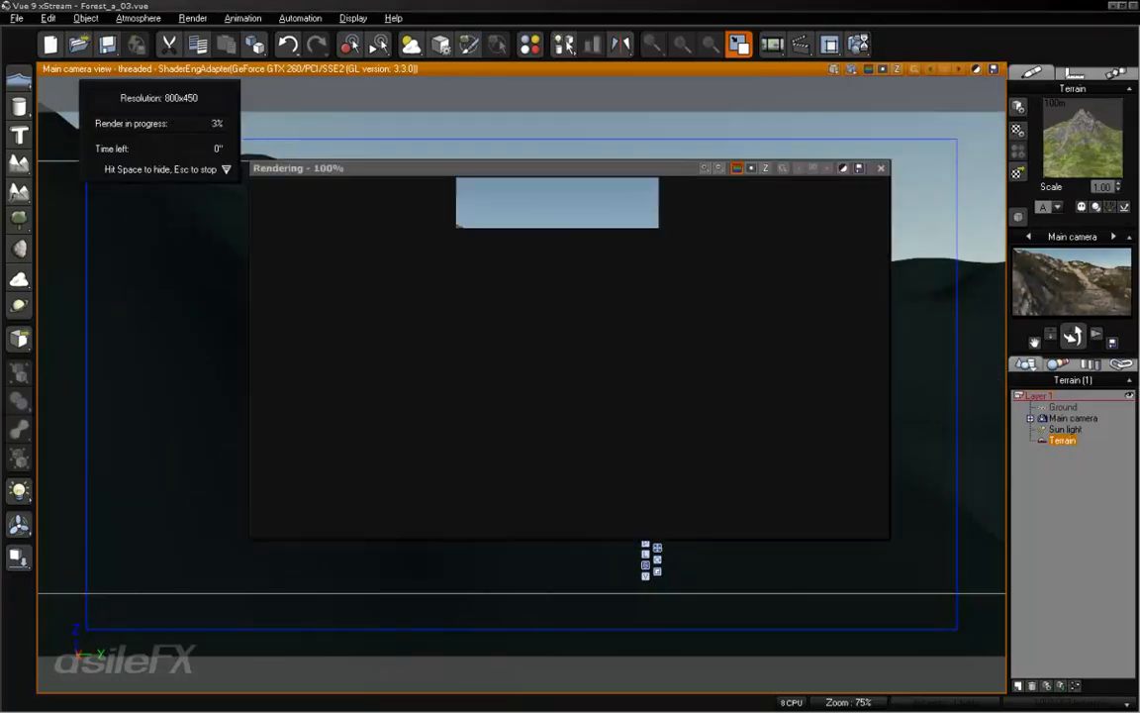